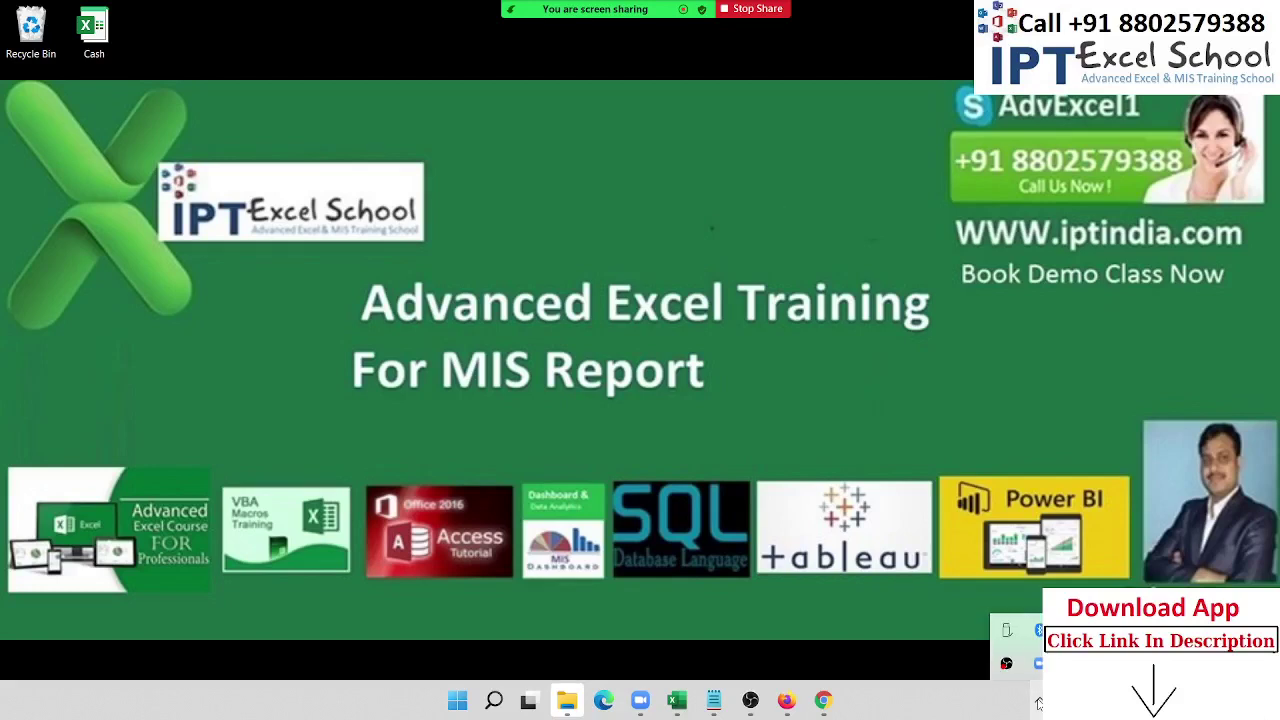
Step: Switch from Notepad to Excel and create a new blank workbook, Book3
{"action": "left_click", "coordinate": [710, 702]}
{"action": "mouse_move", "coordinate": [688, 708]}
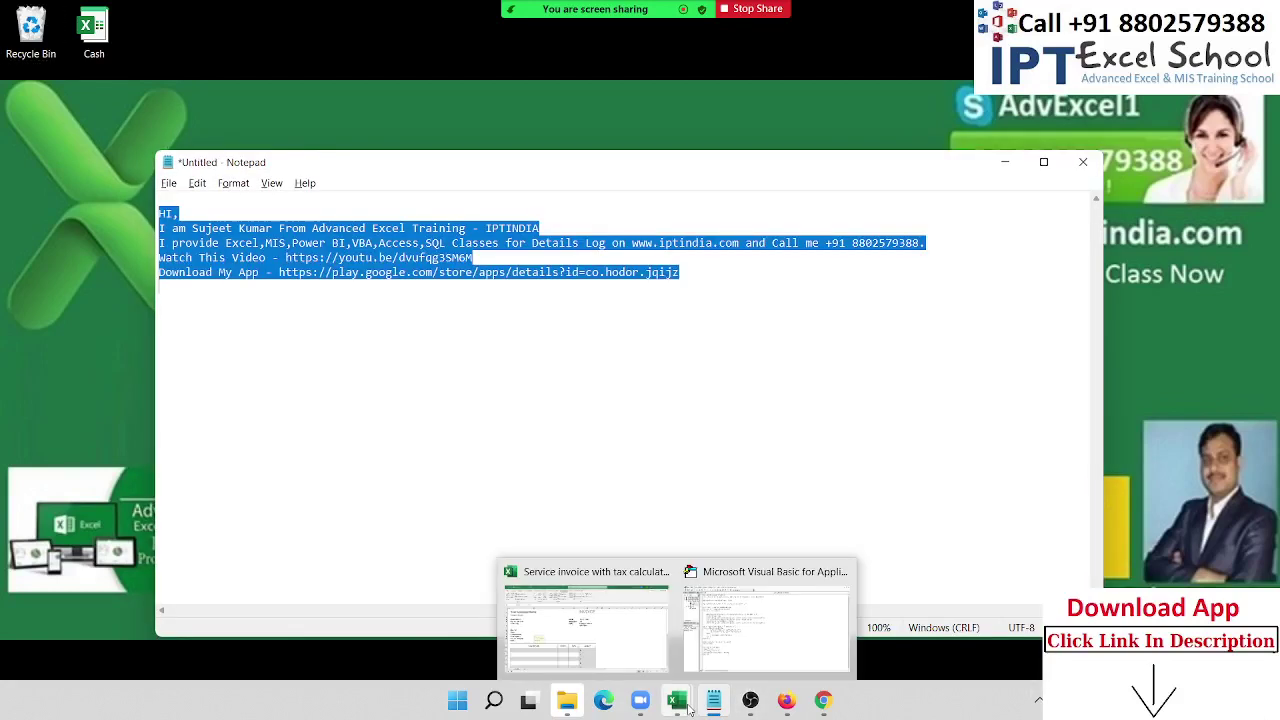
{"action": "left_click", "coordinate": [640, 662]}
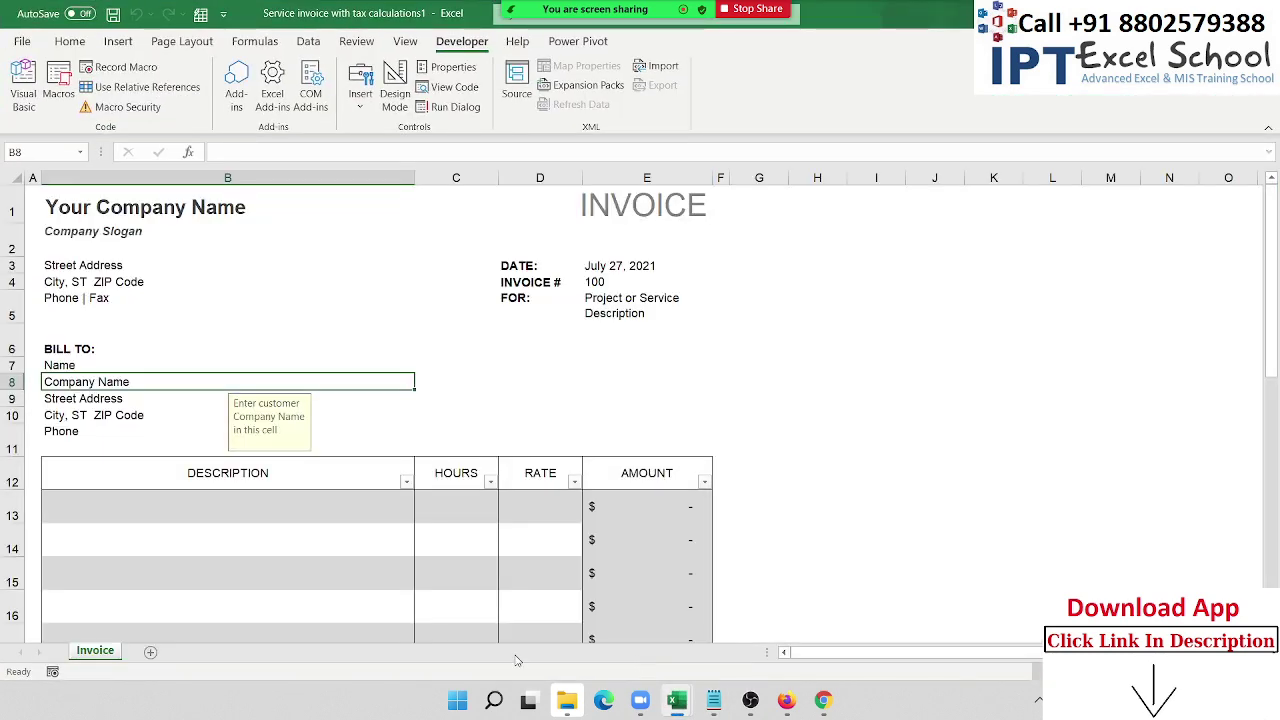
{"action": "key", "text": "ctrl+n"}
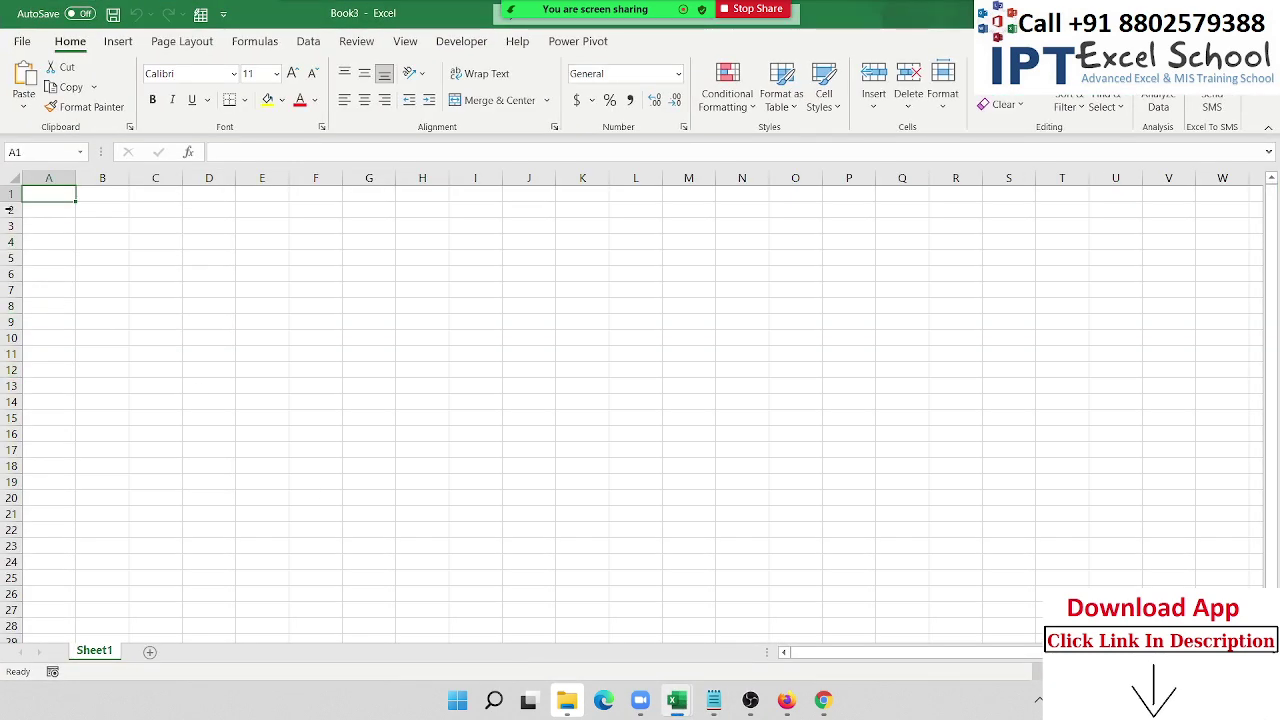
Step: Widen column A and browse the Date & Time and Lookup & Reference function lists
{"action": "mouse_move", "coordinate": [76, 178]}
{"action": "left_mouse_down"}
{"action": "mouse_move", "coordinate": [116, 178]}
{"action": "mouse_move", "coordinate": [98, 178]}
{"action": "left_mouse_up"}
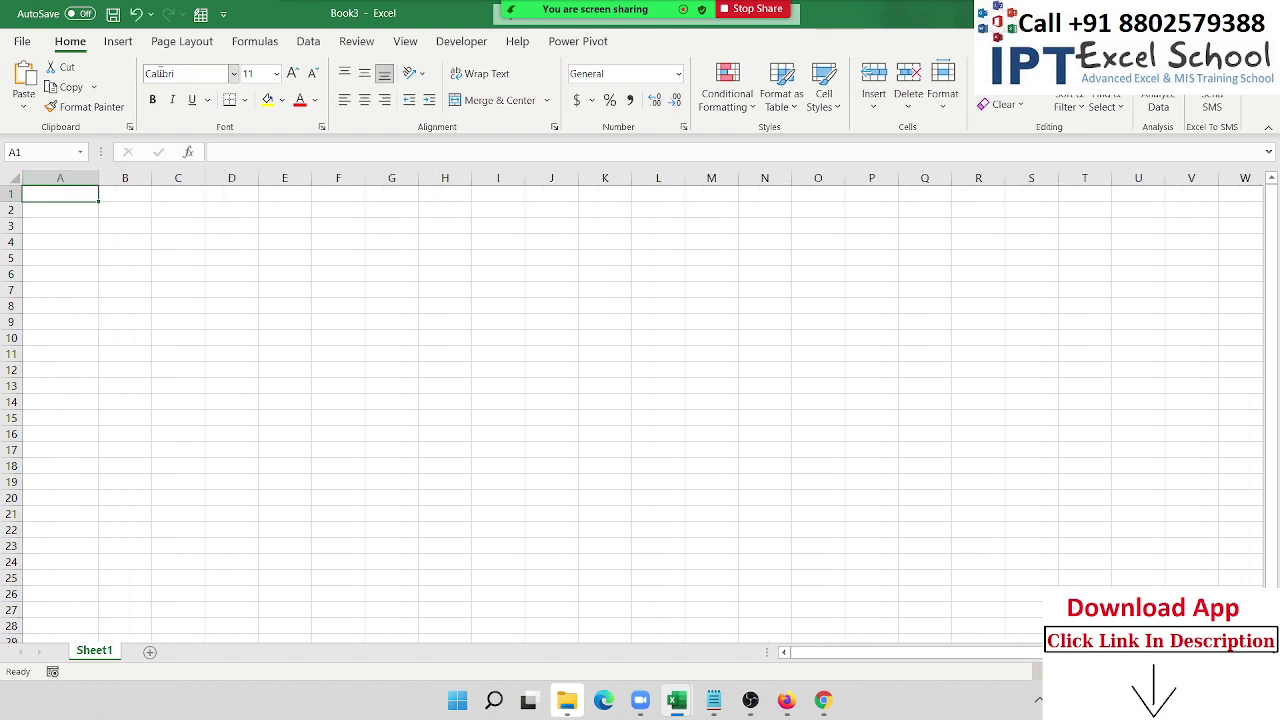
{"action": "left_click", "coordinate": [248, 43]}
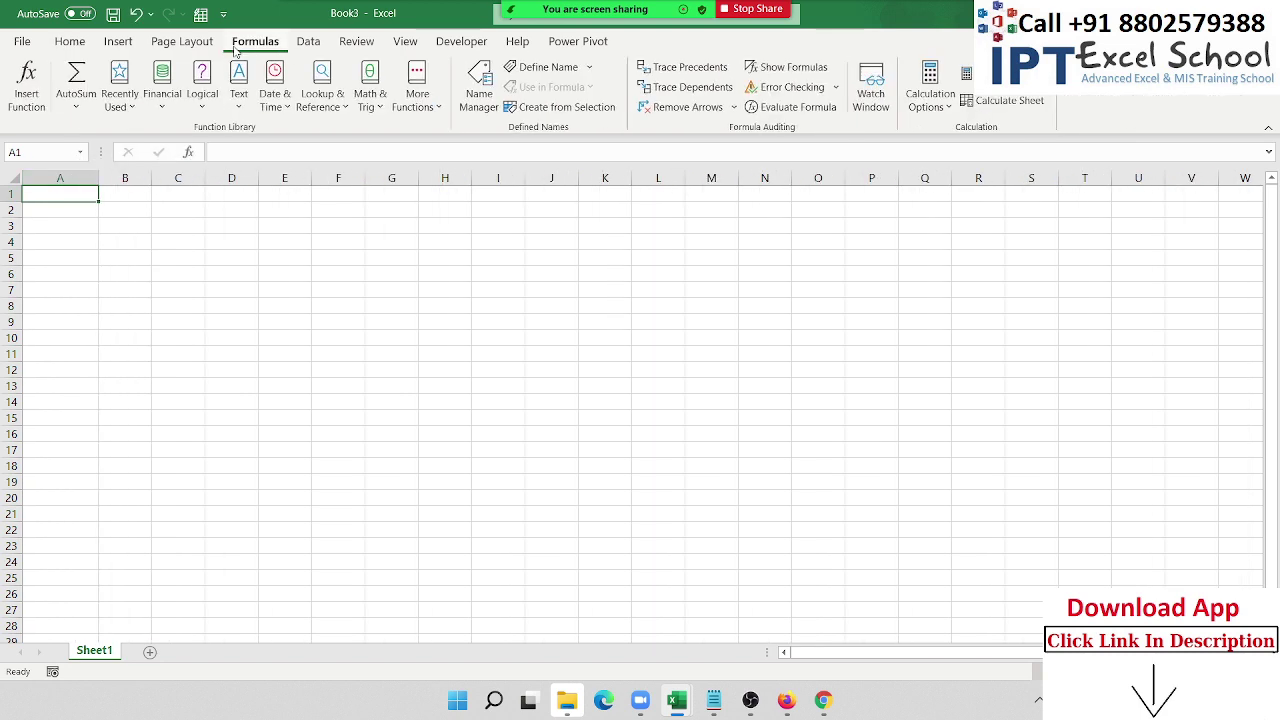
{"action": "left_click", "coordinate": [283, 83]}
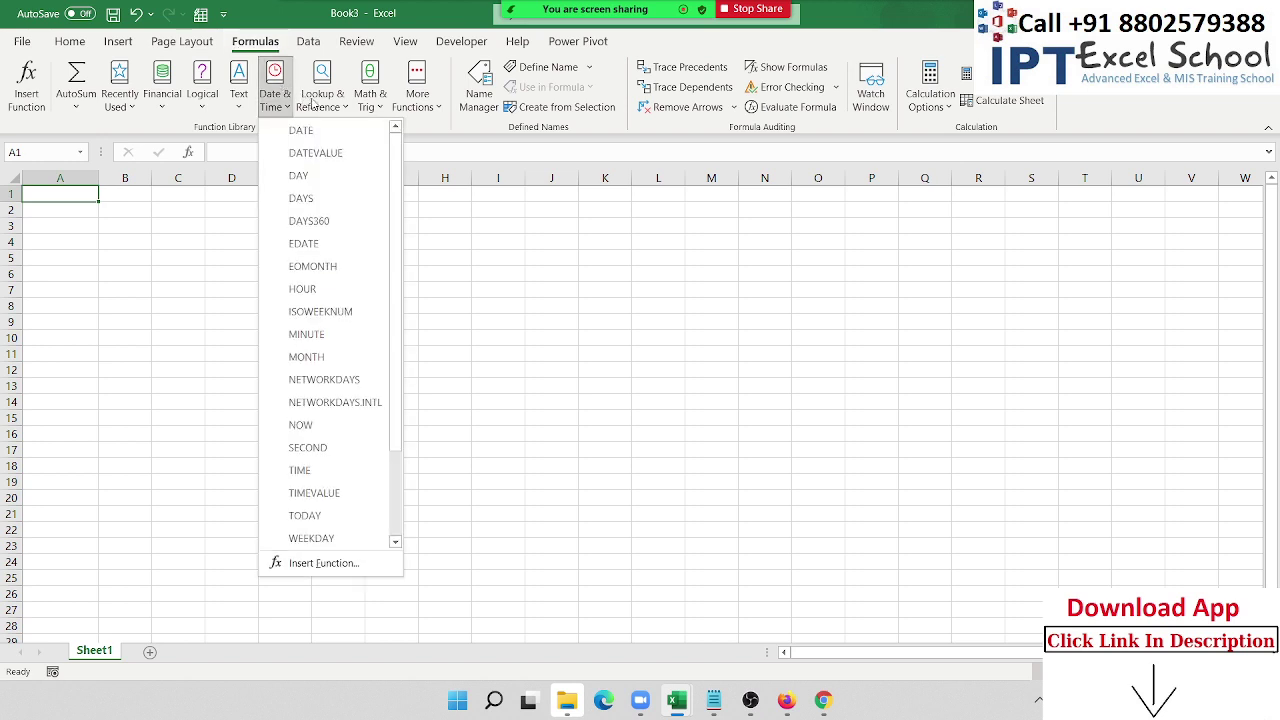
{"action": "left_click", "coordinate": [312, 100]}
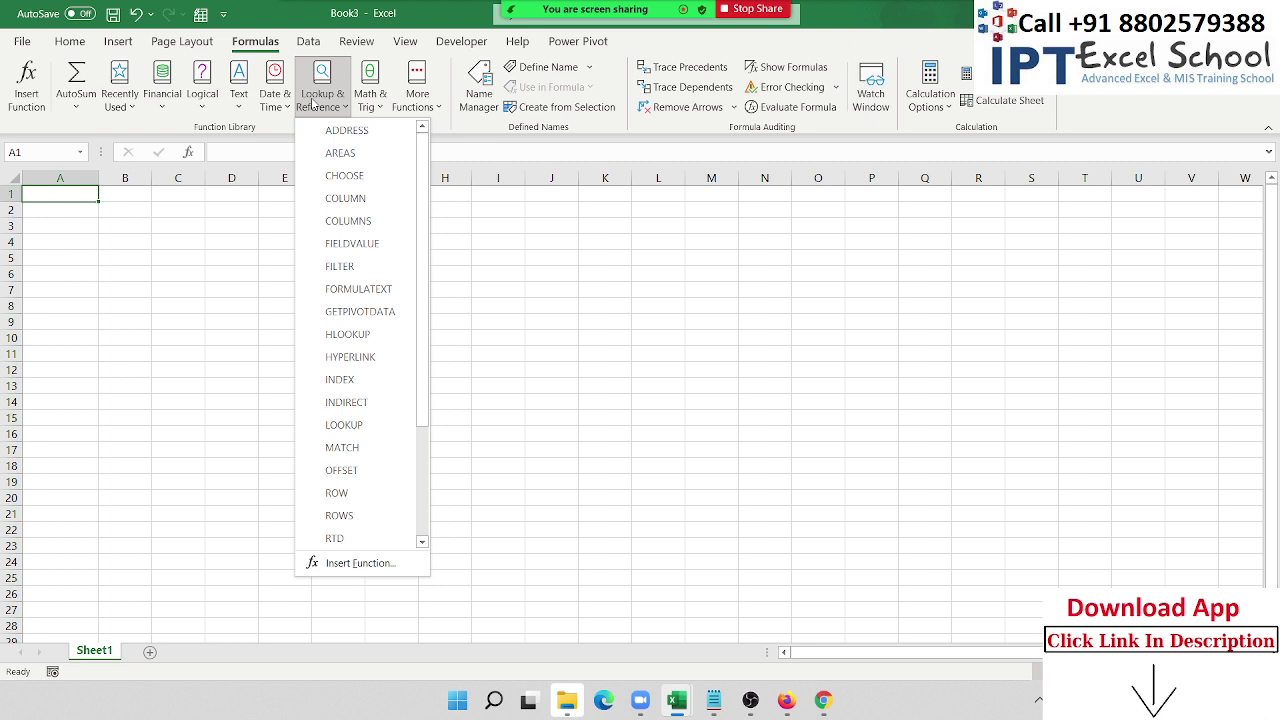
{"action": "left_click", "coordinate": [88, 274]}
{"action": "scroll", "coordinate": [103, 281], "scroll_direction": "up", "scroll_amount": 1}
{"action": "scroll", "coordinate": [103, 281], "scroll_direction": "up", "scroll_amount": 2}
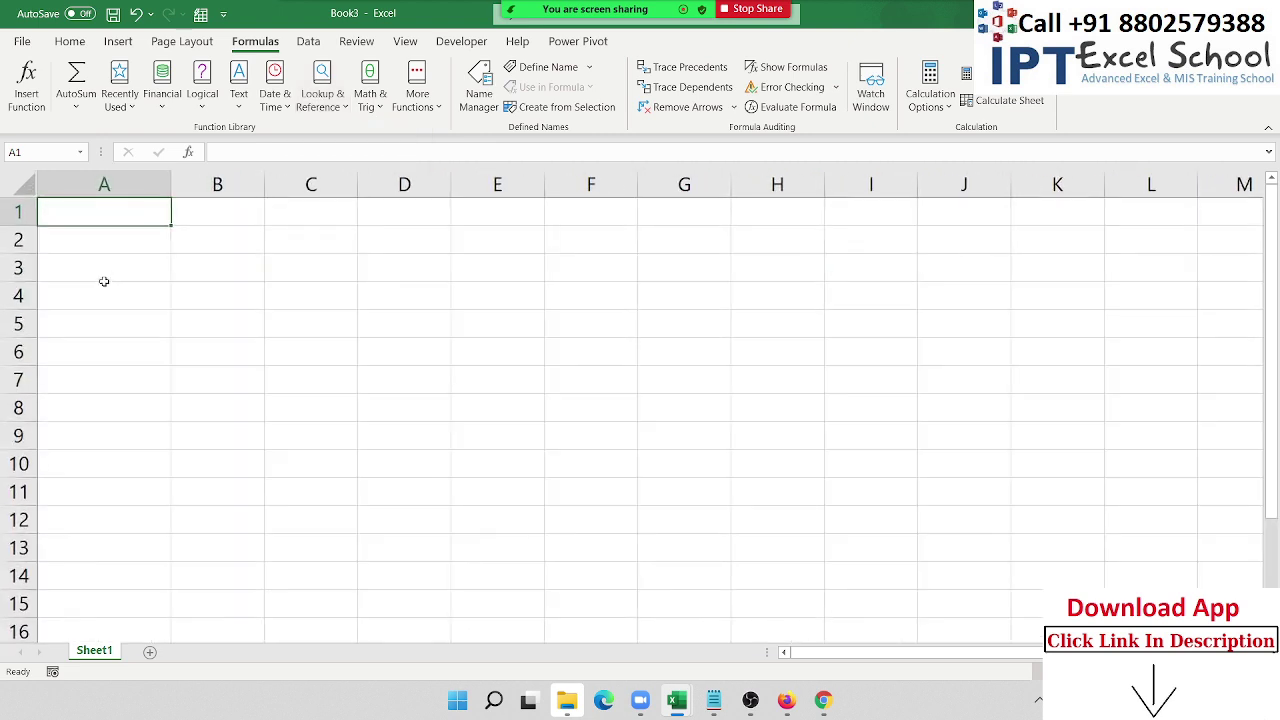
{"action": "scroll", "coordinate": [103, 281], "scroll_direction": "up", "scroll_amount": 1}
{"action": "scroll", "coordinate": [103, 281], "scroll_direction": "up", "scroll_amount": 1}
Step: Enter the headings R in A1 and C in B1
{"action": "left_click", "coordinate": [119, 258]}
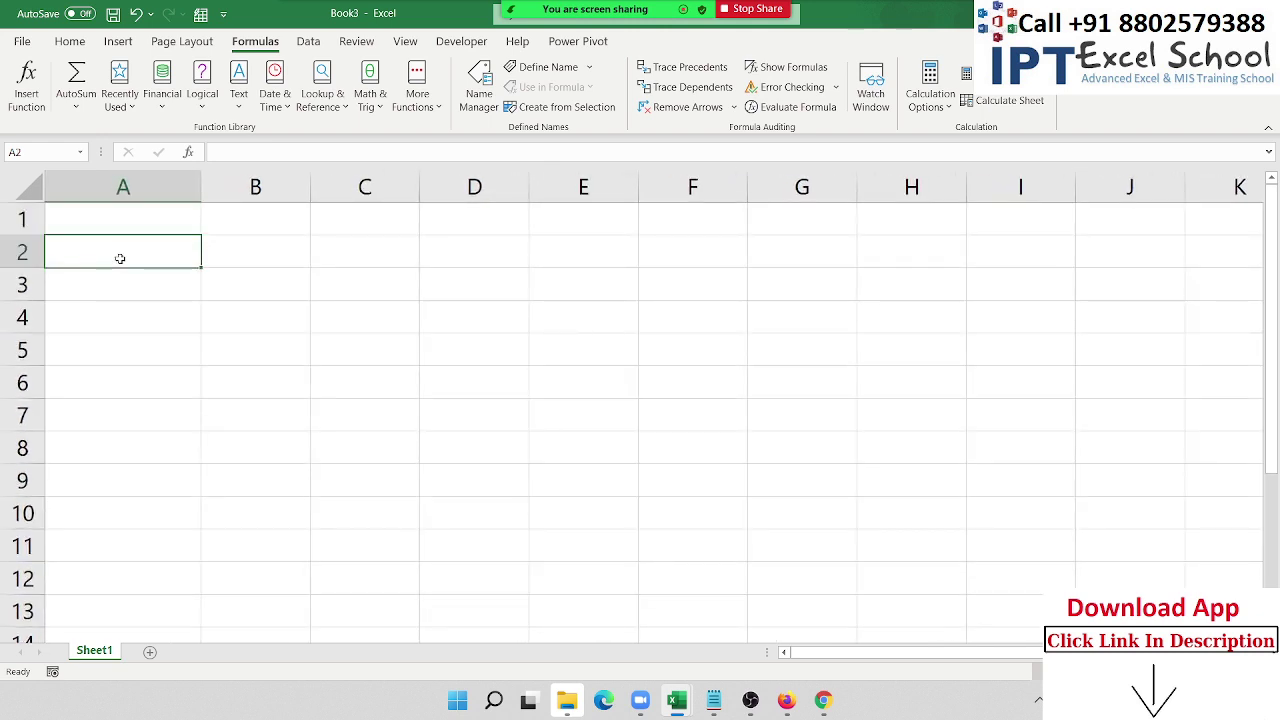
{"action": "type", "text": "1"}
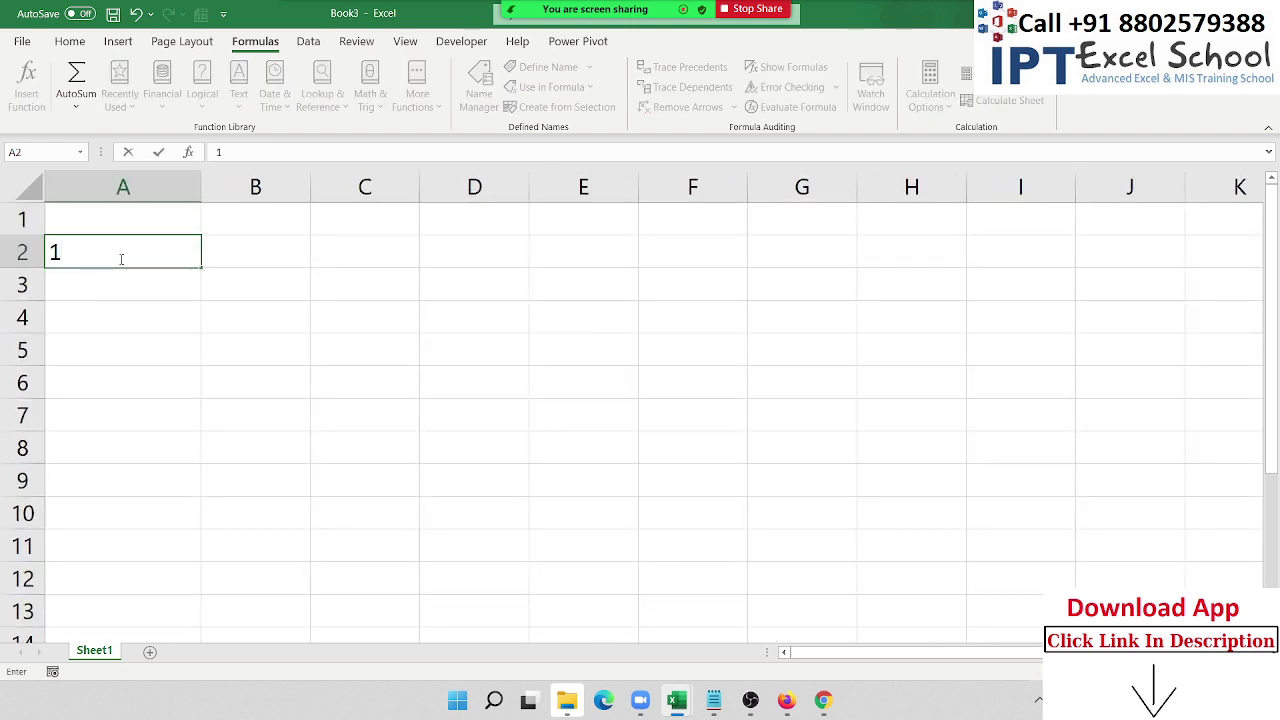
{"action": "key", "text": "Right"}
{"action": "key", "text": "Up"}
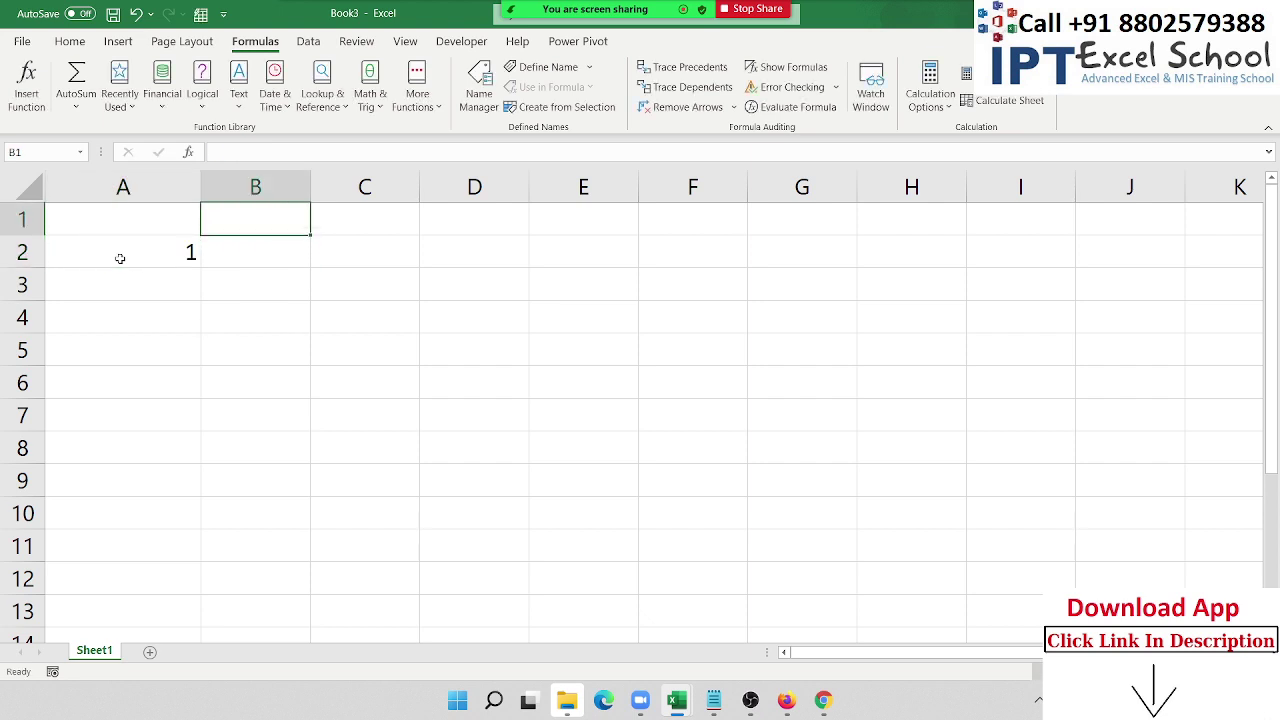
{"action": "key", "text": "Left"}
{"action": "key", "text": "Down"}
{"action": "key", "text": "Up"}
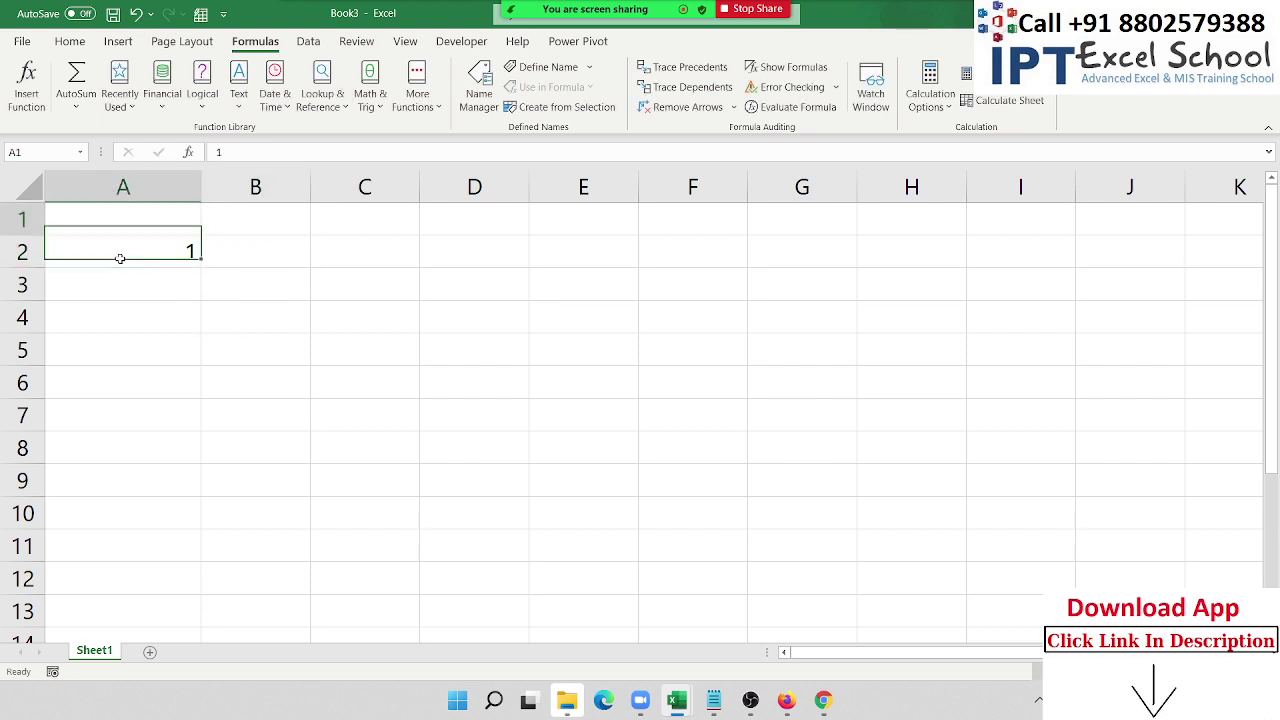
{"action": "type", "text": "R"}
{"action": "key", "text": "Right"}
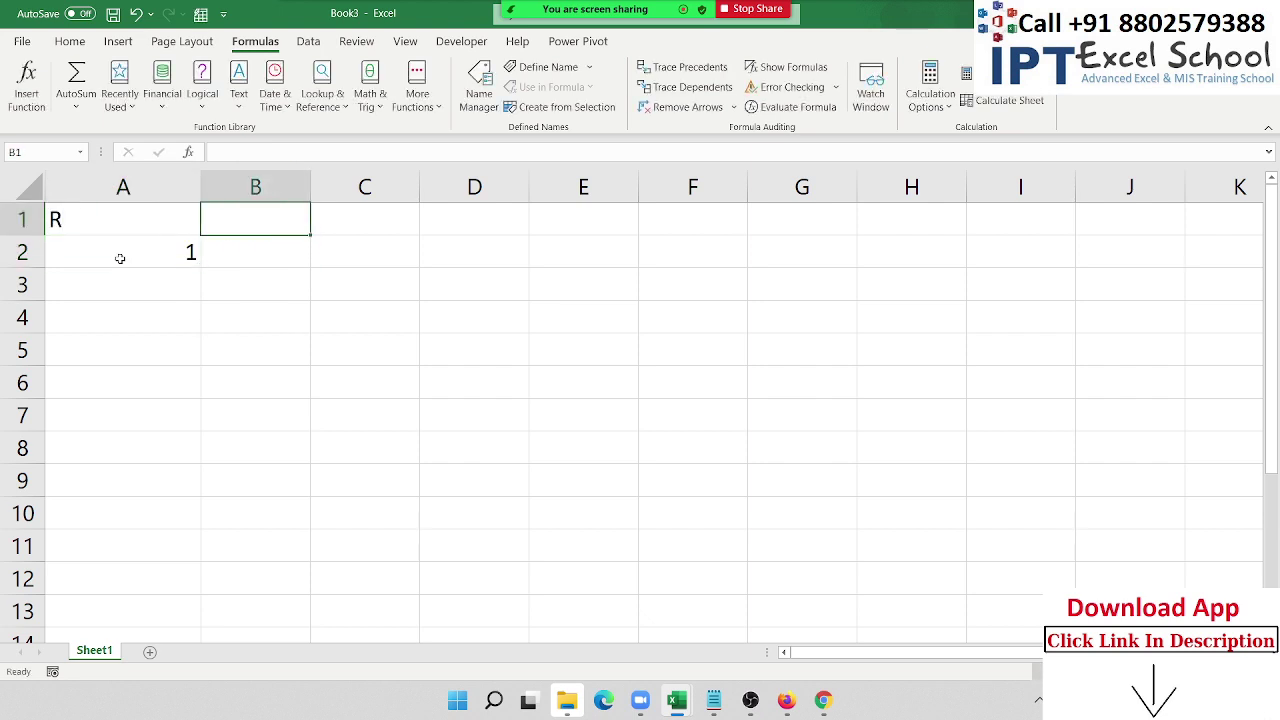
{"action": "type", "text": "C"}
Step: Enter 5 in A2 and 7 in B2 beneath the headings
{"action": "left_click", "coordinate": [120, 258]}
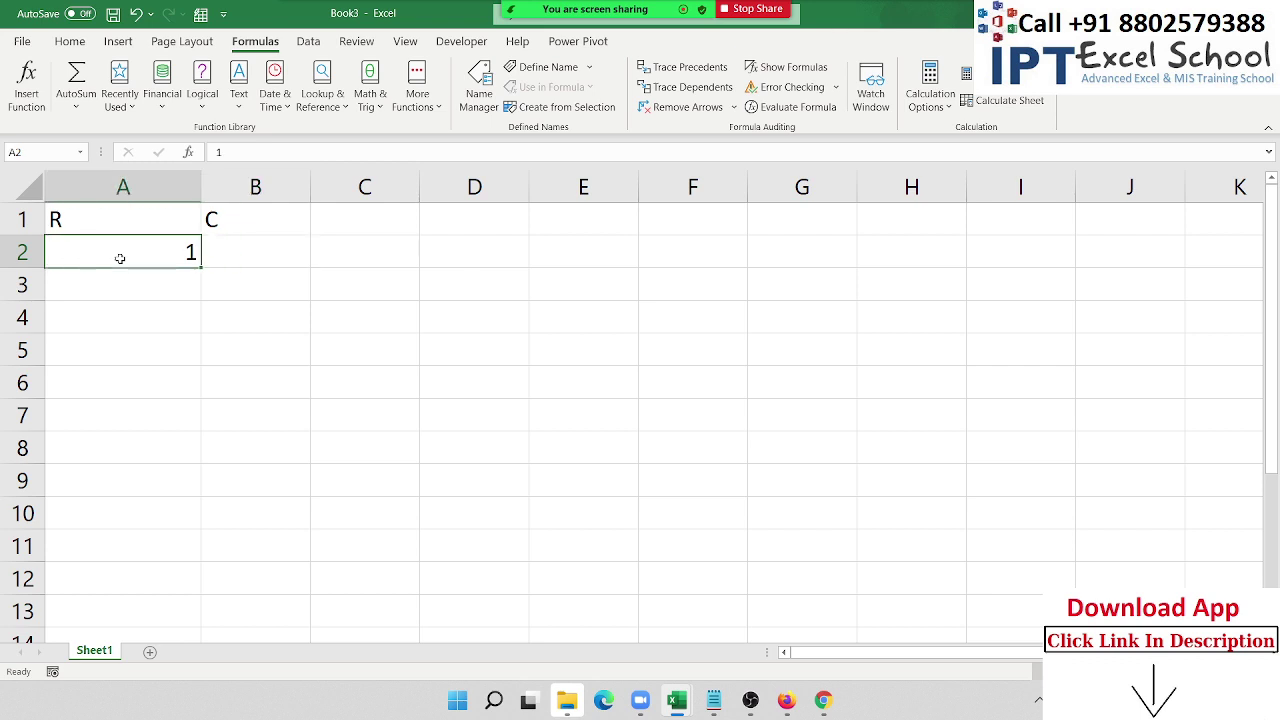
{"action": "type", "text": "5"}
{"action": "key", "text": "Right"}
{"action": "type", "text": "7"}
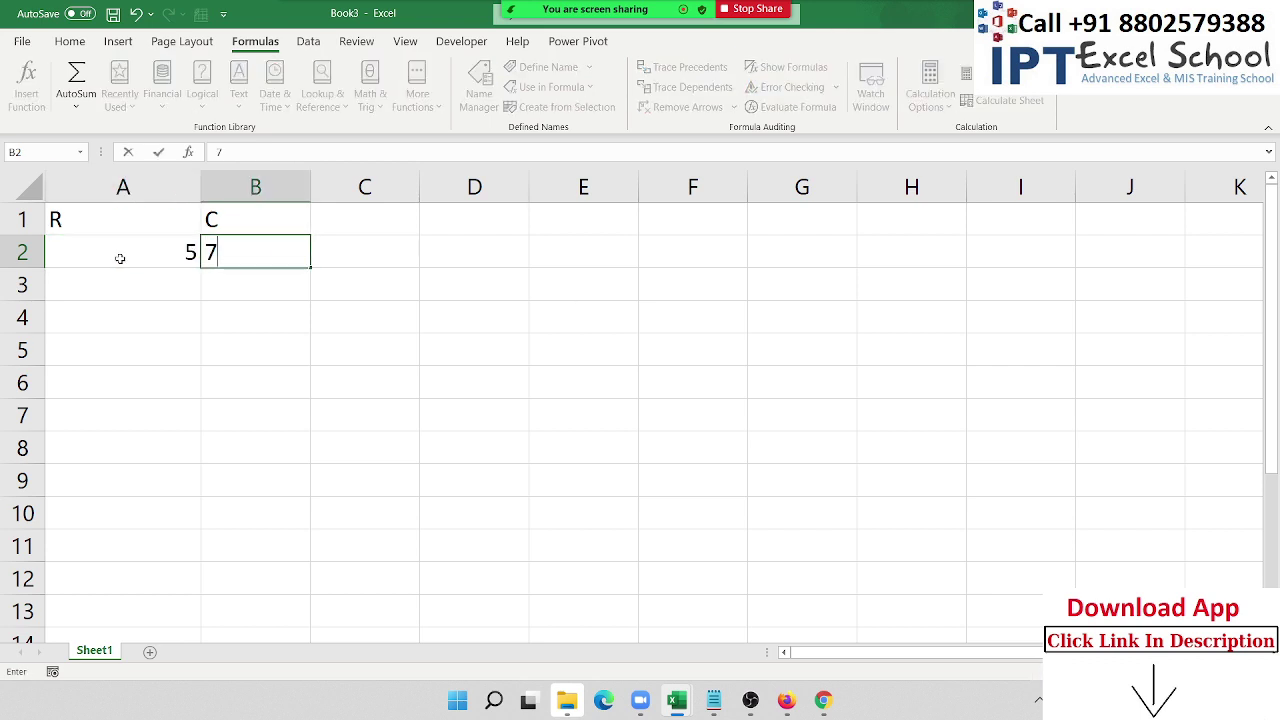
{"action": "left_click", "coordinate": [99, 340]}
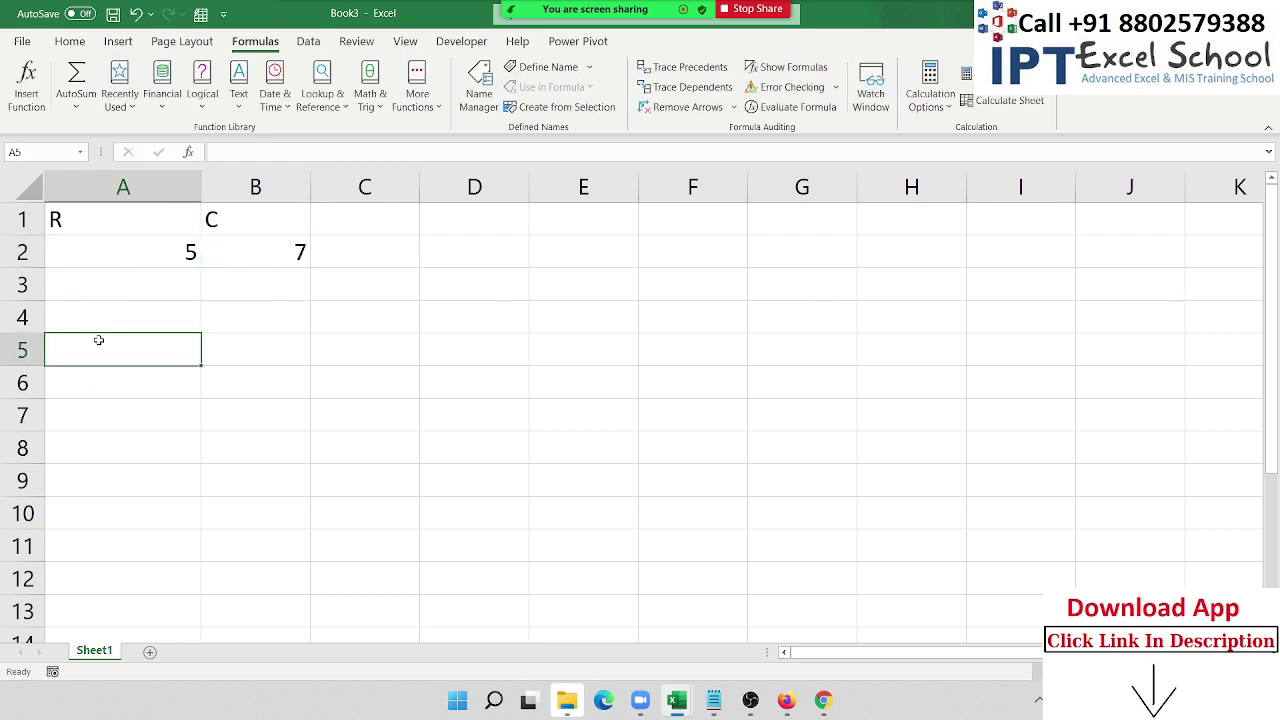
{"action": "key", "text": "Right"}
{"action": "key", "text": "Right"}
{"action": "key", "text": "Right"}
{"action": "key", "text": "Right"}
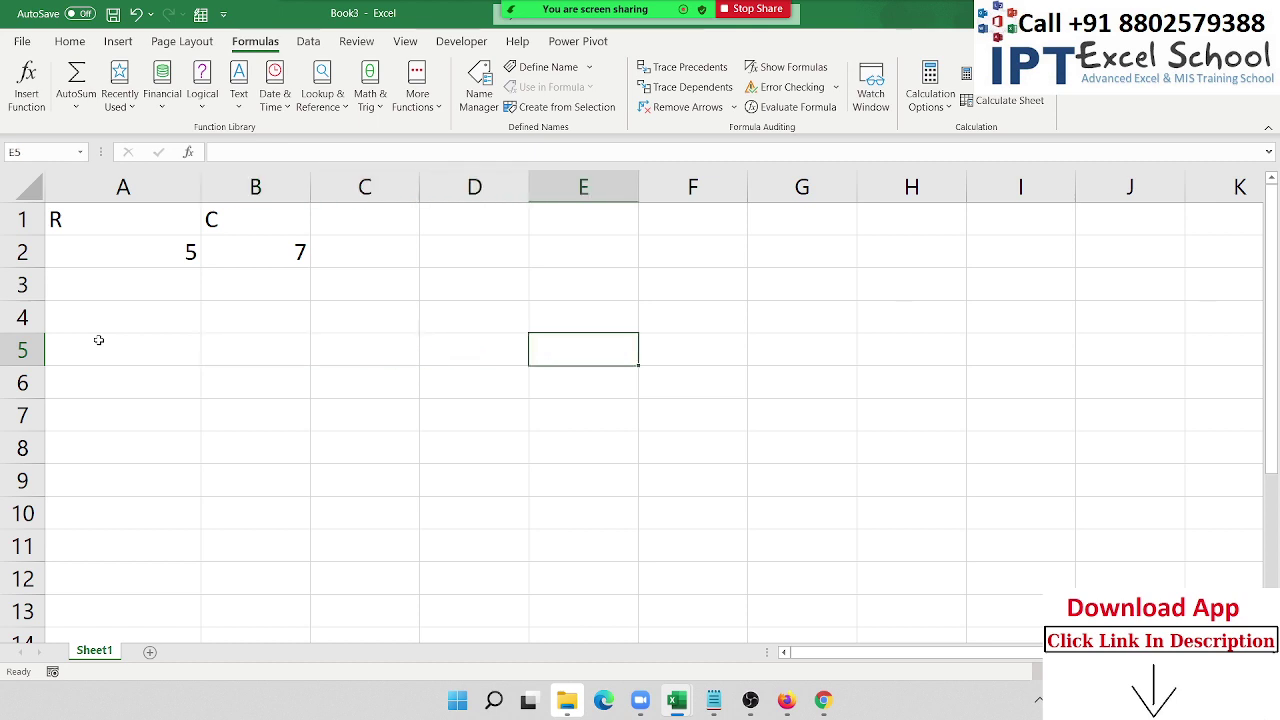
{"action": "key", "text": "Right"}
{"action": "key", "text": "Right"}
{"action": "key", "text": "Right"}
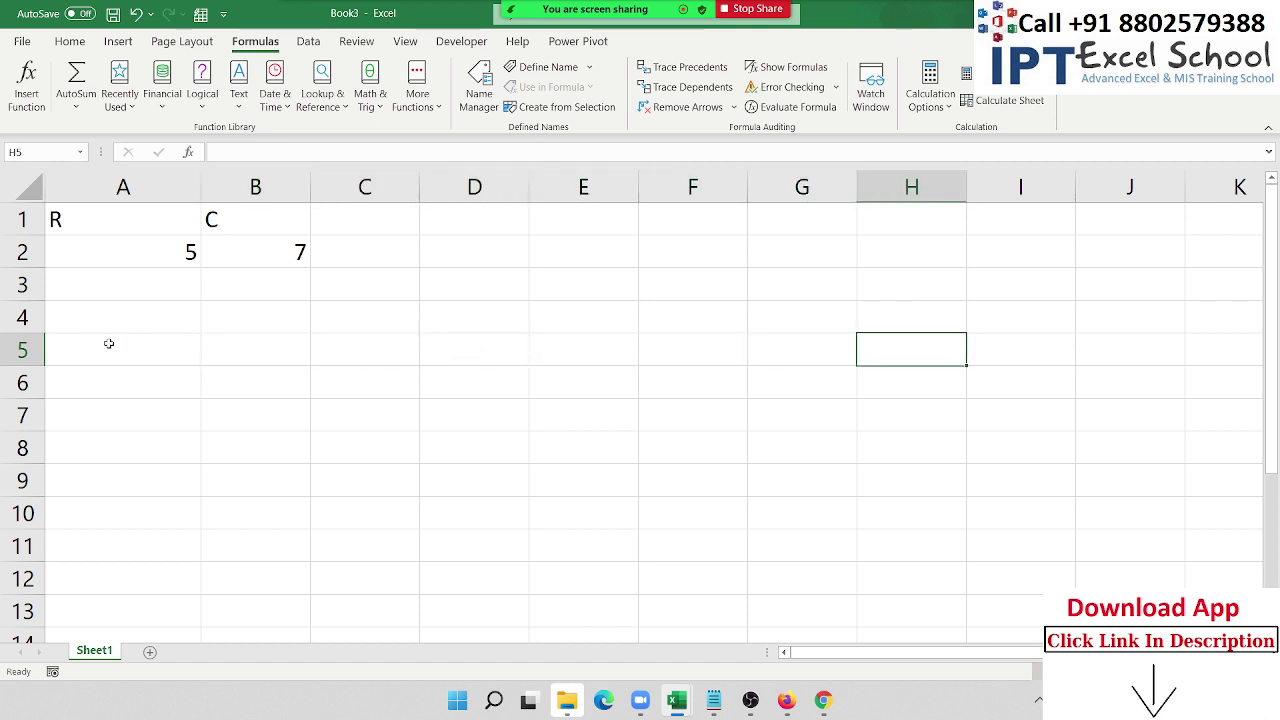
Step: Type the heading Address in C1
{"action": "left_click", "coordinate": [380, 220]}
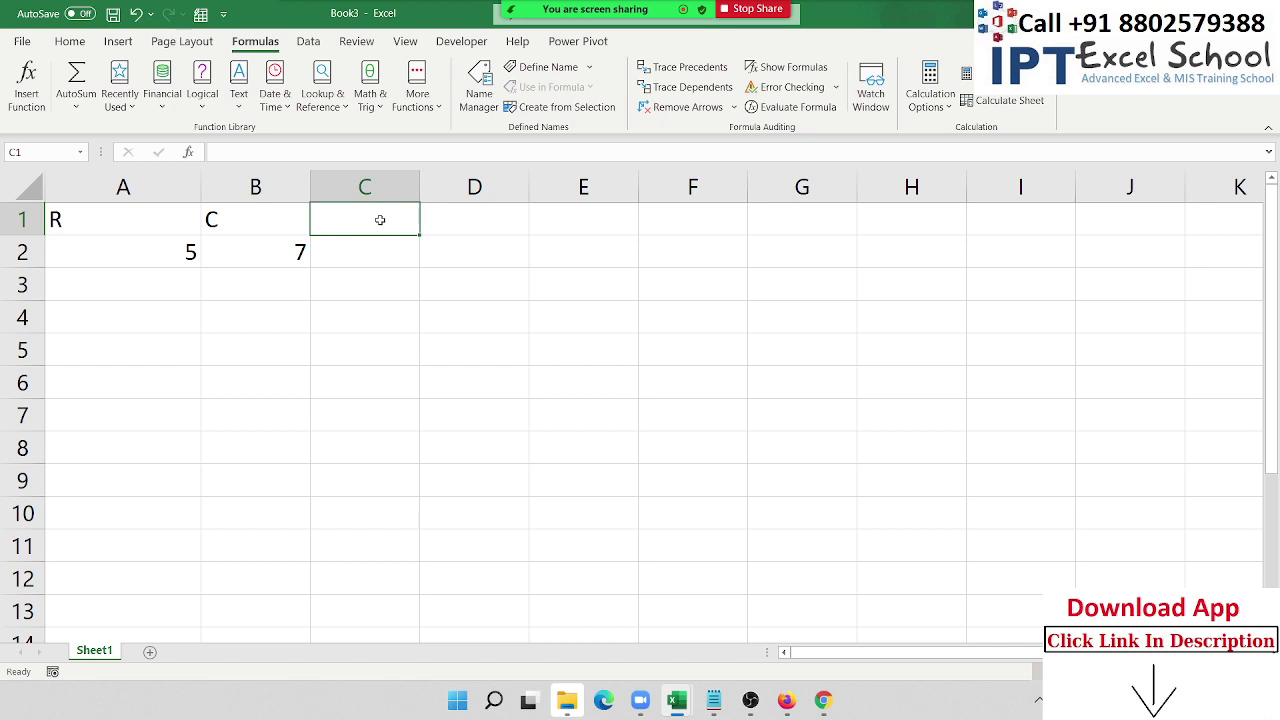
{"action": "type", "text": "Ad"}
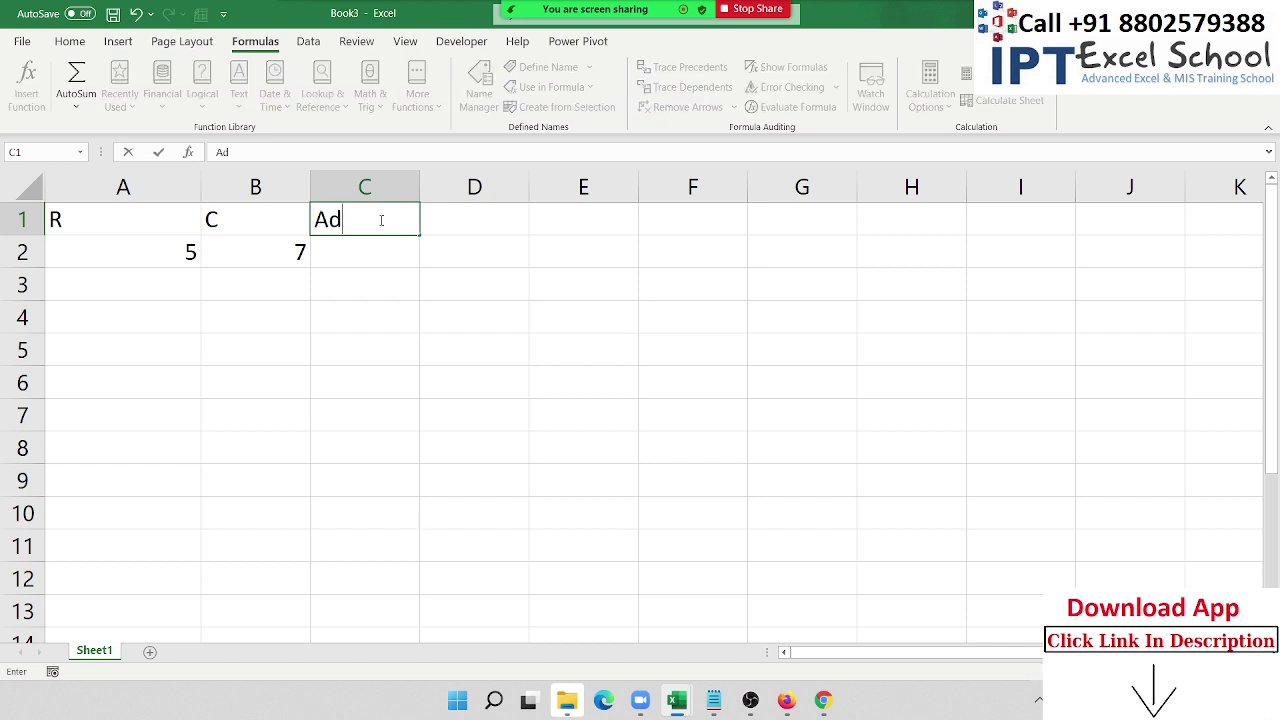
{"action": "type", "text": "dress"}
{"action": "key", "text": "Return"}
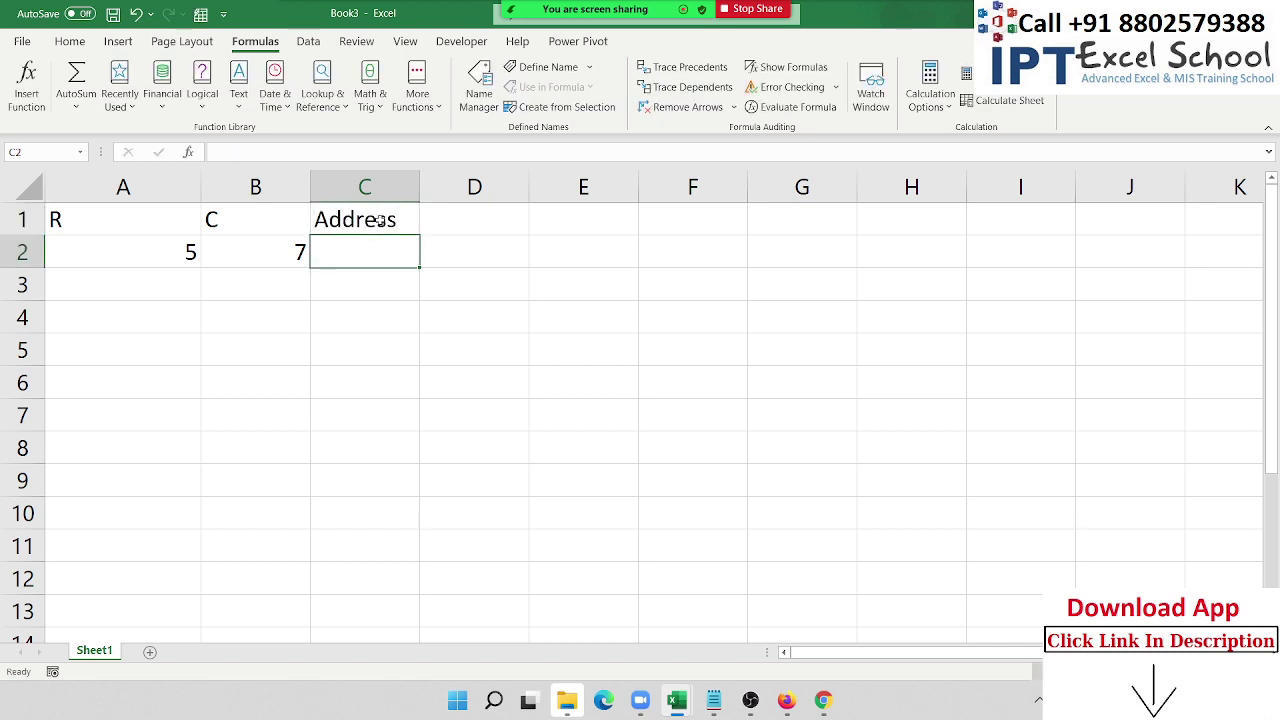
Step: Enter =ADDRESS(A2,B2) in C2 so it returns $G$5
{"action": "type", "text": "=ad"}
{"action": "key", "text": "Tab"}
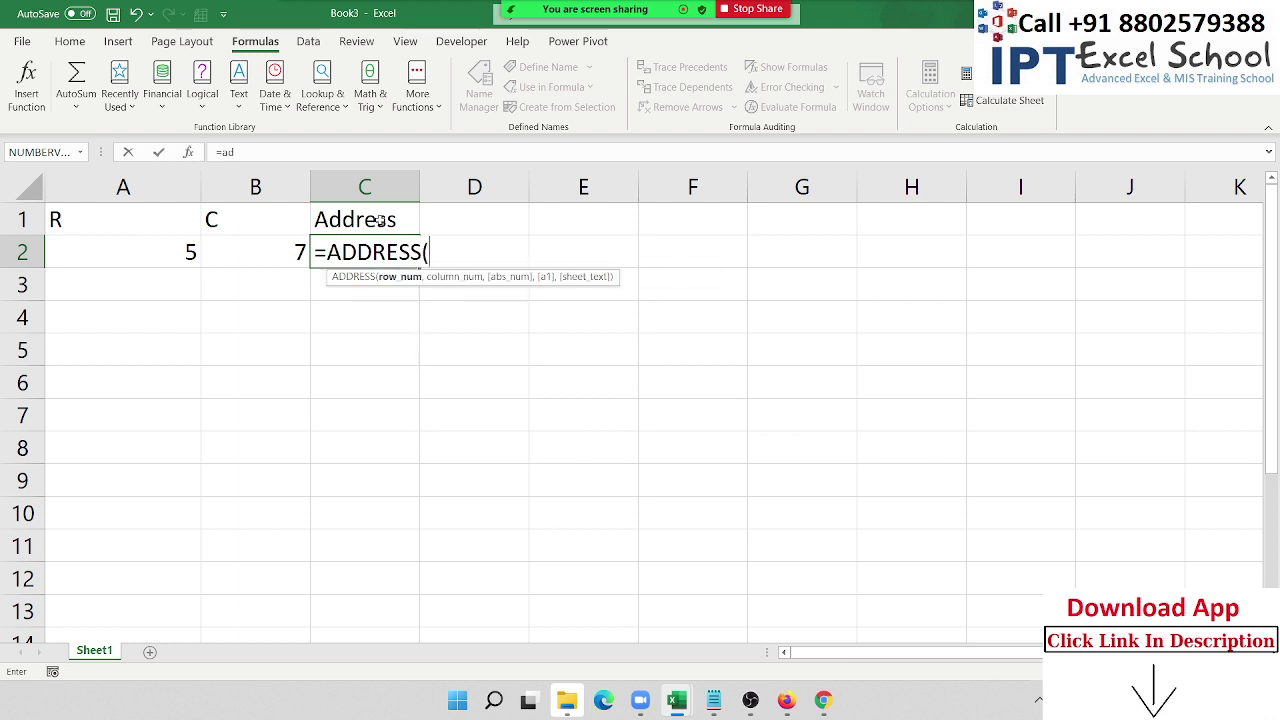
{"action": "key", "text": "Left"}
{"action": "key", "text": "Left"}
{"action": "type", "text": ","}
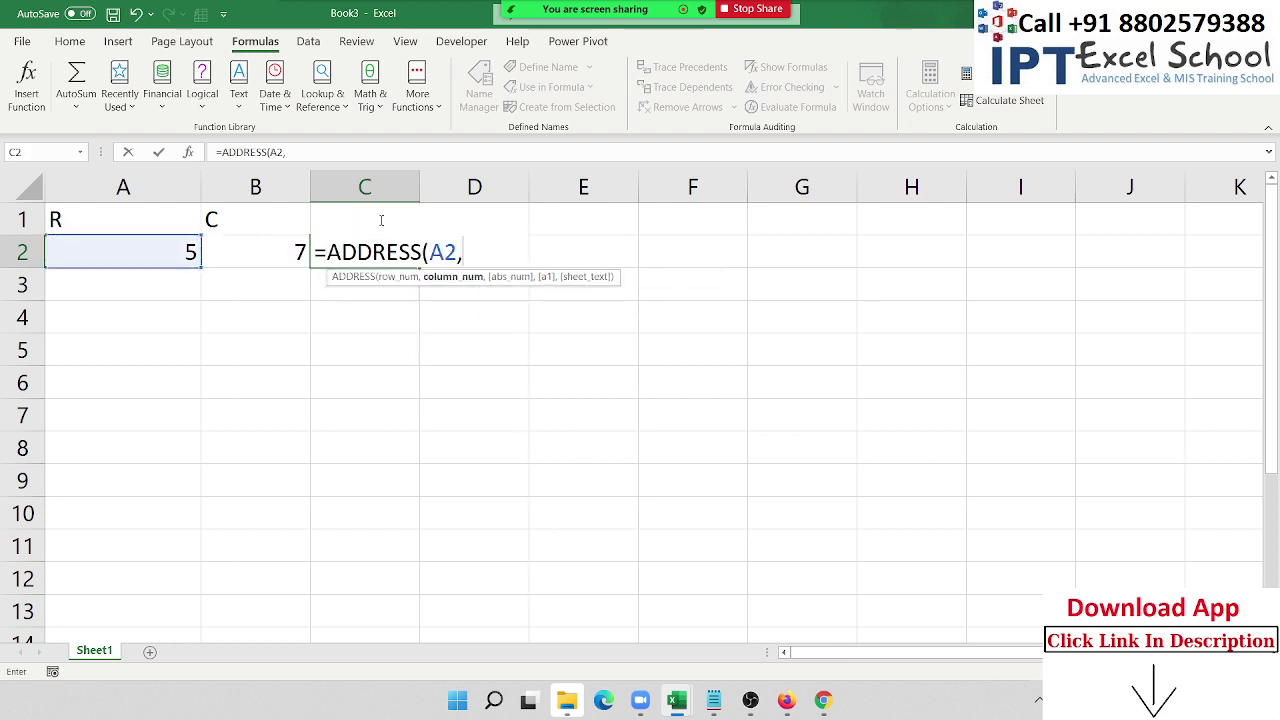
{"action": "key", "text": "Left"}
{"action": "type", "text": ","}
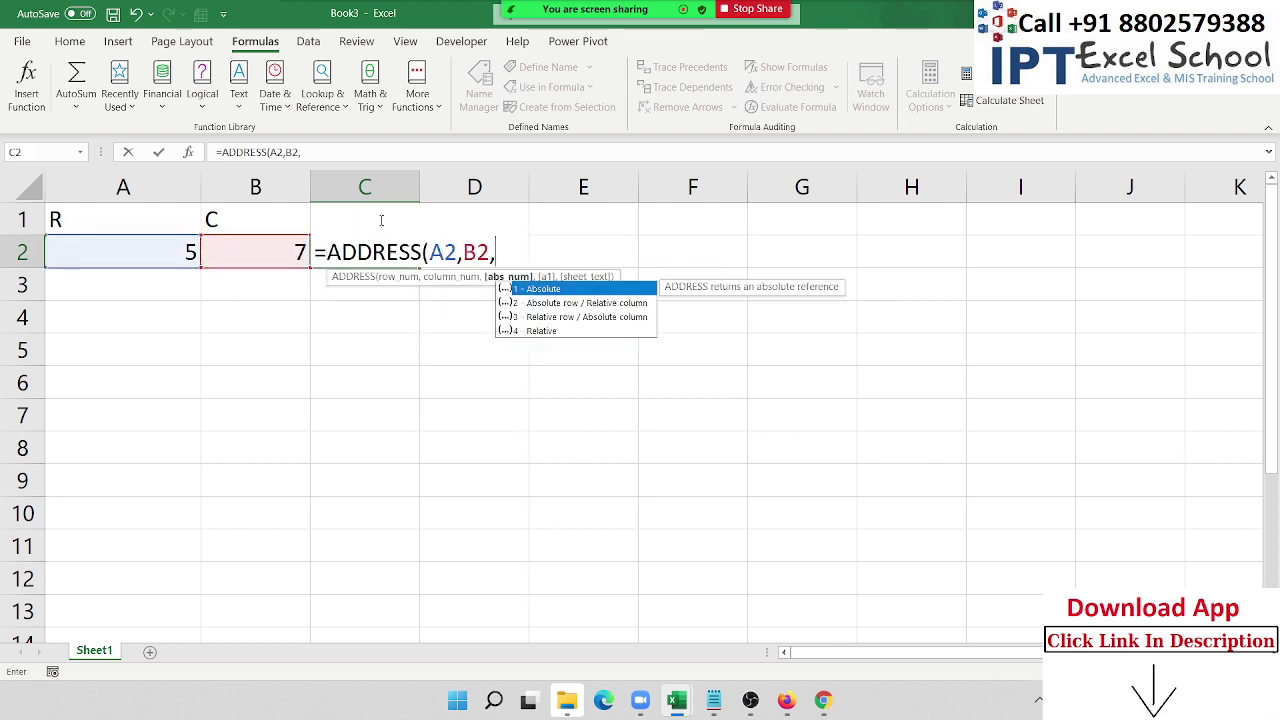
{"action": "key", "text": "BackSpace"}
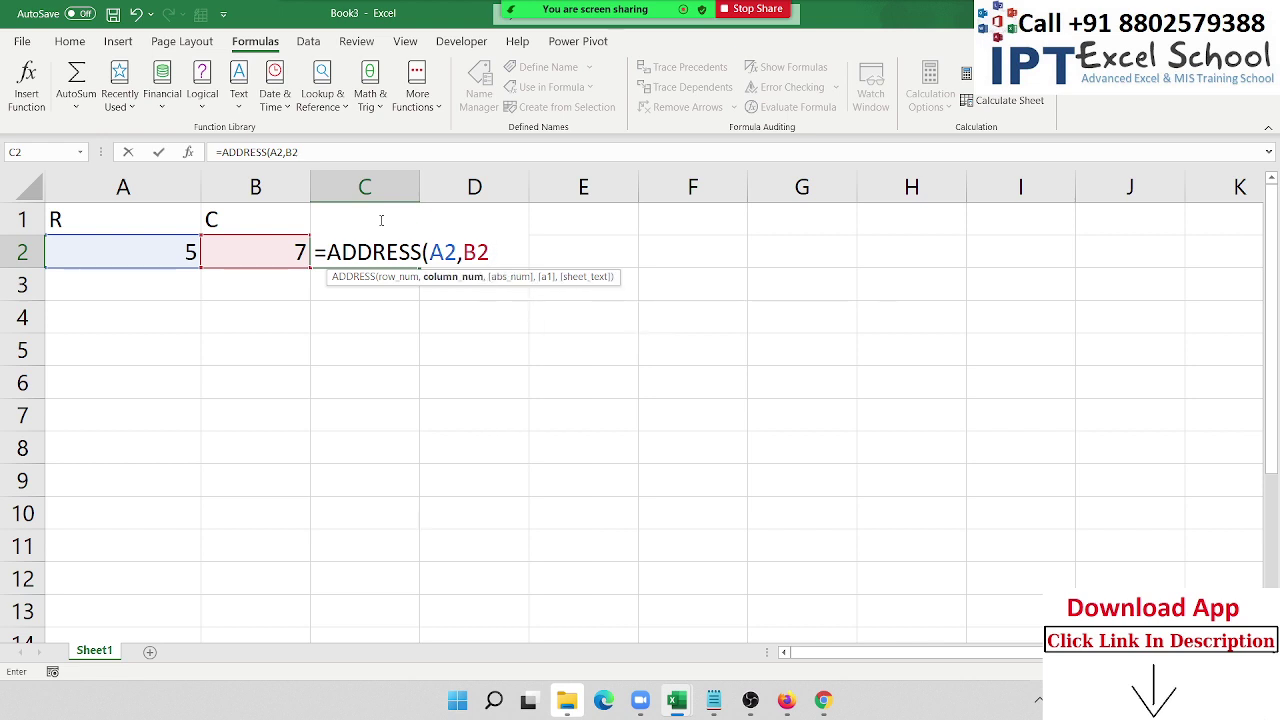
{"action": "key", "text": "Return"}
Step: Reopen C2 to review its =ADDRESS(A2,B2) formula
{"action": "key", "text": "Right"}
{"action": "key", "text": "Up"}
{"action": "key", "text": "Left"}
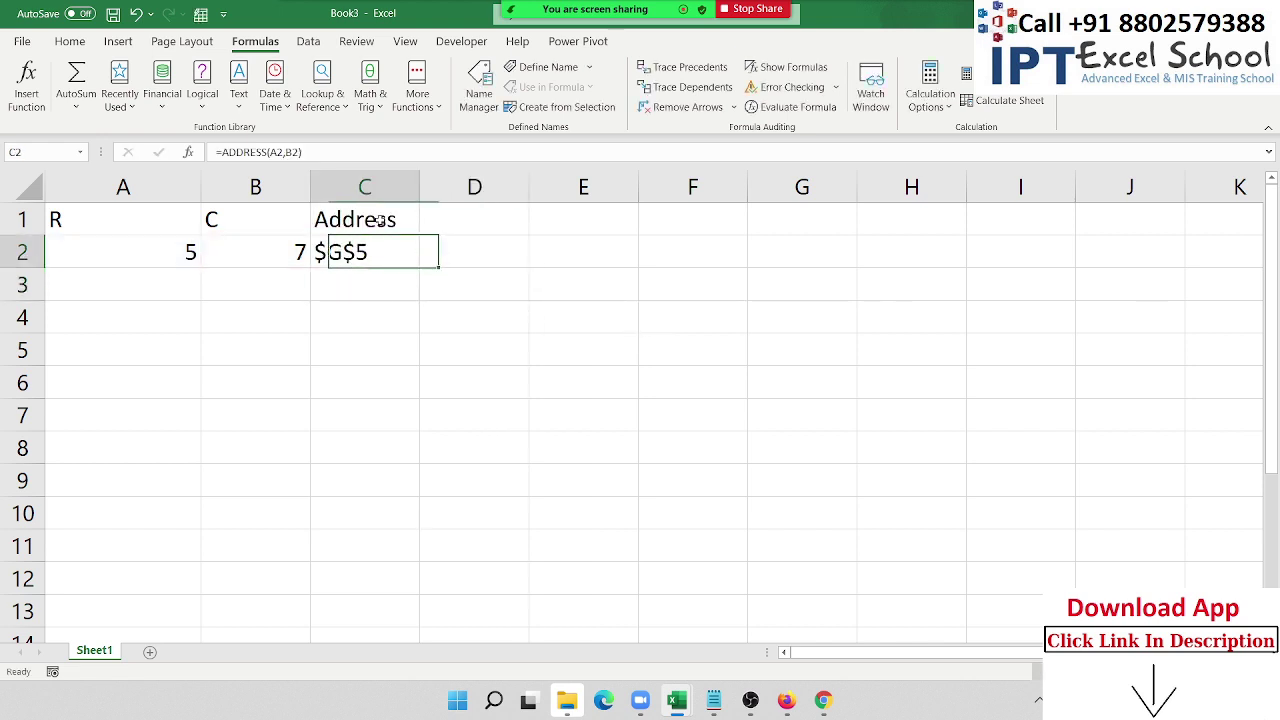
{"action": "double_click", "coordinate": [374, 250]}
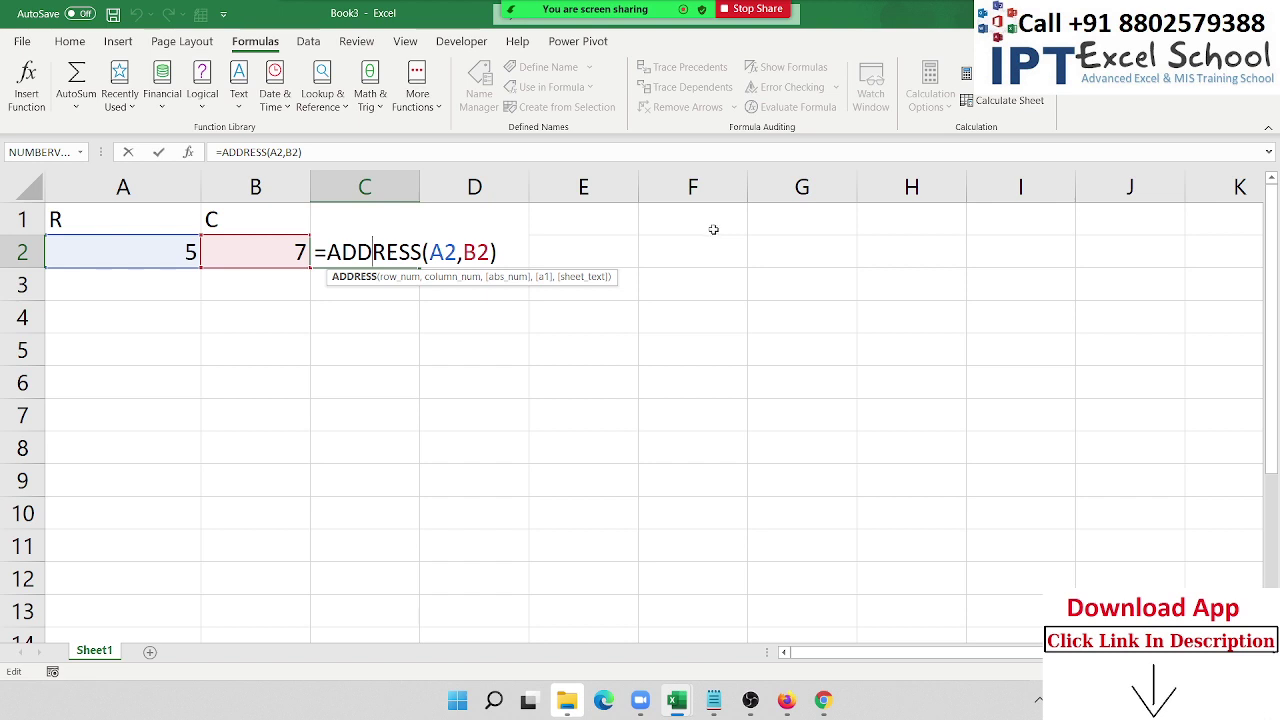
{"action": "mouse_move", "coordinate": [598, 12]}
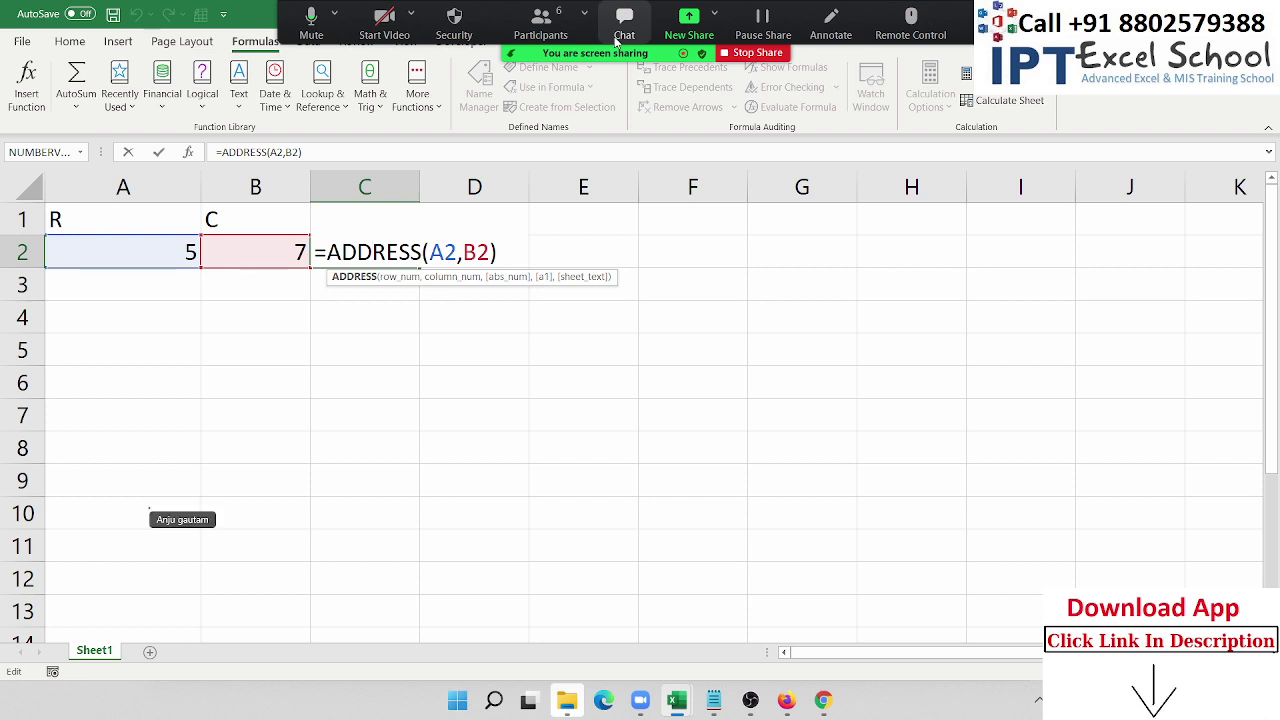
Step: Enter 52, 36, 63, 36, 3 and 6 down G2:G7
{"action": "key", "text": "Return"}
{"action": "key", "text": "Up"}
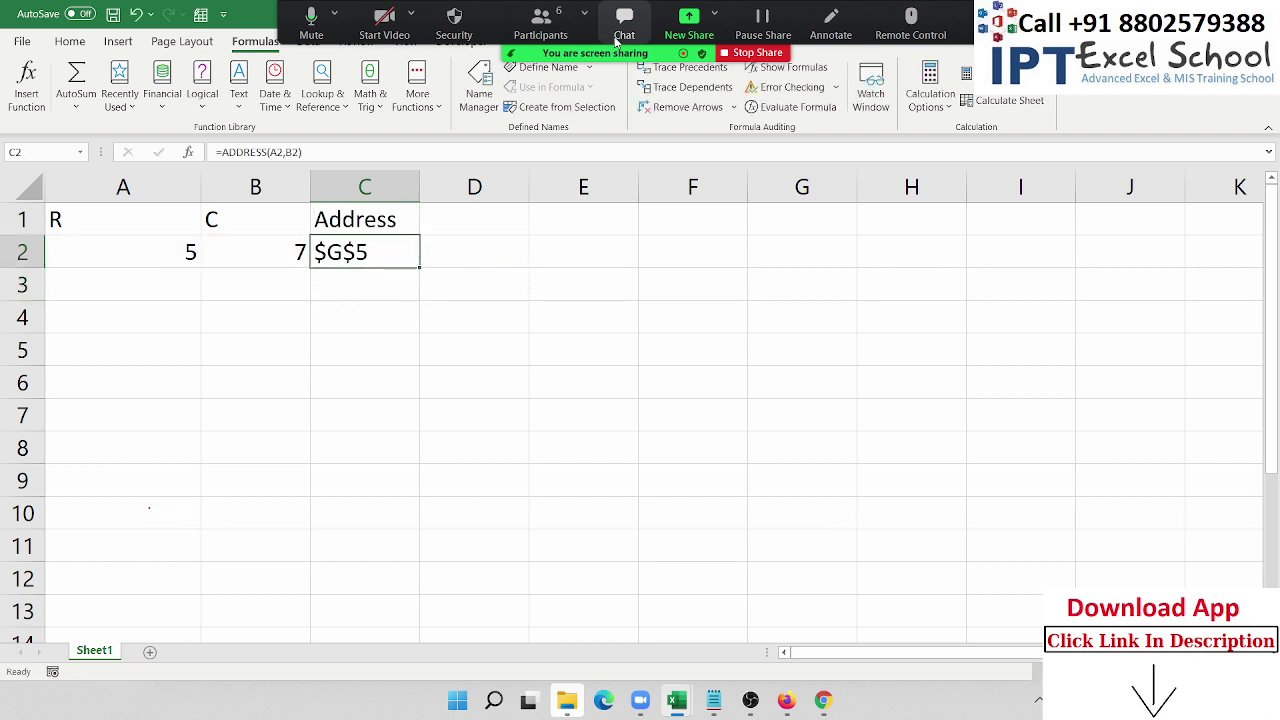
{"action": "key", "text": "Right"}
{"action": "key", "text": "Right"}
{"action": "key", "text": "Right"}
{"action": "key", "text": "Right"}
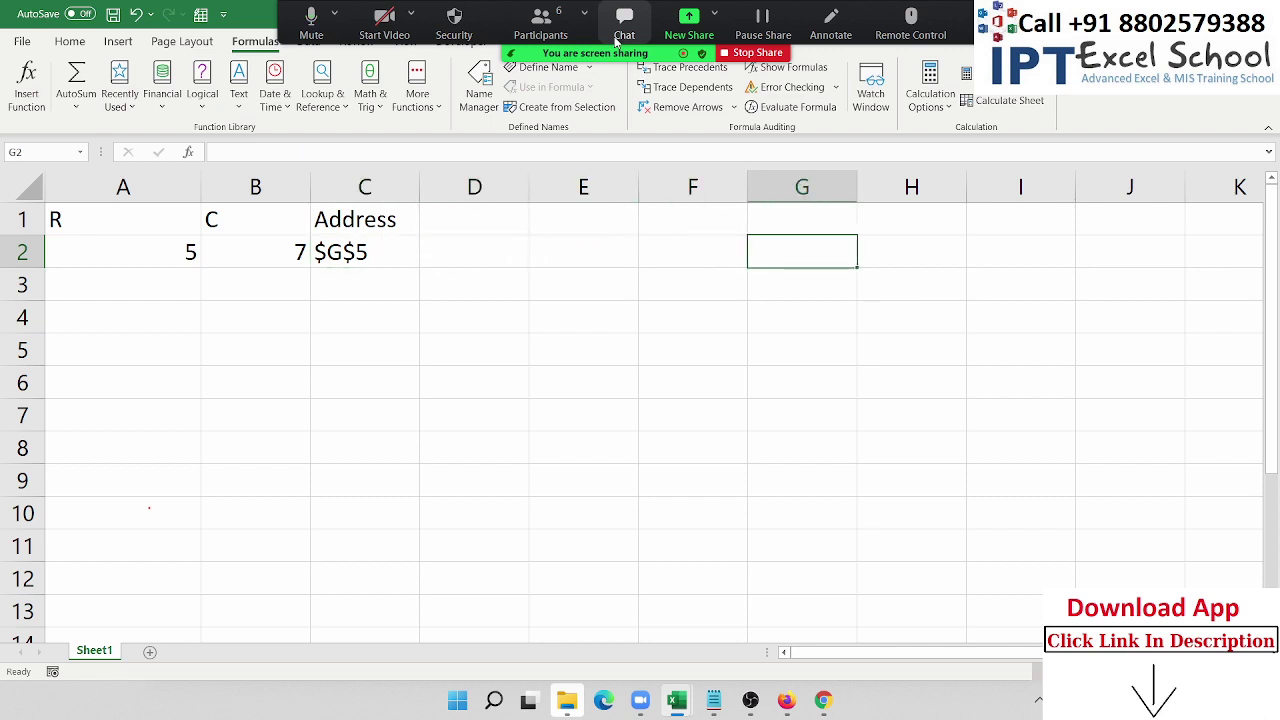
{"action": "key", "text": "F2"}
{"action": "type", "text": "52"}
{"action": "key", "text": "Return"}
{"action": "type", "text": "36"}
{"action": "key", "text": "Return"}
{"action": "type", "text": "63"}
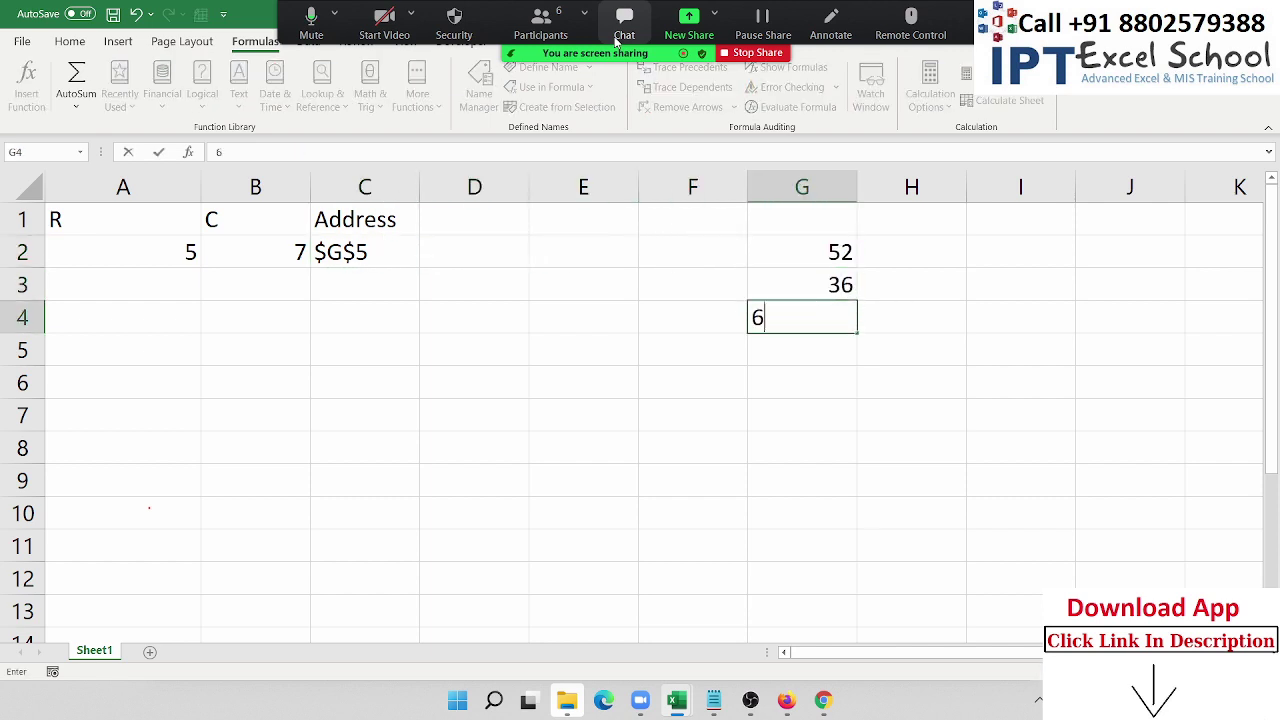
{"action": "key", "text": "Return"}
{"action": "type", "text": "36"}
{"action": "key", "text": "Return"}
{"action": "type", "text": "3"}
{"action": "key", "text": "Return"}
{"action": "type", "text": "6"}
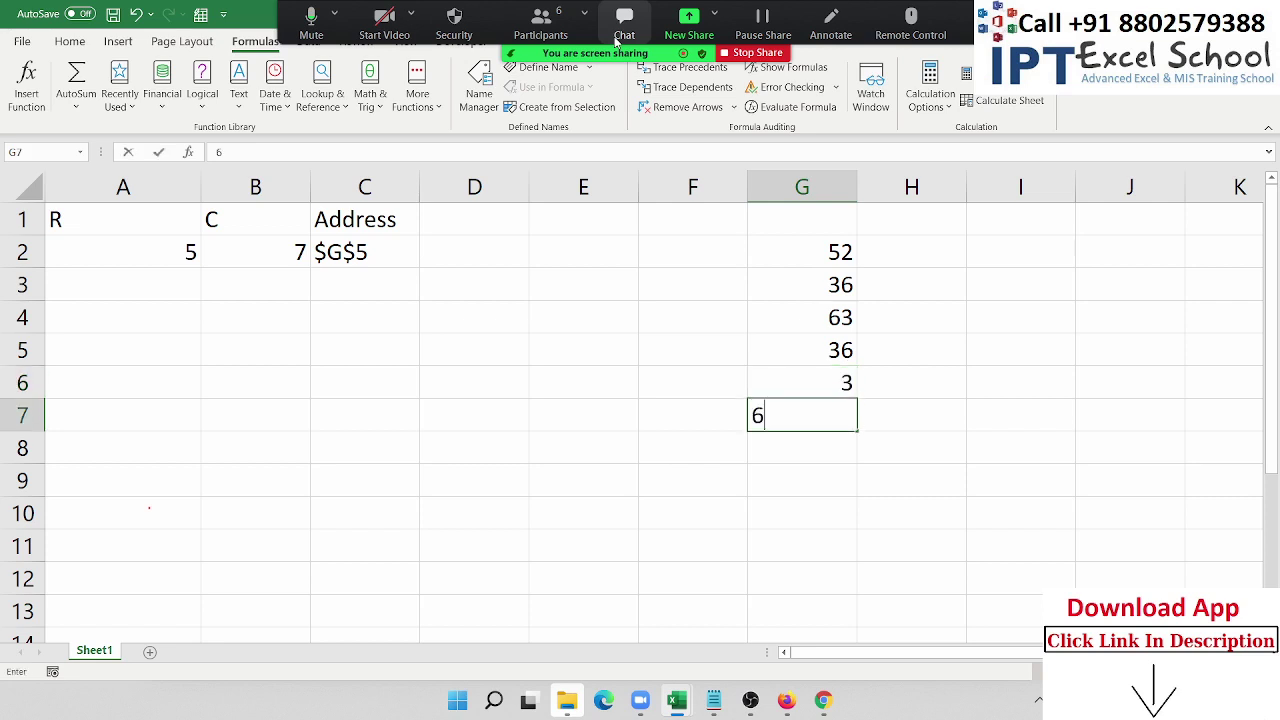
{"action": "key", "text": "Return"}
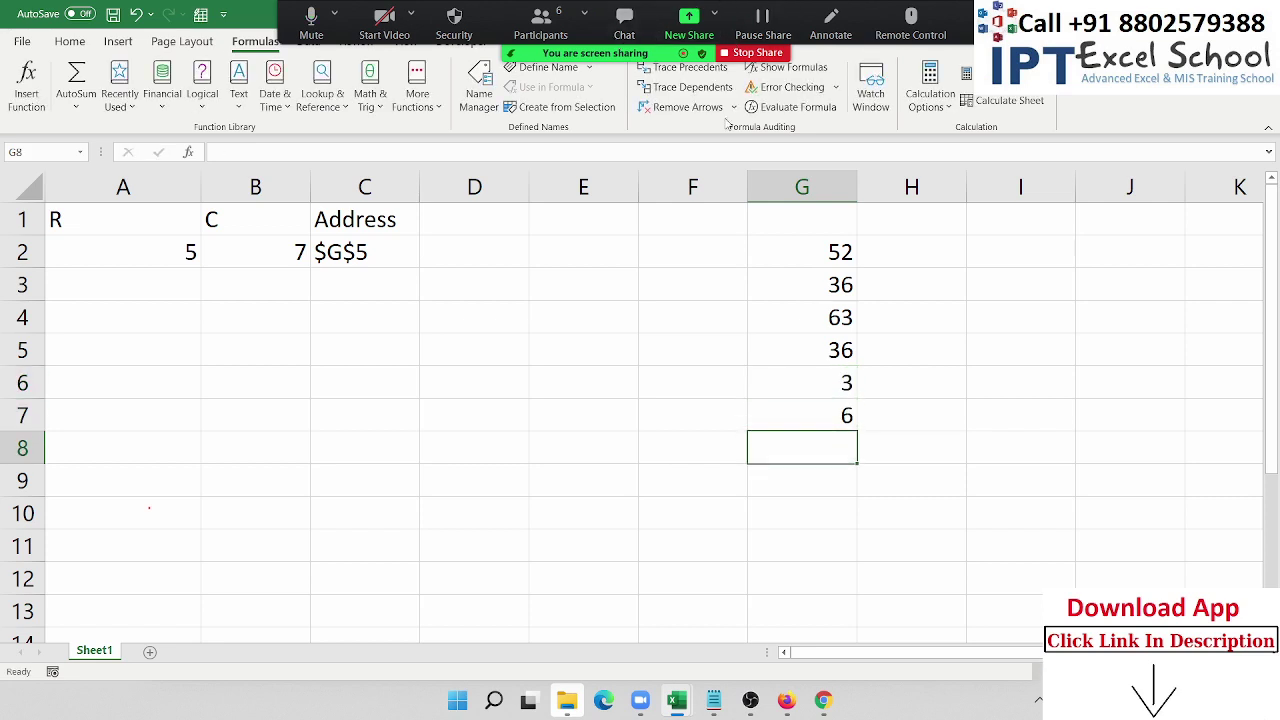
Step: Enter =INDIRECT(C2) in D2, returning 36 from G5
{"action": "left_click", "coordinate": [803, 336]}
{"action": "left_click", "coordinate": [457, 253]}
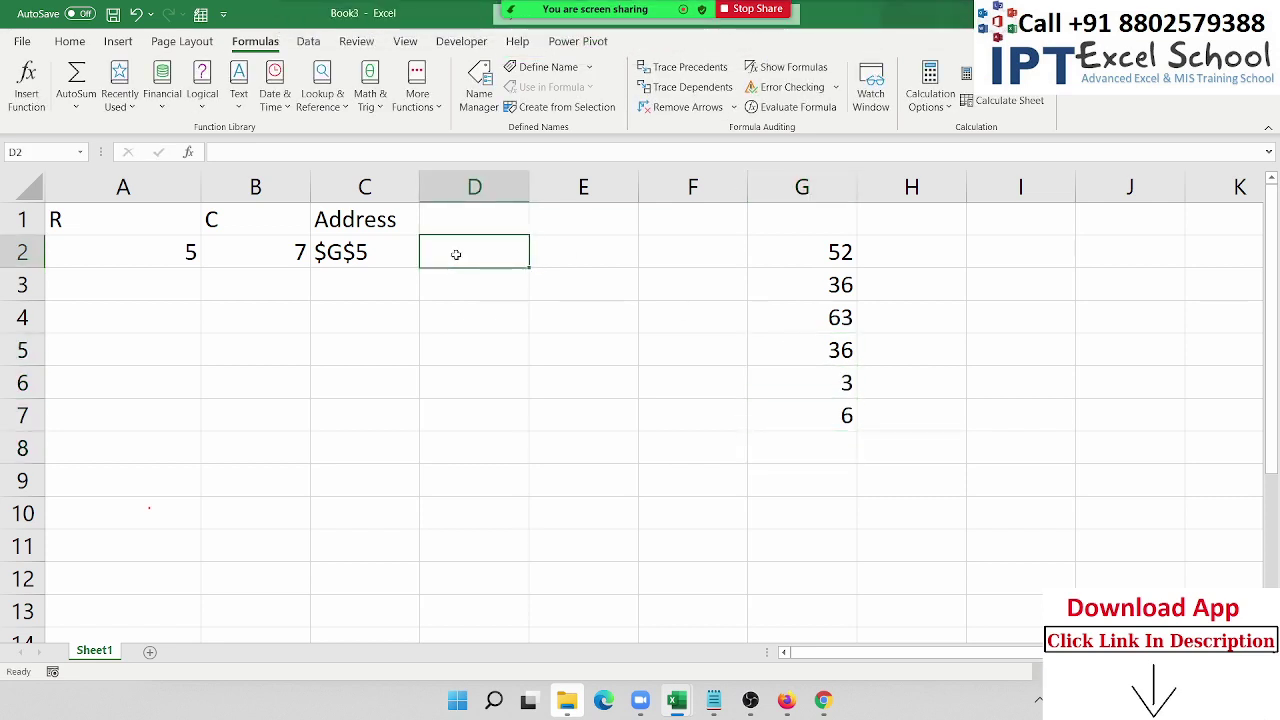
{"action": "type", "text": "=ind"}
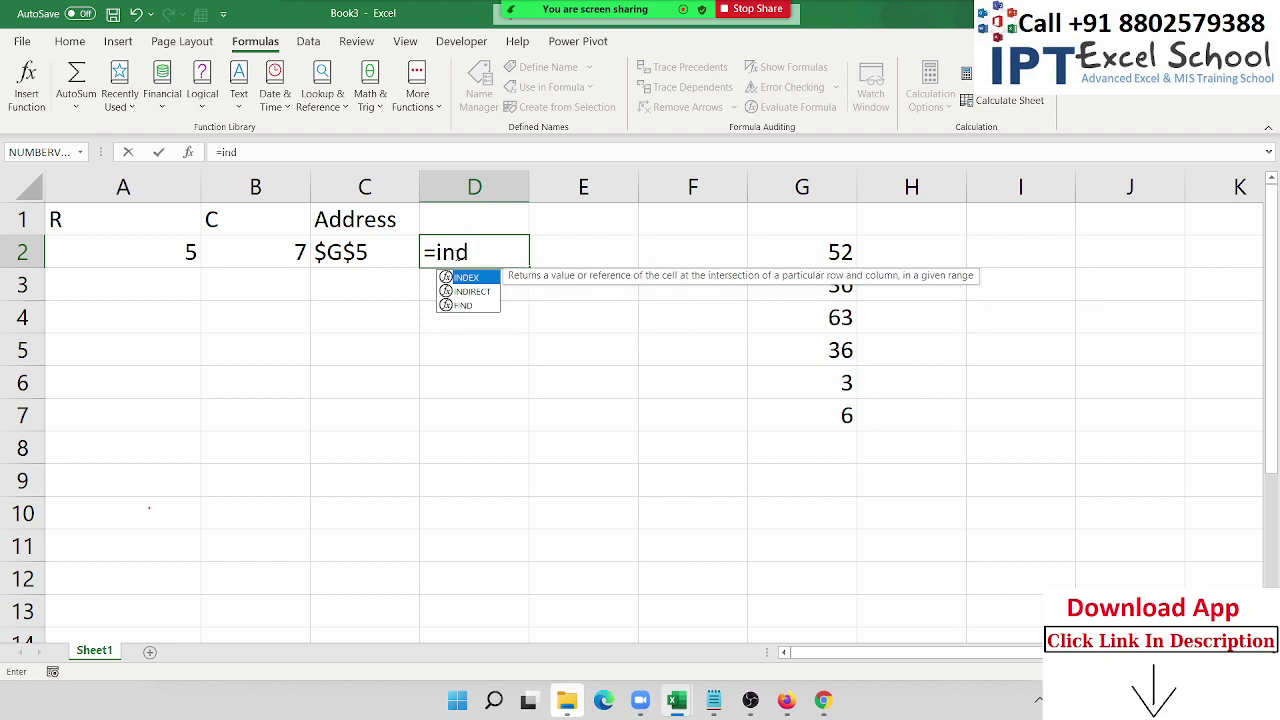
{"action": "key", "text": "Down"}
{"action": "key", "text": "Tab"}
{"action": "key", "text": "Left"}
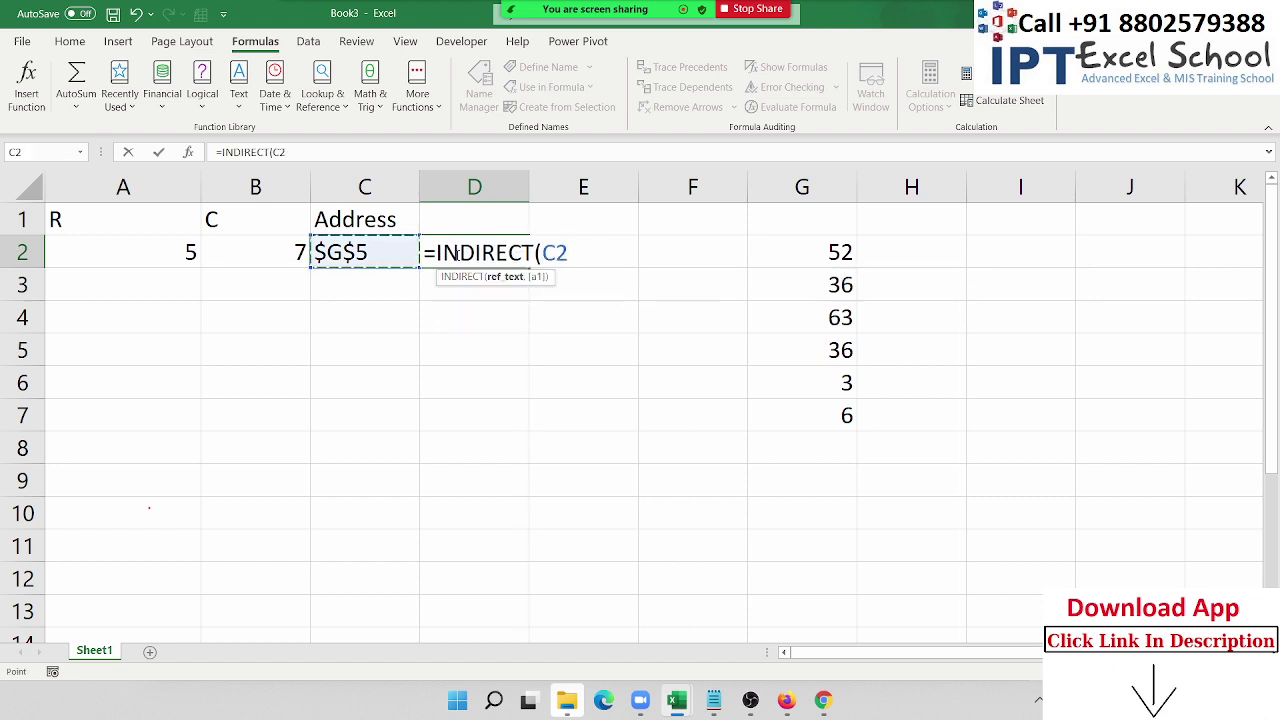
{"action": "key", "text": "Return"}
Step: Reopen D2 to show its =INDIRECT(C2) formula
{"action": "left_click", "coordinate": [456, 254]}
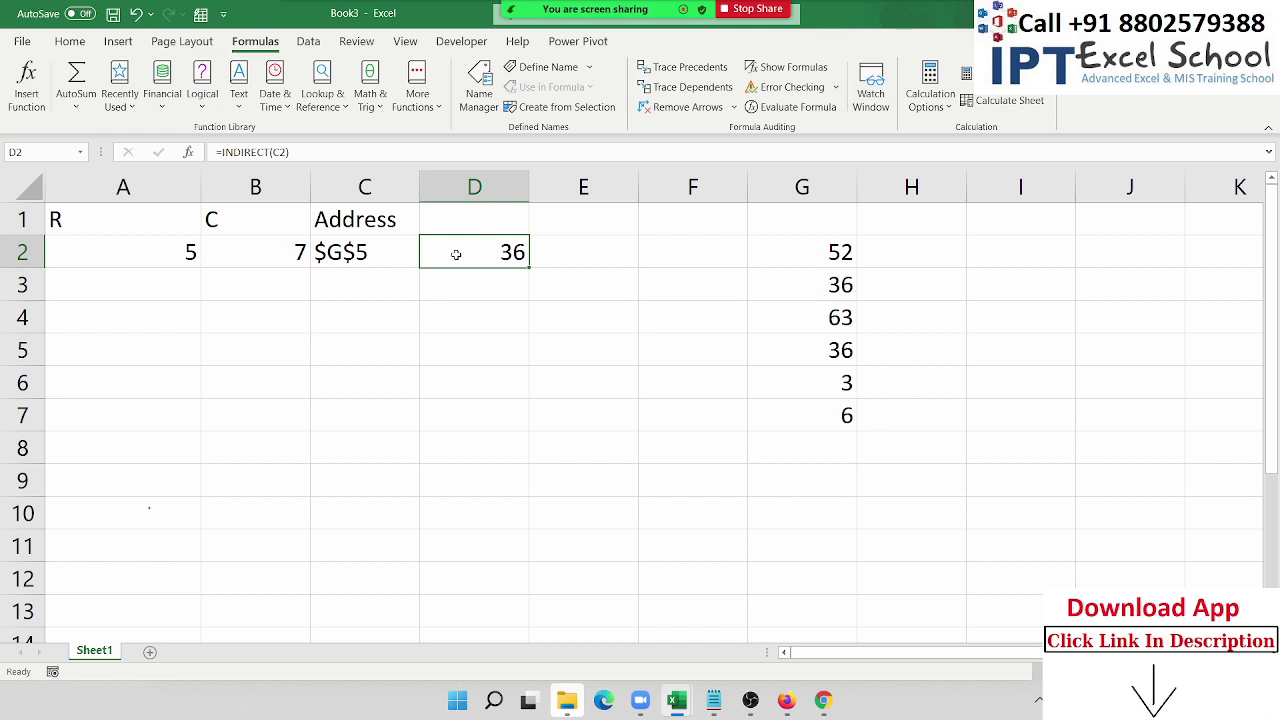
{"action": "key", "text": "F2"}
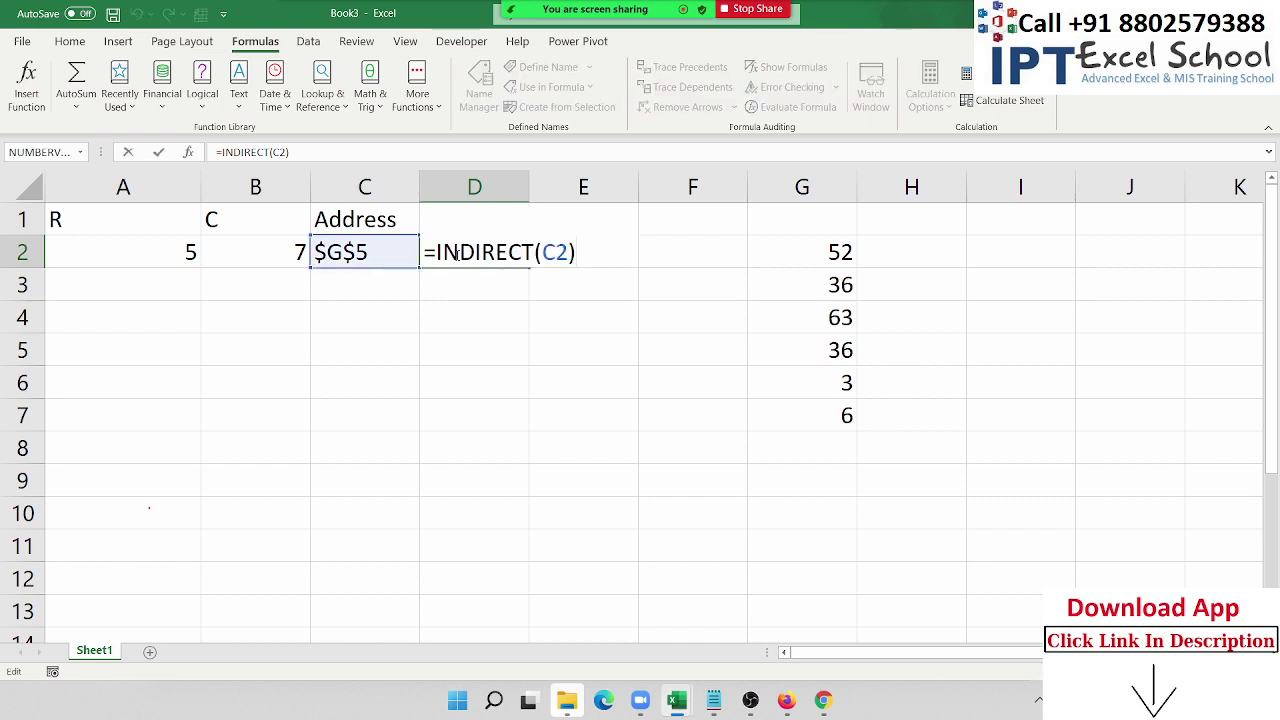
{"action": "key", "text": "Escape"}
{"action": "key", "text": "Down"}
{"action": "key", "text": "Down"}
{"action": "key", "text": "Down"}
{"action": "key", "text": "Left"}
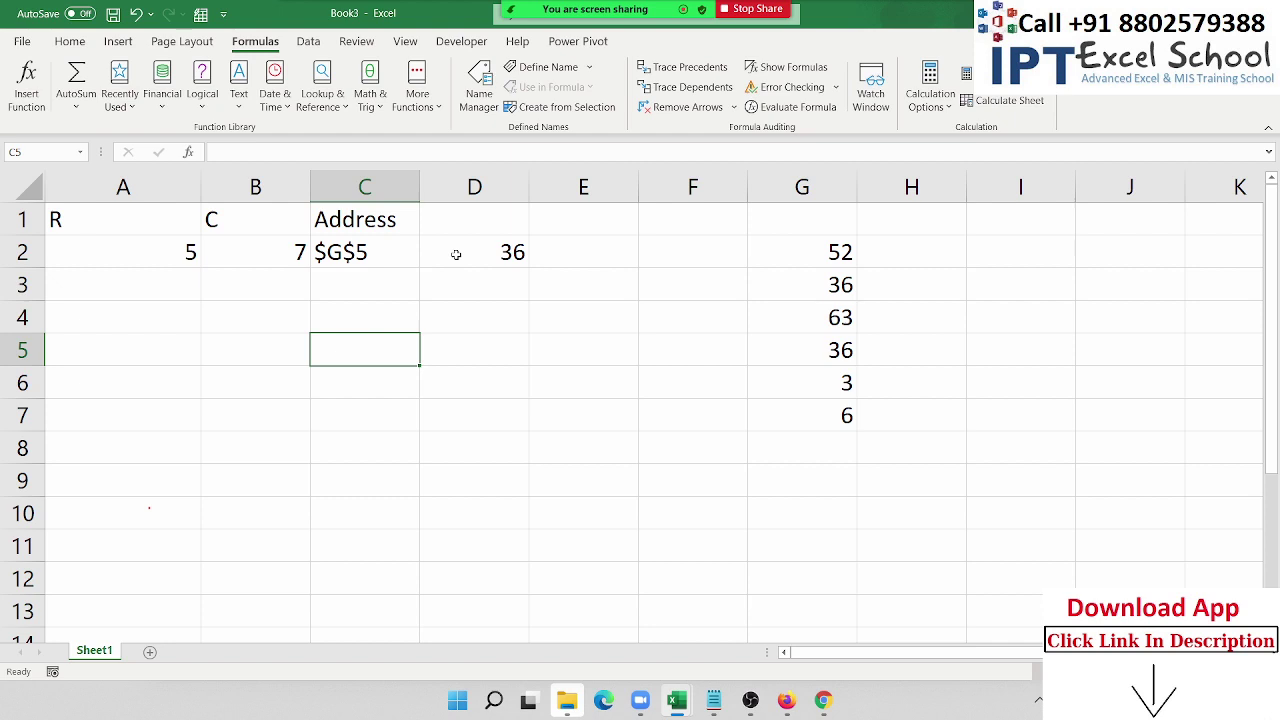
Step: Type the reference text G2 in C5
{"action": "type", "text": "G"}
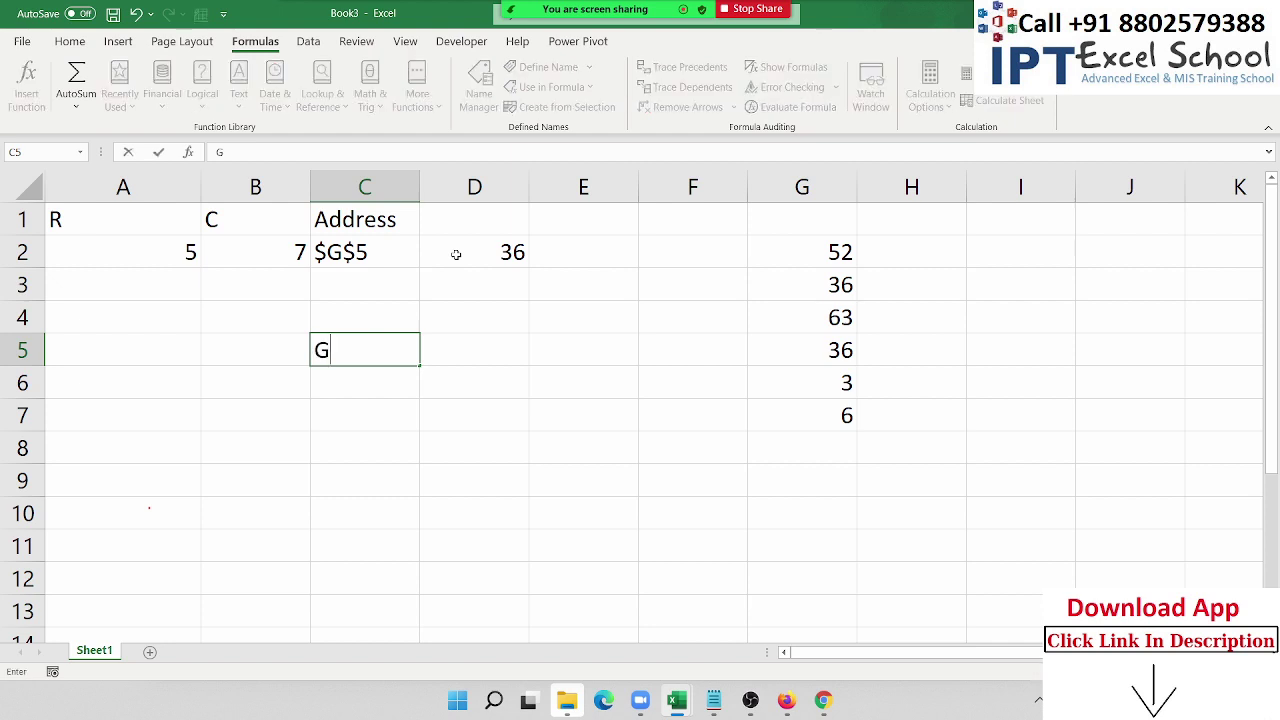
{"action": "type", "text": "2"}
{"action": "key", "text": "Return"}
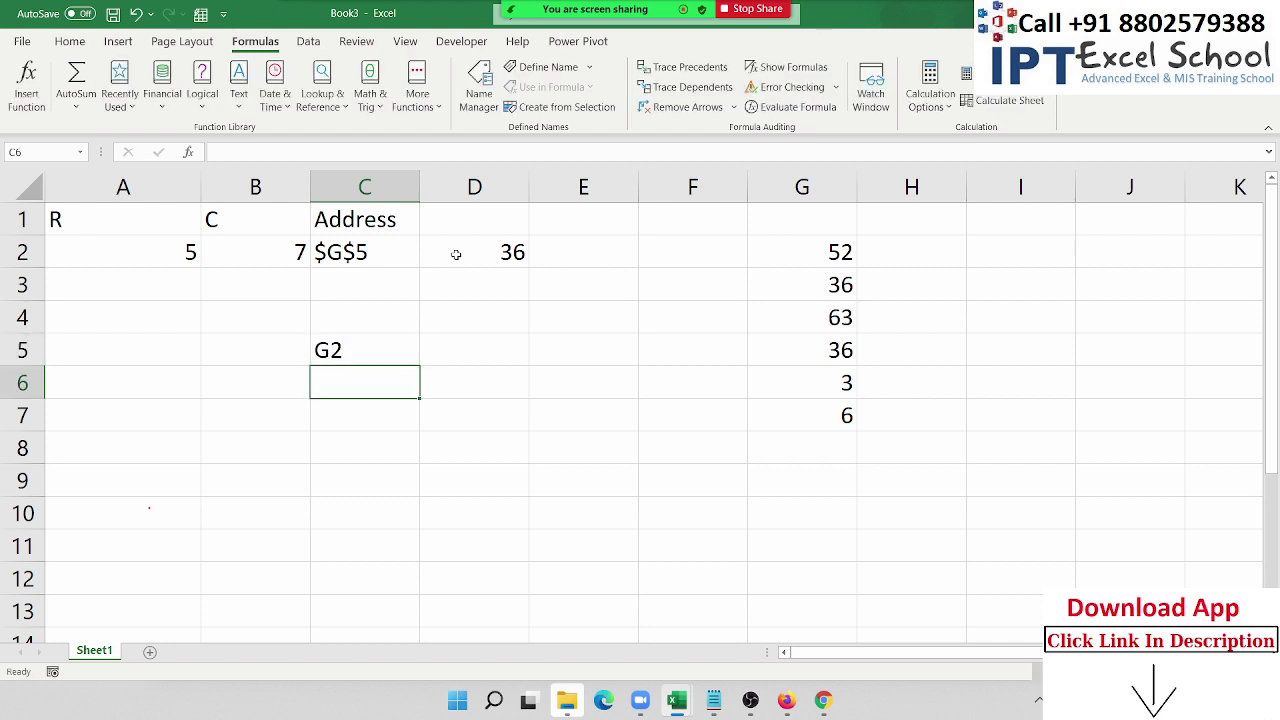
{"action": "key", "text": "Up"}
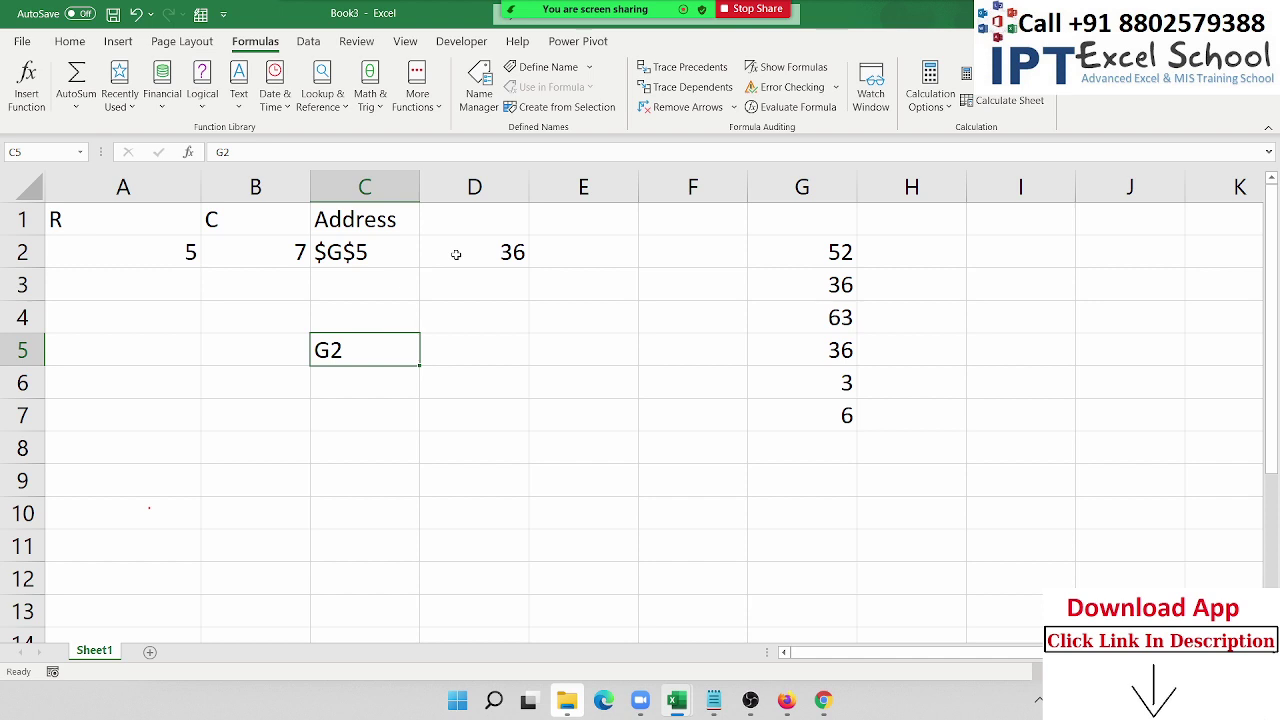
Step: Try an ADDRESS formula in D5 and discard it after the too-few-arguments error
{"action": "key", "text": "Right"}
{"action": "type", "text": "=ad"}
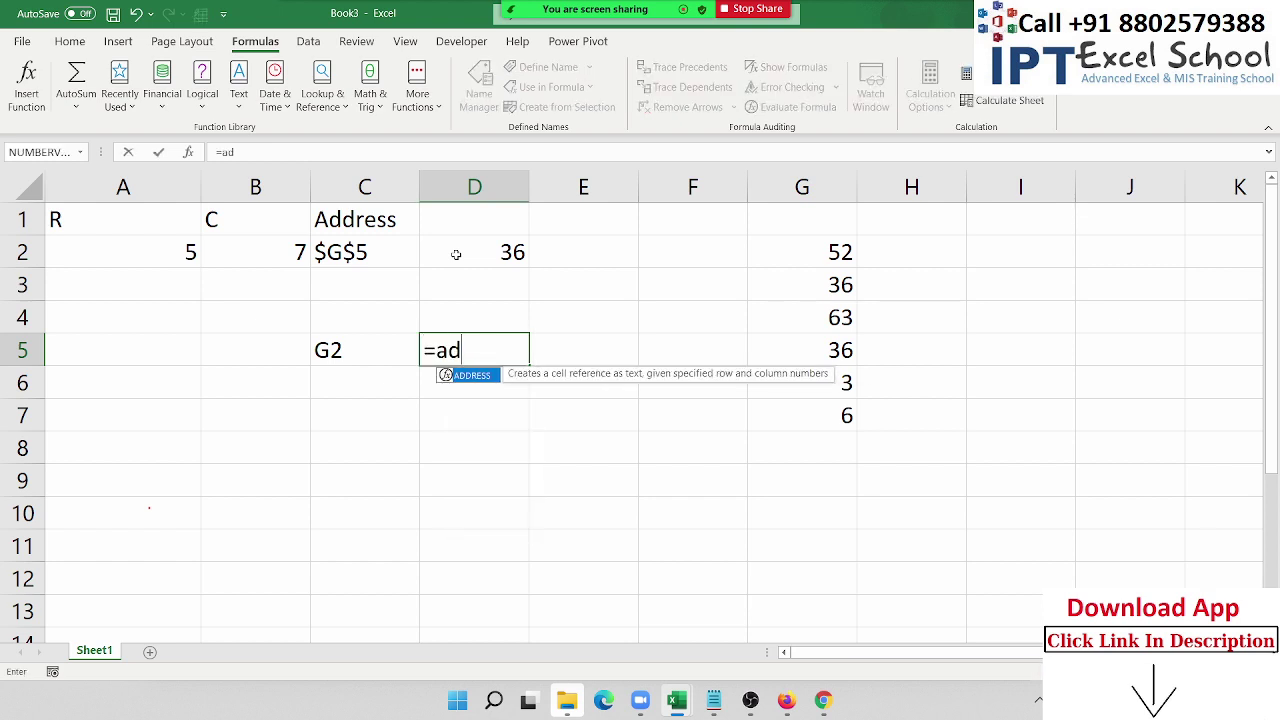
{"action": "key", "text": "Tab"}
{"action": "key", "text": "Left"}
{"action": "key", "text": "Return"}
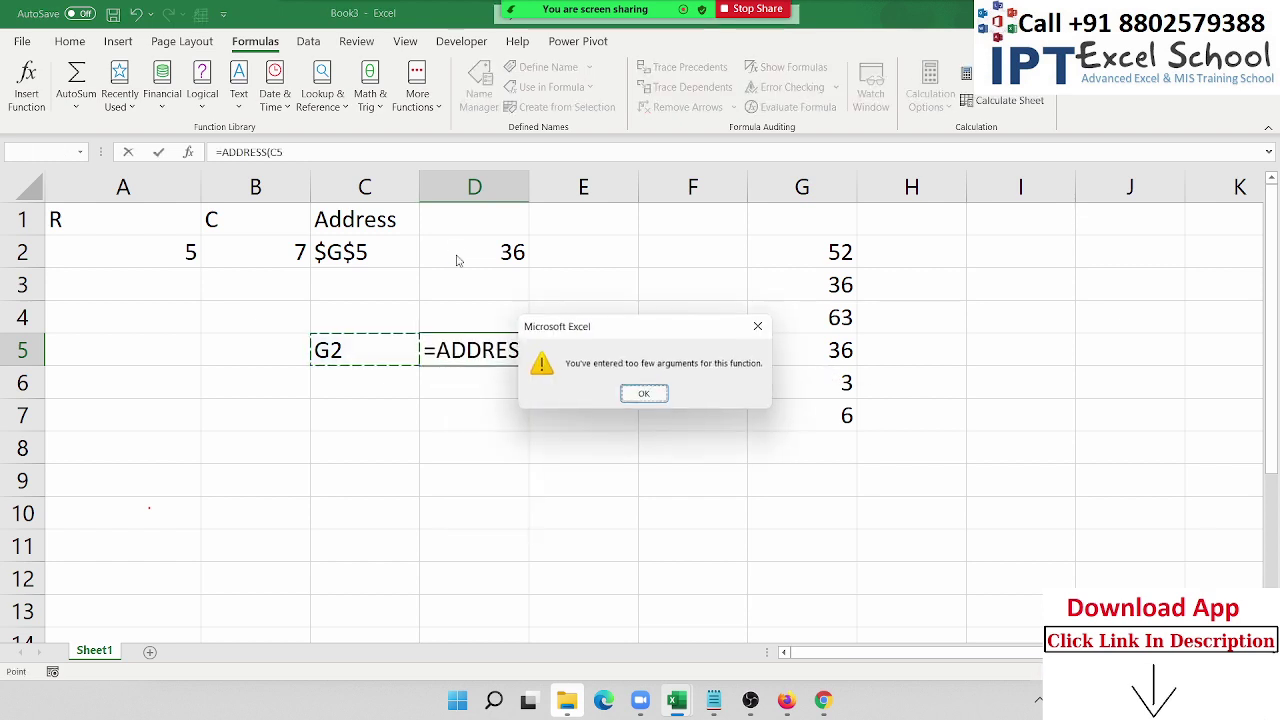
{"action": "key", "text": "Return"}
{"action": "key", "text": "Escape"}
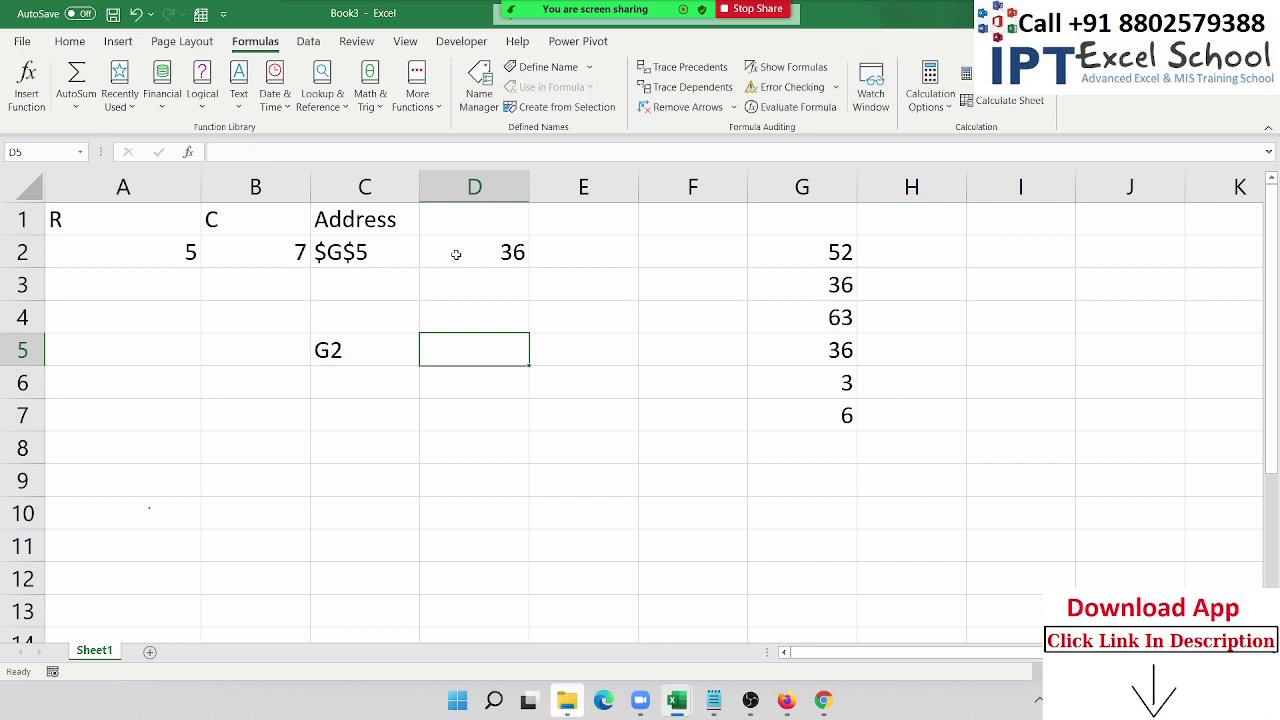
Step: Enter =INDIRECT(C5) in D5, returning 52, and add a new Sheet2
{"action": "type", "text": "=ind"}
{"action": "key", "text": "Down"}
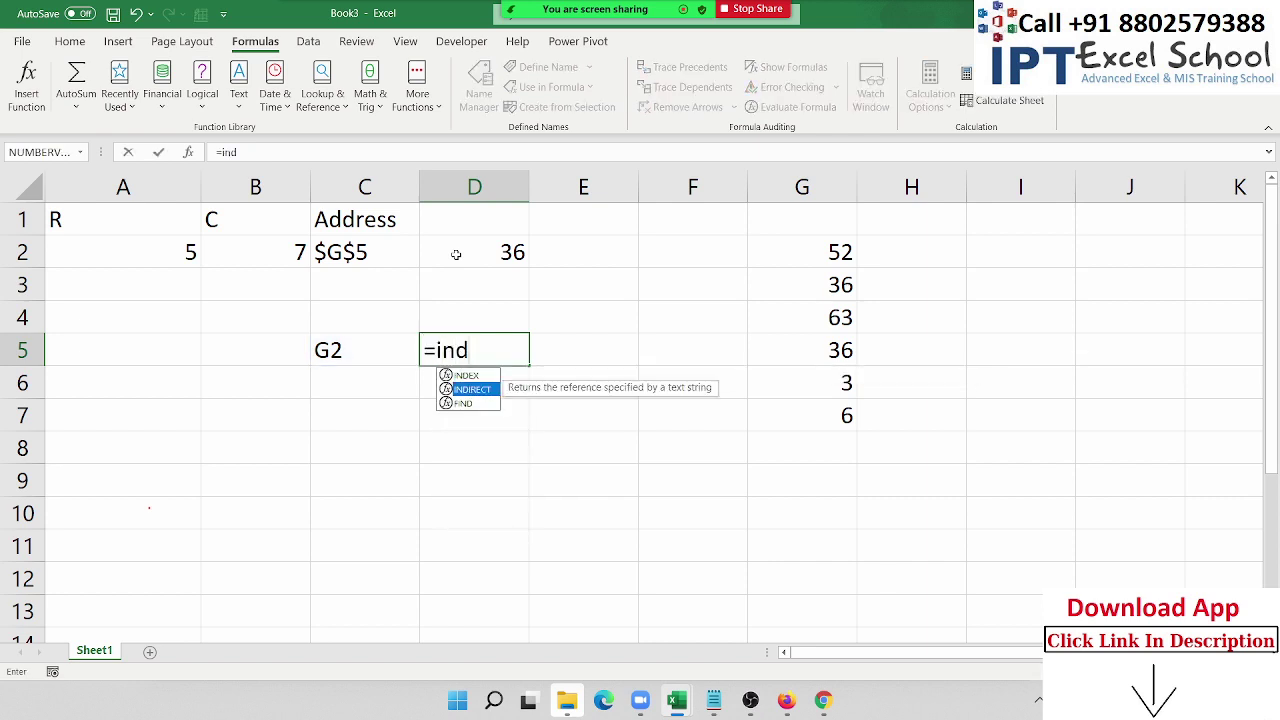
{"action": "key", "text": "Tab"}
{"action": "key", "text": "Left"}
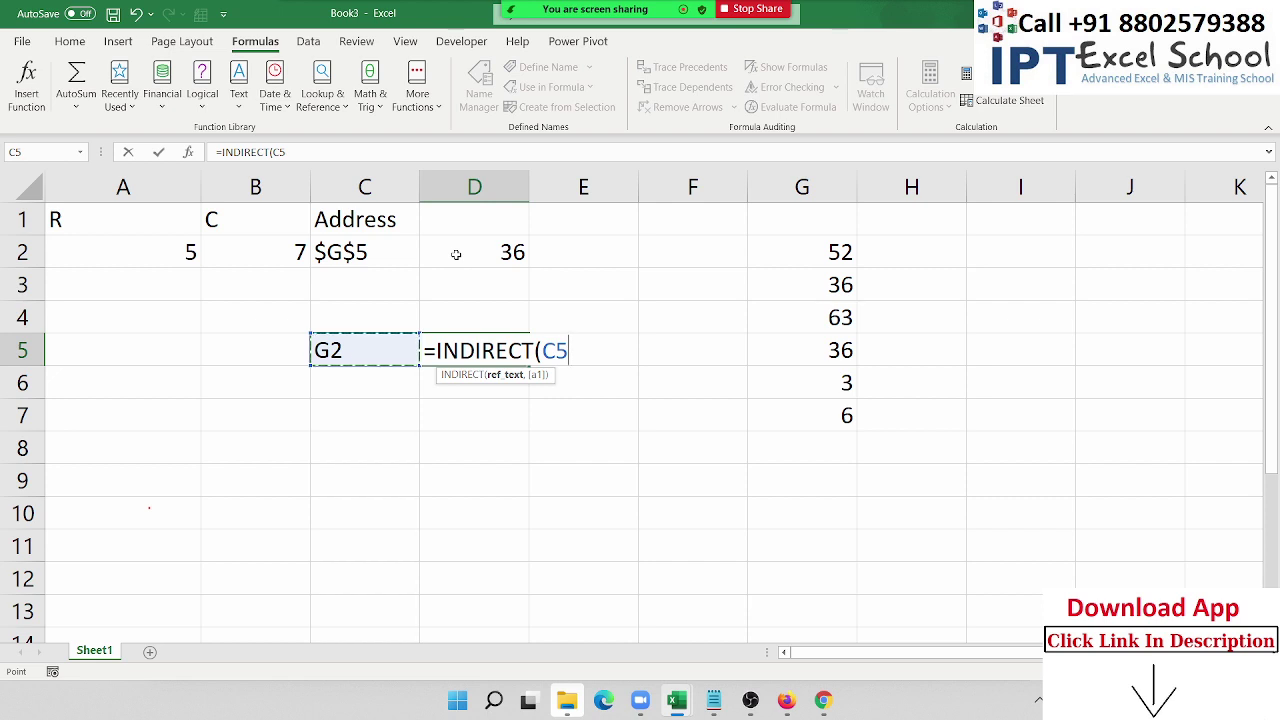
{"action": "key", "text": "Return"}
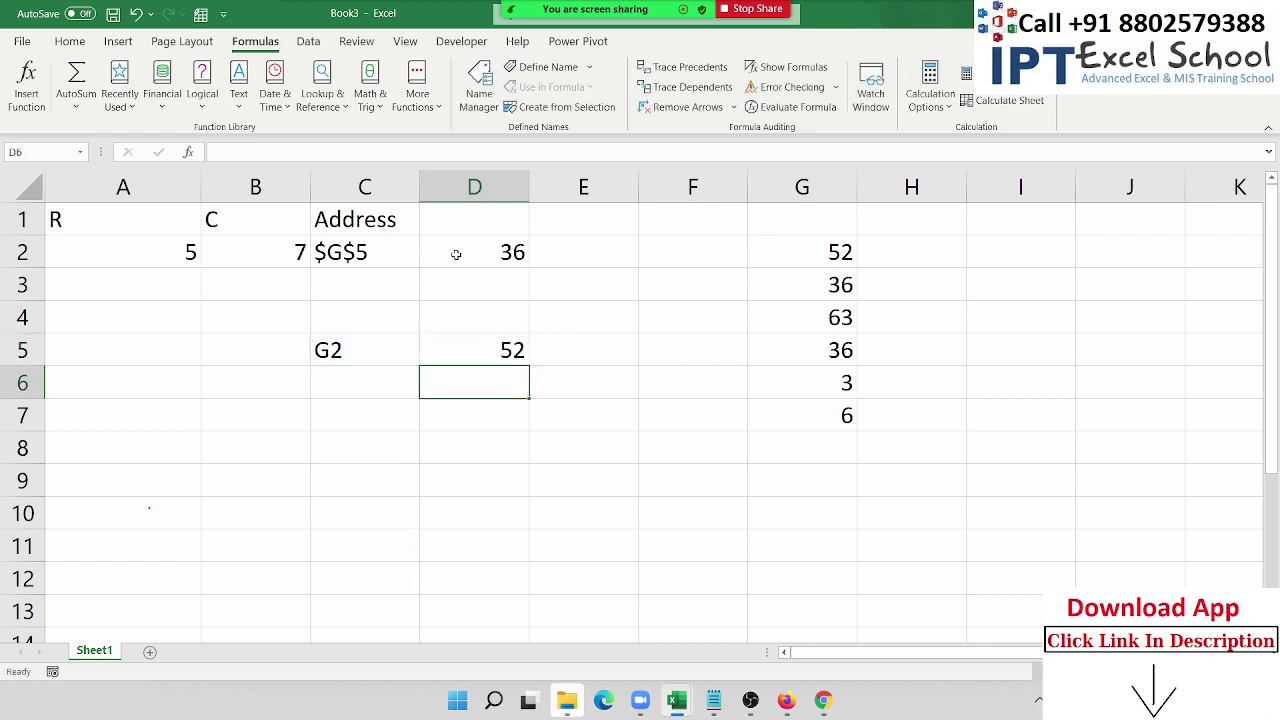
{"action": "key", "text": "Up"}
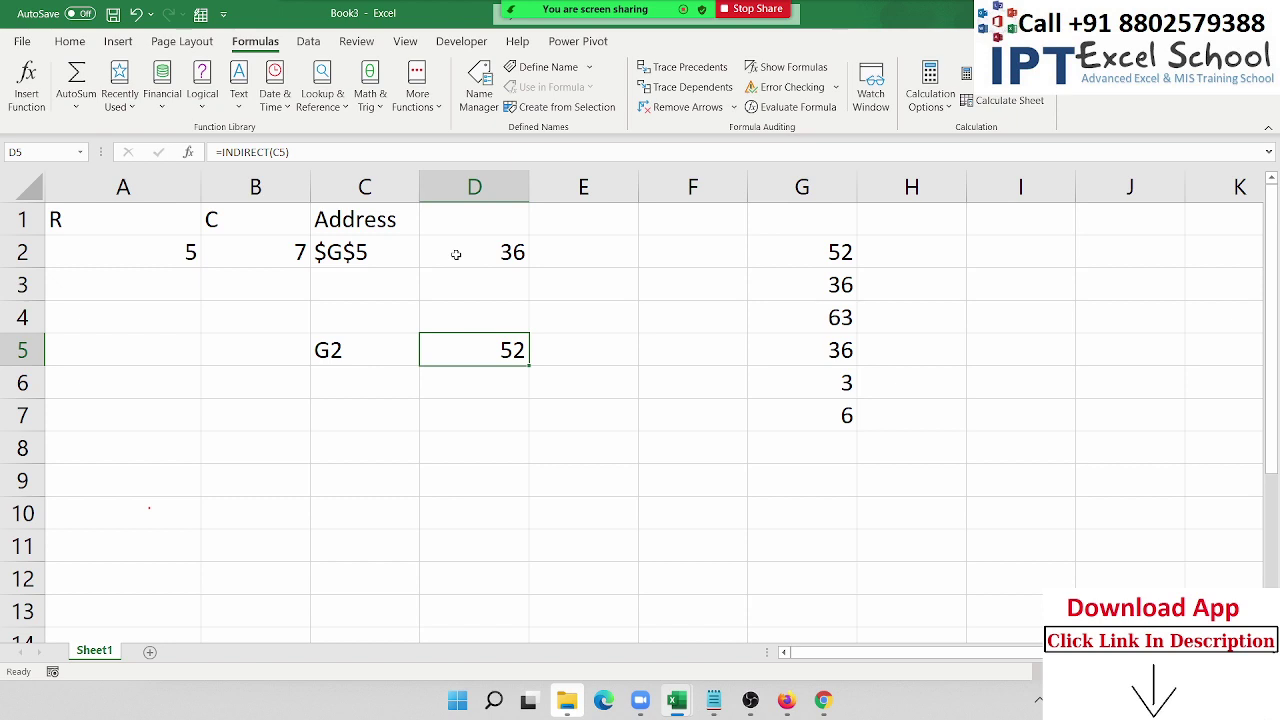
{"action": "left_click", "coordinate": [150, 654]}
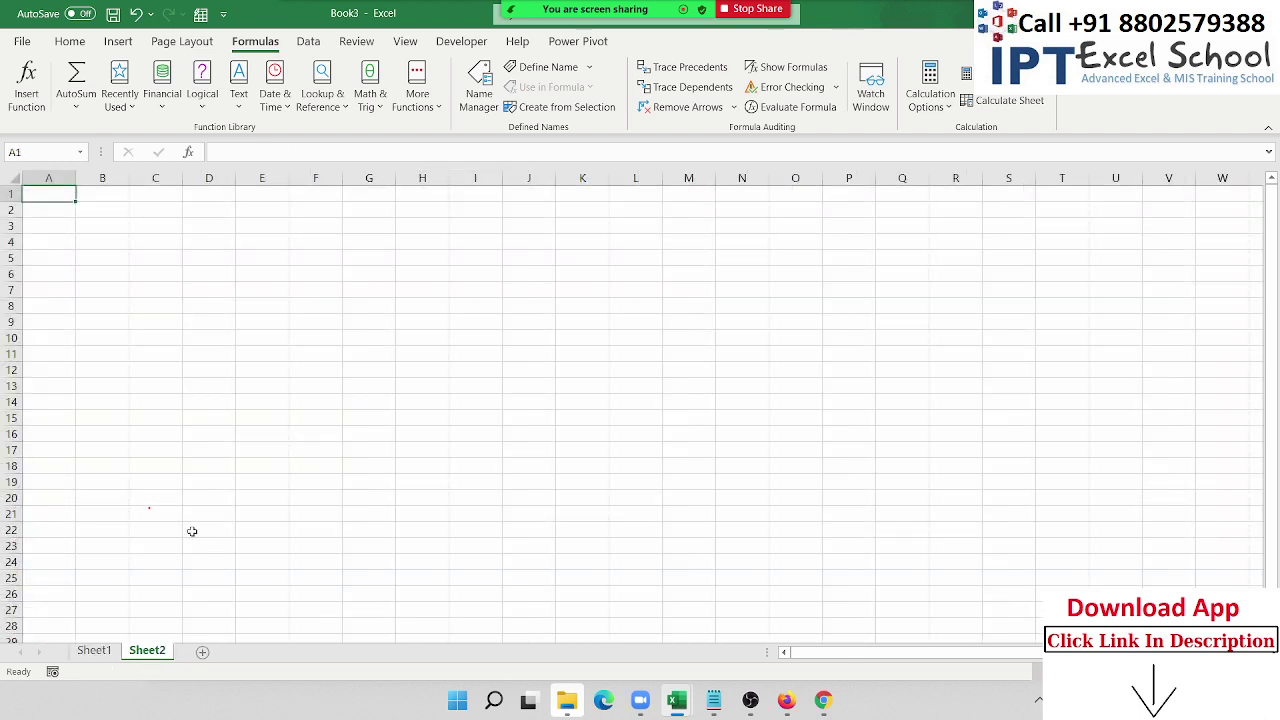
Step: Add a Name heading in A1 and fill eleven people's names down A2:A12
{"action": "type", "text": "Name"}
{"action": "key", "text": "Return"}
{"action": "type", "text": "Puj"}
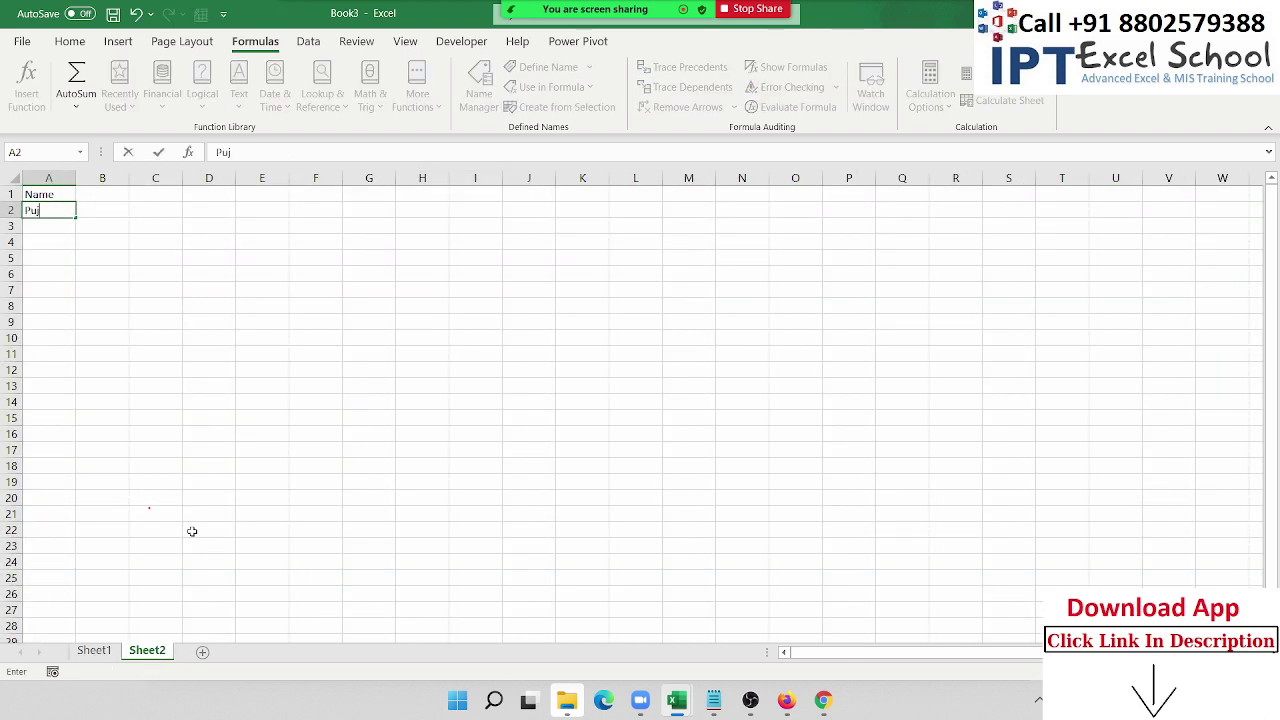
{"action": "type", "text": "a"}
{"action": "left_click", "coordinate": [45, 244]}
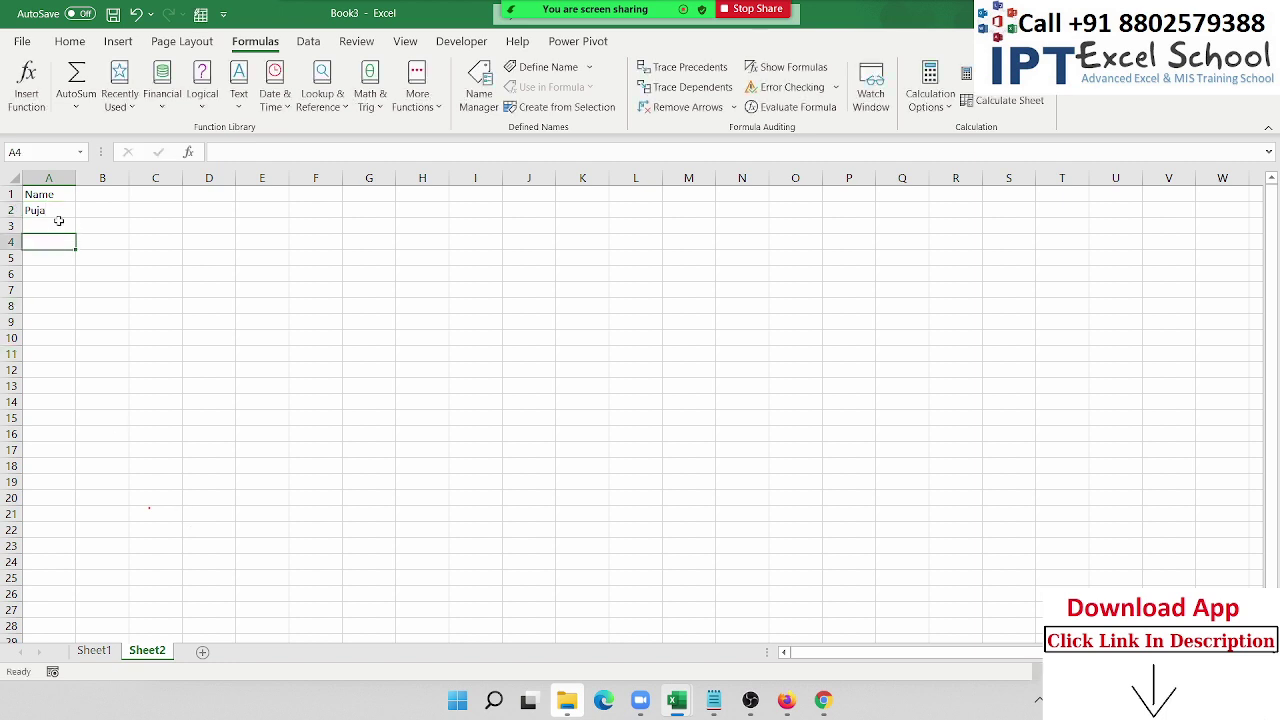
{"action": "left_click", "coordinate": [57, 212]}
{"action": "left_click_drag", "start_coordinate": [75, 218], "coordinate": [54, 370]}
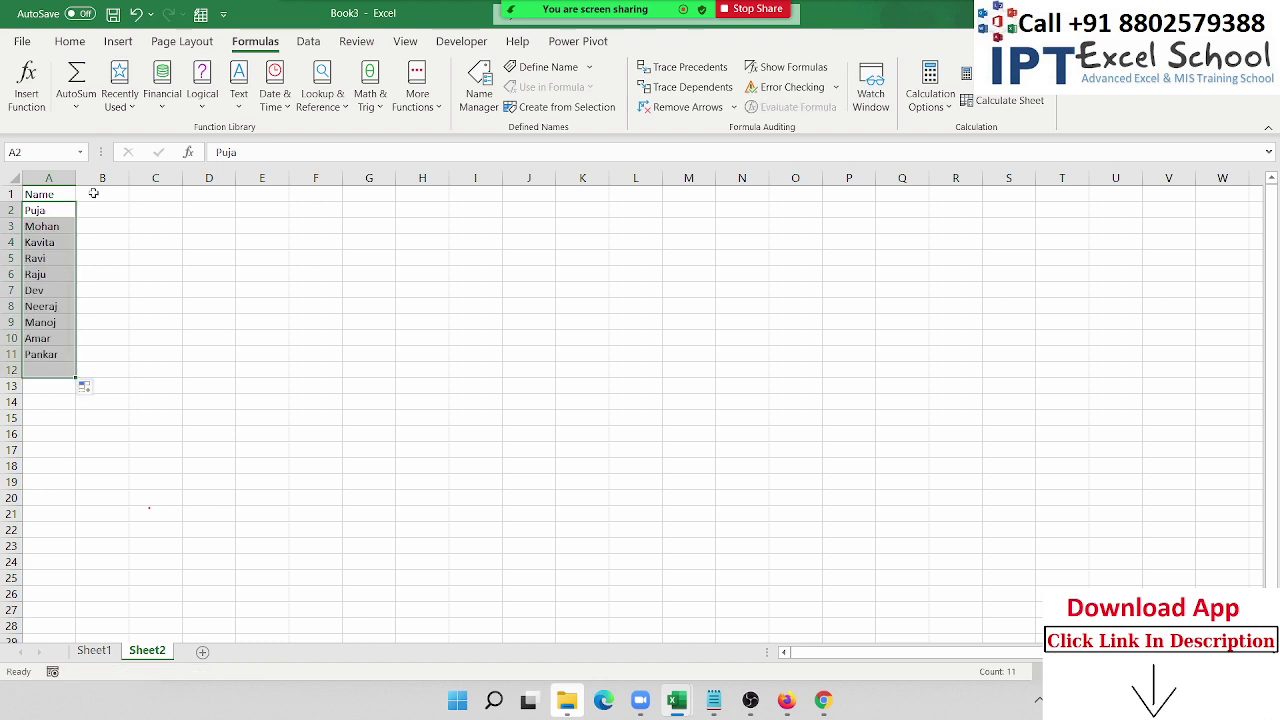
Step: Type JAN in B1 and fill the month headers through DEC in M1
{"action": "left_click", "coordinate": [93, 193]}
{"action": "type", "text": "JNA"}
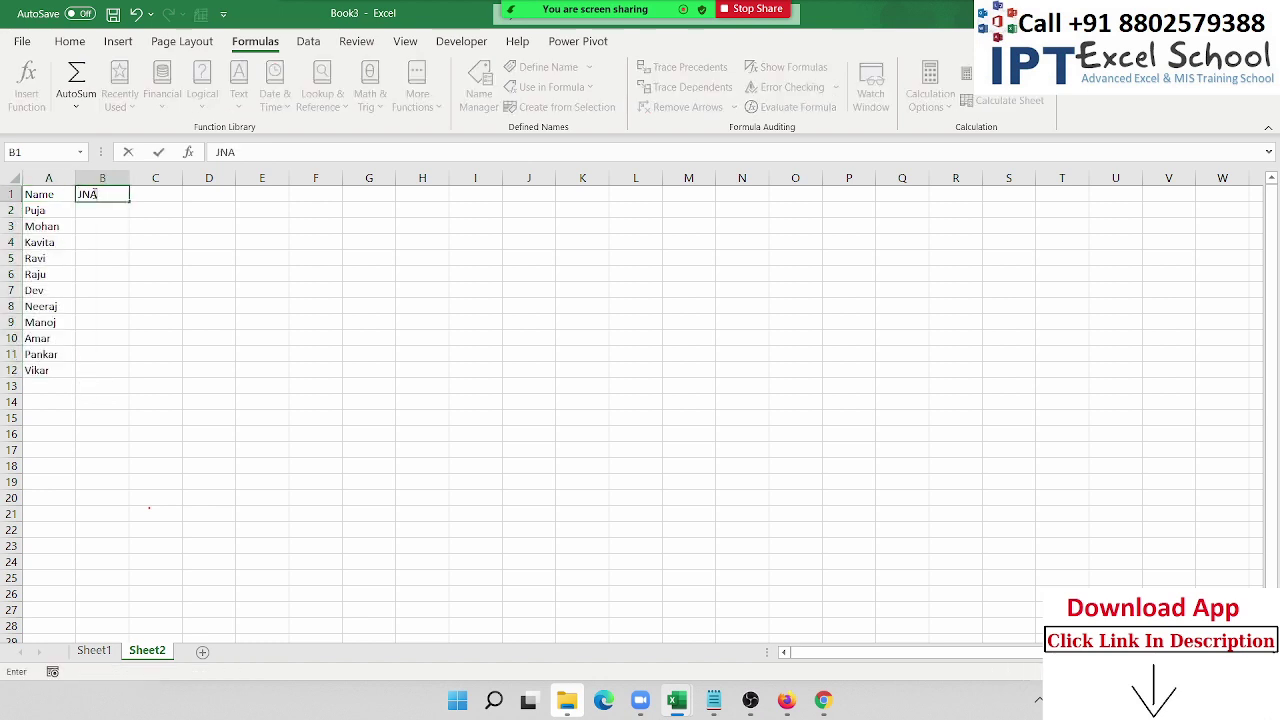
{"action": "key", "text": "BackSpace"}
{"action": "key", "text": "BackSpace"}
{"action": "type", "text": "A"}
{"action": "type", "text": "N"}
{"action": "key", "text": "Return"}
{"action": "left_click", "coordinate": [115, 194]}
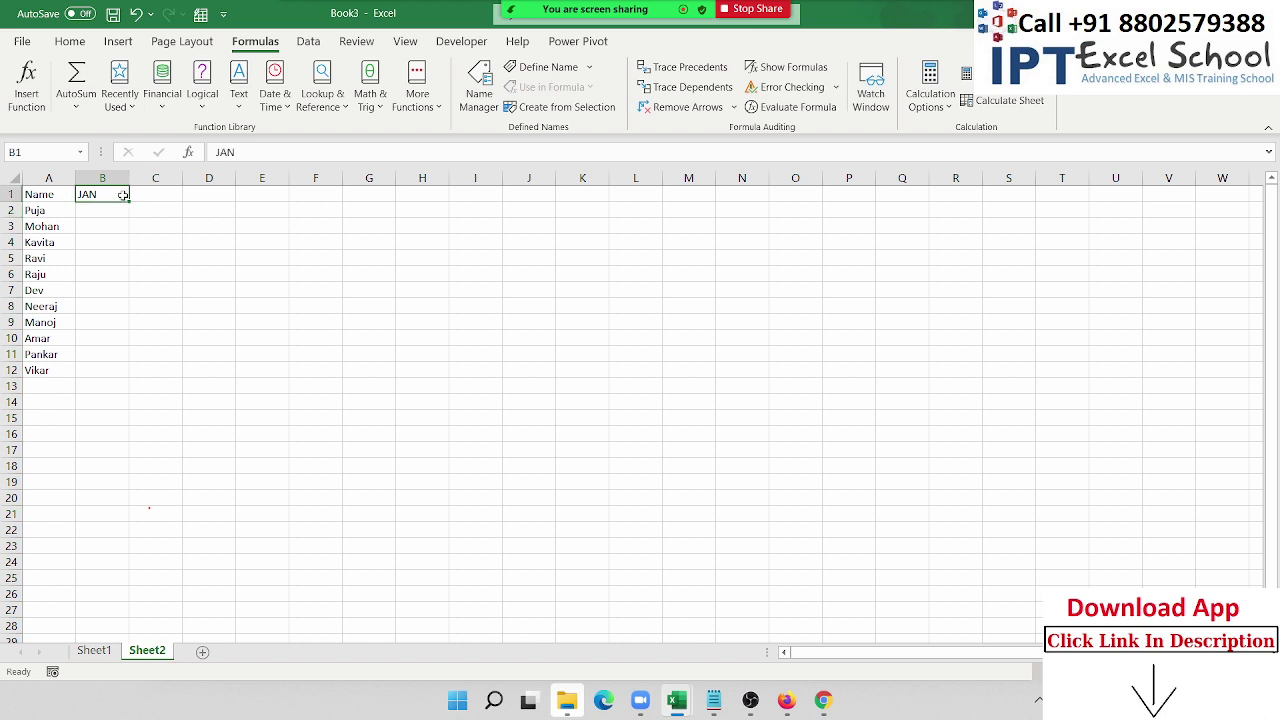
{"action": "left_click_drag", "start_coordinate": [129, 201], "coordinate": [293, 170]}
{"action": "left_click_drag", "start_coordinate": [733, 213], "coordinate": [727, 219]}
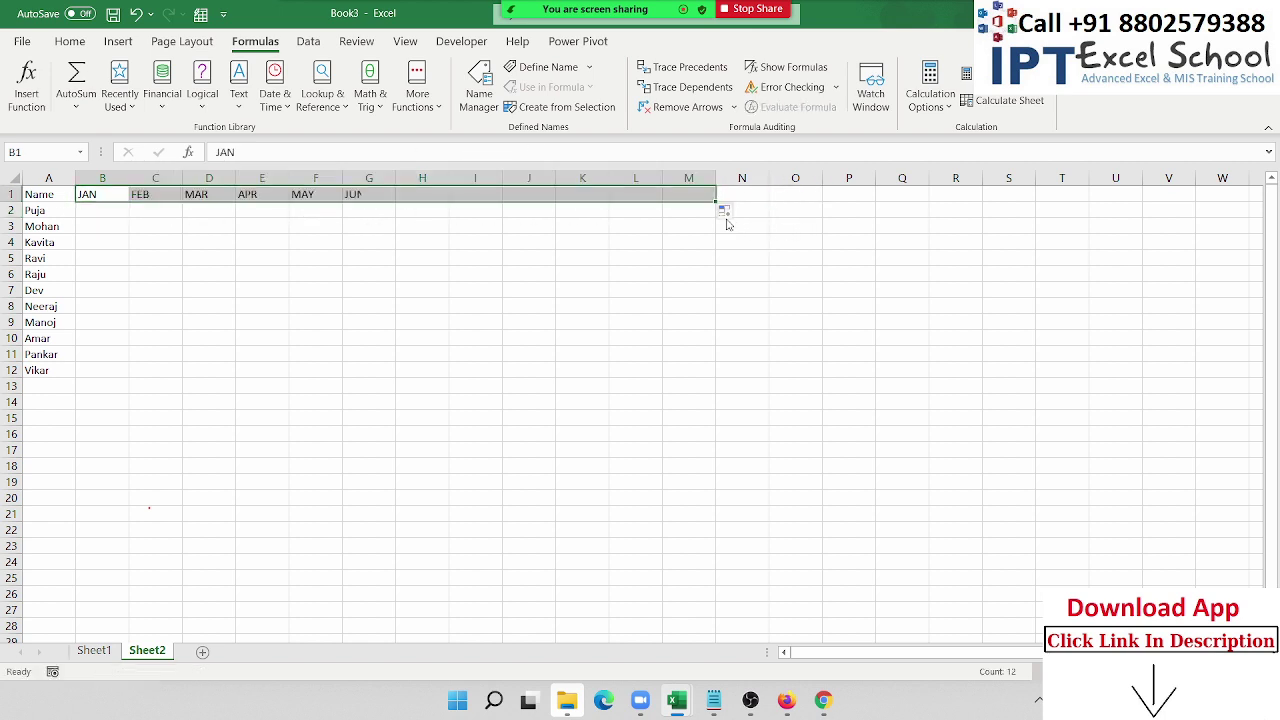
{"action": "left_click", "coordinate": [110, 218]}
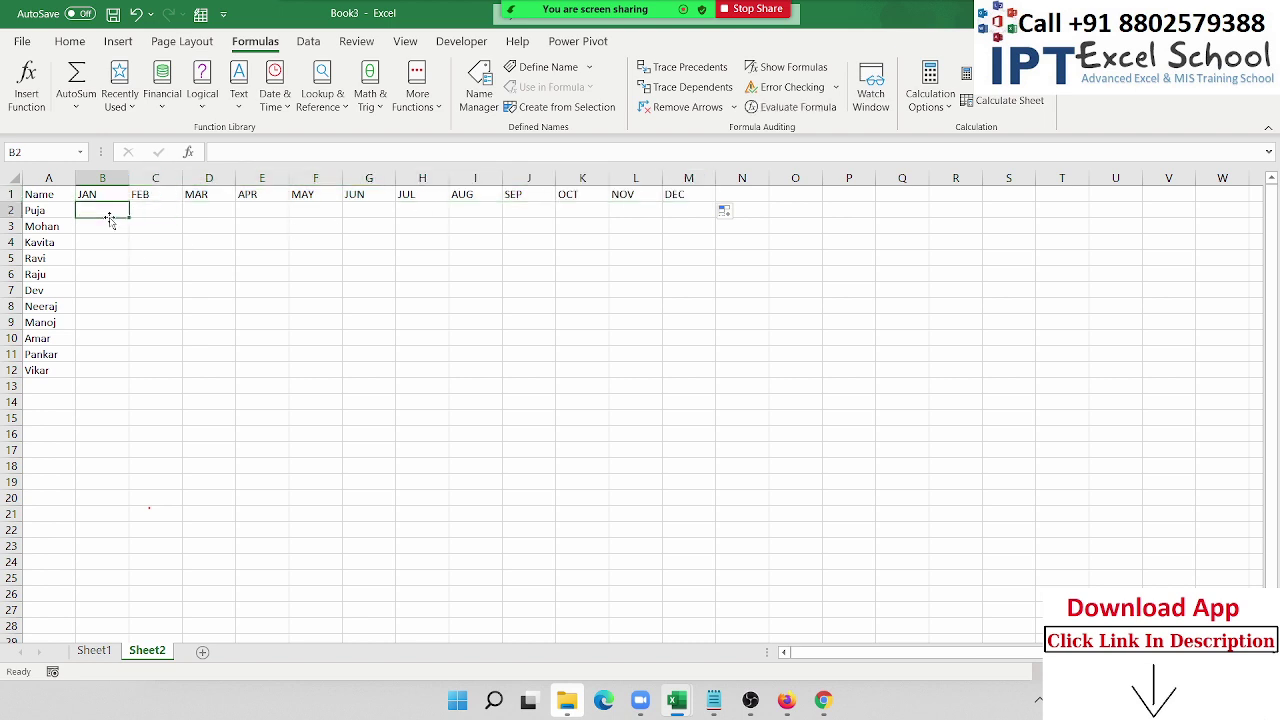
Step: Enter =RANDBETWEEN(10,90) in B2
{"action": "type", "text": "=ra"}
{"action": "key", "text": "Down"}
{"action": "key", "text": "Down"}
{"action": "key", "text": "Down"}
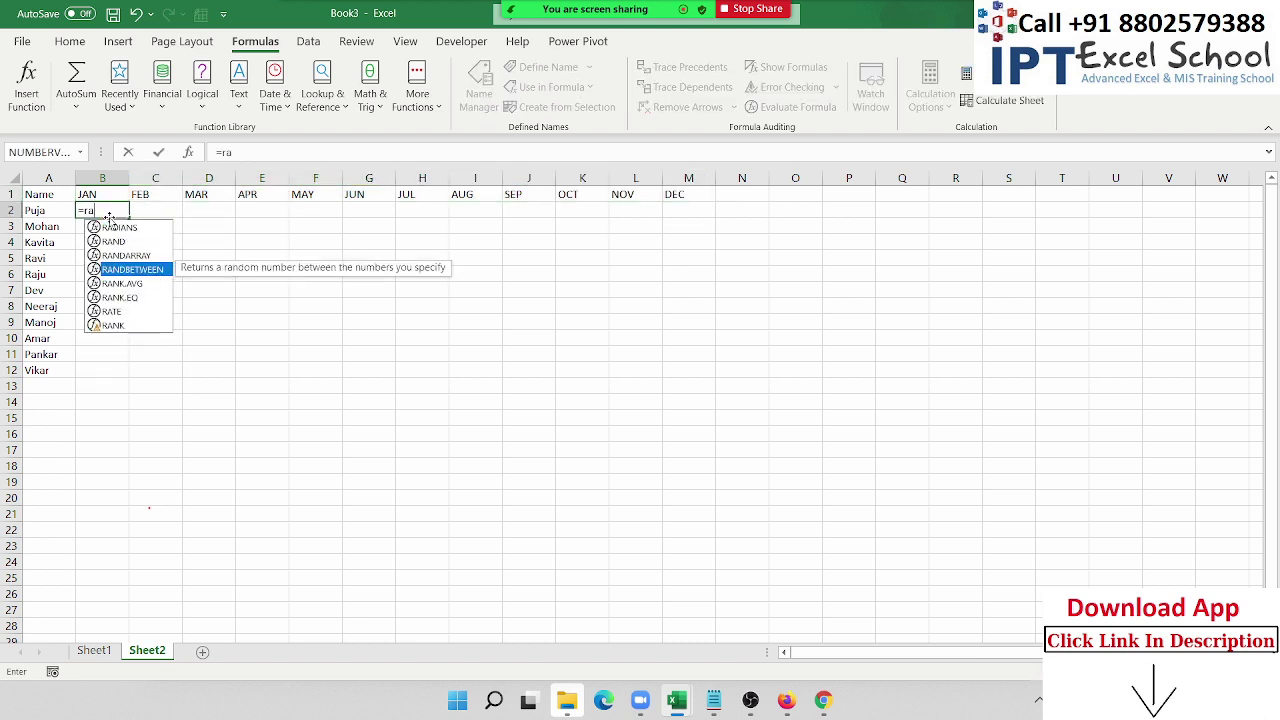
{"action": "key", "text": "Tab"}
{"action": "type", "text": "10,9"}
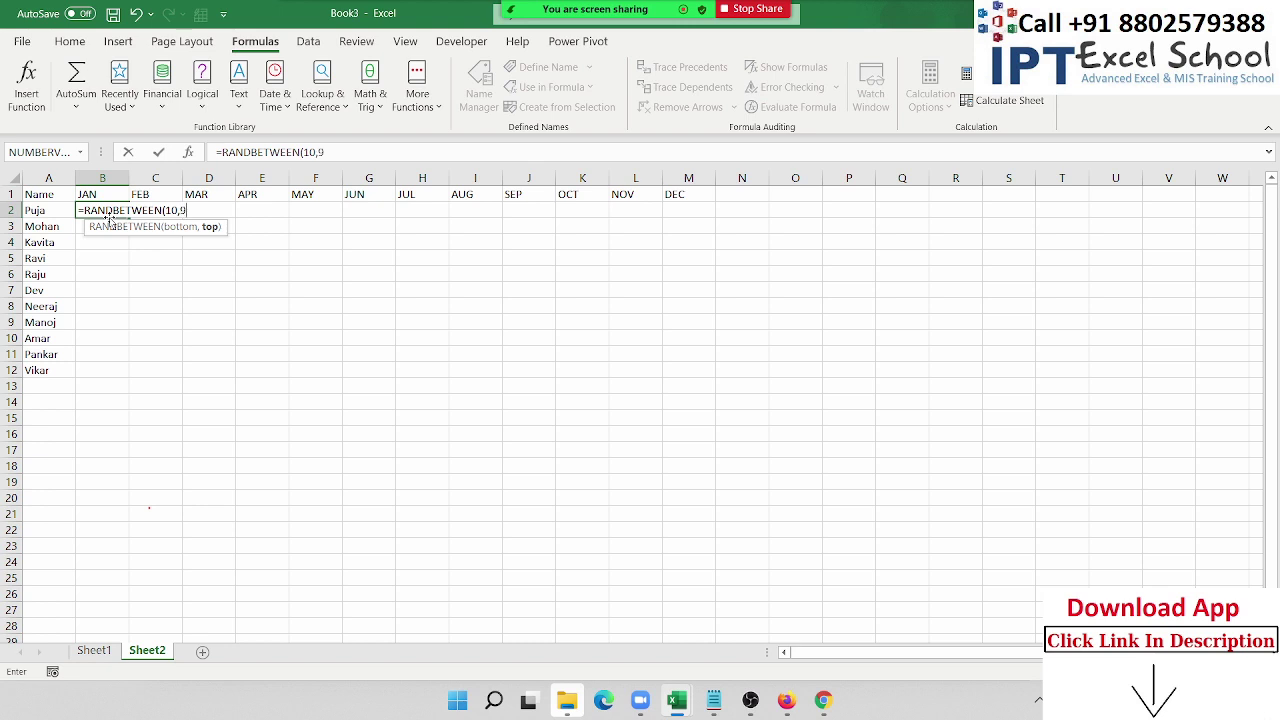
{"action": "type", "text": "0"}
{"action": "key", "text": "Return"}
Step: Fill the RANDBETWEEN formula across and down the whole B2:M12 grid
{"action": "key", "text": "Up"}
{"action": "key", "text": "Up"}
{"action": "key", "text": "ctrl+Right"}
{"action": "key", "text": "Down"}
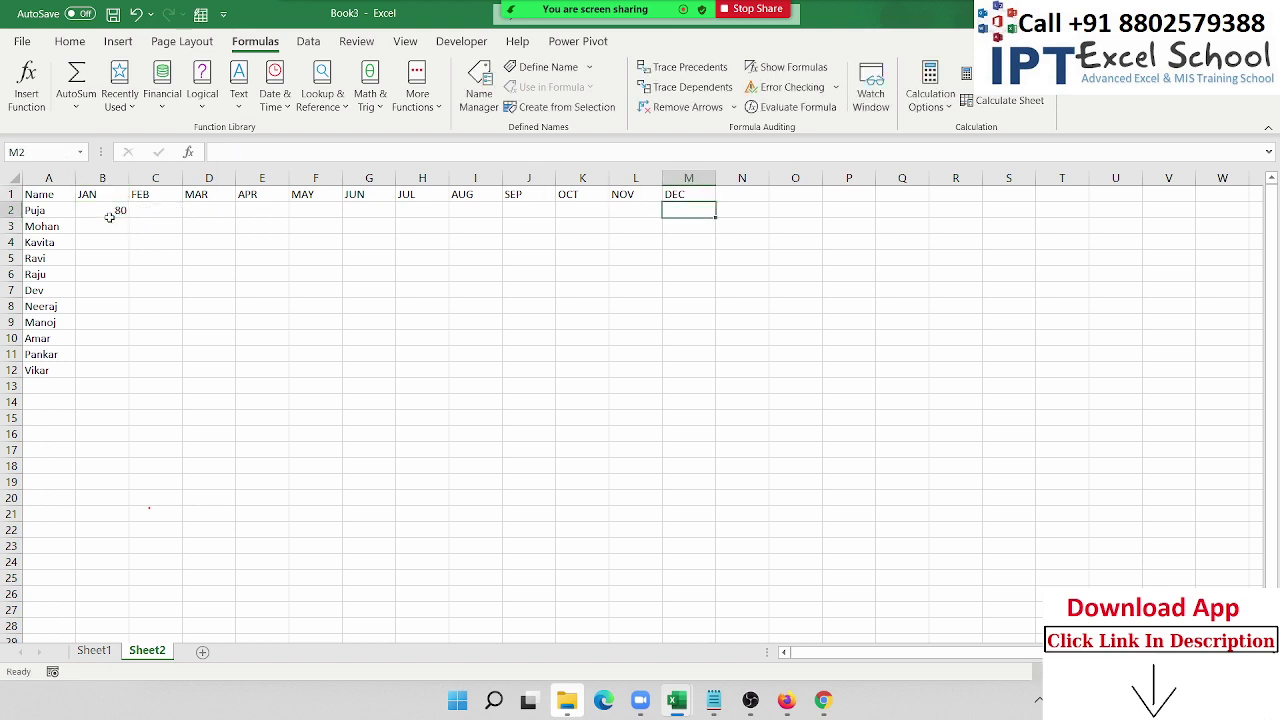
{"action": "key", "text": "ctrl+shift+Left"}
{"action": "key", "text": "shift+Down"}
{"action": "key", "text": "shift+Down"}
{"action": "key", "text": "shift+Down"}
{"action": "key", "text": "shift+Down"}
{"action": "key", "text": "shift+Down"}
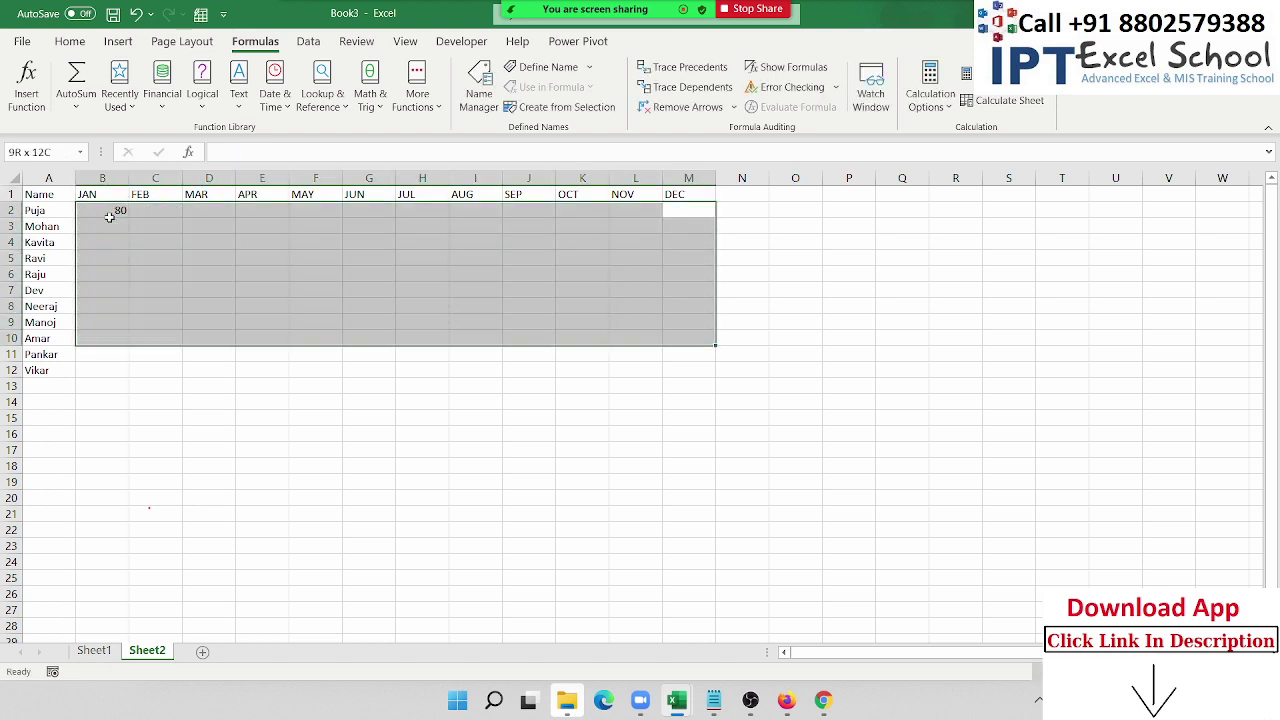
{"action": "key", "text": "shift+Down"}
{"action": "key", "text": "shift+Down"}
{"action": "key", "text": "ctrl+r"}
{"action": "key", "text": "ctrl+d"}
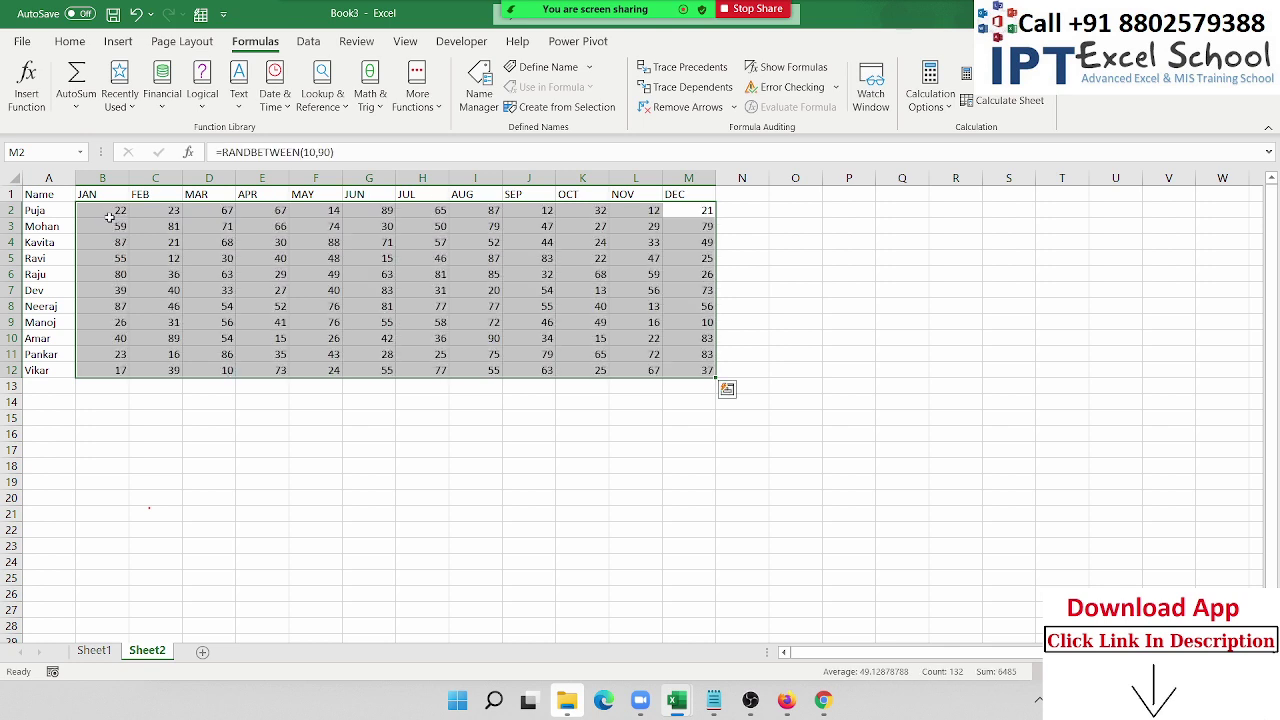
Step: Copy B2:M12 and paste it back as values to freeze the numbers
{"action": "key", "text": "ctrl+c"}
{"action": "left_click", "coordinate": [69, 41]}
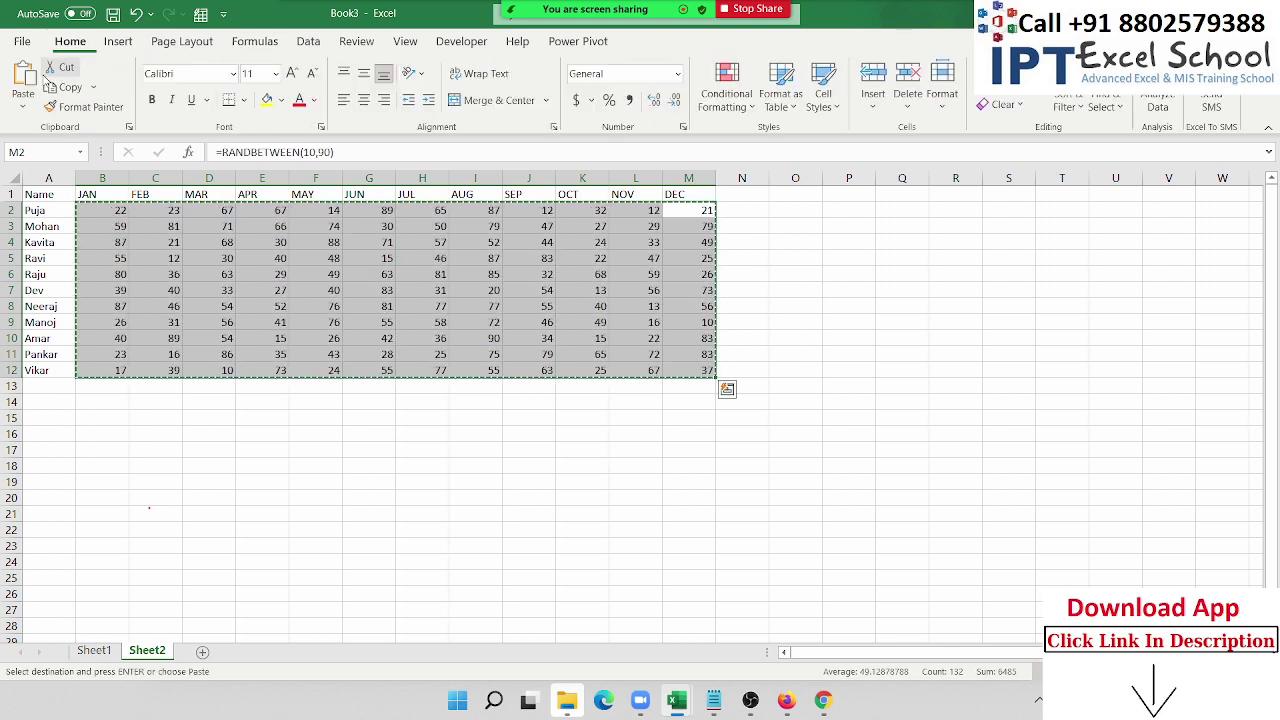
{"action": "left_click", "coordinate": [27, 100]}
{"action": "left_click", "coordinate": [25, 228]}
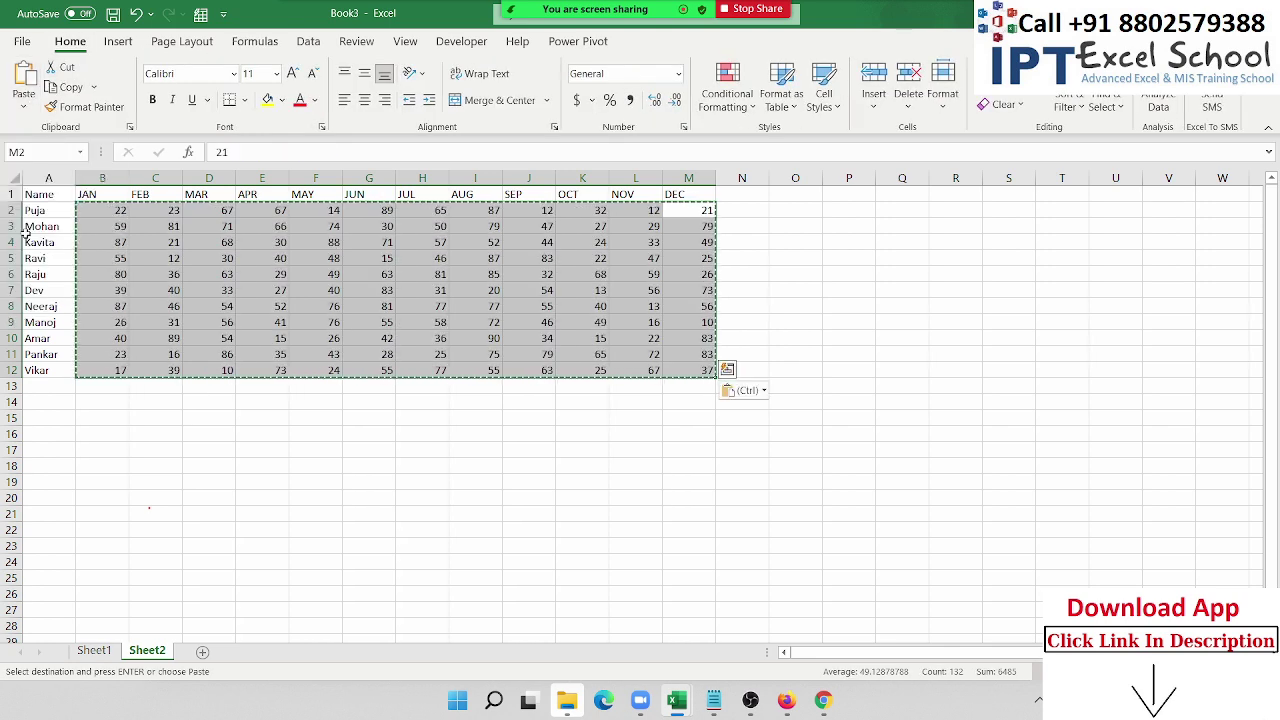
{"action": "scroll", "coordinate": [172, 284], "scroll_direction": "up", "scroll_amount": 3}
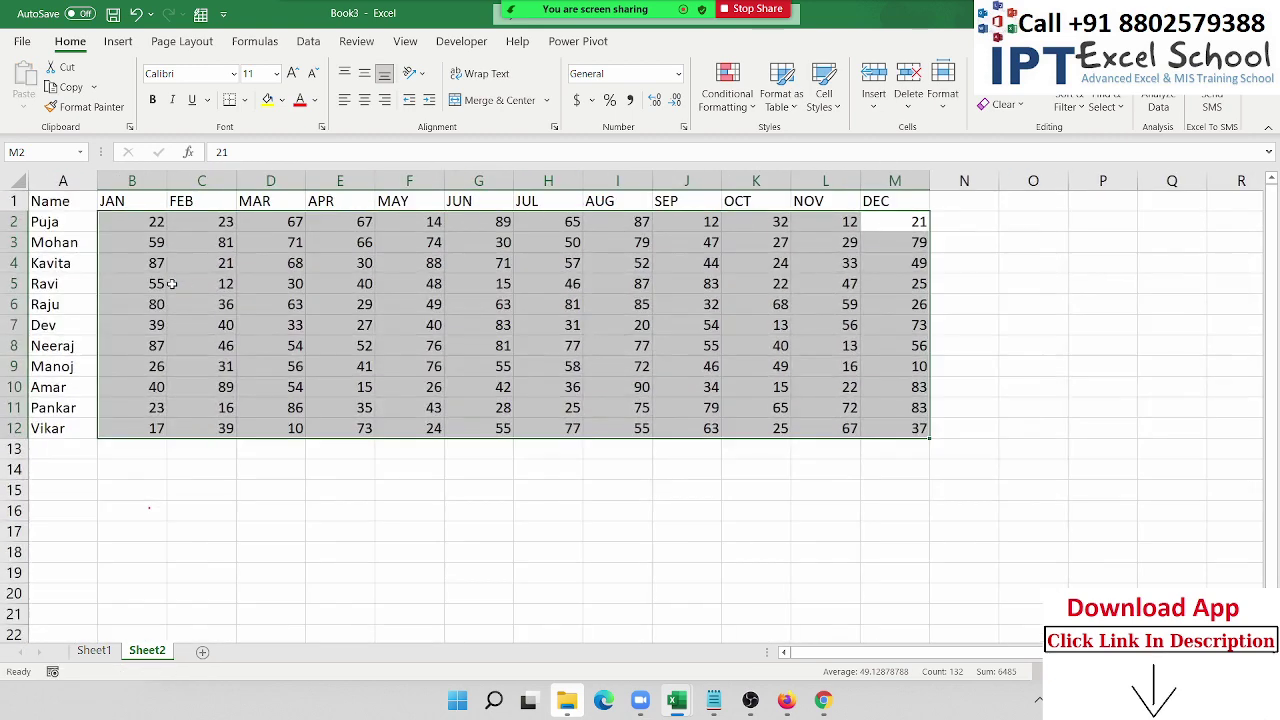
{"action": "left_click", "coordinate": [284, 245]}
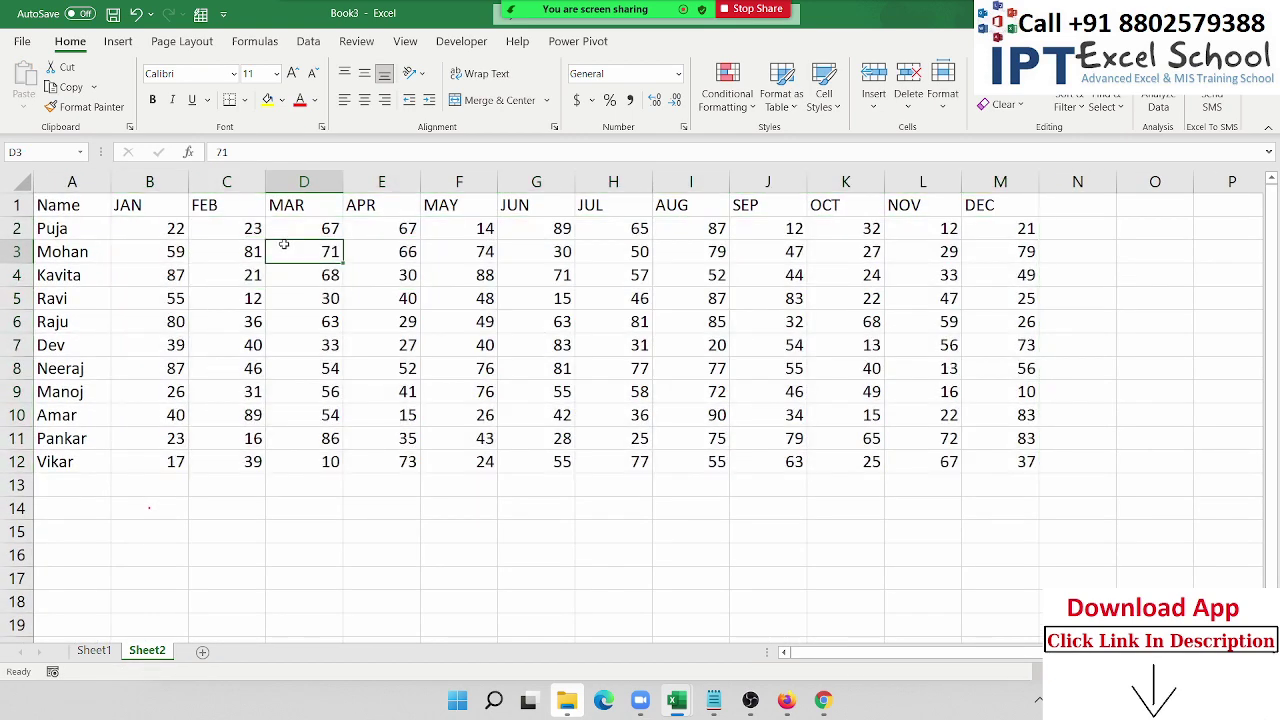
Step: Label A16 'Name' and B15 'Q' below the sales table
{"action": "left_click", "coordinate": [96, 549]}
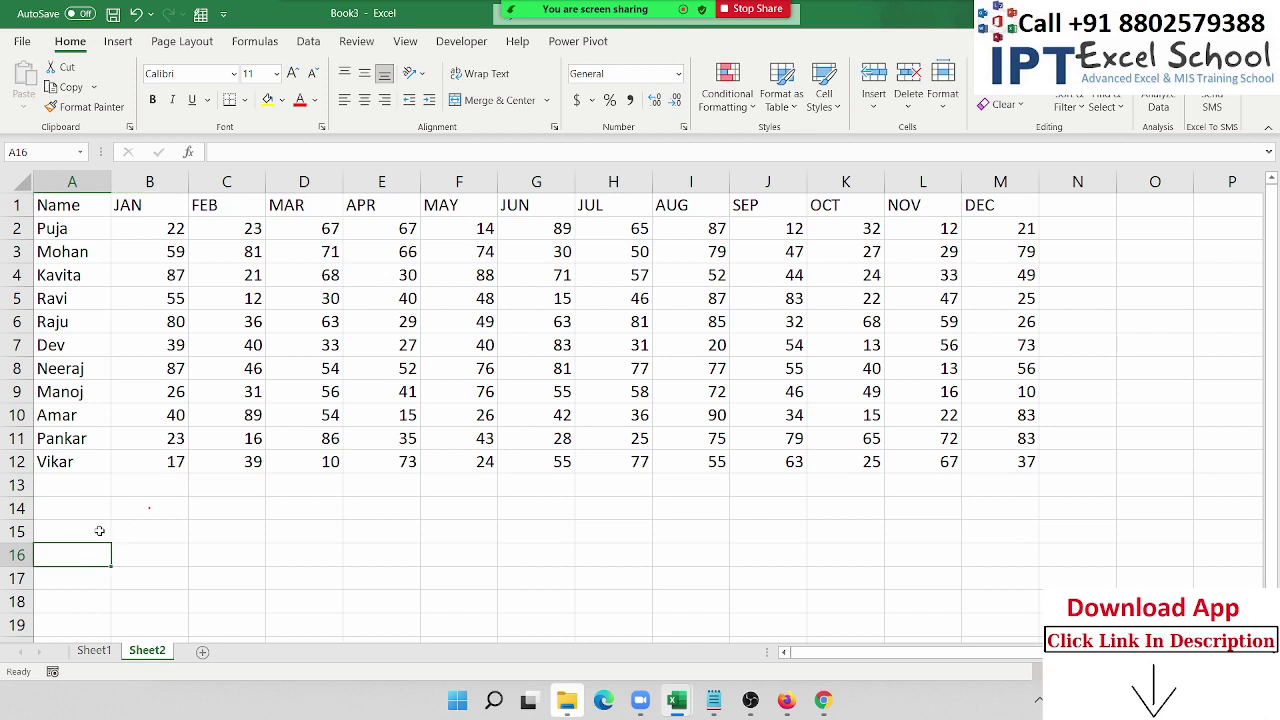
{"action": "type", "text": "Name"}
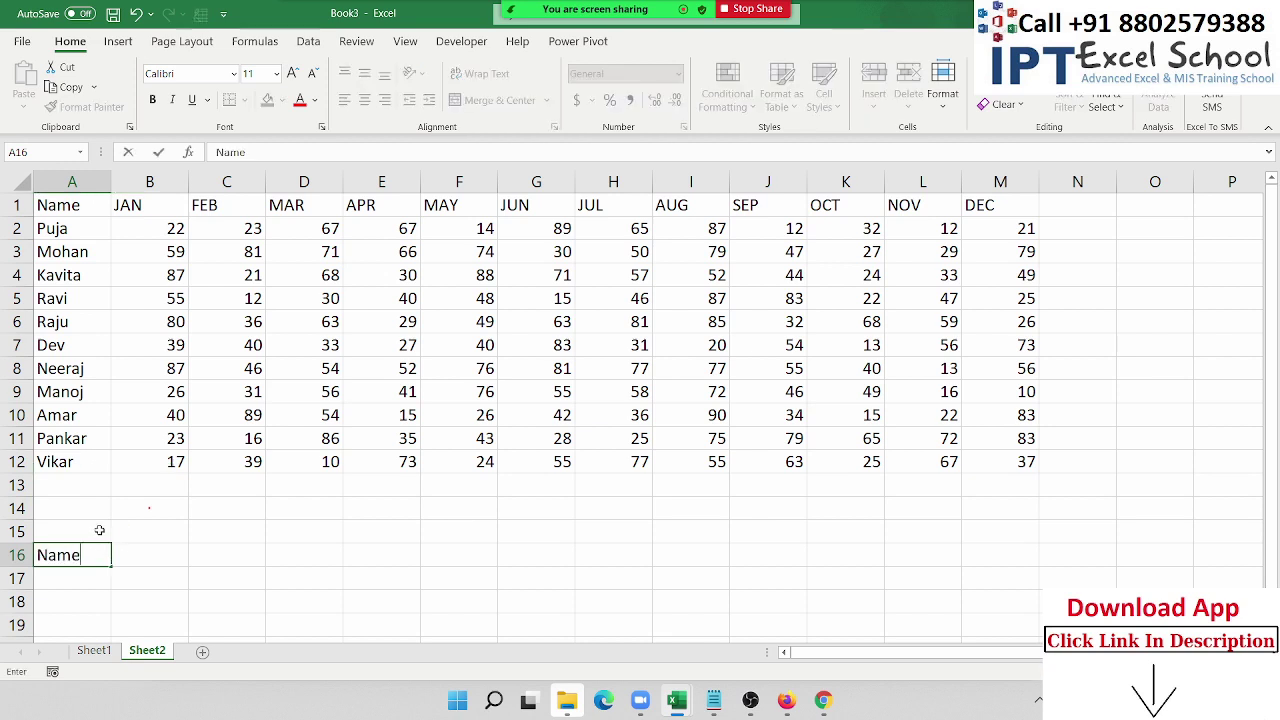
{"action": "key", "text": "Up"}
{"action": "key", "text": "Right"}
{"action": "key", "text": "Down"}
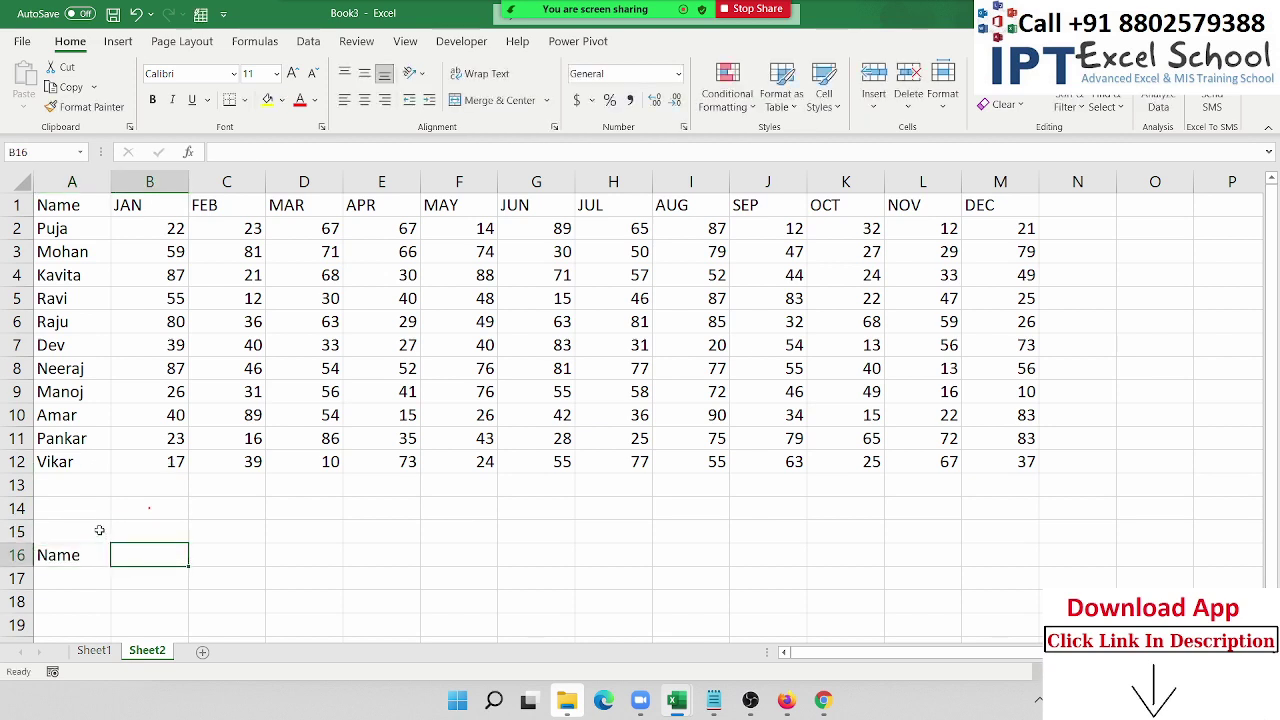
{"action": "key", "text": "Up"}
{"action": "type", "text": "Q"}
{"action": "key", "text": "Return"}
Step: Enter quarter 1 in B16, Puja in A17, and her Jan–Mar total 112 in B17
{"action": "key", "text": "Left"}
{"action": "key", "text": "Right"}
{"action": "type", "text": "1"}
{"action": "key", "text": "Return"}
{"action": "key", "text": "Left"}
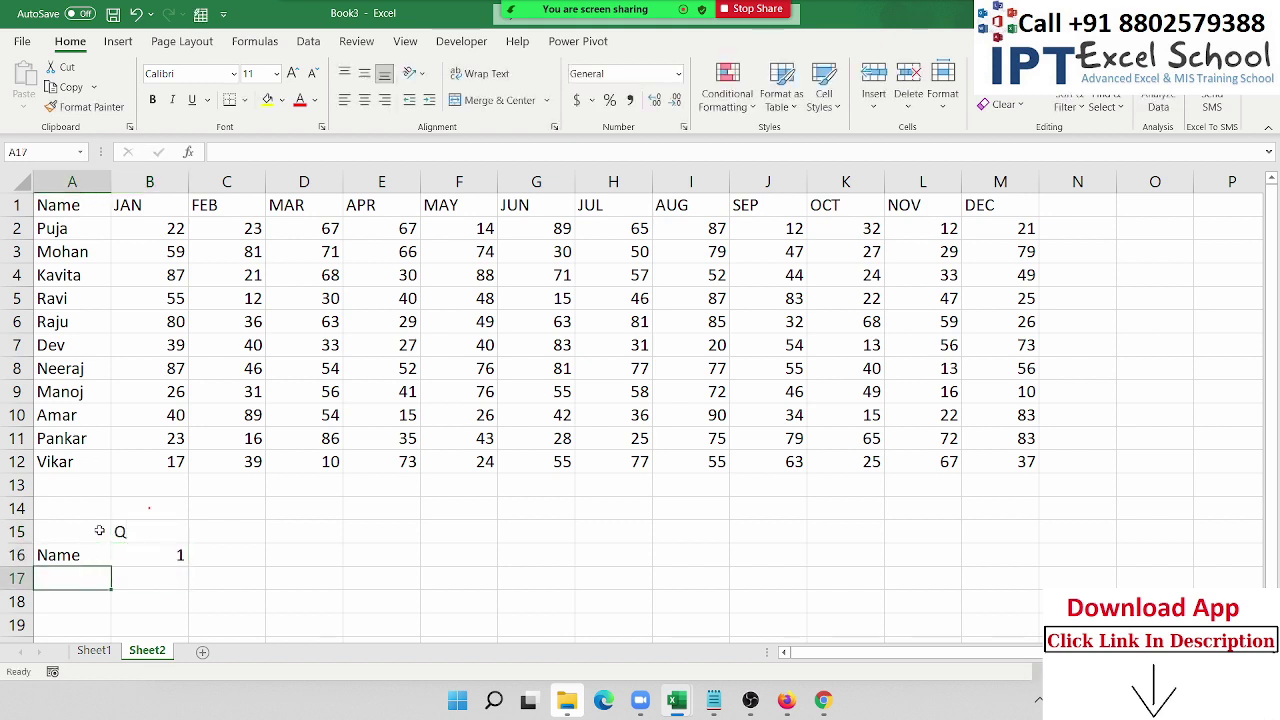
{"action": "type", "text": "Puja"}
{"action": "key", "text": "Return"}
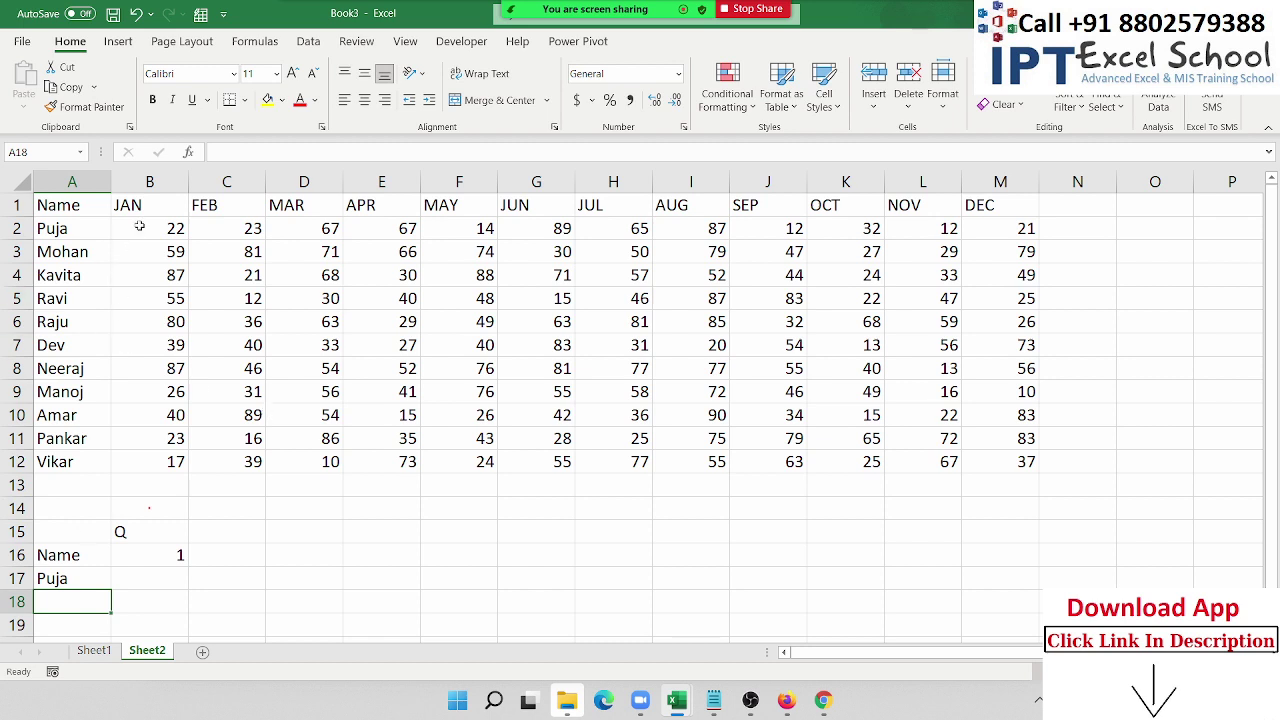
{"action": "left_click_drag", "start_coordinate": [139, 228], "coordinate": [296, 222]}
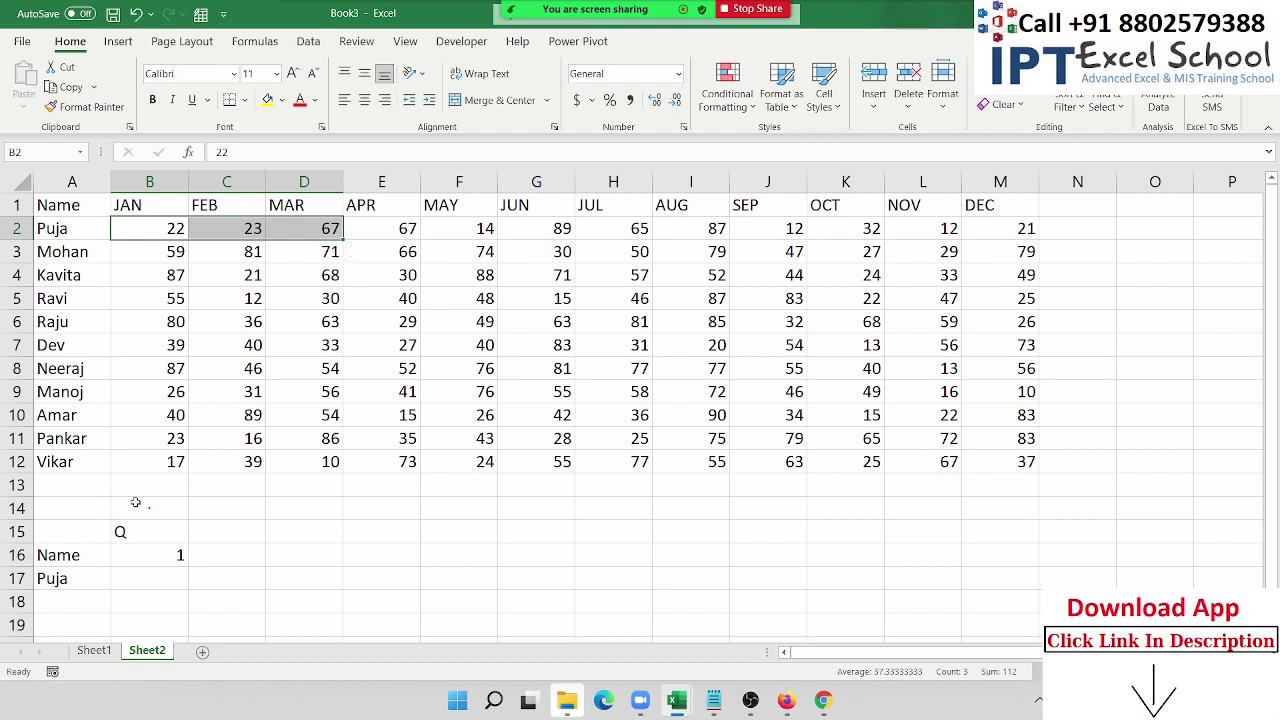
{"action": "left_click", "coordinate": [143, 578]}
{"action": "type", "text": "112"}
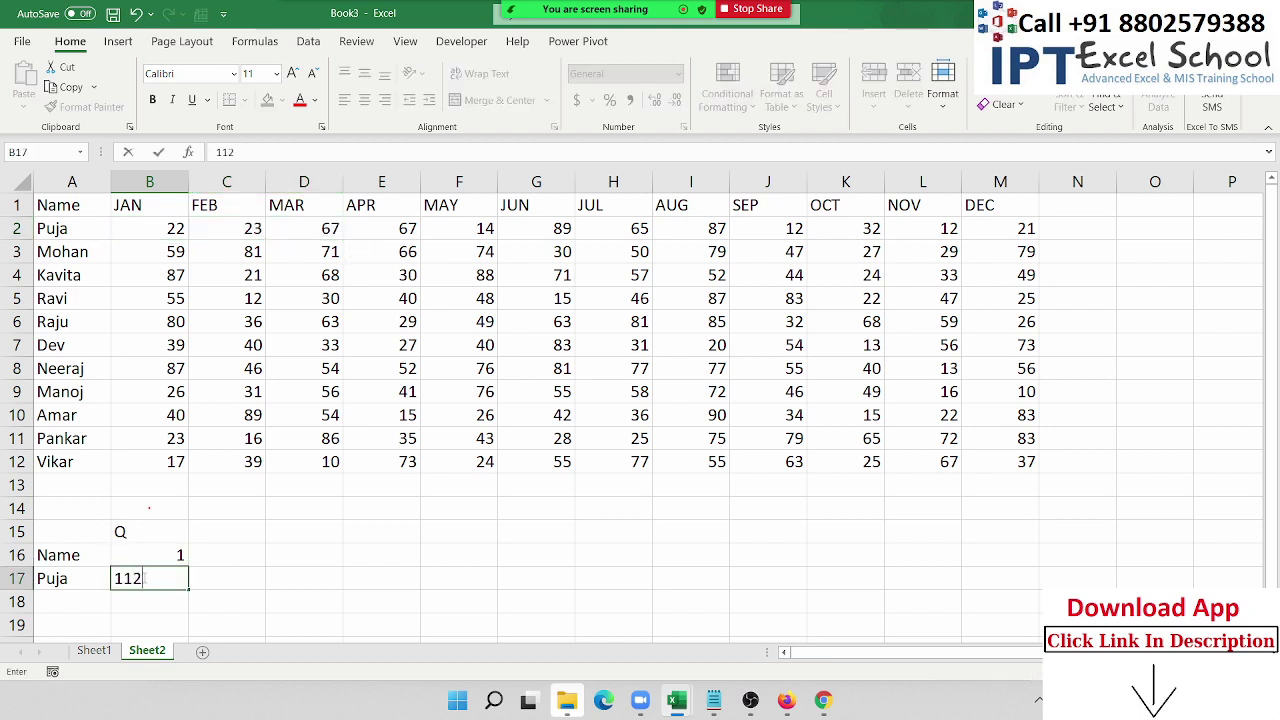
{"action": "key", "text": "Return"}
Step: Change the quarter in B16 to 2 and Puja's total in B17 to 170
{"action": "key", "text": "Up"}
{"action": "key", "text": "Up"}
{"action": "type", "text": "2"}
{"action": "key", "text": "Return"}
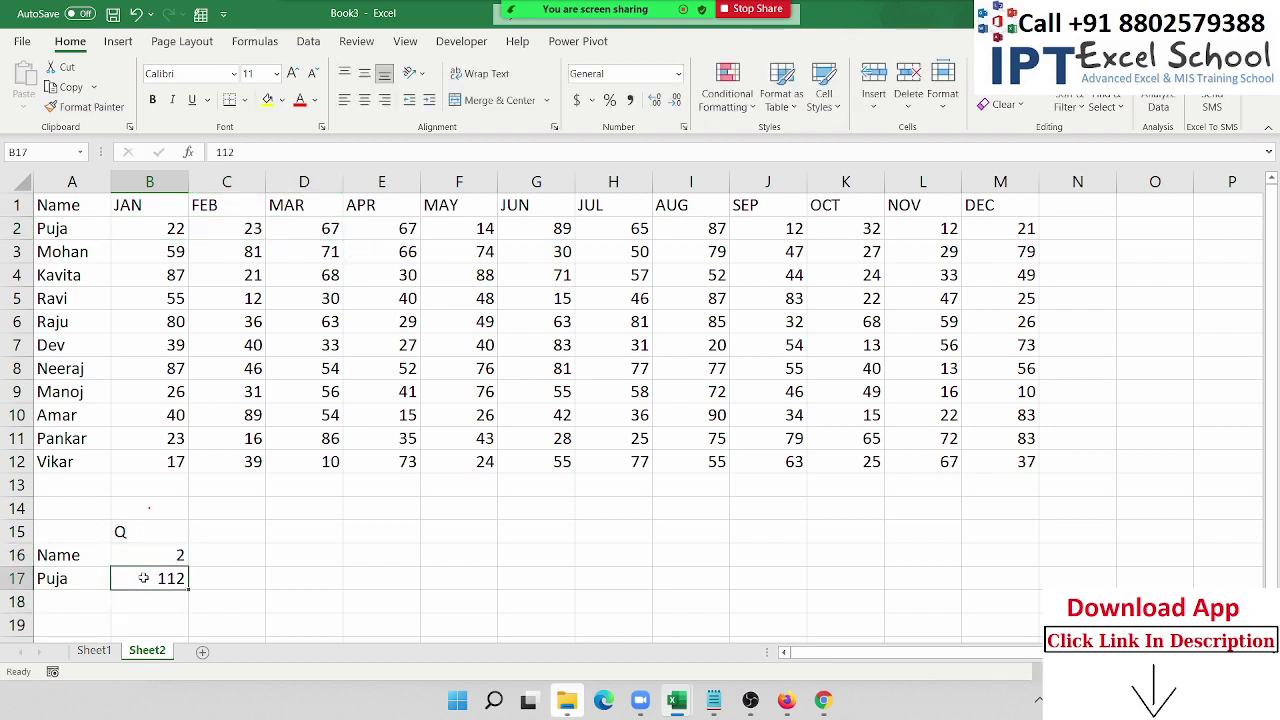
{"action": "left_click_drag", "start_coordinate": [403, 229], "coordinate": [513, 228]}
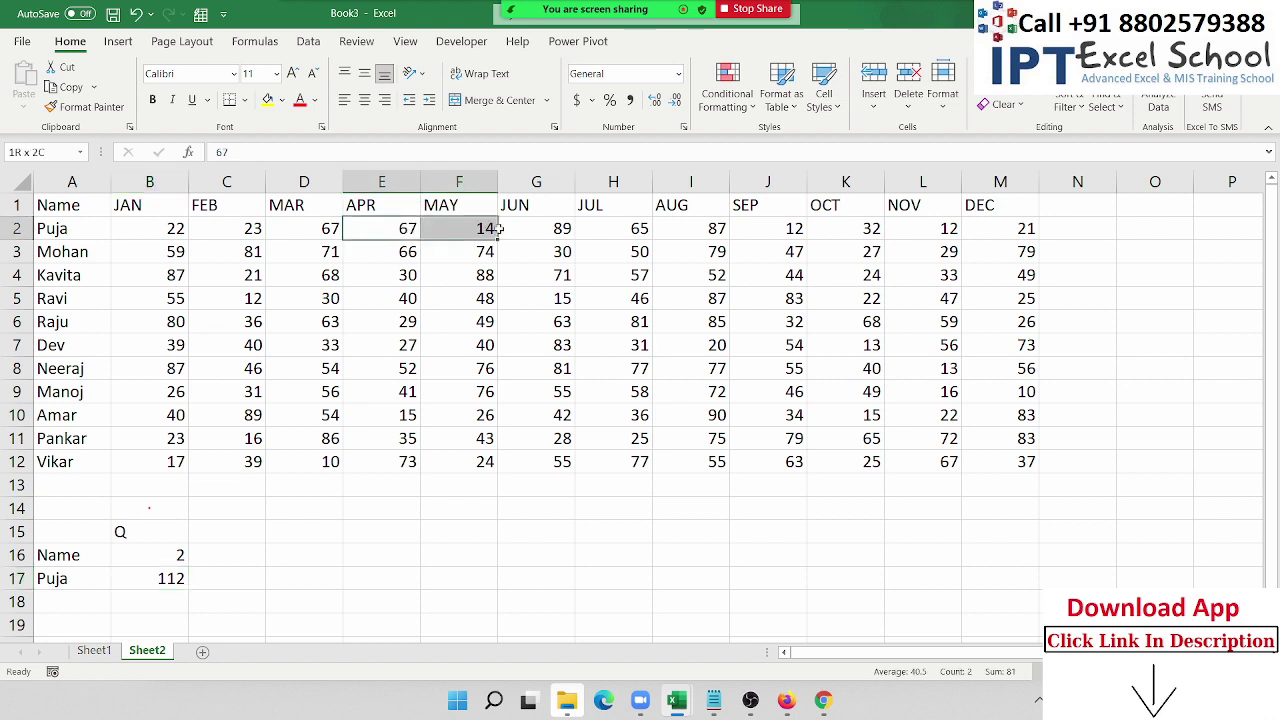
{"action": "left_click", "coordinate": [151, 576]}
{"action": "type", "text": "170"}
{"action": "key", "text": "Return"}
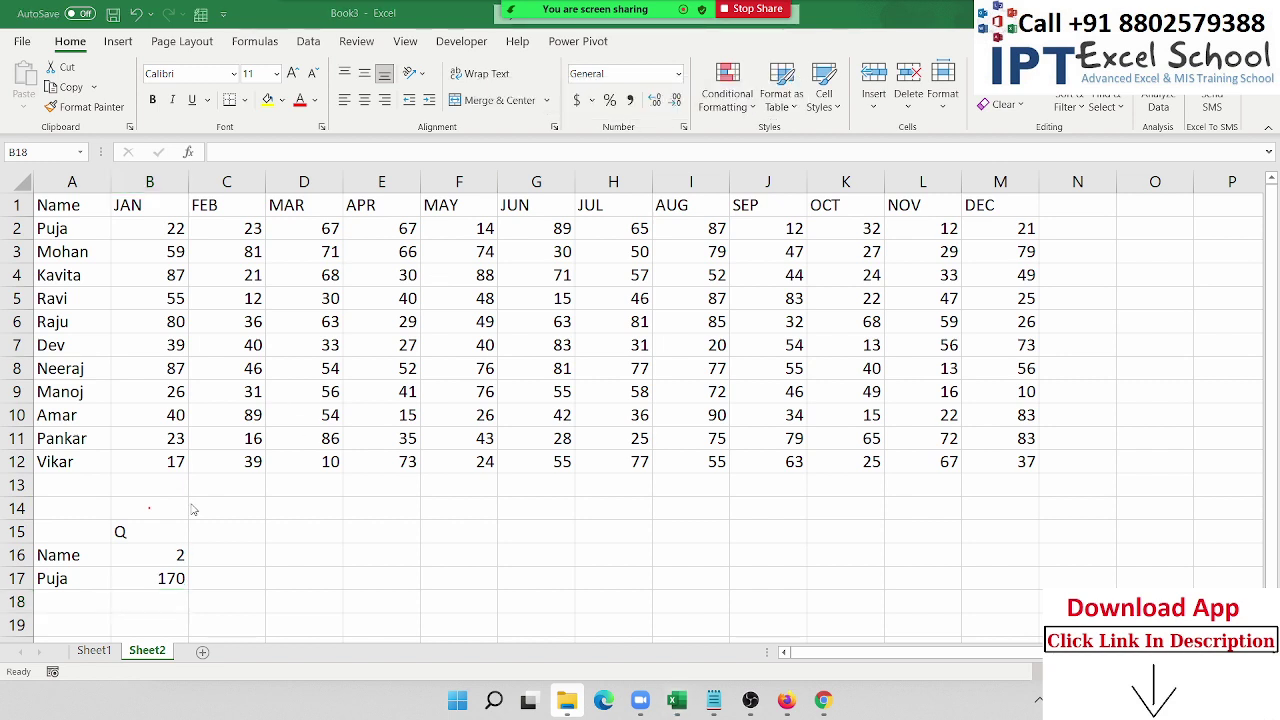
Step: Clear the hand-typed 170 total from B17
{"action": "left_click", "coordinate": [180, 558]}
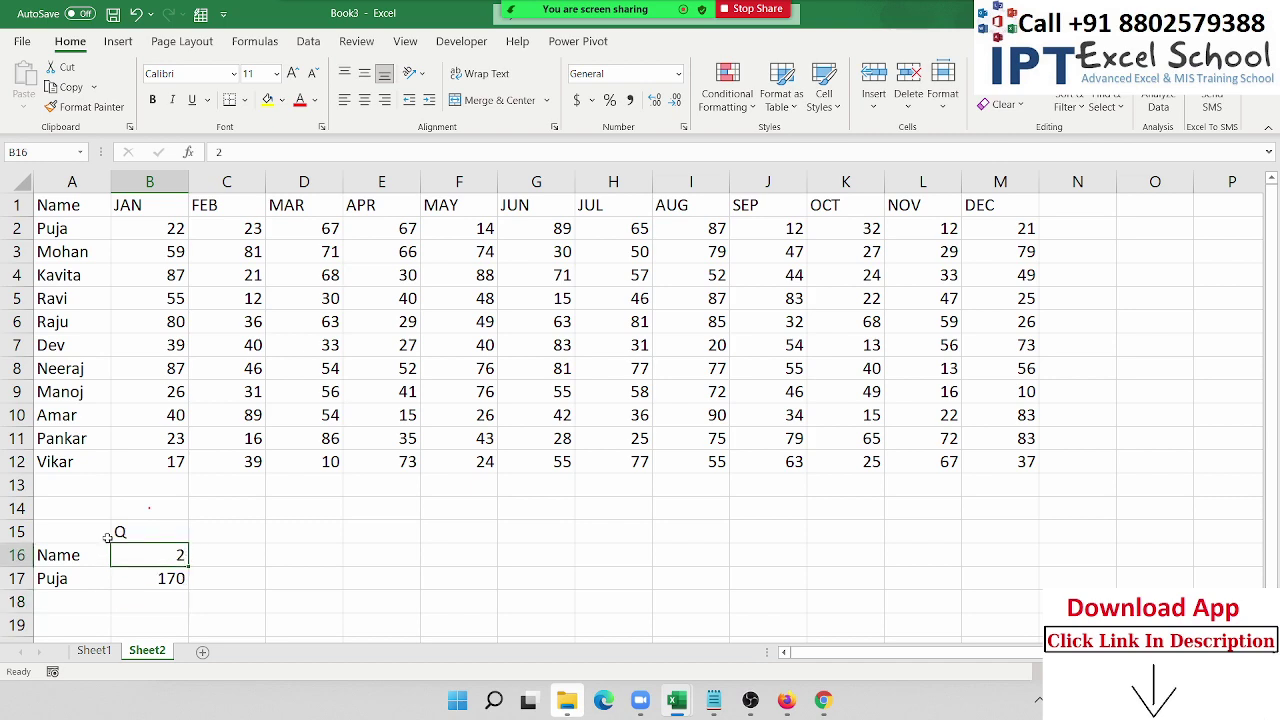
{"action": "left_click", "coordinate": [272, 574]}
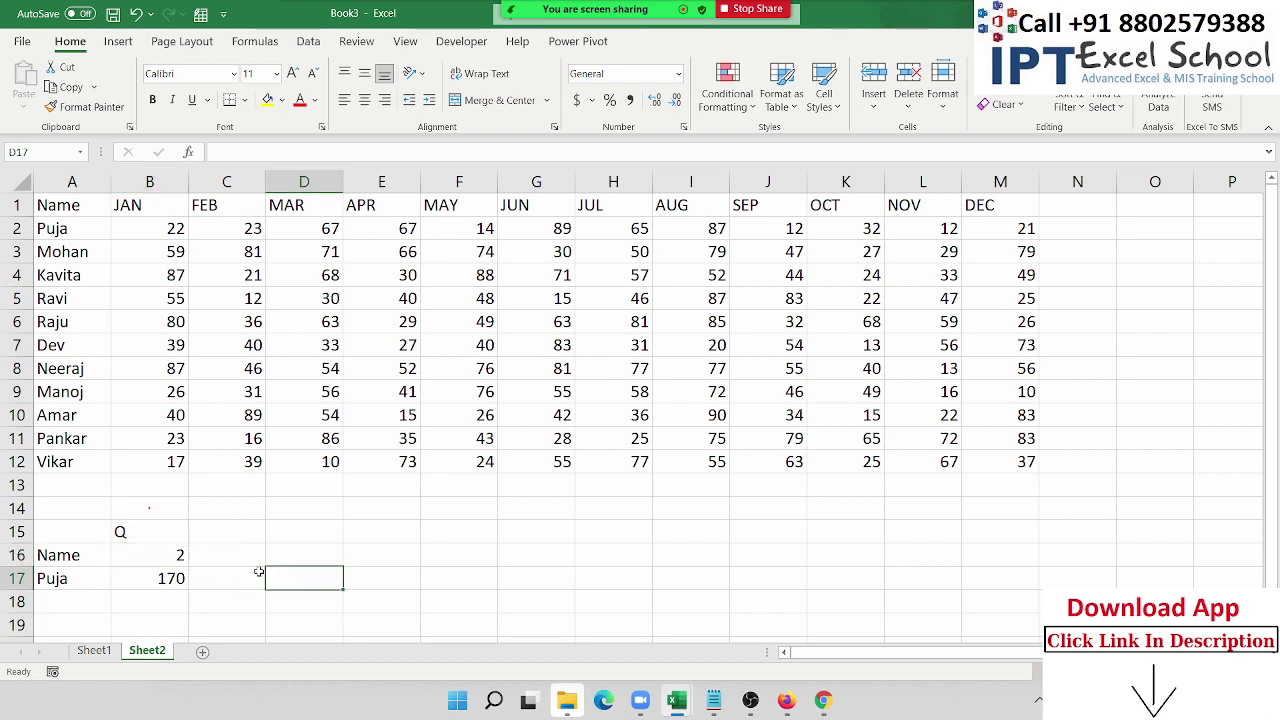
{"action": "scroll", "coordinate": [256, 571], "scroll_direction": "down", "scroll_amount": 1}
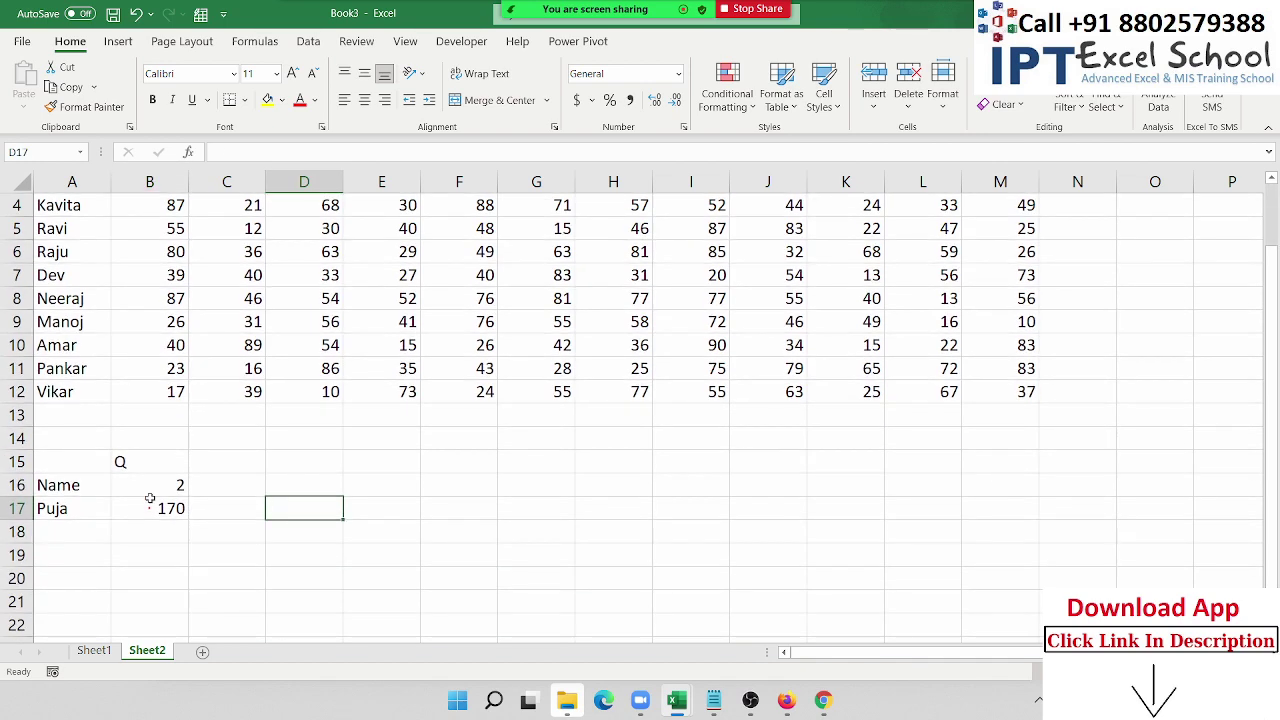
{"action": "left_click", "coordinate": [152, 500]}
{"action": "left_click", "coordinate": [236, 485]}
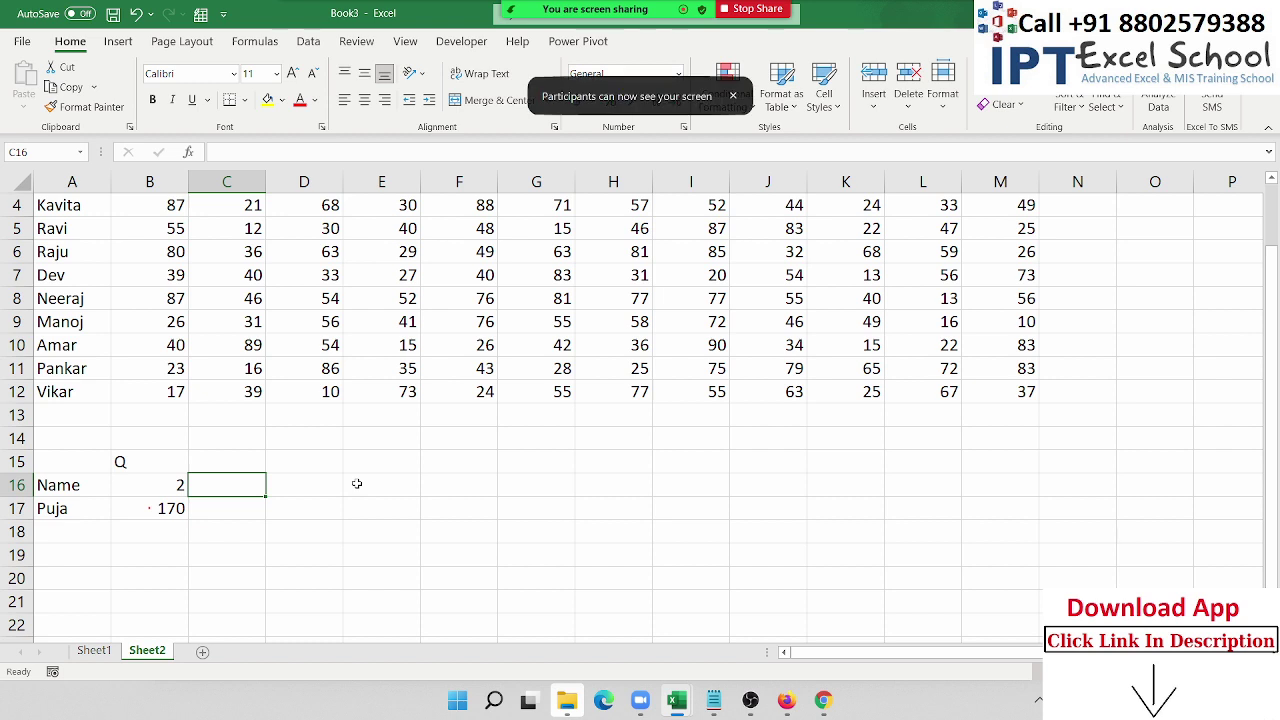
{"action": "key", "text": "Right"}
{"action": "key", "text": "Left"}
{"action": "key", "text": "Left"}
{"action": "key", "text": "Right"}
{"action": "key", "text": "Left"}
{"action": "key", "text": "Down"}
{"action": "key", "text": "Delete"}
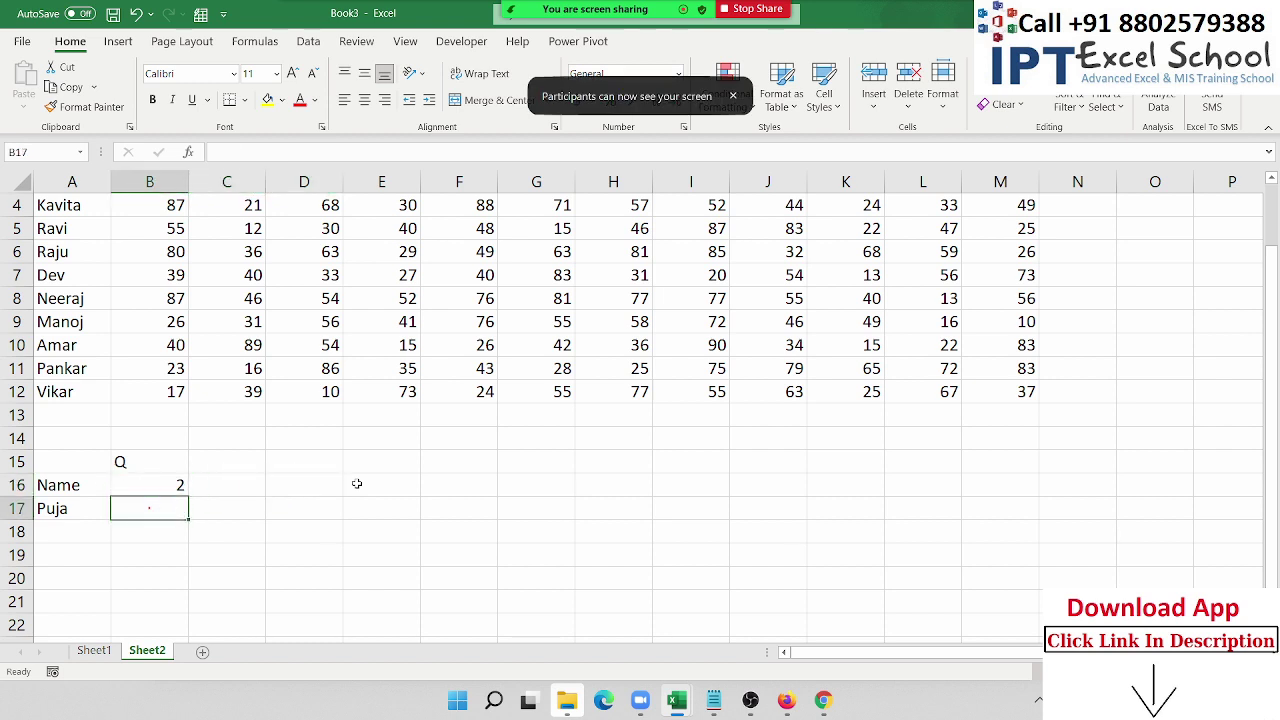
{"action": "key", "text": "Up"}
Step: Start a CHOOSE formula in C16, then cancel it
{"action": "key", "text": "Right"}
{"action": "type", "text": "="}
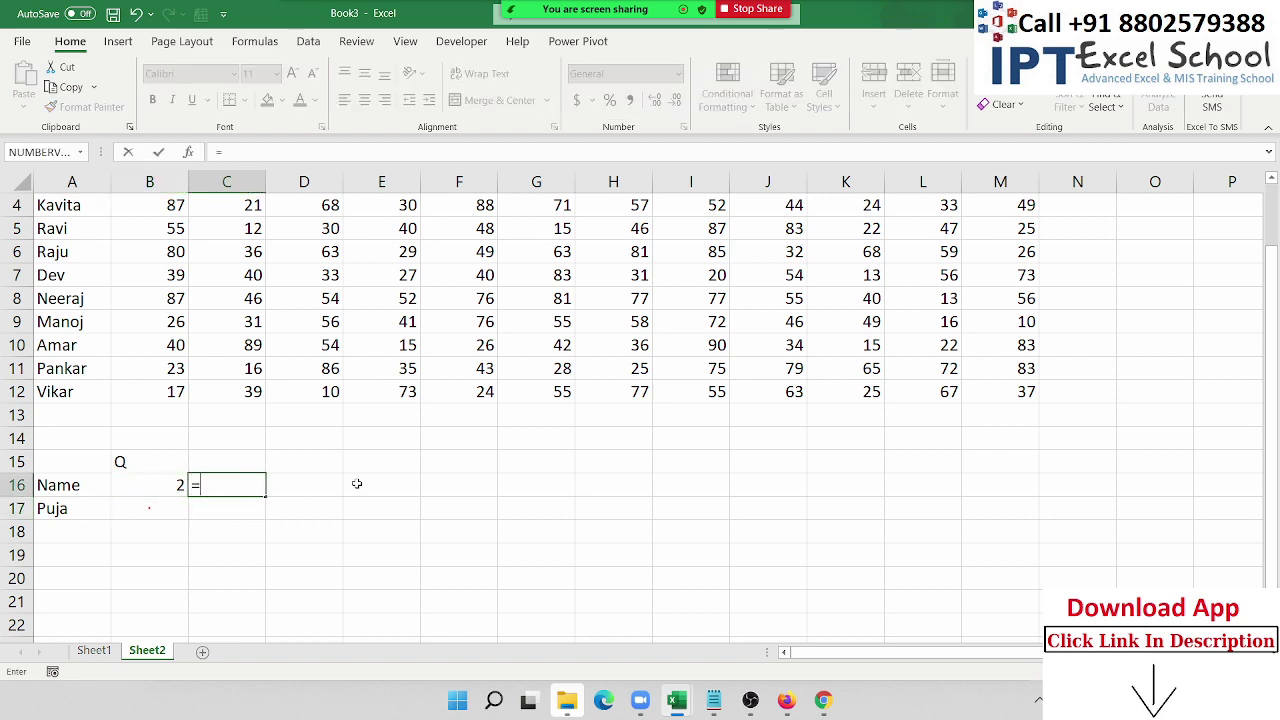
{"action": "type", "text": "ch"}
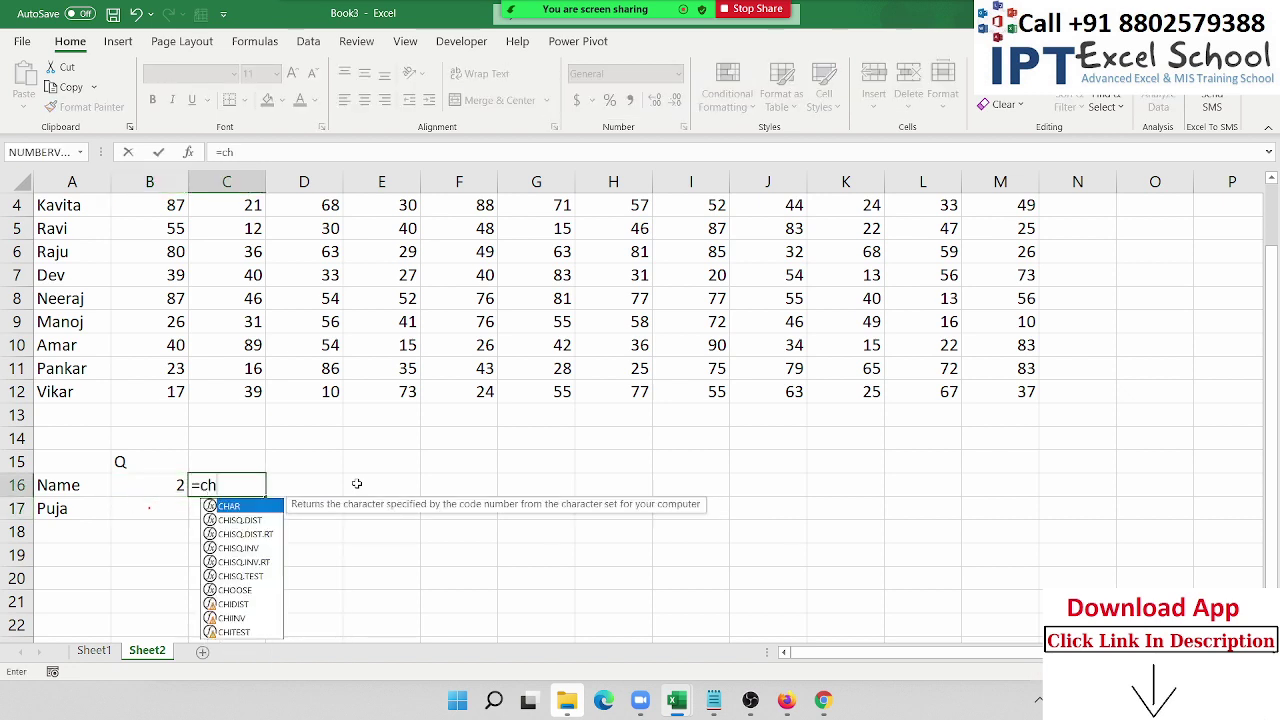
{"action": "type", "text": "o"}
{"action": "key", "text": "Tab"}
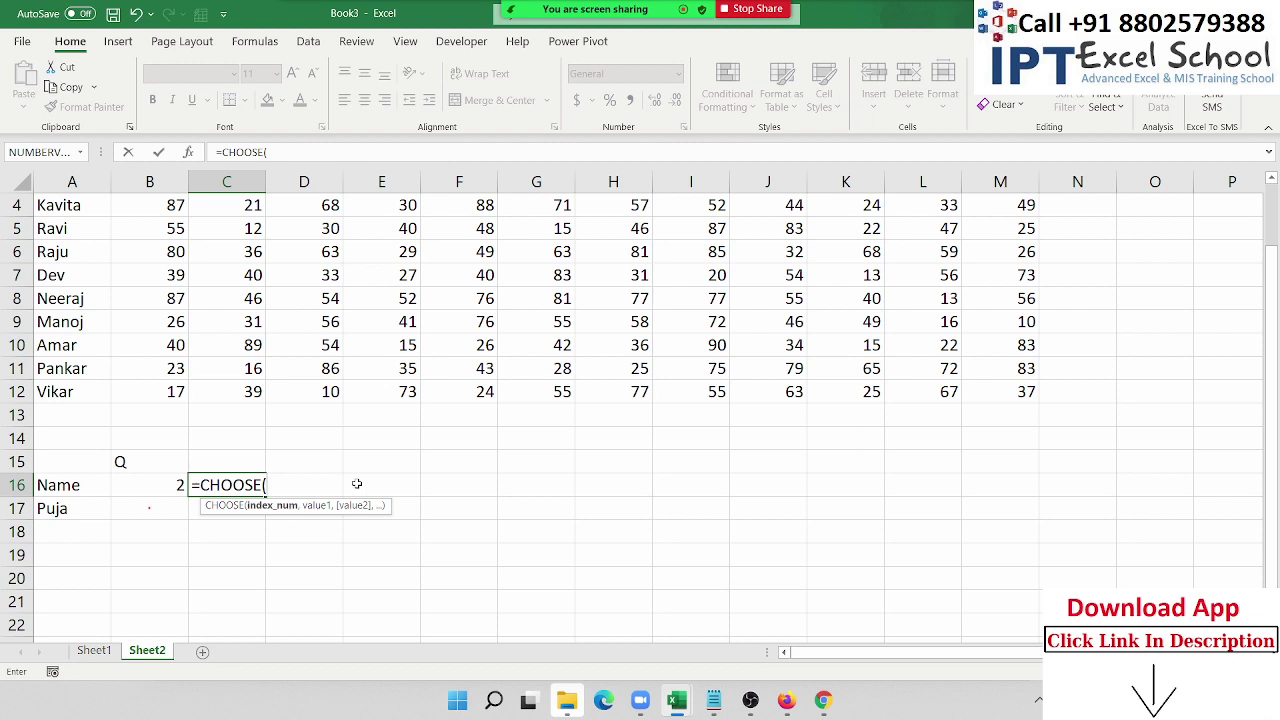
{"action": "key", "text": "Escape"}
Step: Try quarter 1 with label JAN, then quarter 2 with label Apre in C16
{"action": "key", "text": "Left"}
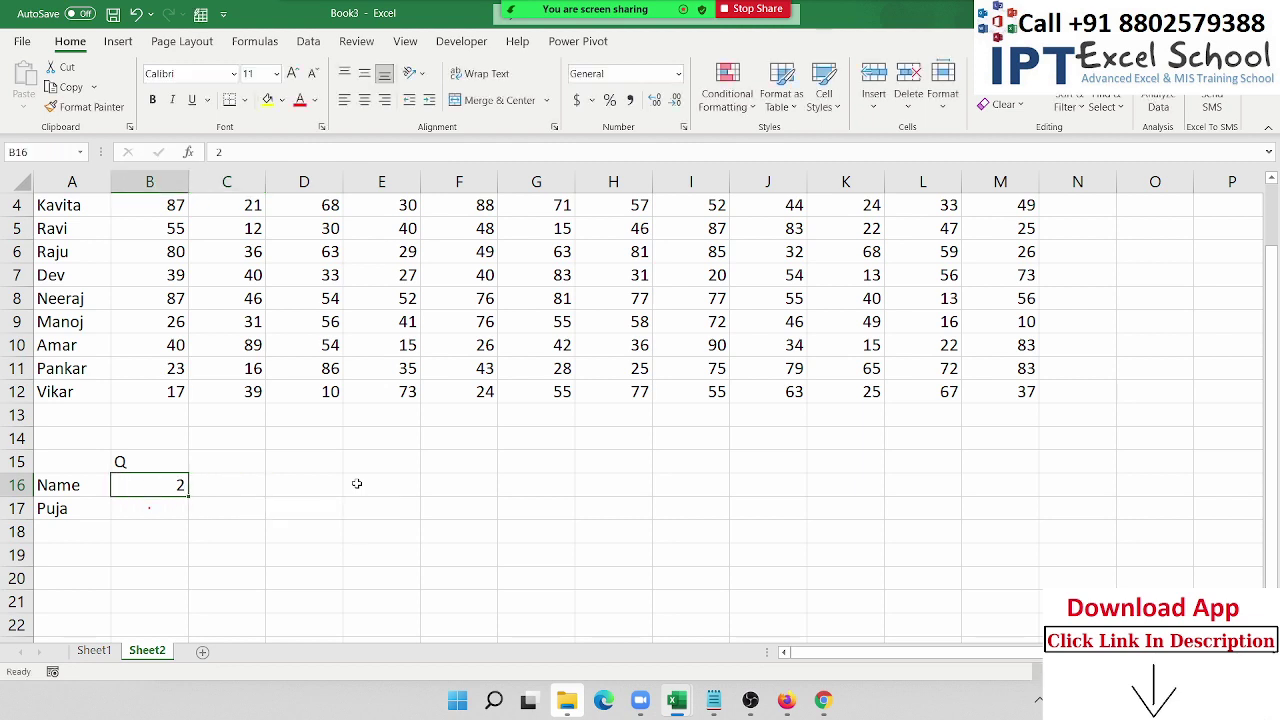
{"action": "type", "text": "1"}
{"action": "key", "text": "Right"}
{"action": "type", "text": "JAN"}
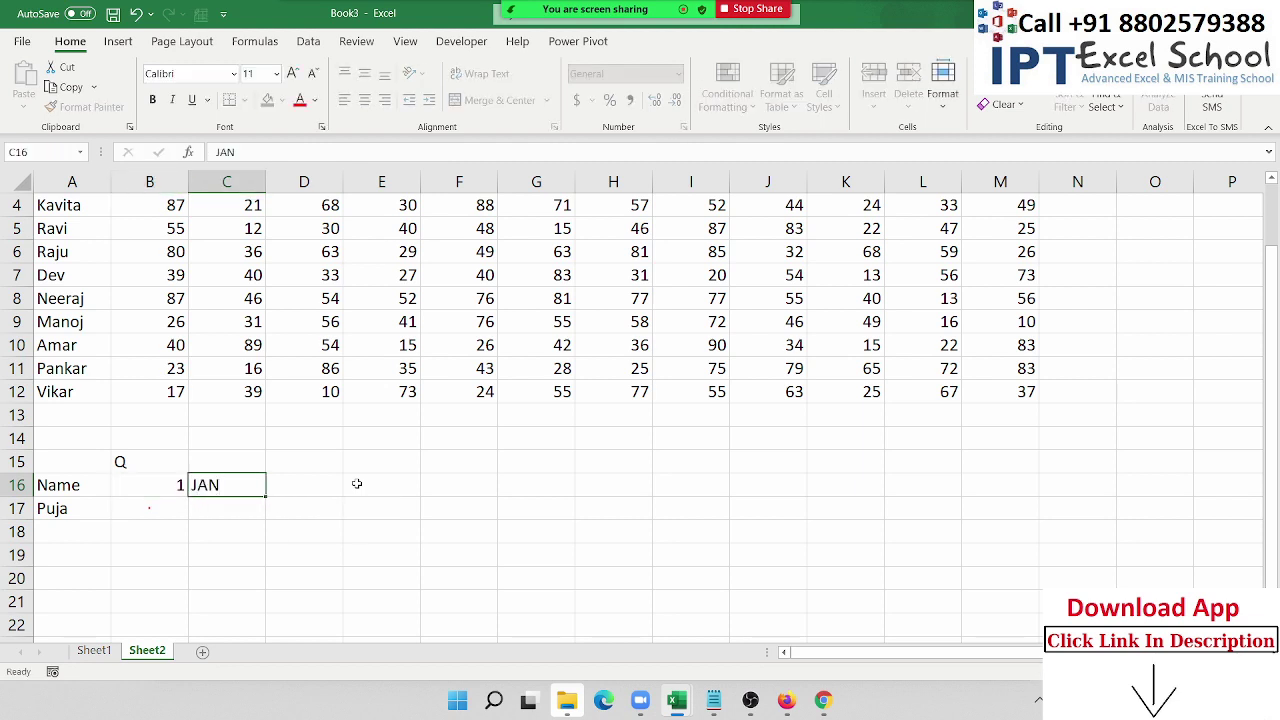
{"action": "key", "text": "Left"}
{"action": "type", "text": "2"}
{"action": "key", "text": "Right"}
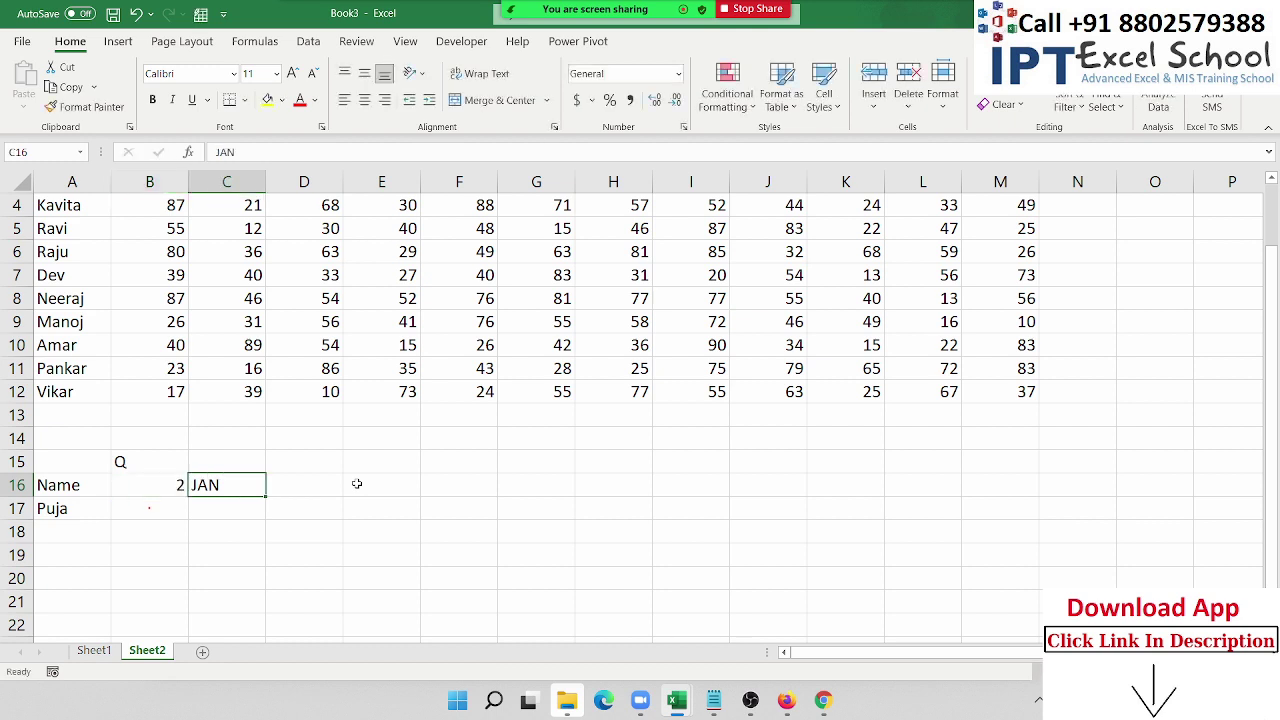
{"action": "type", "text": "APre"}
{"action": "key", "text": "Return"}
Step: Retype Apre in C16 and set the quarter number in B16 to 3
{"action": "key", "text": "Up"}
{"action": "type", "text": "Apre"}
{"action": "key", "text": "Return"}
{"action": "key", "text": "Up"}
{"action": "key", "text": "Left"}
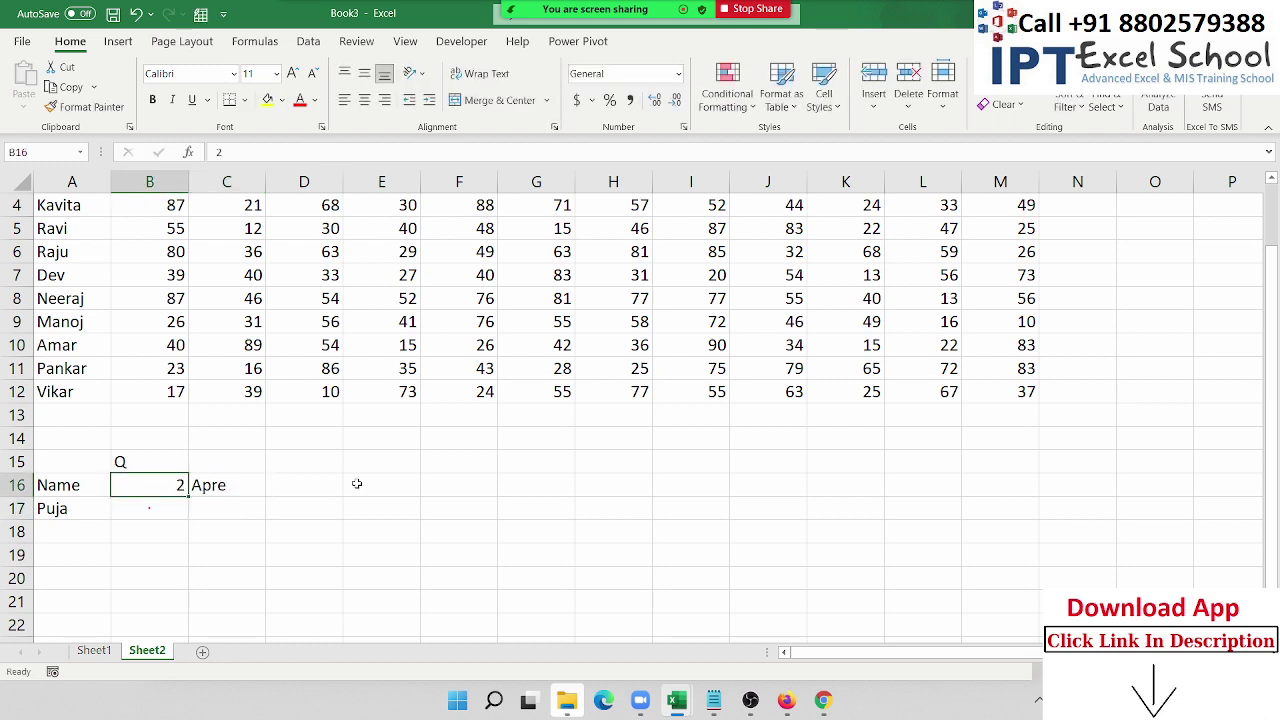
{"action": "type", "text": "3"}
{"action": "key", "text": "Right"}
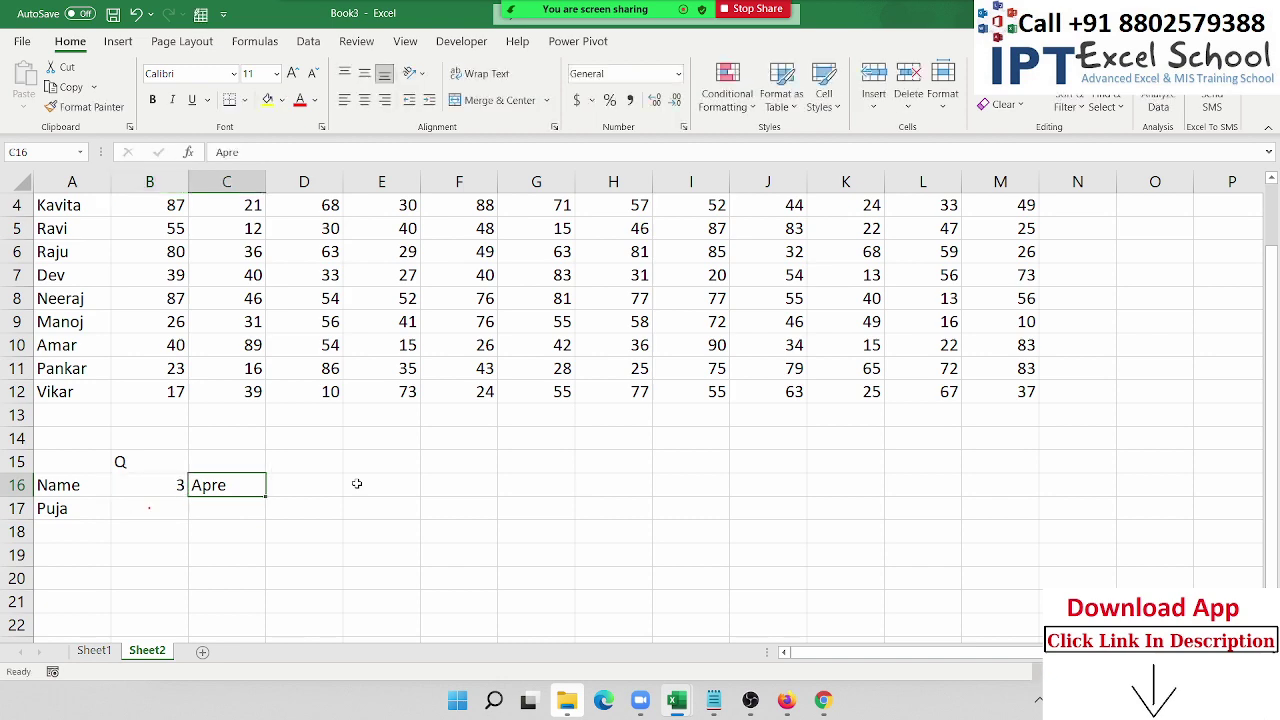
Step: Check the JUN and JUL headings, then enter Jul as C16's month label
{"action": "scroll", "coordinate": [357, 484], "scroll_direction": "up", "scroll_amount": 1}
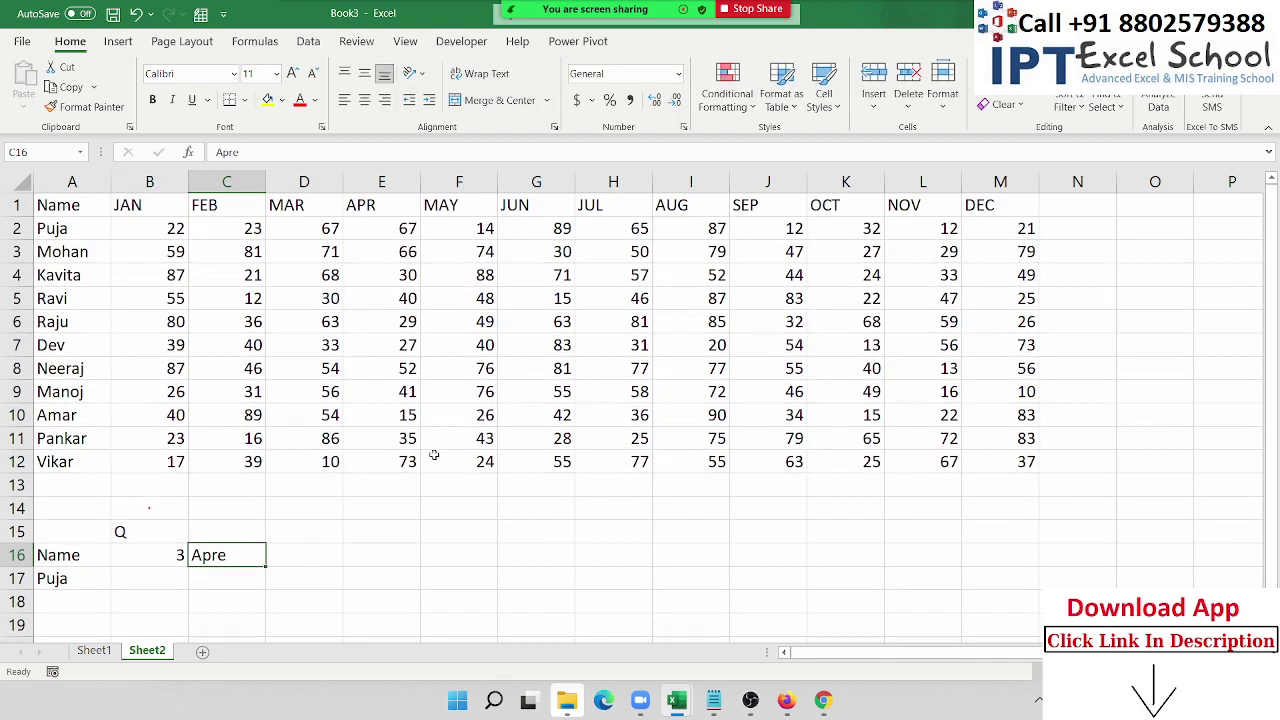
{"action": "left_click", "coordinate": [593, 209]}
{"action": "key", "text": "Left"}
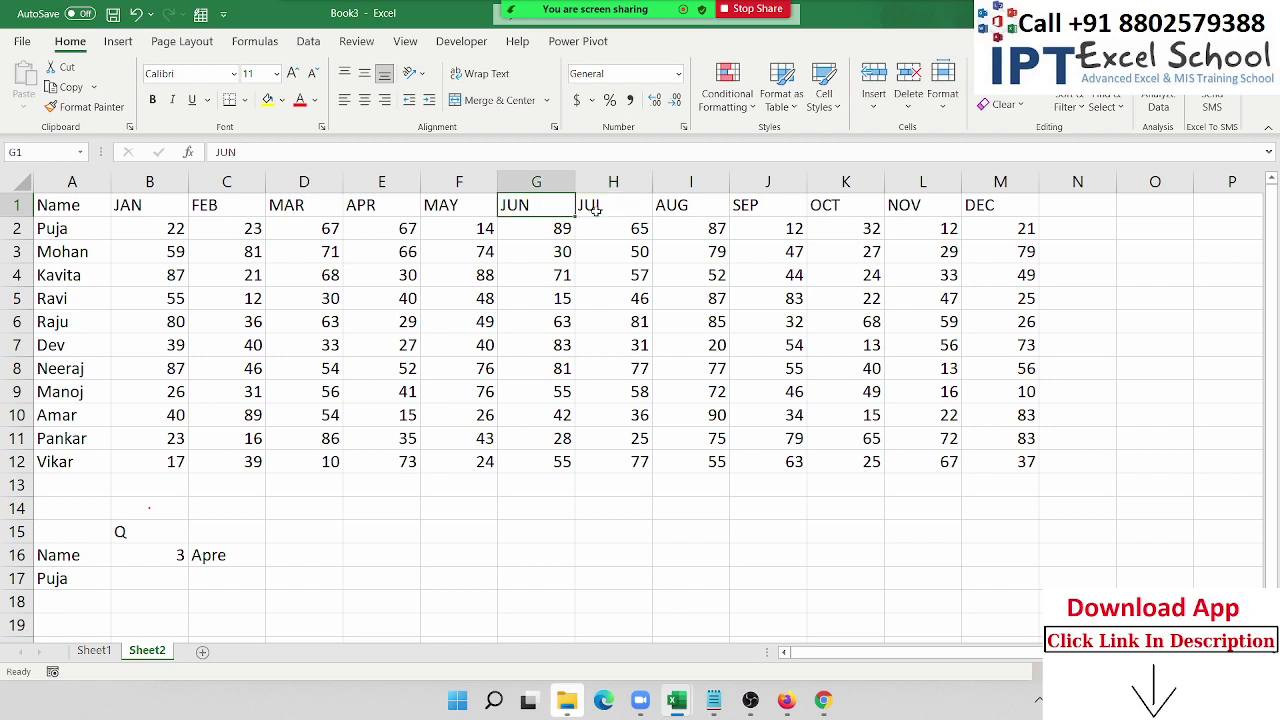
{"action": "left_click", "coordinate": [238, 552]}
{"action": "type", "text": "Jul"}
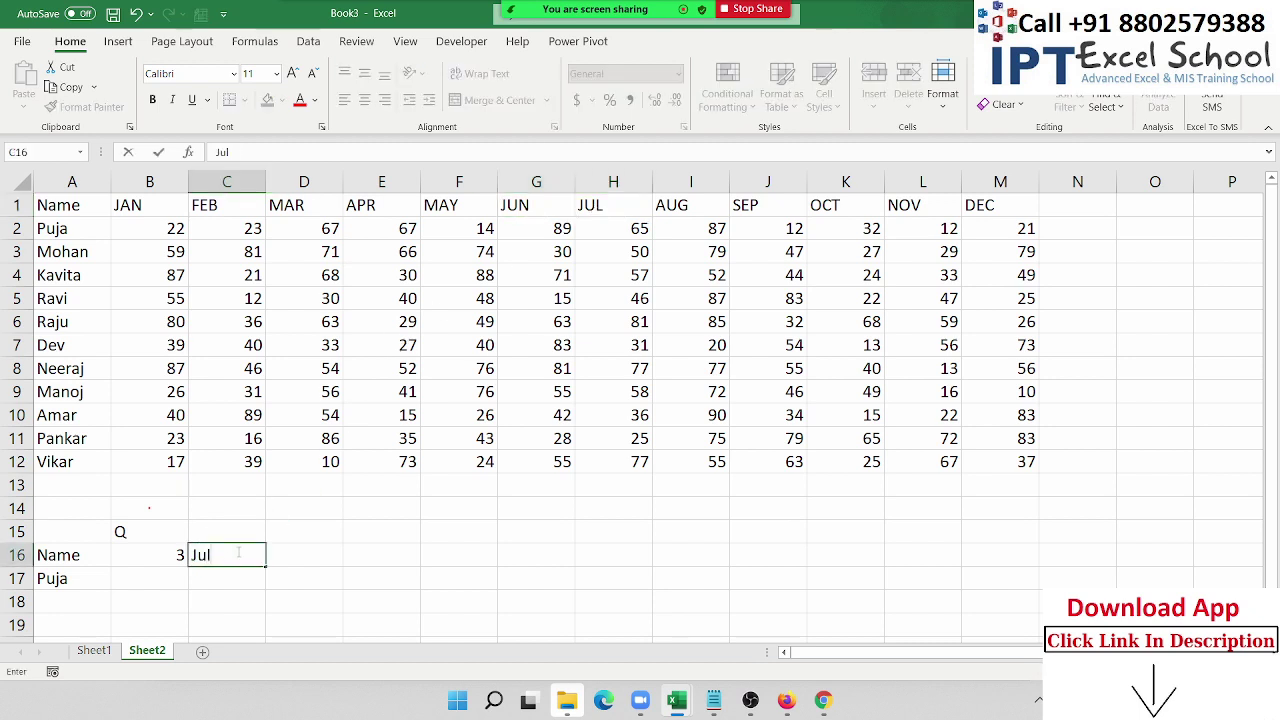
{"action": "key", "text": "Return"}
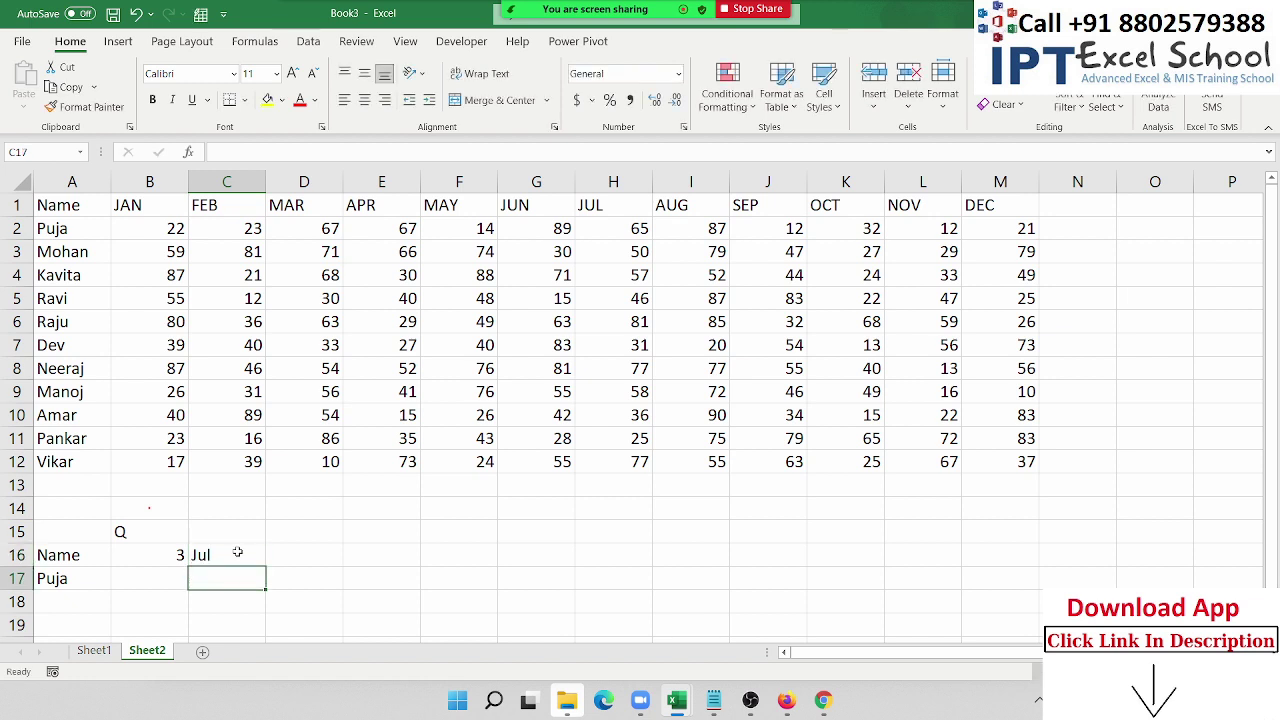
Step: Start an IF formula in C16 testing B16=1 for "JAN", then abandon it
{"action": "left_click", "coordinate": [238, 552]}
{"action": "type", "text": "="}
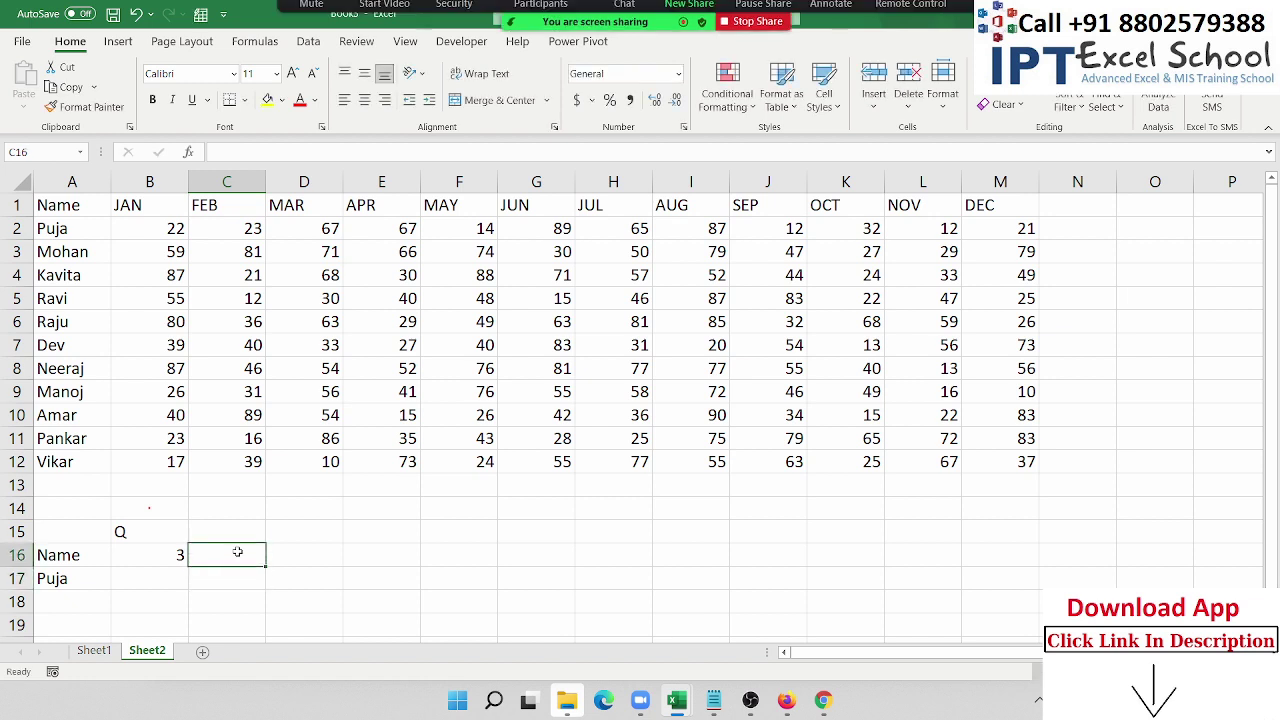
{"action": "type", "text": "if"}
{"action": "key", "text": "Tab"}
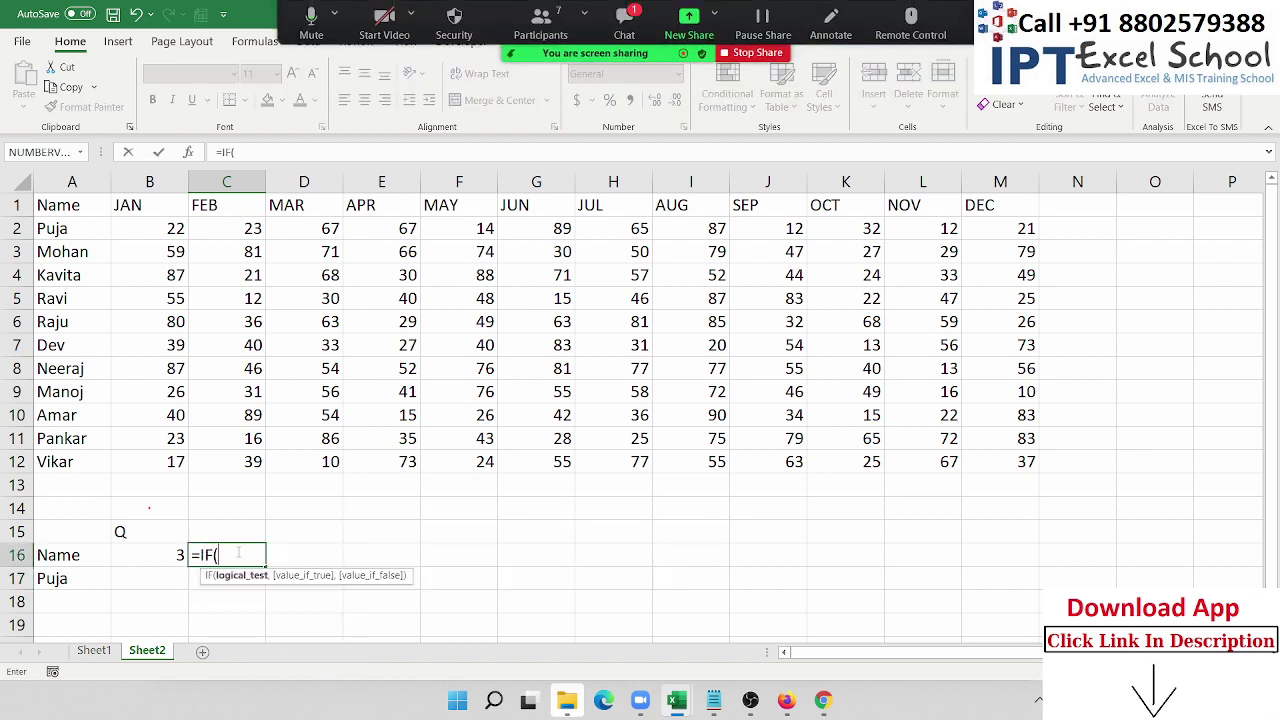
{"action": "key", "text": "Left"}
{"action": "type", "text": "="}
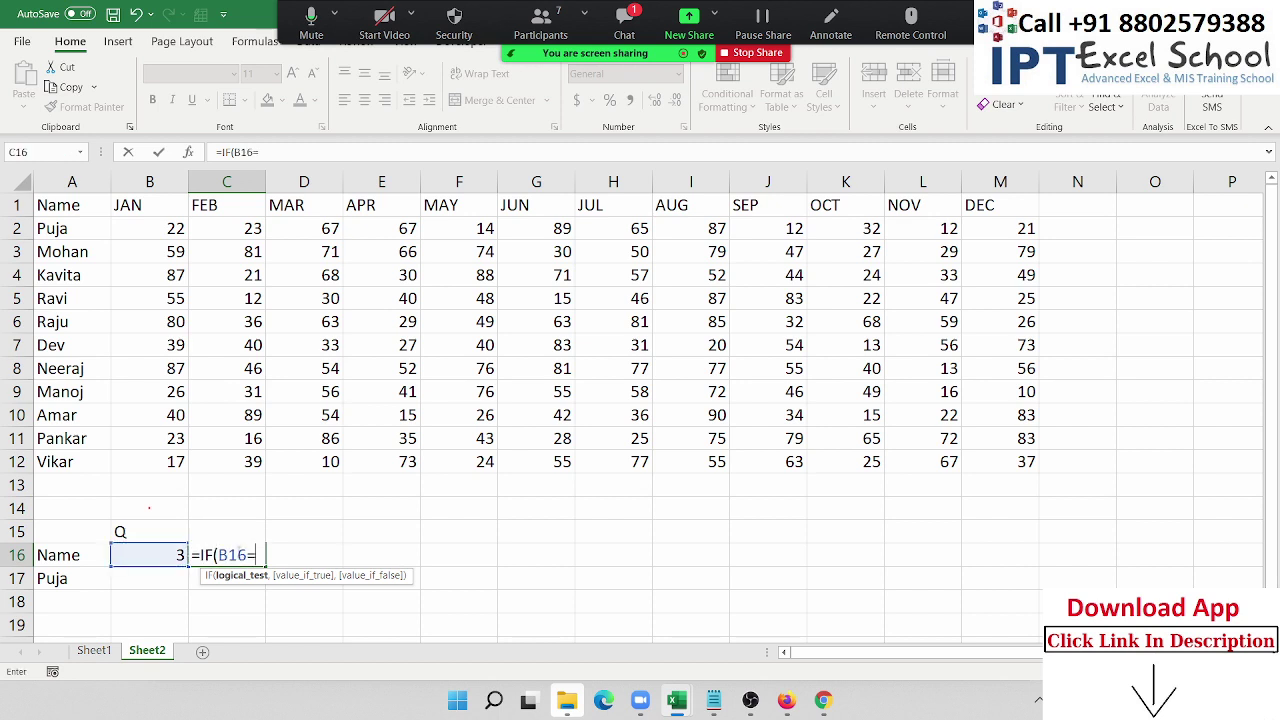
{"action": "type", "text": "1,m"}
{"action": "key", "text": "BackSpace"}
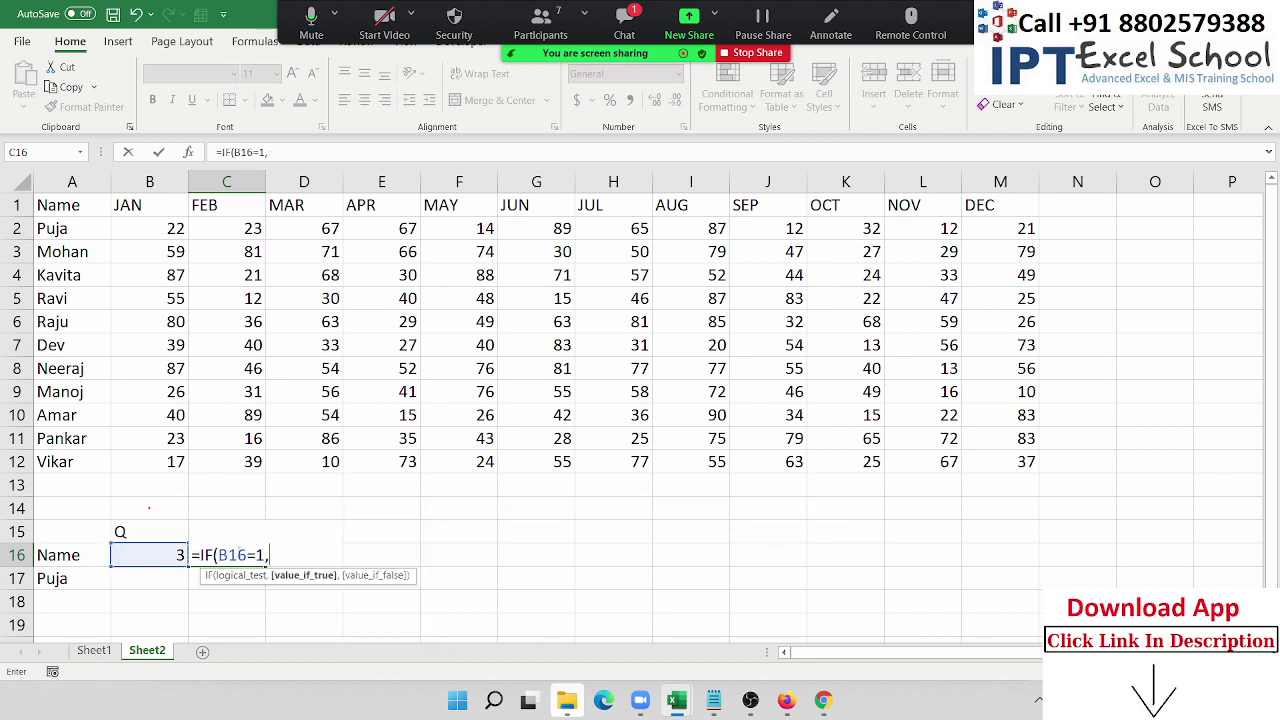
{"action": "type", "text": "\"JAN"}
{"action": "type", "text": "\""}
{"action": "key", "text": "Escape"}
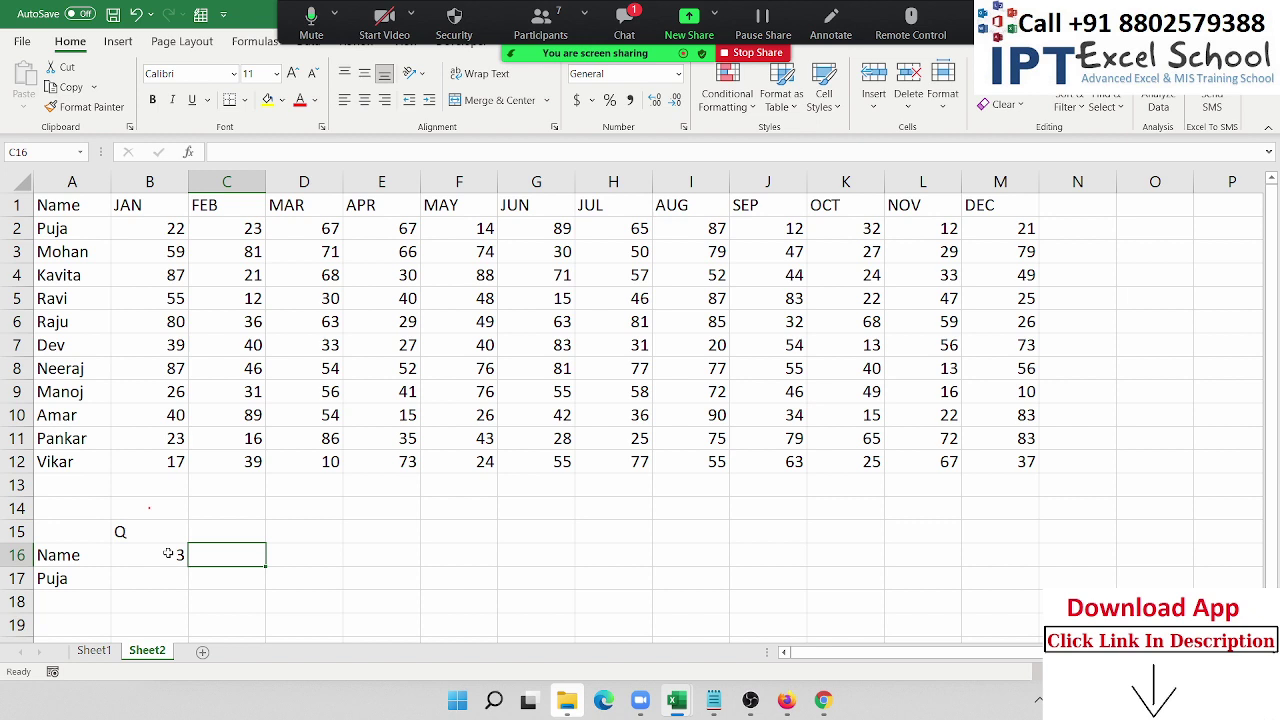
Step: Enter =CHOOSE(B16,"JAN","Apr","Jul","Oct") in C16 to return the quarter's starting month
{"action": "type", "text": "="}
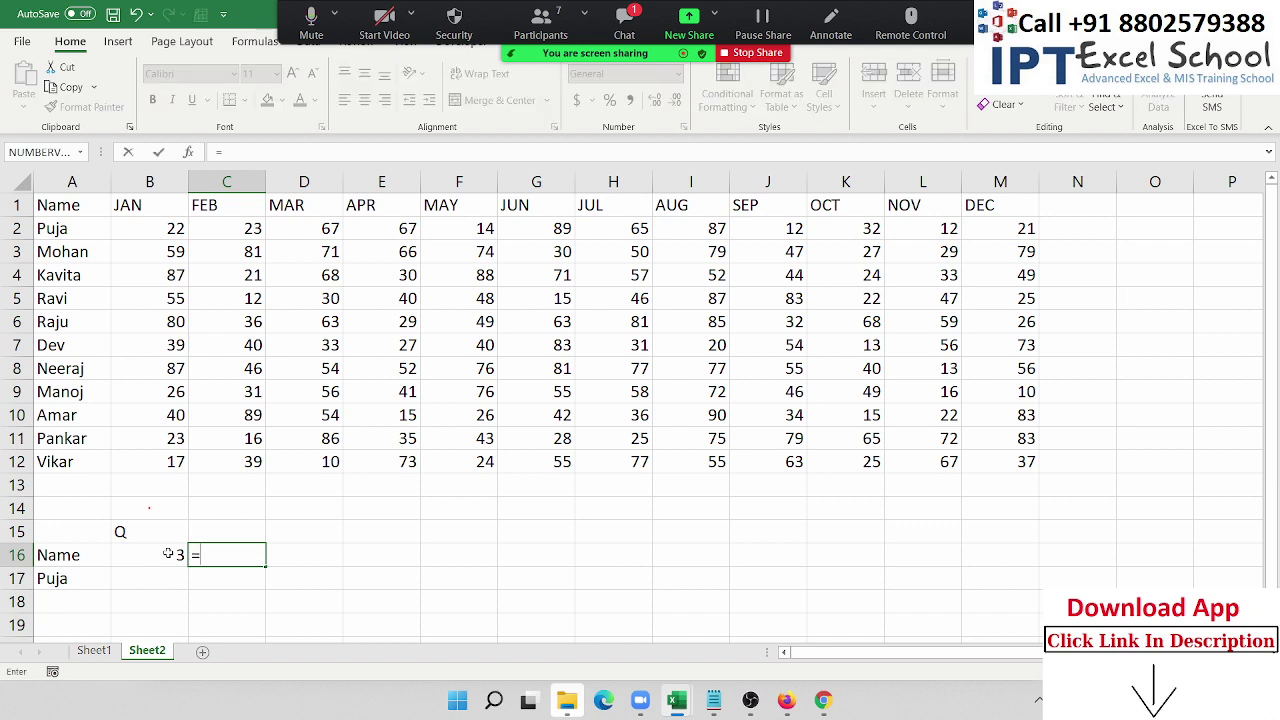
{"action": "type", "text": "c"}
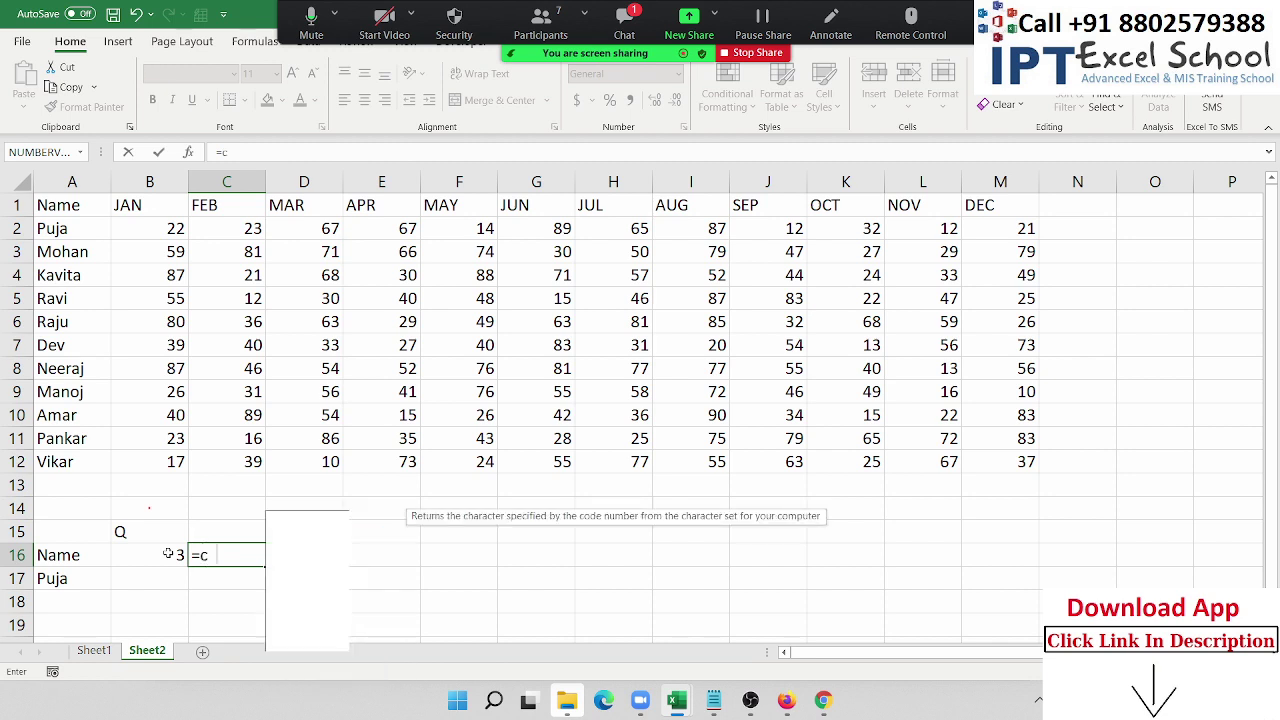
{"action": "type", "text": "hoo"}
{"action": "key", "text": "Tab"}
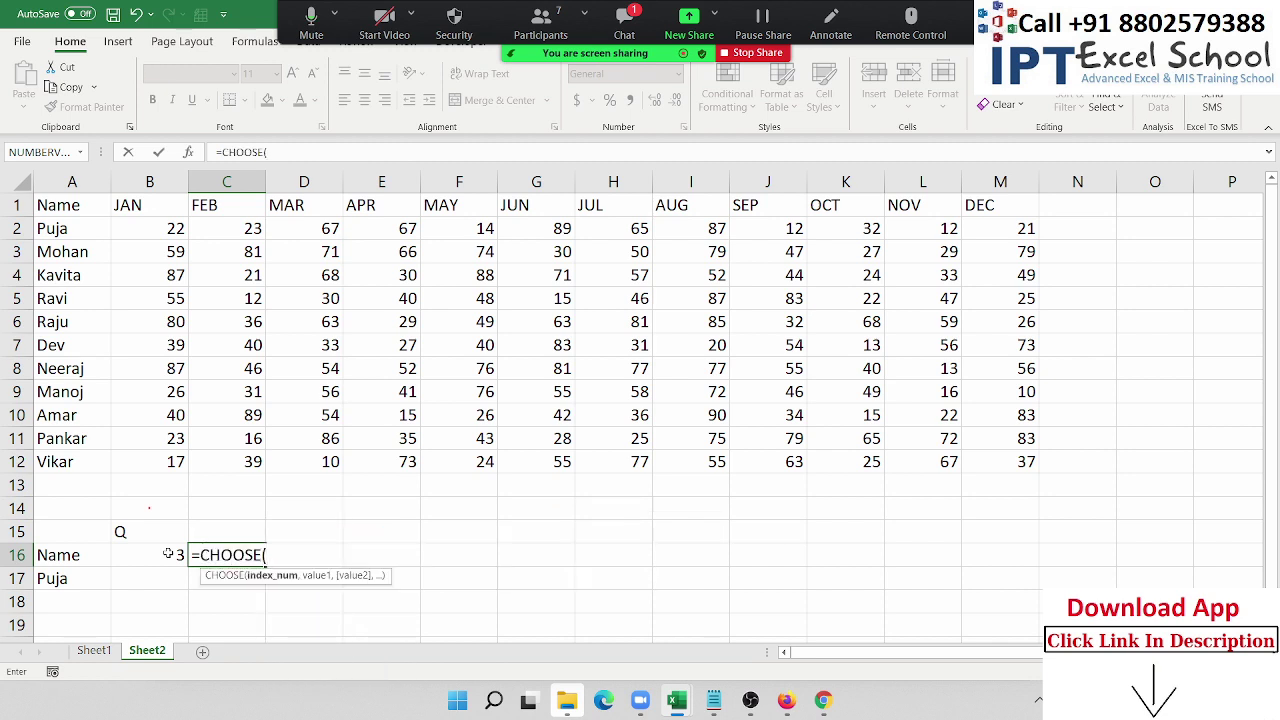
{"action": "left_click", "coordinate": [168, 554]}
{"action": "type", "text": ",\""}
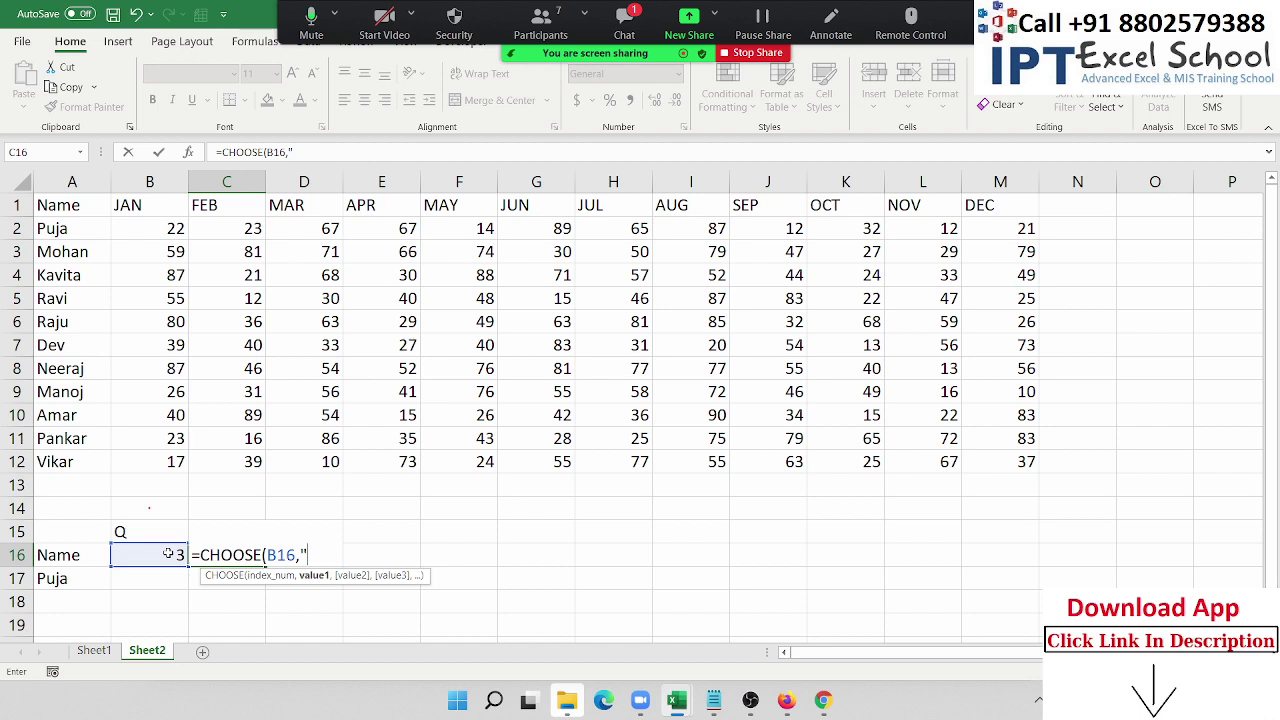
{"action": "type", "text": "JAN"}
{"action": "type", "text": "\",\""}
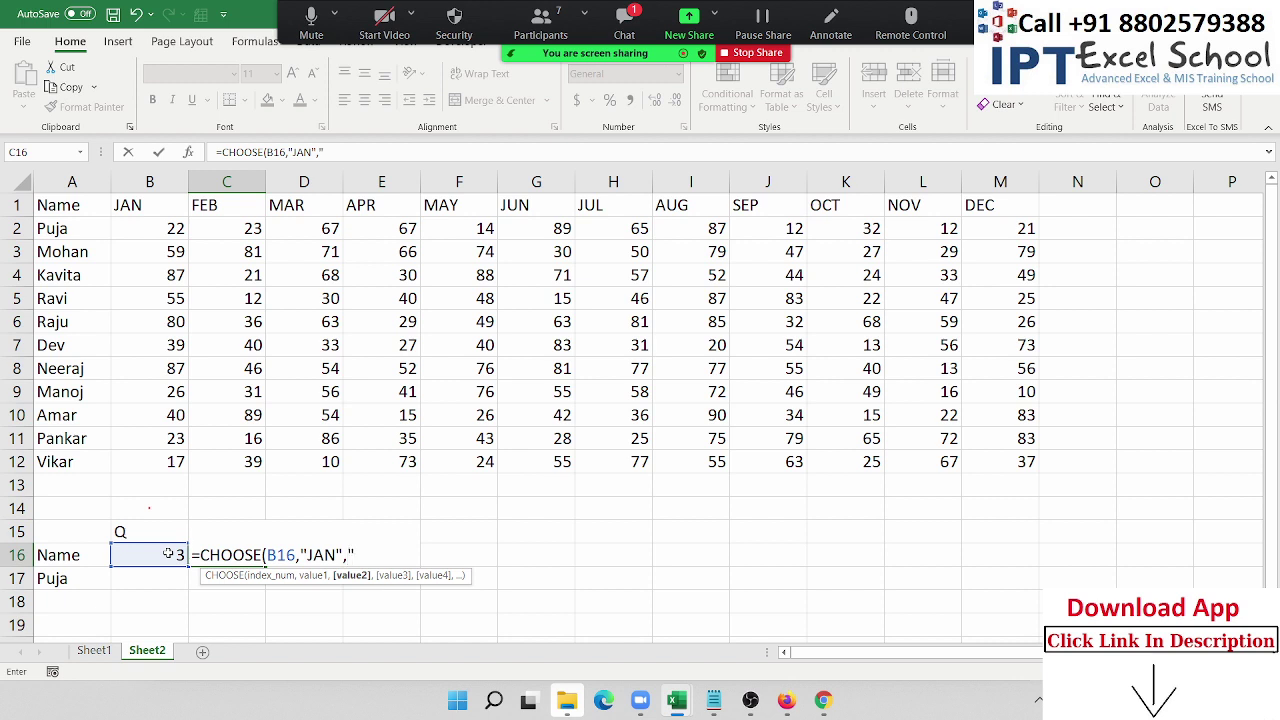
{"action": "type", "text": "A"}
{"action": "key", "text": "BackSpace"}
{"action": "type", "text": "Ap"}
{"action": "type", "text": "r"}
{"action": "type", "text": "\",\""}
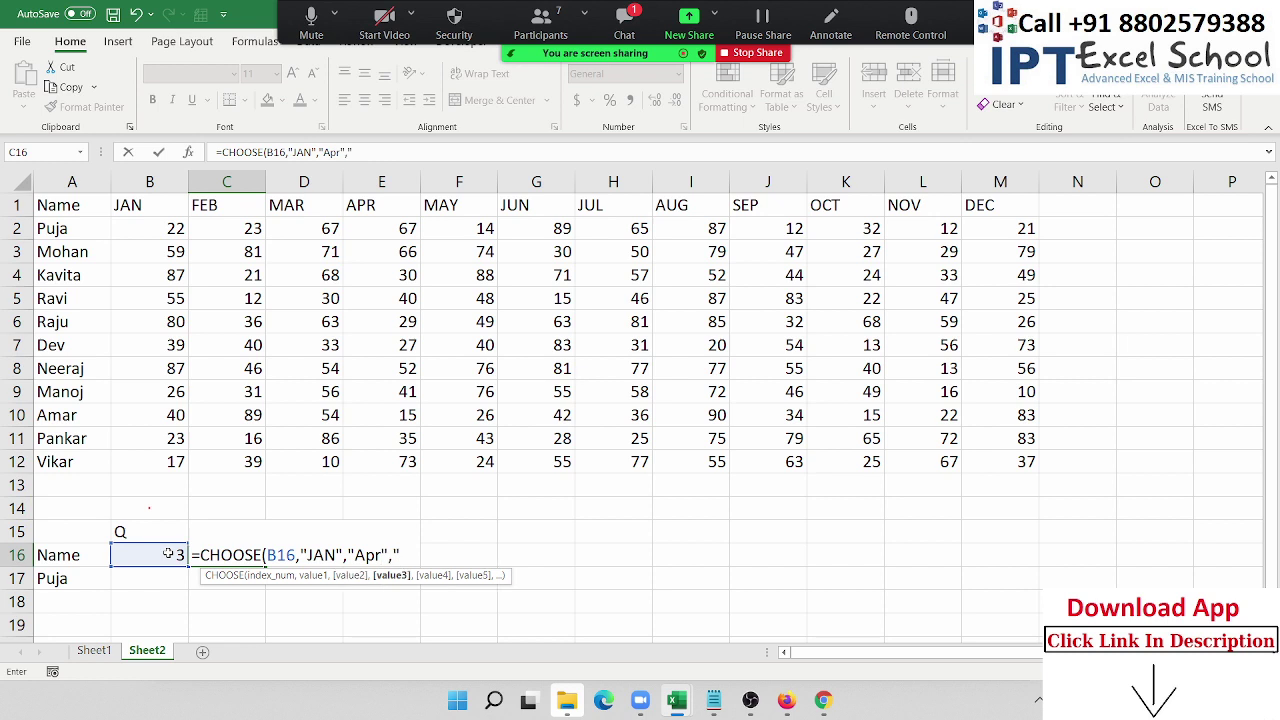
{"action": "type", "text": "Jul\""}
{"action": "type", "text": ","}
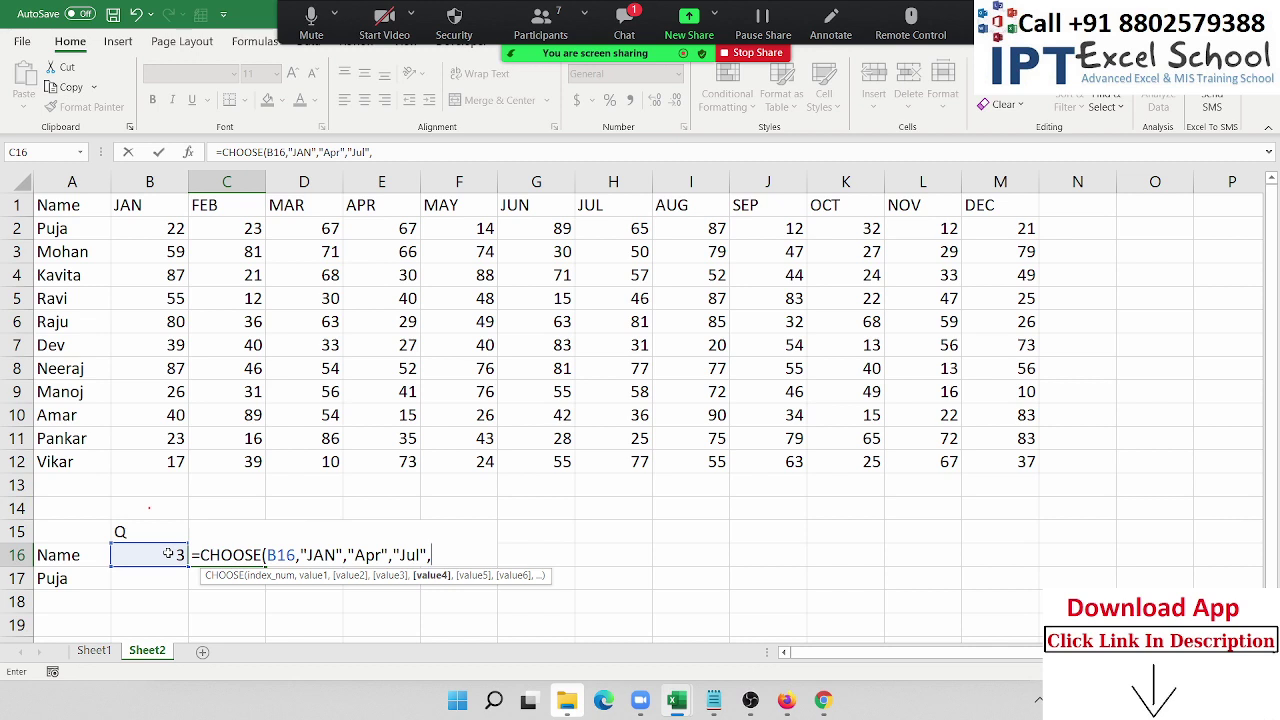
{"action": "type", "text": "\"Oct"}
{"action": "type", "text": "\""}
{"action": "left_click", "coordinate": [323, 552]}
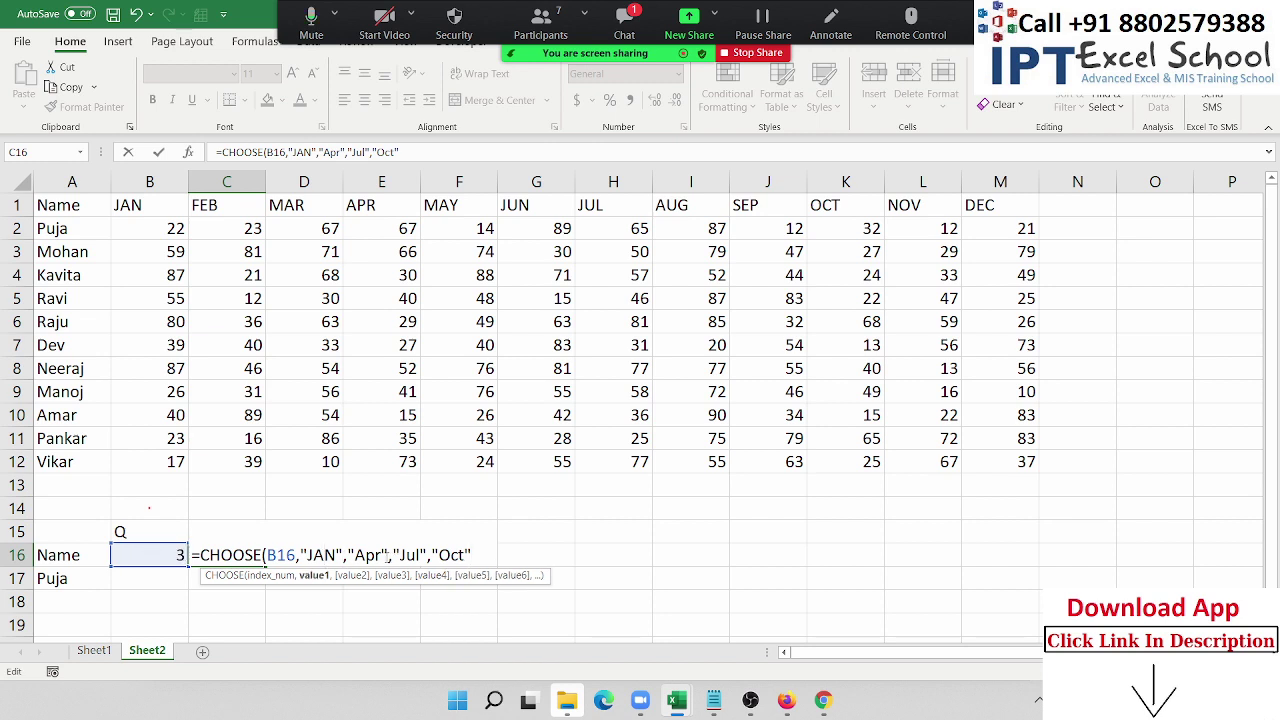
{"action": "left_click", "coordinate": [386, 555]}
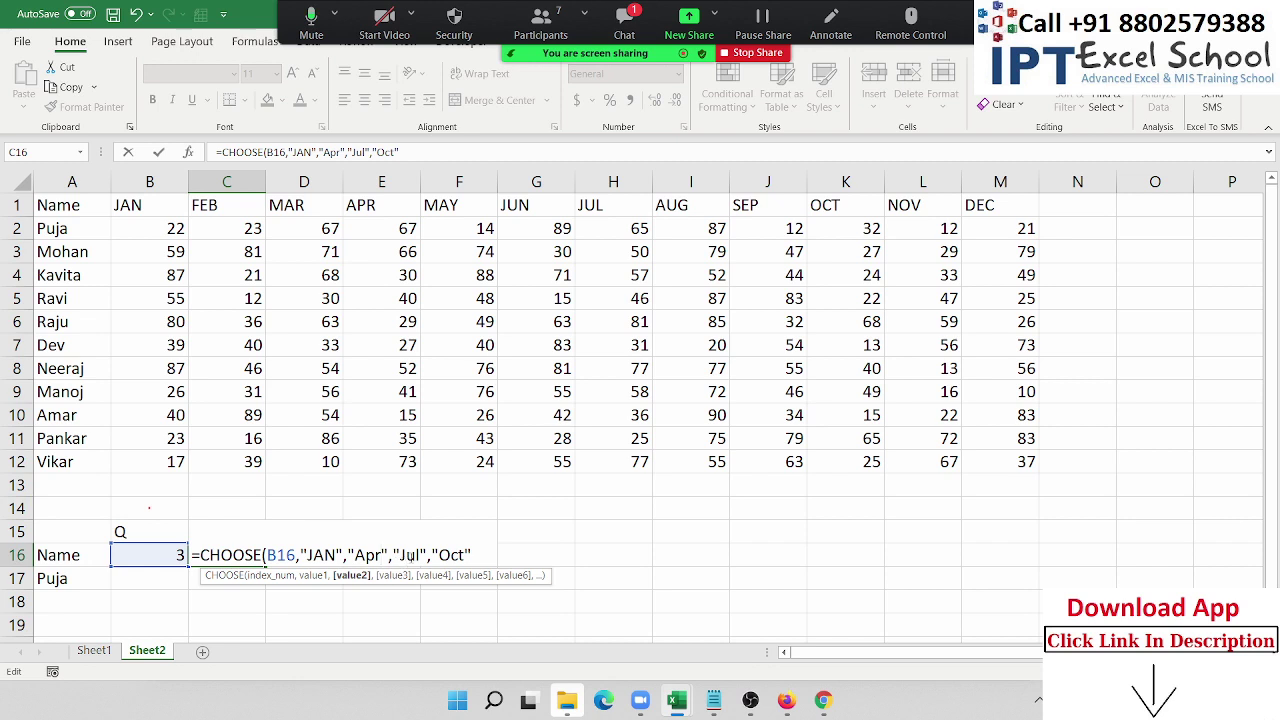
{"action": "key", "text": "Right"}
{"action": "key", "text": "Right"}
{"action": "key", "text": "Right"}
{"action": "left_click", "coordinate": [458, 554]}
{"action": "key", "text": "Return"}
{"action": "key", "text": "Up"}
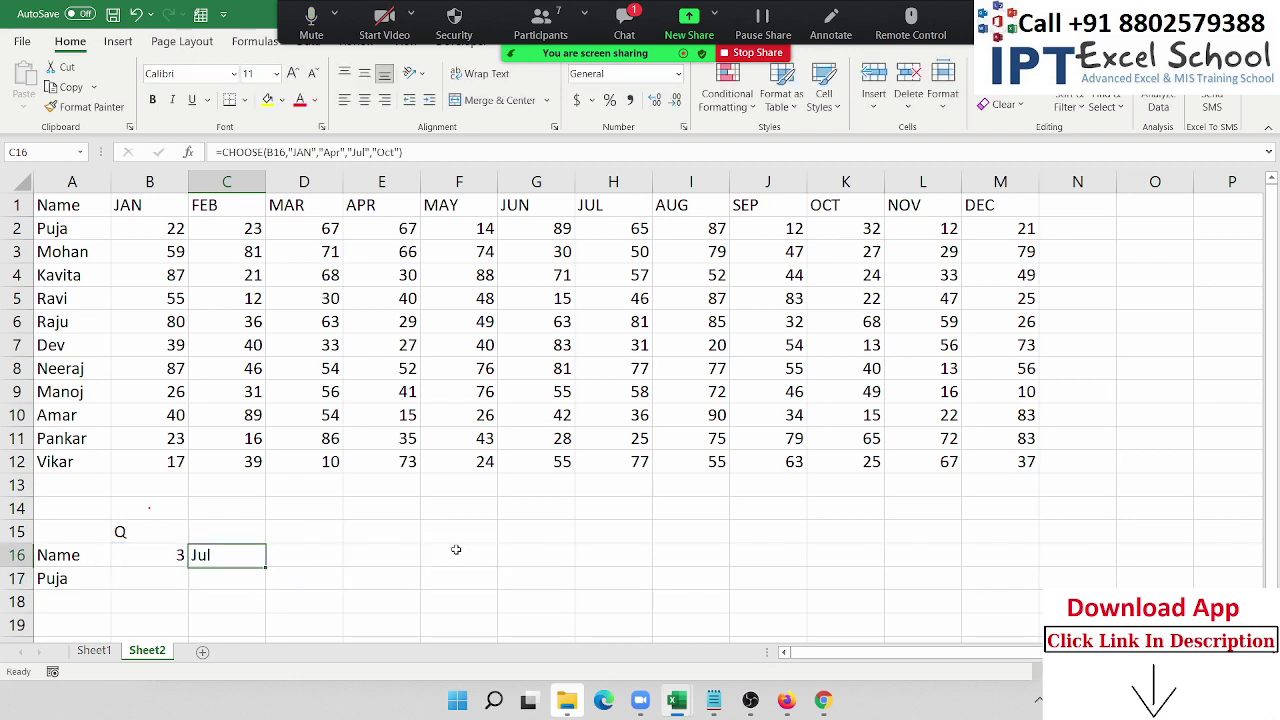
{"action": "key", "text": "Left"}
Step: Test quarter 1 in B16 so C16 shows JAN, then set it to 2 for Apr
{"action": "type", "text": "1"}
{"action": "key", "text": "Return"}
{"action": "key", "text": "Up"}
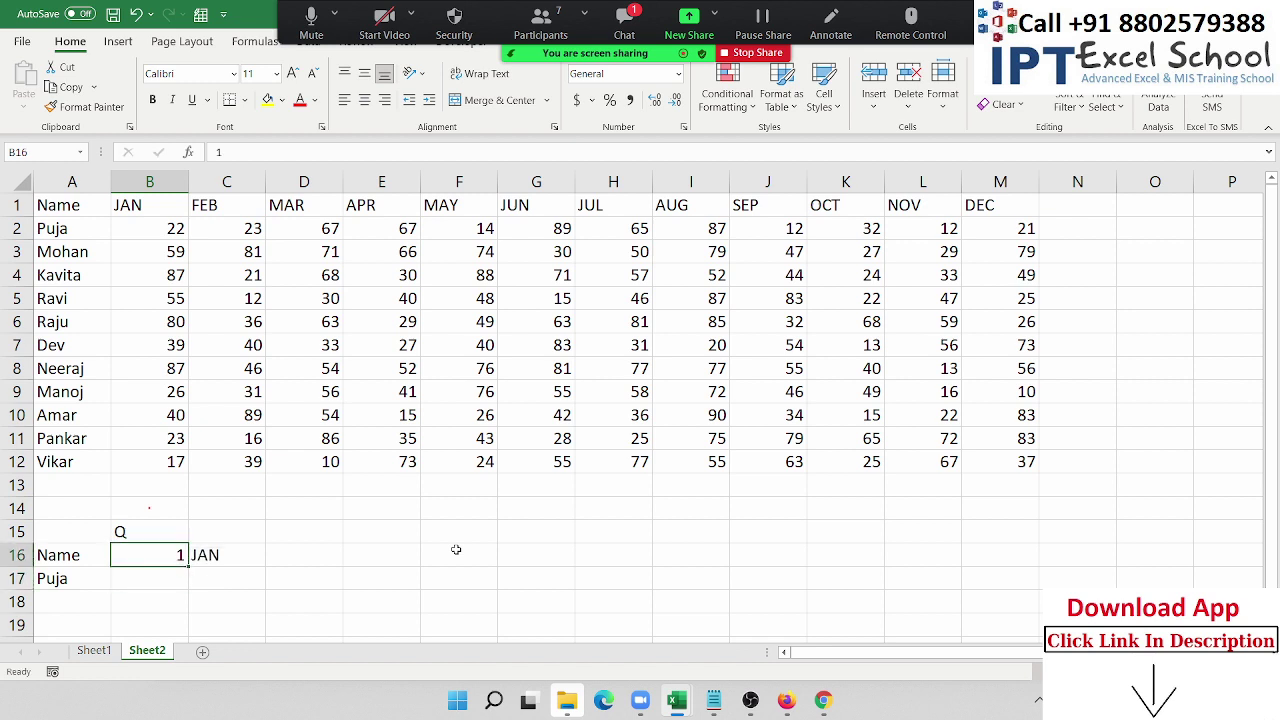
{"action": "type", "text": "2"}
{"action": "key", "text": "Return"}
{"action": "key", "text": "Up"}
{"action": "key", "text": "Right"}
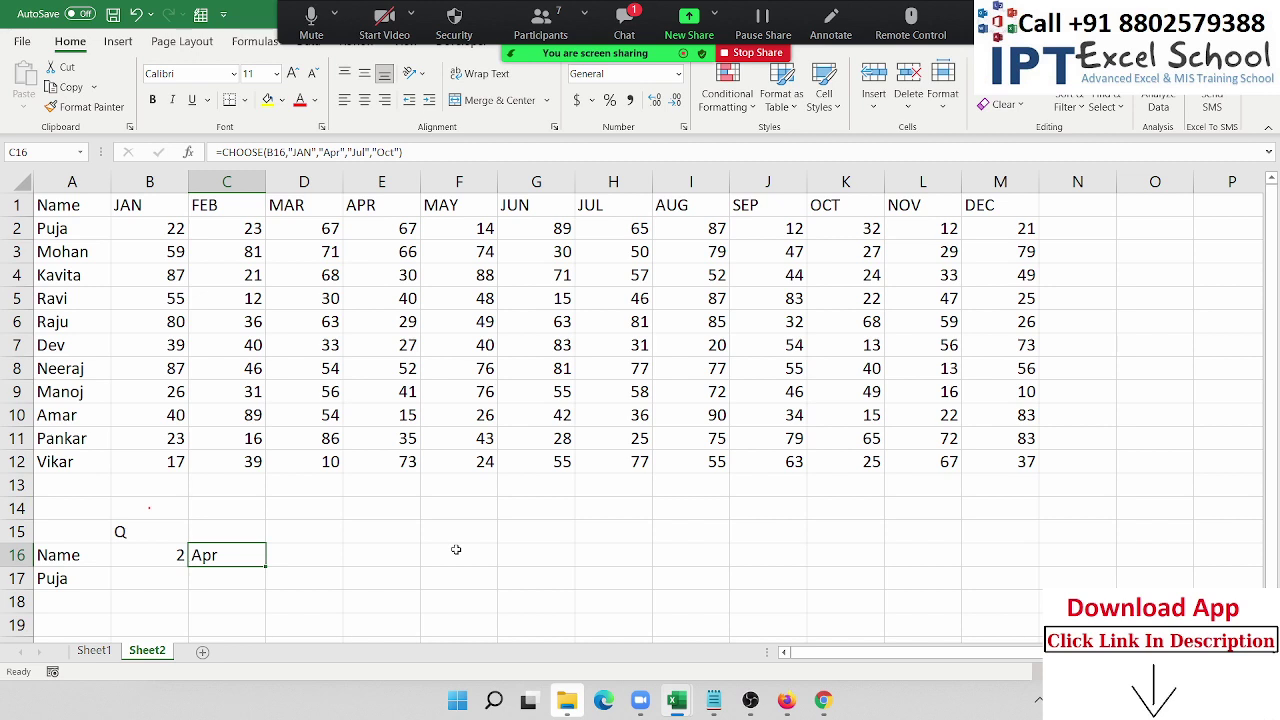
{"action": "key", "text": "Right"}
Step: Enter =MATCH(C16,A1:M1,0) in D16 and reopen it for editing
{"action": "type", "text": "="}
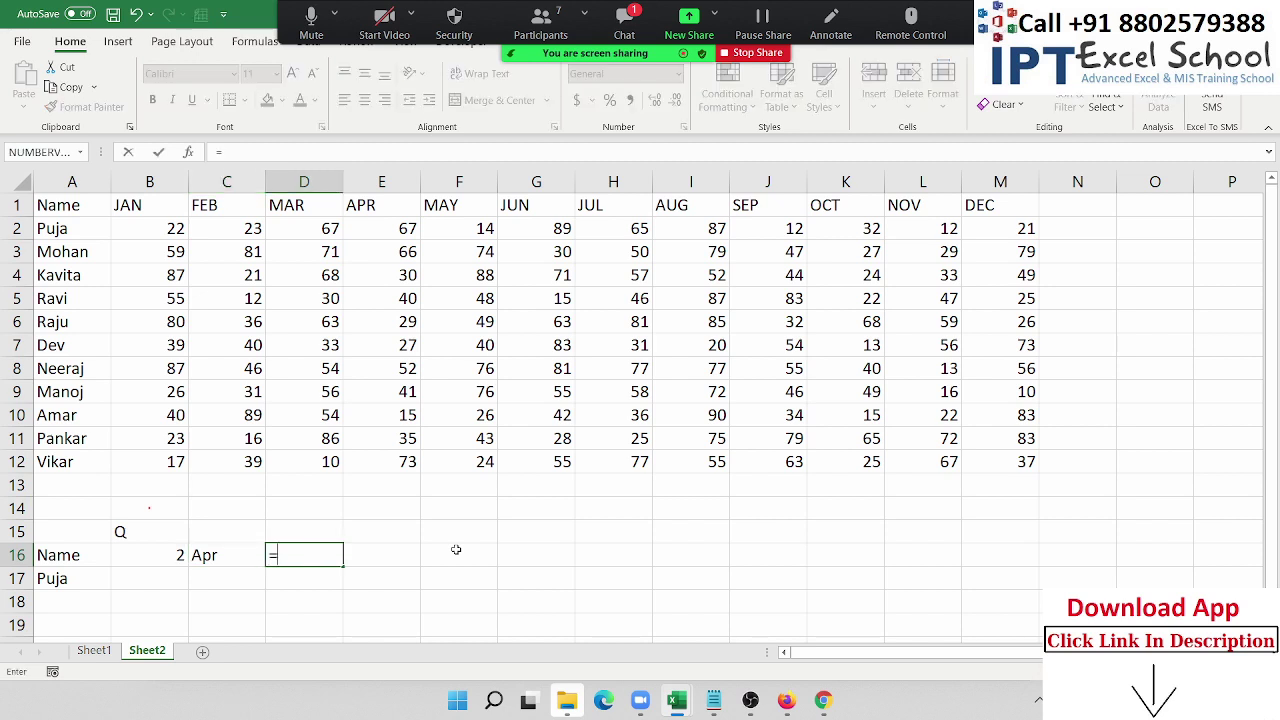
{"action": "type", "text": "ma"}
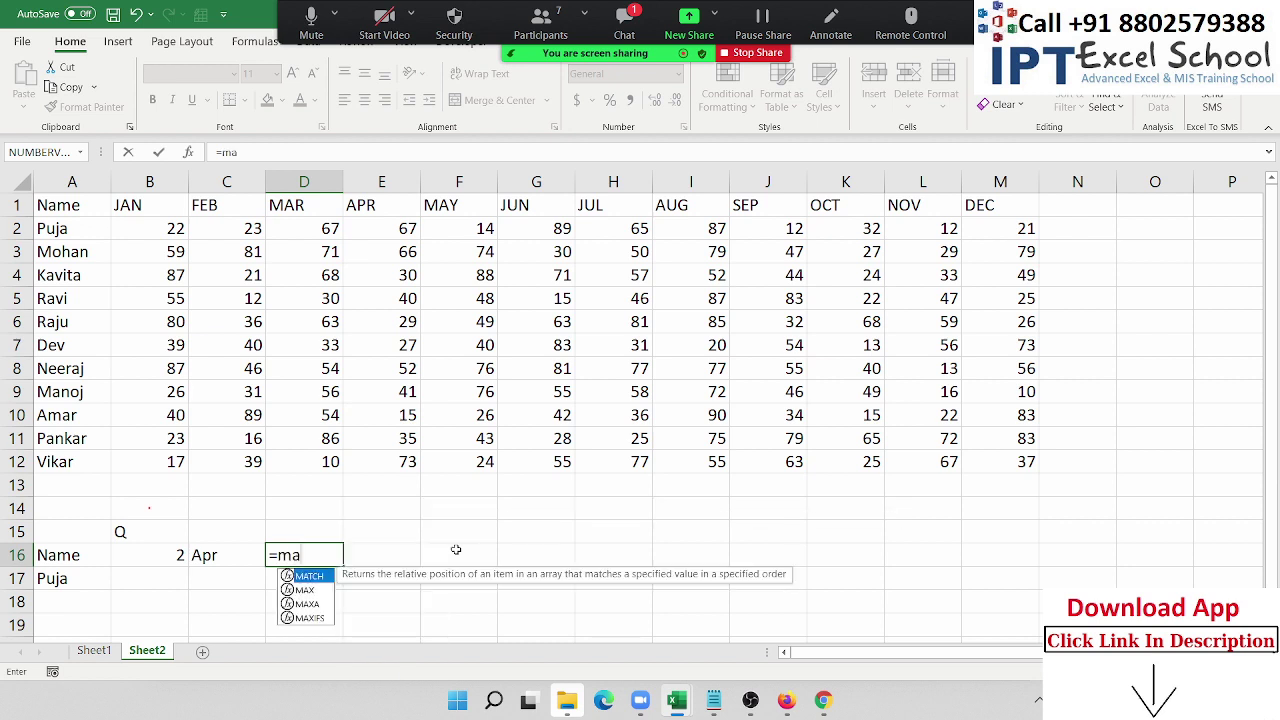
{"action": "type", "text": "t"}
{"action": "key", "text": "Tab"}
{"action": "key", "text": "Left"}
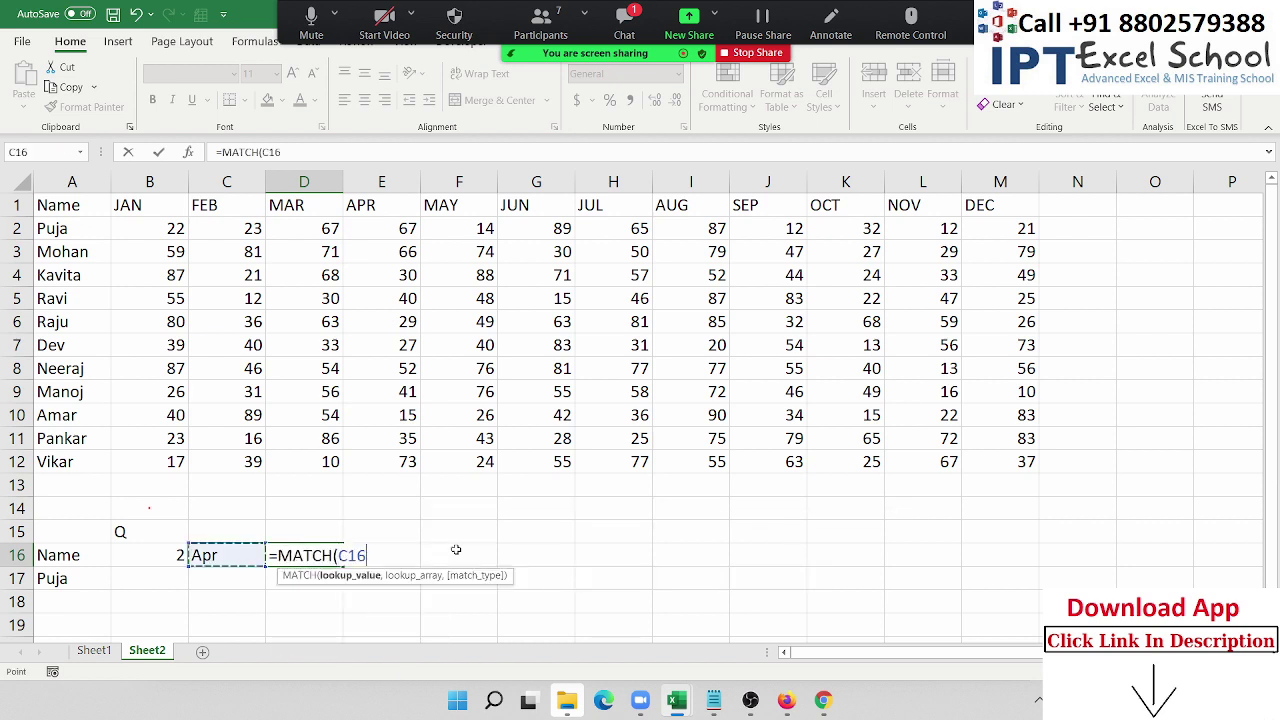
{"action": "type", "text": ","}
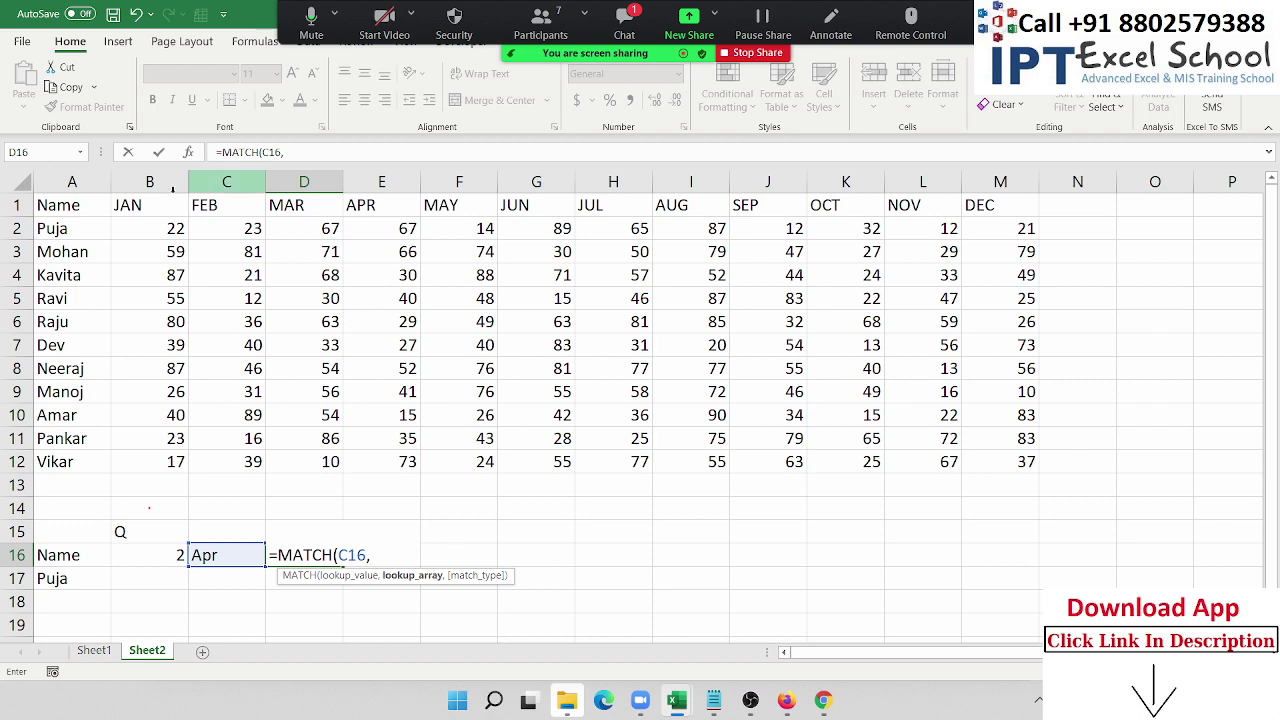
{"action": "left_click_drag", "start_coordinate": [64, 206], "coordinate": [1008, 208]}
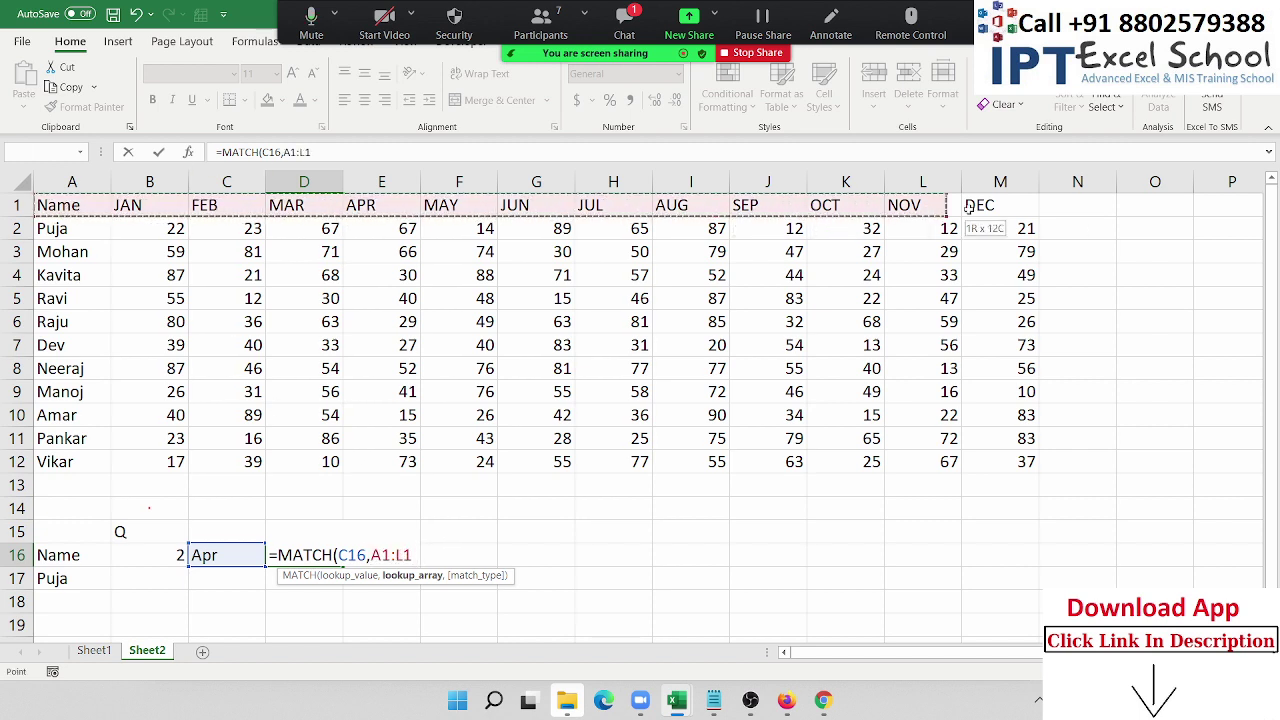
{"action": "type", "text": ","}
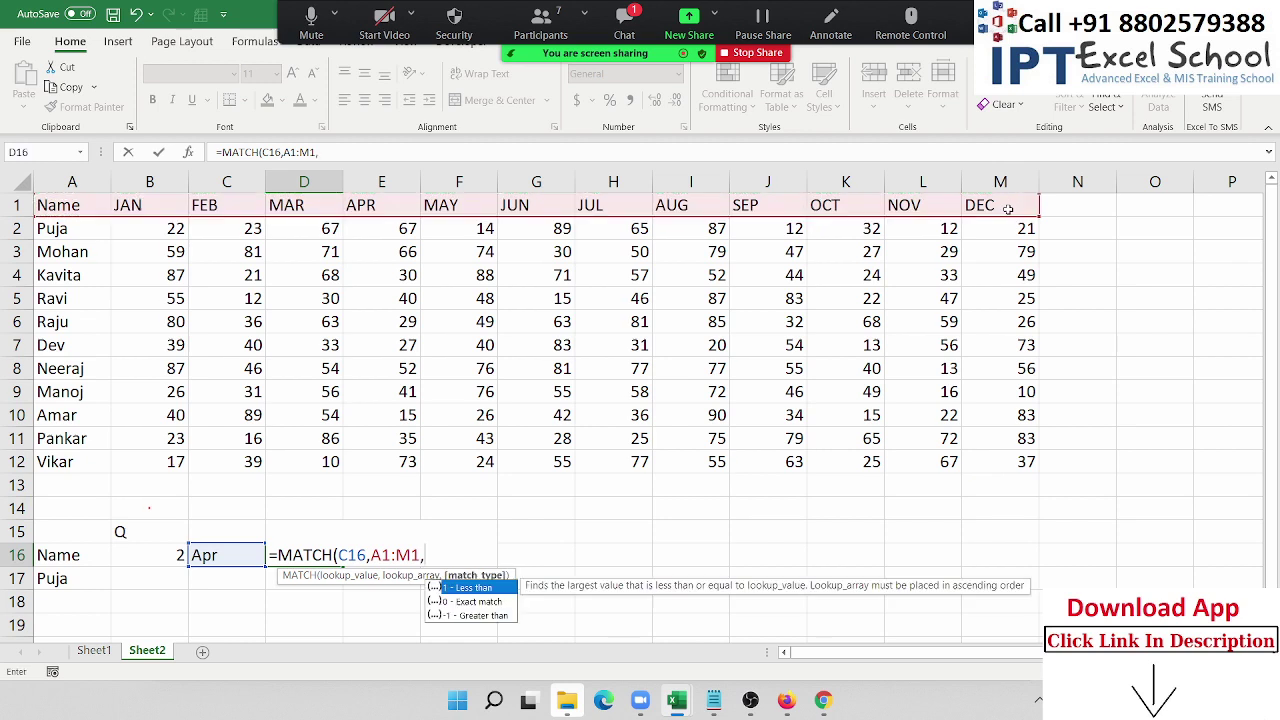
{"action": "type", "text": "0"}
{"action": "key", "text": "Return"}
{"action": "key", "text": "Up"}
{"action": "key", "text": "F2"}
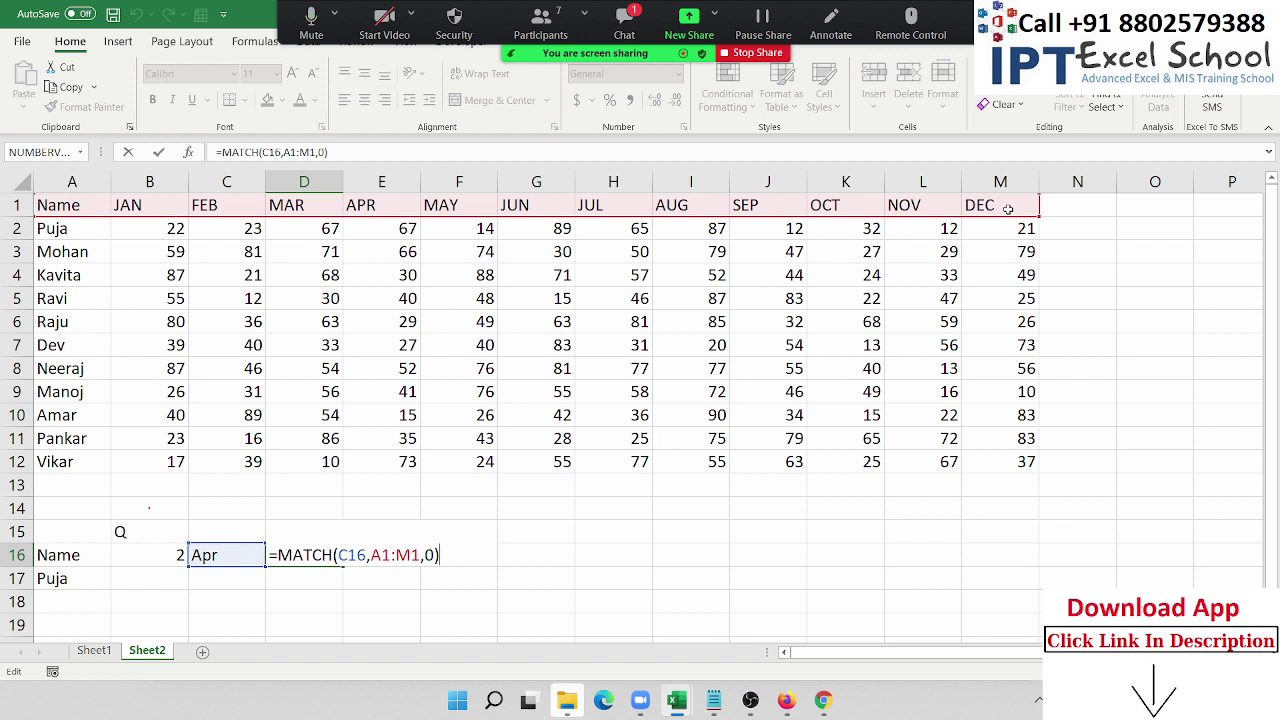
{"action": "left_click", "coordinate": [633, 40]}
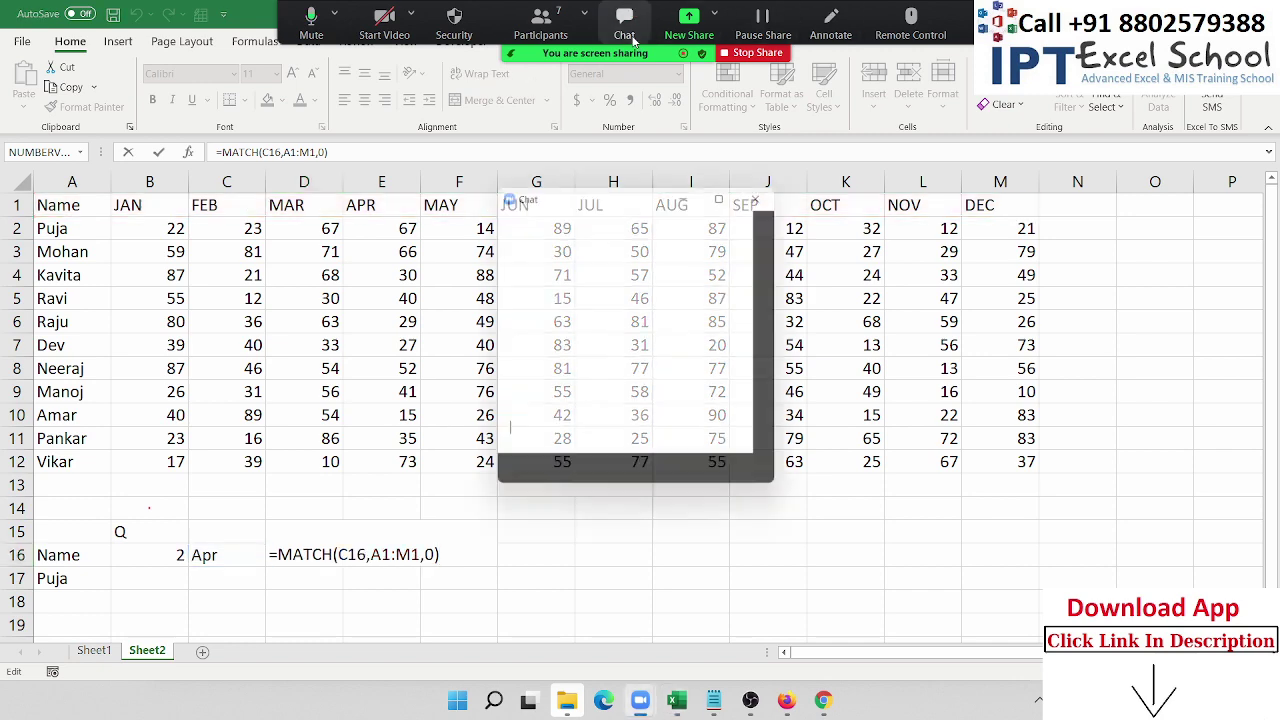
{"action": "key", "text": "alt+h"}
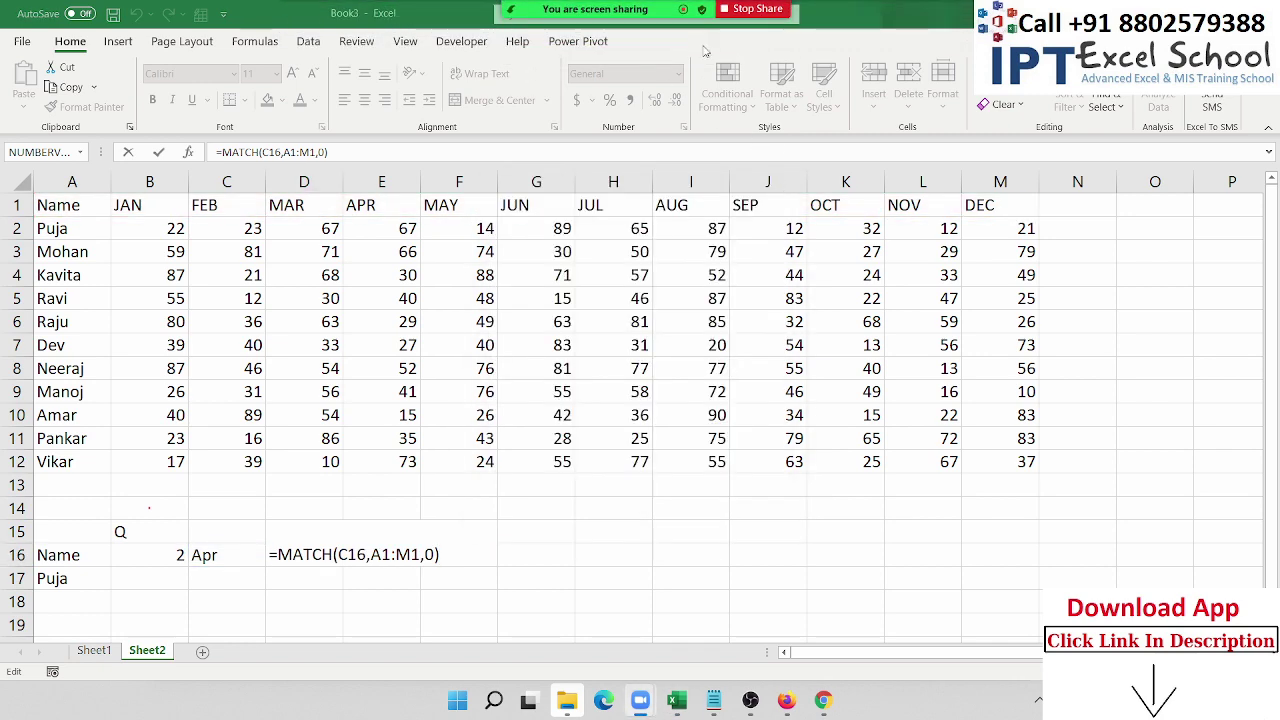
{"action": "left_click", "coordinate": [545, 18]}
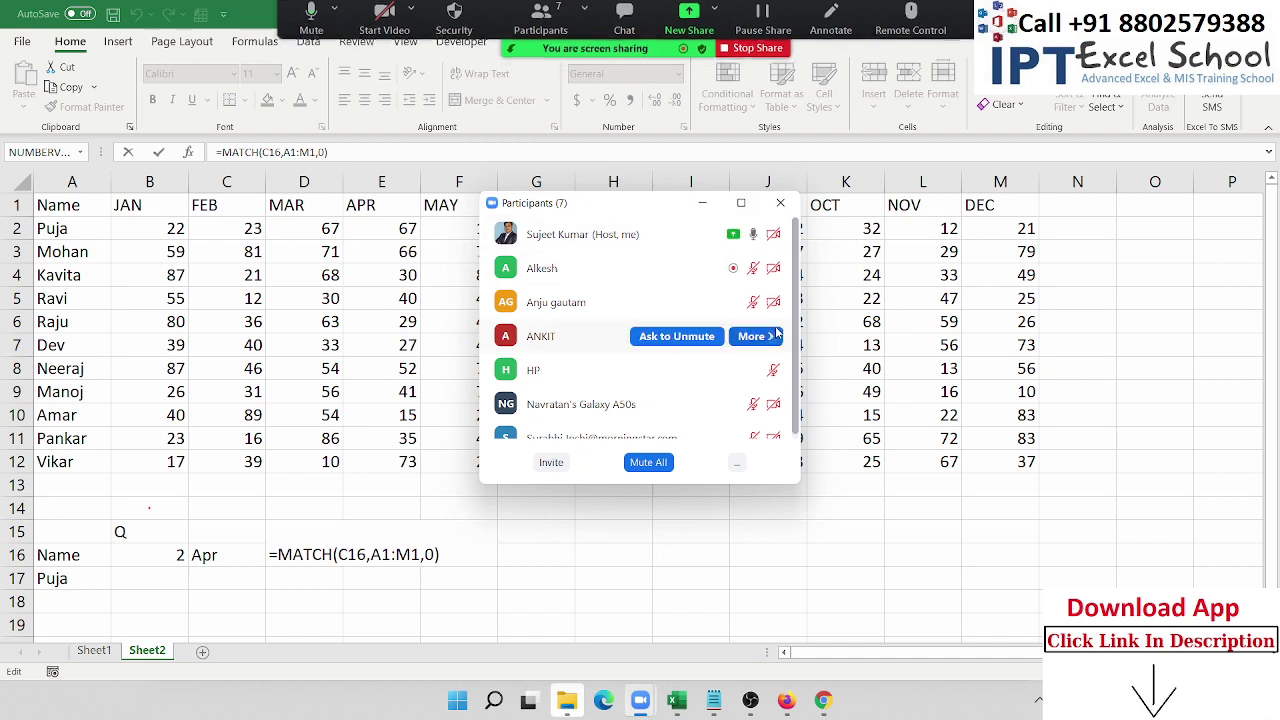
{"action": "scroll", "coordinate": [777, 333], "scroll_direction": "down", "scroll_amount": 1}
{"action": "left_click", "coordinate": [775, 353]}
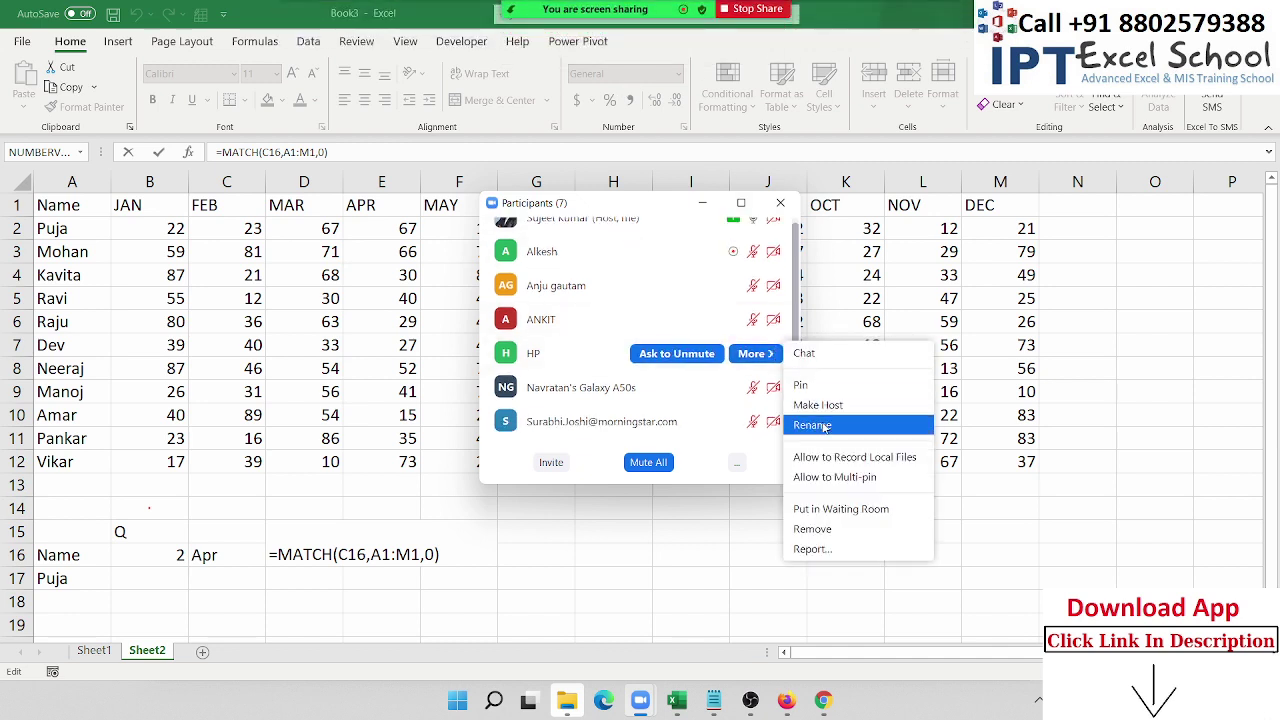
{"action": "left_click", "coordinate": [830, 457]}
{"action": "scroll", "coordinate": [765, 330], "scroll_direction": "down", "scroll_amount": 1}
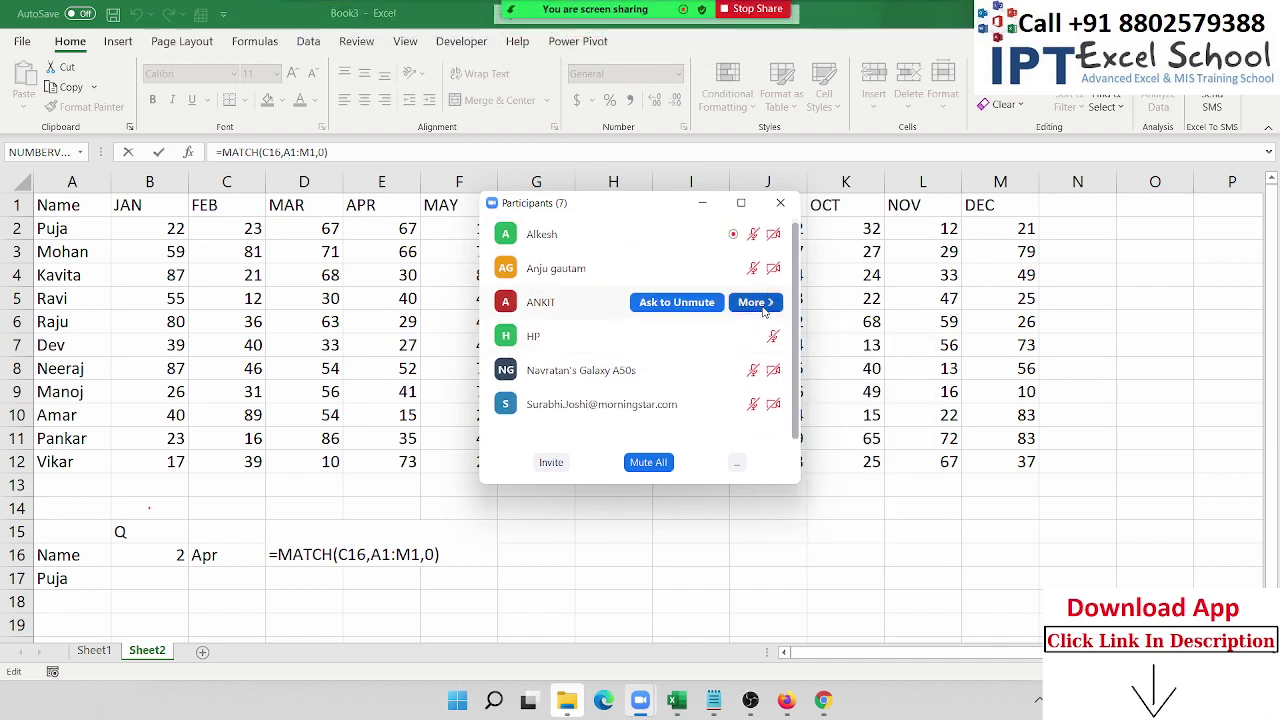
{"action": "left_click", "coordinate": [758, 303]}
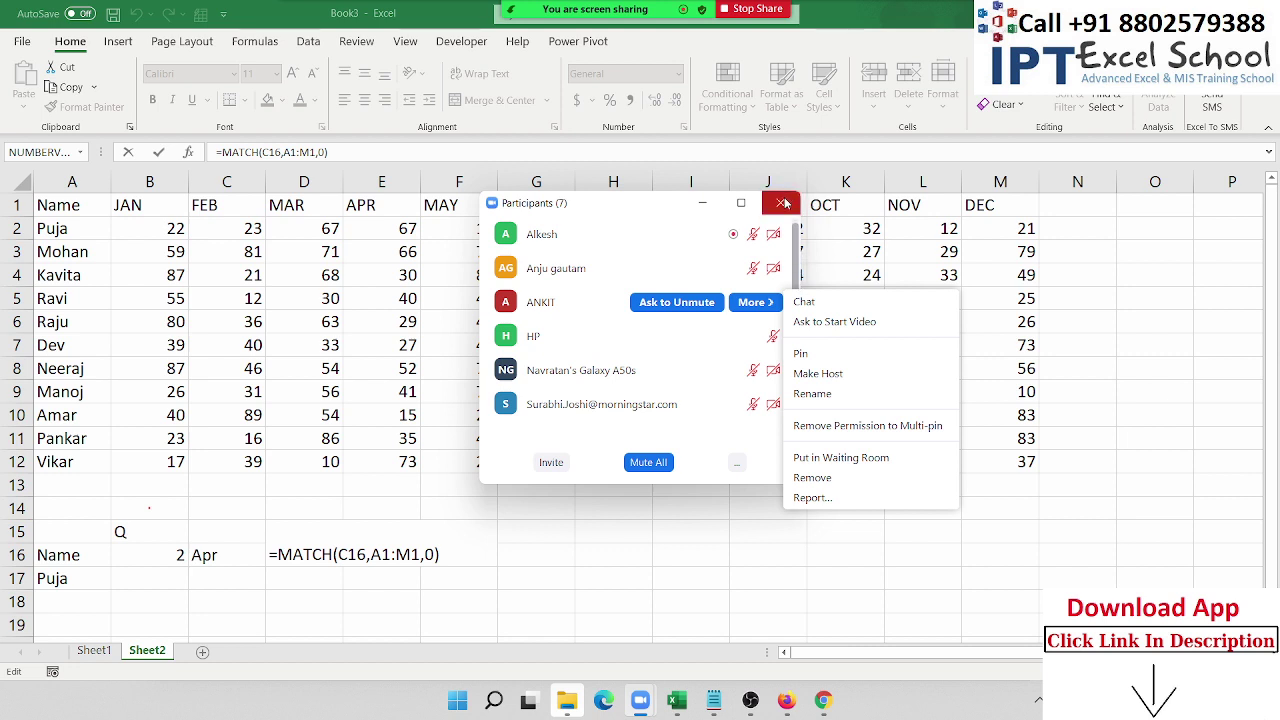
{"action": "left_click", "coordinate": [772, 268]}
{"action": "left_click", "coordinate": [772, 268]}
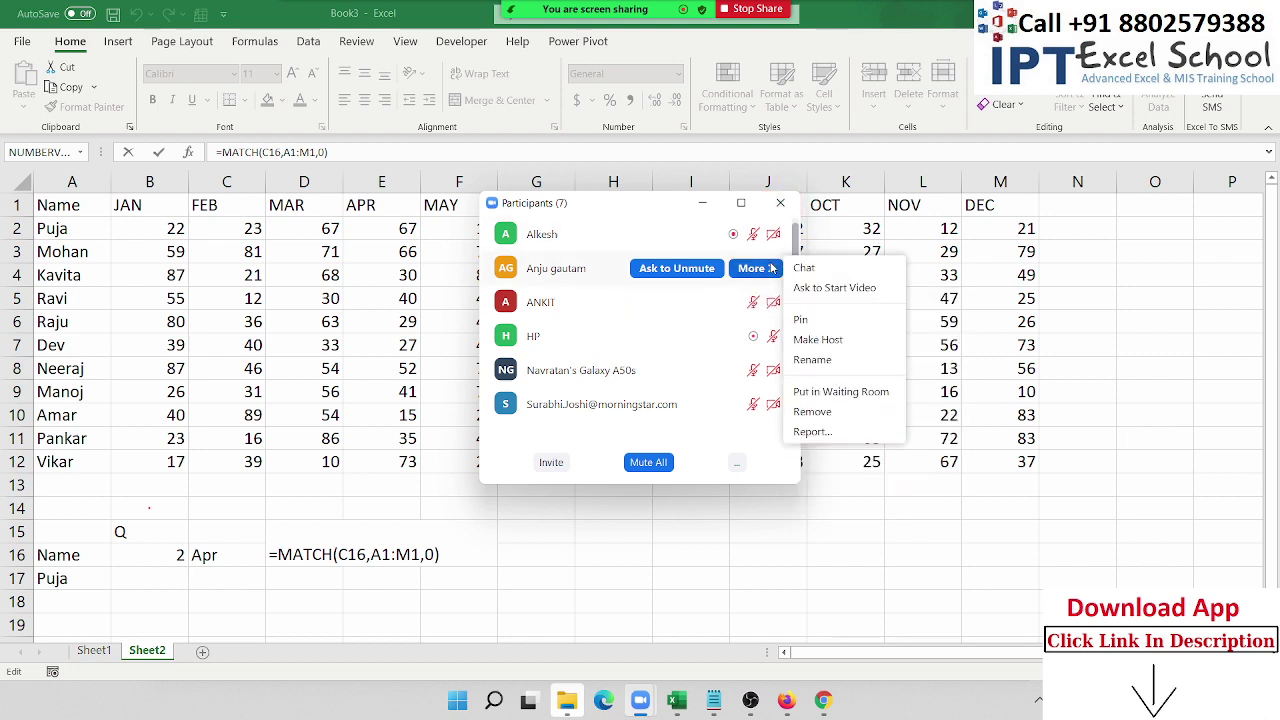
{"action": "left_click", "coordinate": [779, 205]}
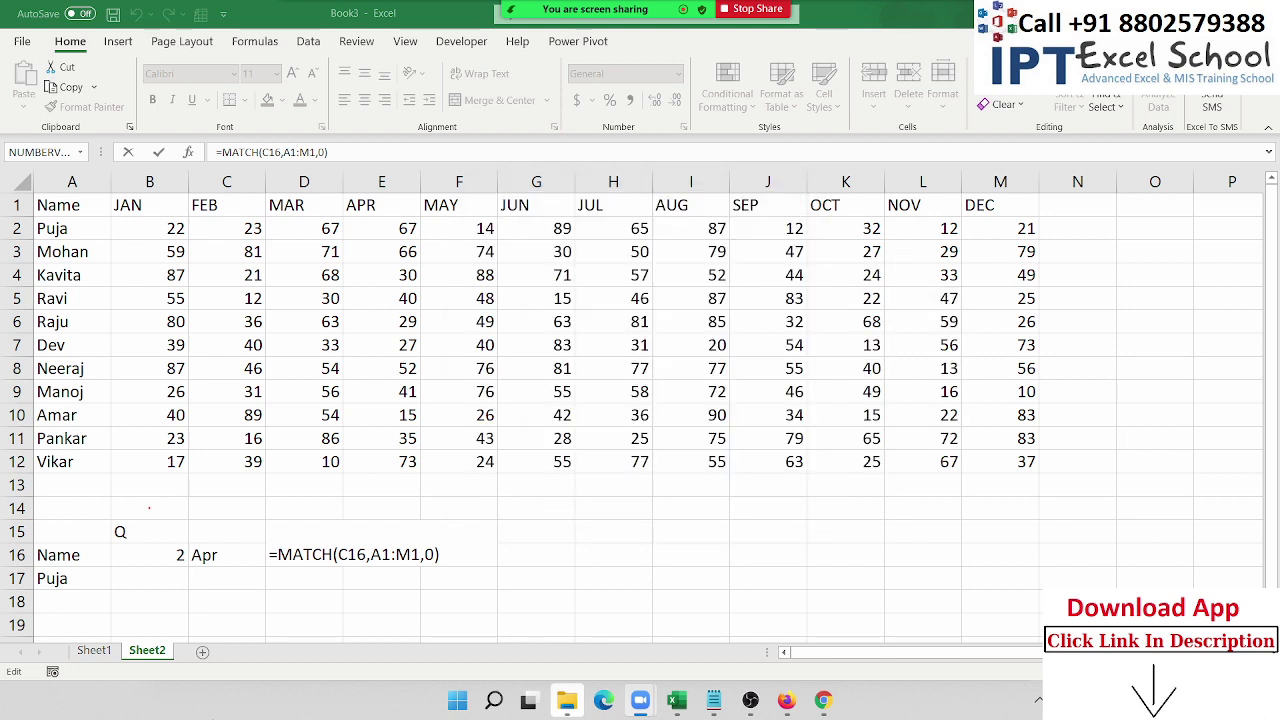
{"action": "left_click", "coordinate": [304, 555]}
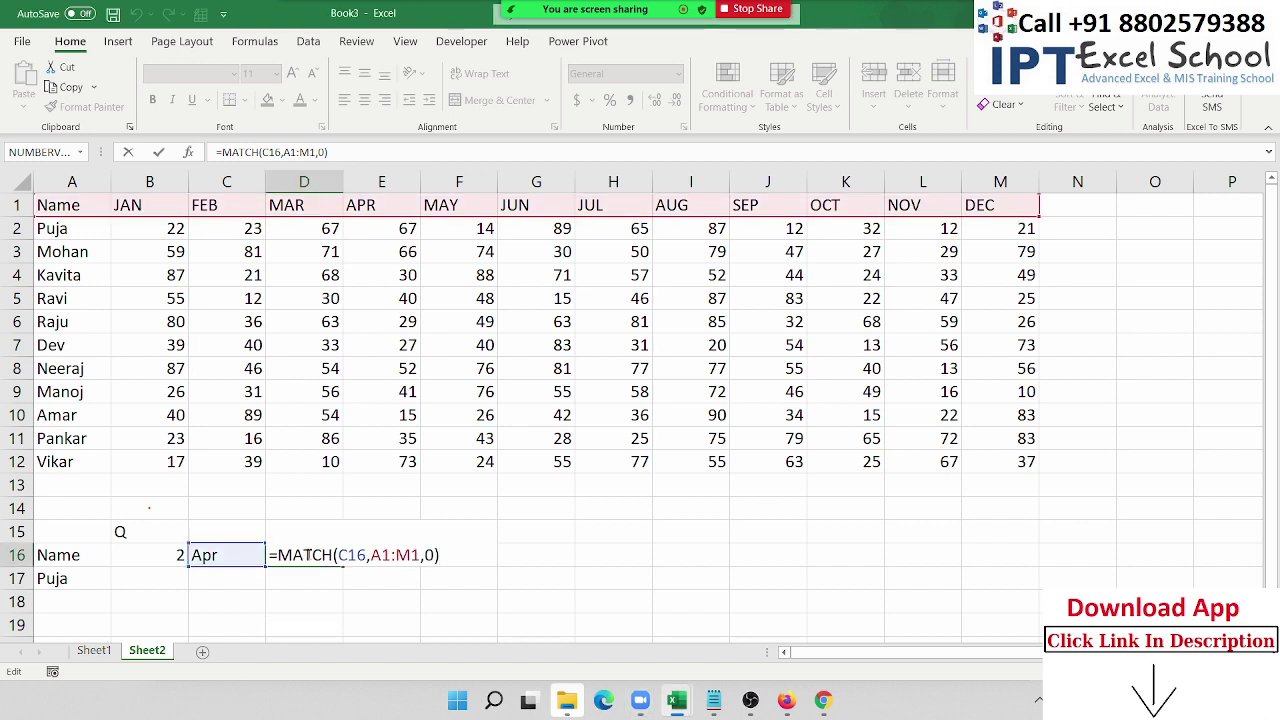
Step: Commit the MATCH formula so D16 shows Apr's header position 5
{"action": "key", "text": "Return"}
{"action": "left_click", "coordinate": [311, 554]}
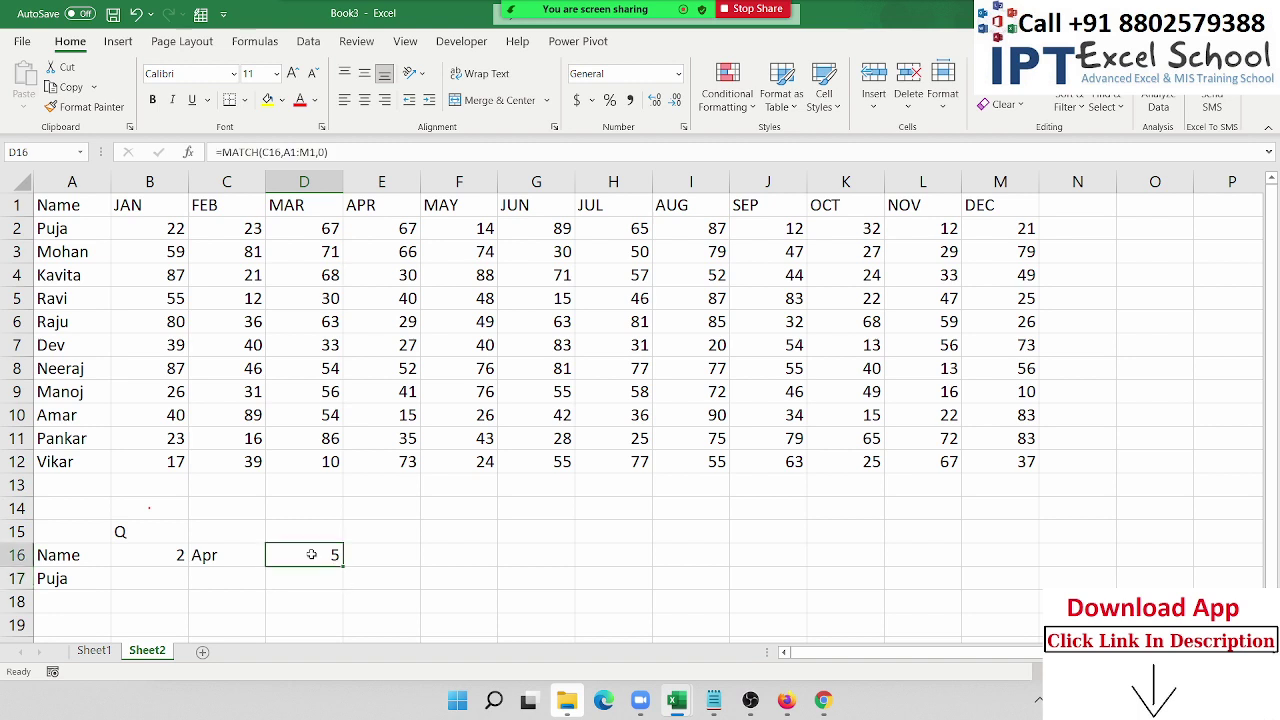
{"action": "key", "text": "Left"}
{"action": "key", "text": "Left"}
{"action": "key", "text": "Left"}
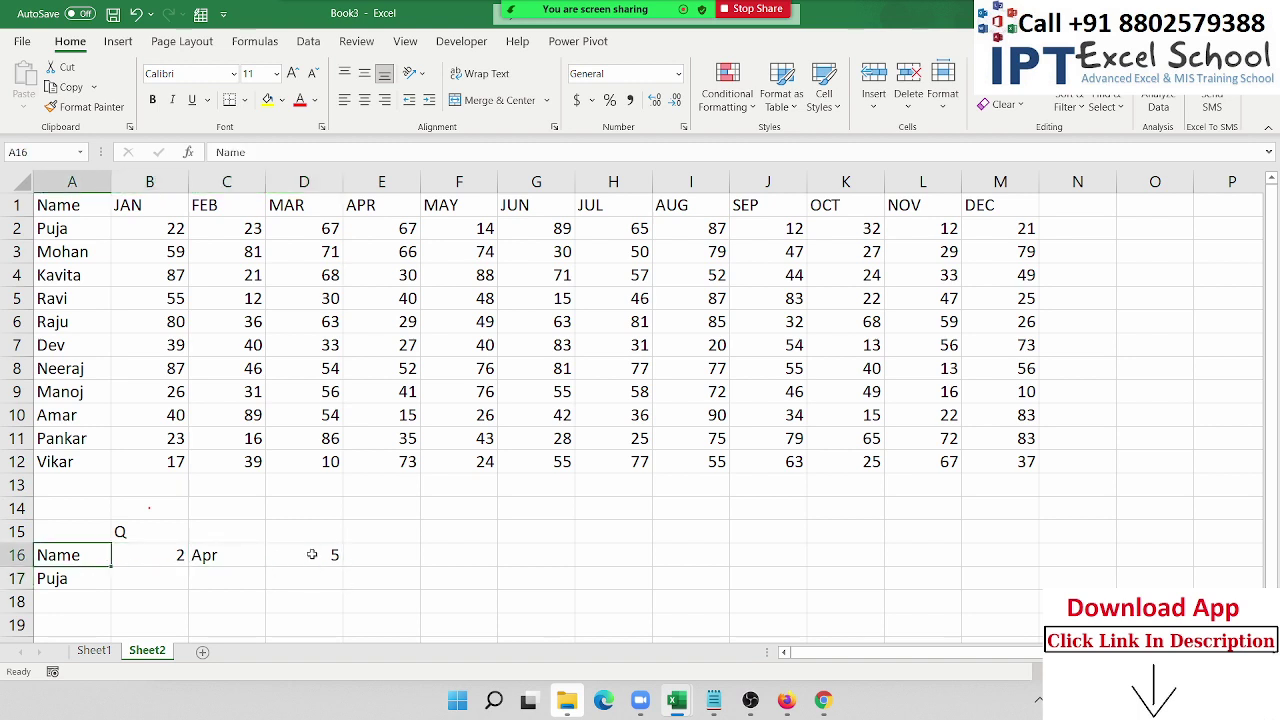
{"action": "key", "text": "Right"}
{"action": "key", "text": "Right"}
{"action": "key", "text": "Right"}
{"action": "key", "text": "Right"}
{"action": "key", "text": "Left"}
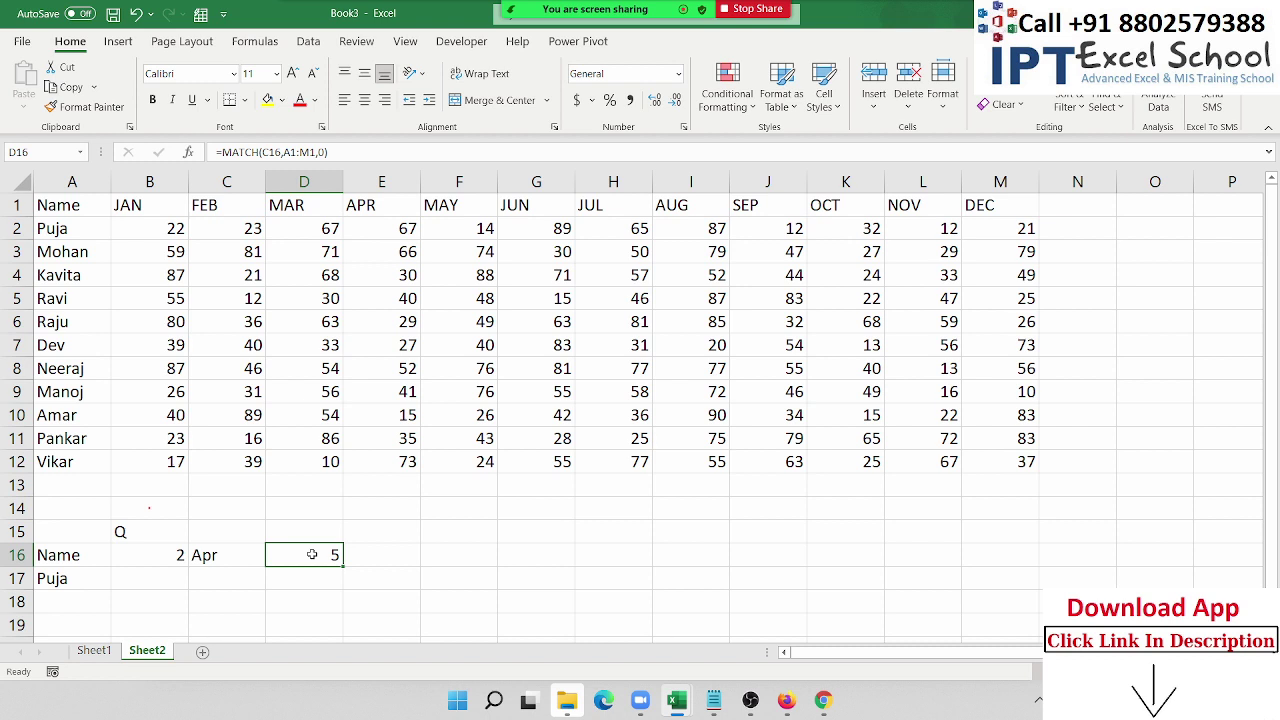
Step: Enter =D16+2 in E16 to get the quarter's last column, 7
{"action": "key", "text": "Right"}
{"action": "type", "text": "="}
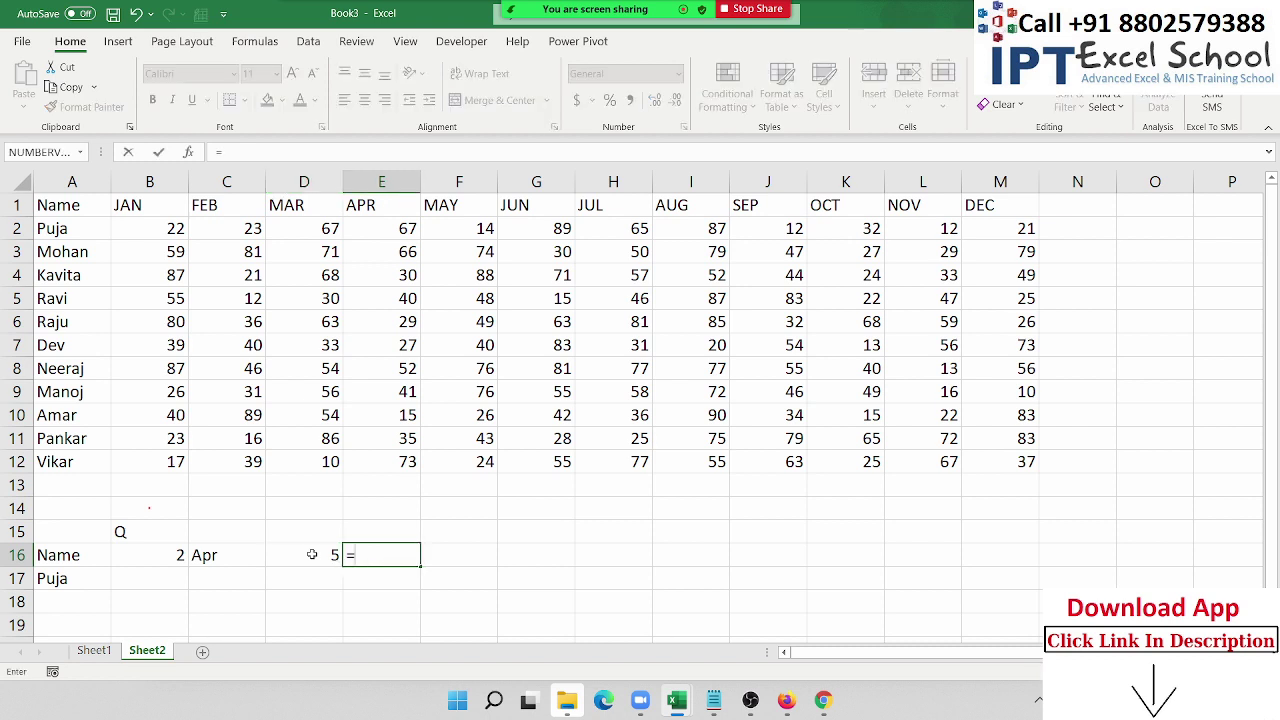
{"action": "key", "text": "Left"}
{"action": "type", "text": "+2"}
{"action": "key", "text": "Return"}
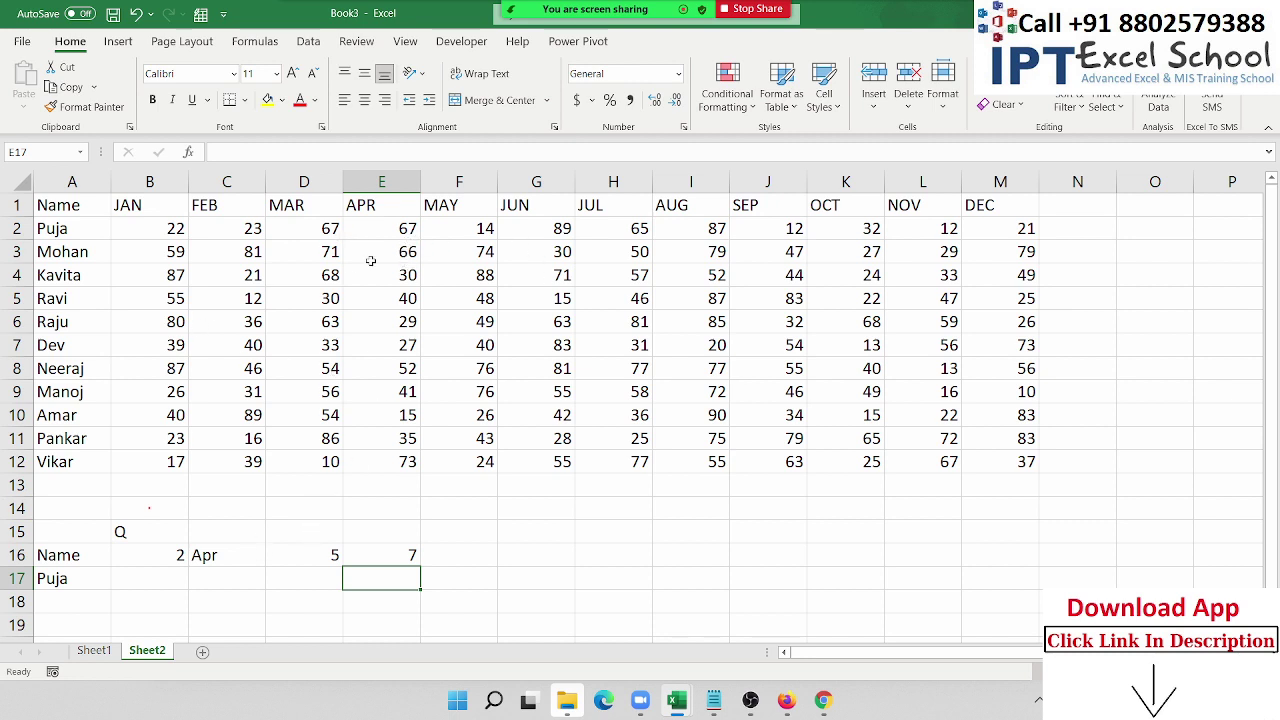
{"action": "left_click_drag", "start_coordinate": [368, 224], "coordinate": [509, 226]}
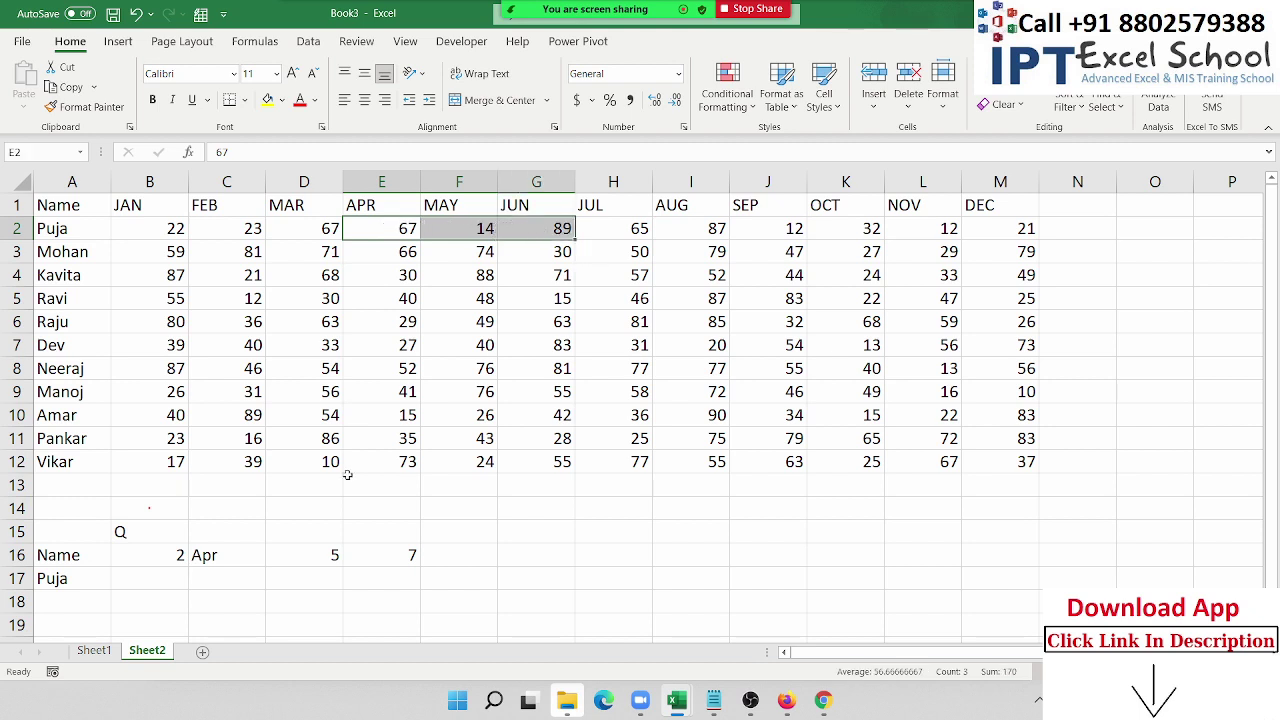
{"action": "left_click", "coordinate": [151, 582]}
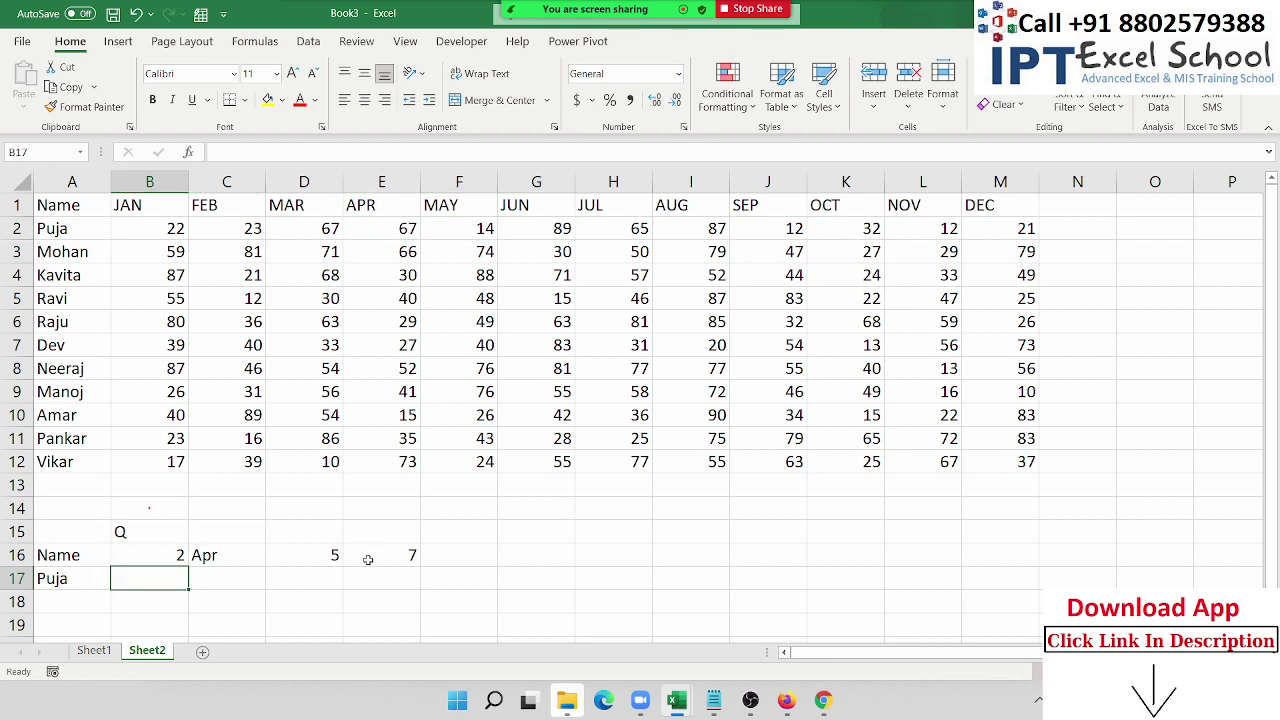
Step: Enter =MATCH(A17,A1:A12,0) in B17 so it returns Puja's row number 2
{"action": "type", "text": "=MATCH("}
{"action": "key", "text": "Left"}
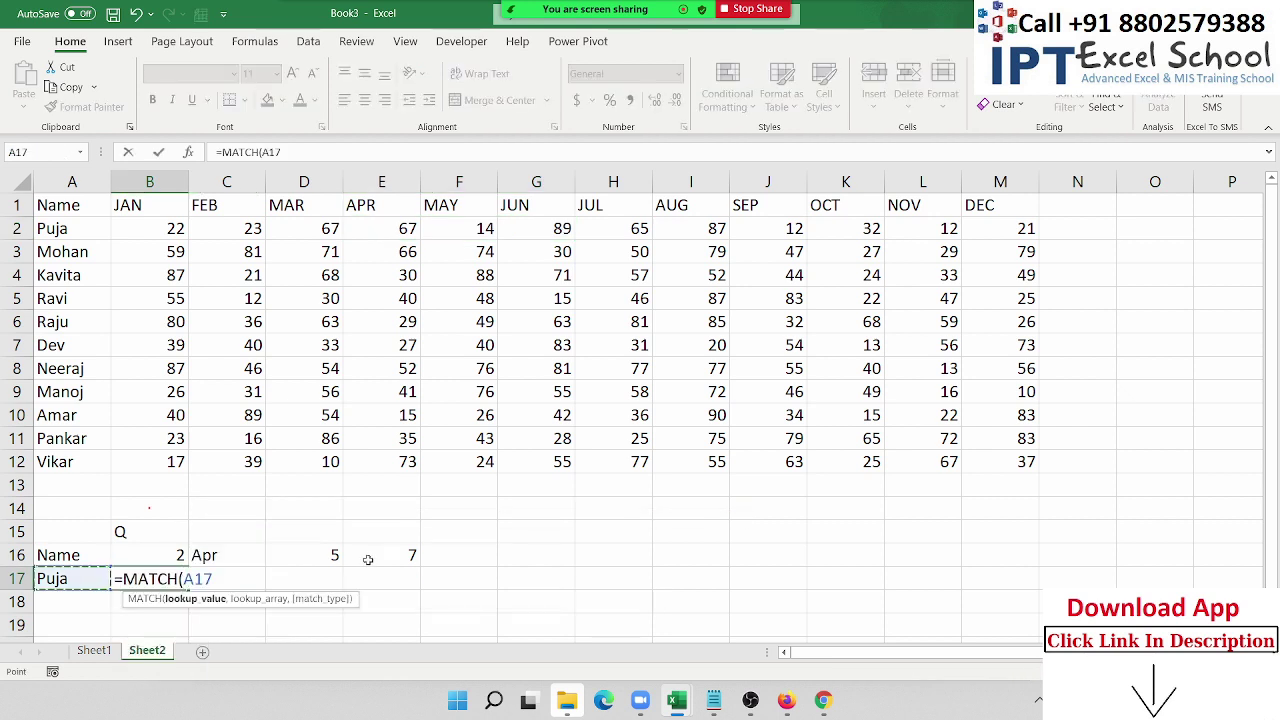
{"action": "type", "text": ","}
{"action": "left_click_drag", "start_coordinate": [88, 461], "coordinate": [87, 184]}
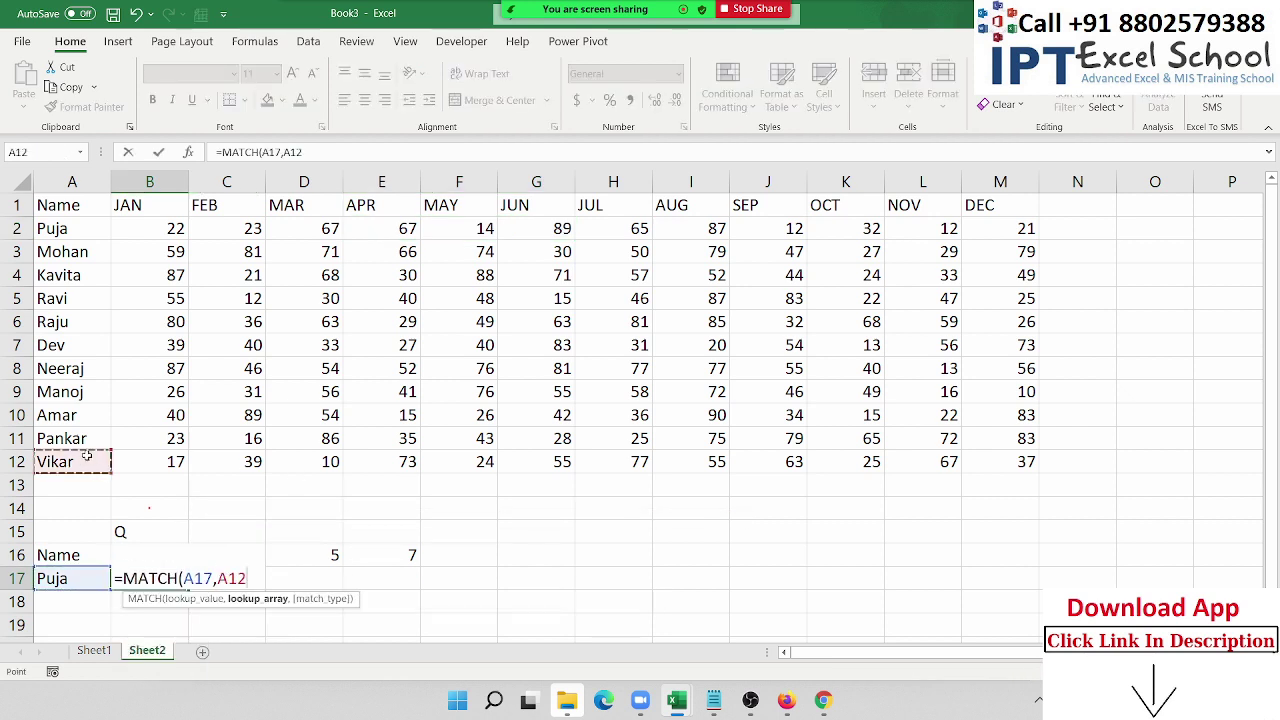
{"action": "type", "text": ":A12,"}
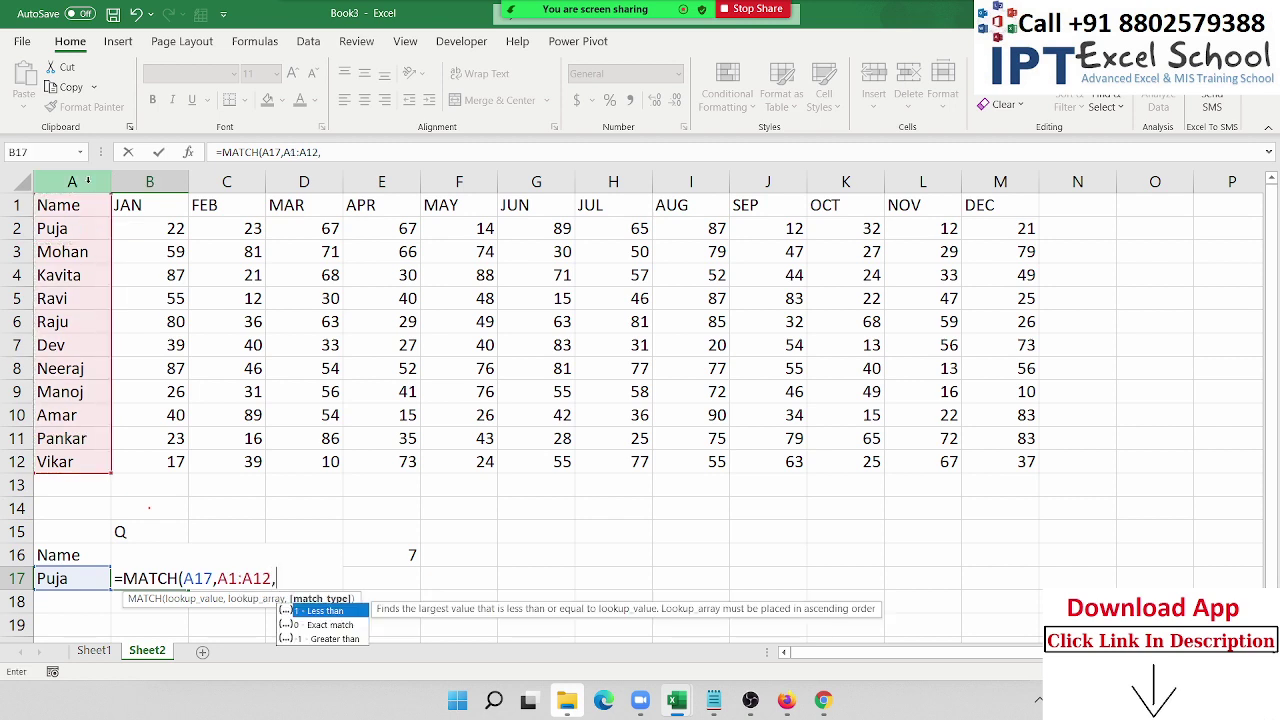
{"action": "type", "text": "0"}
{"action": "key", "text": "Return"}
Step: In C17 enter an ADDRESS formula using B17 and D16, returning the start address $E$2
{"action": "key", "text": "Up"}
{"action": "key", "text": "Right"}
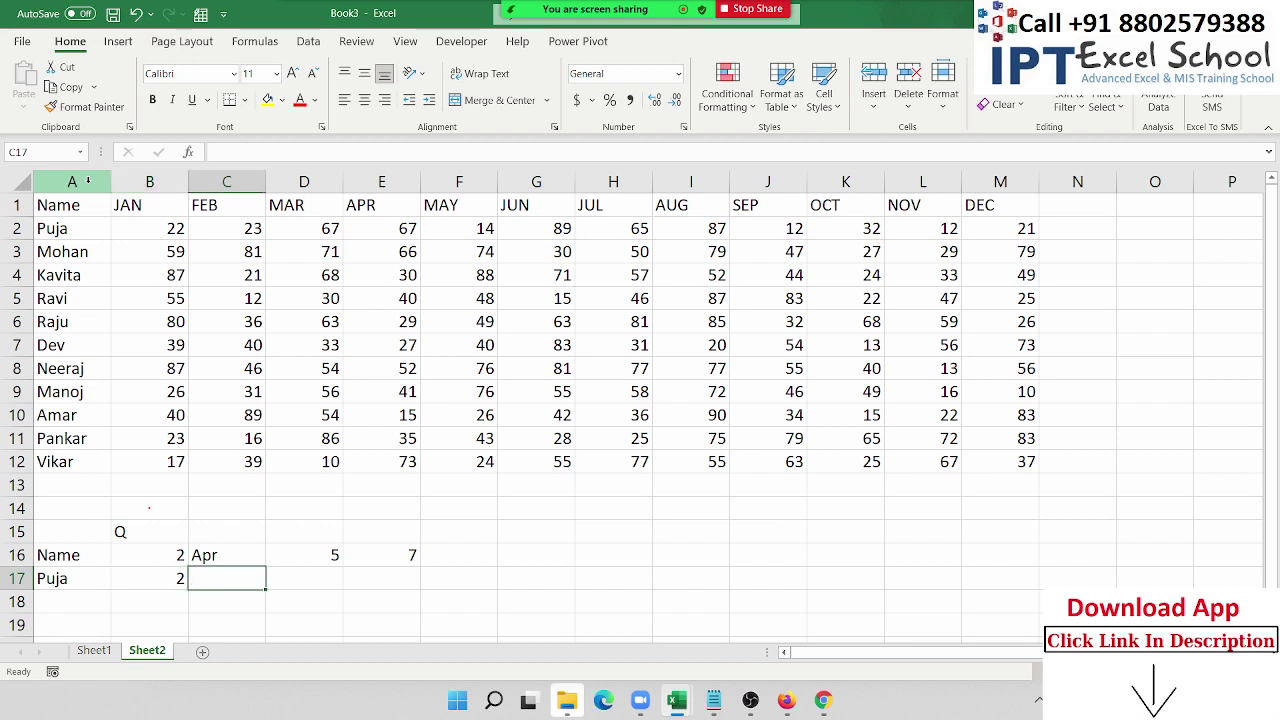
{"action": "type", "text": "=ad"}
{"action": "key", "text": "Tab"}
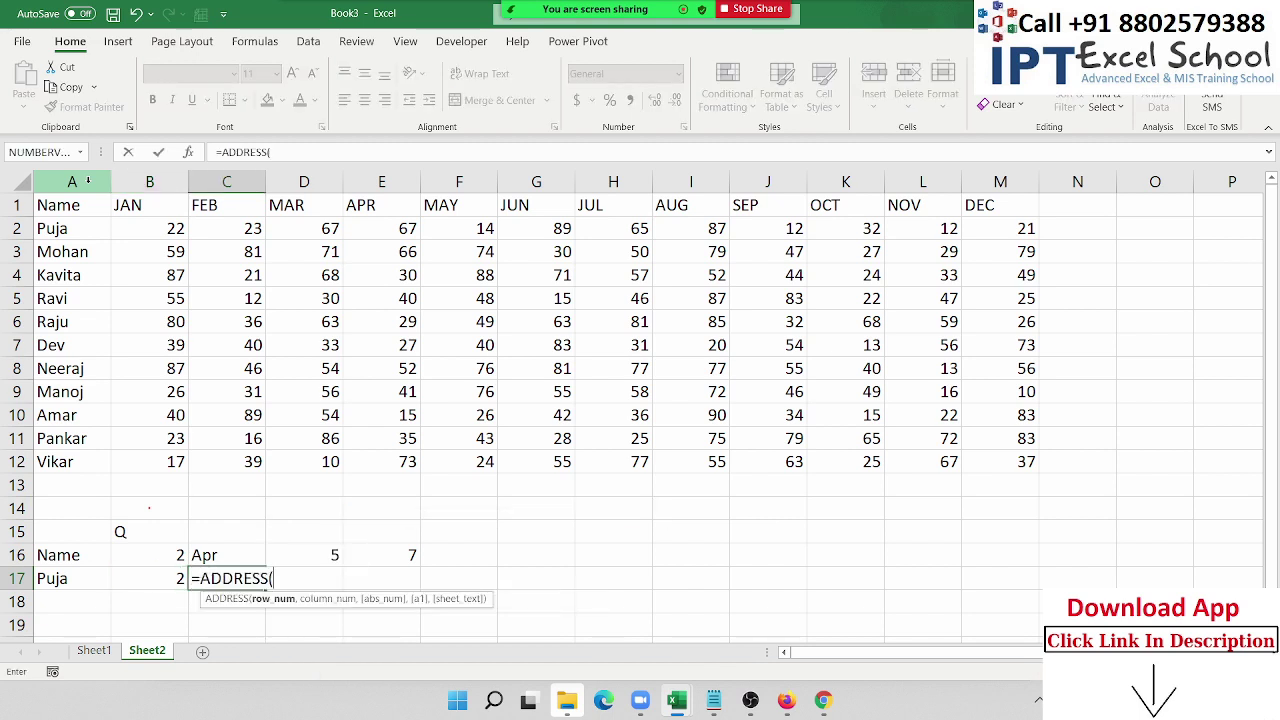
{"action": "key", "text": "Left"}
{"action": "type", "text": ","}
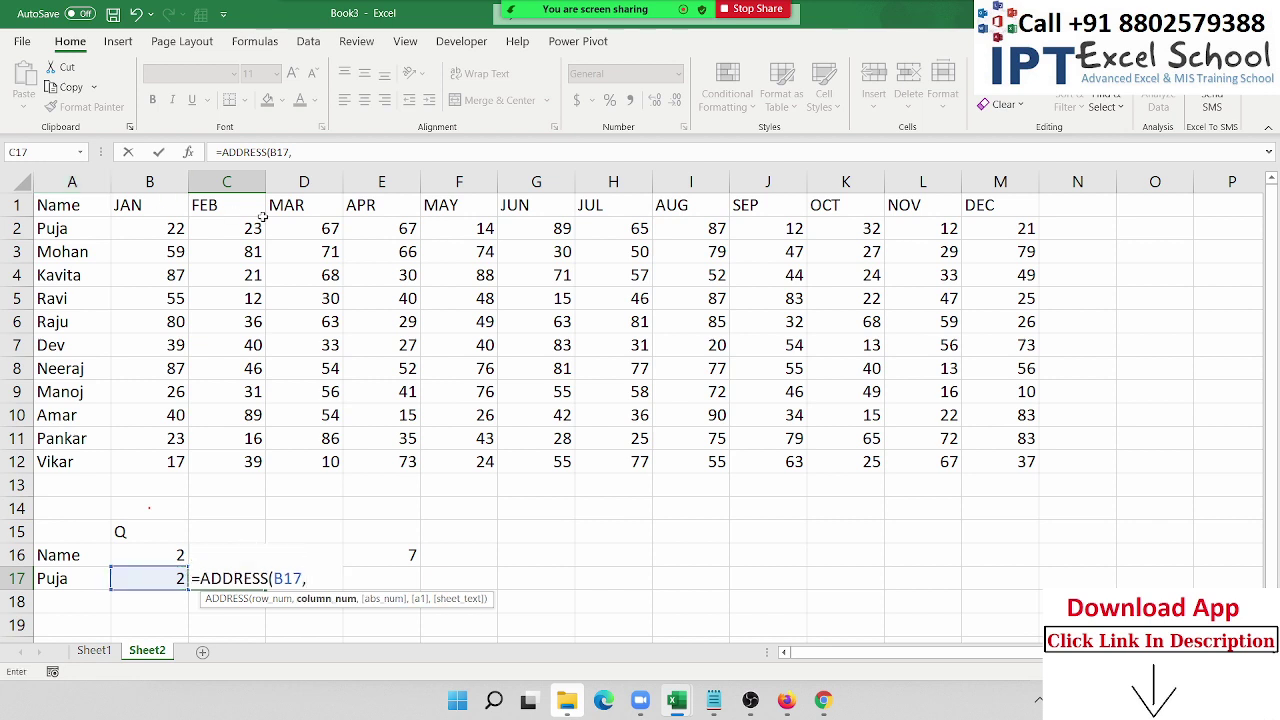
{"action": "key", "text": "Up"}
{"action": "key", "text": "Up"}
{"action": "key", "text": "Right"}
{"action": "key", "text": "Down"}
{"action": "key", "text": "Return"}
{"action": "key", "text": "Up"}
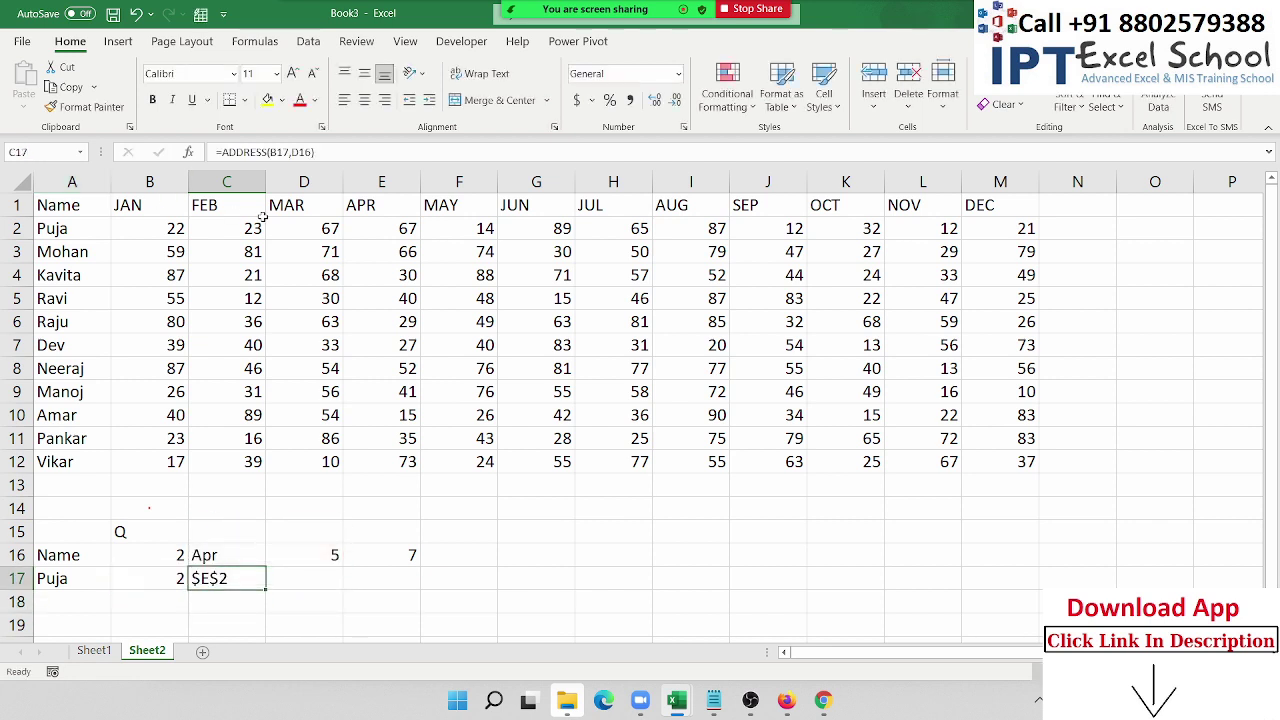
{"action": "left_click", "coordinate": [402, 236]}
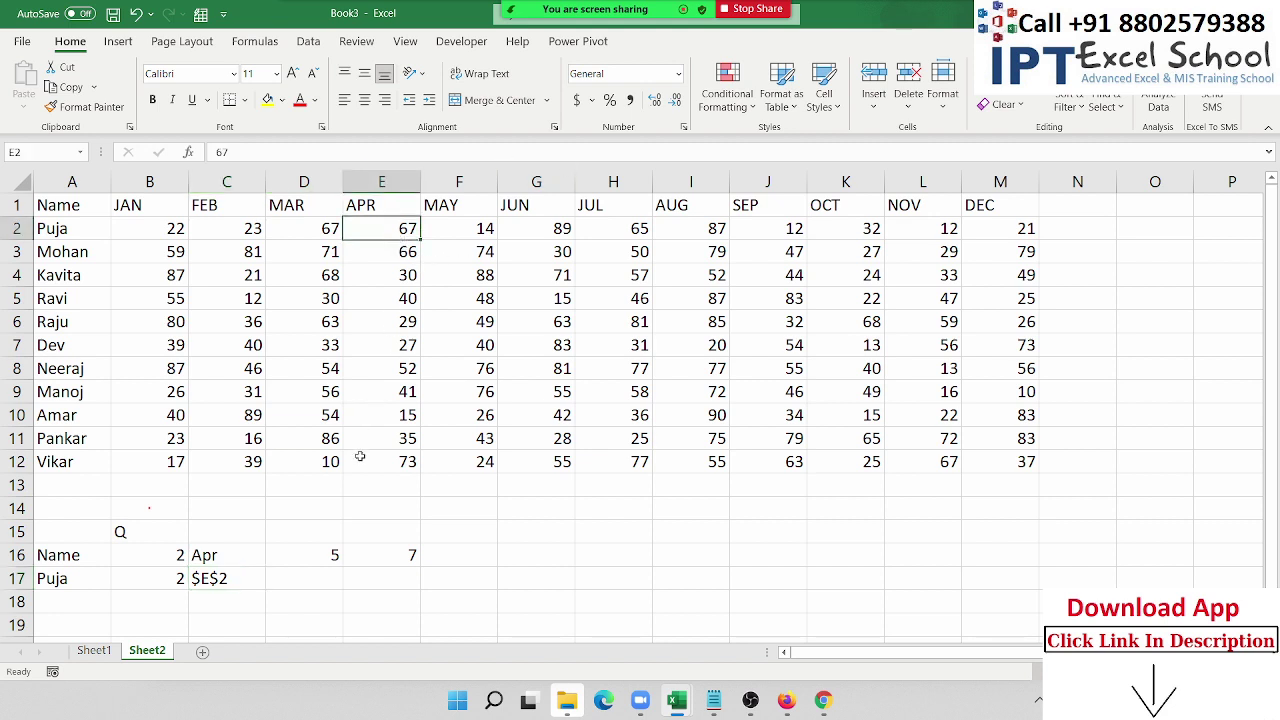
Step: In D17 enter =ADDRESS(B17,E16) to return the quarter's end address $G$2
{"action": "left_click", "coordinate": [311, 580]}
{"action": "type", "text": "="}
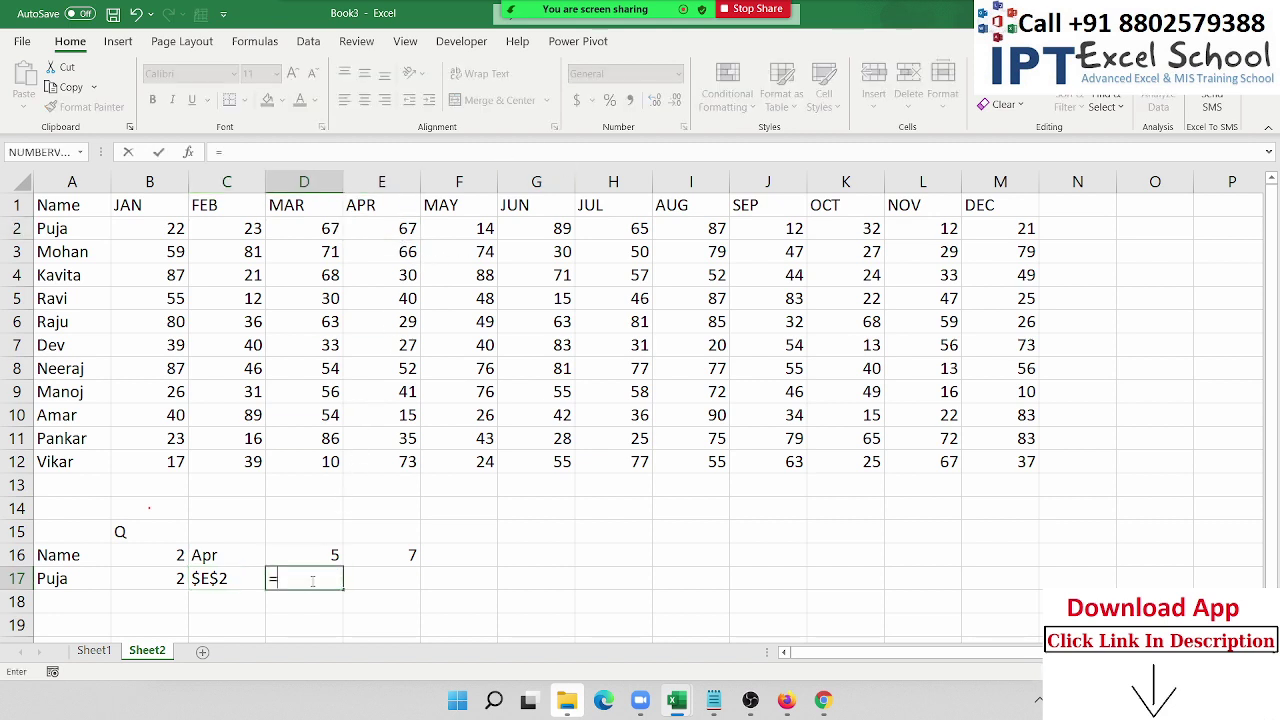
{"action": "type", "text": "ad"}
{"action": "key", "text": "Tab"}
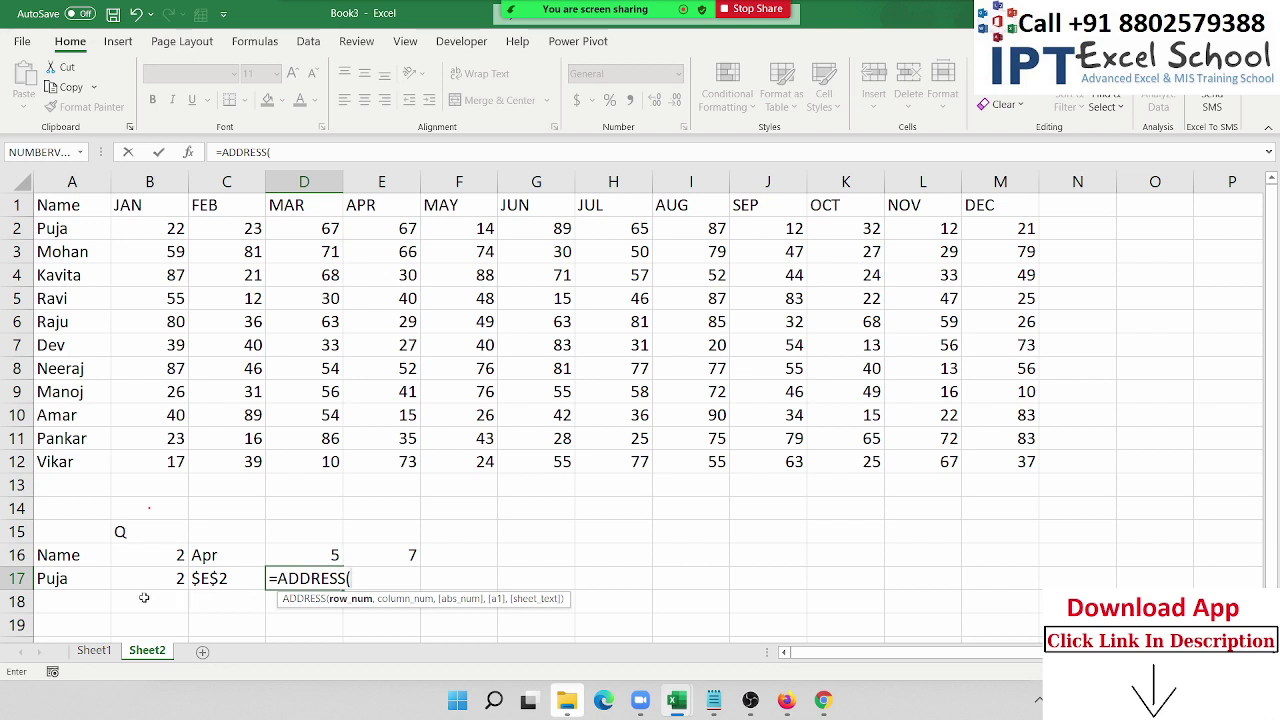
{"action": "left_click", "coordinate": [142, 588]}
{"action": "type", "text": ","}
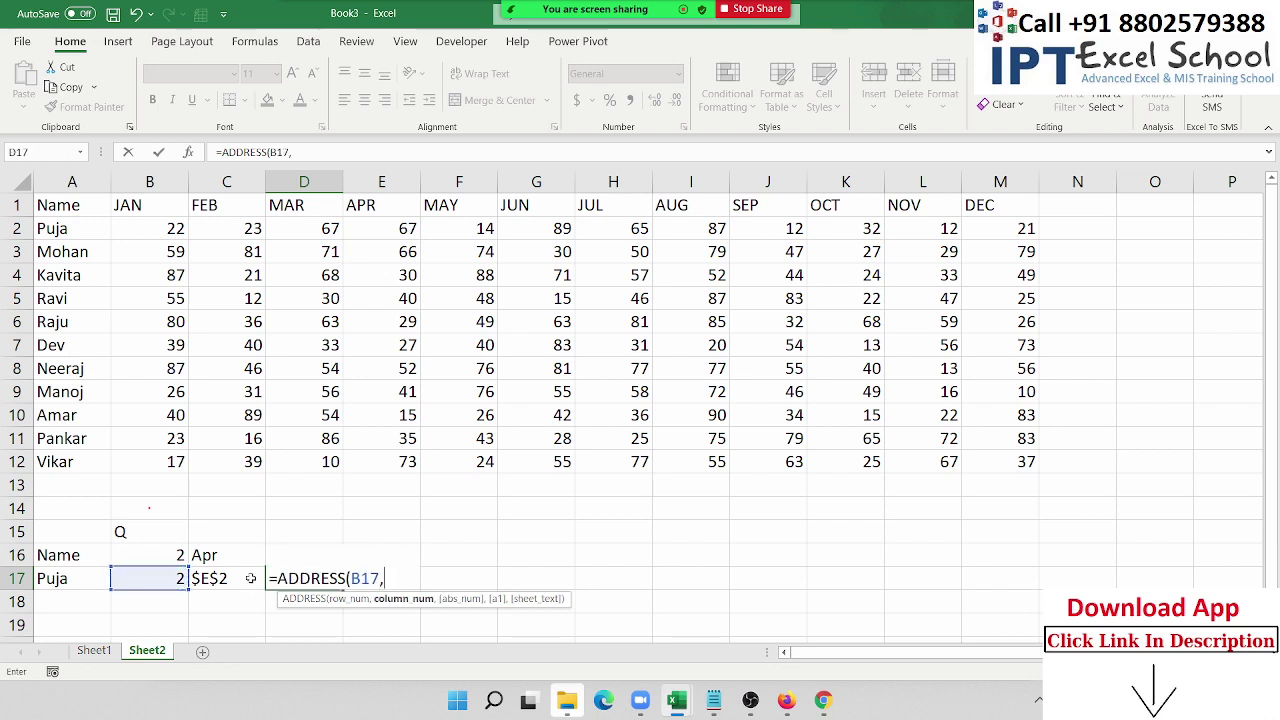
{"action": "left_click", "coordinate": [409, 539]}
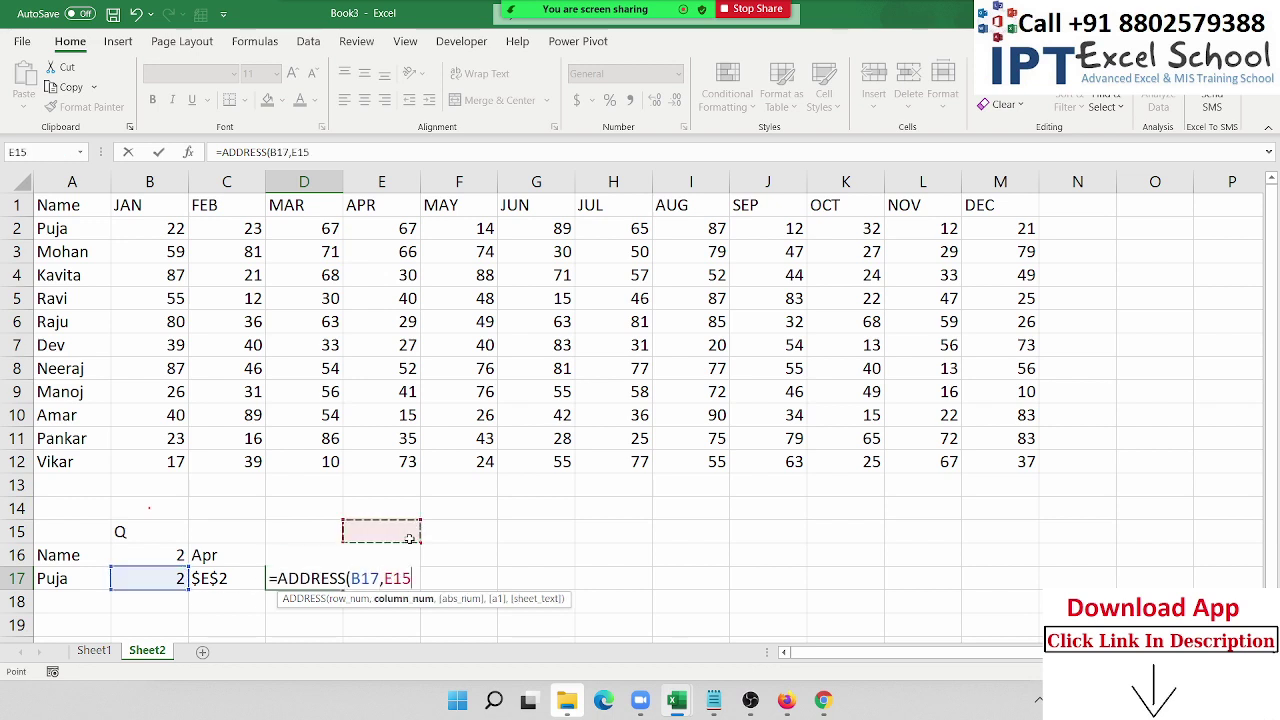
{"action": "key", "text": "Down"}
{"action": "key", "text": "Return"}
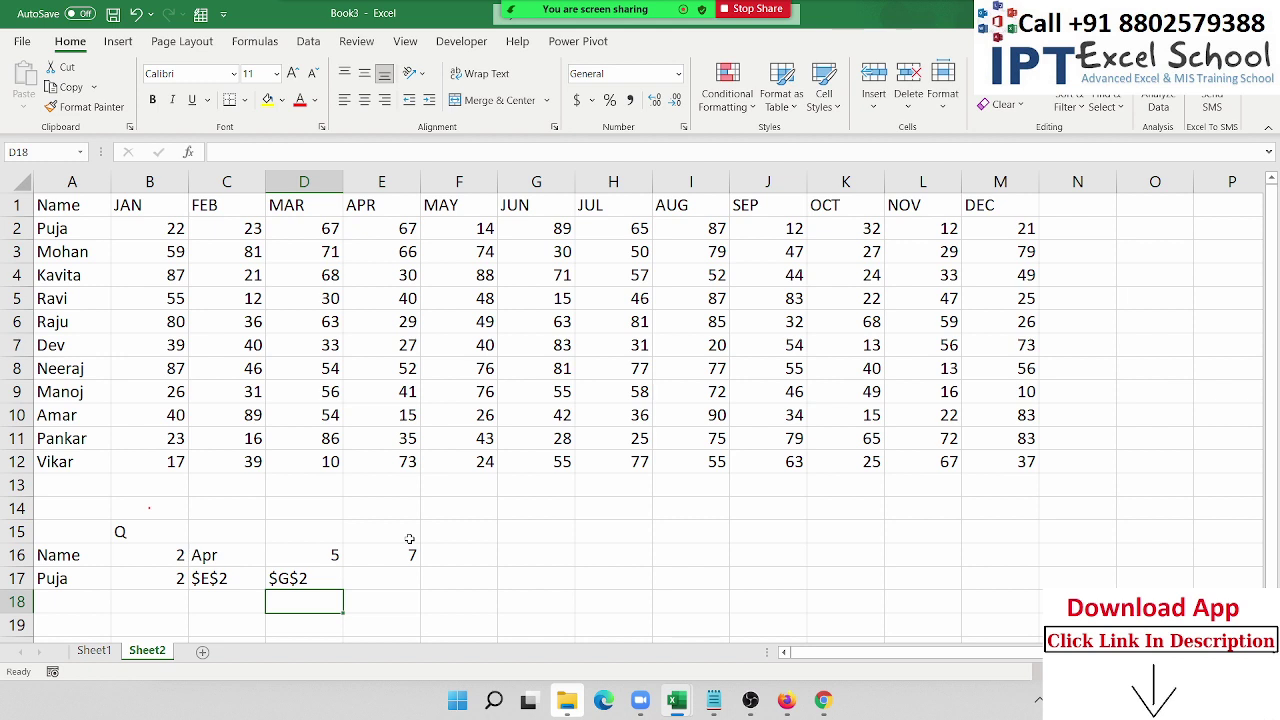
{"action": "key", "text": "Left"}
{"action": "key", "text": "Up"}
{"action": "key", "text": "Right"}
{"action": "key", "text": "Right"}
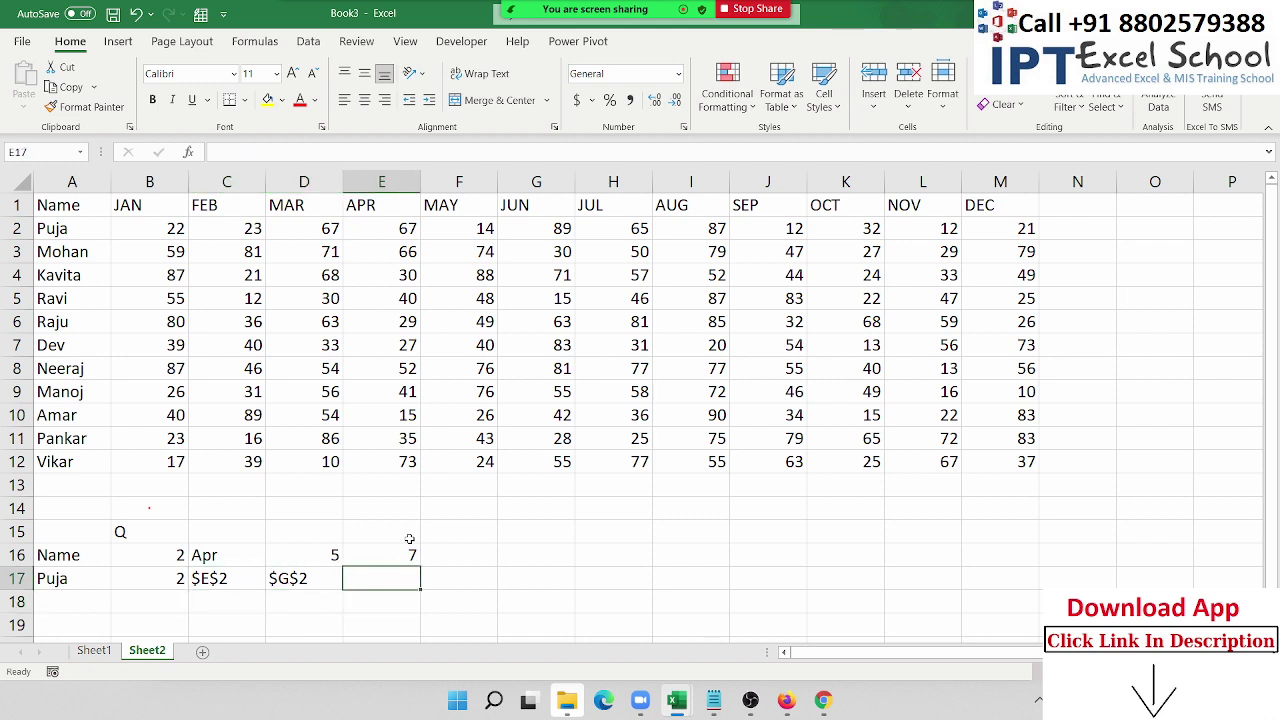
Step: Try a trial SUM of Puja's monthly figures in E17, then abandon it
{"action": "type", "text": "=sum("}
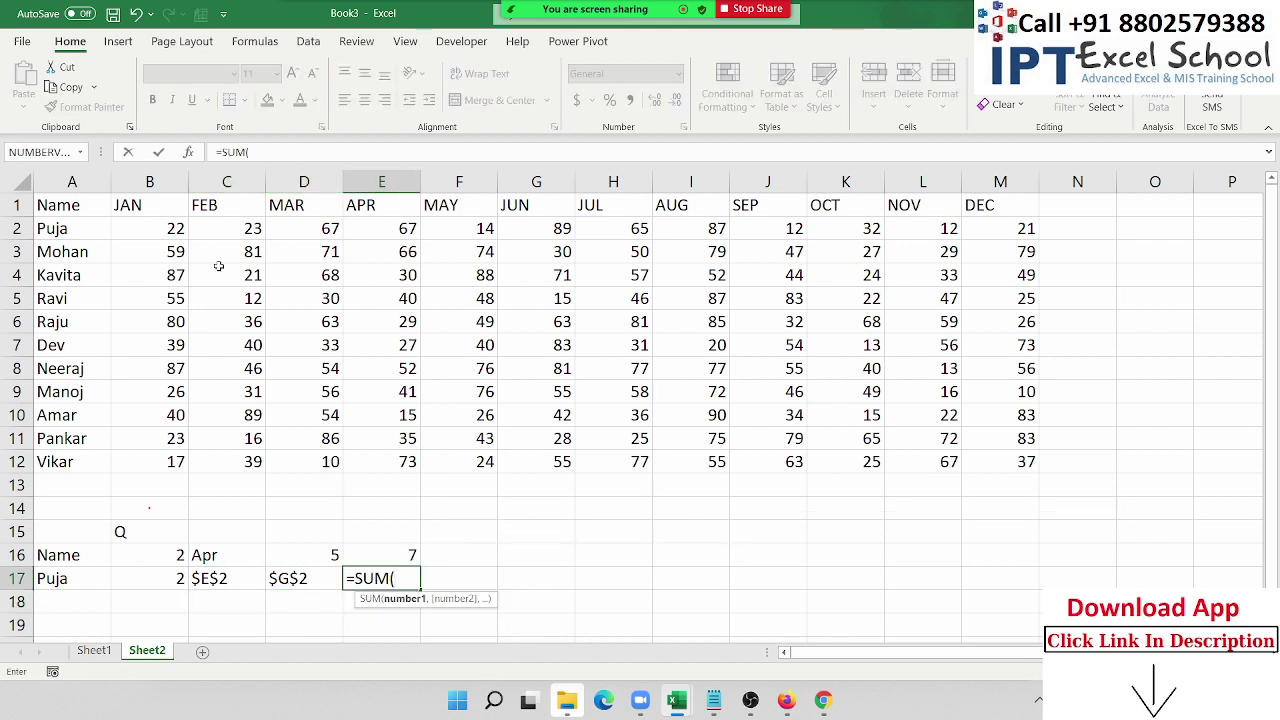
{"action": "left_click_drag", "start_coordinate": [165, 230], "coordinate": [305, 228]}
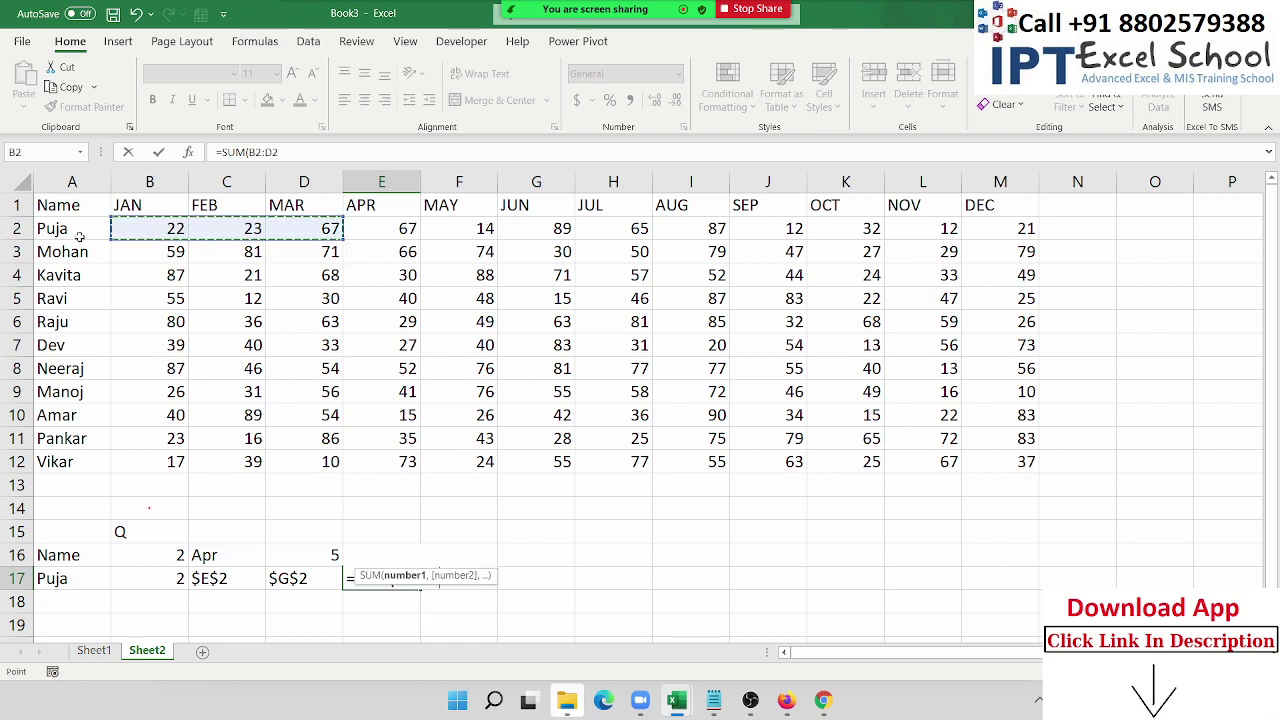
{"action": "left_click", "coordinate": [127, 230]}
{"action": "left_click_drag", "start_coordinate": [127, 230], "coordinate": [258, 229]}
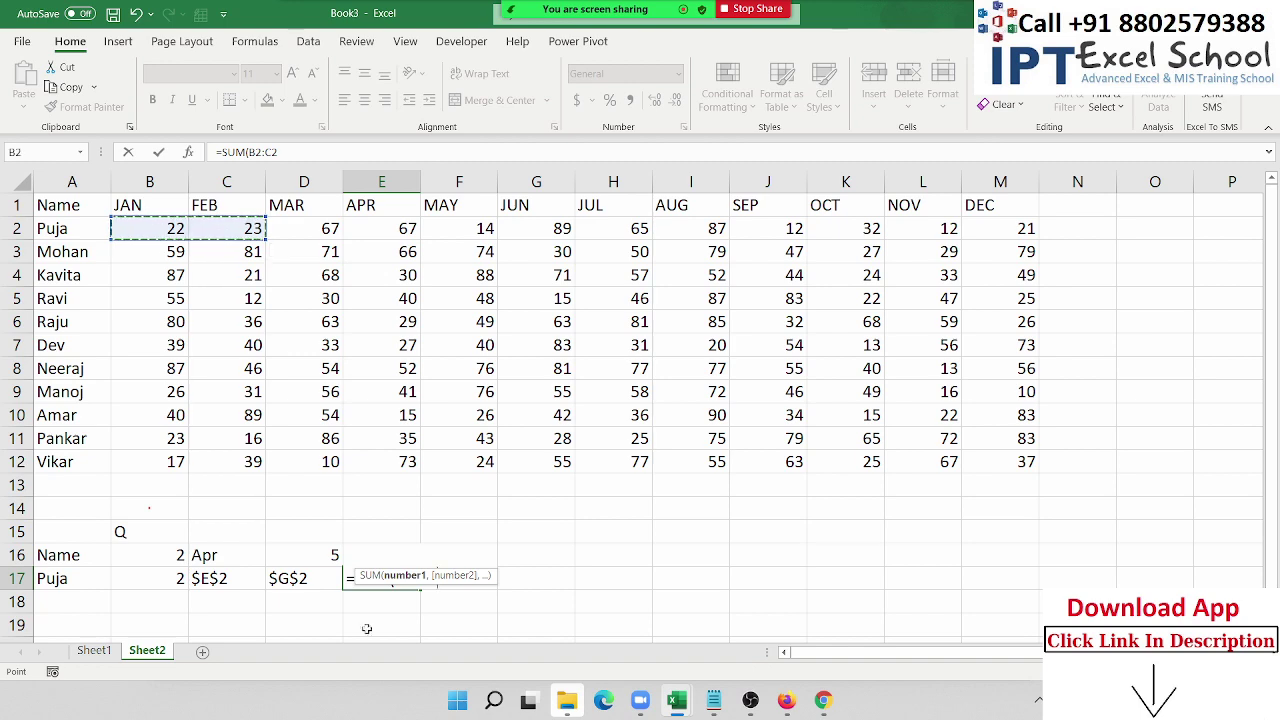
{"action": "scroll", "coordinate": [396, 530], "scroll_direction": "down", "scroll_amount": 1}
{"action": "scroll", "coordinate": [396, 530], "scroll_direction": "down", "scroll_amount": 1}
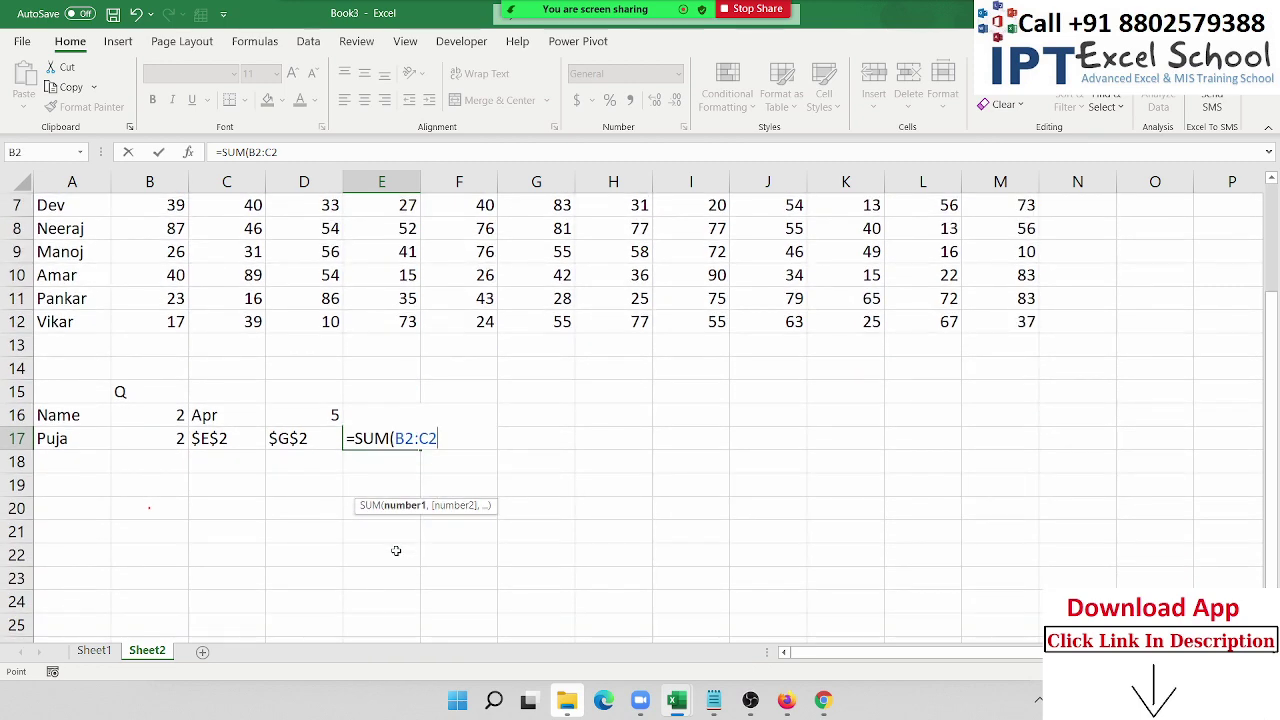
{"action": "key", "text": "Return"}
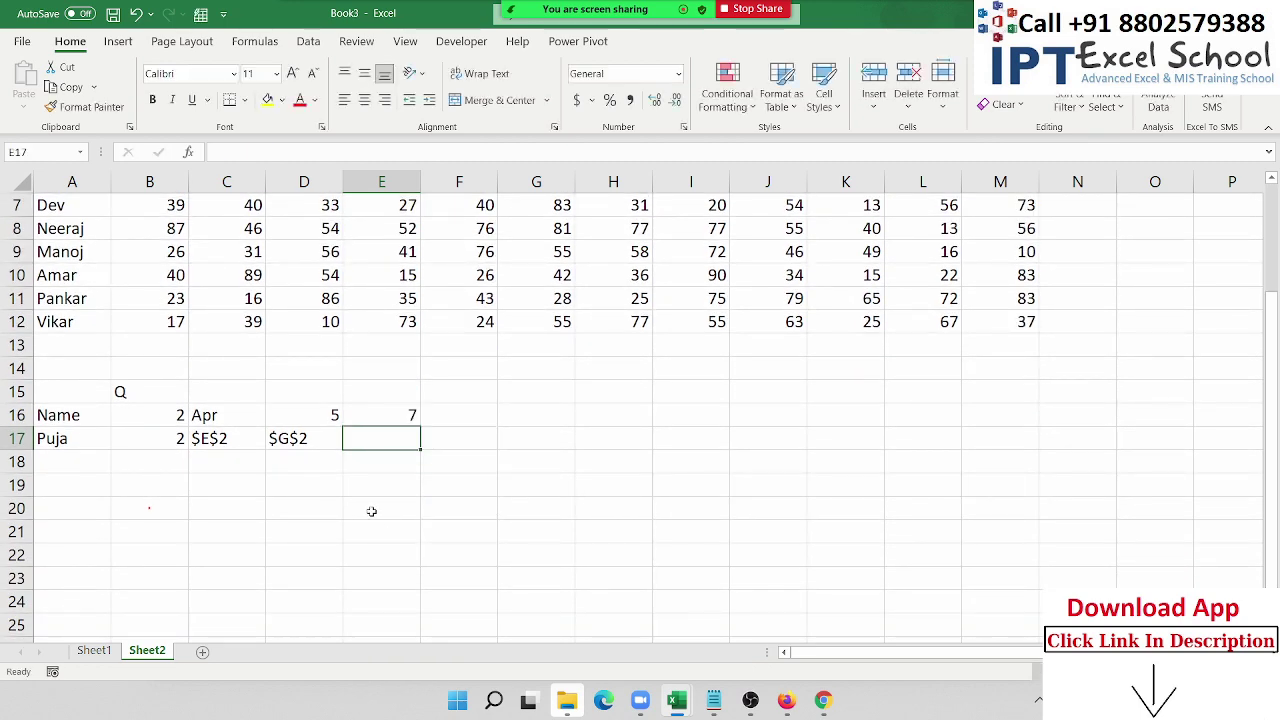
Step: Enter =C17&":"&D17 in E17 to produce the range text $E$2:$G$2
{"action": "type", "text": "="}
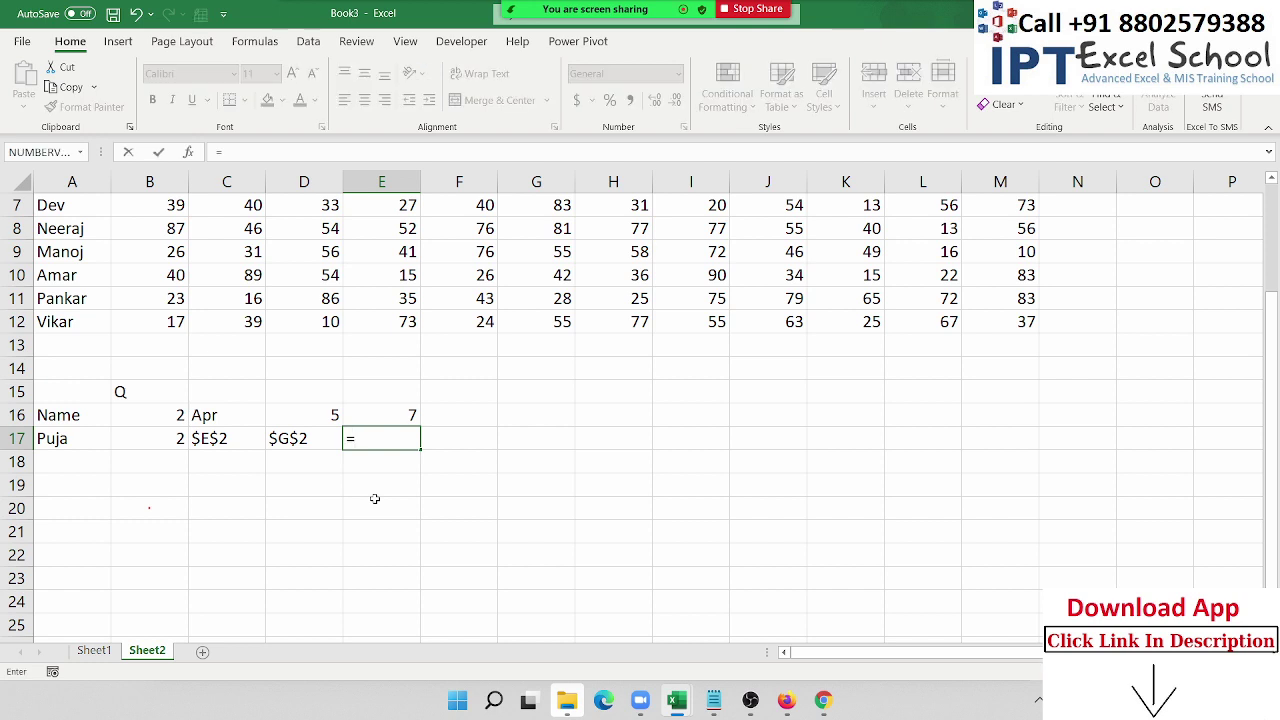
{"action": "key", "text": "Left"}
{"action": "key", "text": "Left"}
{"action": "type", "text": "&"}
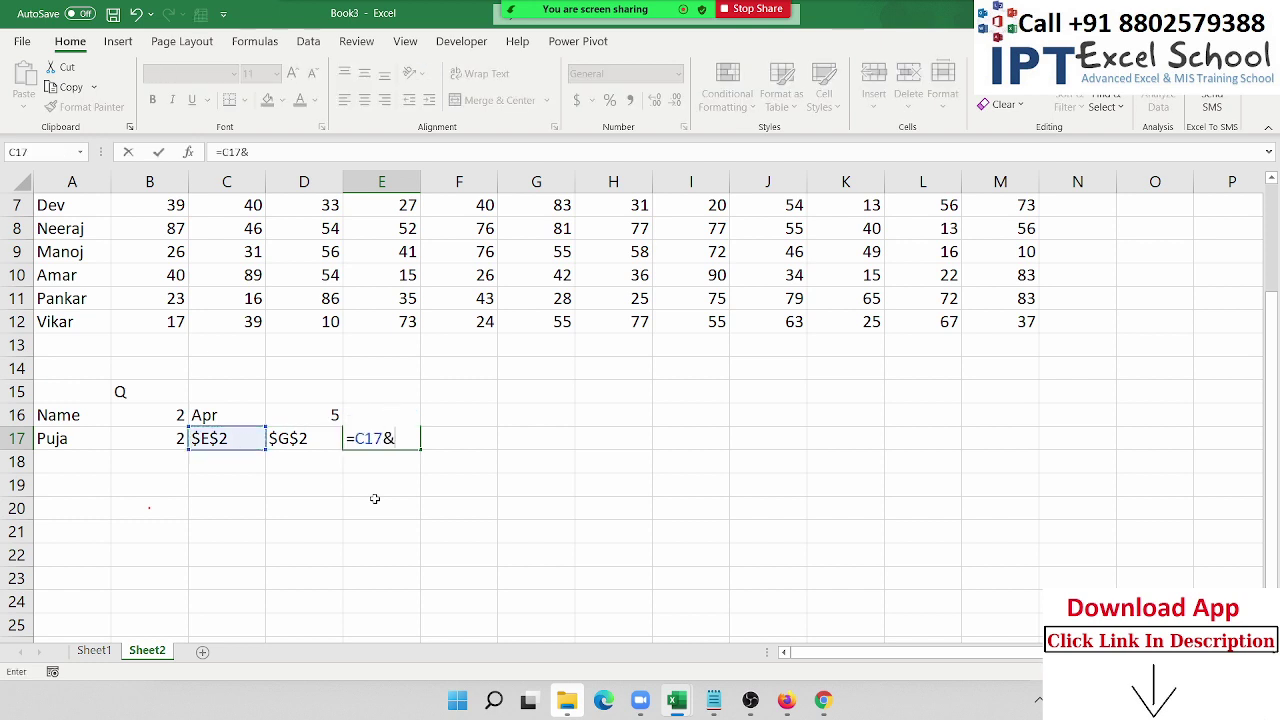
{"action": "type", "text": "\":\""}
{"action": "type", "text": "&"}
{"action": "key", "text": "Left"}
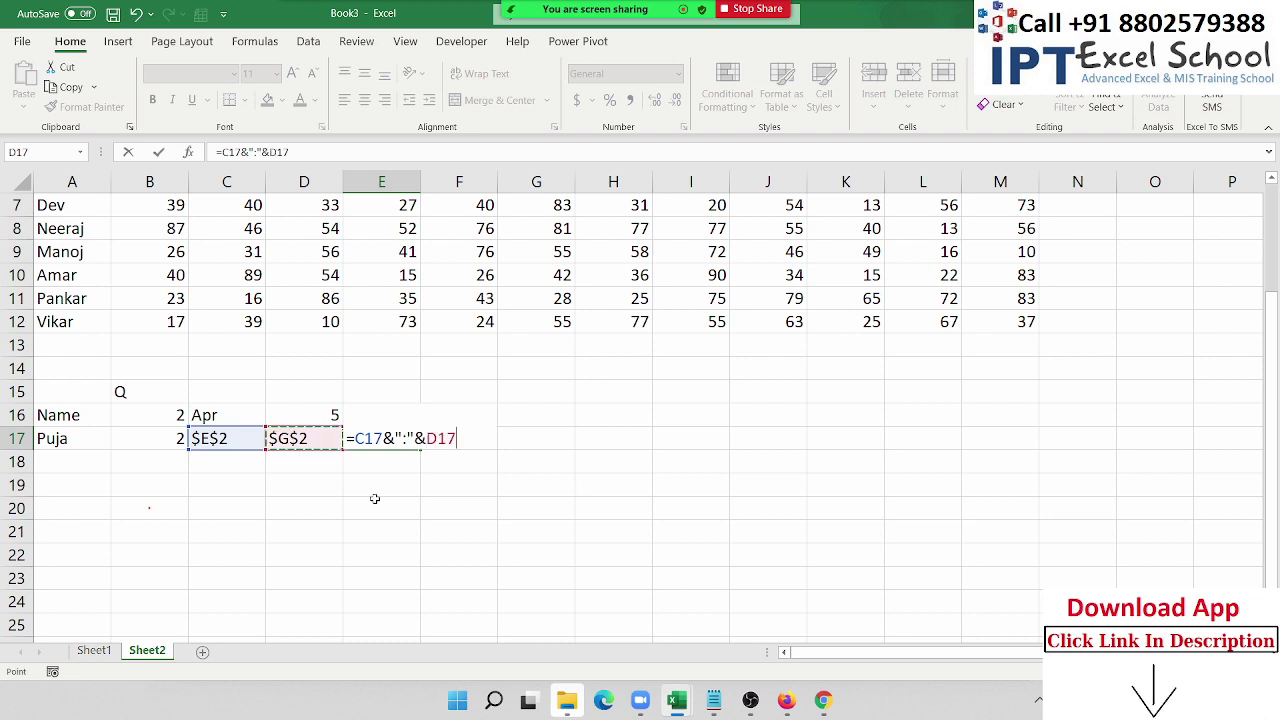
{"action": "key", "text": "Return"}
{"action": "key", "text": "Up"}
{"action": "key", "text": "Down"}
{"action": "key", "text": "Down"}
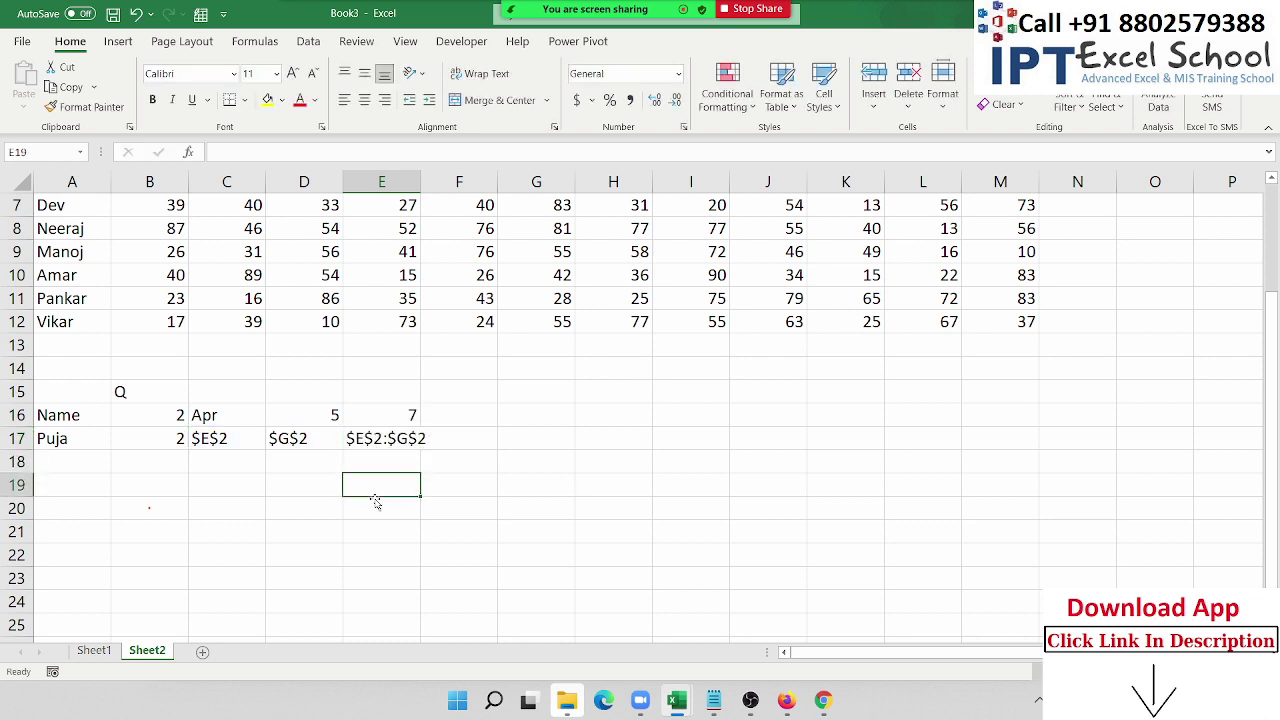
{"action": "key", "text": "Up"}
{"action": "key", "text": "Up"}
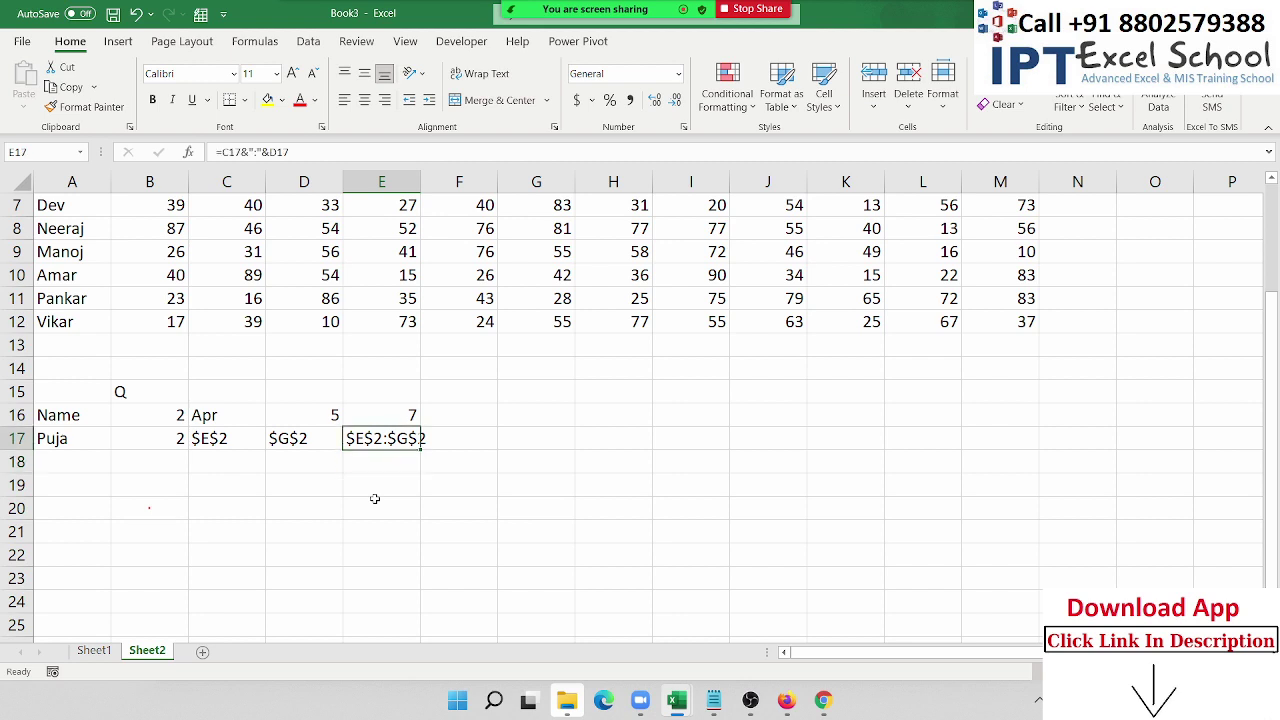
{"action": "key", "text": "Right"}
Step: Enter a first =SUM(E17) formula in F17
{"action": "type", "text": "su"}
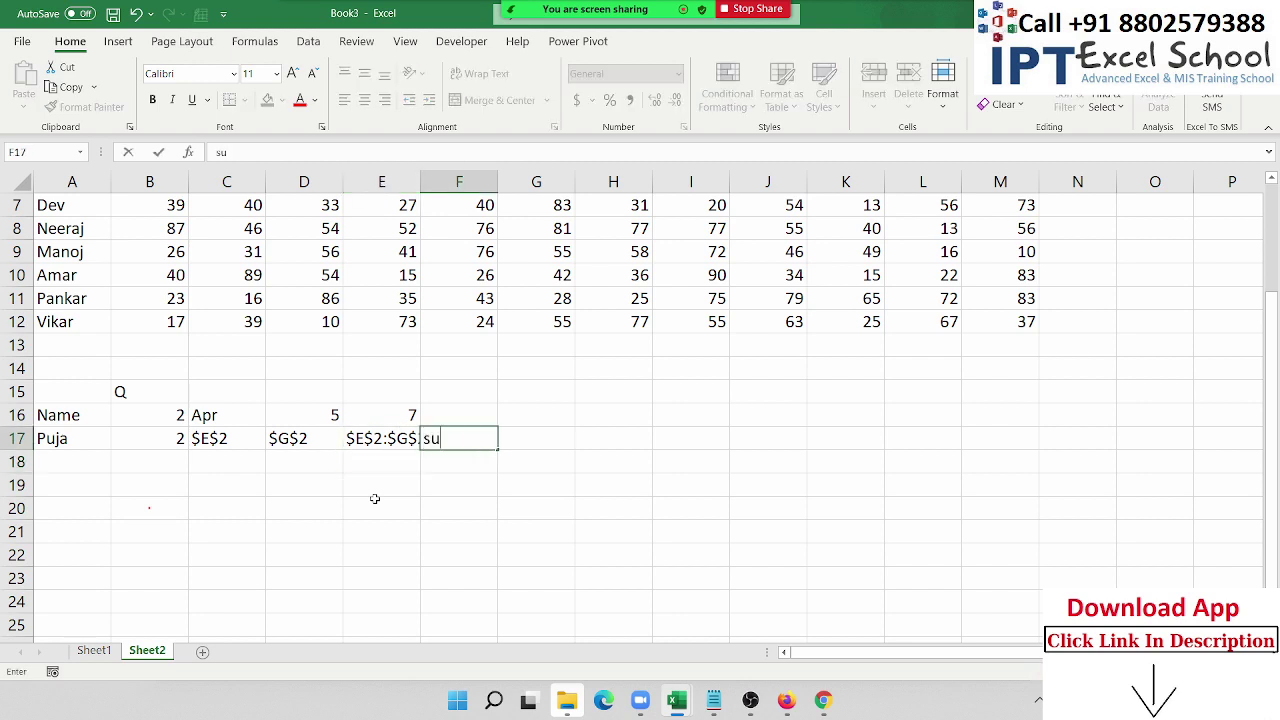
{"action": "type", "text": "m"}
{"action": "key", "text": "Tab"}
{"action": "key", "text": "Left"}
{"action": "key", "text": "Left"}
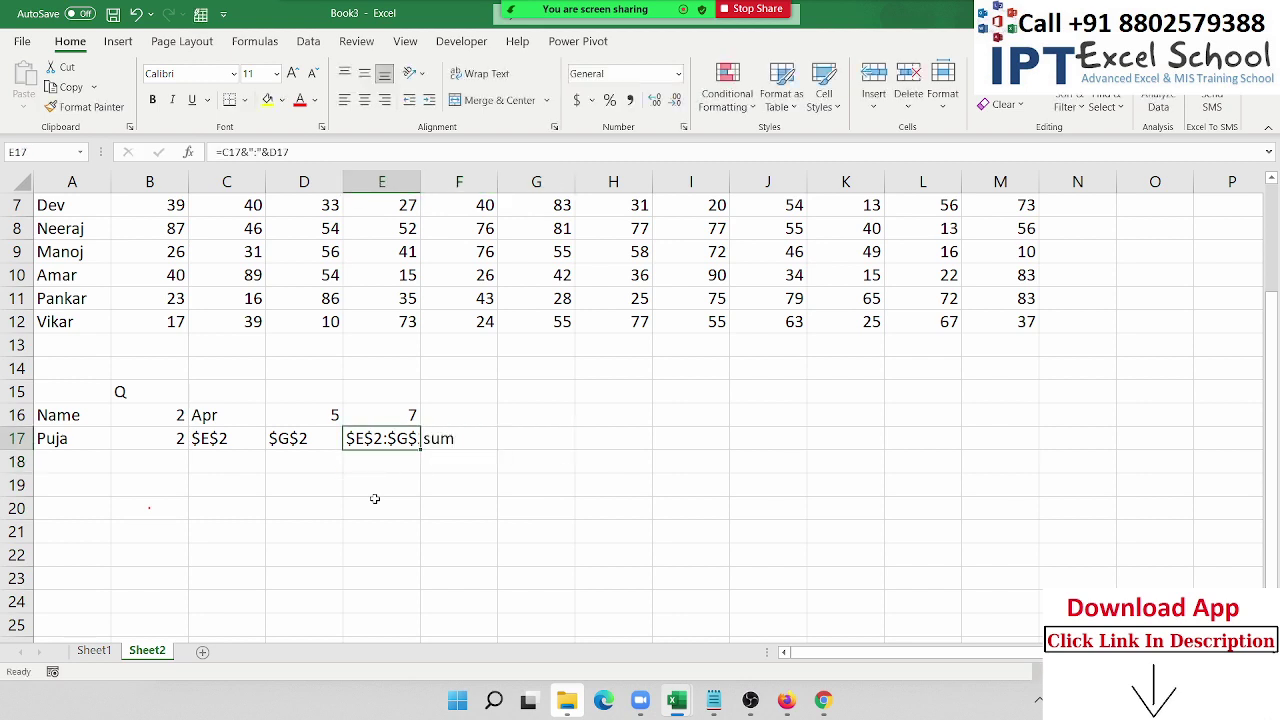
{"action": "key", "text": "Right"}
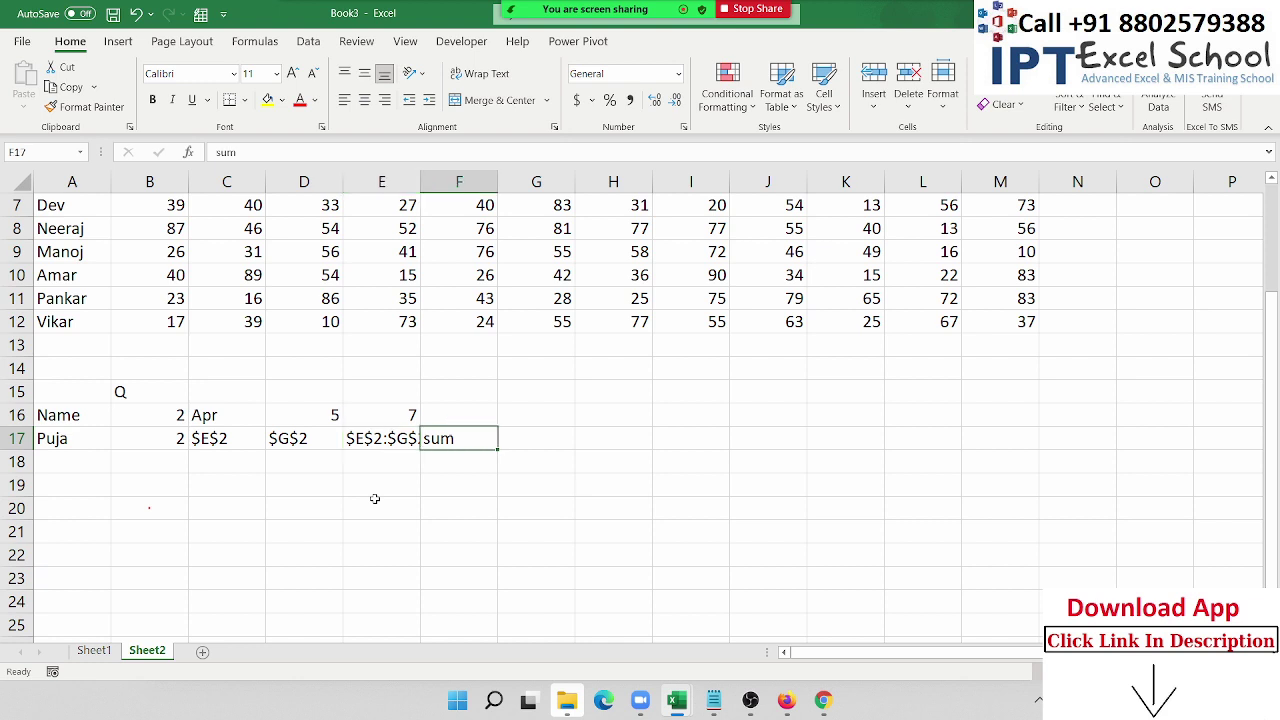
{"action": "type", "text": "=sum"}
{"action": "key", "text": "Tab"}
{"action": "key", "text": "Left"}
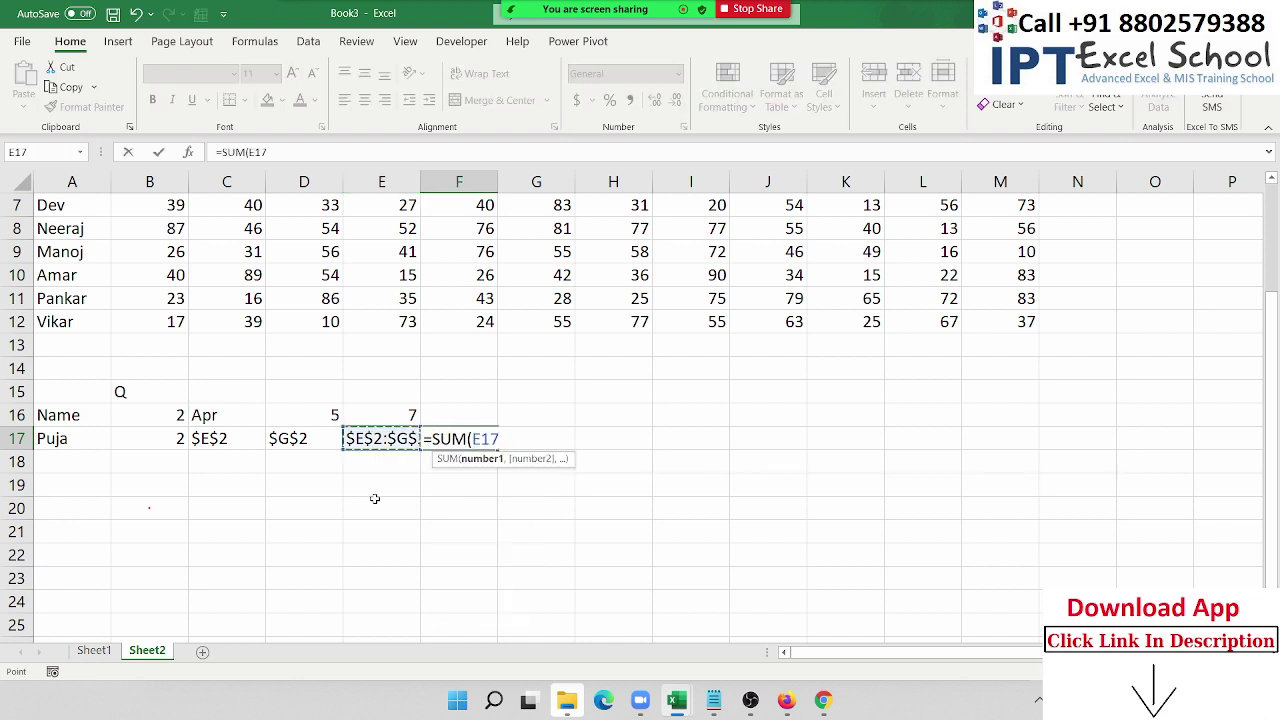
{"action": "key", "text": "Return"}
{"action": "key", "text": "Up"}
Step: Change F17 to =SUM(INDIRECT(E17)), accepting Excel's correction, for a quarterly total of 170
{"action": "key", "text": "F2"}
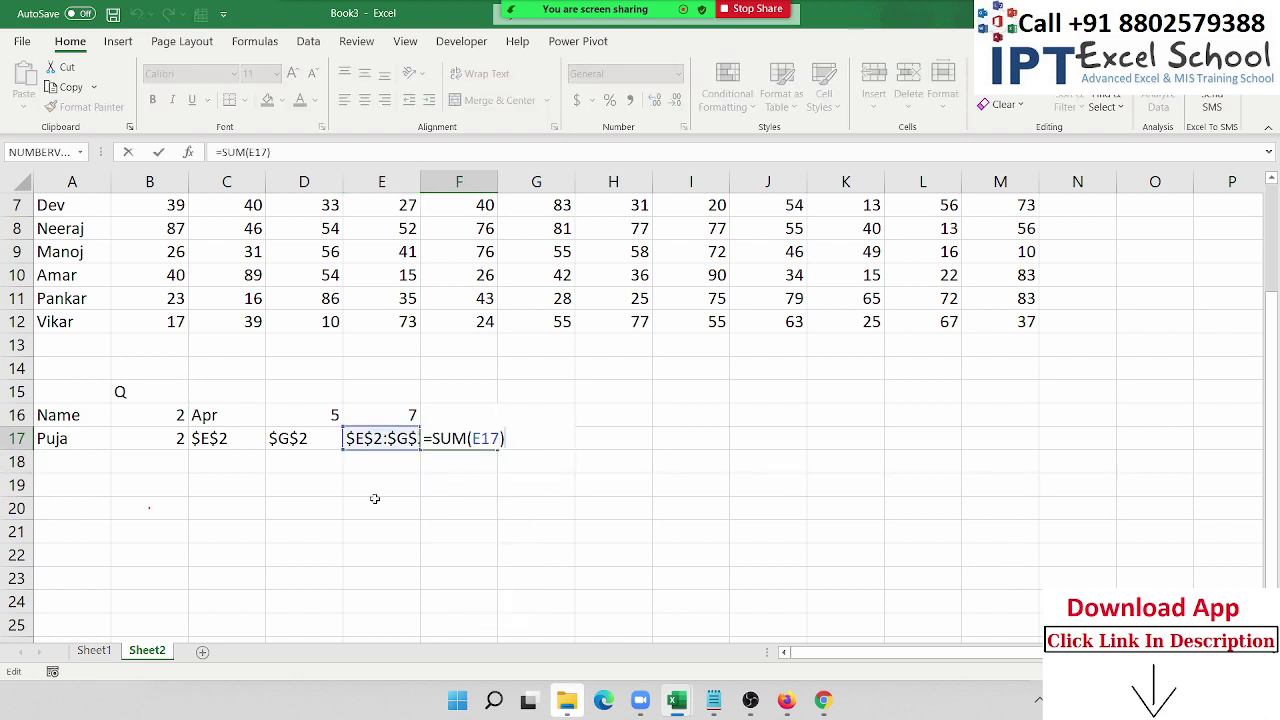
{"action": "key", "text": "Escape"}
{"action": "key", "text": "Left"}
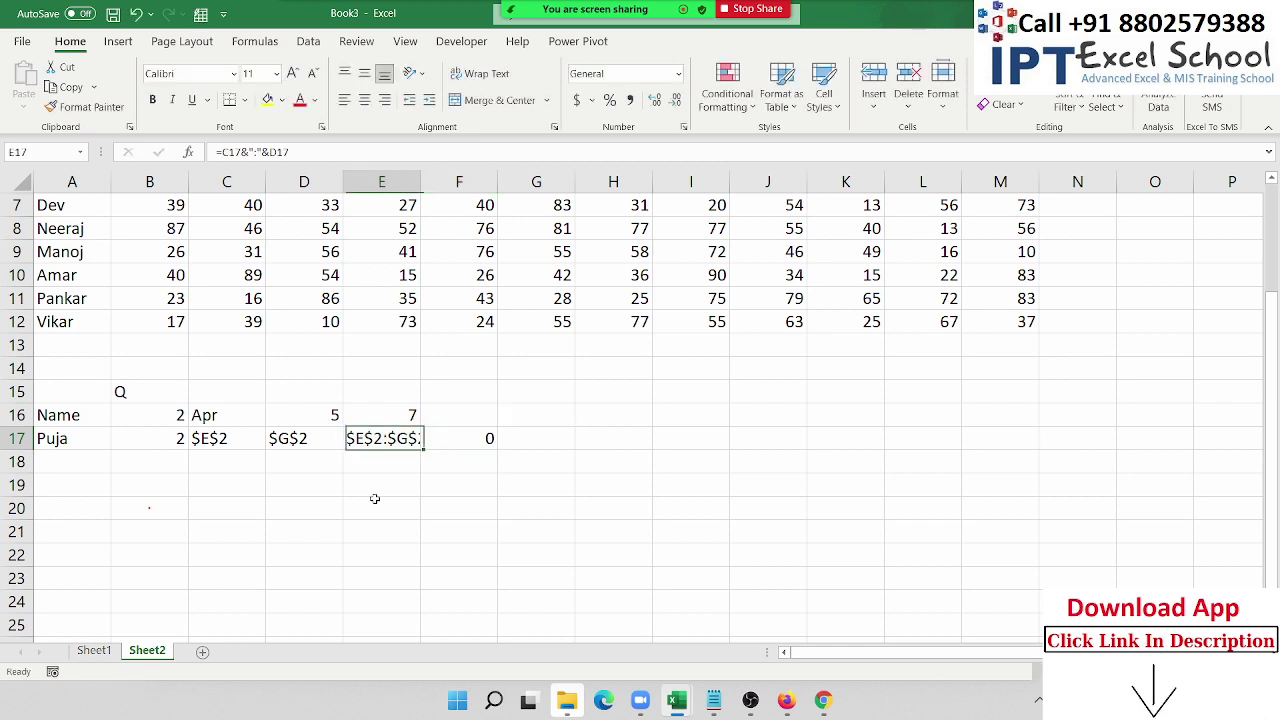
{"action": "key", "text": "Right"}
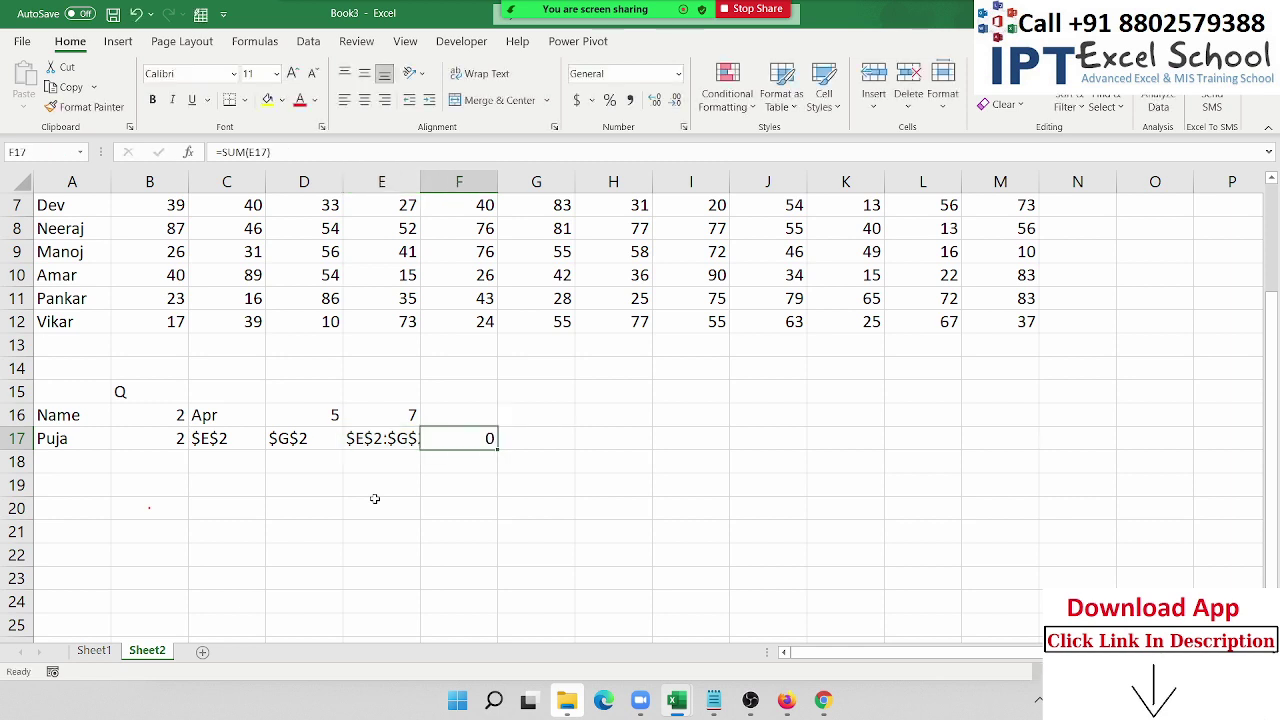
{"action": "key", "text": "F2"}
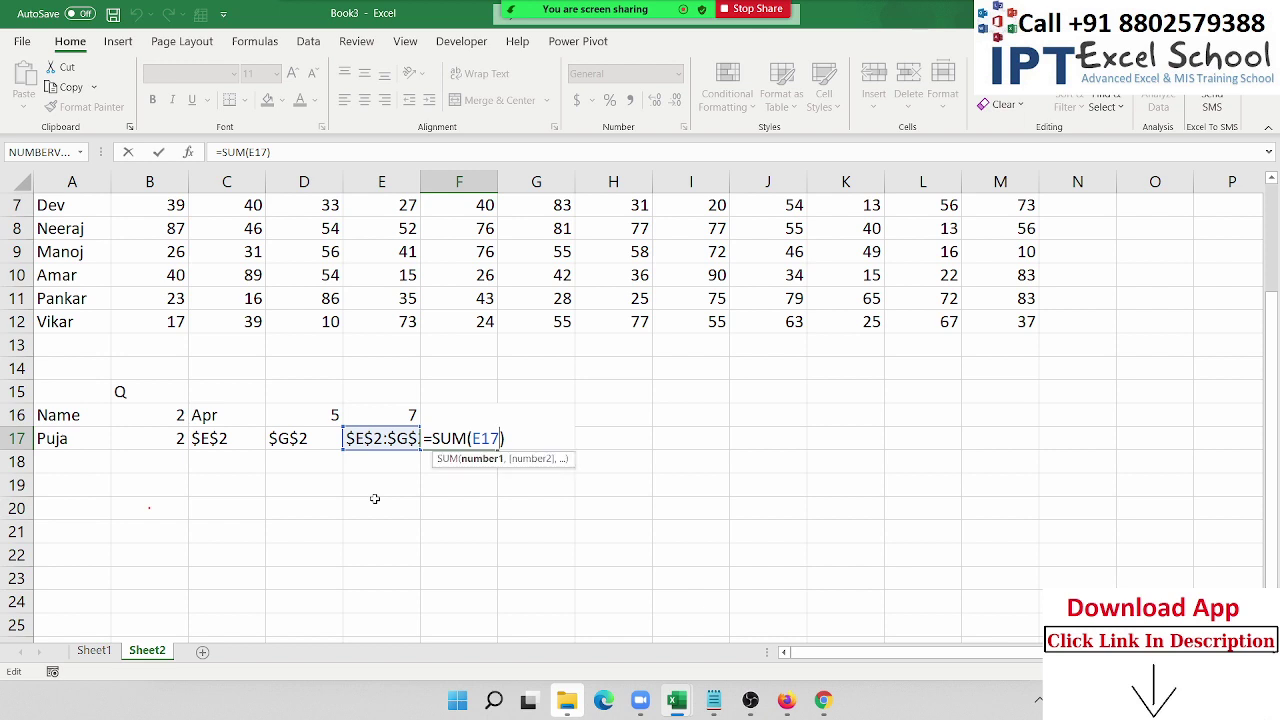
{"action": "key", "text": "BackSpace"}
{"action": "key", "text": "BackSpace"}
{"action": "key", "text": "BackSpace"}
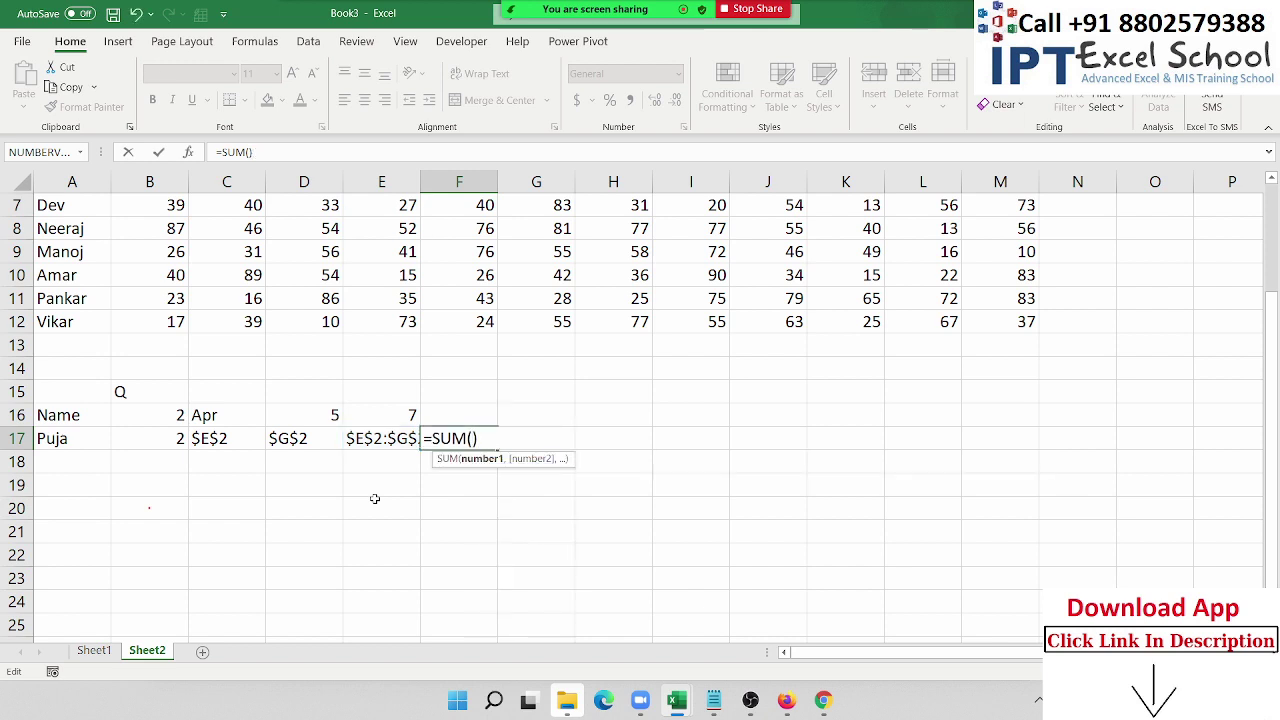
{"action": "type", "text": "ind"}
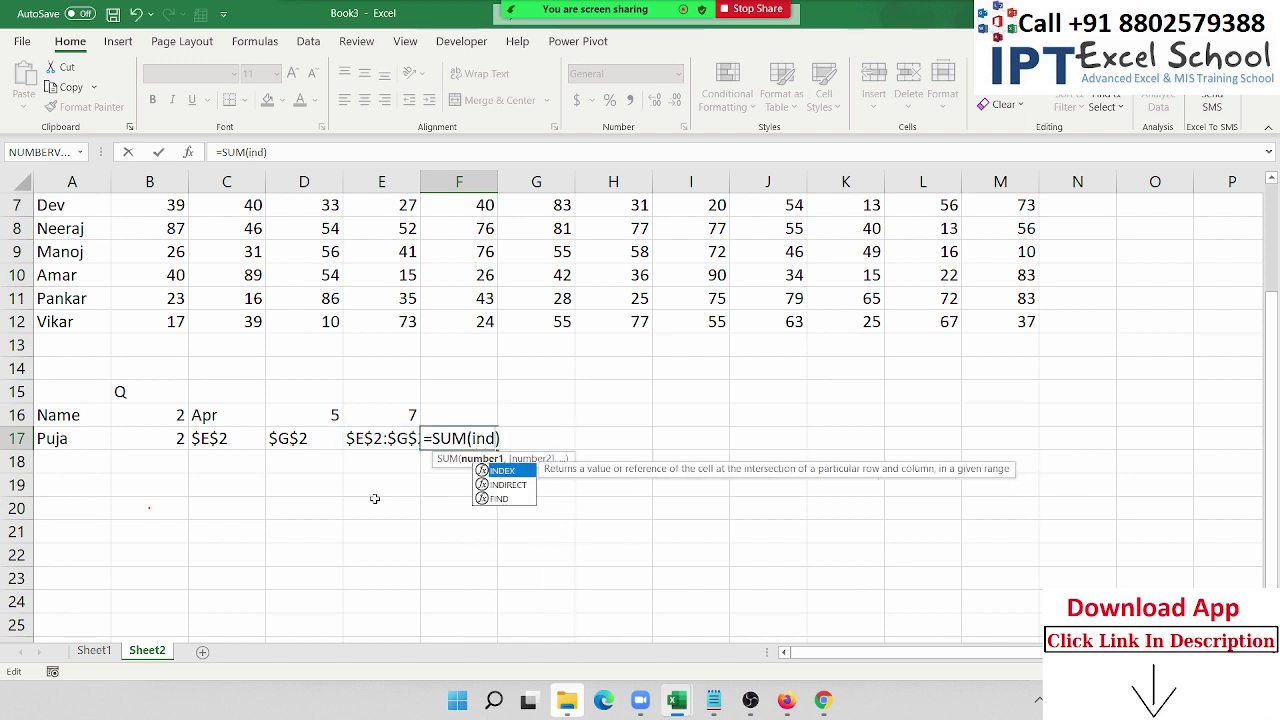
{"action": "key", "text": "Down"}
{"action": "key", "text": "Tab"}
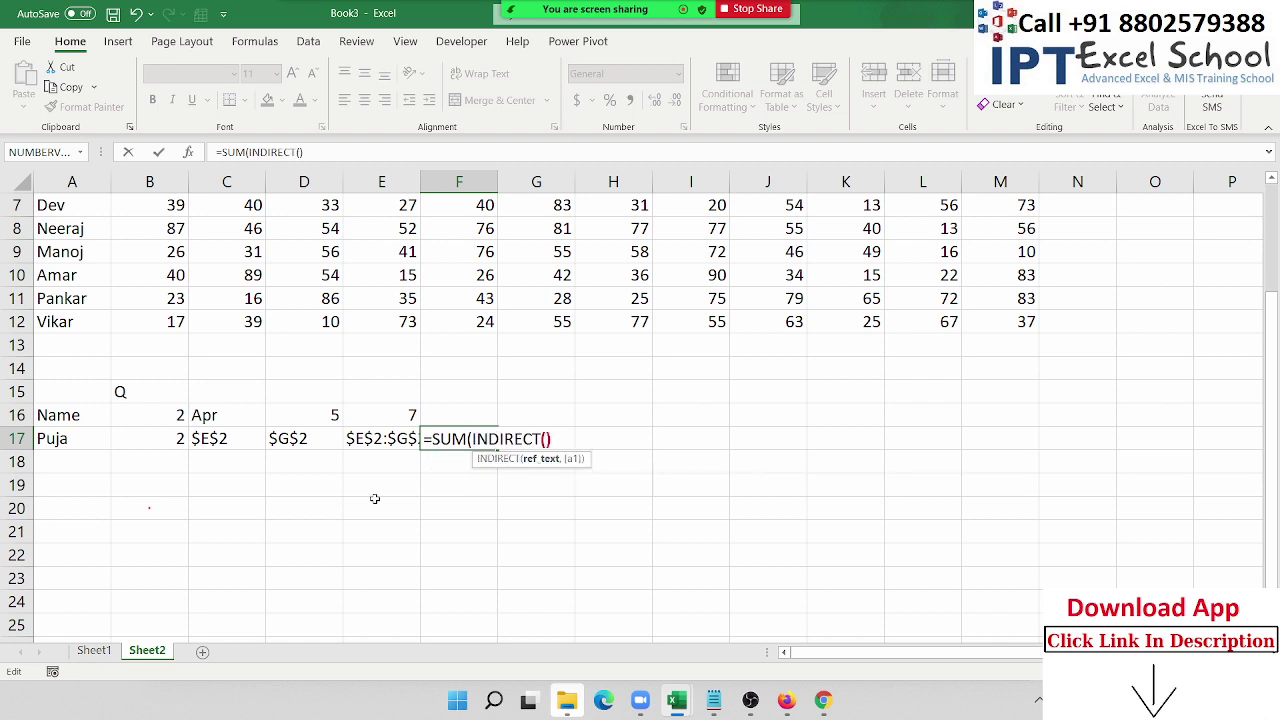
{"action": "key", "text": "Left"}
{"action": "left_click", "coordinate": [365, 437]}
{"action": "key", "text": "Return"}
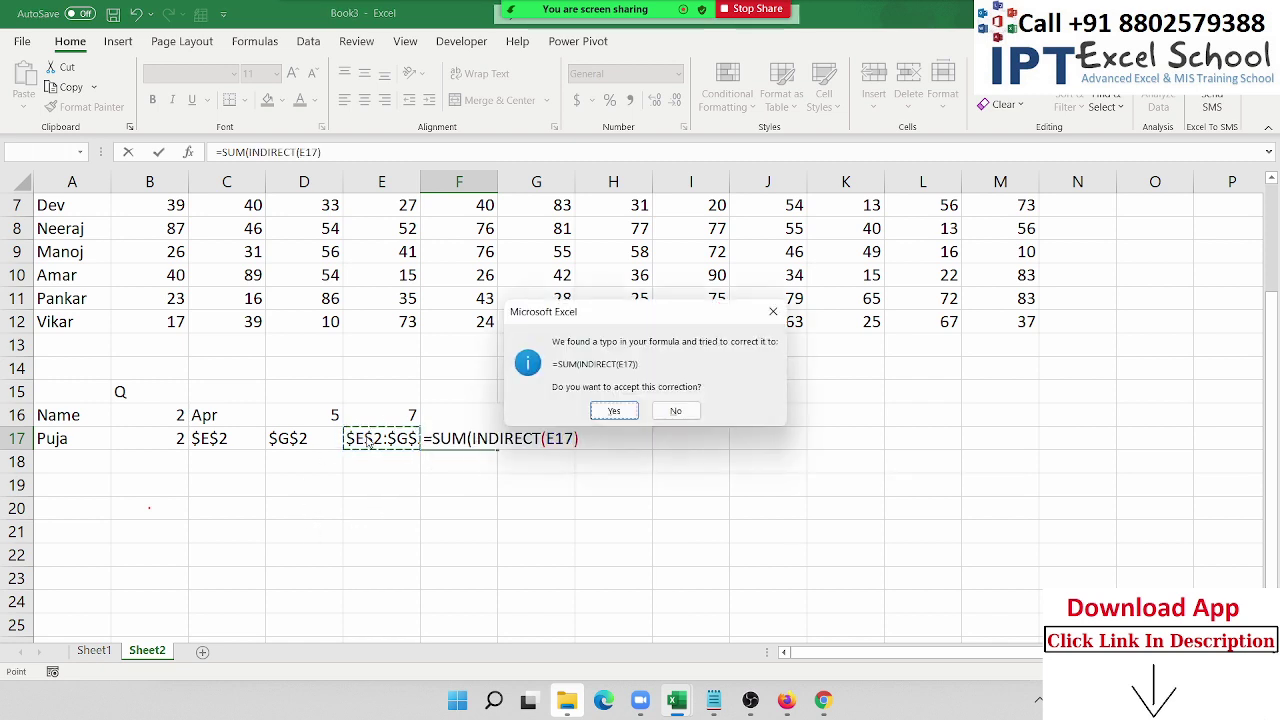
{"action": "key", "text": "Return"}
{"action": "key", "text": "Up"}
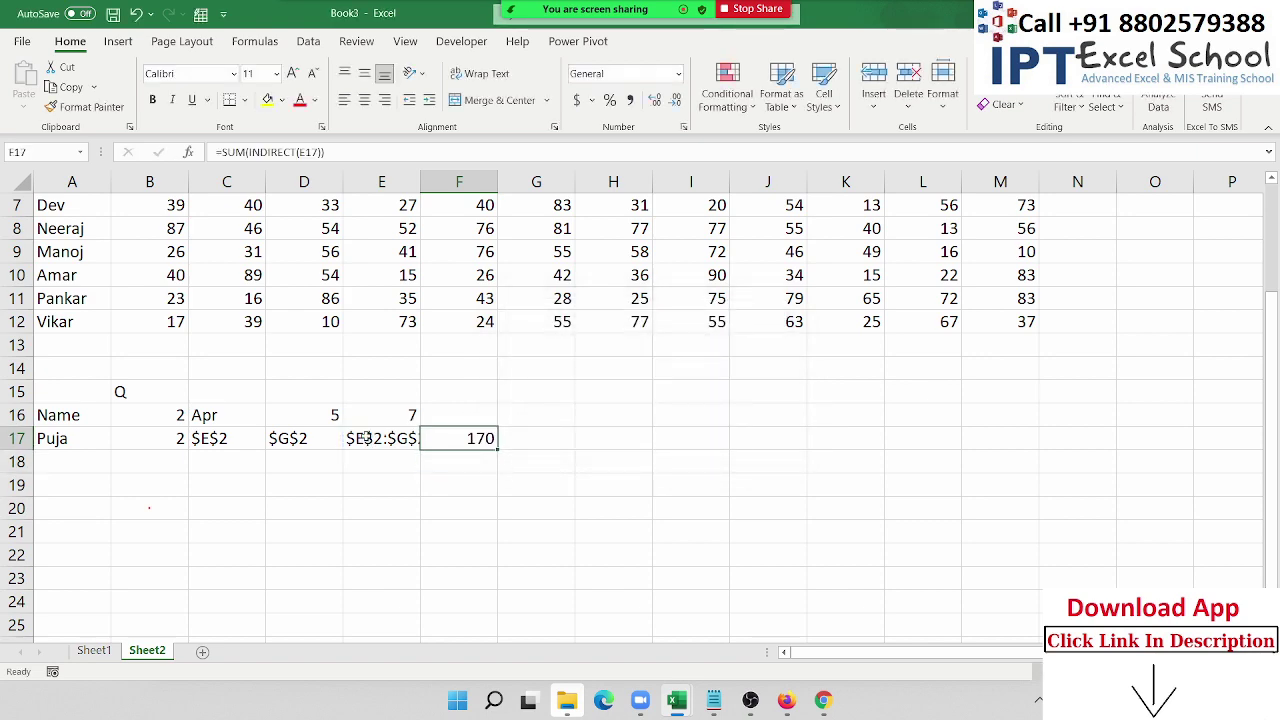
{"action": "key", "text": "Up"}
{"action": "key", "text": "Up"}
{"action": "key", "text": "Up"}
{"action": "key", "text": "Up"}
{"action": "key", "text": "Up"}
{"action": "key", "text": "Up"}
{"action": "key", "text": "Up"}
{"action": "key", "text": "Up"}
{"action": "key", "text": "Up"}
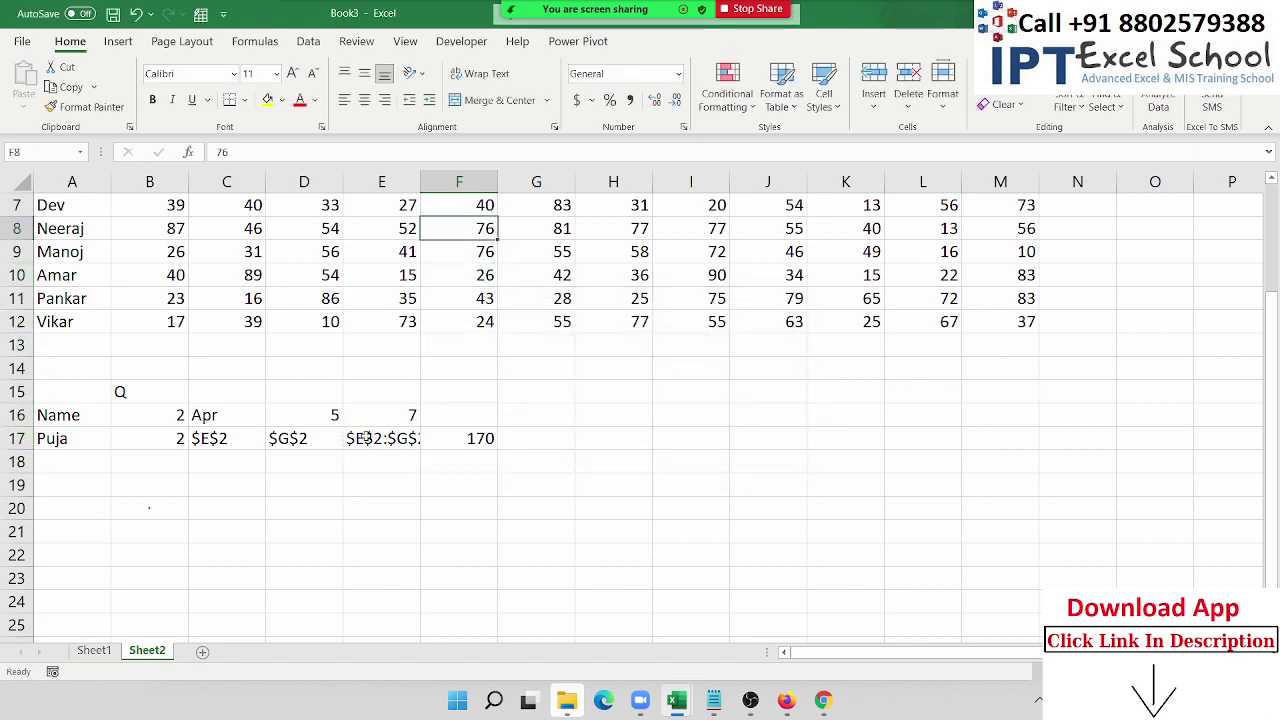
{"action": "key", "text": "Up"}
{"action": "key", "text": "Up"}
{"action": "key", "text": "Up"}
{"action": "key", "text": "Up"}
{"action": "key", "text": "Up"}
{"action": "key", "text": "Up"}
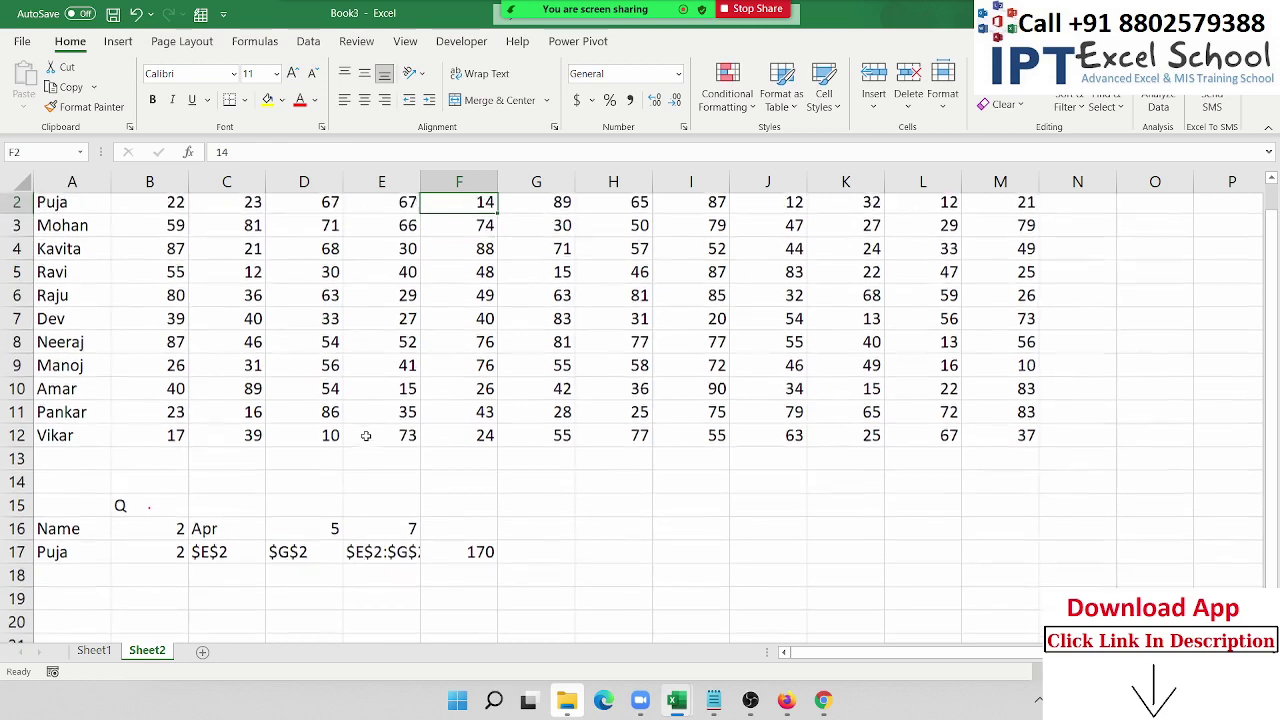
{"action": "key", "text": "Up"}
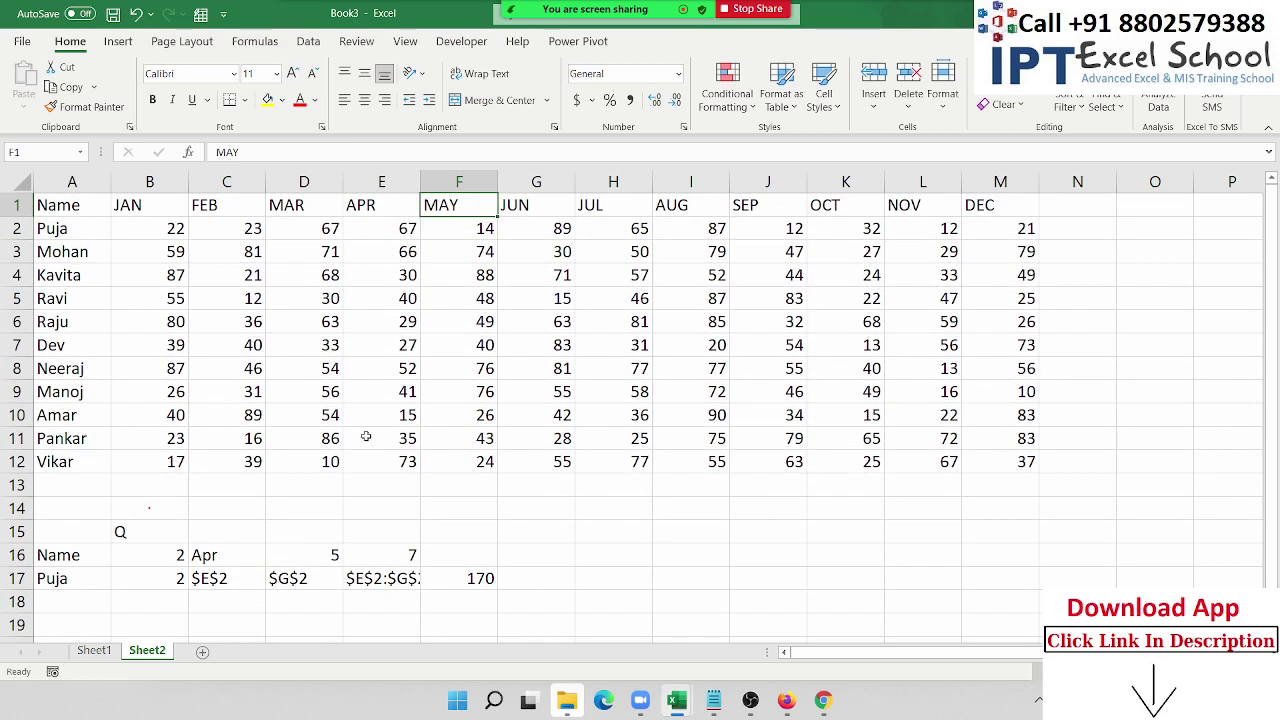
{"action": "double_click", "coordinate": [207, 555]}
{"action": "key", "text": "Return"}
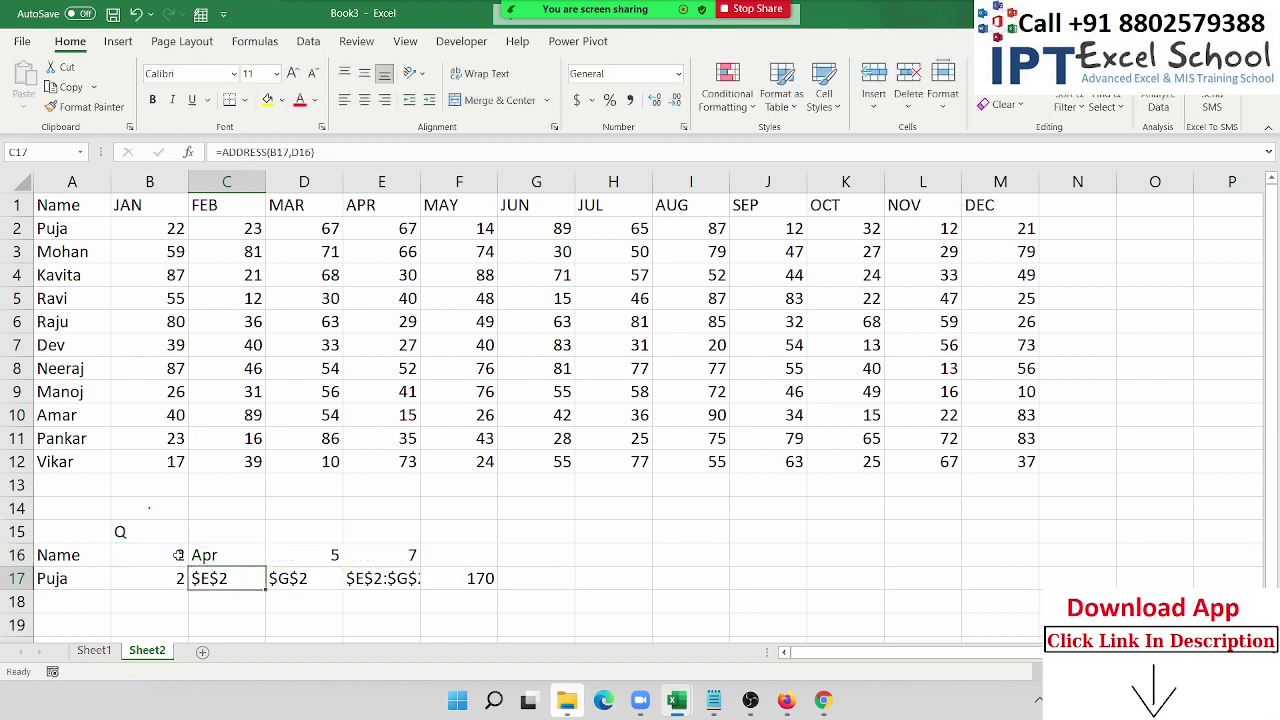
{"action": "key", "text": "Left"}
{"action": "key", "text": "Up"}
{"action": "key", "text": "Right"}
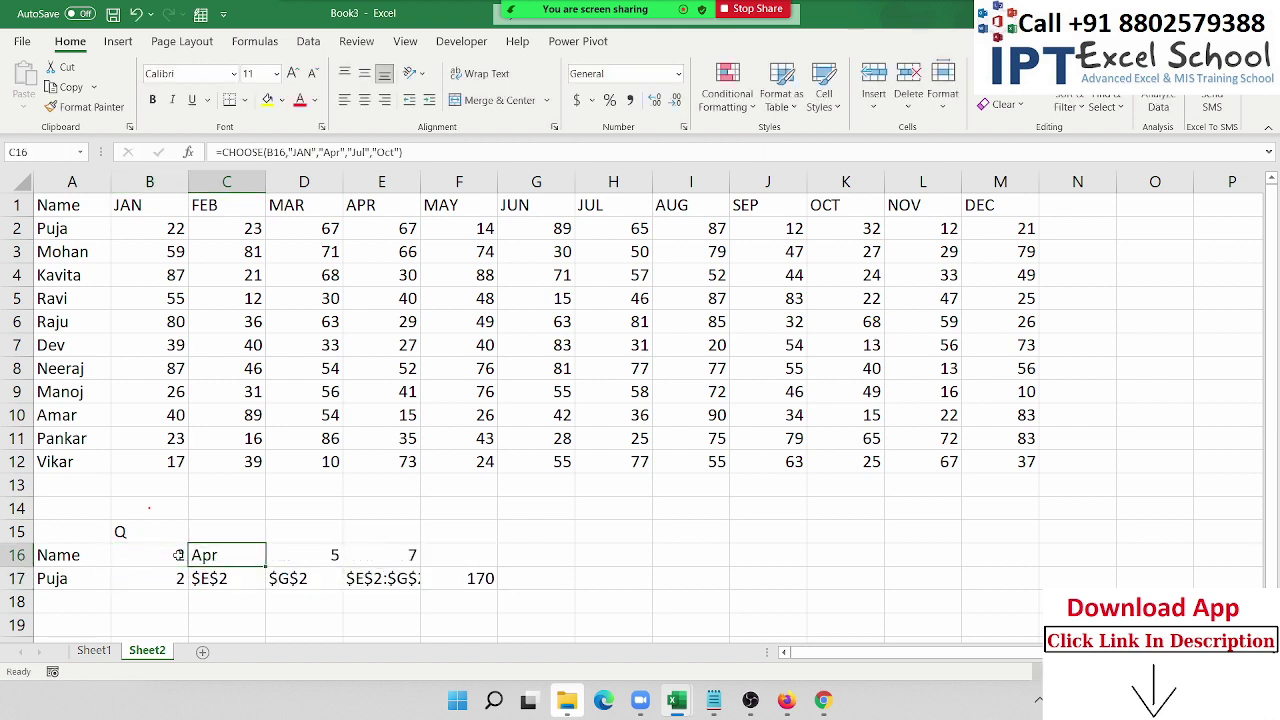
{"action": "left_click", "coordinate": [170, 562]}
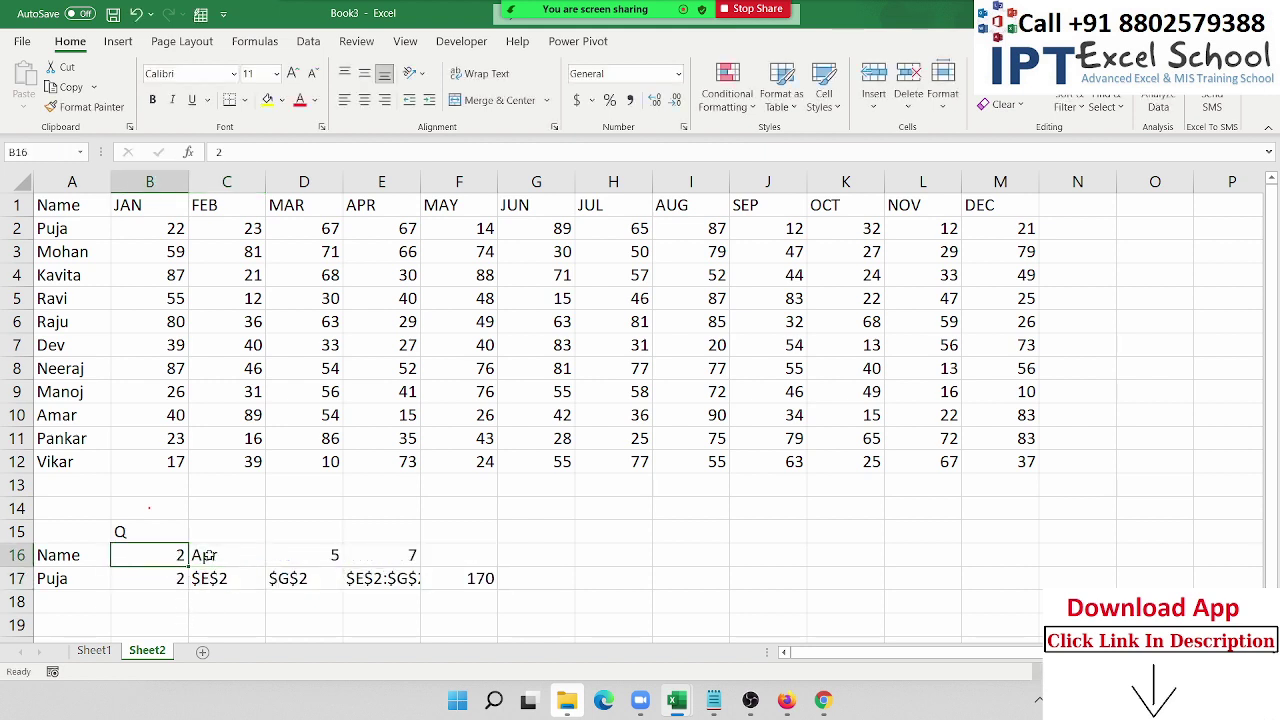
{"action": "left_click", "coordinate": [206, 556]}
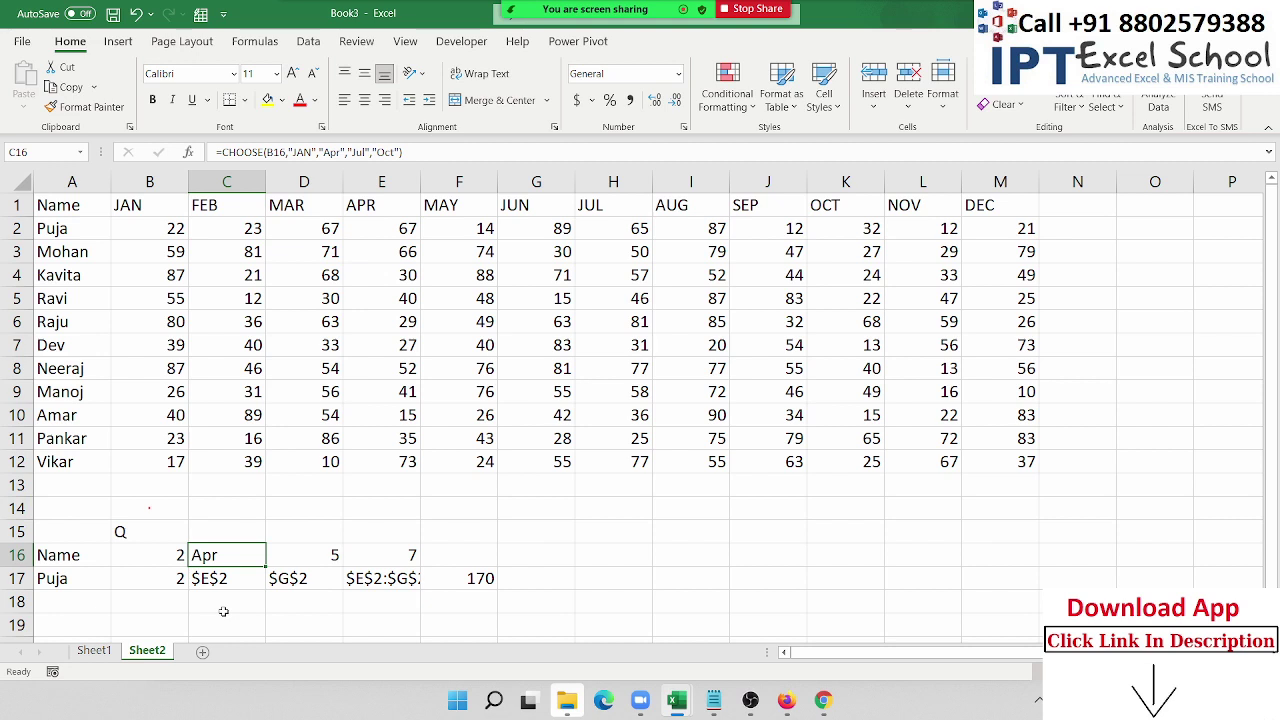
{"action": "key", "text": "Right"}
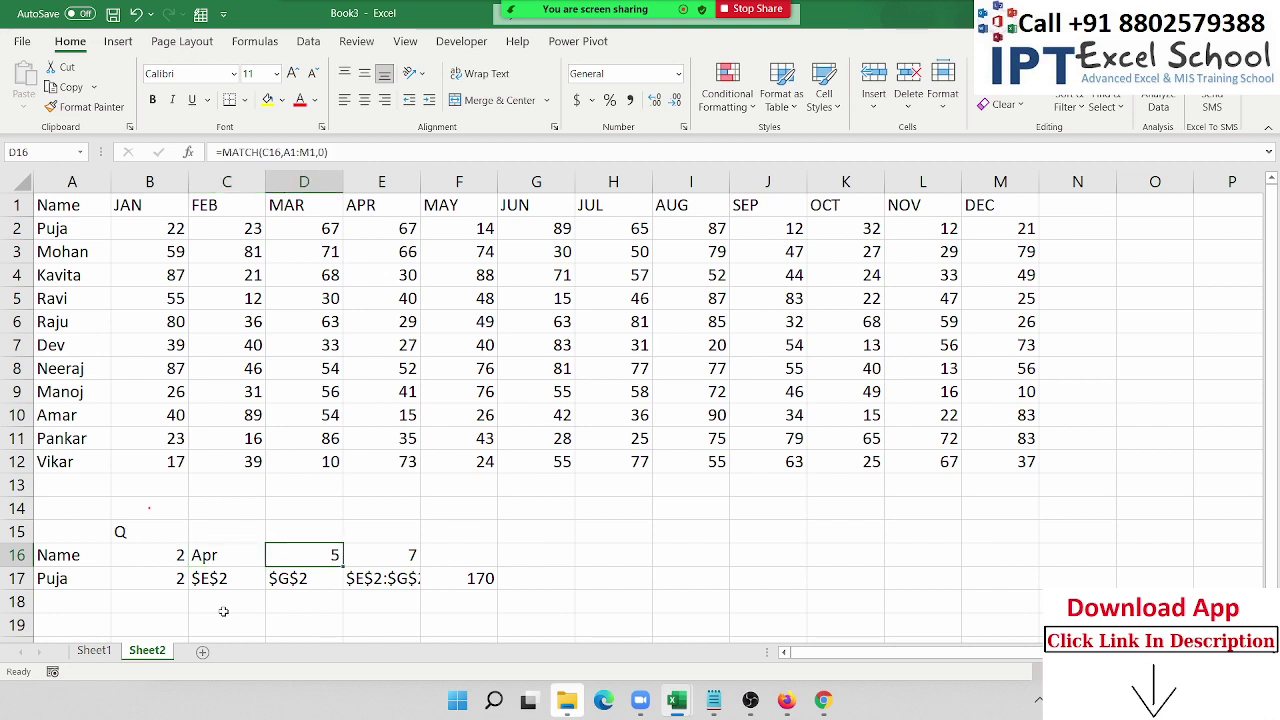
{"action": "key", "text": "Left"}
{"action": "key", "text": "Right"}
{"action": "key", "text": "Right"}
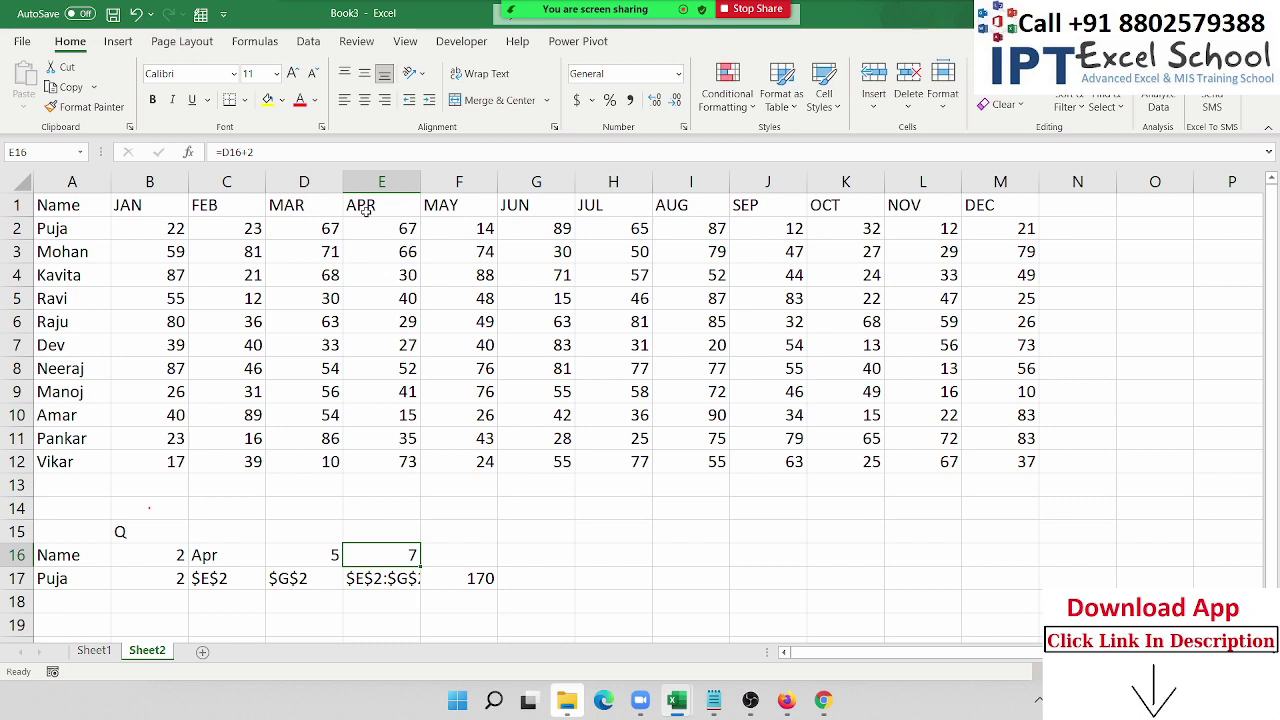
{"action": "key", "text": "Left"}
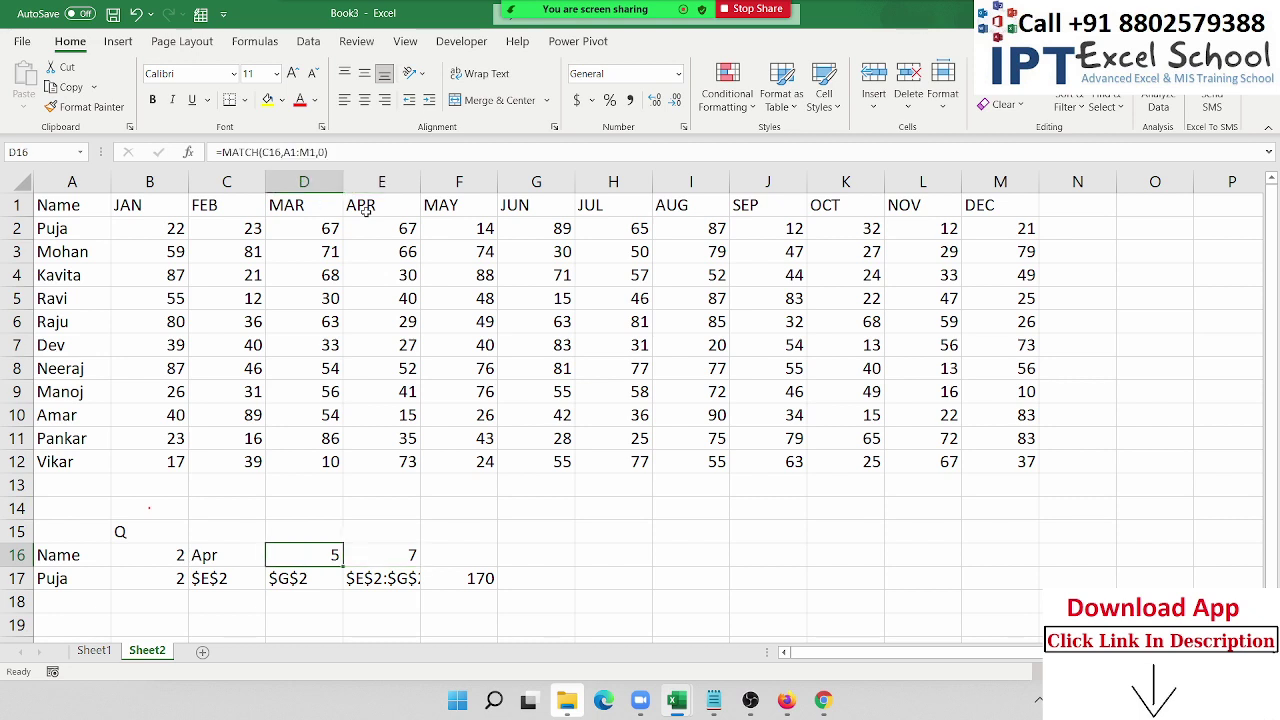
{"action": "key", "text": "Left"}
{"action": "key", "text": "Left"}
{"action": "key", "text": "Left"}
{"action": "key", "text": "Down"}
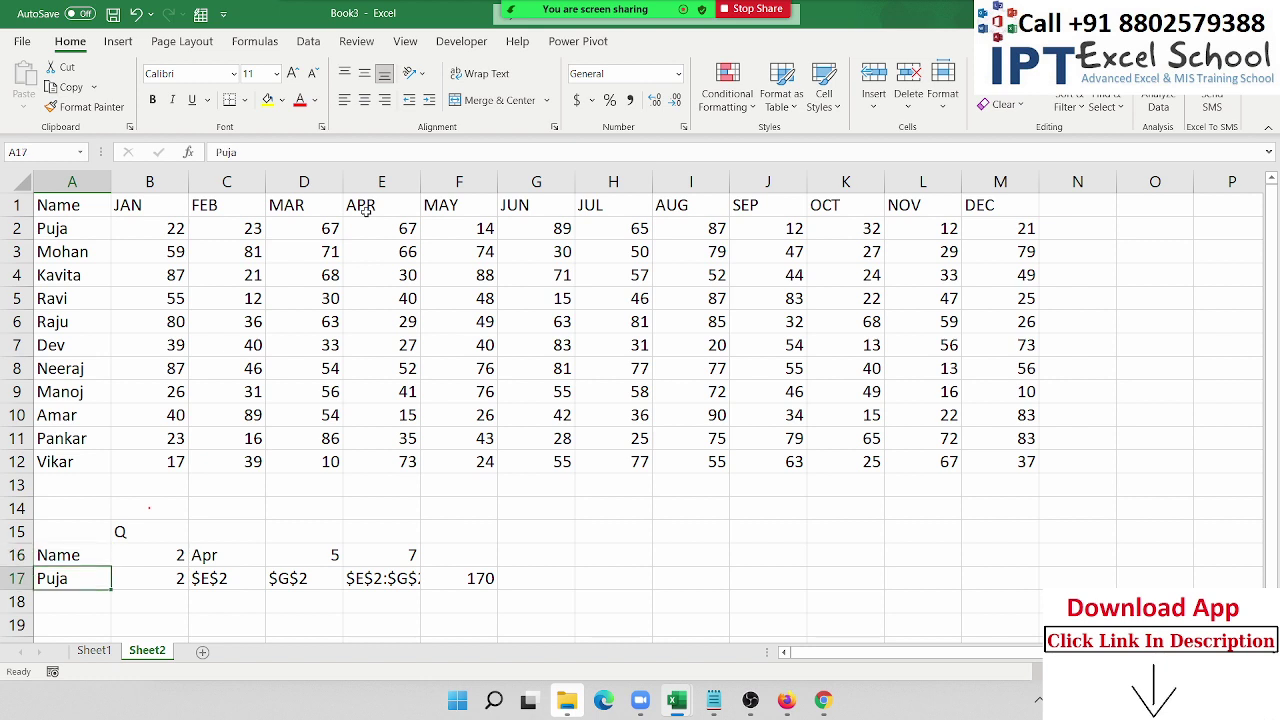
{"action": "key", "text": "Right"}
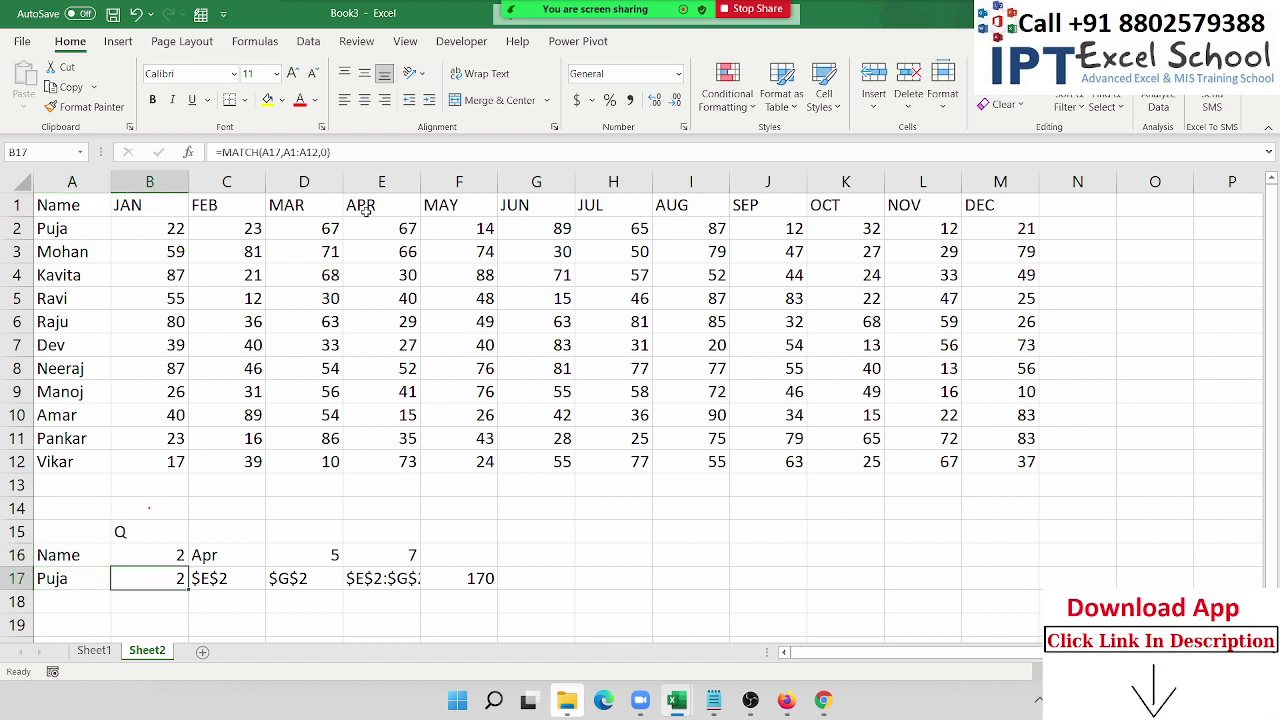
{"action": "key", "text": "Left"}
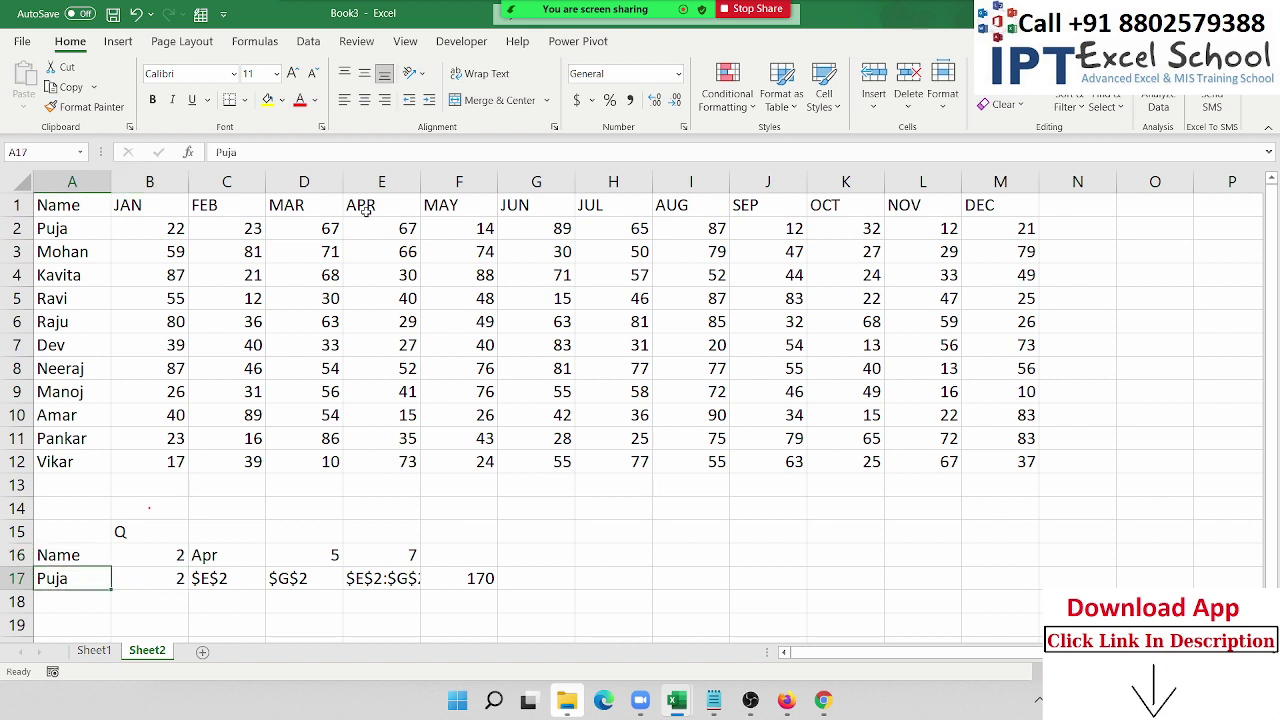
{"action": "key", "text": "Right"}
{"action": "key", "text": "Right"}
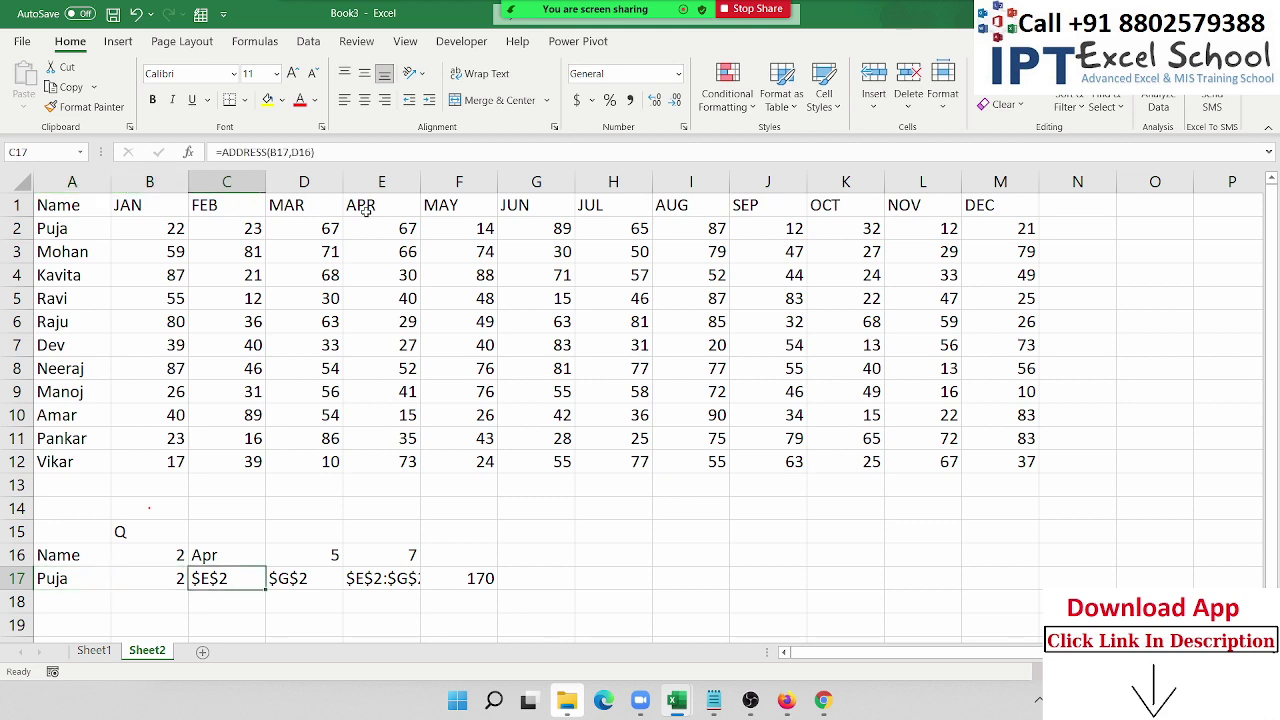
{"action": "key", "text": "Left"}
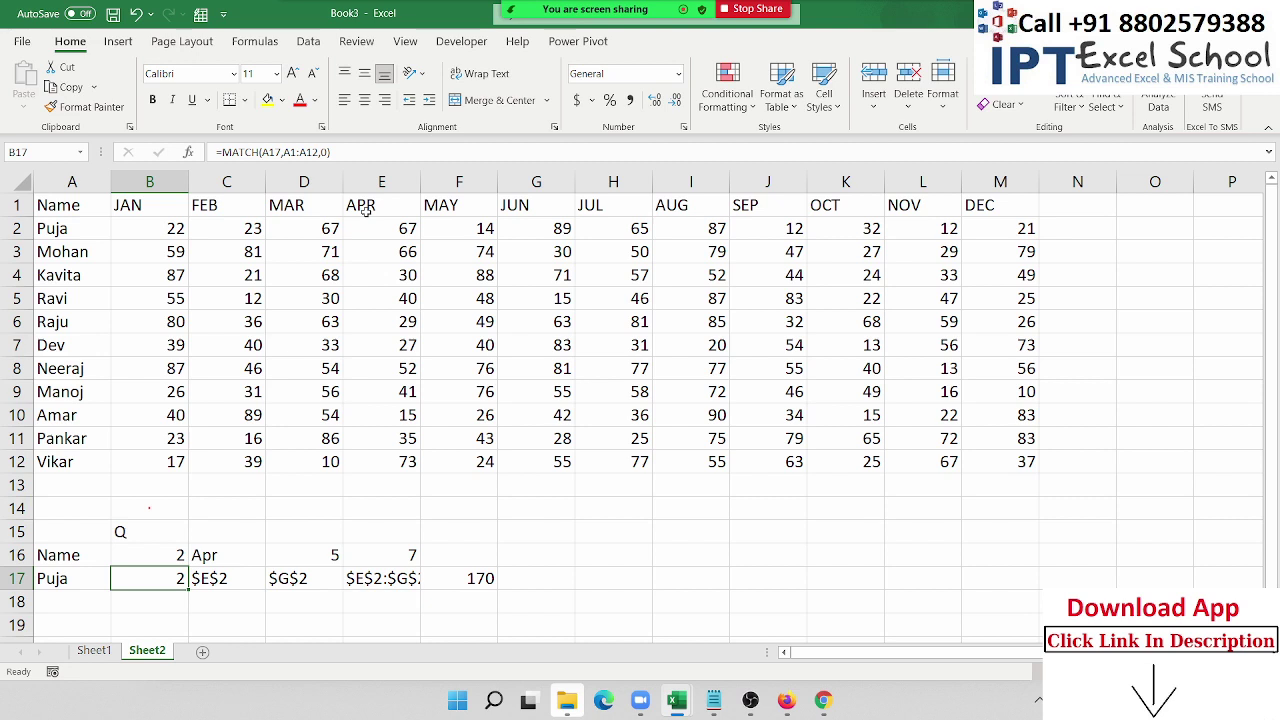
{"action": "key", "text": "Right"}
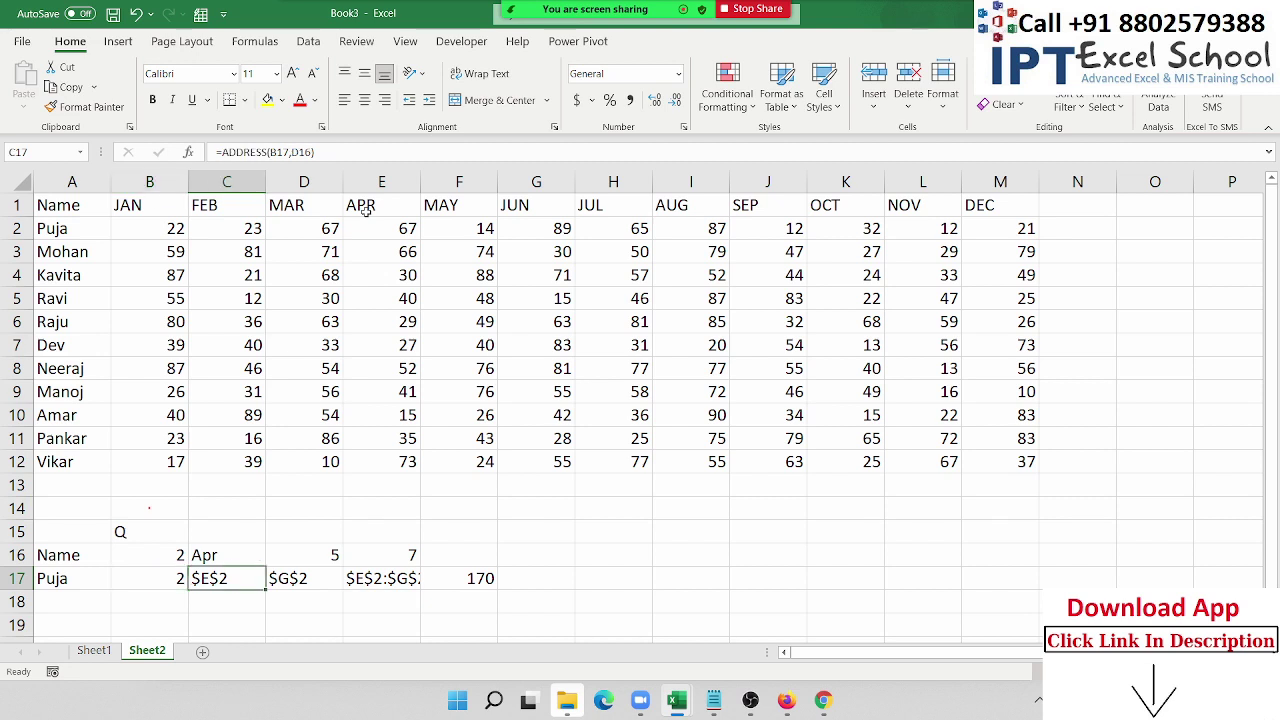
{"action": "key", "text": "F2"}
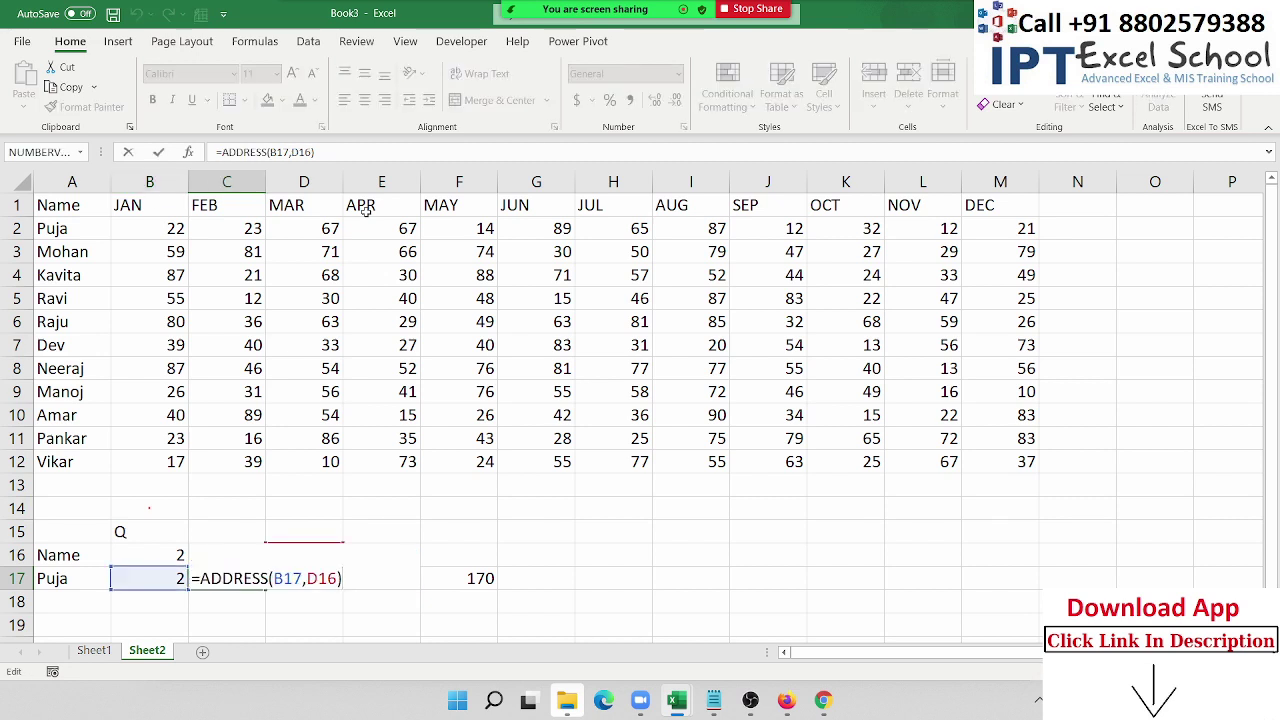
{"action": "key", "text": "ctrl+Return"}
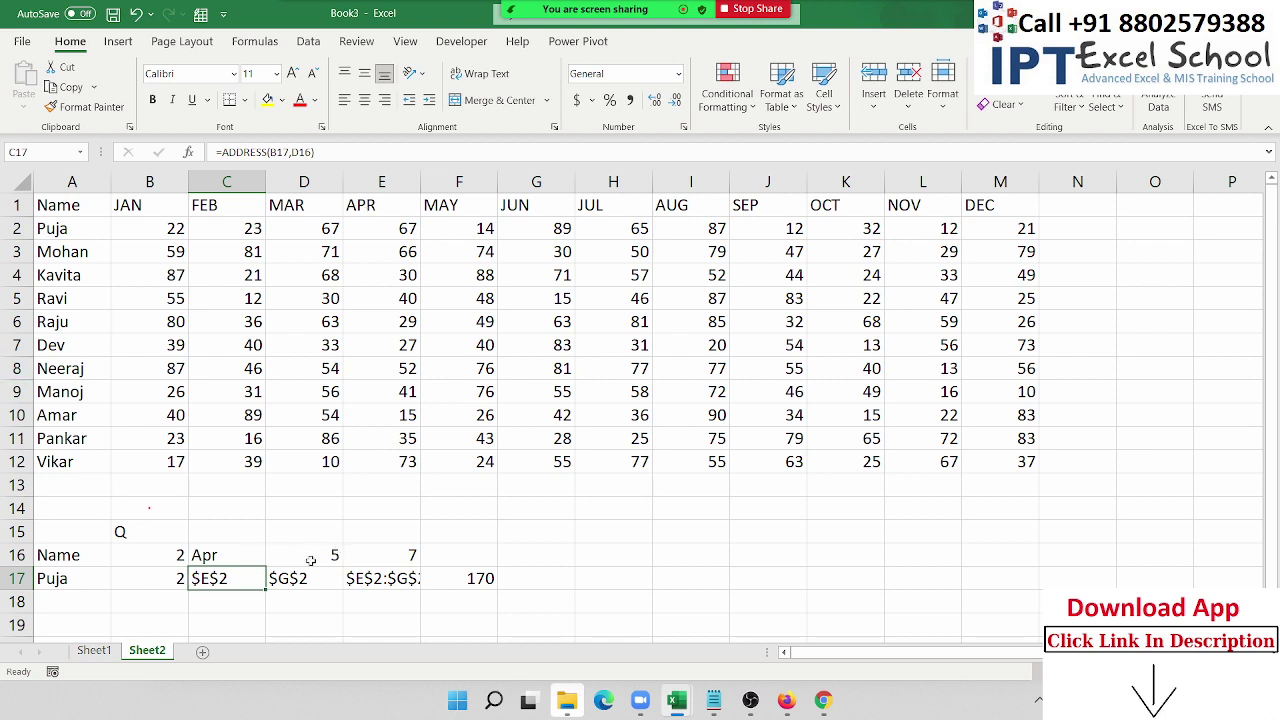
{"action": "left_click", "coordinate": [391, 229]}
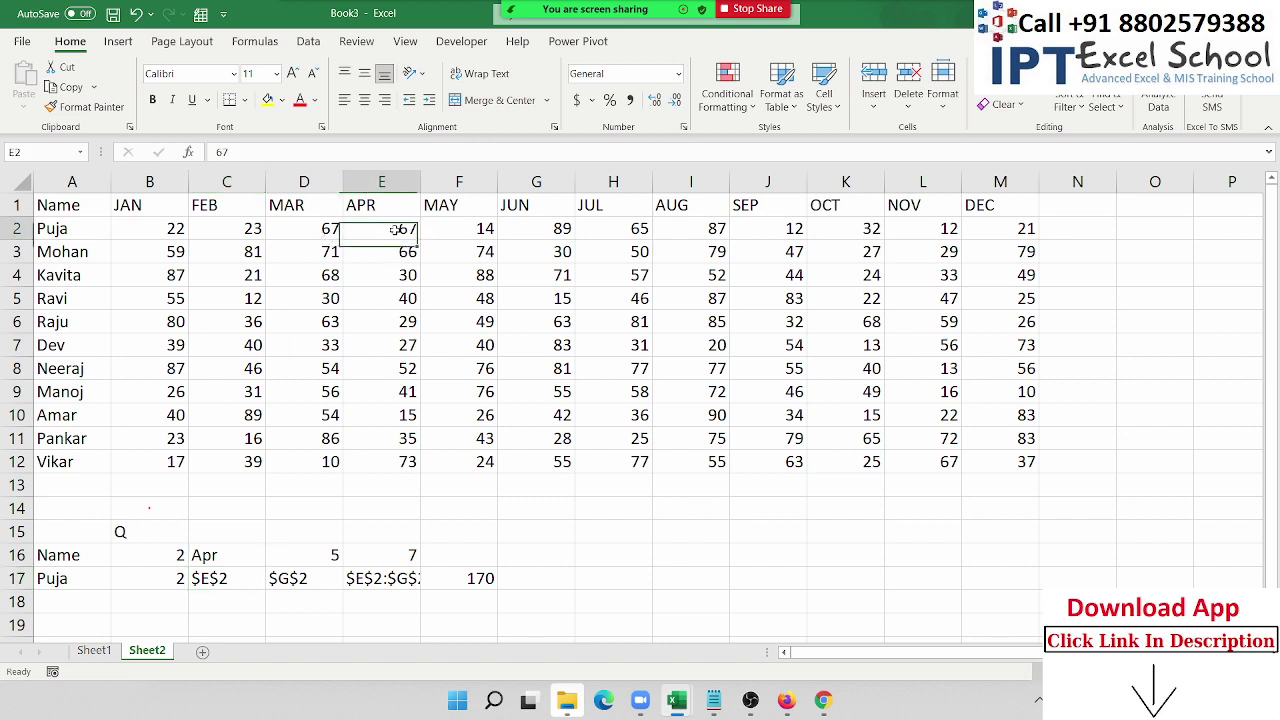
{"action": "left_click", "coordinate": [300, 586]}
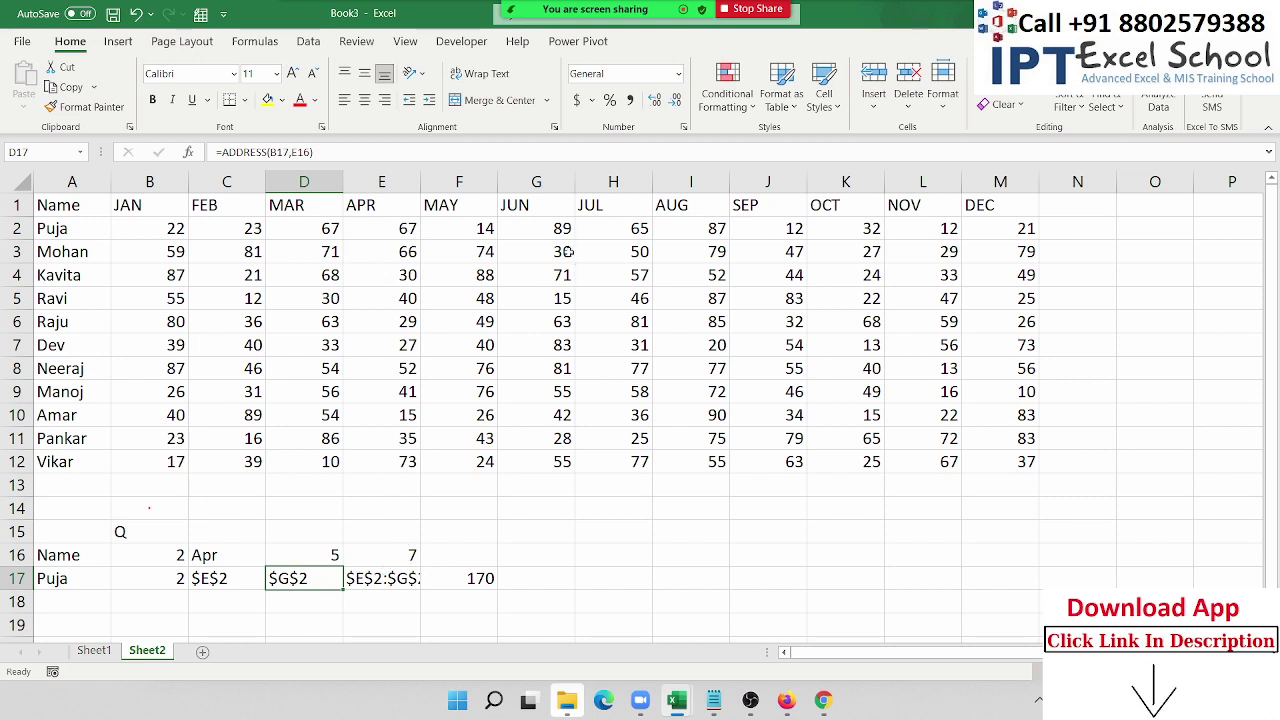
{"action": "double_click", "coordinate": [373, 580]}
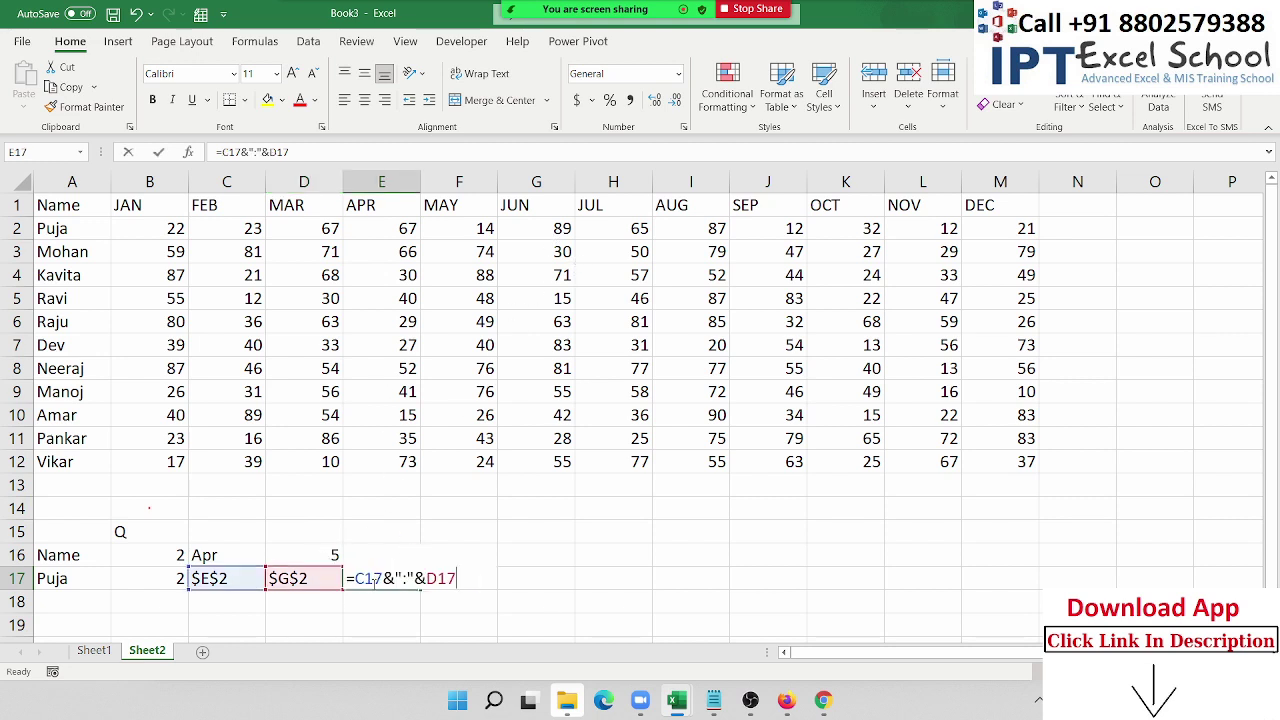
{"action": "key", "text": "ctrl+Return"}
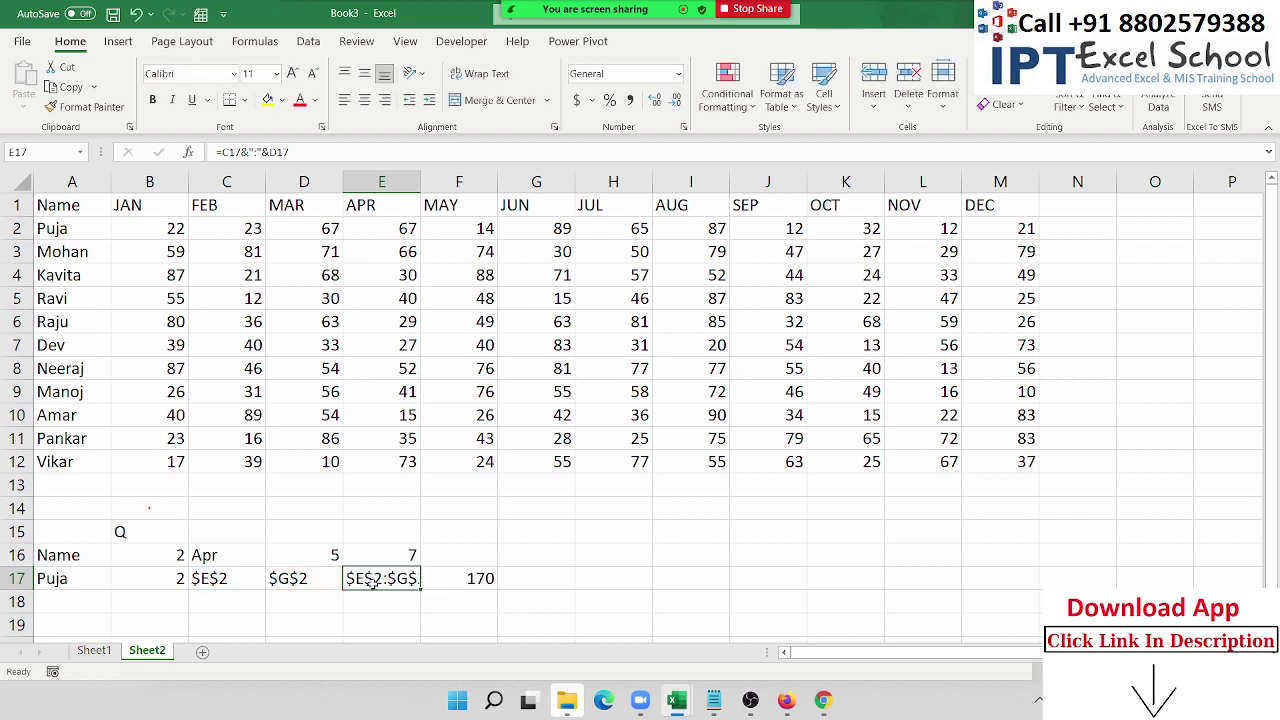
{"action": "double_click", "coordinate": [450, 578]}
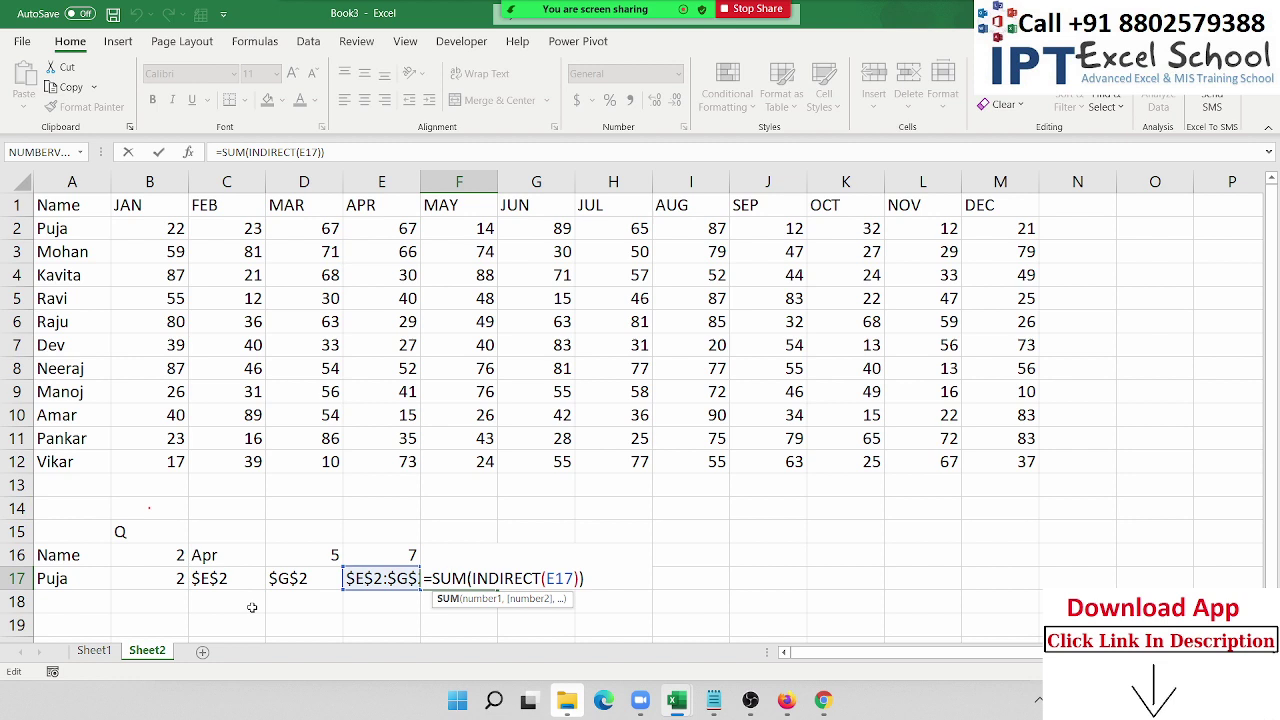
{"action": "key", "text": "Return"}
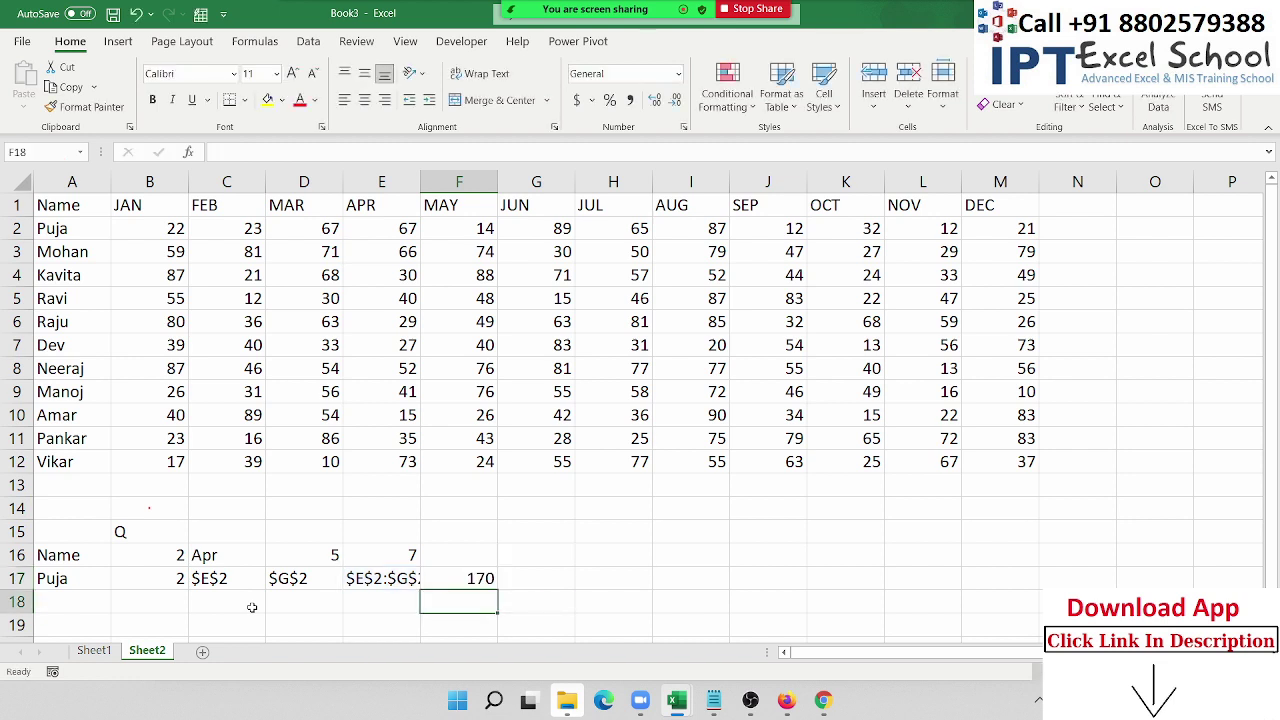
{"action": "key", "text": "Up"}
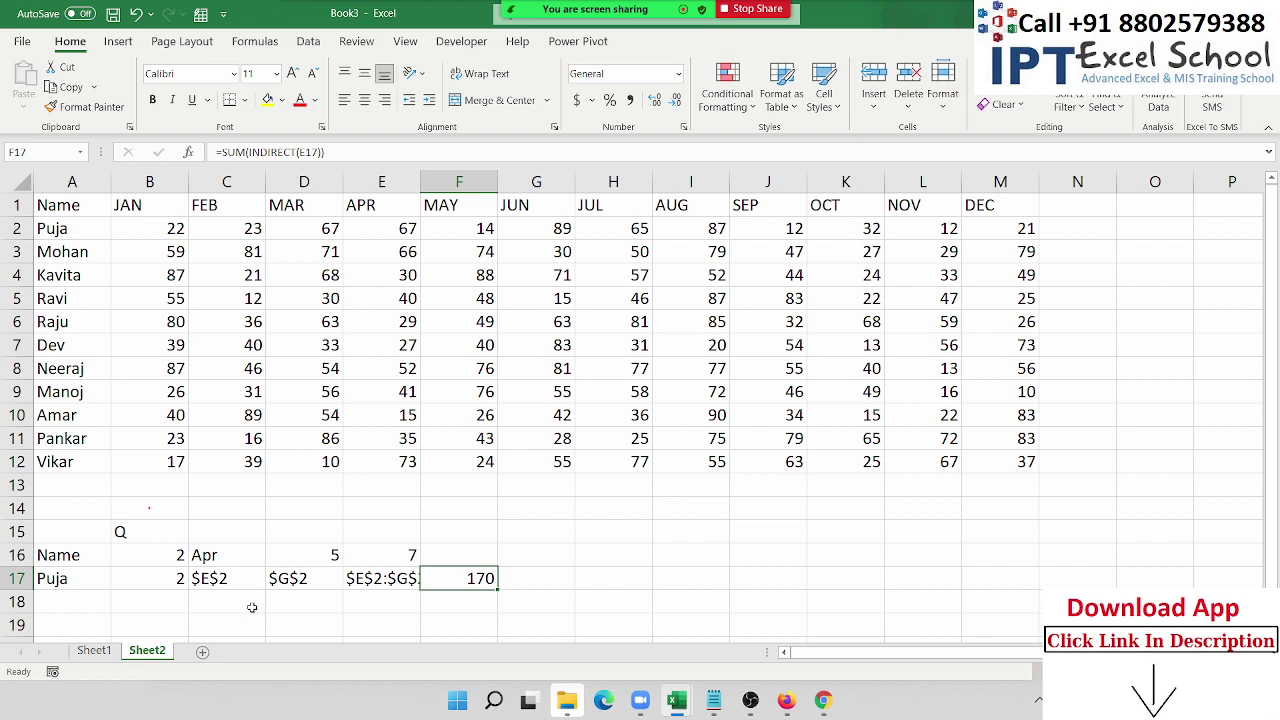
{"action": "double_click", "coordinate": [466, 580]}
Step: Copy the CHOOSE month formula from C16
{"action": "left_click", "coordinate": [228, 578]}
{"action": "left_click", "coordinate": [220, 560]}
{"action": "double_click", "coordinate": [220, 560]}
{"action": "left_click_drag", "start_coordinate": [192, 555], "coordinate": [477, 555]}
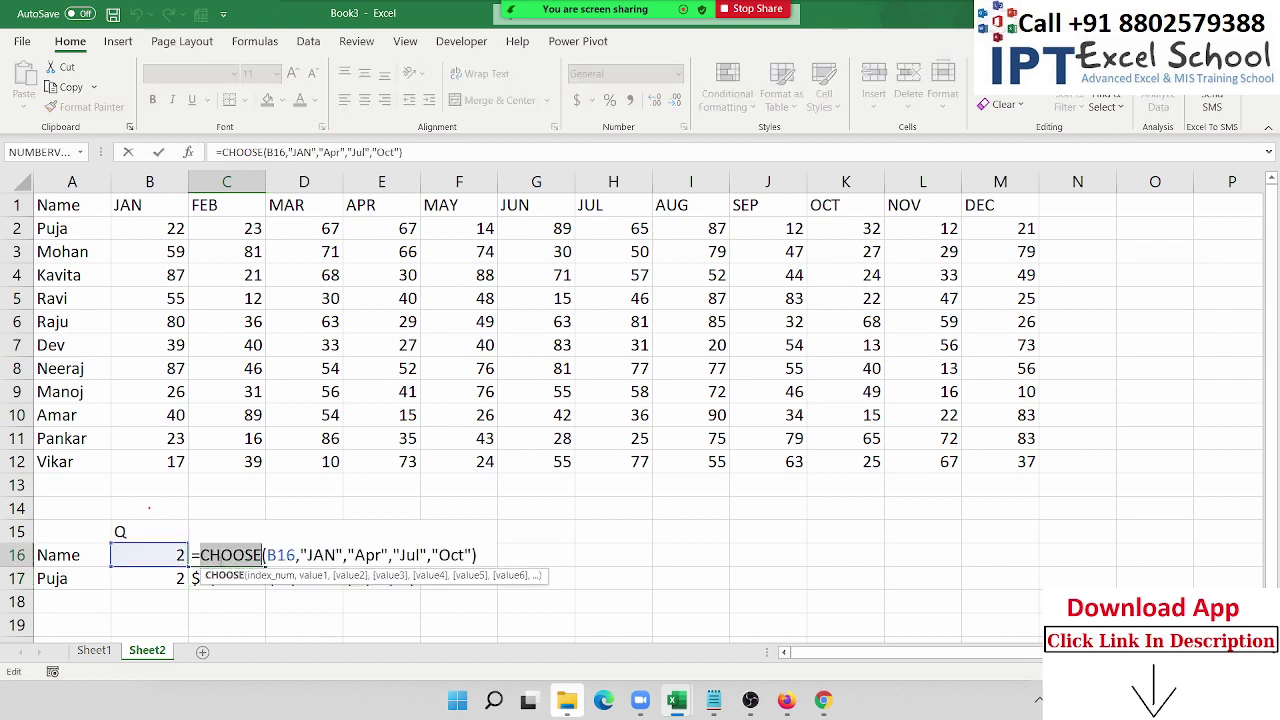
{"action": "left_click", "coordinate": [201, 555]}
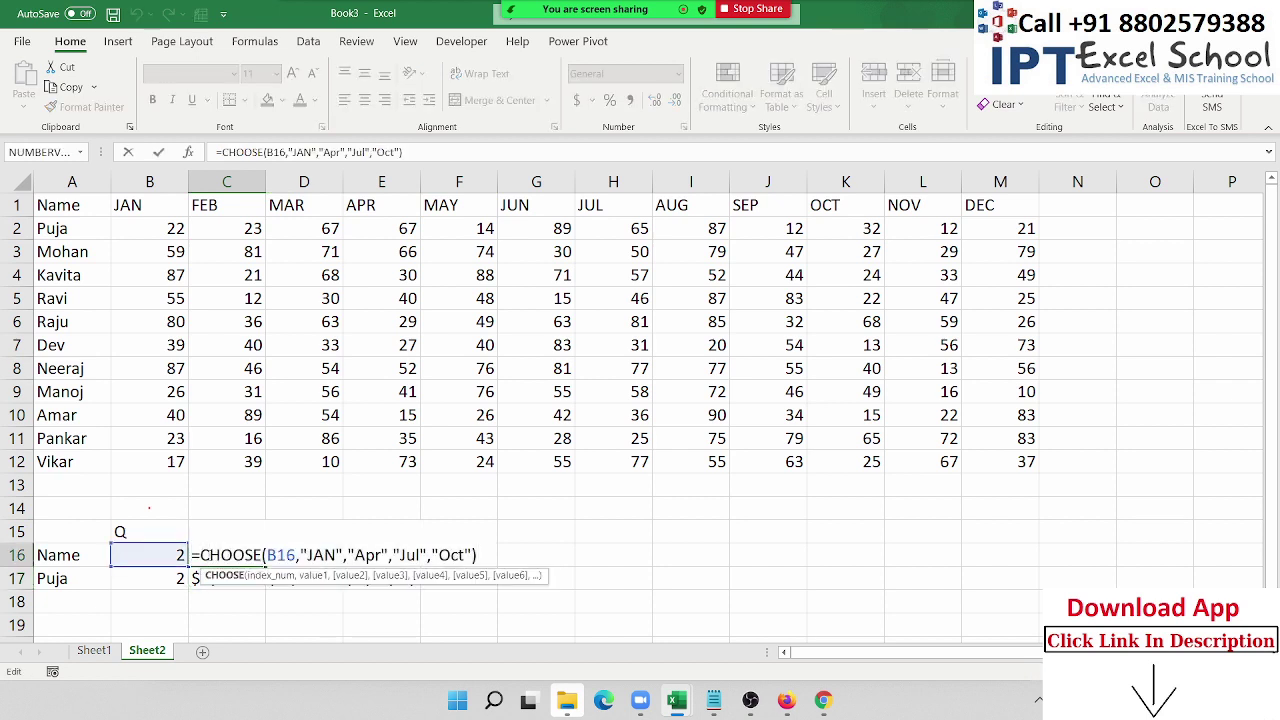
{"action": "key", "text": "Escape"}
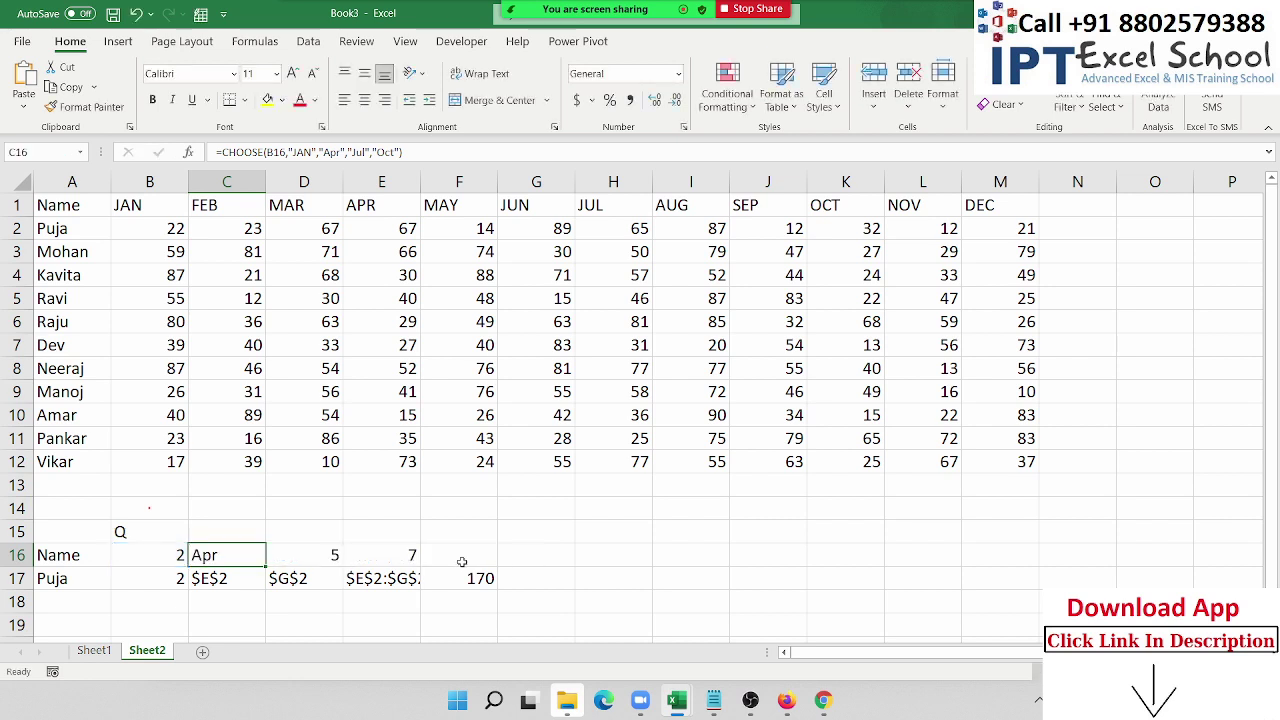
Step: Replace C16 in D16's MATCH formula with the CHOOSE formula, then copy the combined formula
{"action": "double_click", "coordinate": [324, 555]}
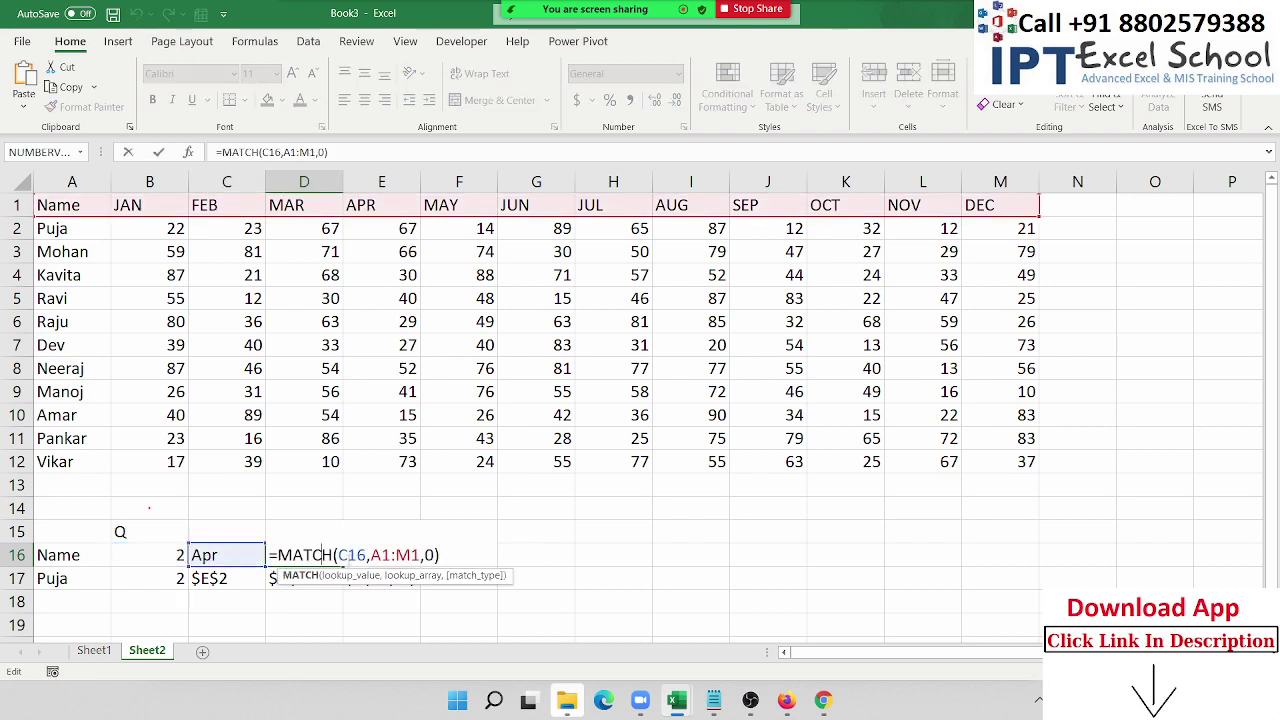
{"action": "left_click_drag", "start_coordinate": [338, 555], "coordinate": [366, 555]}
{"action": "type", "text": "CHOOSE(B16,\"JAN\",\"Apr\",\"Jul\",\"Oct\")"}
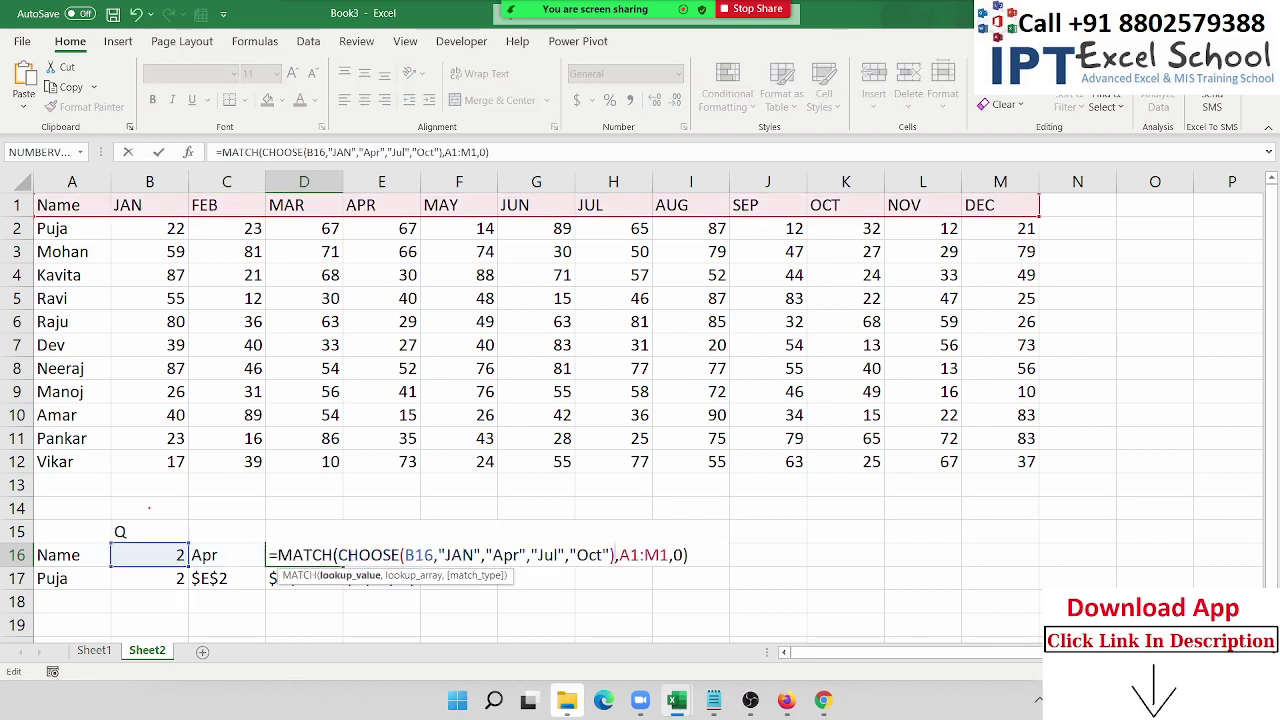
{"action": "key", "text": "Return"}
{"action": "left_click", "coordinate": [336, 556]}
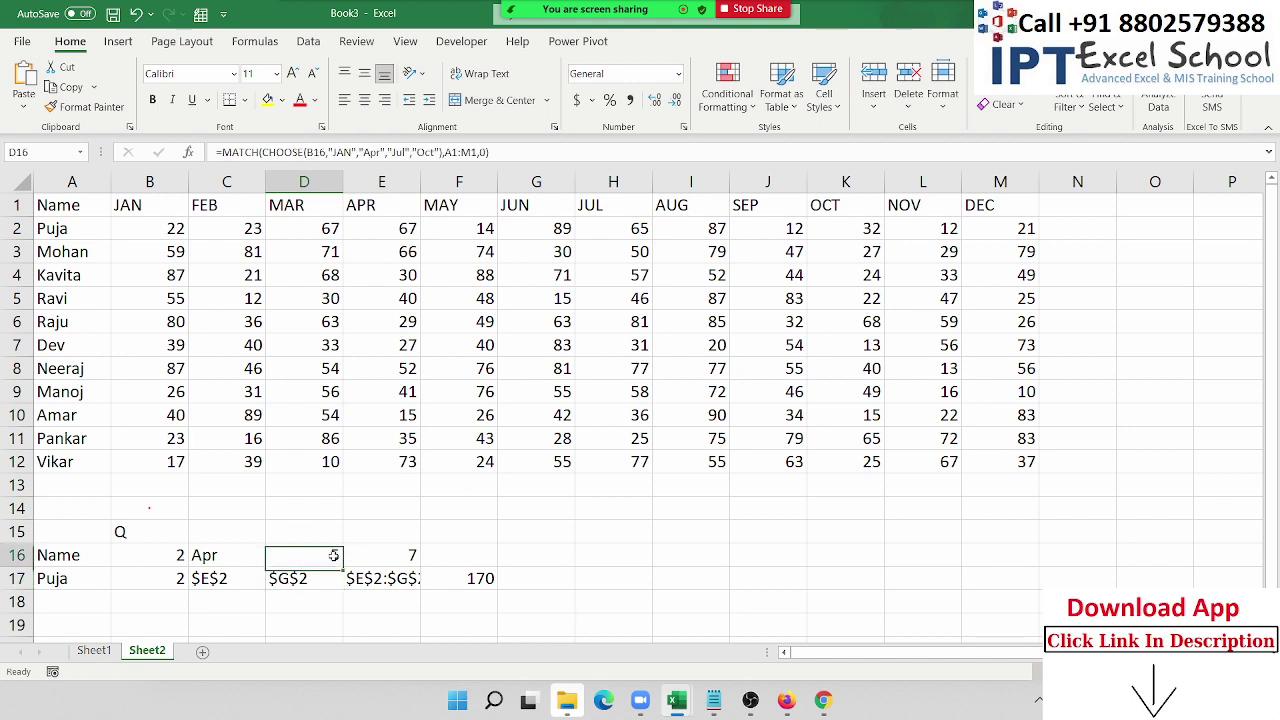
{"action": "double_click", "coordinate": [281, 552]}
{"action": "left_click_drag", "start_coordinate": [272, 554], "coordinate": [913, 552]}
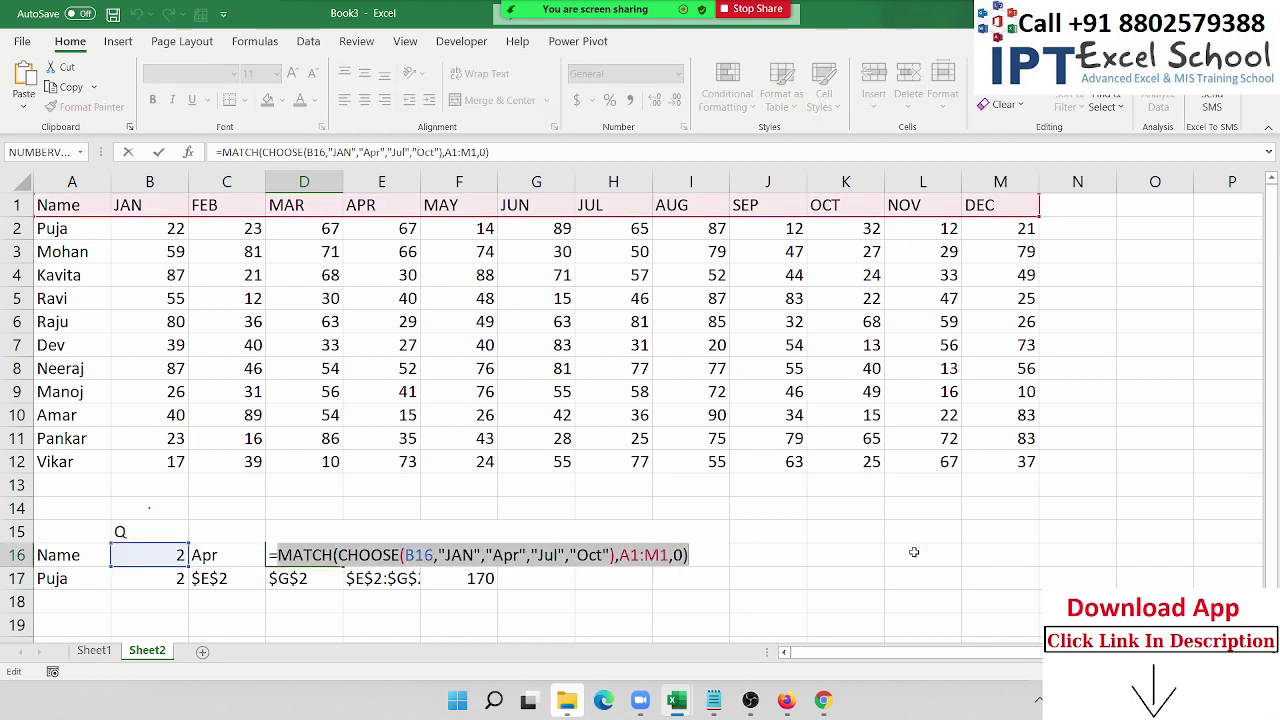
{"action": "key", "text": "Escape"}
Step: Paste D16's combined formula over the D16 reference in E16, which still returns 7
{"action": "double_click", "coordinate": [385, 554]}
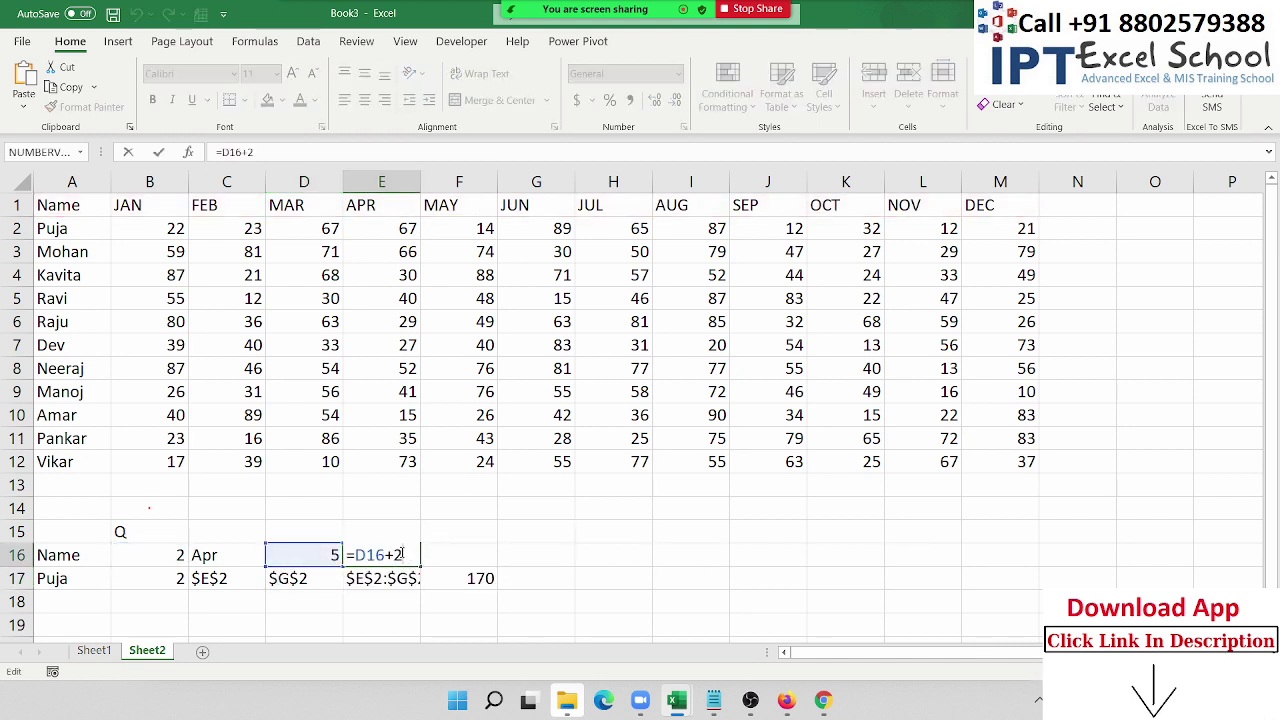
{"action": "double_click", "coordinate": [371, 554]}
{"action": "type", "text": "MATCH(CHOOSE(B16,\"JAN\",\"Apr\",\"Jul\",\"Oct\"),A1:M1,0)"}
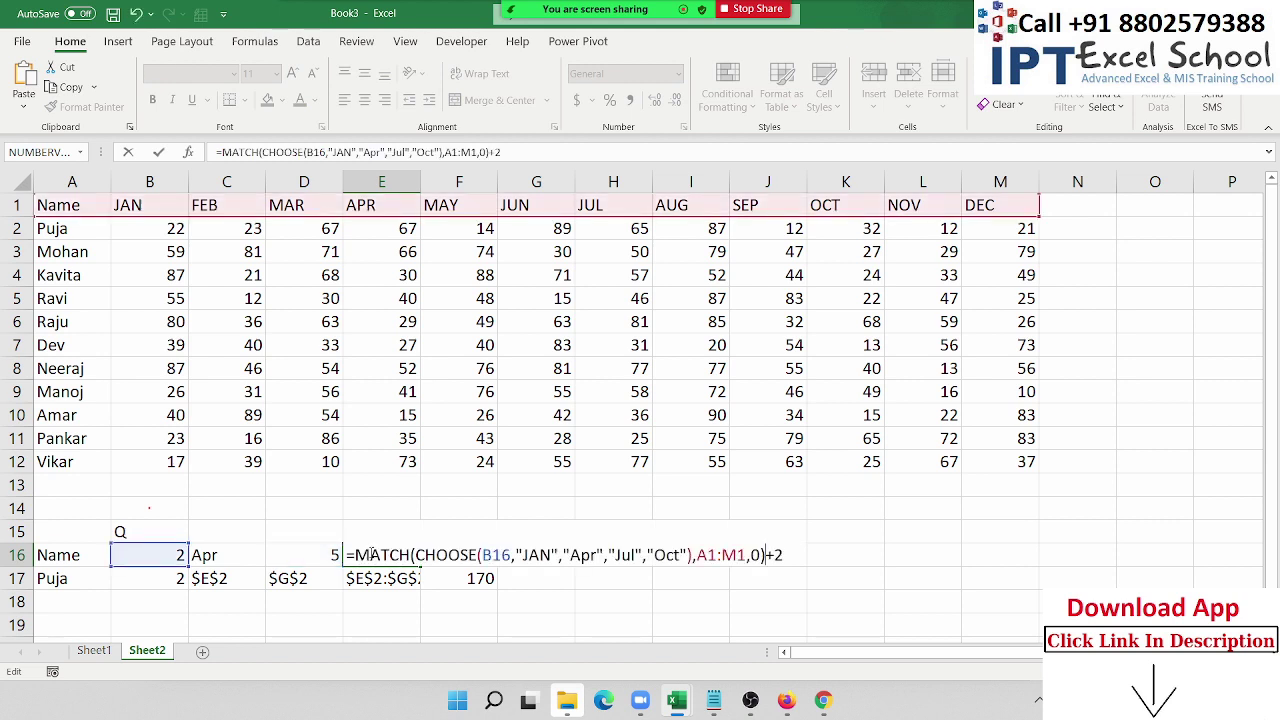
{"action": "key", "text": "Return"}
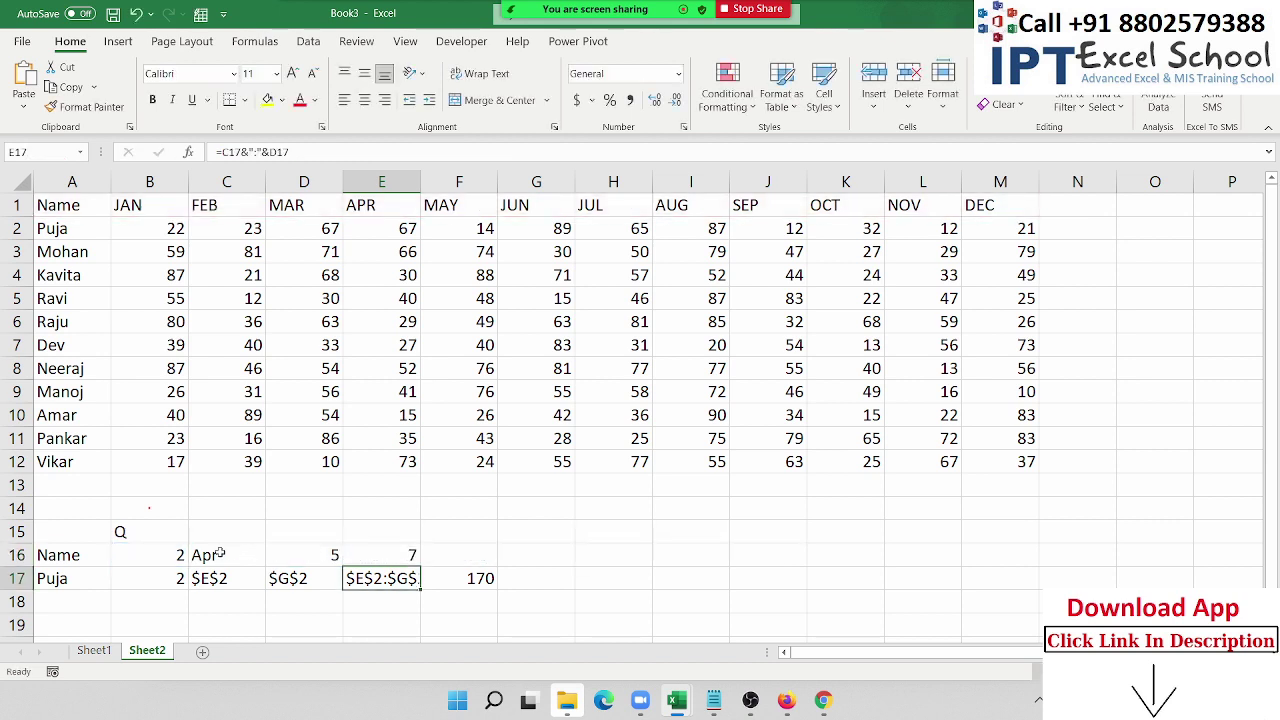
Step: Replace the B17 reference in C17 and D17 with B17's MATCH row formula
{"action": "left_click", "coordinate": [166, 574]}
{"action": "double_click", "coordinate": [166, 574]}
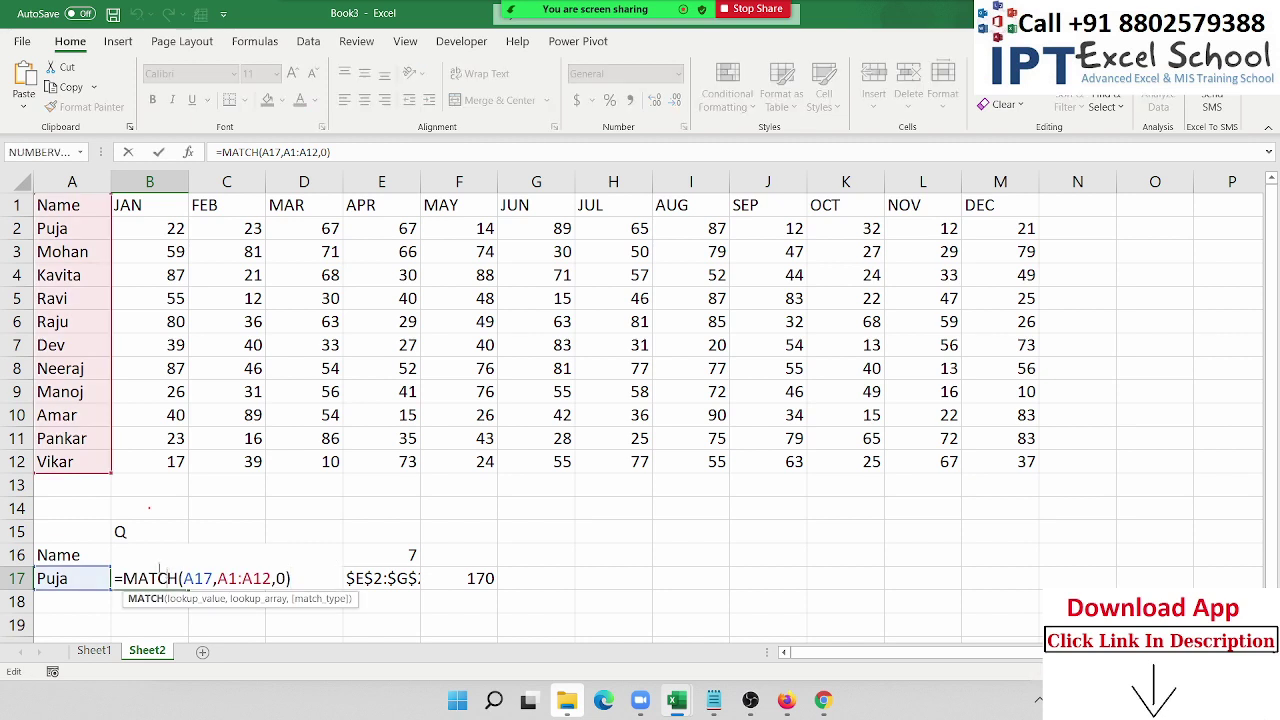
{"action": "left_click_drag", "start_coordinate": [127, 577], "coordinate": [290, 578]}
{"action": "key", "text": "ctrl+c"}
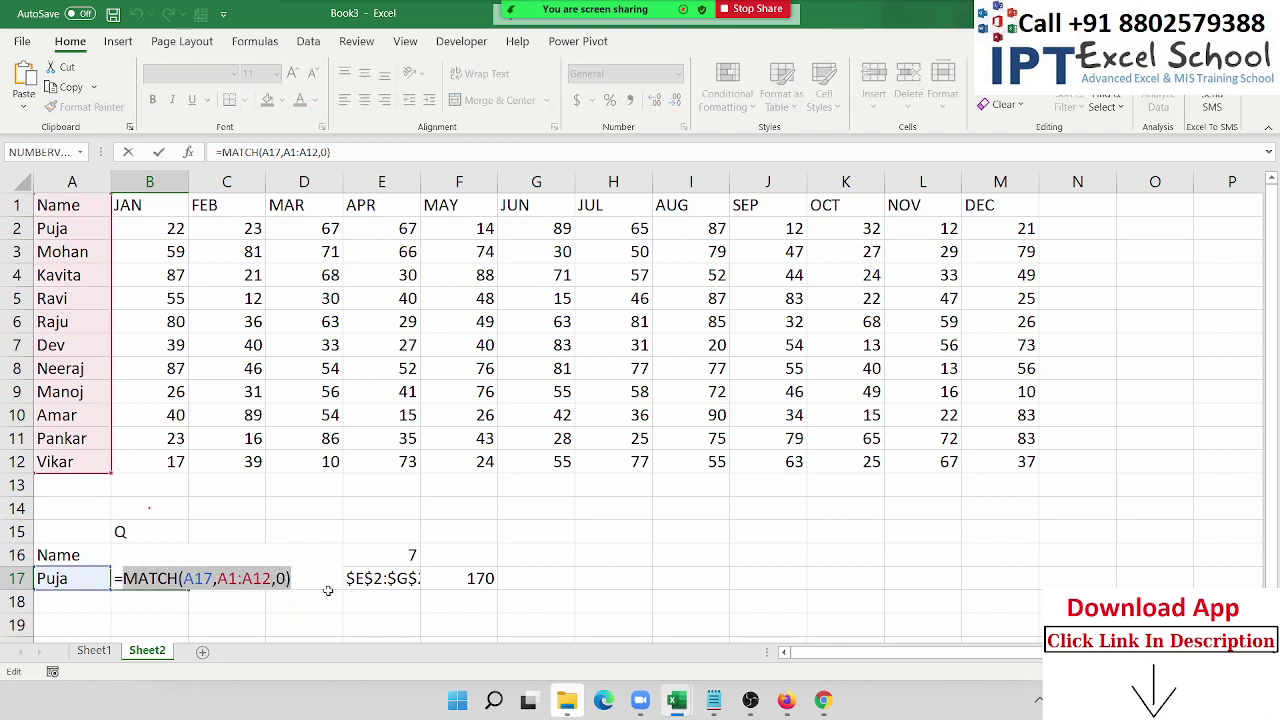
{"action": "key", "text": "Escape"}
{"action": "left_click", "coordinate": [210, 572]}
{"action": "double_click", "coordinate": [210, 572]}
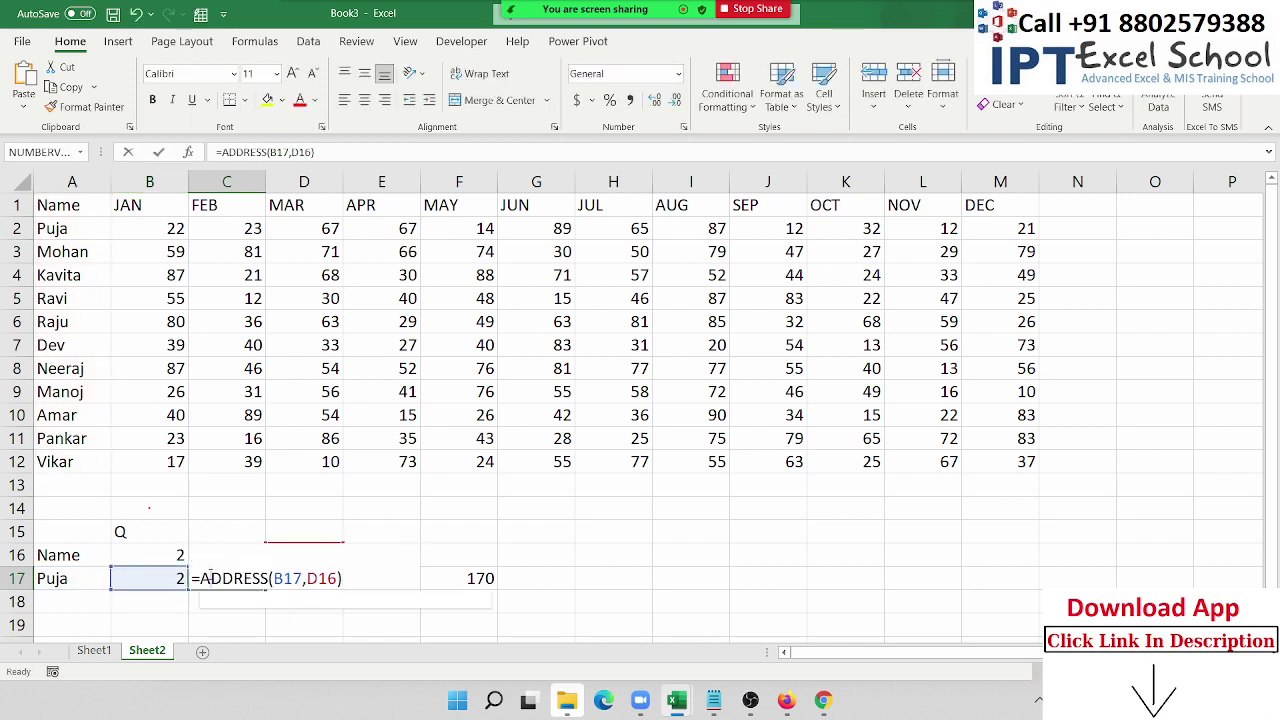
{"action": "double_click", "coordinate": [288, 578]}
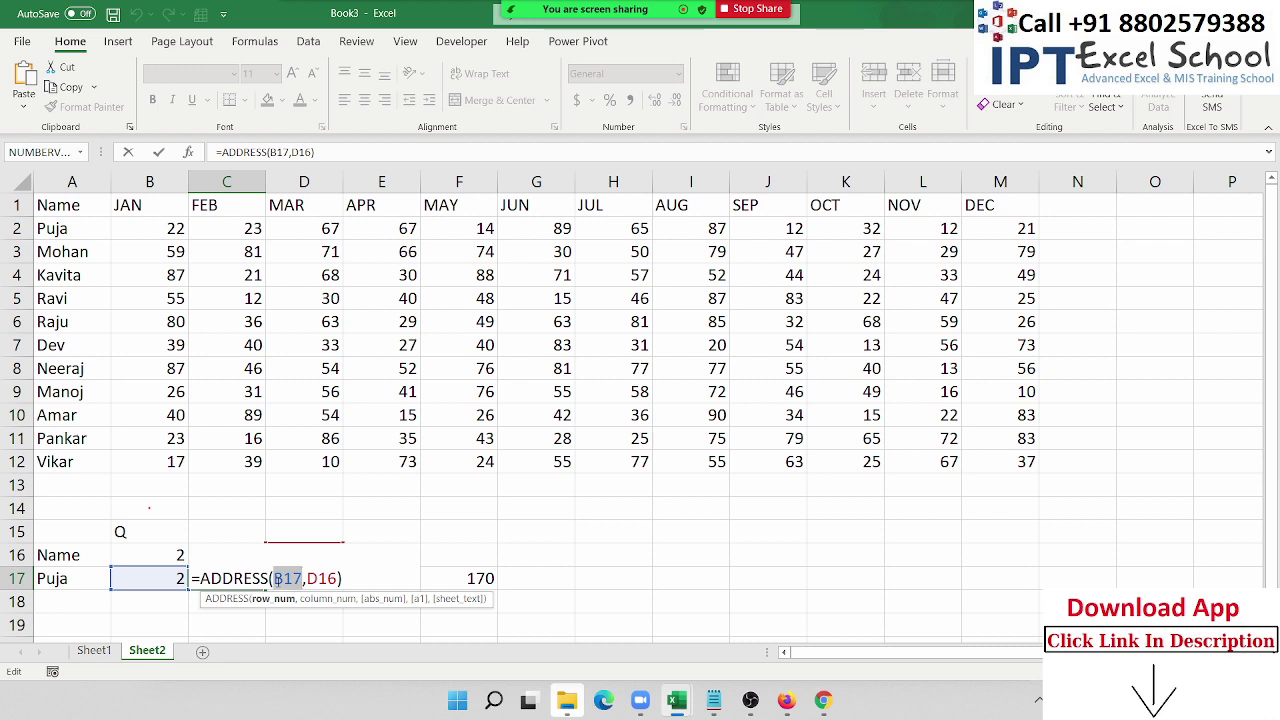
{"action": "key", "text": "ctrl+v"}
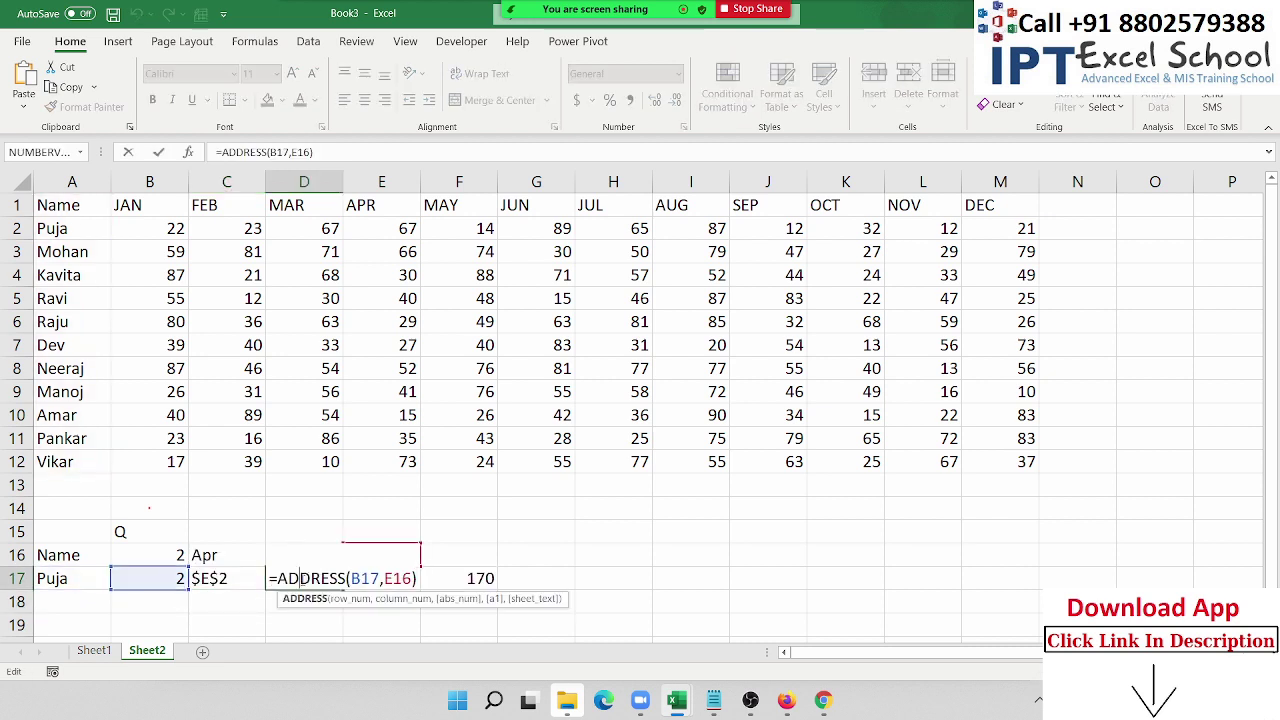
{"action": "double_click", "coordinate": [366, 579]}
{"action": "key", "text": "ctrl+v"}
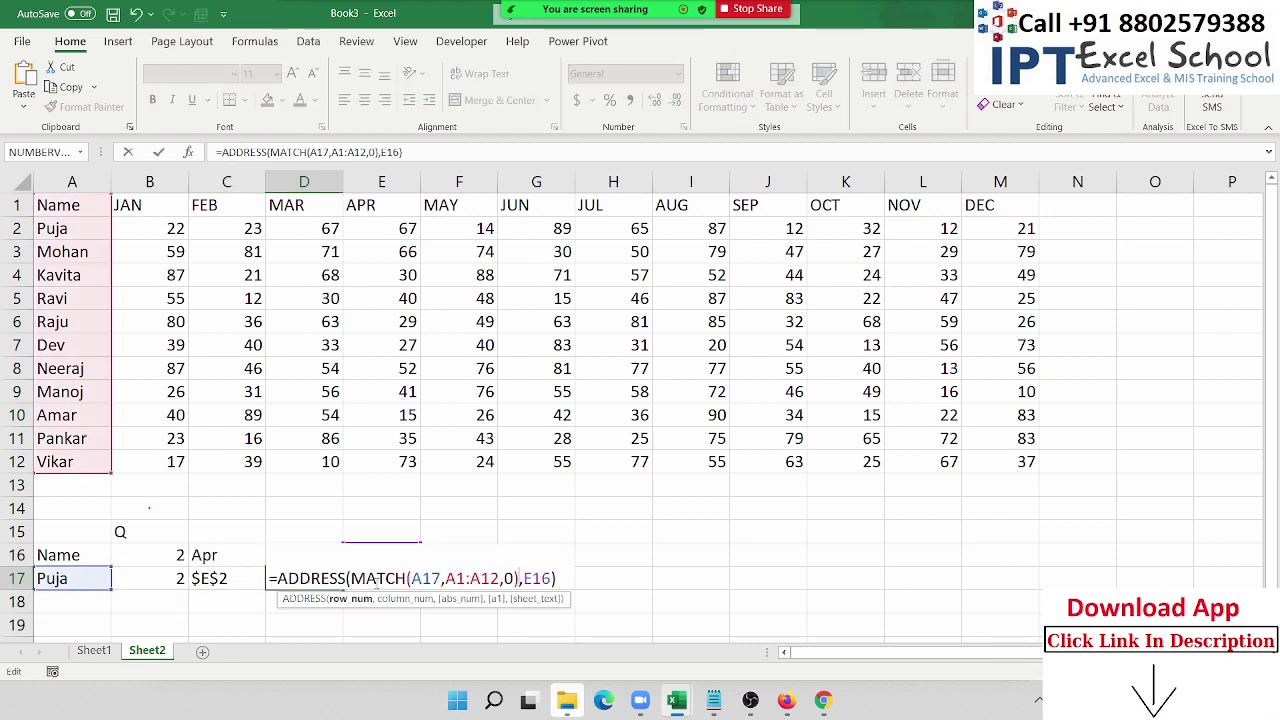
{"action": "key", "text": "Return"}
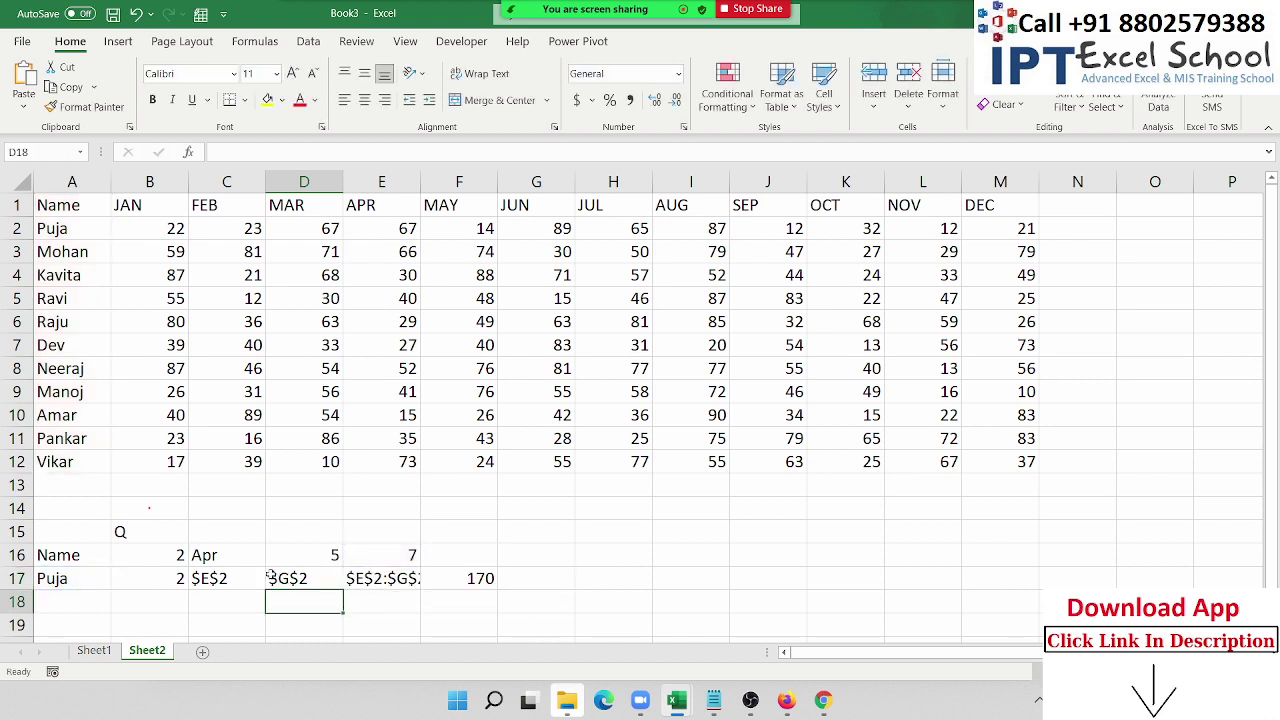
Step: Nest D16's column MATCH formula into C17 in place of D16, still giving $E$2
{"action": "left_click", "coordinate": [301, 557]}
{"action": "double_click", "coordinate": [301, 557]}
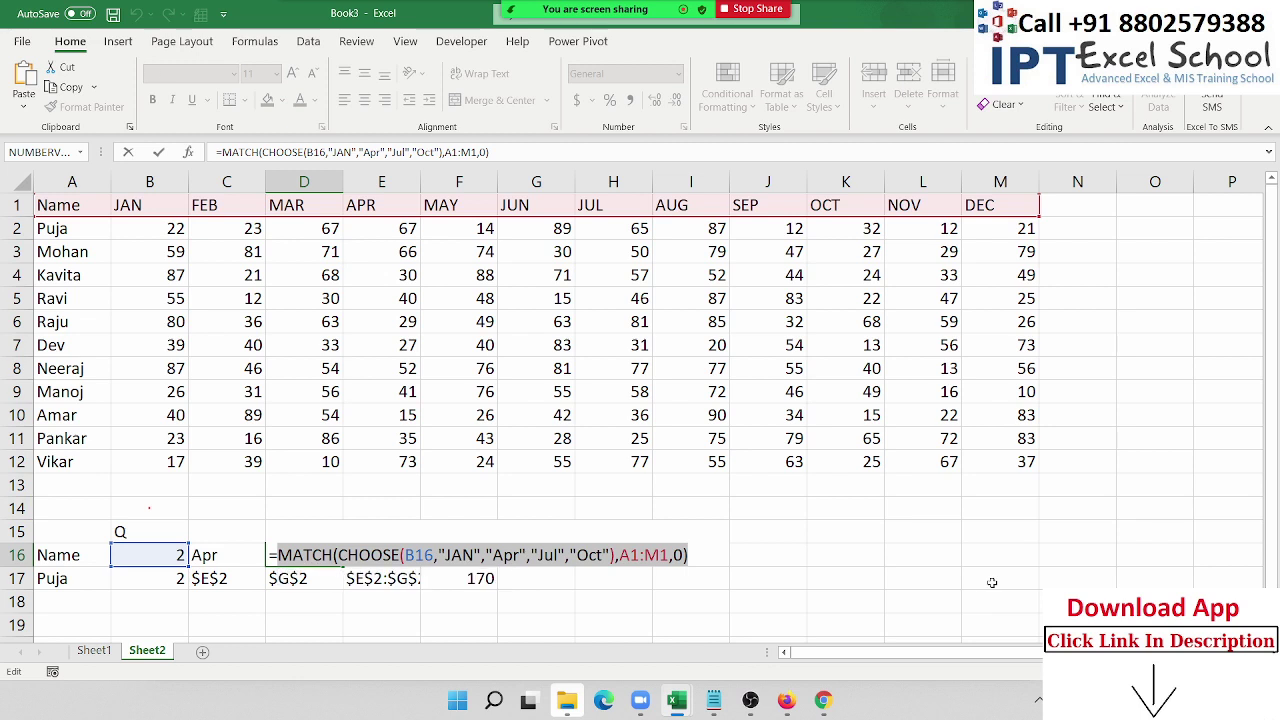
{"action": "key", "text": "Escape"}
{"action": "double_click", "coordinate": [232, 580]}
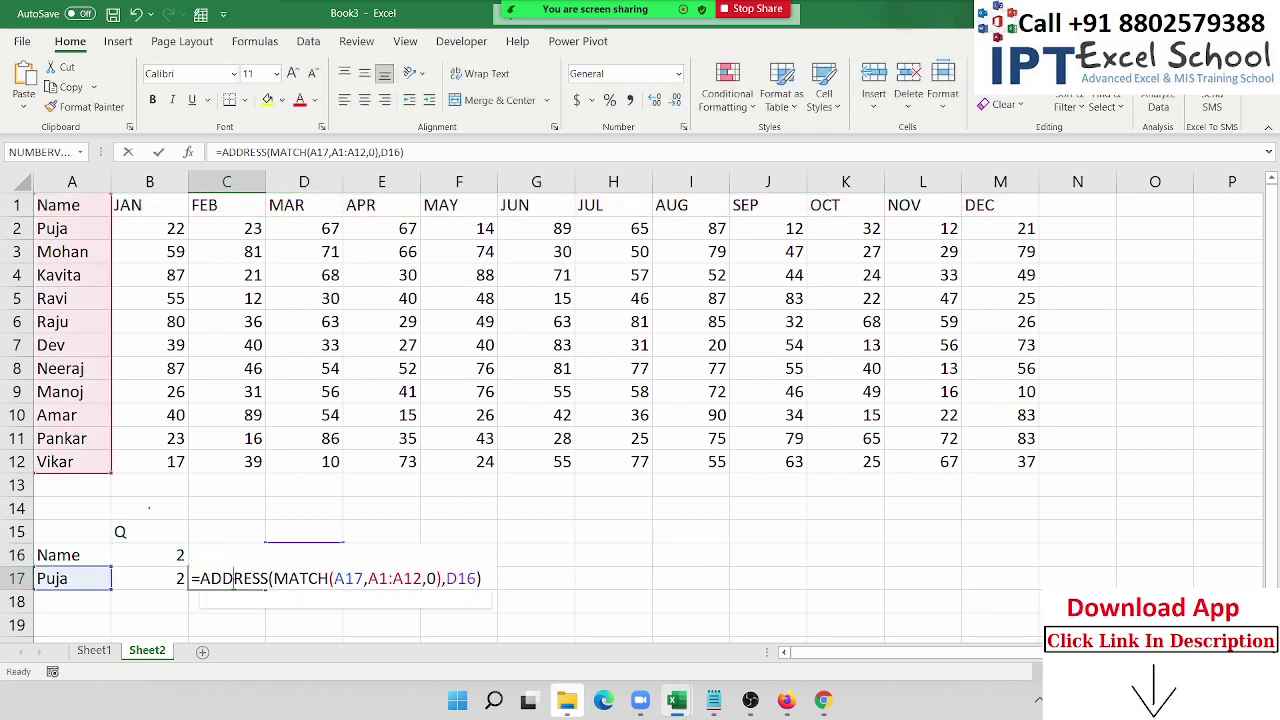
{"action": "double_click", "coordinate": [466, 578]}
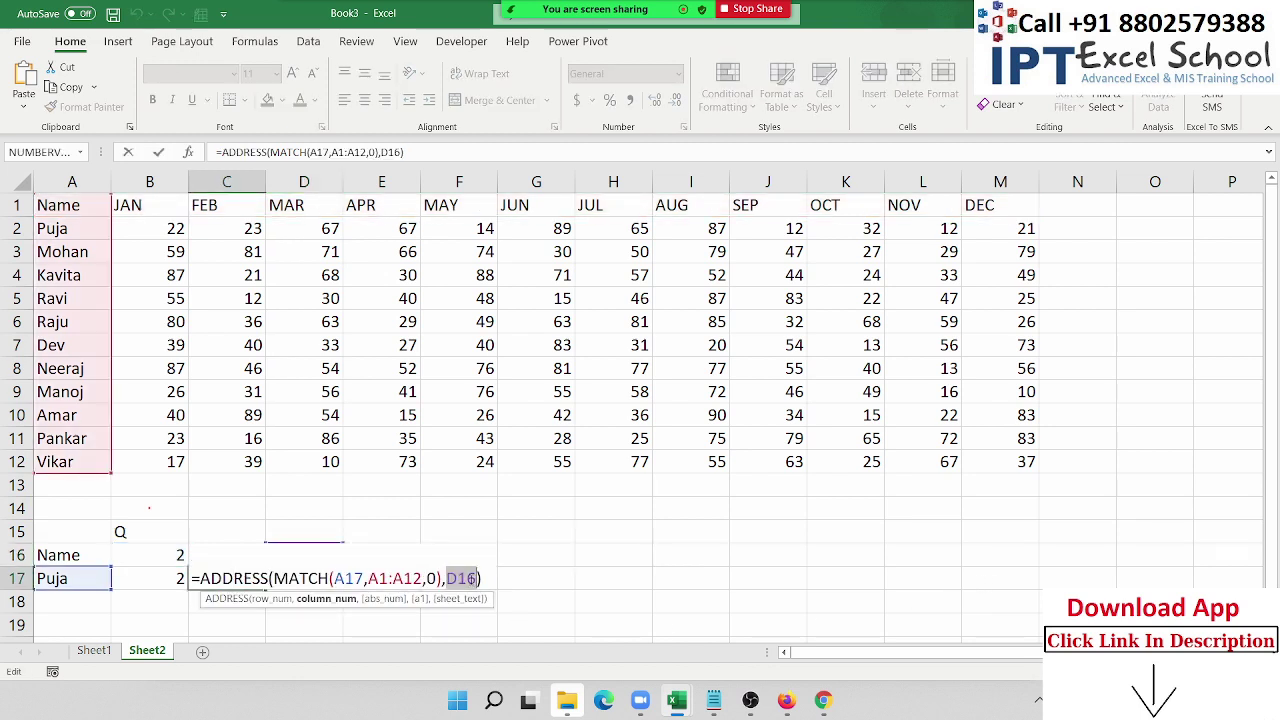
{"action": "type", "text": "MATCH(CHOOSE(B16,\"JAN\",\"Apr\",\"Jul\",\"Oct\"),A1:M1,0)"}
{"action": "key", "text": "ctrl+Return"}
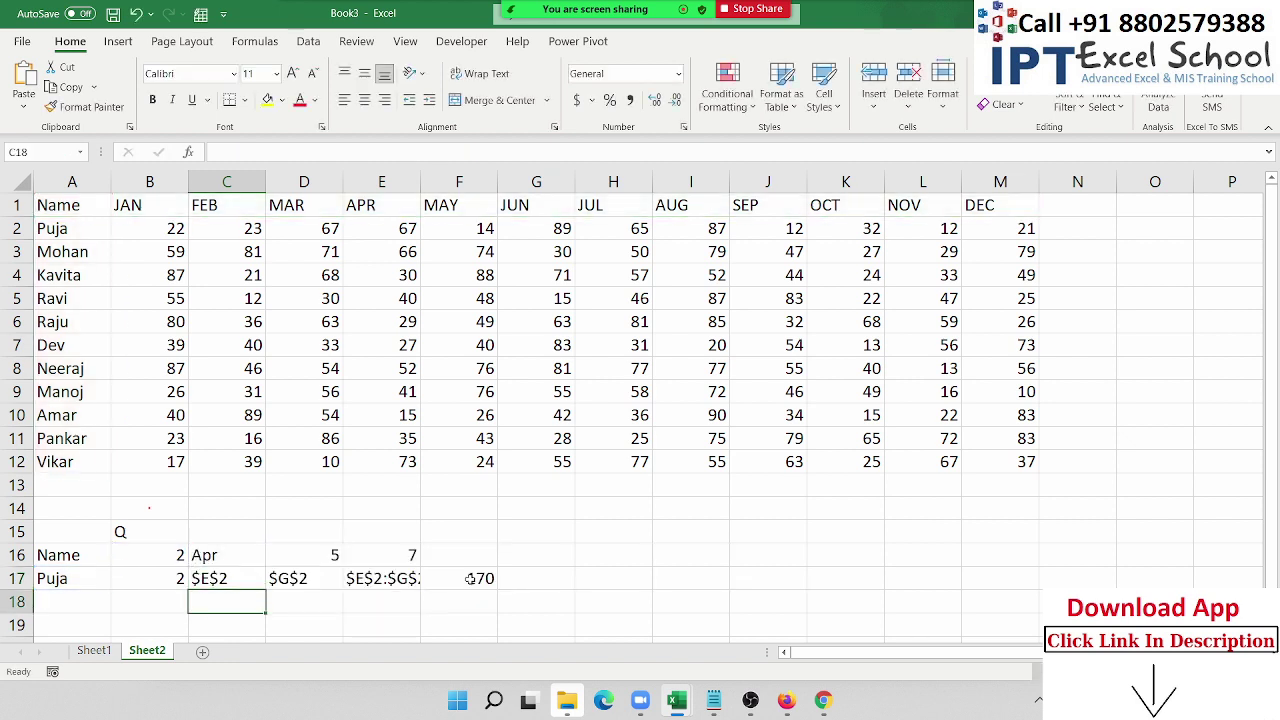
Step: Nest E16's end-column formula into D17 in place of the E16 reference
{"action": "key", "text": "Up"}
{"action": "key", "text": "Right"}
{"action": "key", "text": "Down"}
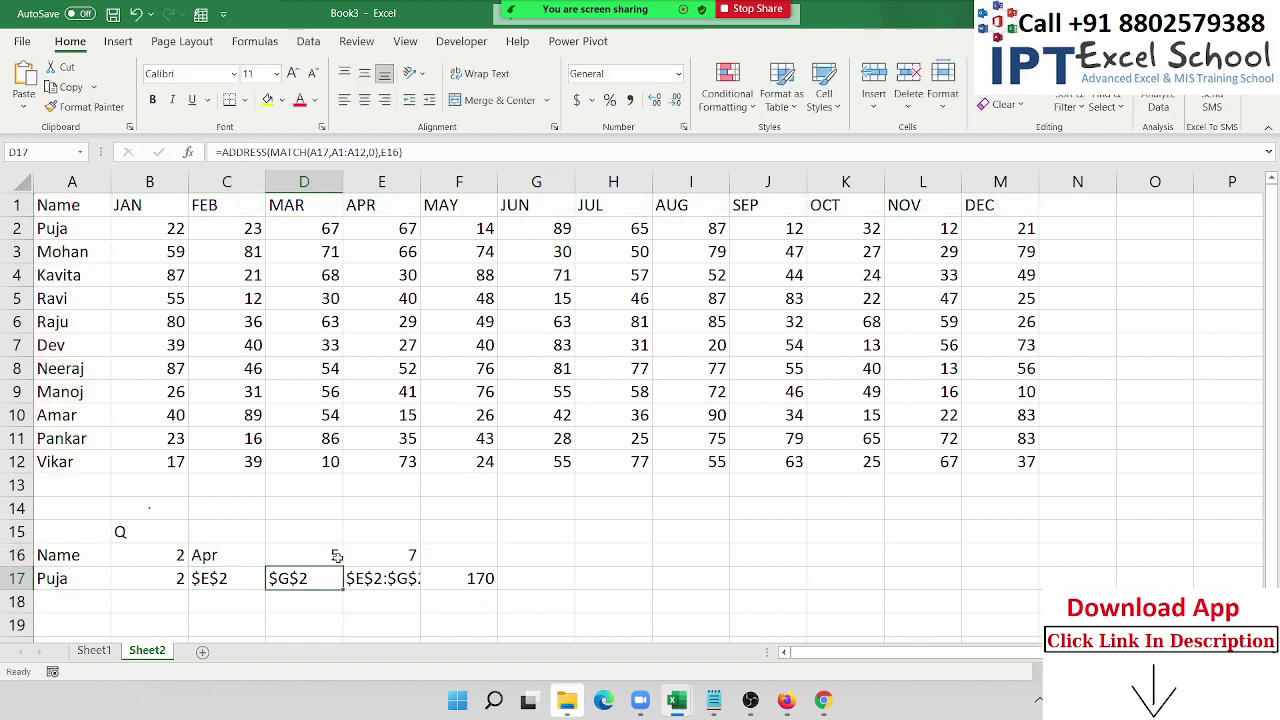
{"action": "double_click", "coordinate": [383, 556]}
{"action": "left_click_drag", "start_coordinate": [349, 555], "coordinate": [784, 555]}
{"action": "key", "text": "ctrl+c"}
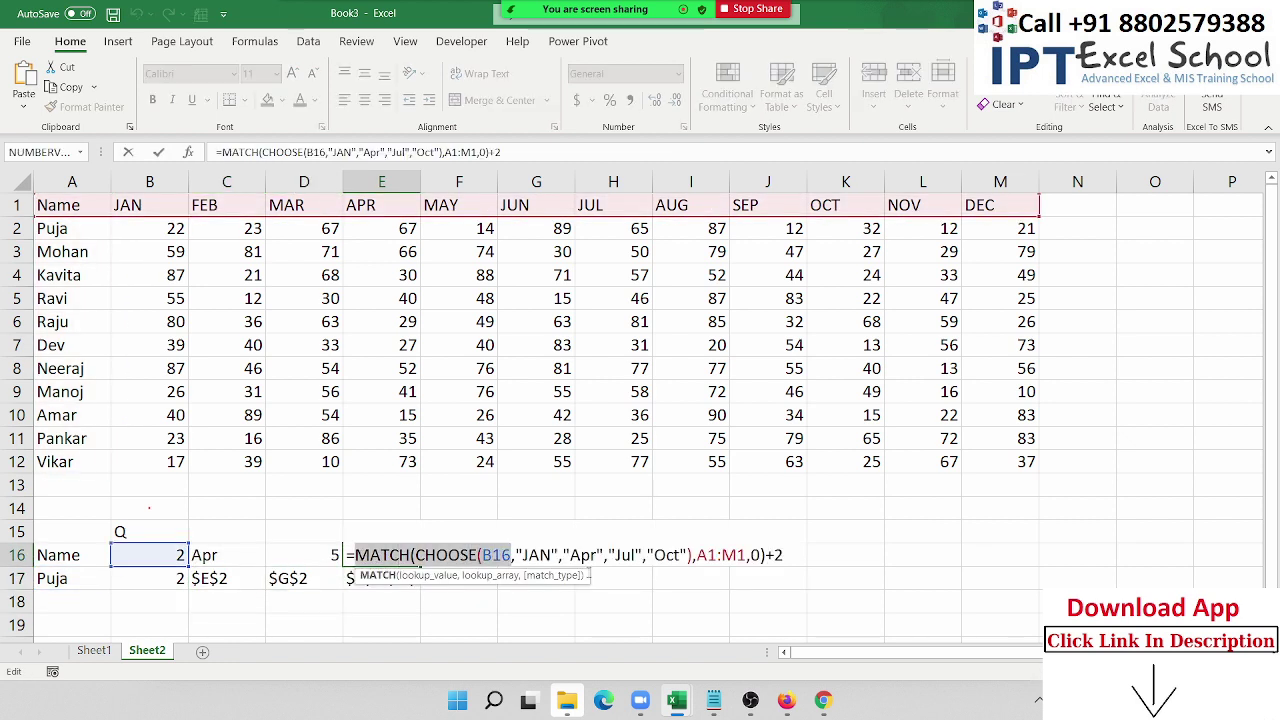
{"action": "key", "text": "Escape"}
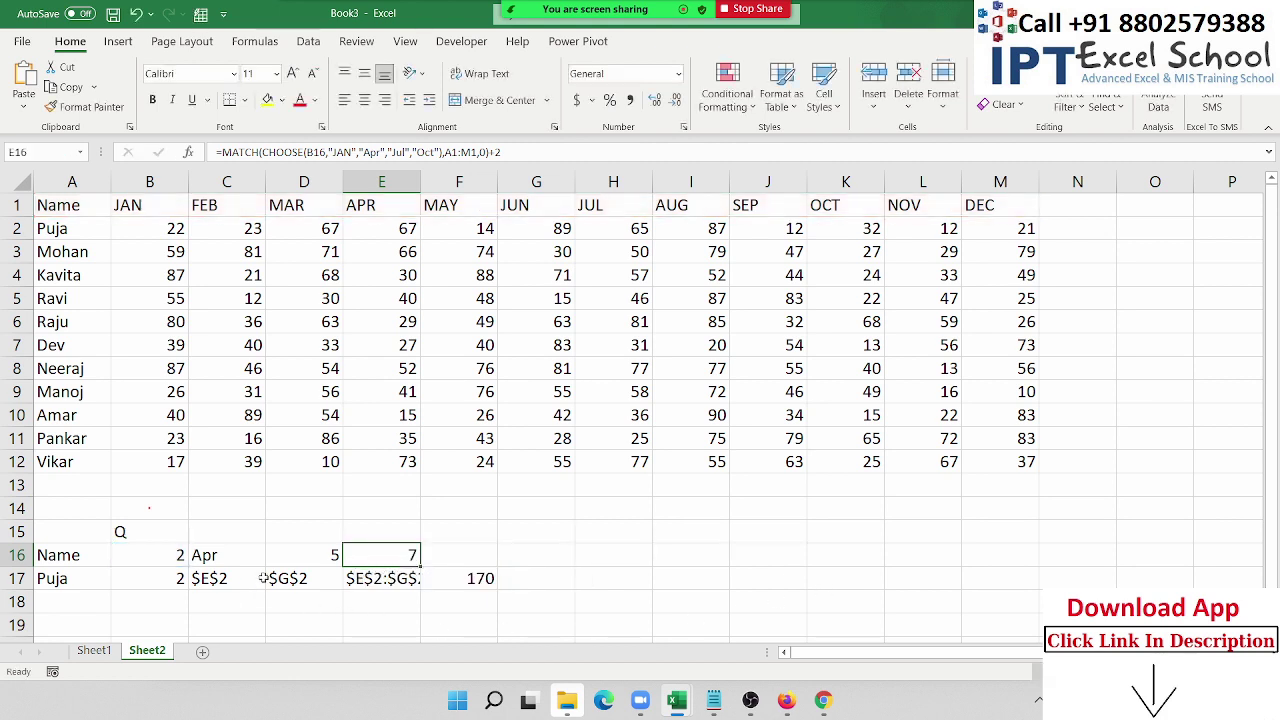
{"action": "left_click", "coordinate": [277, 578]}
{"action": "double_click", "coordinate": [277, 578]}
{"action": "double_click", "coordinate": [537, 578]}
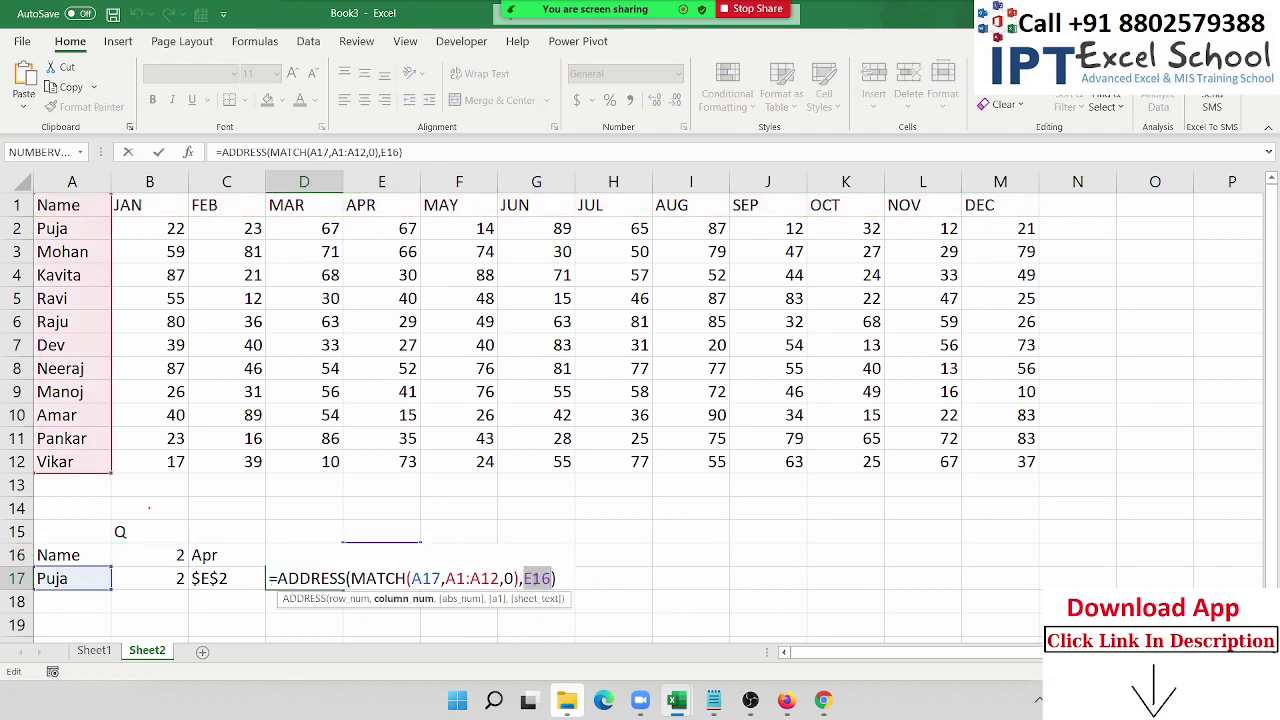
{"action": "key", "text": "ctrl+v"}
{"action": "key", "text": "Return"}
Step: Clear the helper cells C16:F16 and B17, then review C17's nested formula
{"action": "key", "text": "Up"}
{"action": "key", "text": "Up"}
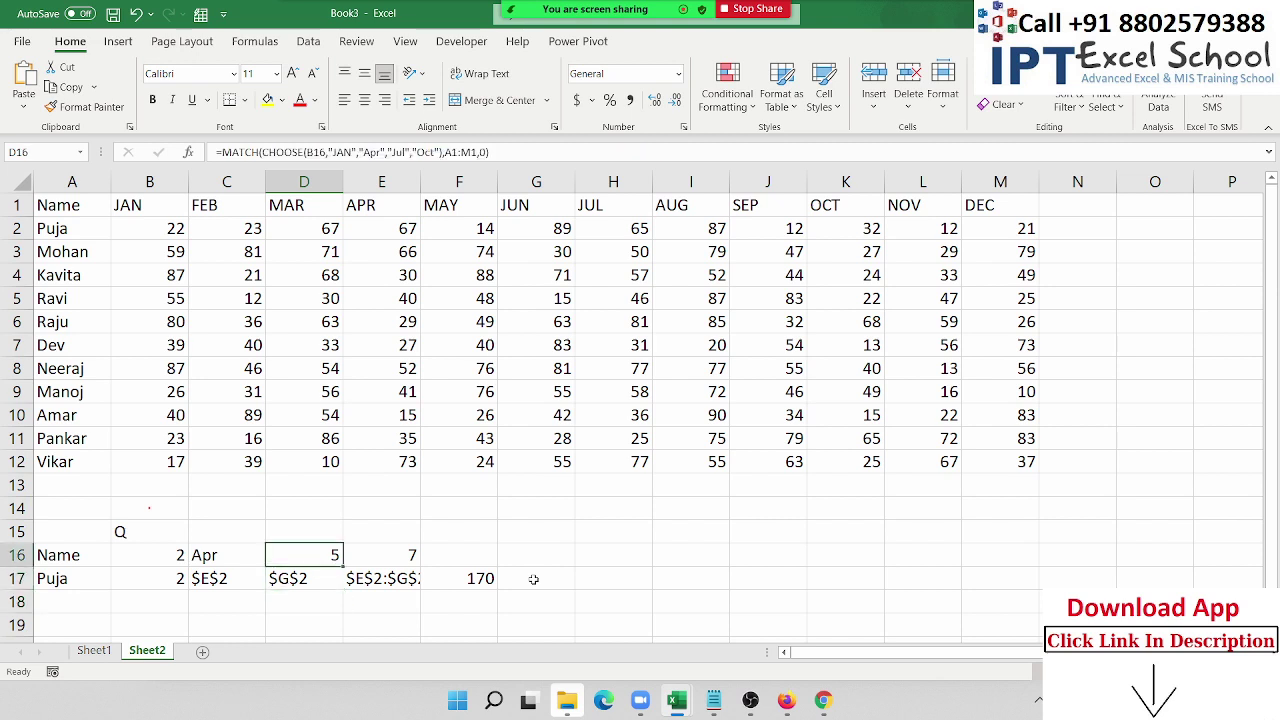
{"action": "key", "text": "Left"}
{"action": "key", "text": "Left"}
{"action": "key", "text": "shift+Right"}
{"action": "key", "text": "shift+Right"}
{"action": "key", "text": "shift+Right"}
{"action": "key", "text": "shift+Right"}
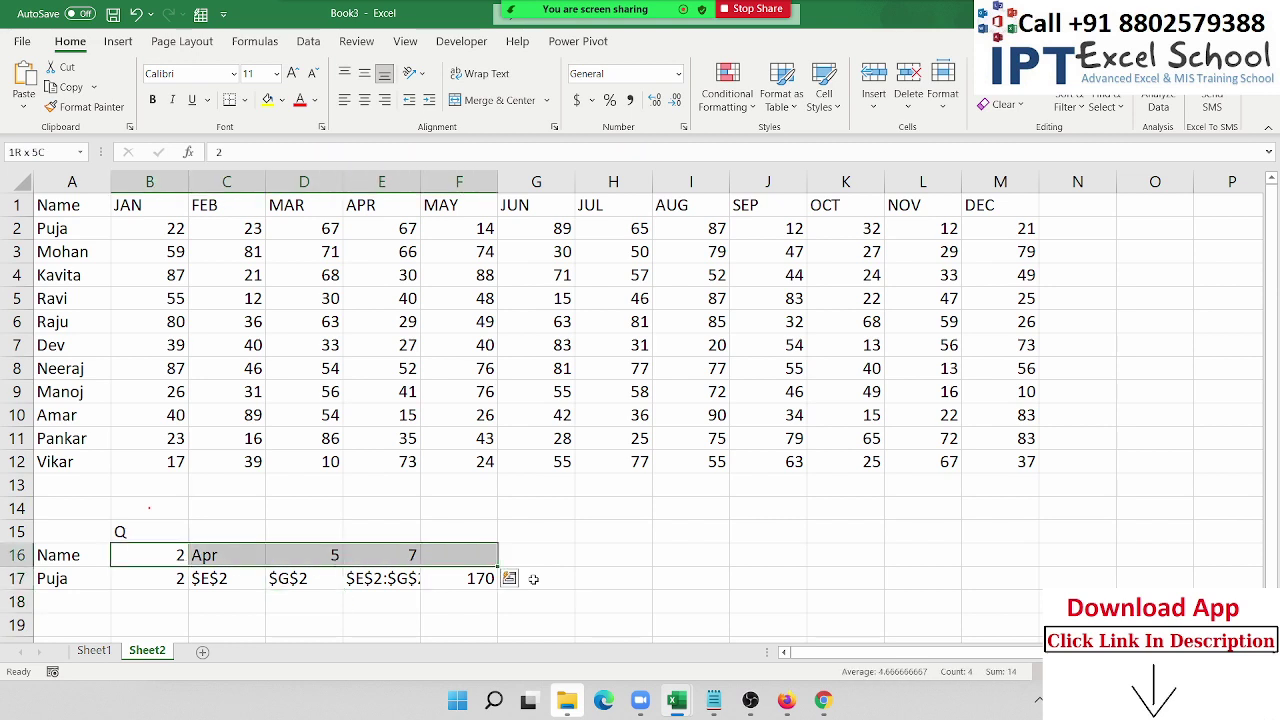
{"action": "key", "text": "Right"}
{"action": "key", "text": "shift+Right"}
{"action": "key", "text": "shift+Right"}
{"action": "key", "text": "shift+Right"}
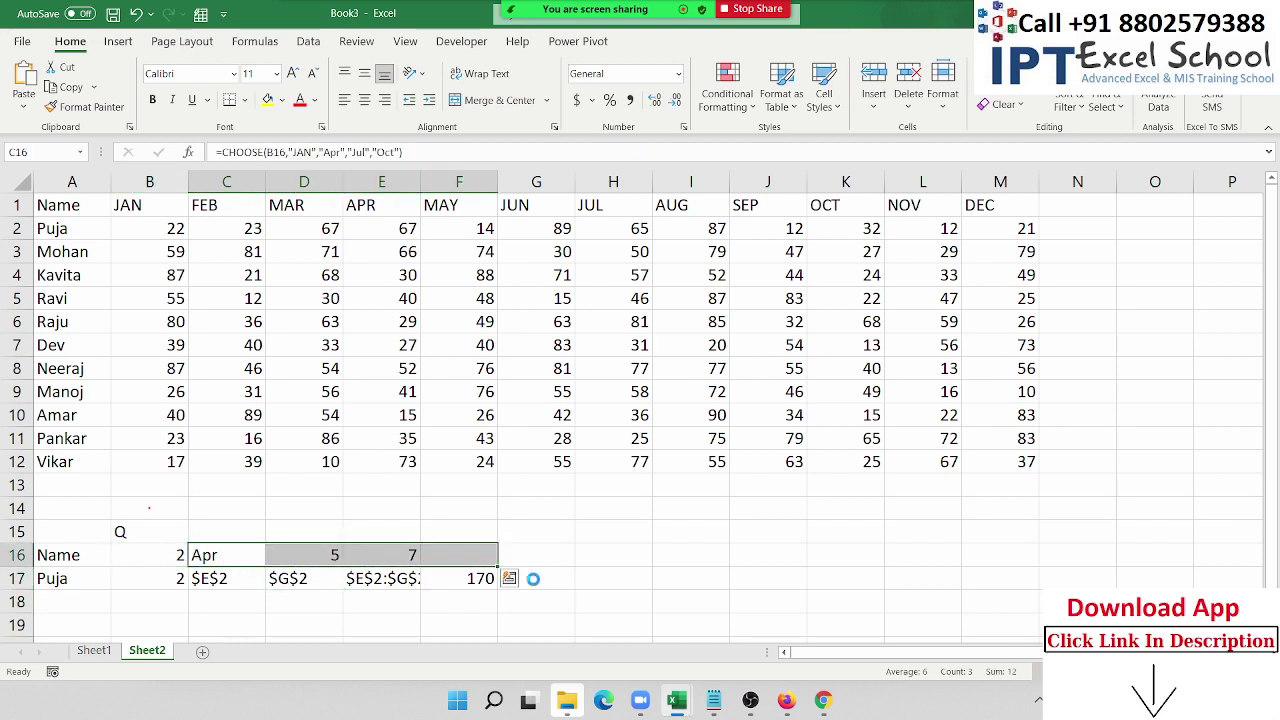
{"action": "key", "text": "Delete"}
{"action": "key", "text": "Down"}
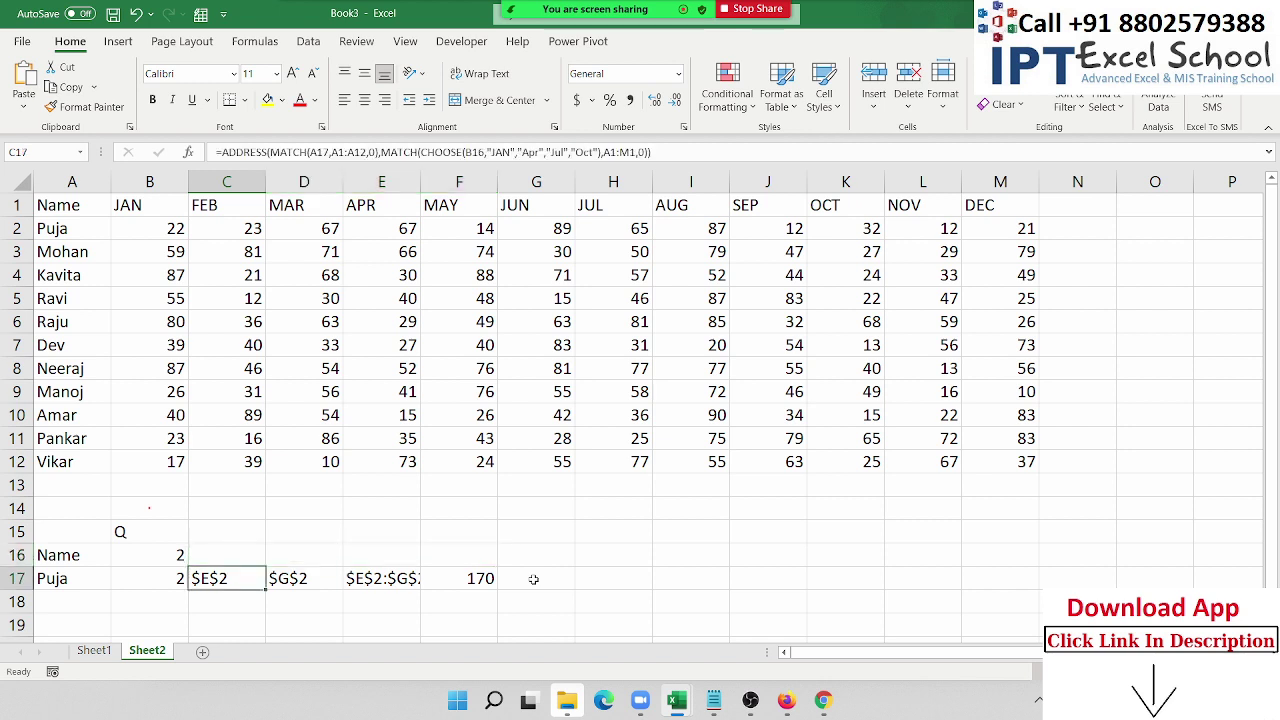
{"action": "left_click", "coordinate": [177, 579]}
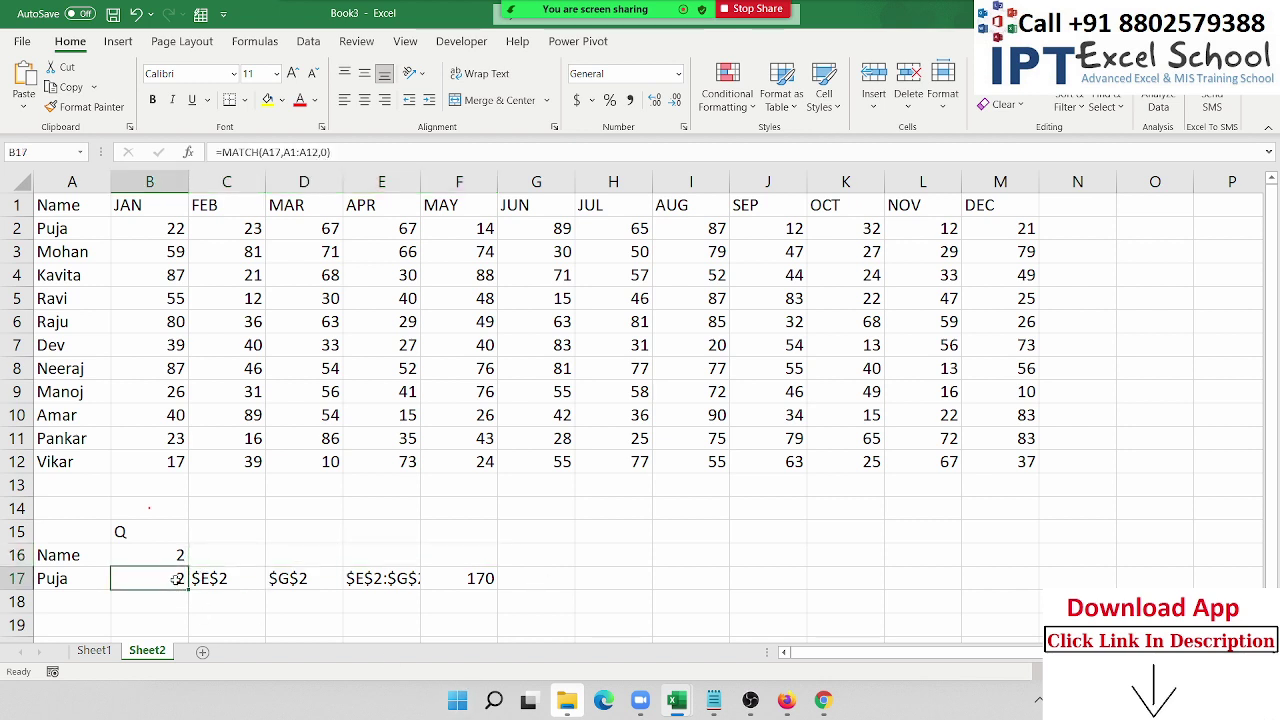
{"action": "key", "text": "Right"}
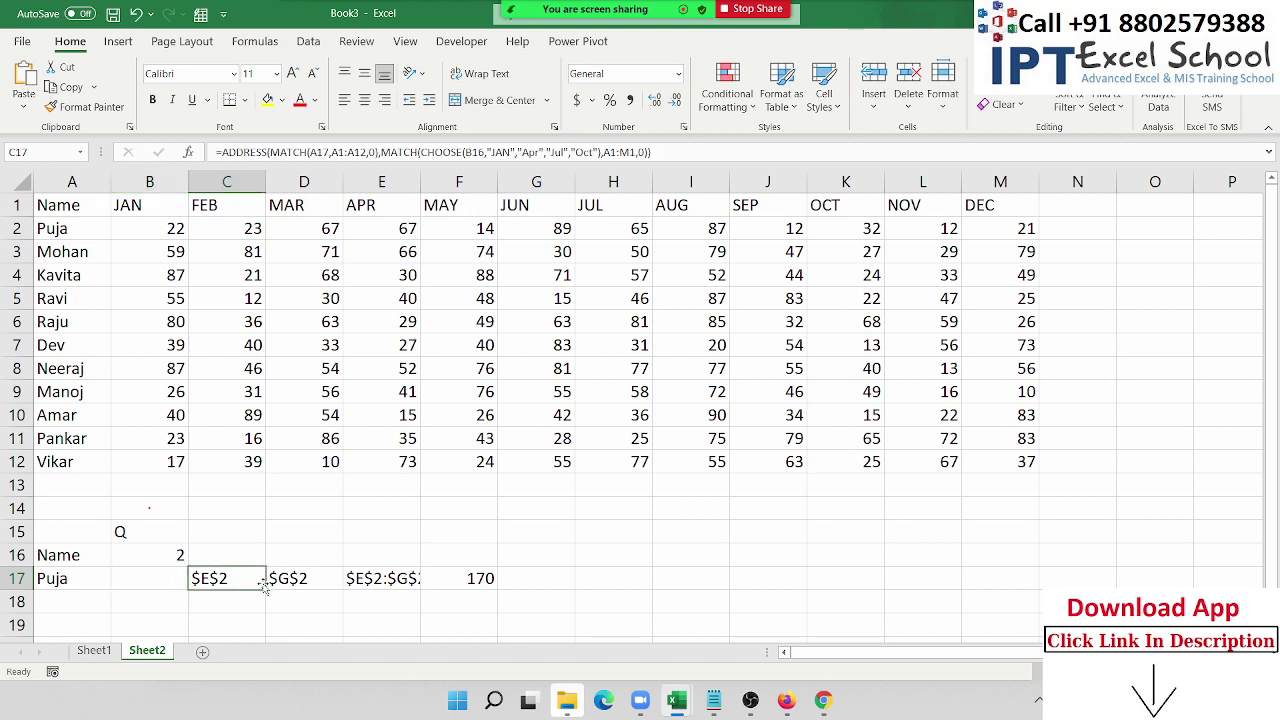
{"action": "double_click", "coordinate": [232, 578]}
{"action": "left_click_drag", "start_coordinate": [203, 578], "coordinate": [745, 578]}
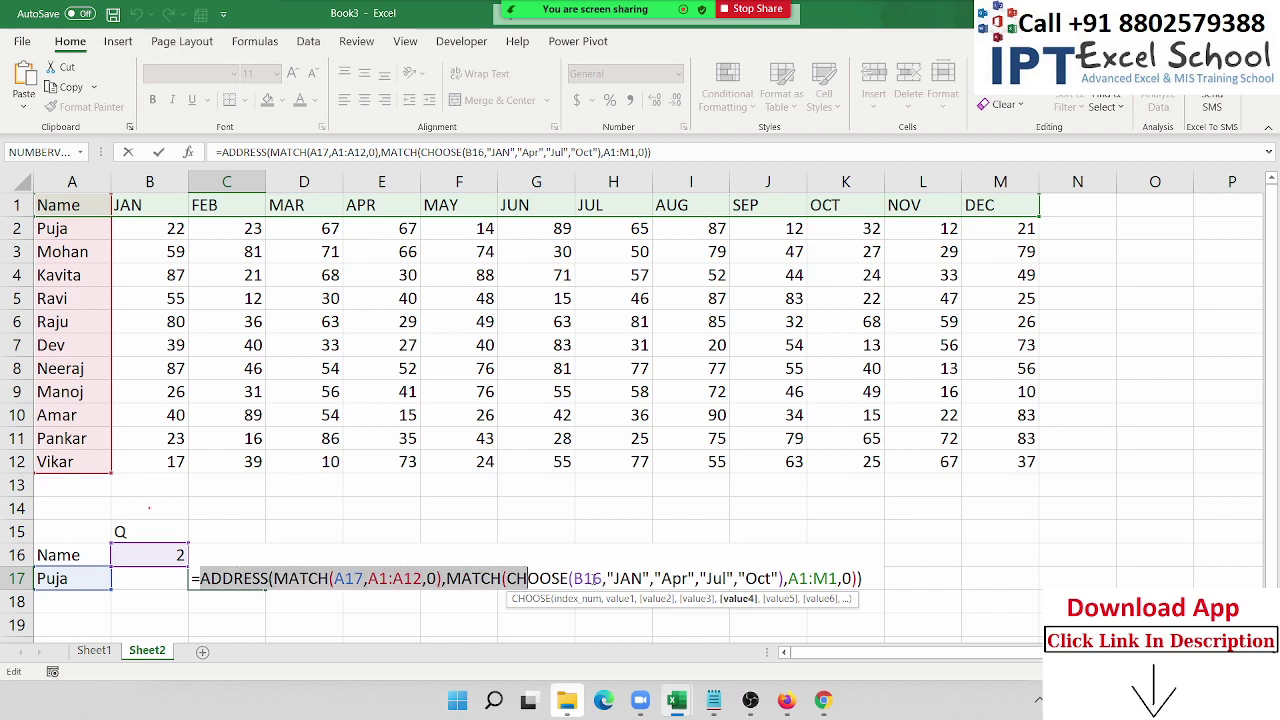
Step: Replace the C17 reference in E17's range formula with C17's copied ADDRESS formula
{"action": "key", "text": "Escape"}
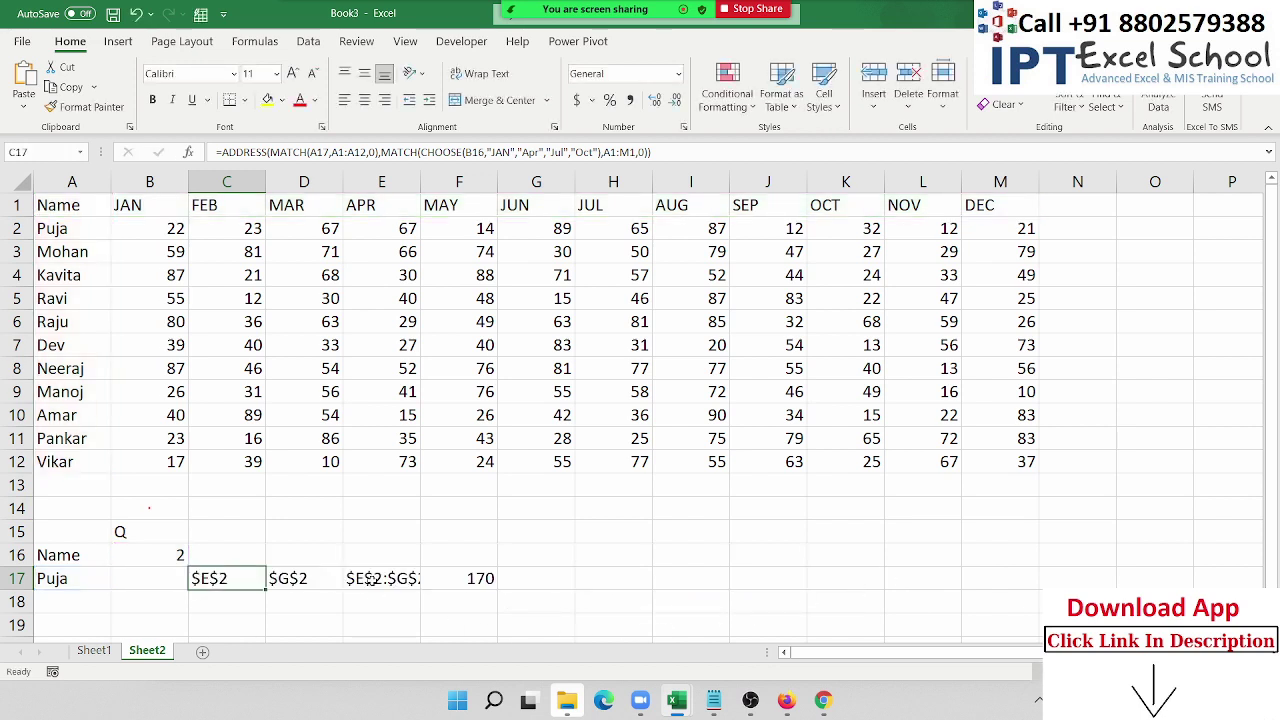
{"action": "double_click", "coordinate": [372, 578]}
{"action": "left_click_drag", "start_coordinate": [355, 578], "coordinate": [383, 578]}
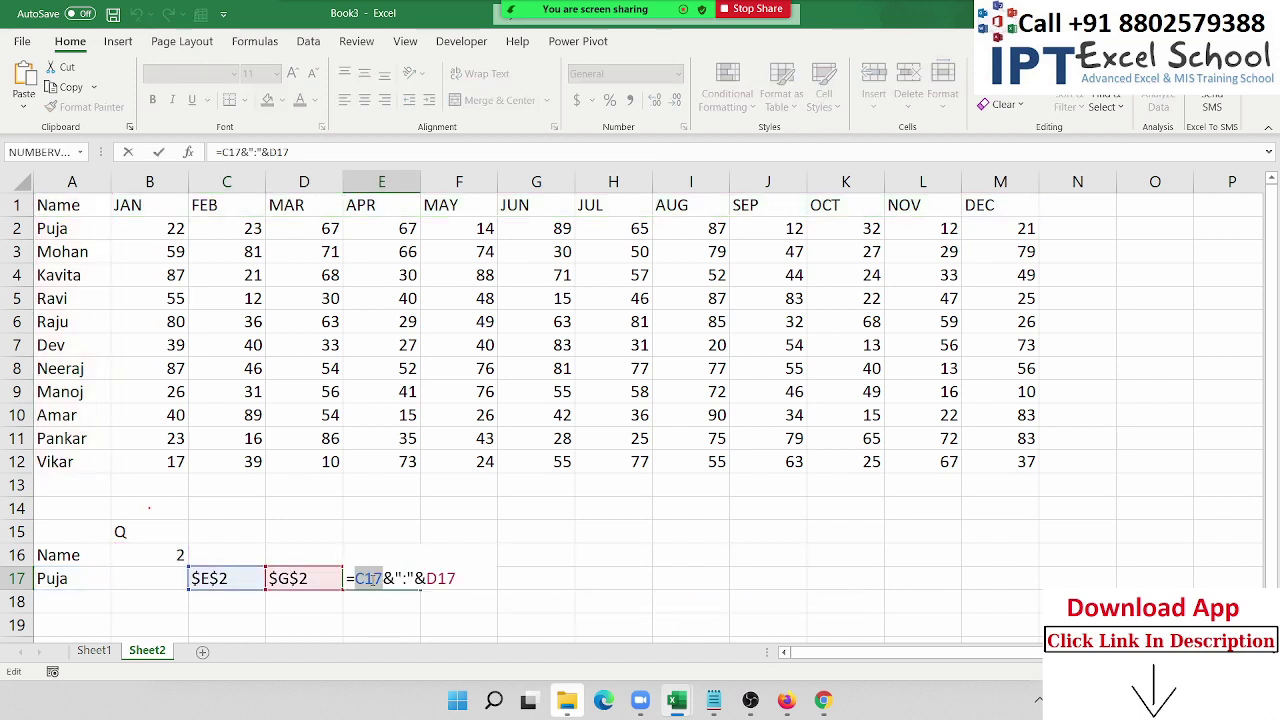
{"action": "type", "text": "ADDRESS(MATCH(A17,A1:A12,0),MATCH(CHOOSE(B16,\"JAN\",\"Apr\",\"Jul\",\"Oct\"),A1:M1,0))"}
{"action": "key", "text": "Return"}
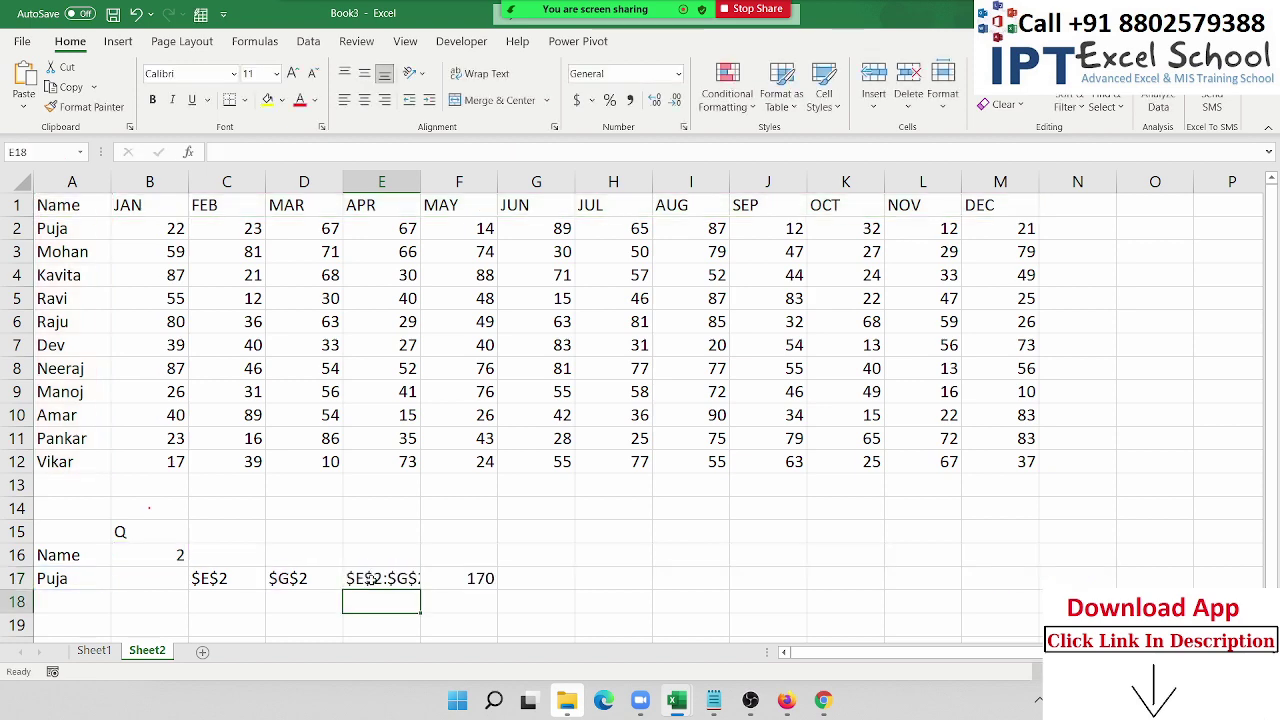
Step: Replace the D17 reference in E17 with D17's end-column ADDRESS formula, giving $E$2:$G$2
{"action": "double_click", "coordinate": [280, 582]}
{"action": "key", "text": "shift+End"}
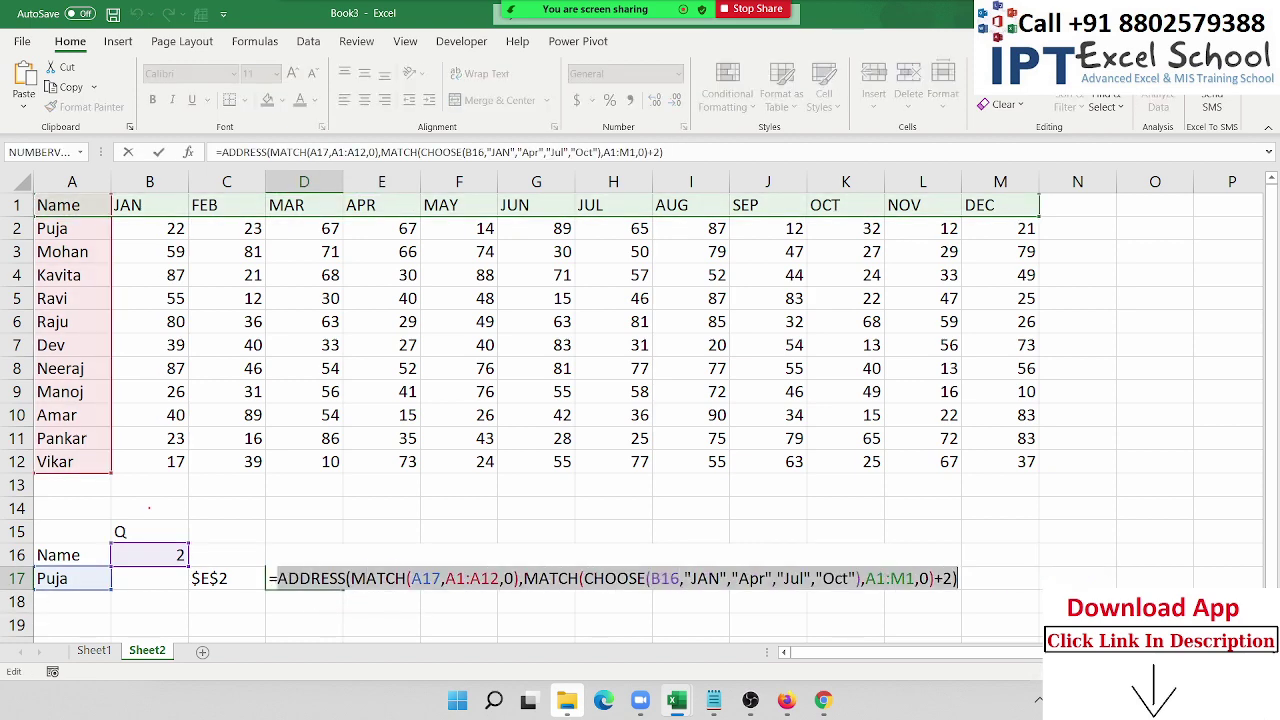
{"action": "key", "text": "ctrl+c"}
{"action": "key", "text": "Escape"}
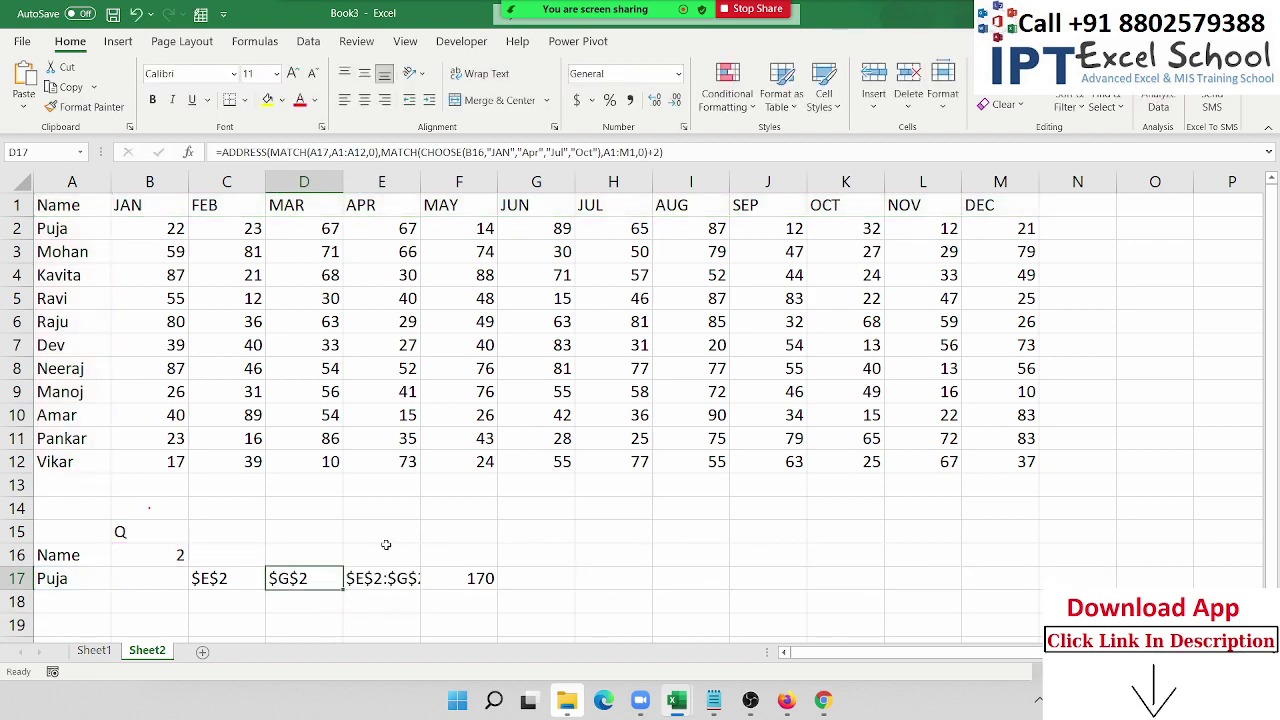
{"action": "double_click", "coordinate": [405, 578]}
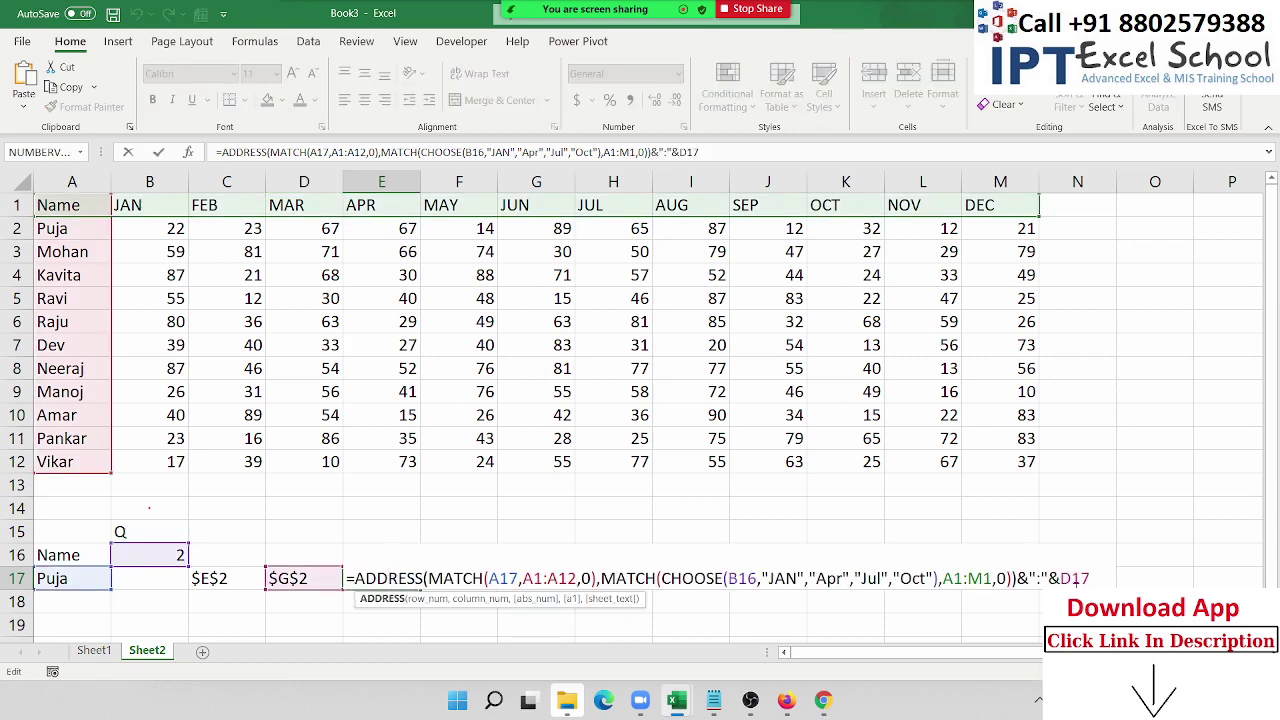
{"action": "double_click", "coordinate": [1074, 578]}
{"action": "key", "text": "ctrl+v"}
{"action": "key", "text": "Return"}
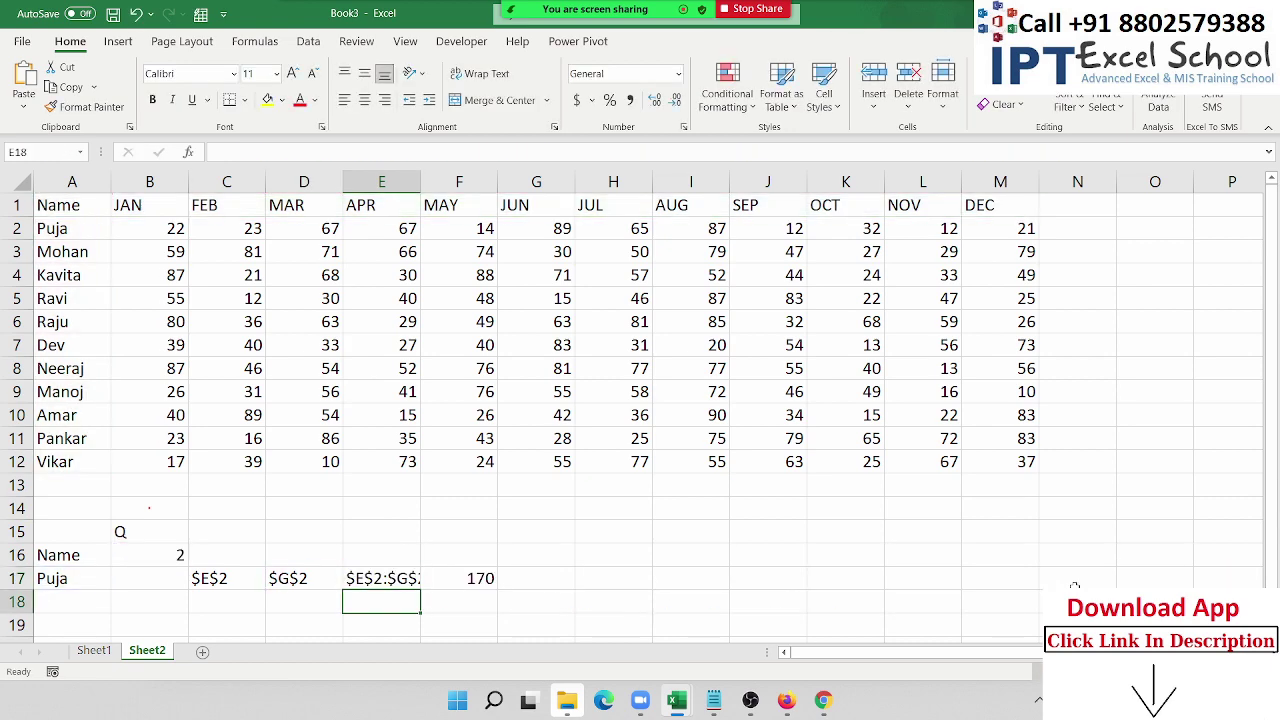
Step: Clear the no-longer-needed helper cells C17 and D17
{"action": "key", "text": "Up"}
{"action": "key", "text": "Left"}
{"action": "key", "text": "Left"}
{"action": "key", "text": "shift+Right"}
{"action": "key", "text": "Delete"}
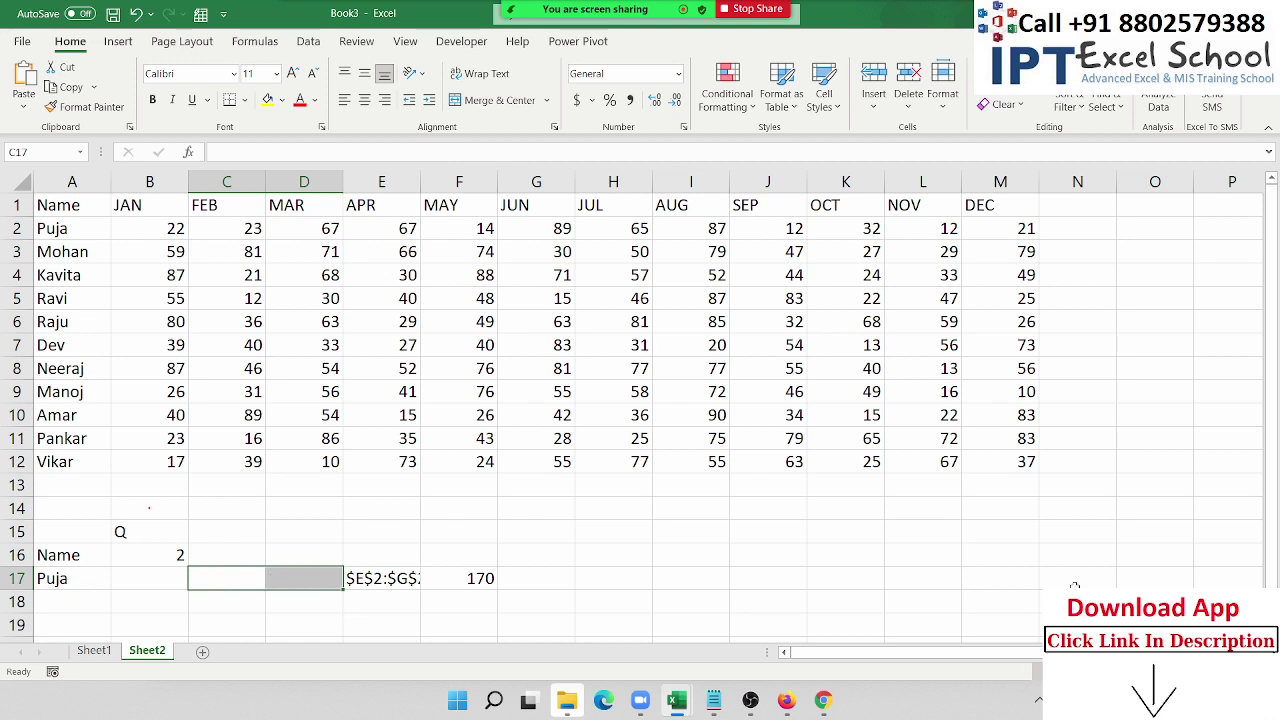
{"action": "key", "text": "Right"}
Step: Copy E17's combined range-address formula text for use in F17's SUM formula
{"action": "left_click", "coordinate": [424, 580]}
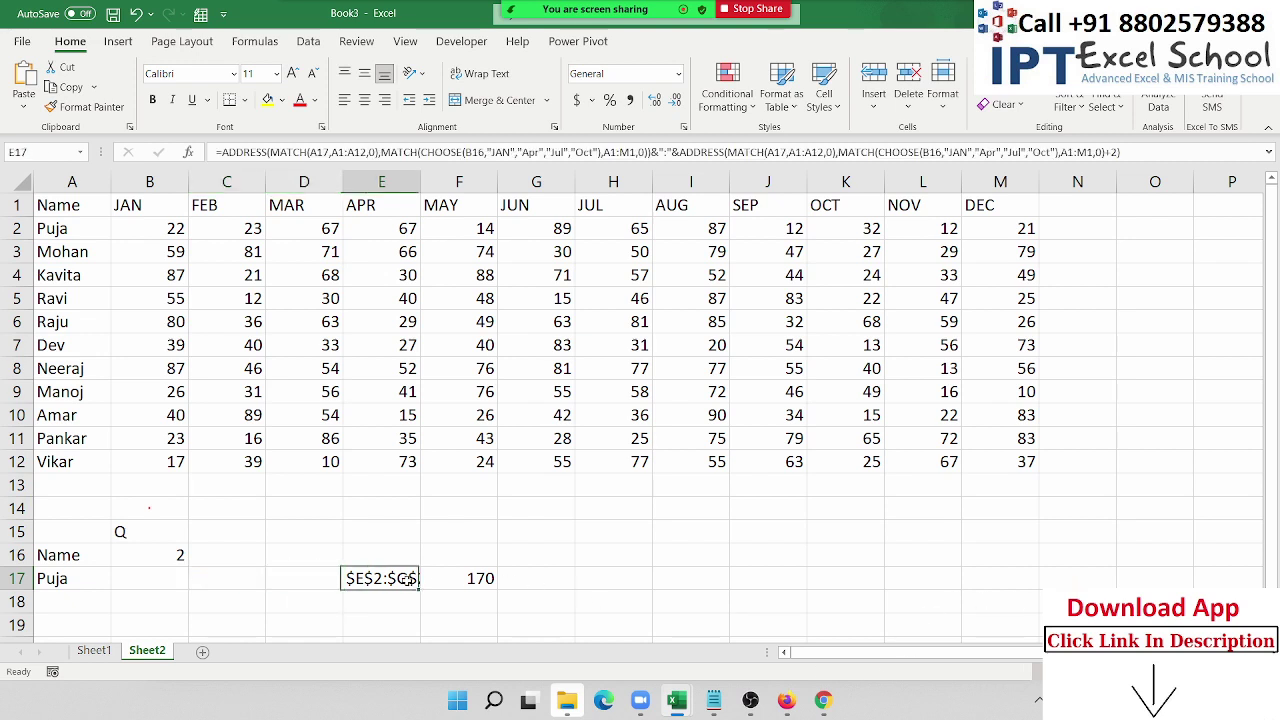
{"action": "key", "text": "F2"}
{"action": "left_click_drag", "start_coordinate": [866, 612], "coordinate": [366, 548]}
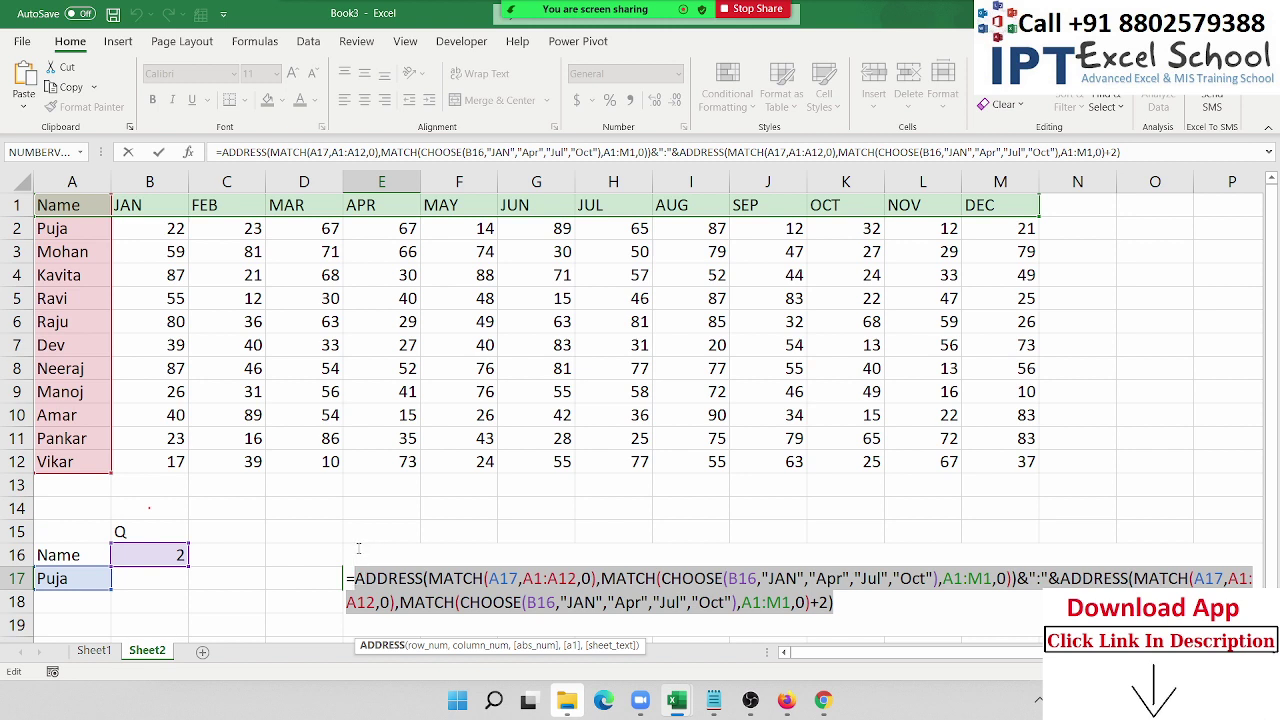
{"action": "key", "text": "Escape"}
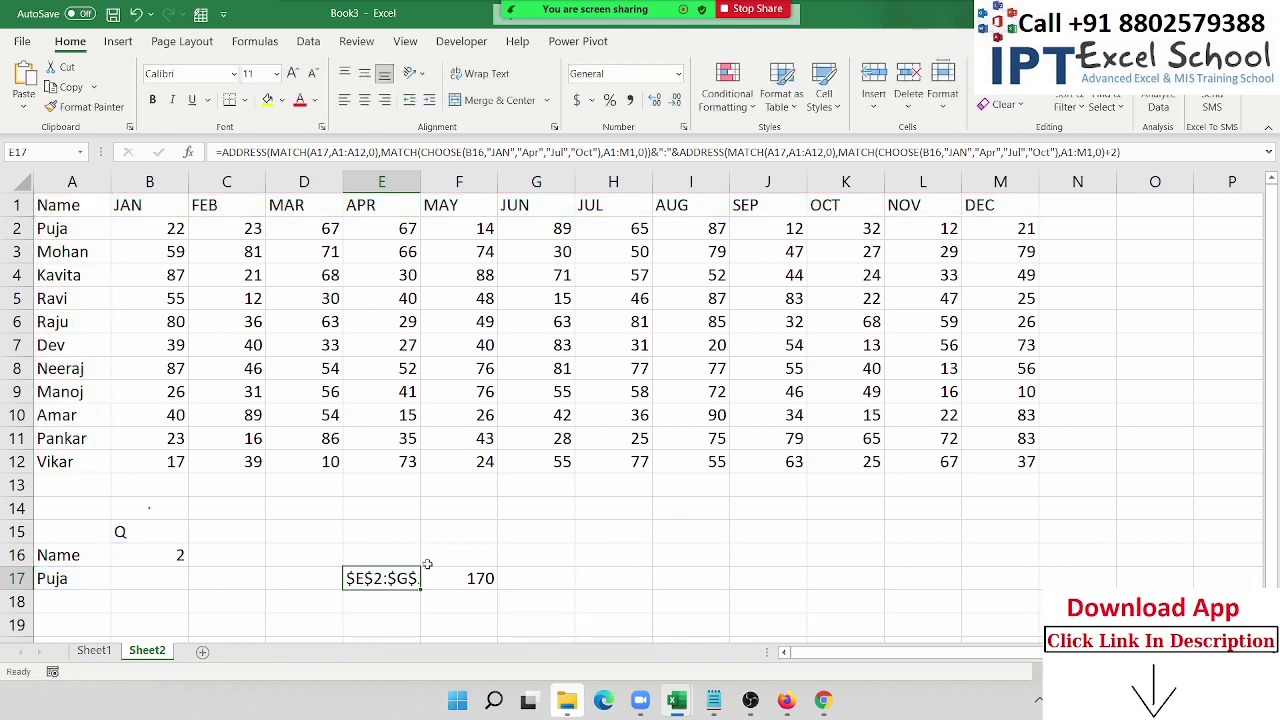
{"action": "double_click", "coordinate": [434, 577]}
Step: Swap the E17 reference inside F17's INDIRECT for the copied range formula
{"action": "double_click", "coordinate": [560, 578]}
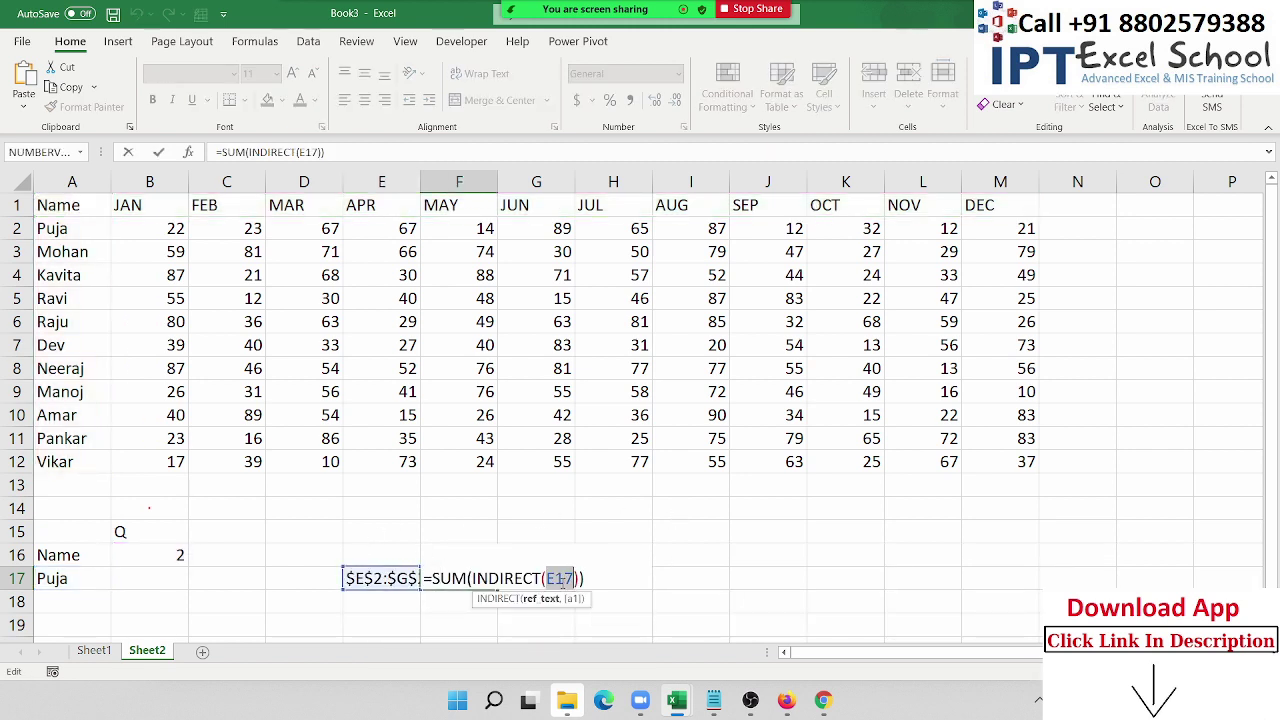
{"action": "key", "text": "ctrl+v"}
{"action": "key", "text": "Return"}
Step: Clear helper cell E17 and move the finished SUM formula from F17 into B17
{"action": "key", "text": "Up"}
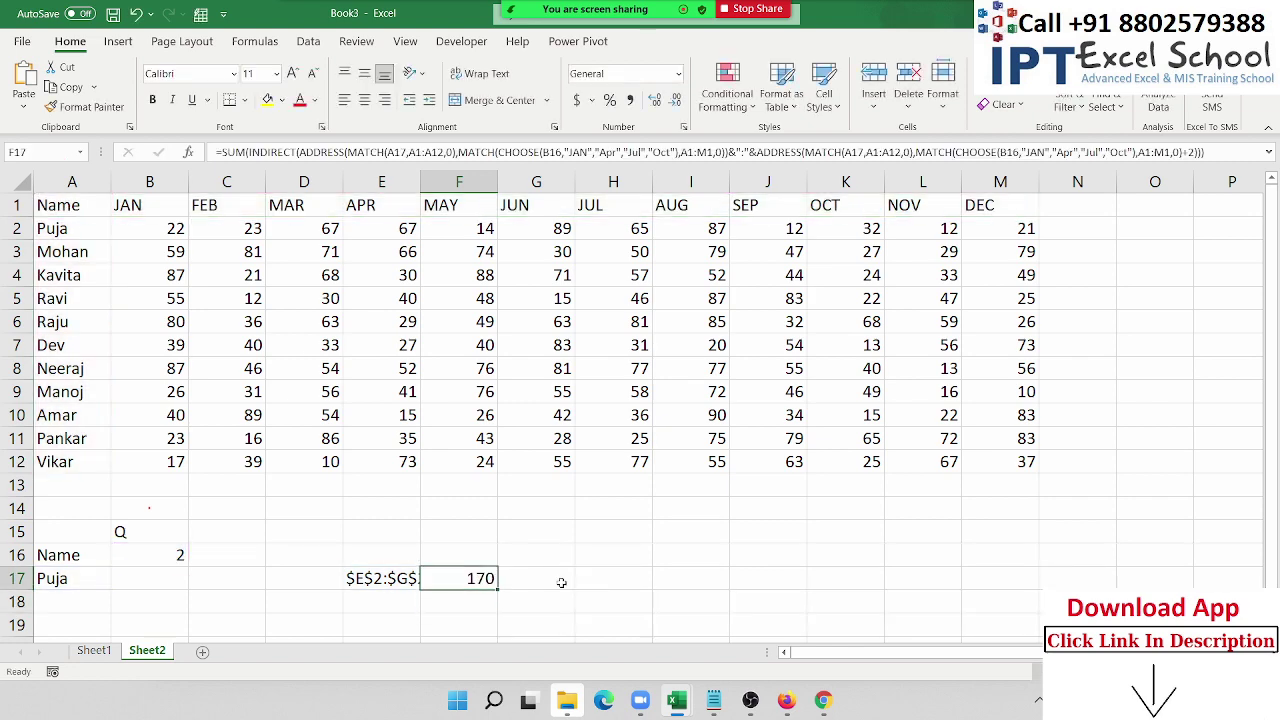
{"action": "key", "text": "Left"}
{"action": "key", "text": "Delete"}
{"action": "key", "text": "Right"}
{"action": "key", "text": "ctrl+c"}
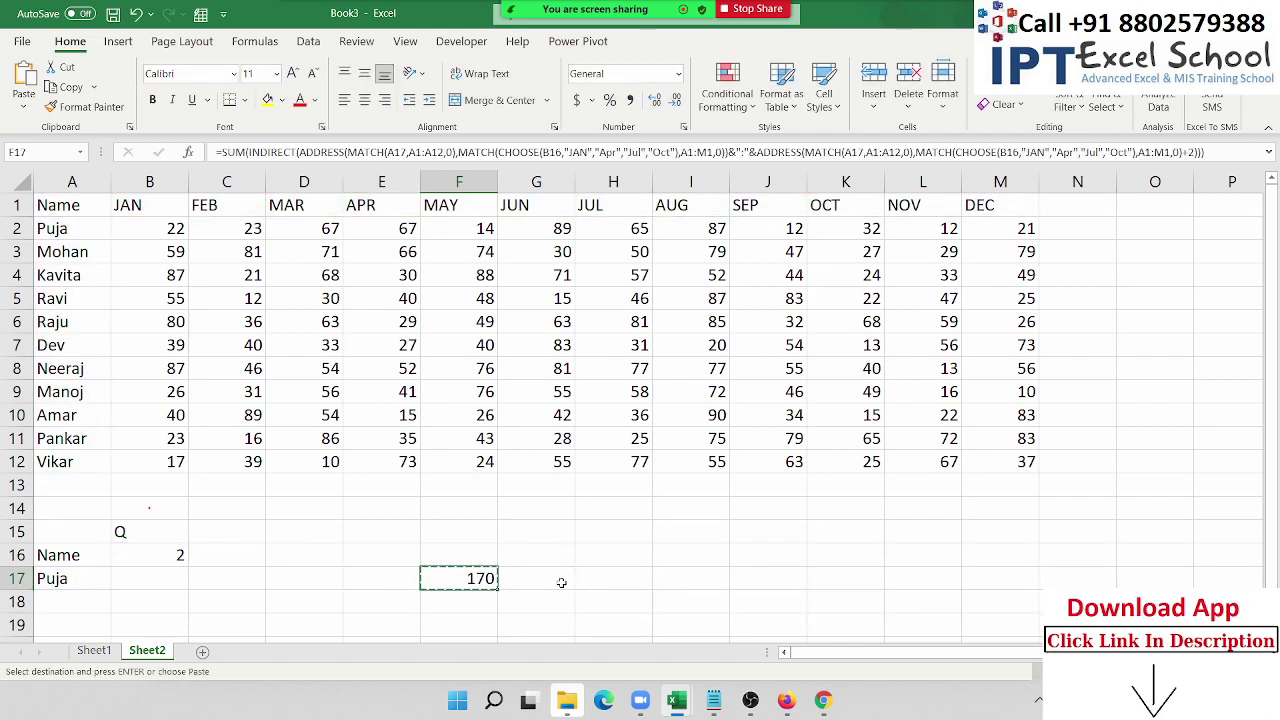
{"action": "key", "text": "Left"}
{"action": "key", "text": "Left"}
{"action": "key", "text": "Left"}
{"action": "key", "text": "Left"}
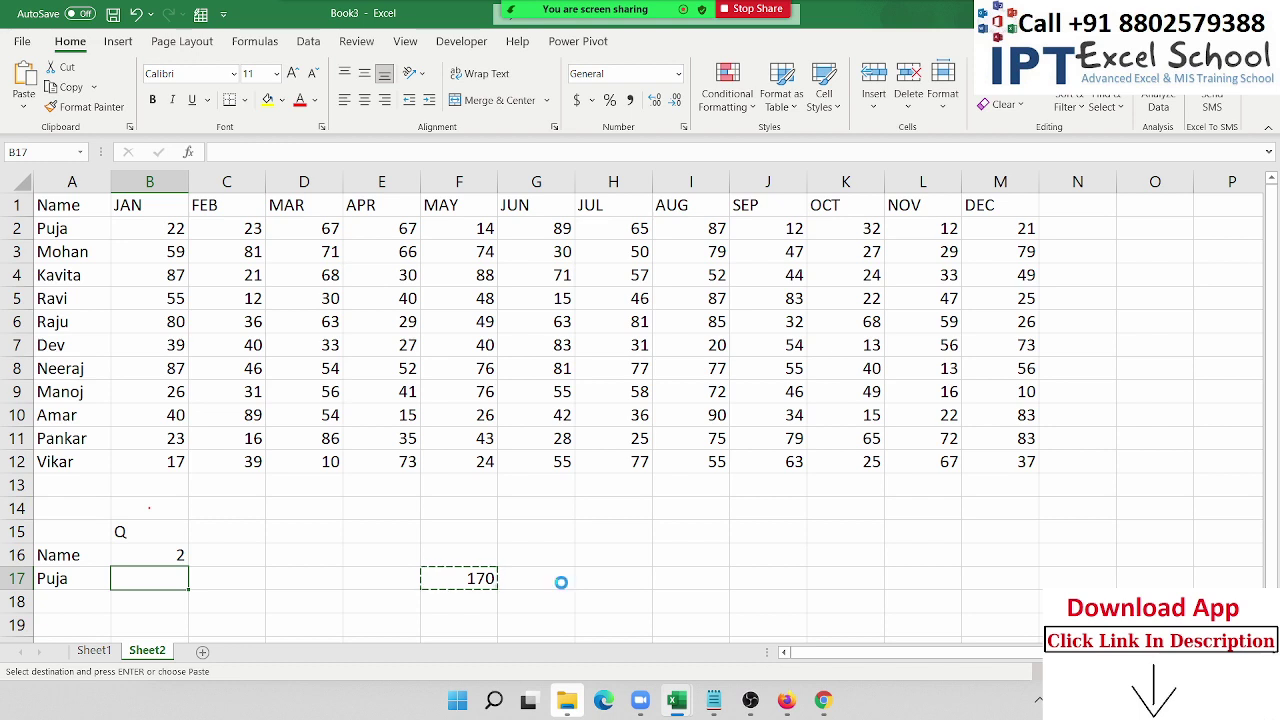
{"action": "key", "text": "Return"}
Step: Test the total by setting the quarter in B16 to 3, then 4, then back to 1
{"action": "key", "text": "Up"}
{"action": "type", "text": "3"}
{"action": "key", "text": "Return"}
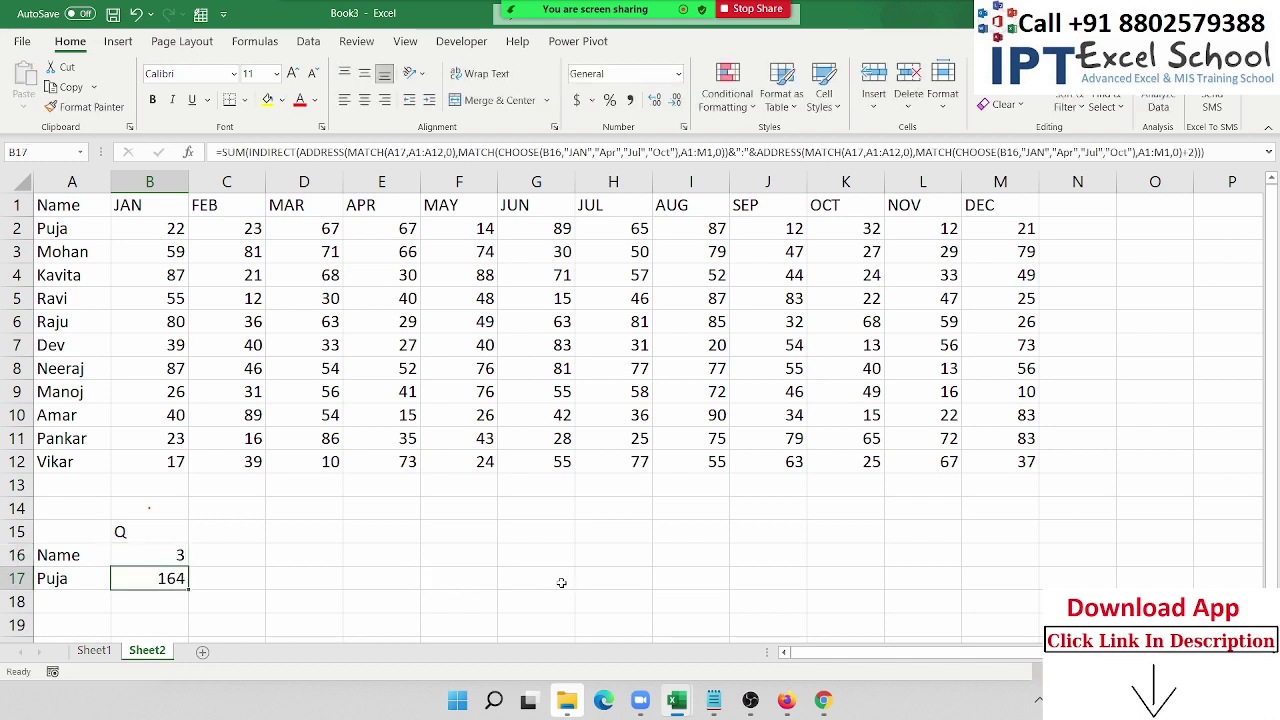
{"action": "key", "text": "Up"}
{"action": "type", "text": "4"}
{"action": "key", "text": "Return"}
{"action": "key", "text": "Up"}
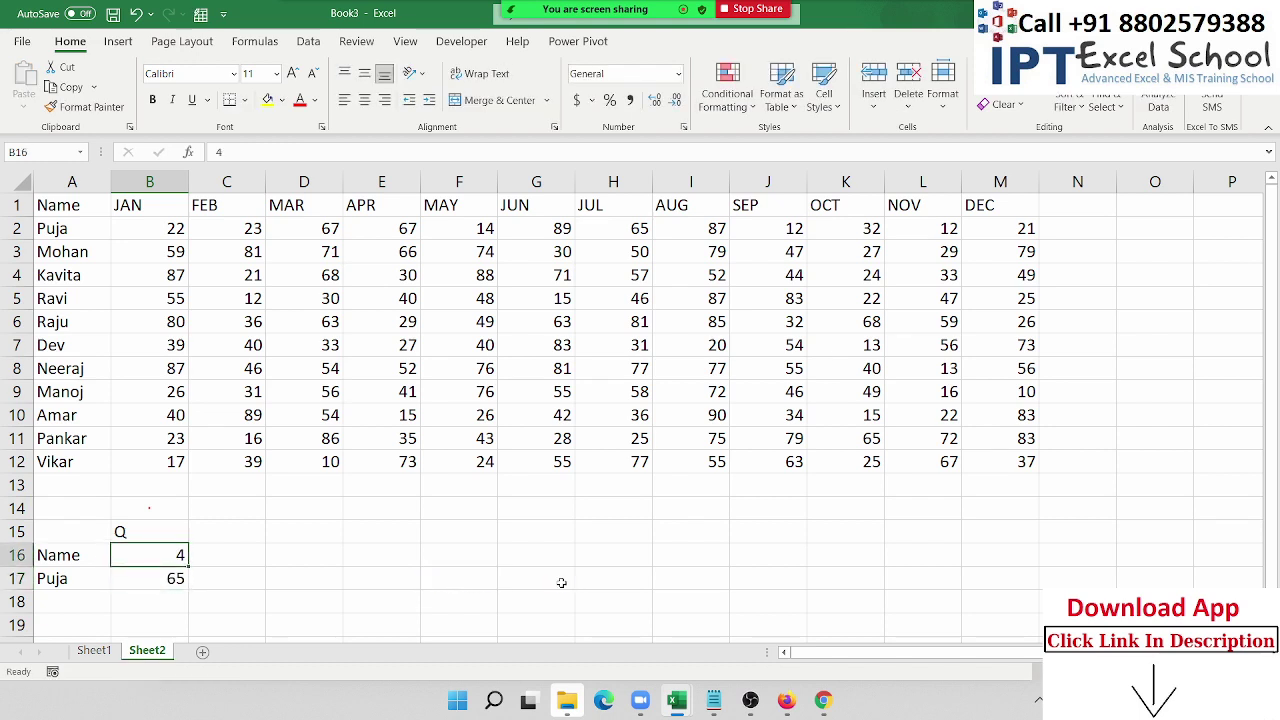
{"action": "type", "text": "1"}
{"action": "key", "text": "Return"}
Step: Test two other people's names in A17, ending with a quarter 1 total of 113
{"action": "key", "text": "Left"}
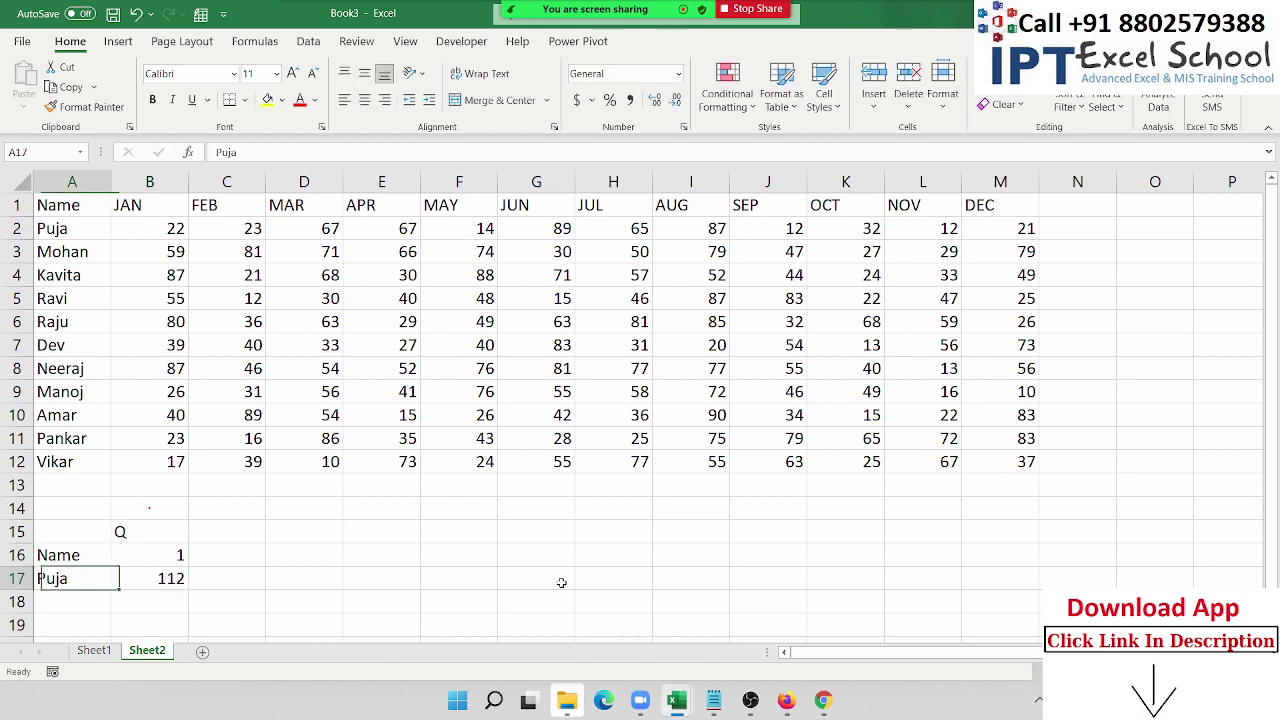
{"action": "type", "text": "M"}
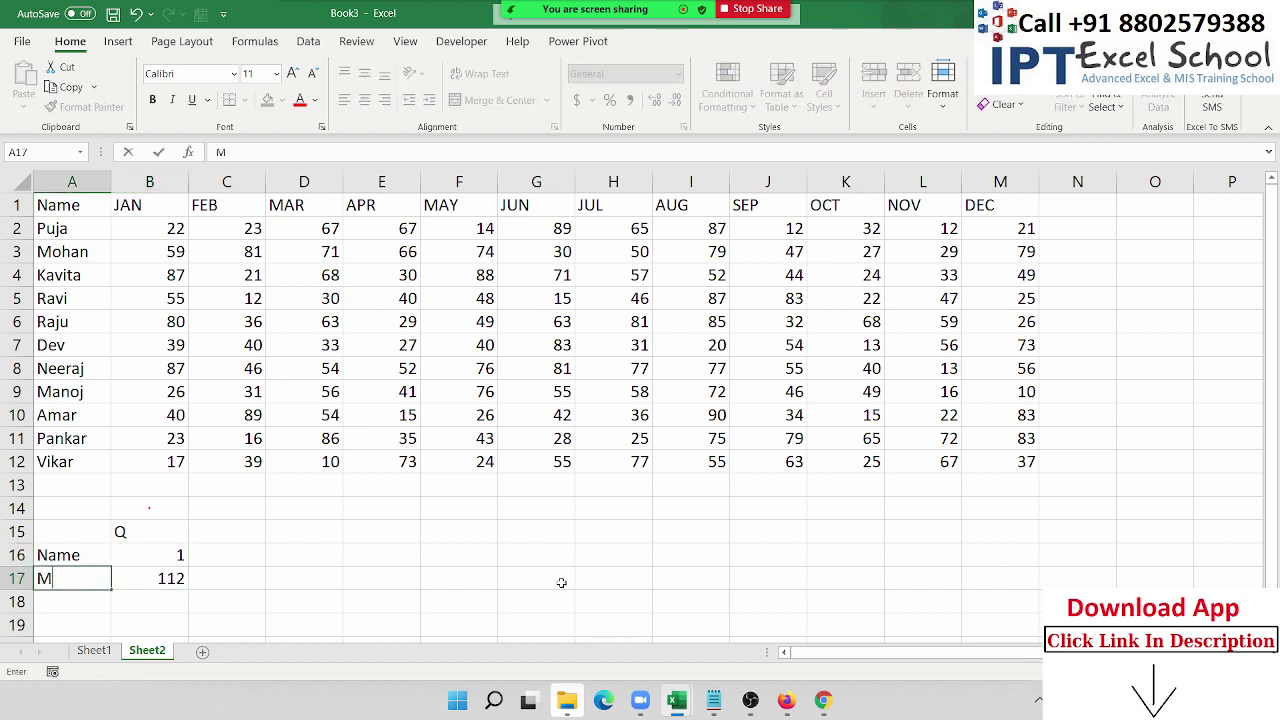
{"action": "type", "text": "ohan"}
{"action": "key", "text": "Return"}
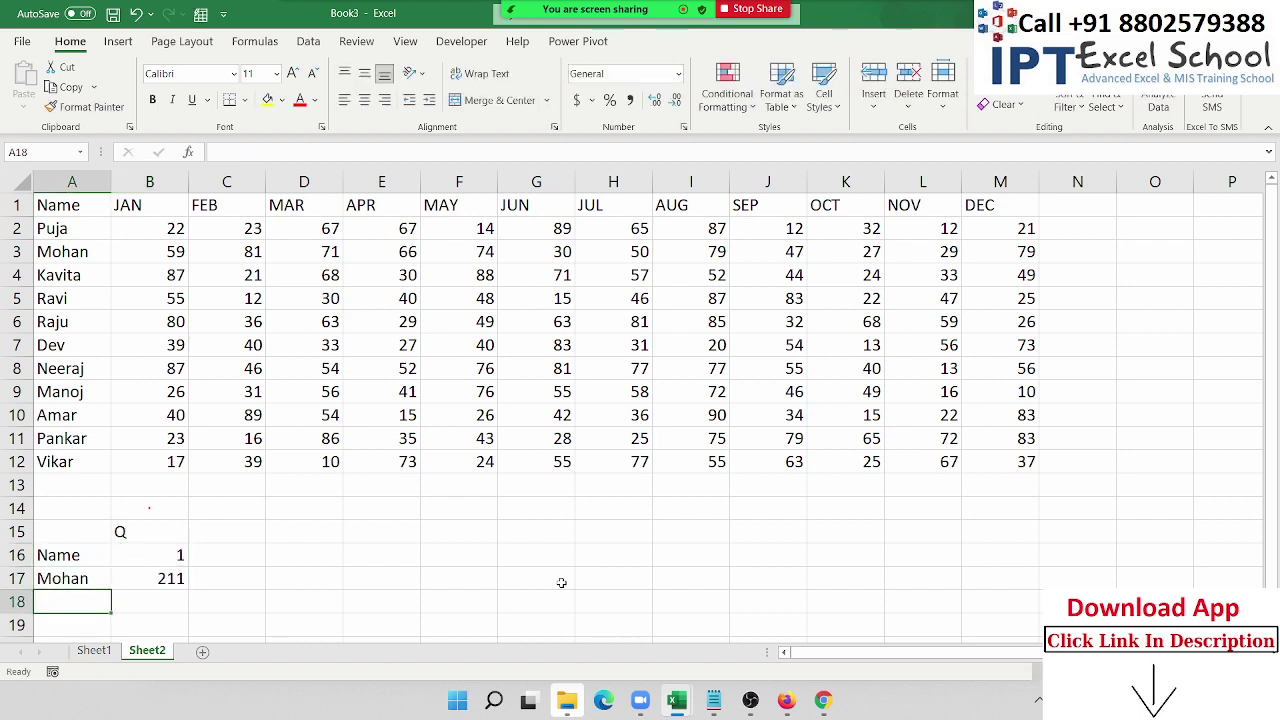
{"action": "key", "text": "Up"}
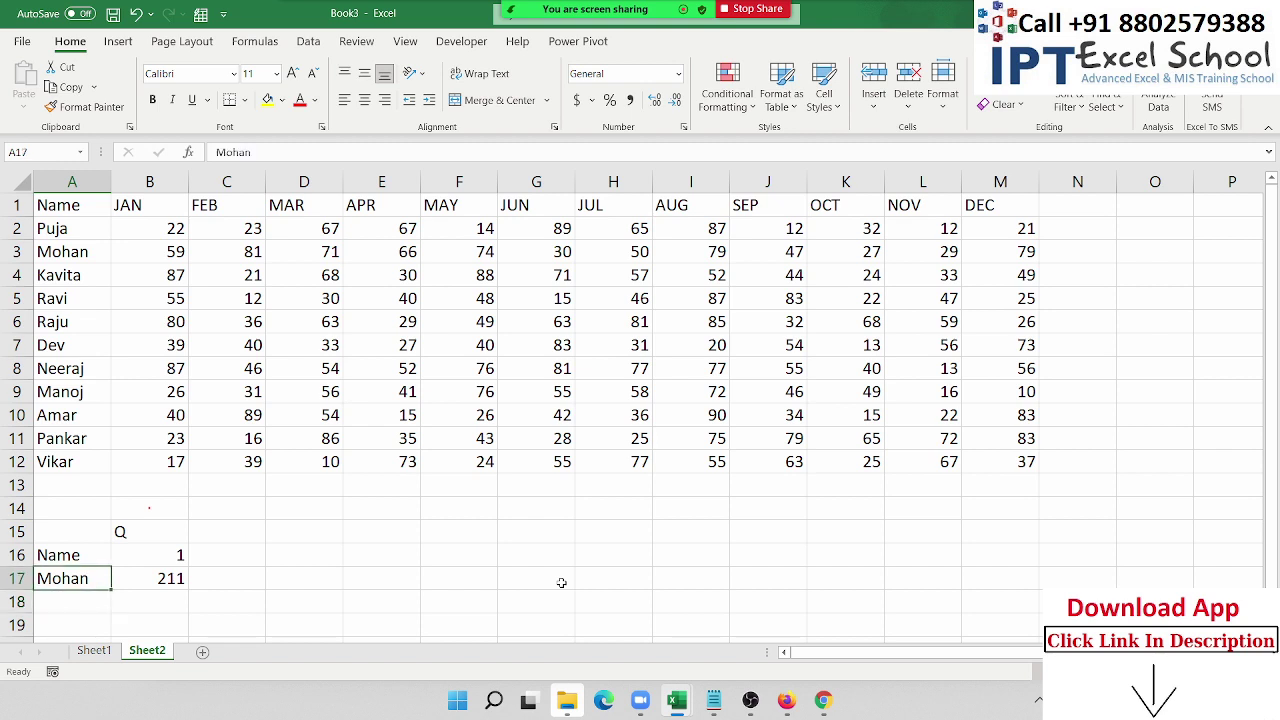
{"action": "type", "text": "MAnoj"}
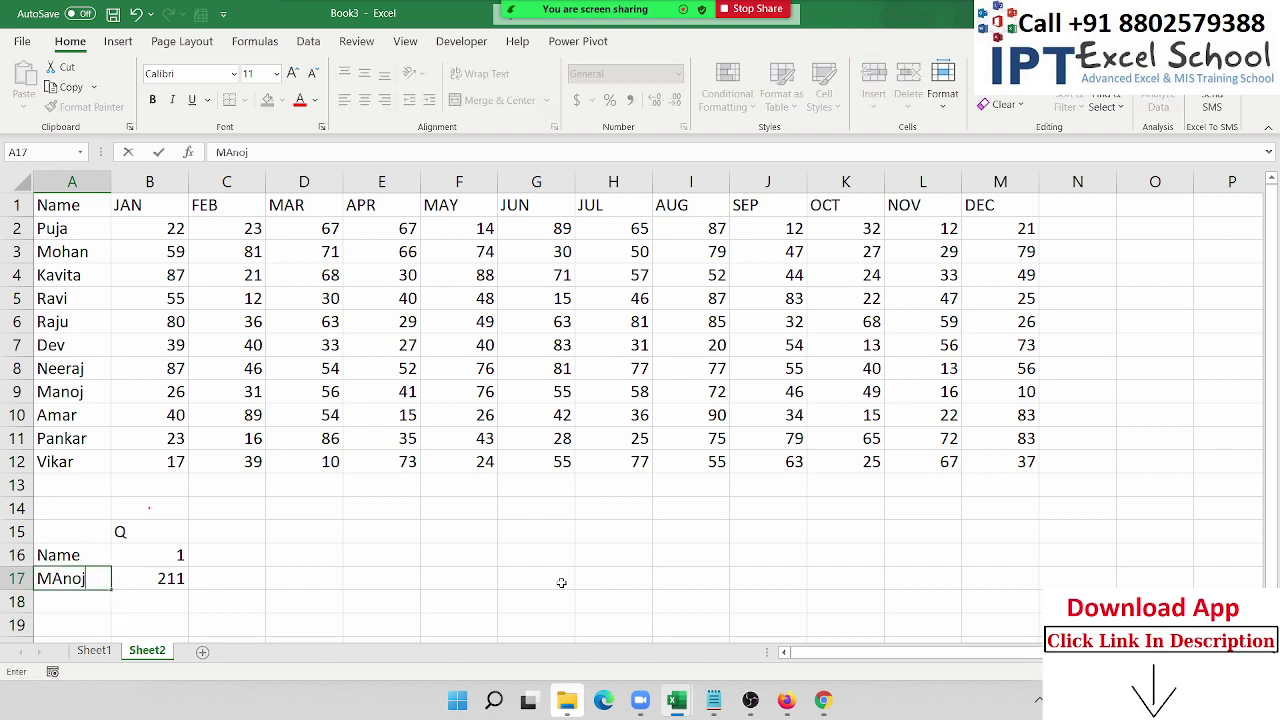
{"action": "key", "text": "Return"}
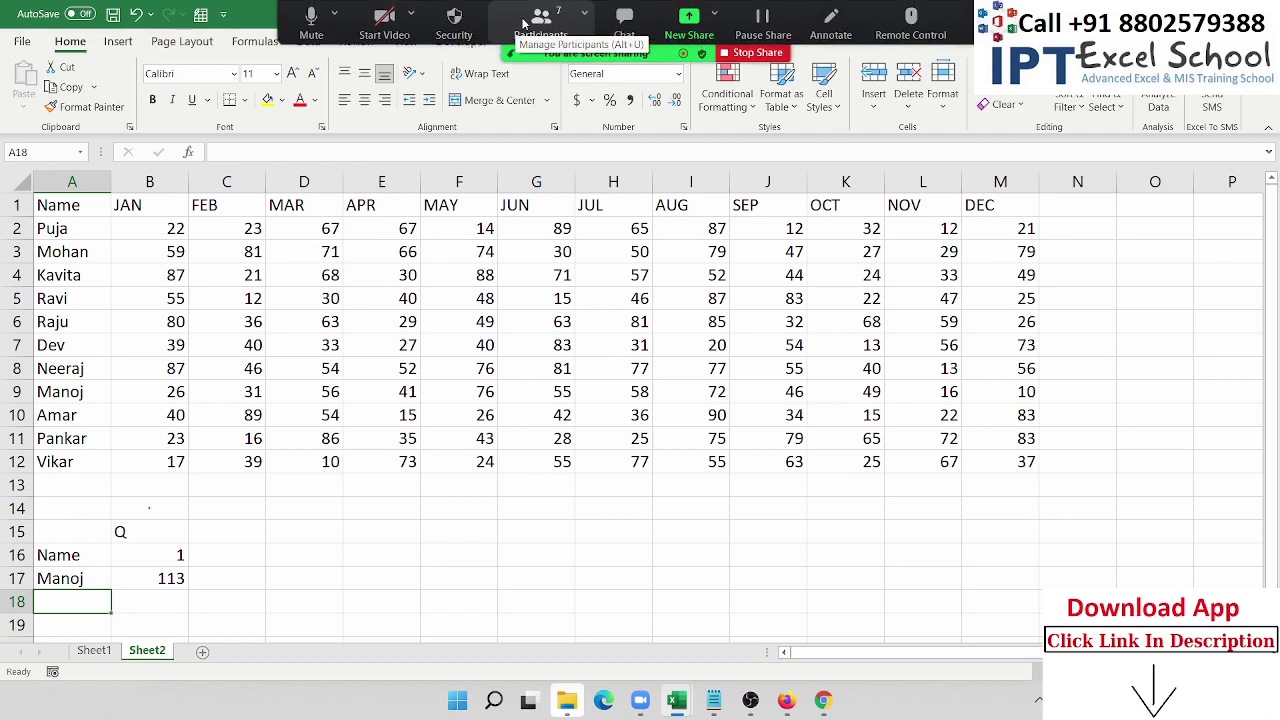
Step: Mute all Zoom meeting participants, confirming with Yes, and close the Participants panel
{"action": "left_click", "coordinate": [523, 22]}
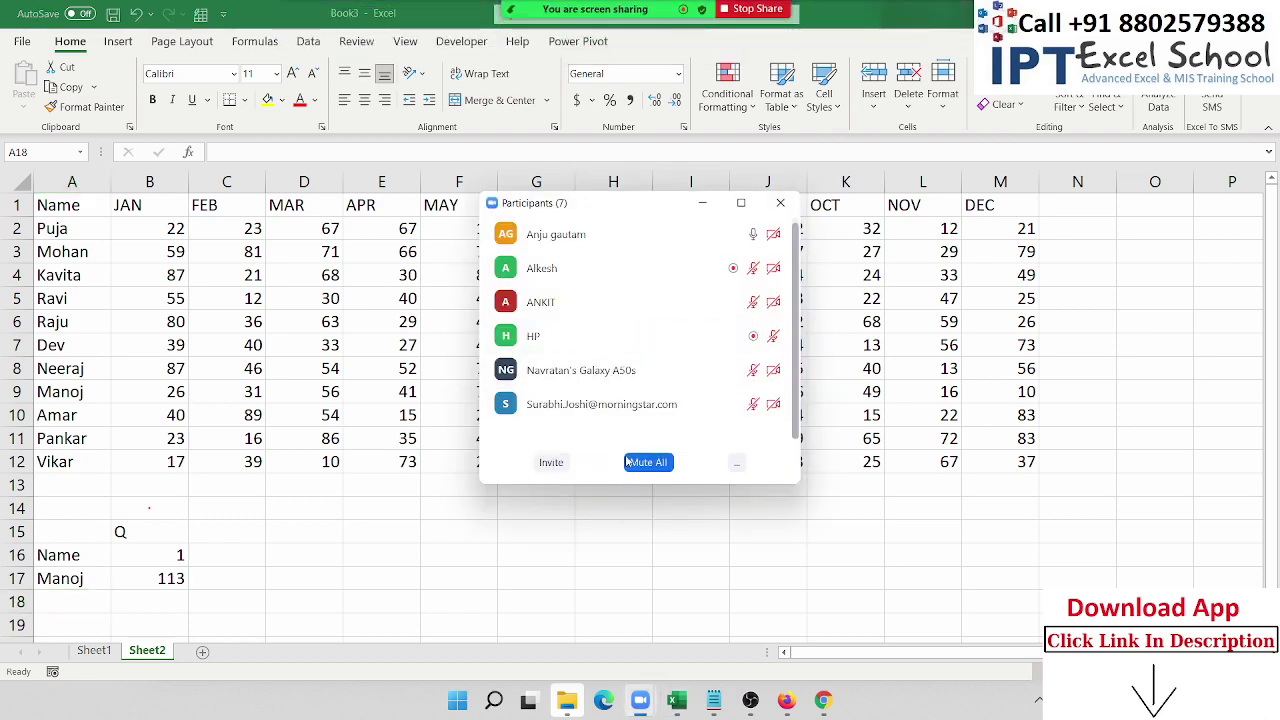
{"action": "left_click", "coordinate": [549, 462]}
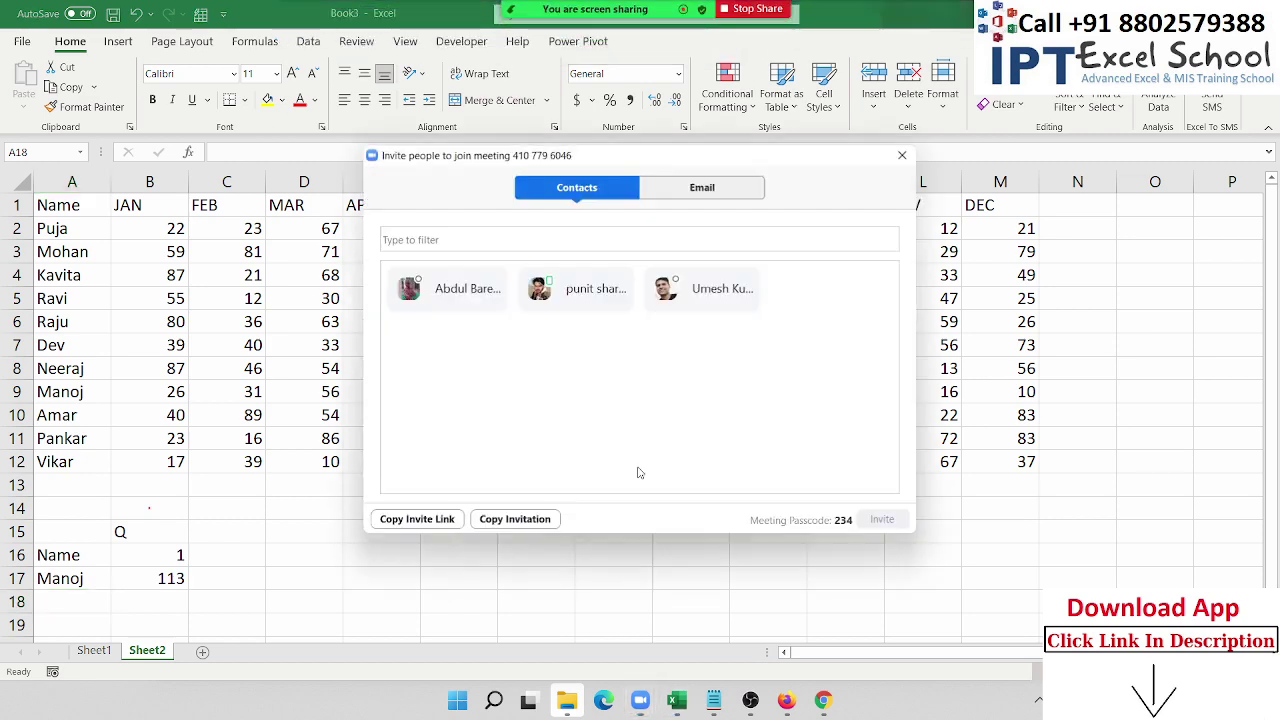
{"action": "left_click", "coordinate": [900, 155]}
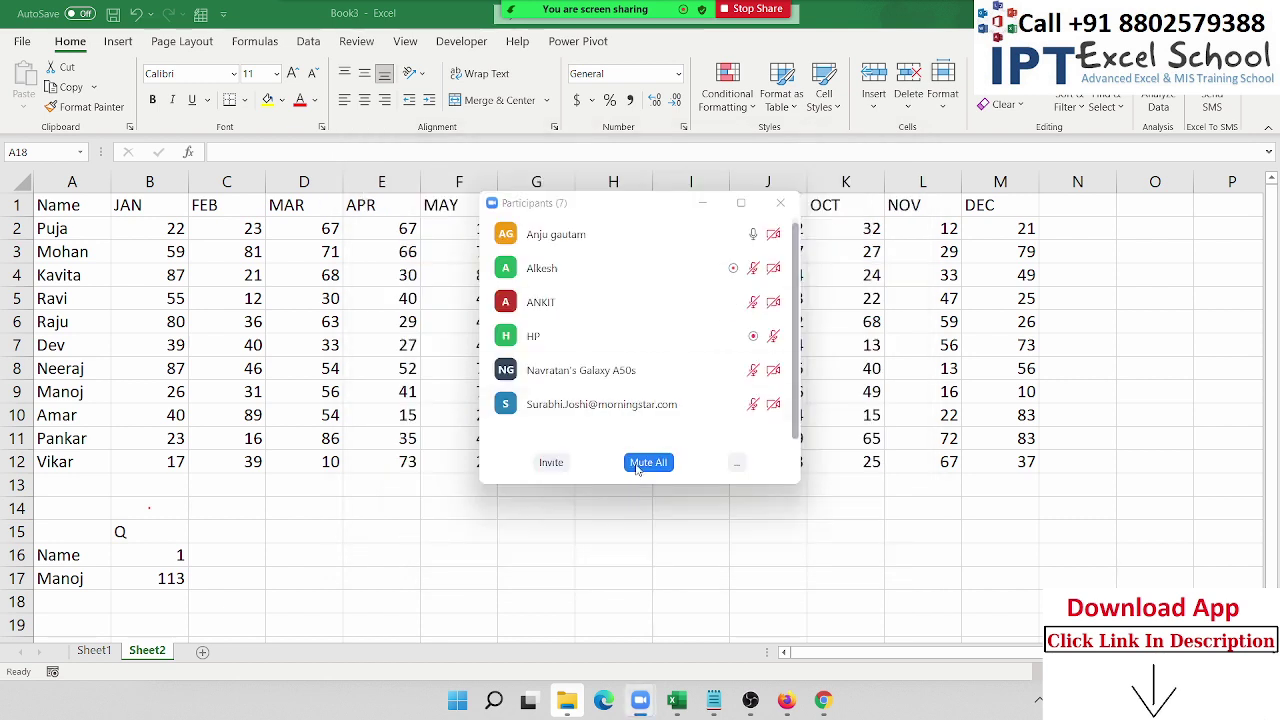
{"action": "left_click", "coordinate": [637, 466]}
{"action": "left_click", "coordinate": [702, 396]}
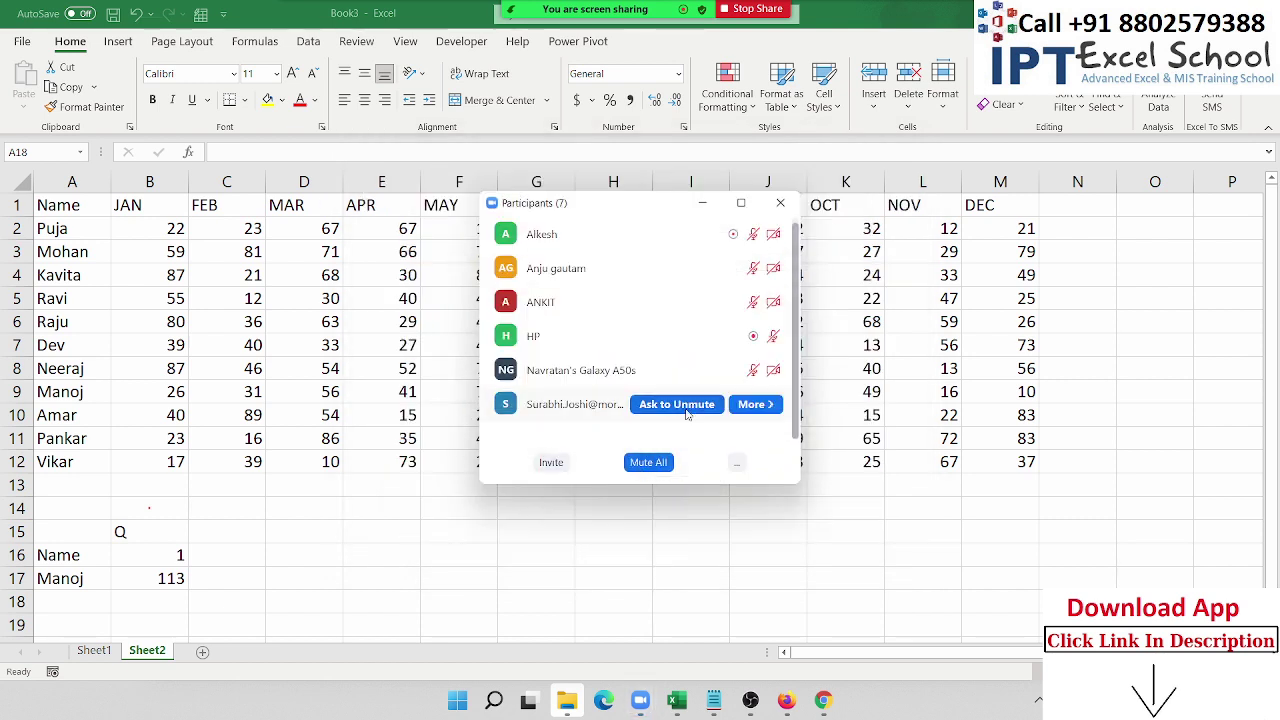
{"action": "scroll", "coordinate": [687, 414], "scroll_direction": "up", "scroll_amount": 2}
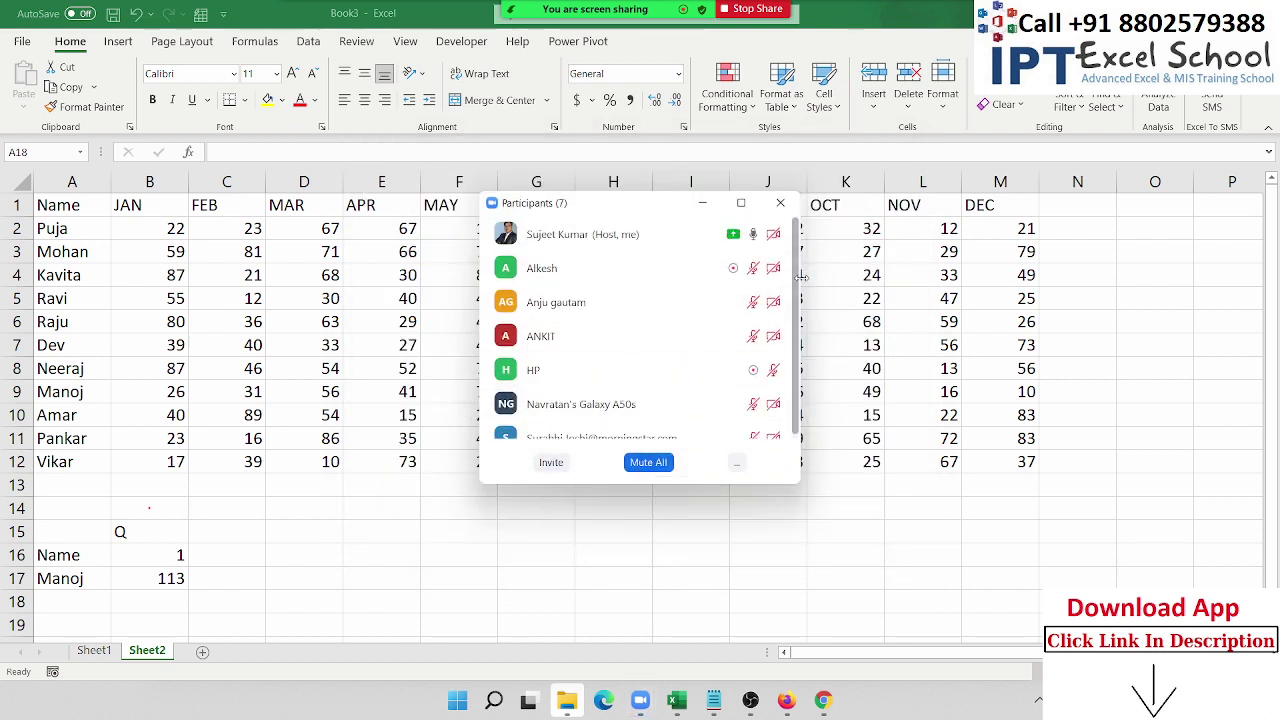
{"action": "left_click", "coordinate": [780, 203]}
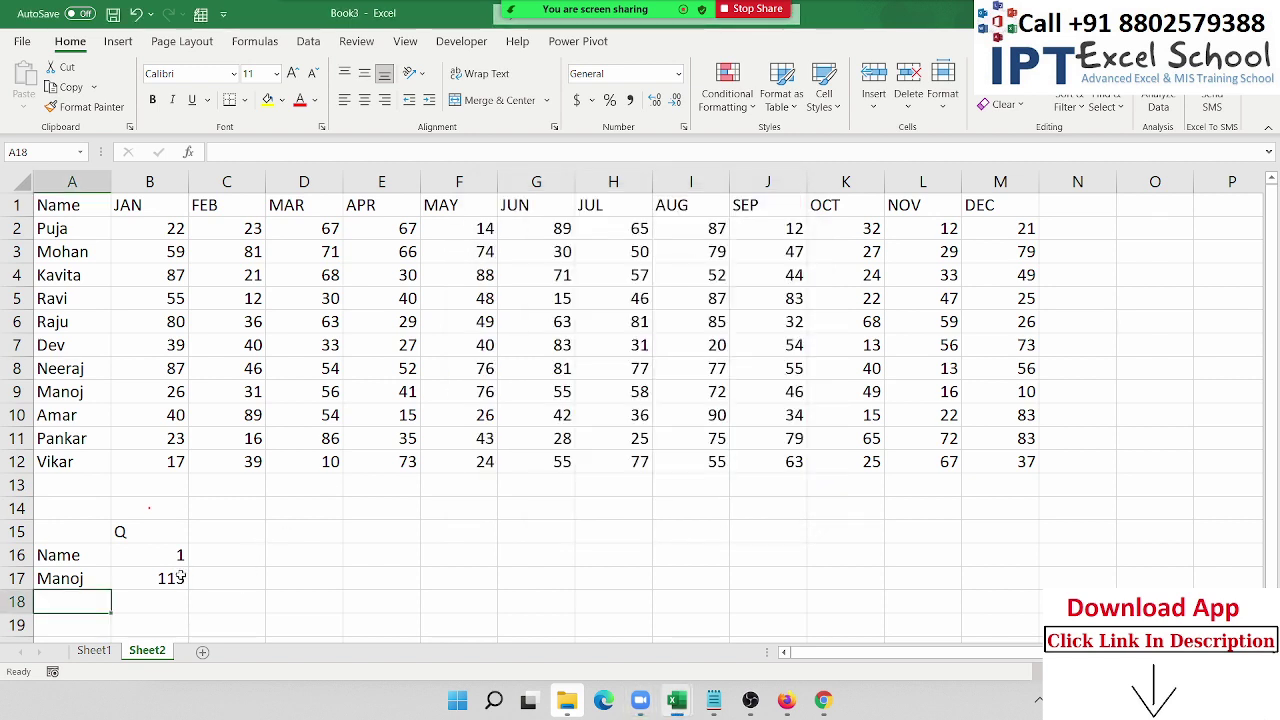
Step: Select empty cell E15 and show the Formulas tab's Lookup & Reference function list
{"action": "left_click", "coordinate": [181, 577]}
{"action": "left_click", "coordinate": [357, 531]}
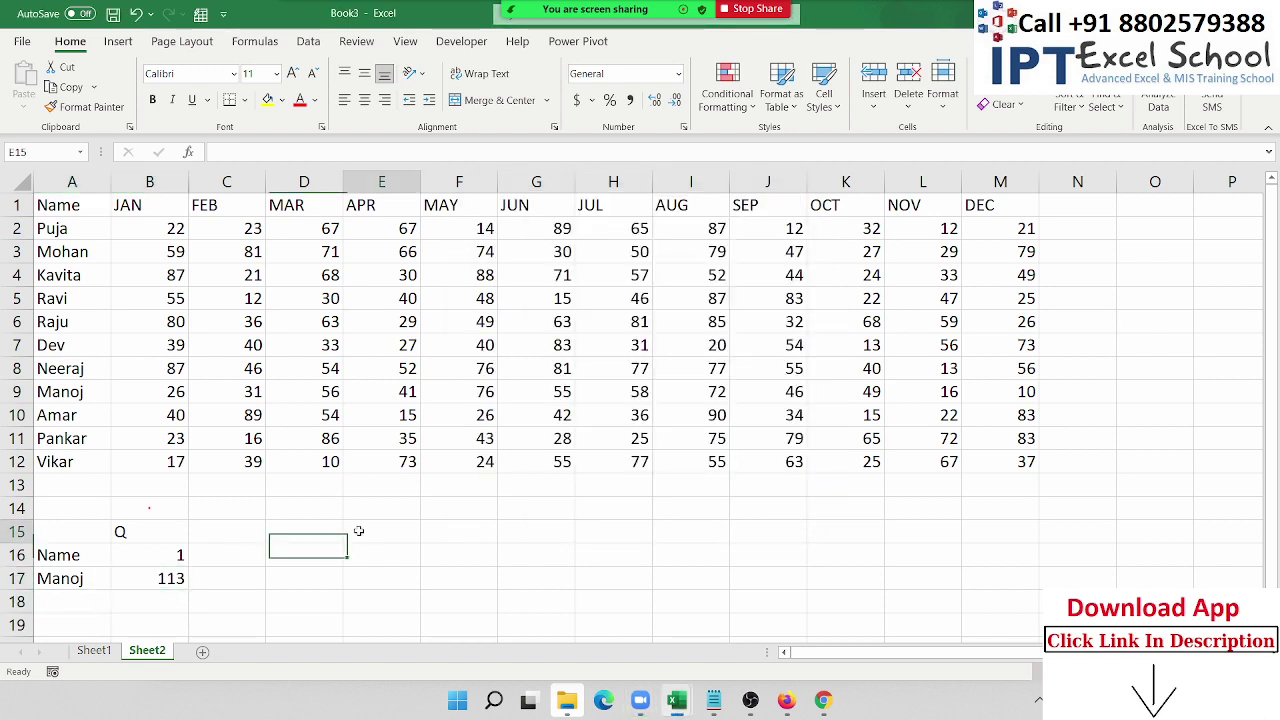
{"action": "left_click", "coordinate": [255, 41]}
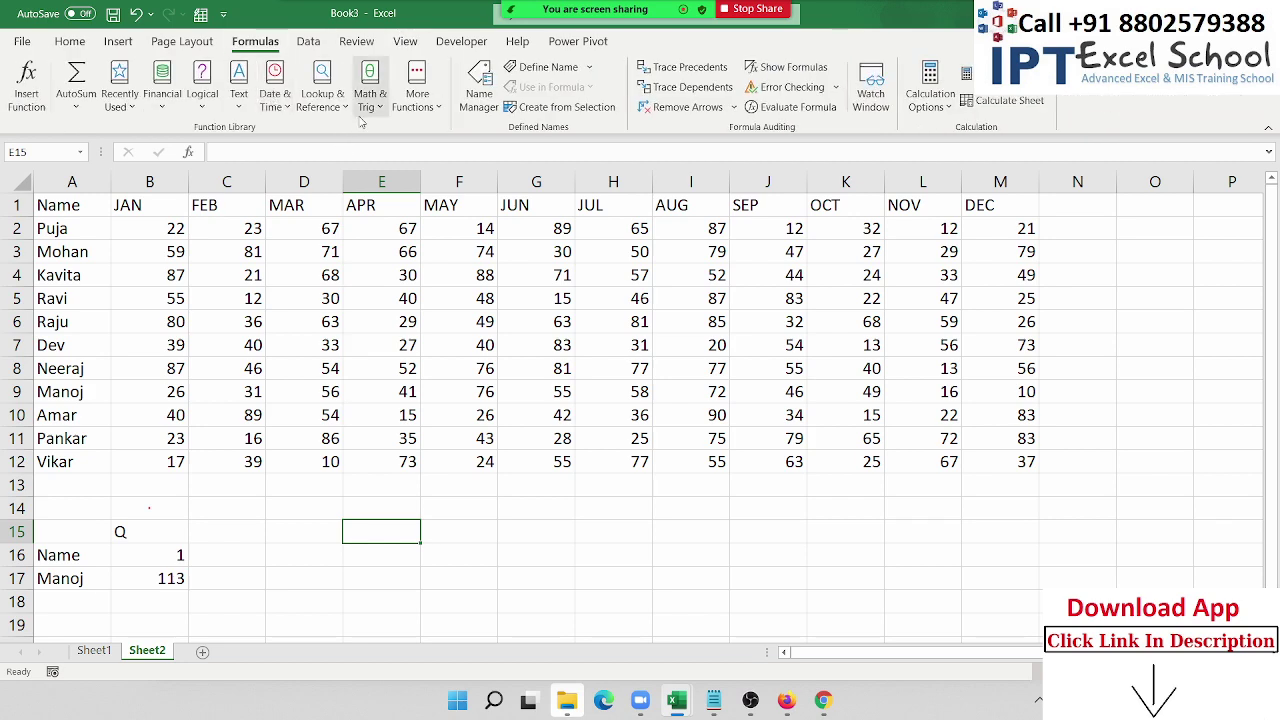
{"action": "left_click", "coordinate": [322, 98]}
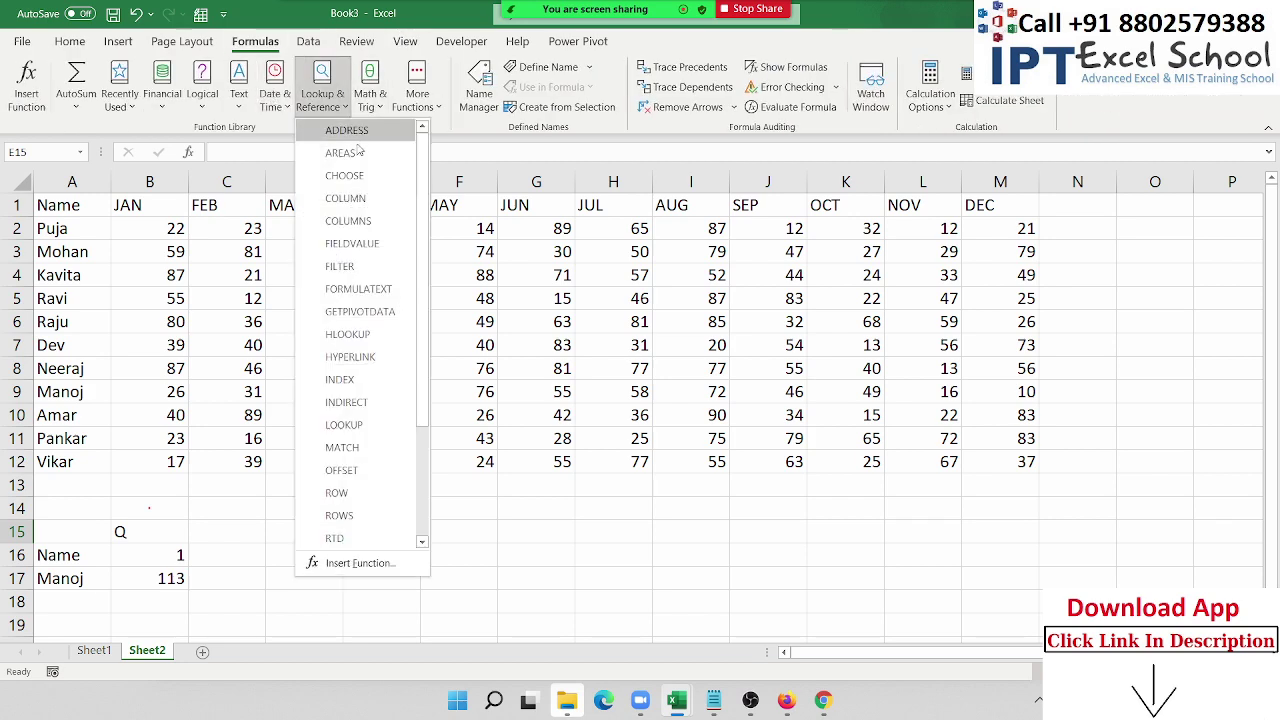
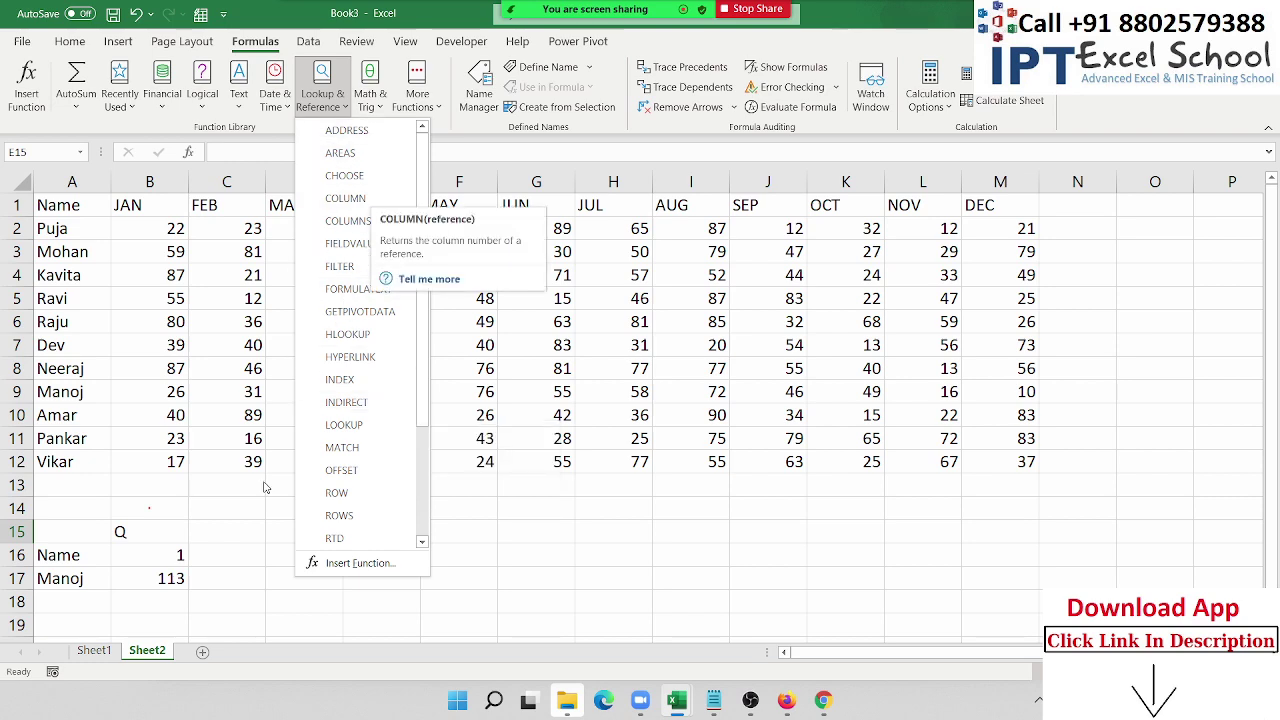
Step: Add a new worksheet, Sheet3, and enter =COLUMN() in cell C5
{"action": "key", "text": "Escape"}
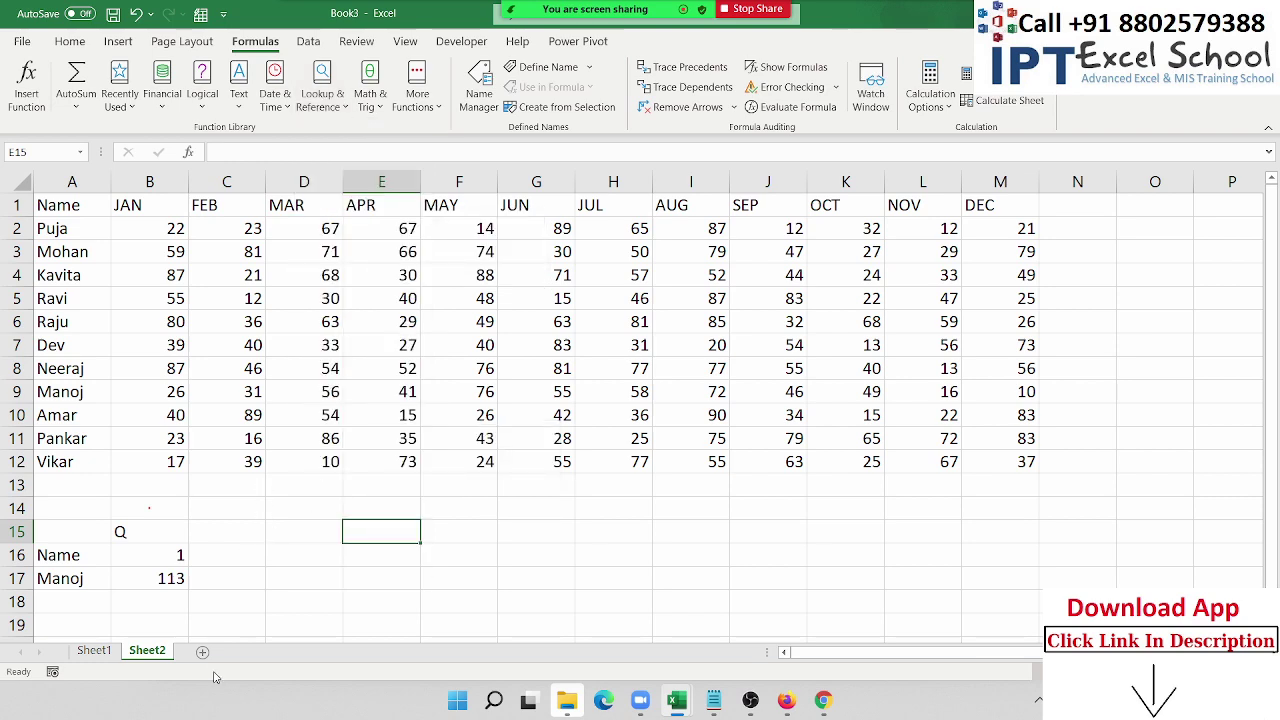
{"action": "left_click", "coordinate": [202, 651]}
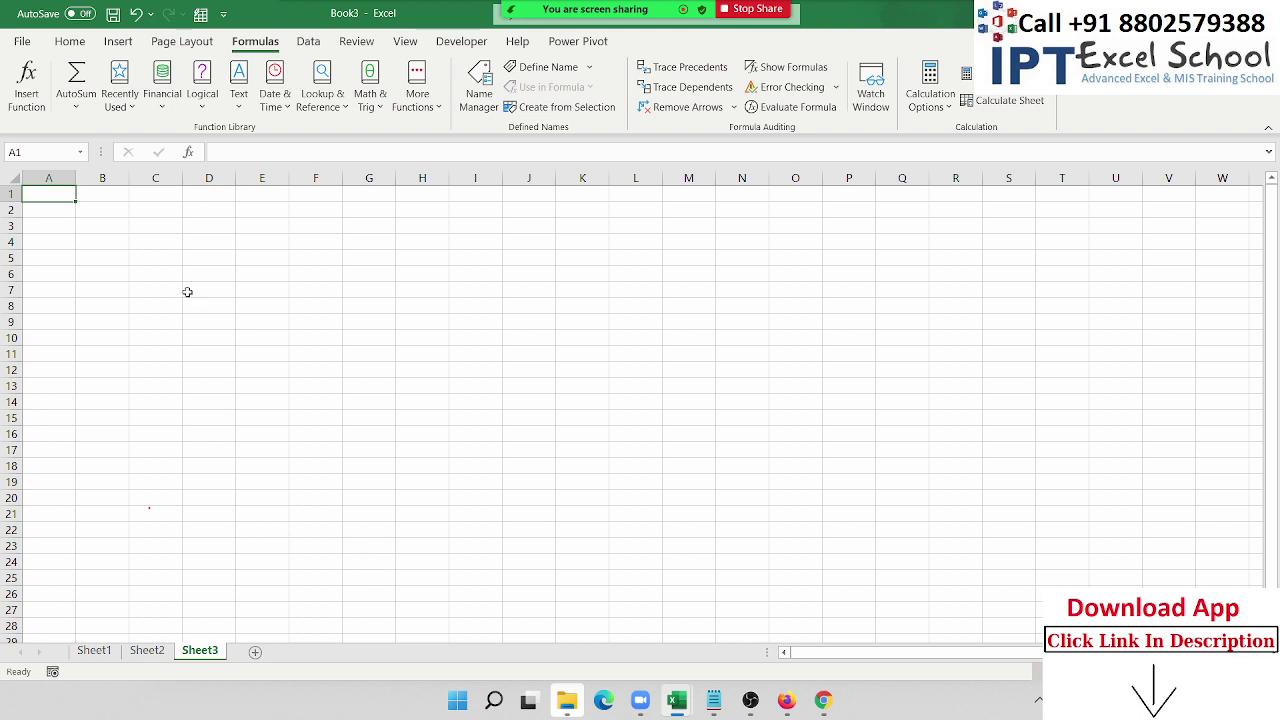
{"action": "left_click", "coordinate": [140, 259]}
{"action": "type", "text": "=c"}
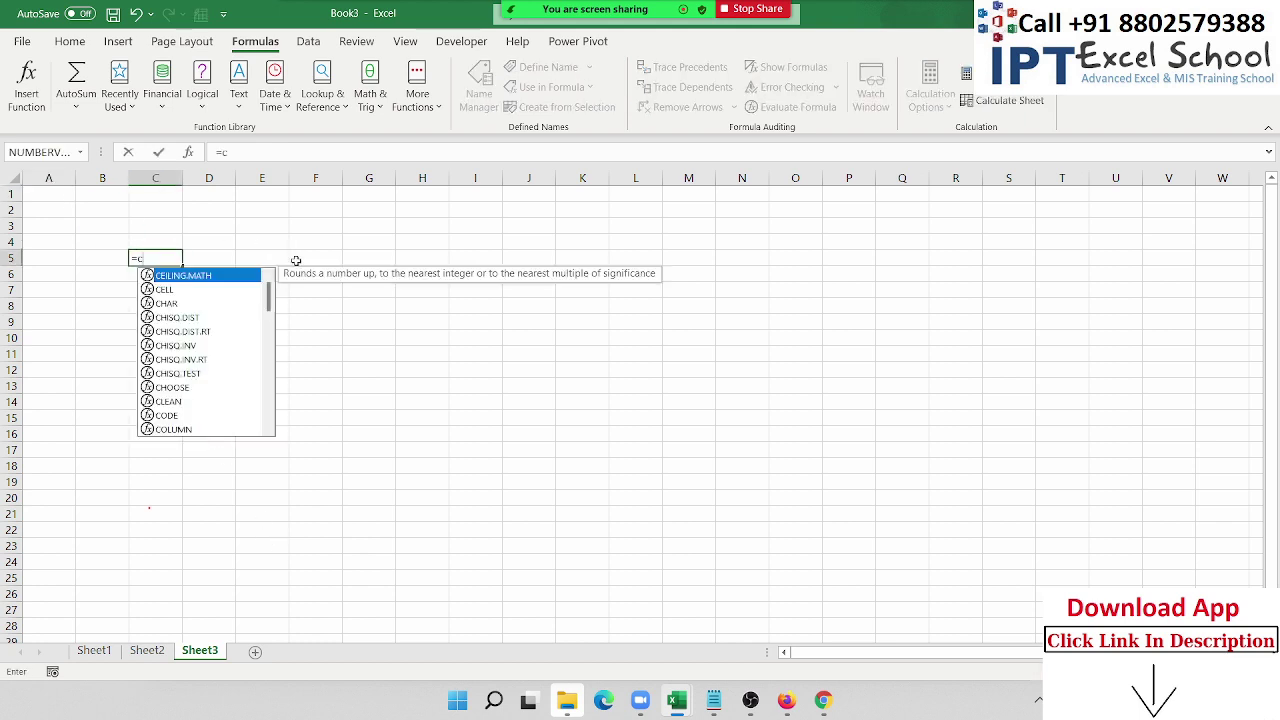
{"action": "type", "text": "ol"}
{"action": "key", "text": "Tab"}
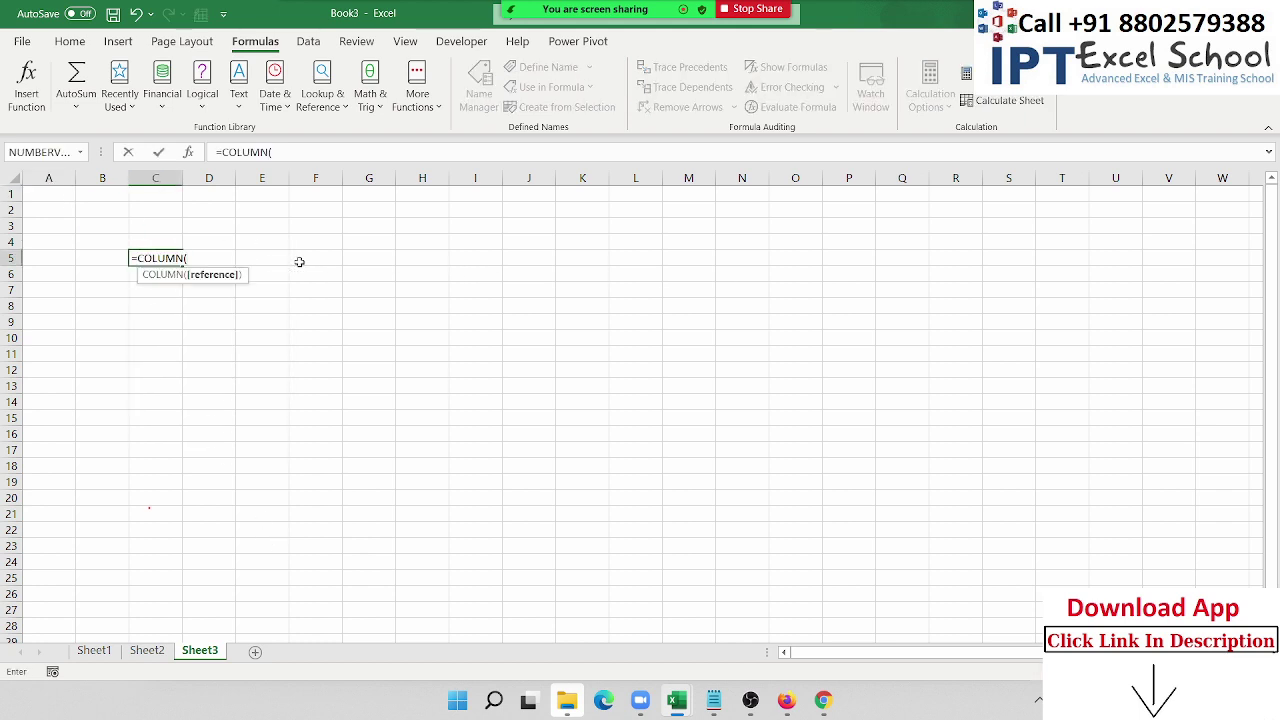
{"action": "key", "text": "Return"}
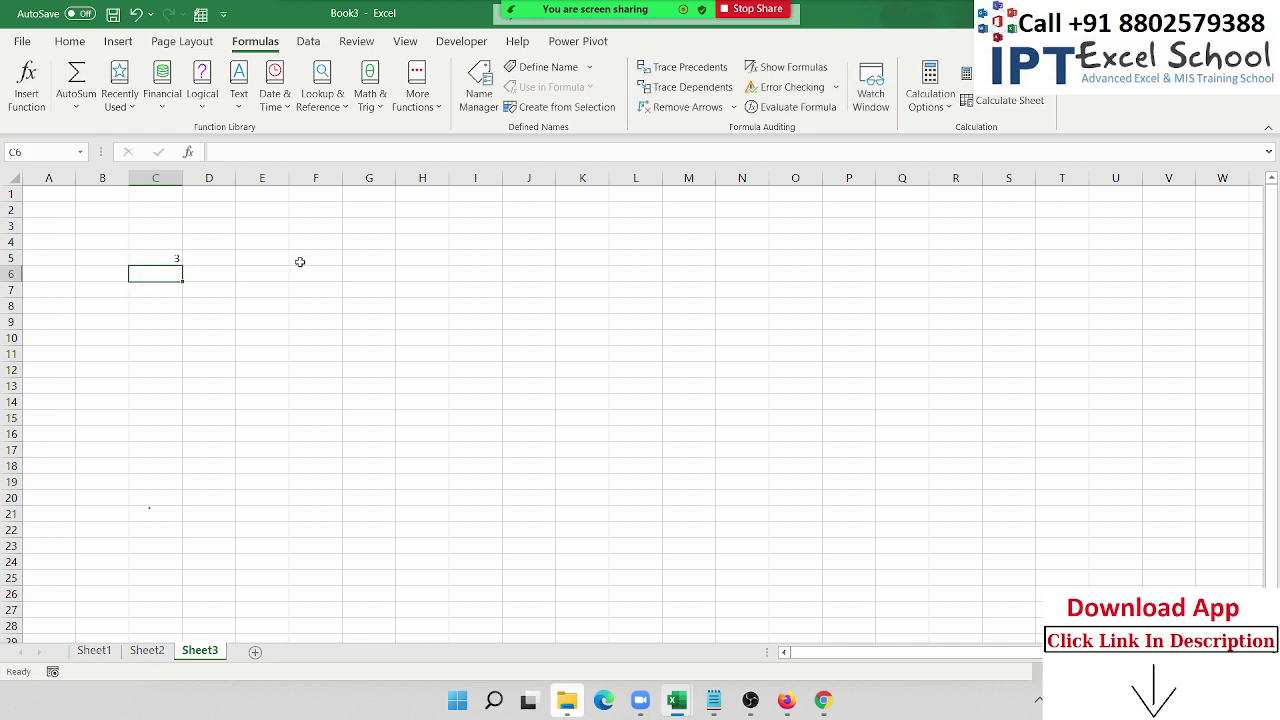
Step: Change C5 to =COLUMN(K2), which returns 11, then clear the cell
{"action": "double_click", "coordinate": [140, 258]}
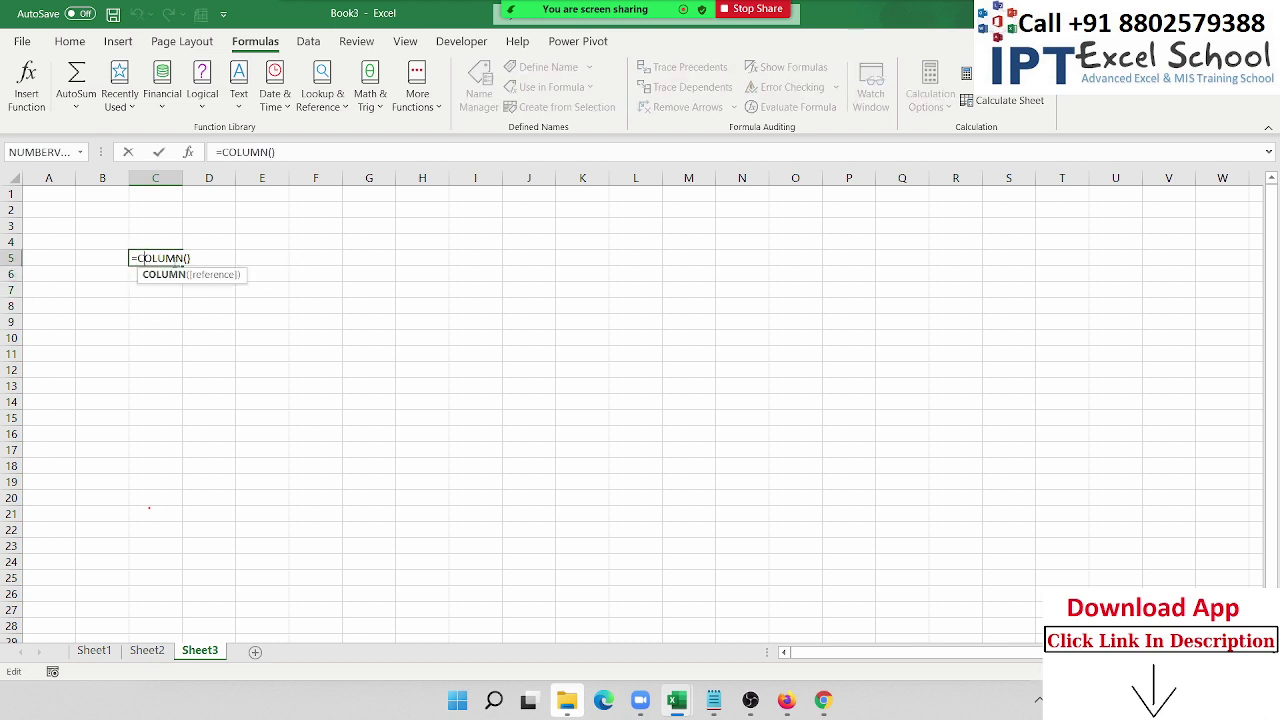
{"action": "left_click", "coordinate": [187, 258]}
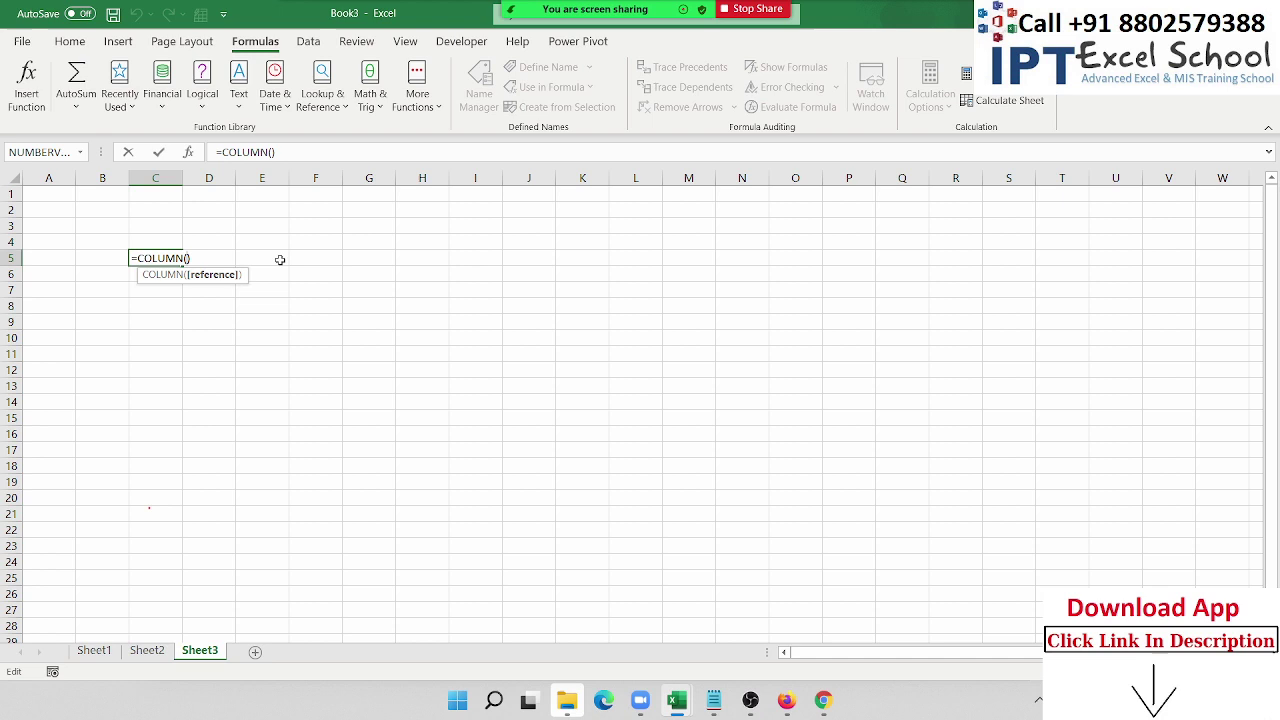
{"action": "left_click", "coordinate": [584, 208]}
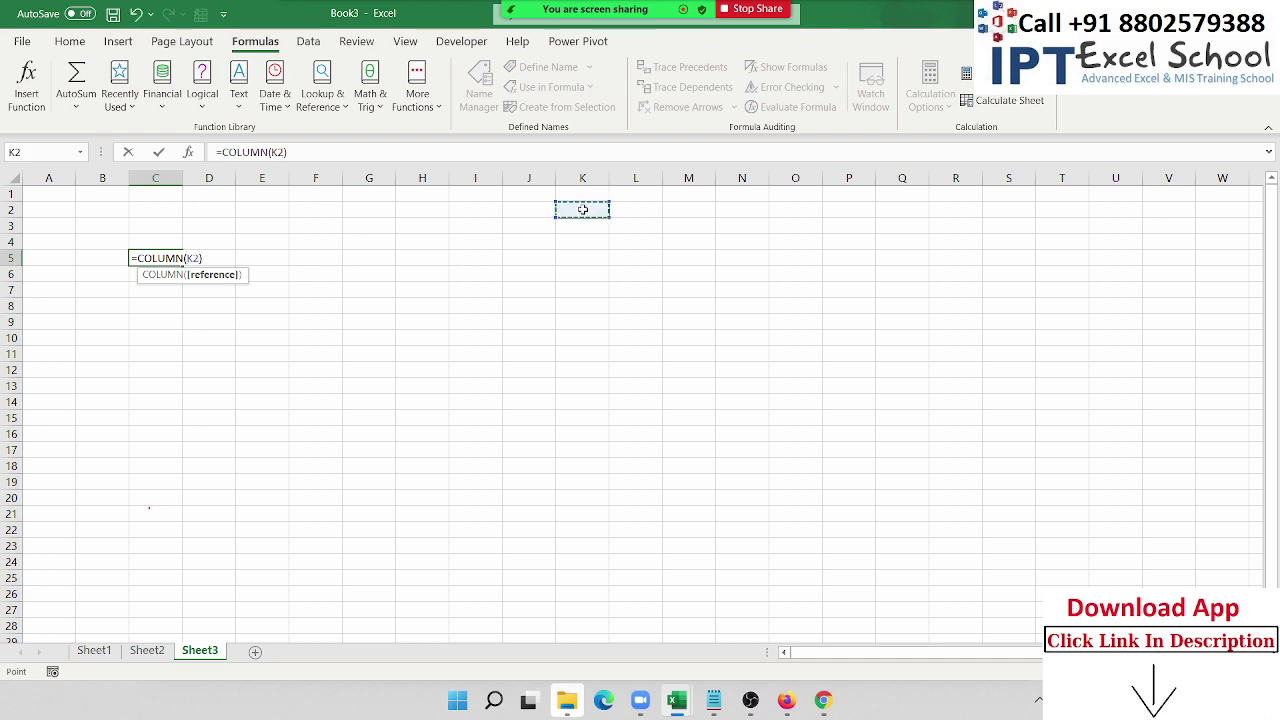
{"action": "key", "text": "ctrl+Return"}
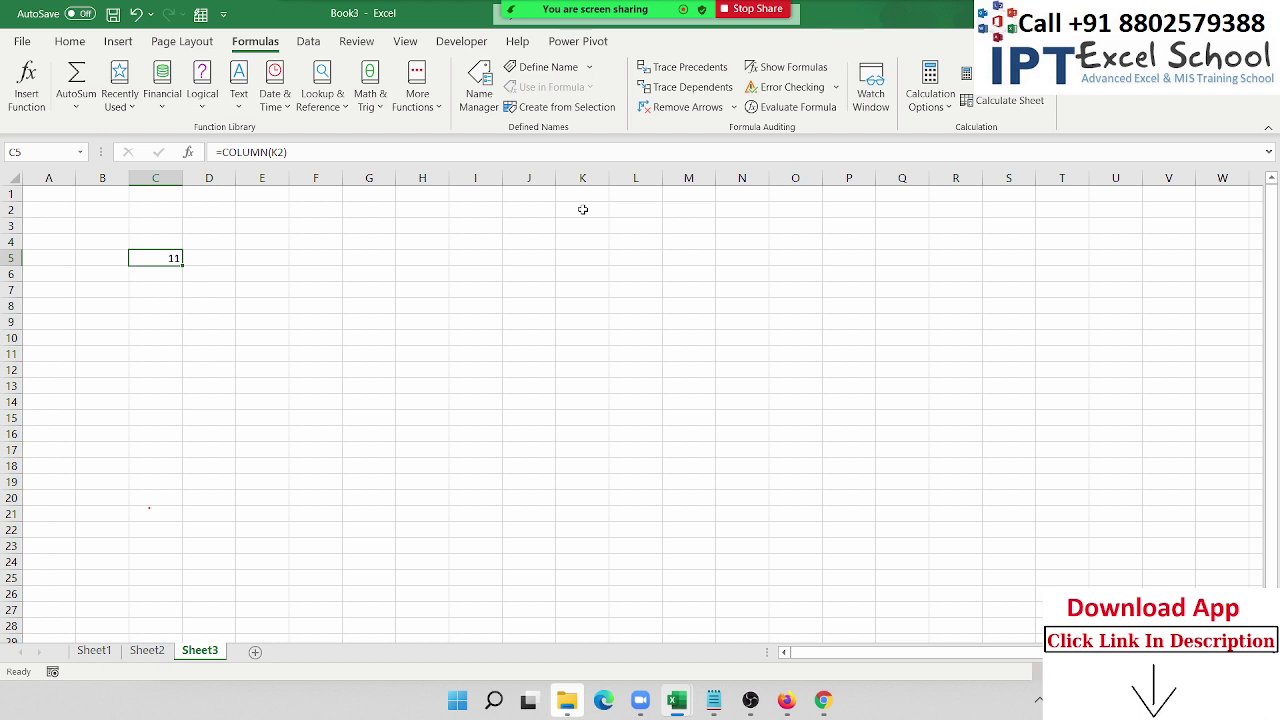
{"action": "key", "text": "Delete"}
{"action": "key", "text": "Up"}
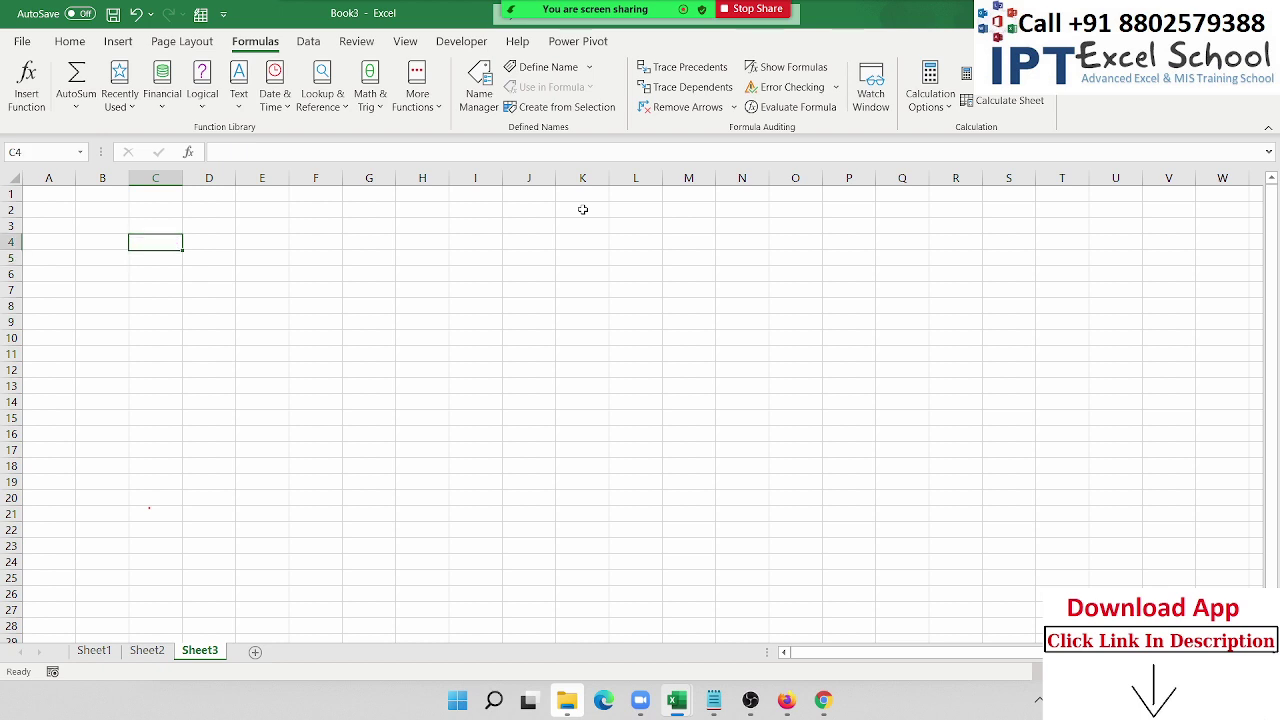
{"action": "key", "text": "Up"}
{"action": "key", "text": "Up"}
{"action": "key", "text": "Up"}
{"action": "key", "text": "Left"}
{"action": "key", "text": "Down"}
Step: Test =ROW() and then =ROW(L12) in cell A2, then clear it
{"action": "key", "text": "Left"}
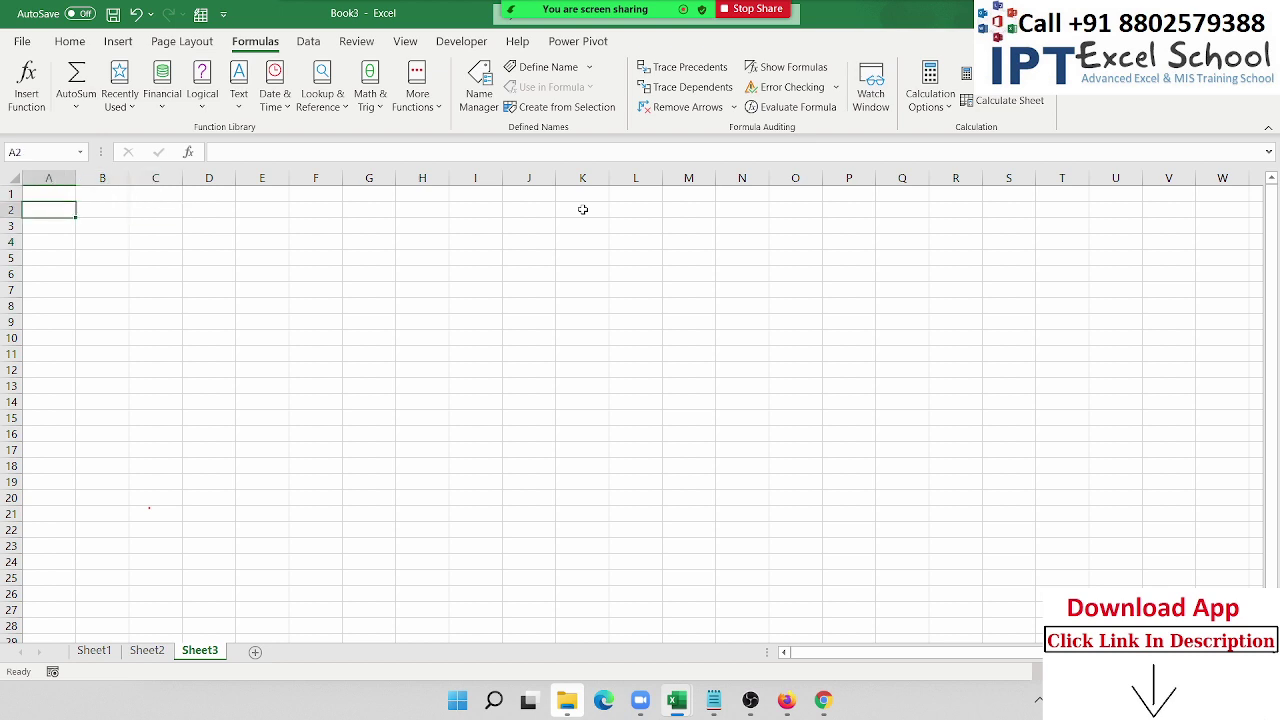
{"action": "type", "text": "=row"}
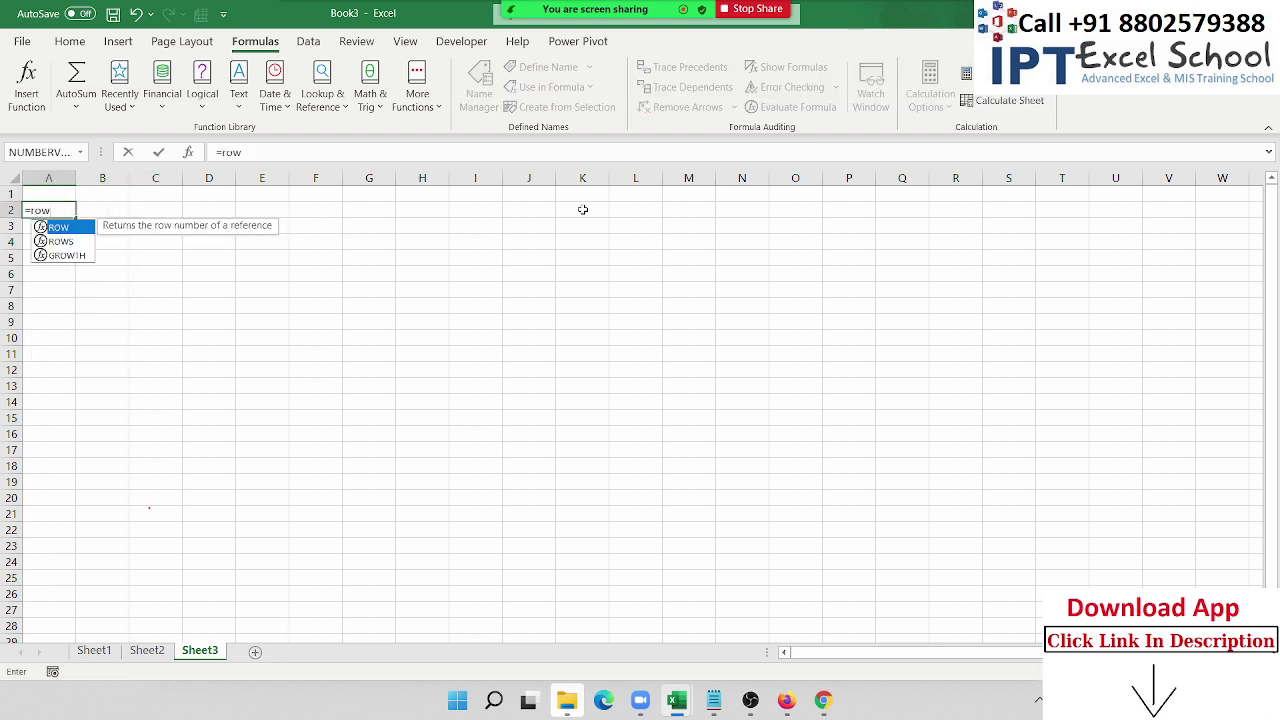
{"action": "key", "text": "Tab"}
{"action": "type", "text": ")"}
{"action": "key", "text": "ctrl+Return"}
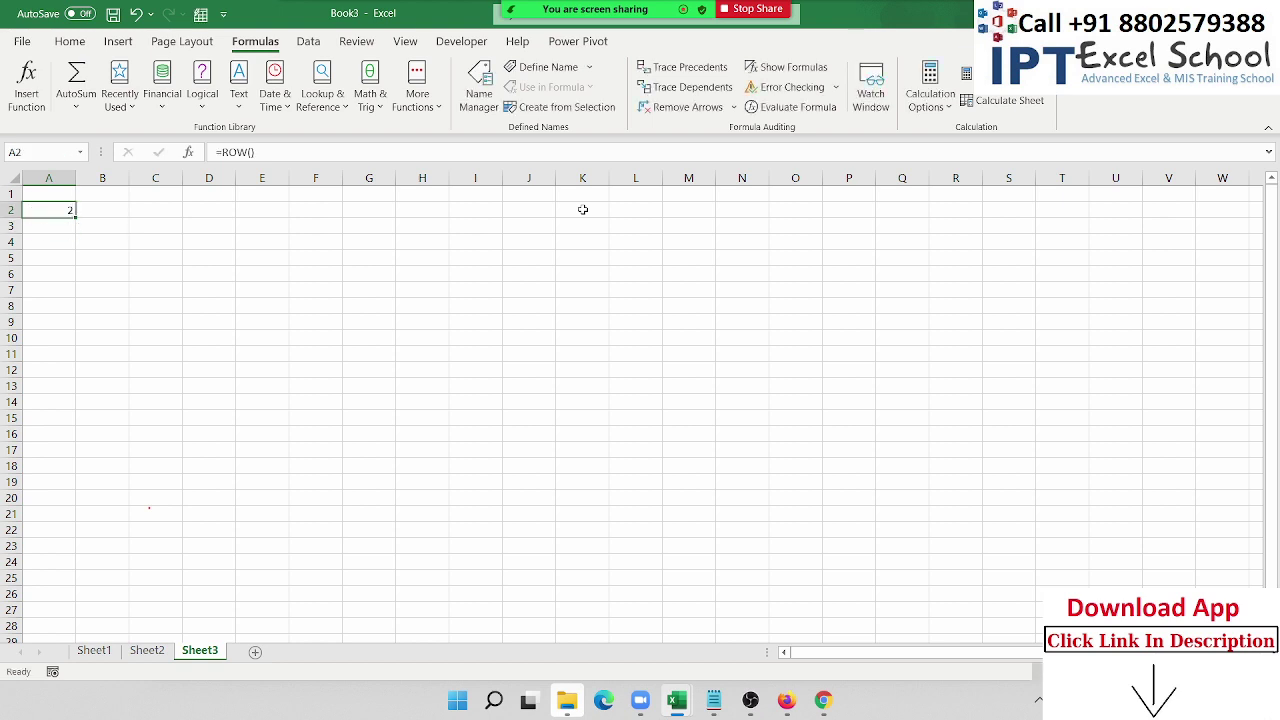
{"action": "left_click", "coordinate": [252, 152]}
{"action": "left_click", "coordinate": [251, 152]}
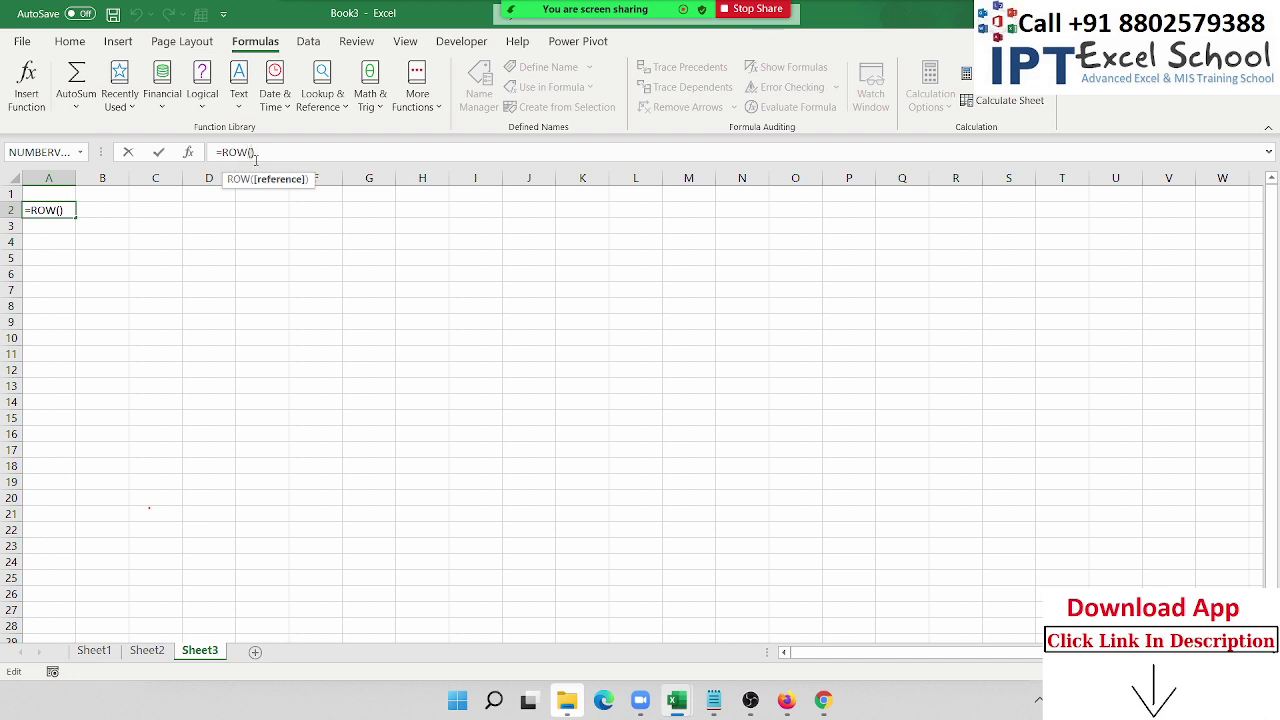
{"action": "left_click", "coordinate": [614, 375]}
{"action": "key", "text": "ctrl+Return"}
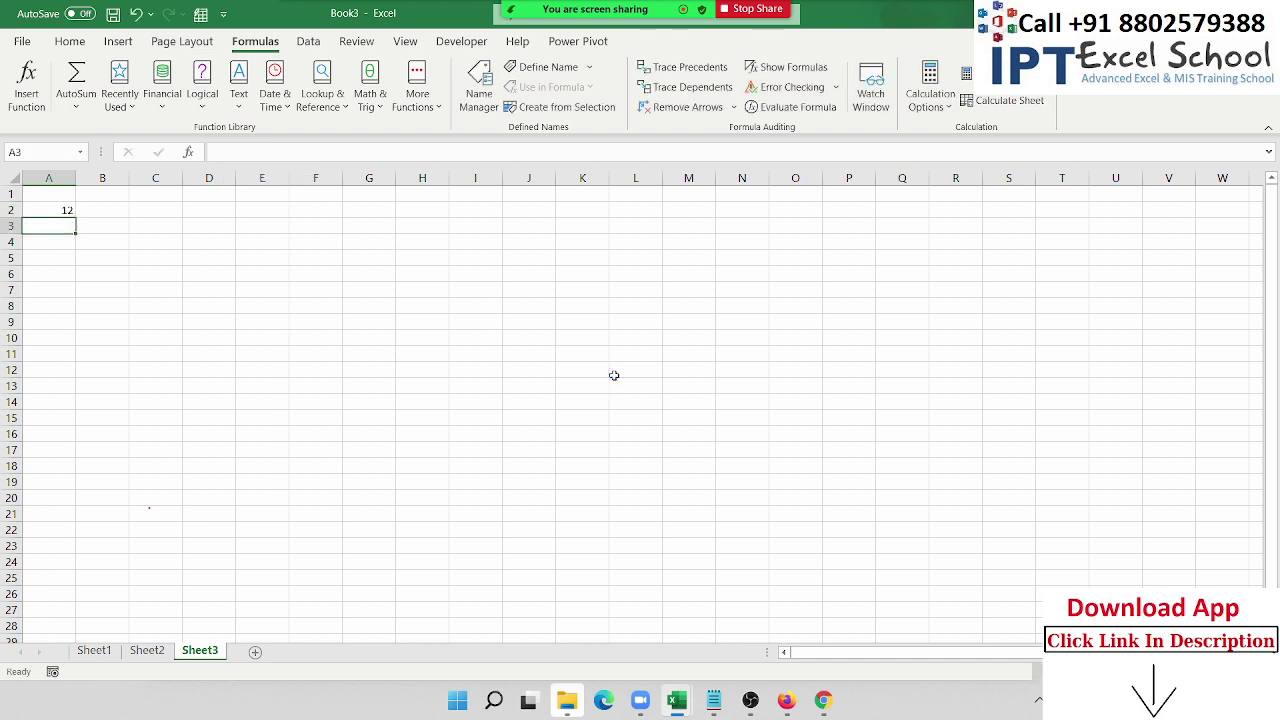
{"action": "key", "text": "Delete"}
Step: Enter 1 and 2 in A1:A2 and fill the series down column A to 144
{"action": "key", "text": "Up"}
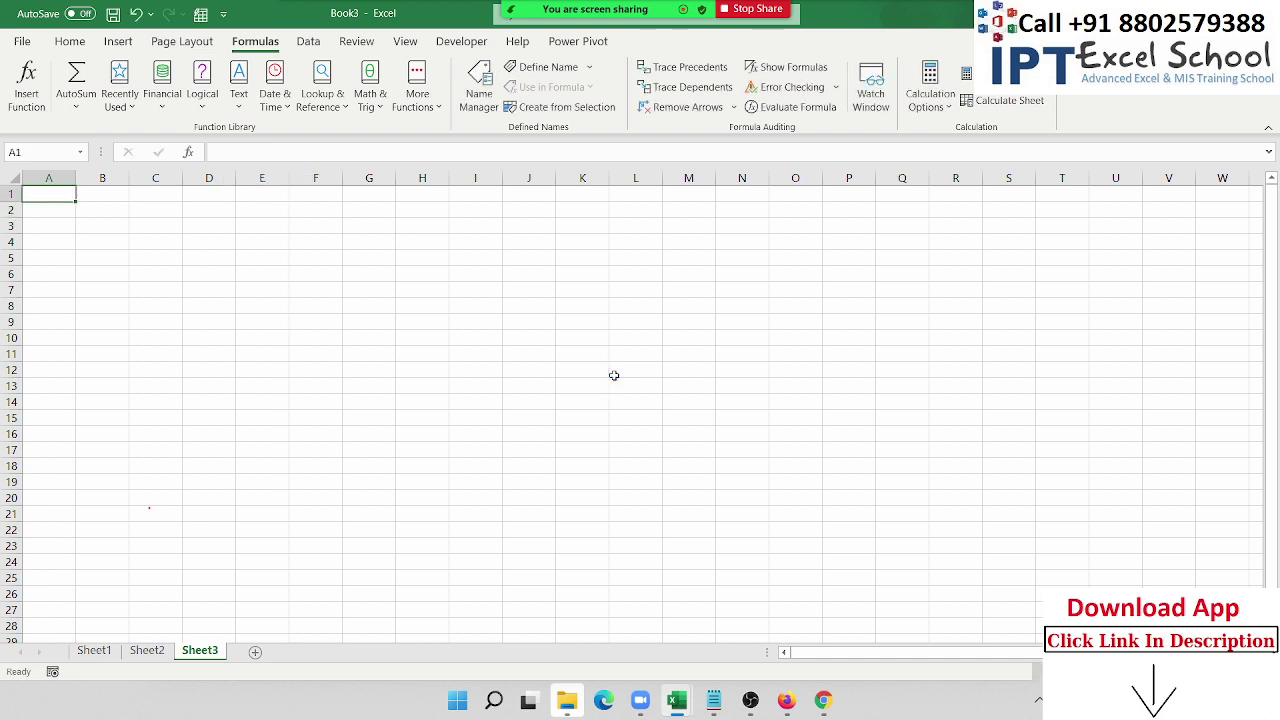
{"action": "type", "text": "=ra"}
{"action": "key", "text": "Escape"}
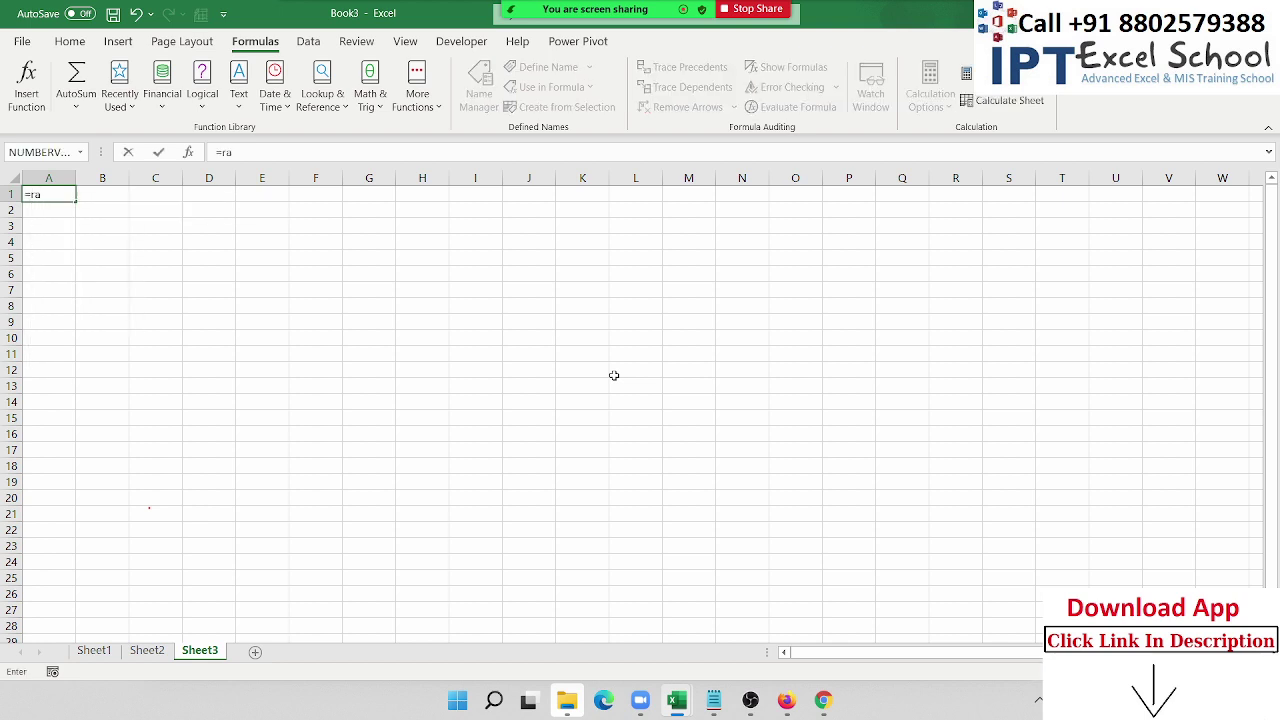
{"action": "key", "text": "Escape"}
{"action": "type", "text": "1"}
{"action": "key", "text": "Return"}
{"action": "type", "text": "2"}
{"action": "key", "text": "Return"}
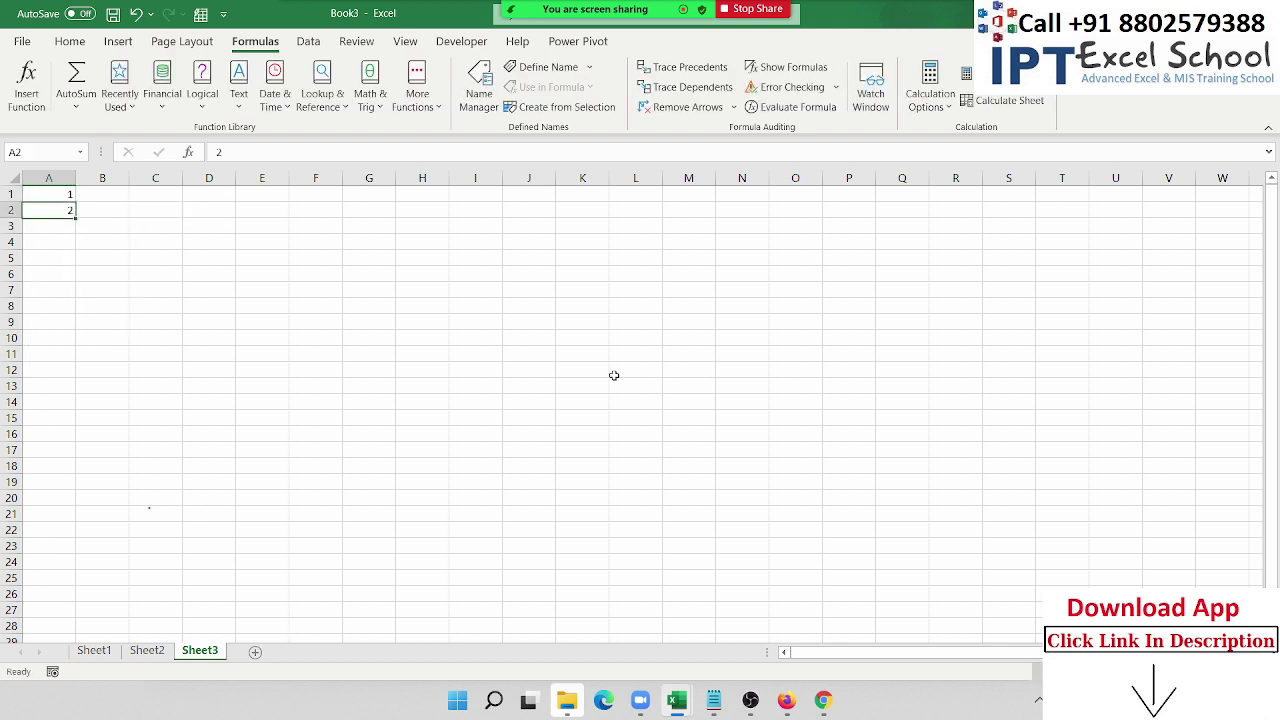
{"action": "key", "text": "Up"}
{"action": "key", "text": "Up"}
{"action": "key", "text": "shift+Down"}
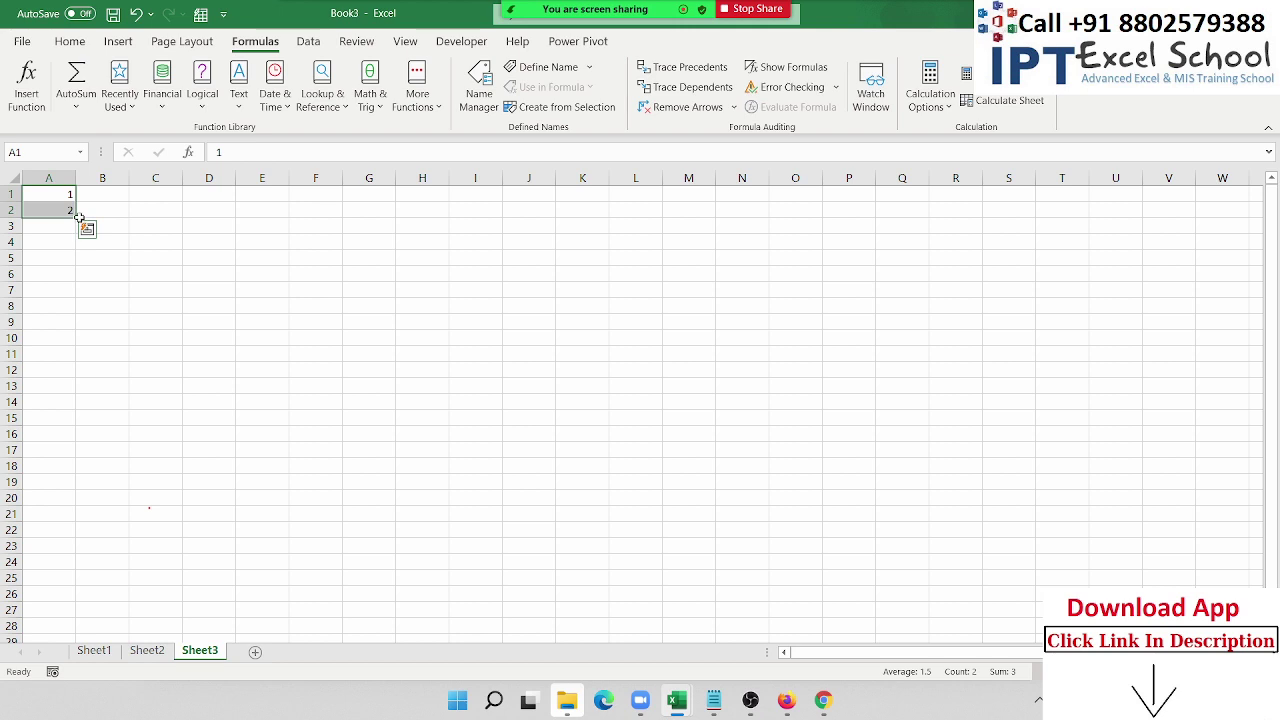
{"action": "left_click_drag", "start_coordinate": [75, 218], "coordinate": [20, 437]}
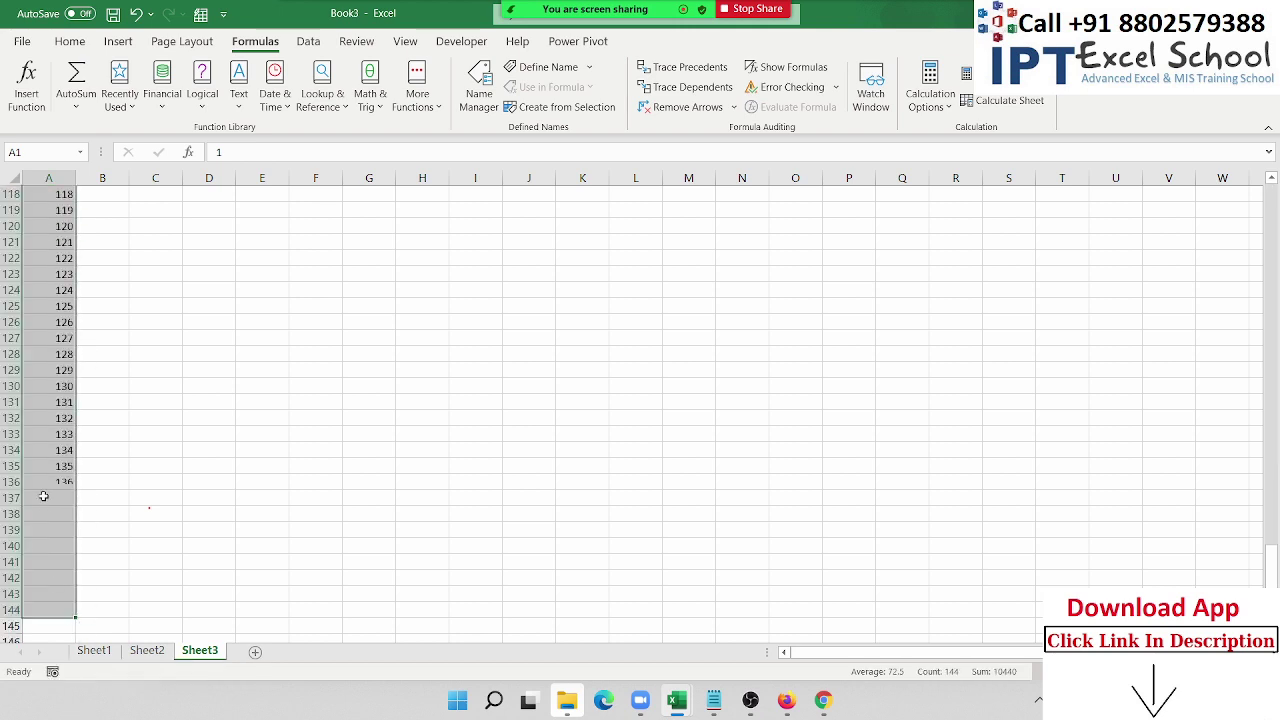
{"action": "scroll", "coordinate": [20, 437], "scroll_direction": "up", "scroll_amount": 5}
{"action": "scroll", "coordinate": [20, 437], "scroll_direction": "up", "scroll_amount": 10}
Step: Delete rows 9 through 15 so the numbers jump from 8 to 16
{"action": "key", "text": "Down"}
{"action": "key", "text": "Down"}
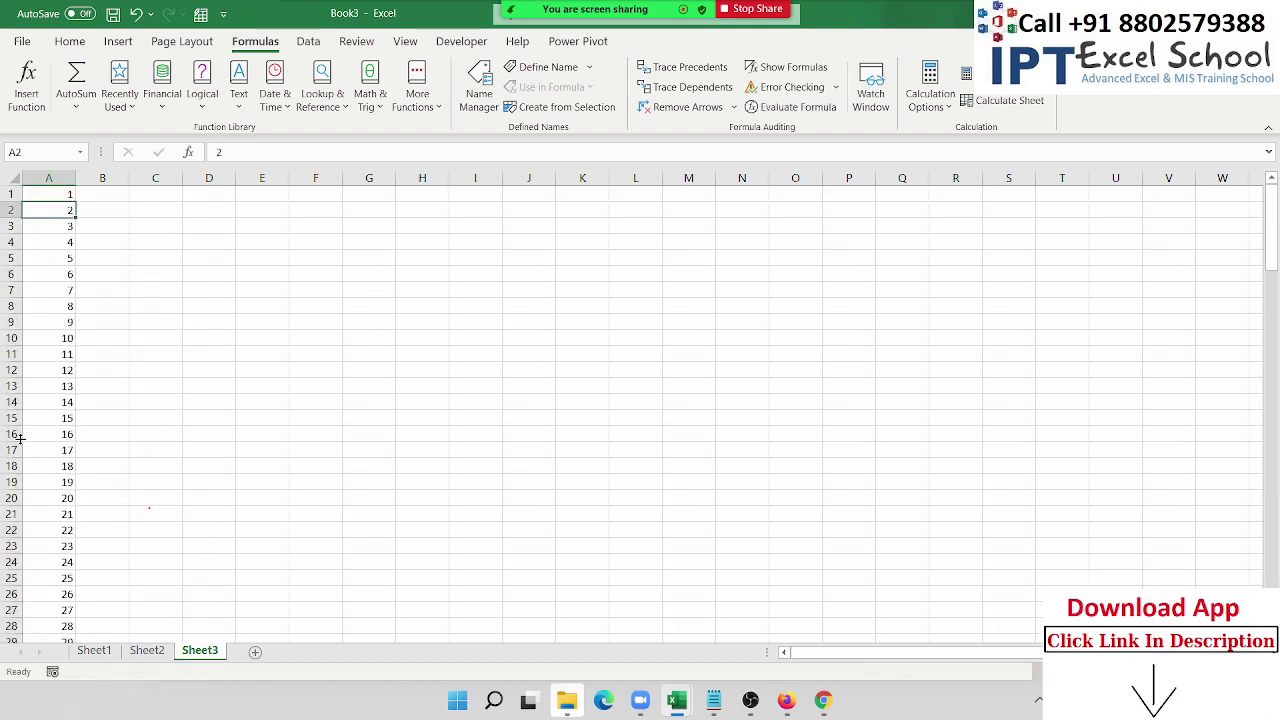
{"action": "left_click", "coordinate": [13, 322]}
{"action": "left_click_drag", "start_coordinate": [13, 322], "coordinate": [8, 418]}
{"action": "key", "text": "ctrl+minus"}
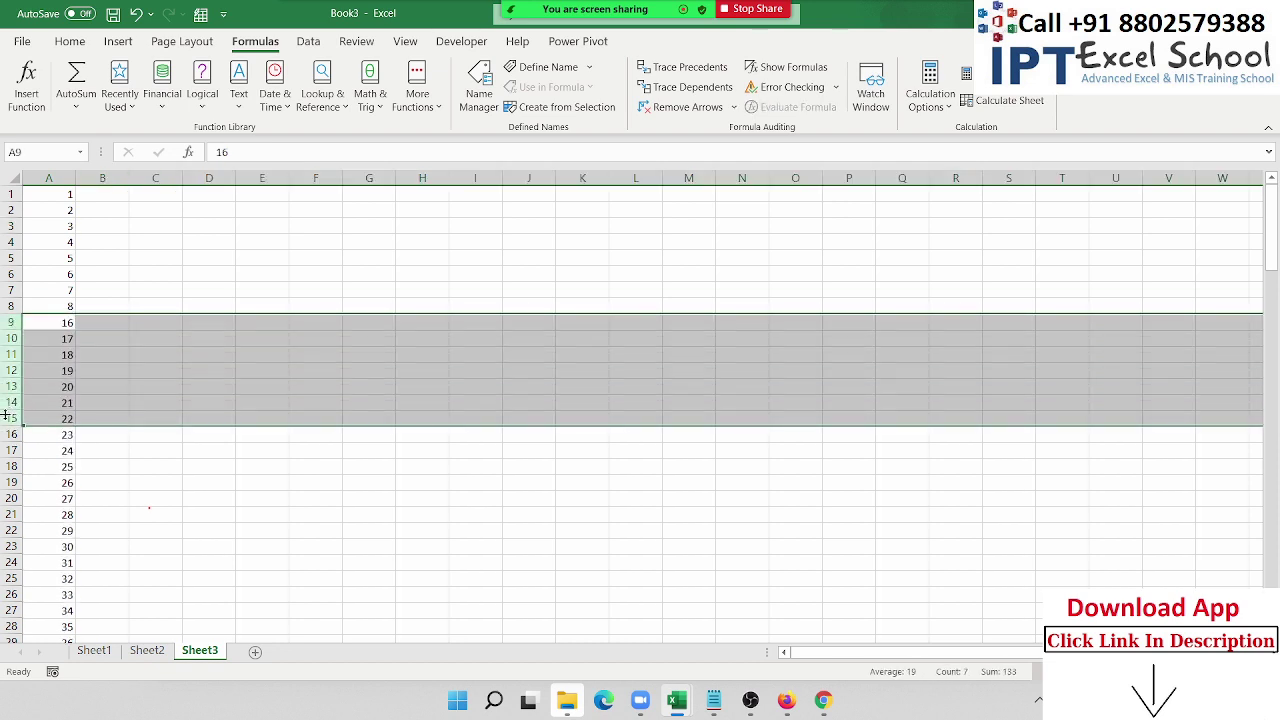
Step: Enter =ROW() in A1 and fill it down the whole of column A
{"action": "key", "text": "ctrl+Home"}
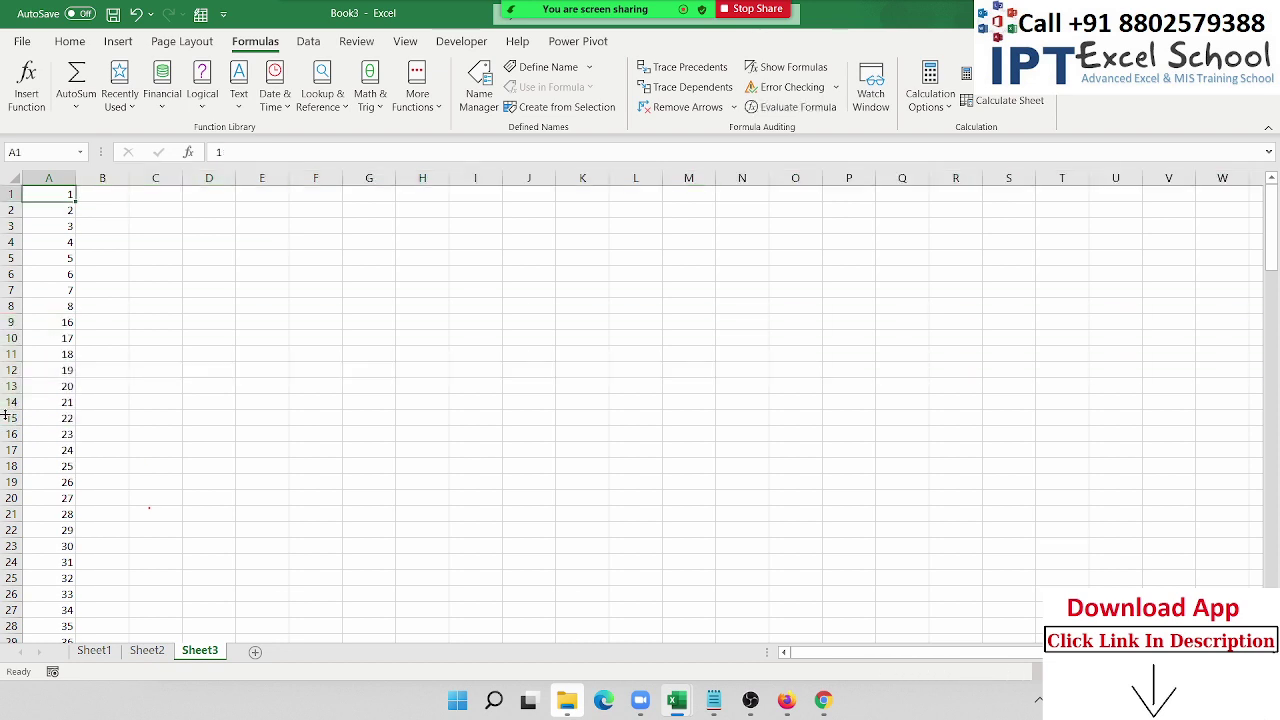
{"action": "type", "text": "=ROW"}
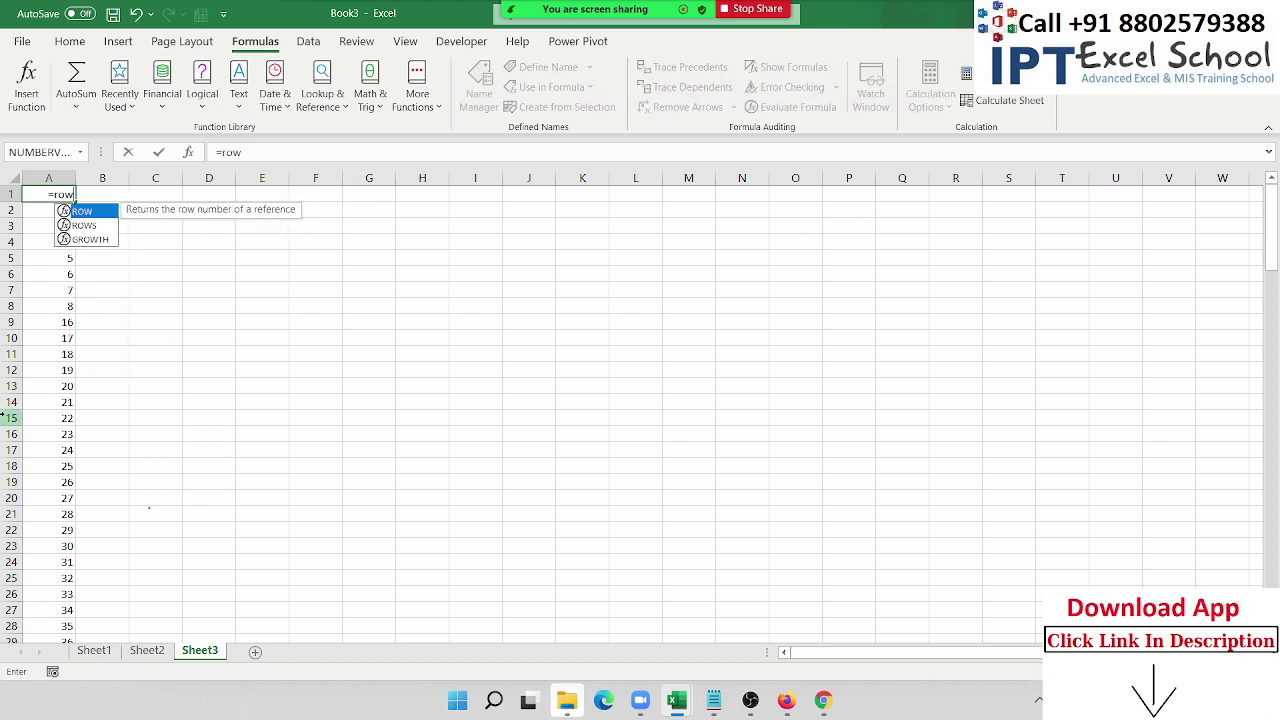
{"action": "type", "text": "("}
{"action": "key", "text": "Return"}
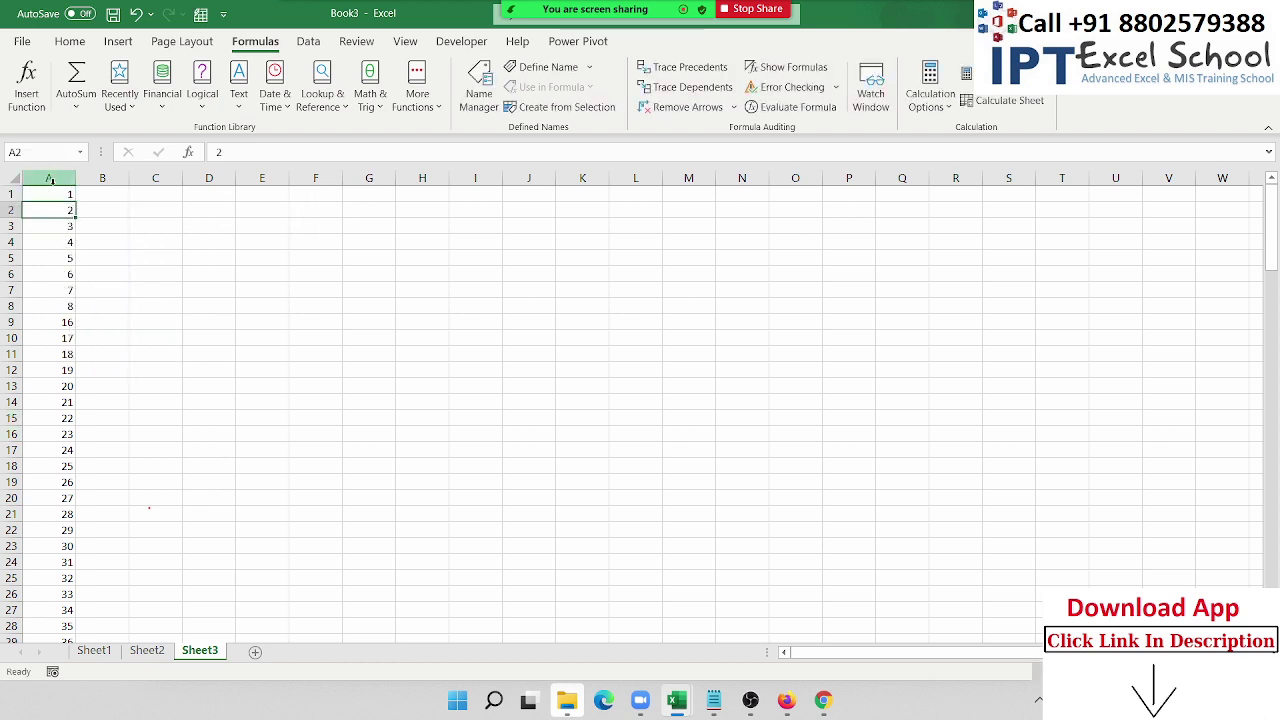
{"action": "left_click", "coordinate": [54, 192]}
{"action": "double_click", "coordinate": [75, 202]}
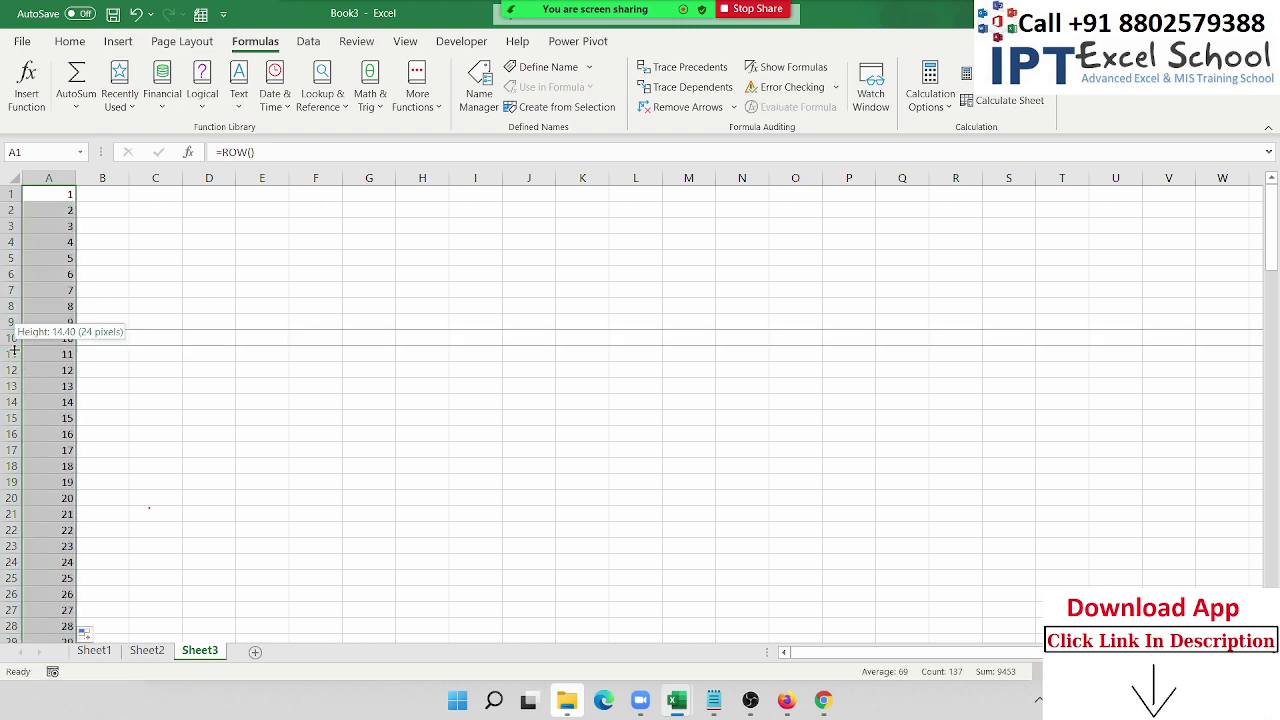
Step: Scroll down to check the row-number formula in A132
{"action": "left_click_drag", "start_coordinate": [7, 306], "coordinate": [7, 424]}
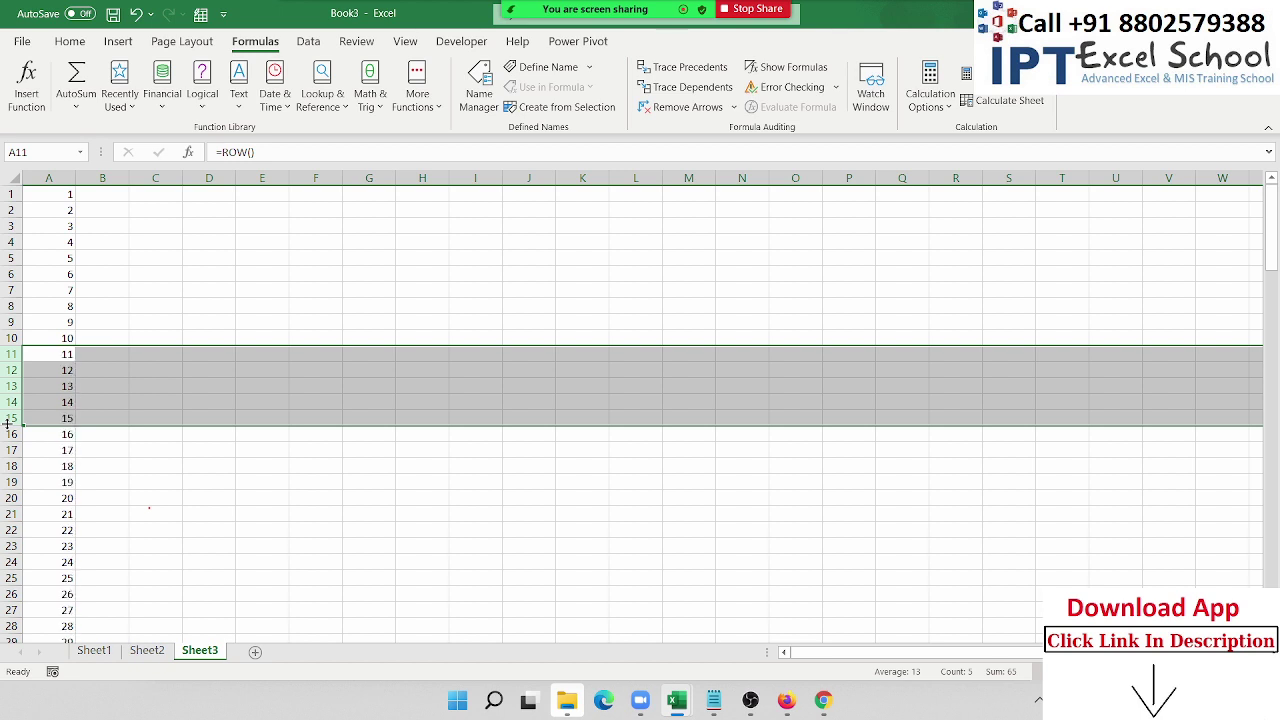
{"action": "scroll", "coordinate": [7, 424], "scroll_direction": "down", "scroll_amount": 5}
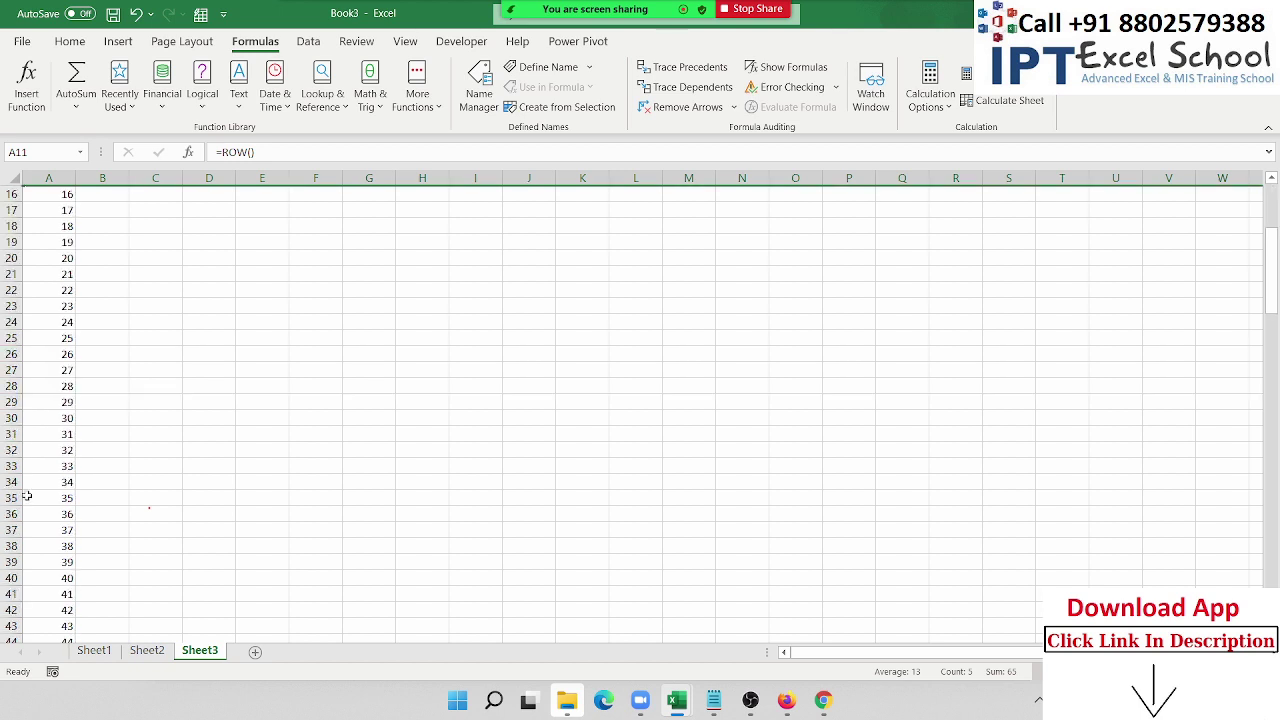
{"action": "scroll", "coordinate": [60, 500], "scroll_direction": "down", "scroll_amount": 6}
{"action": "scroll", "coordinate": [80, 566], "scroll_direction": "down", "scroll_amount": 6}
{"action": "scroll", "coordinate": [83, 569], "scroll_direction": "down", "scroll_amount": 11}
{"action": "scroll", "coordinate": [83, 569], "scroll_direction": "down", "scroll_amount": 8}
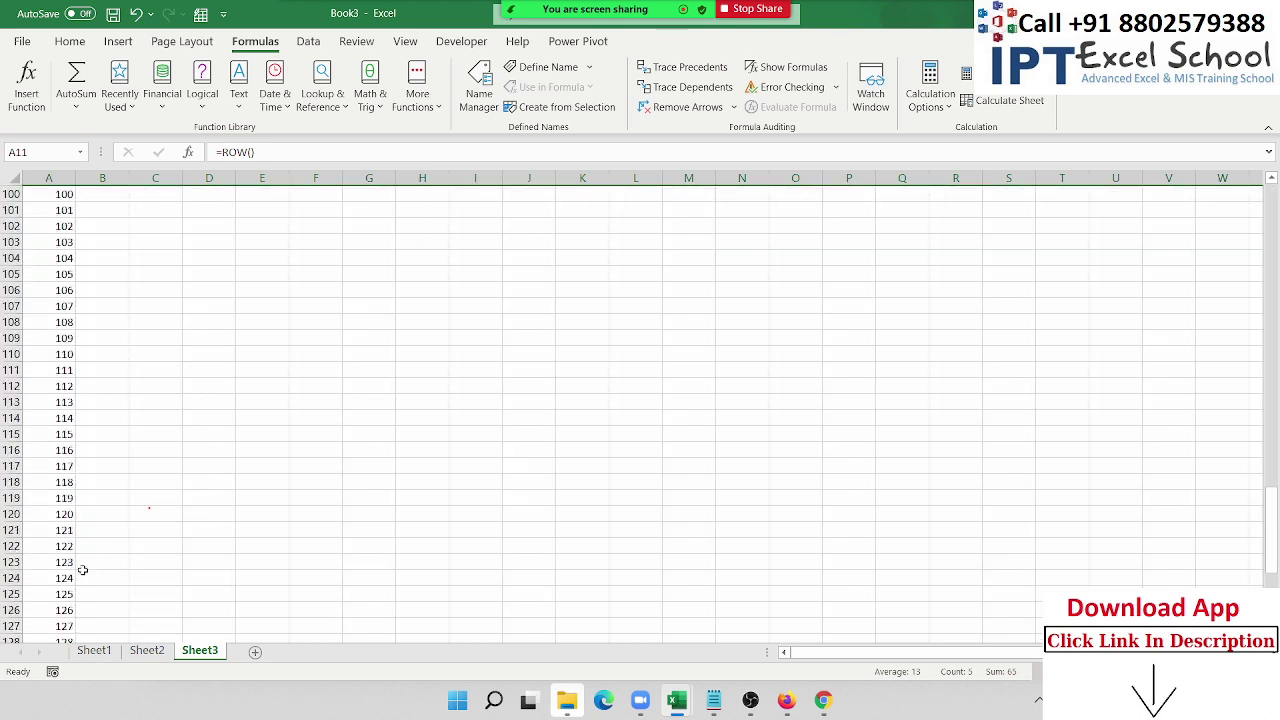
{"action": "left_click", "coordinate": [80, 563]}
{"action": "scroll", "coordinate": [72, 550], "scroll_direction": "up", "scroll_amount": 1}
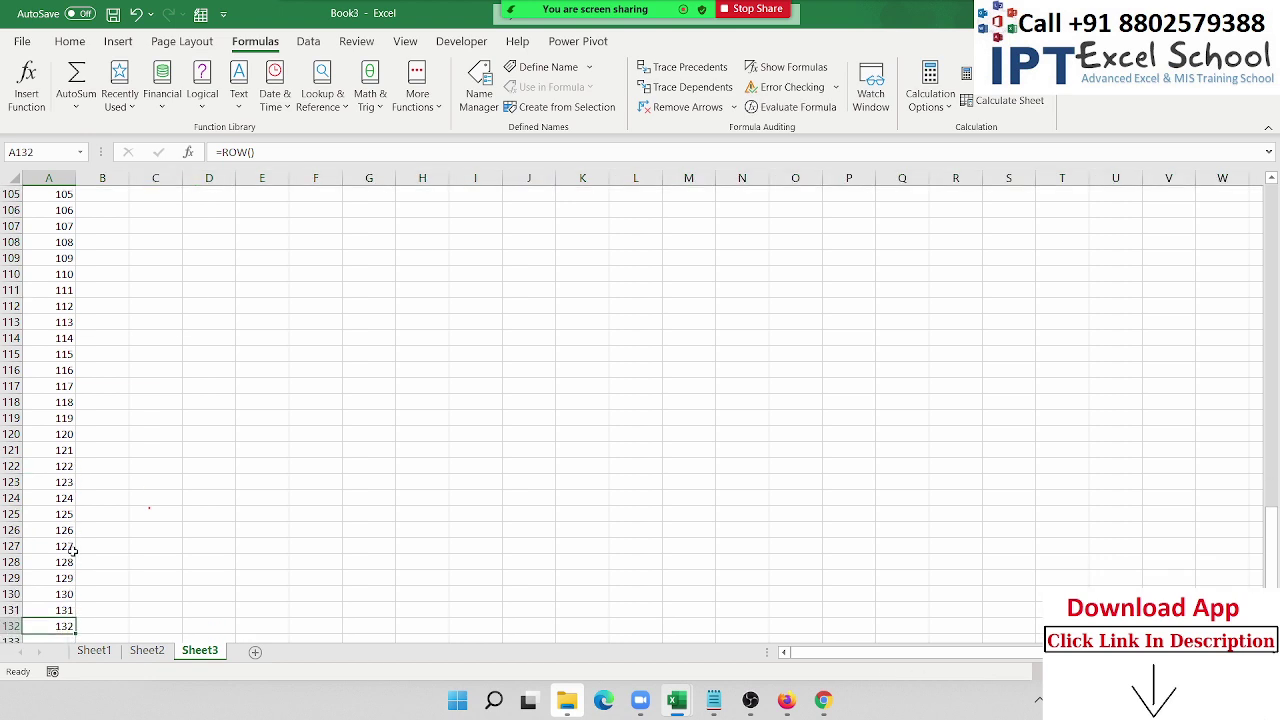
{"action": "key", "text": "Up"}
{"action": "key", "text": "Up"}
{"action": "key", "text": "Up"}
{"action": "key", "text": "Up"}
{"action": "key", "text": "Up"}
{"action": "key", "text": "Up"}
{"action": "key", "text": "Up"}
{"action": "key", "text": "Up"}
{"action": "key", "text": "Up"}
{"action": "key", "text": "Up"}
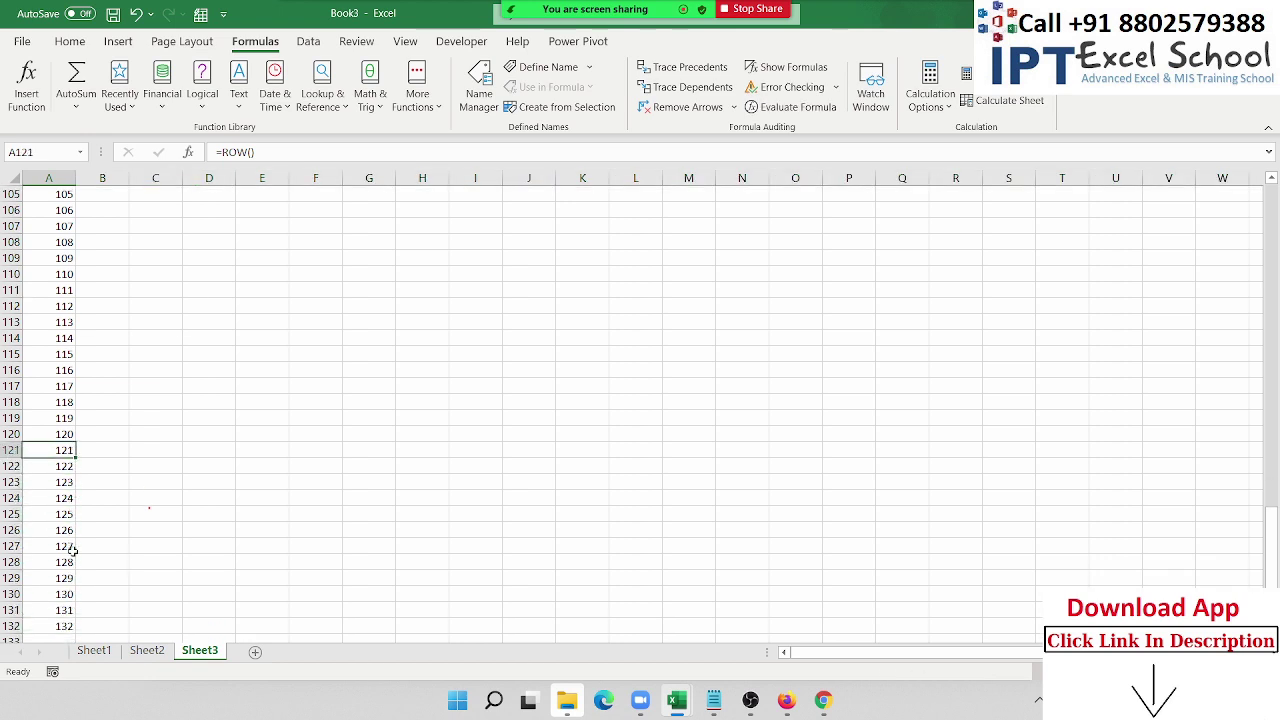
{"action": "key", "text": "Up"}
Step: Delete rows 120–125 and confirm A124:A127 renumber without a gap
{"action": "key", "text": "shift+space"}
{"action": "key", "text": "shift+Down"}
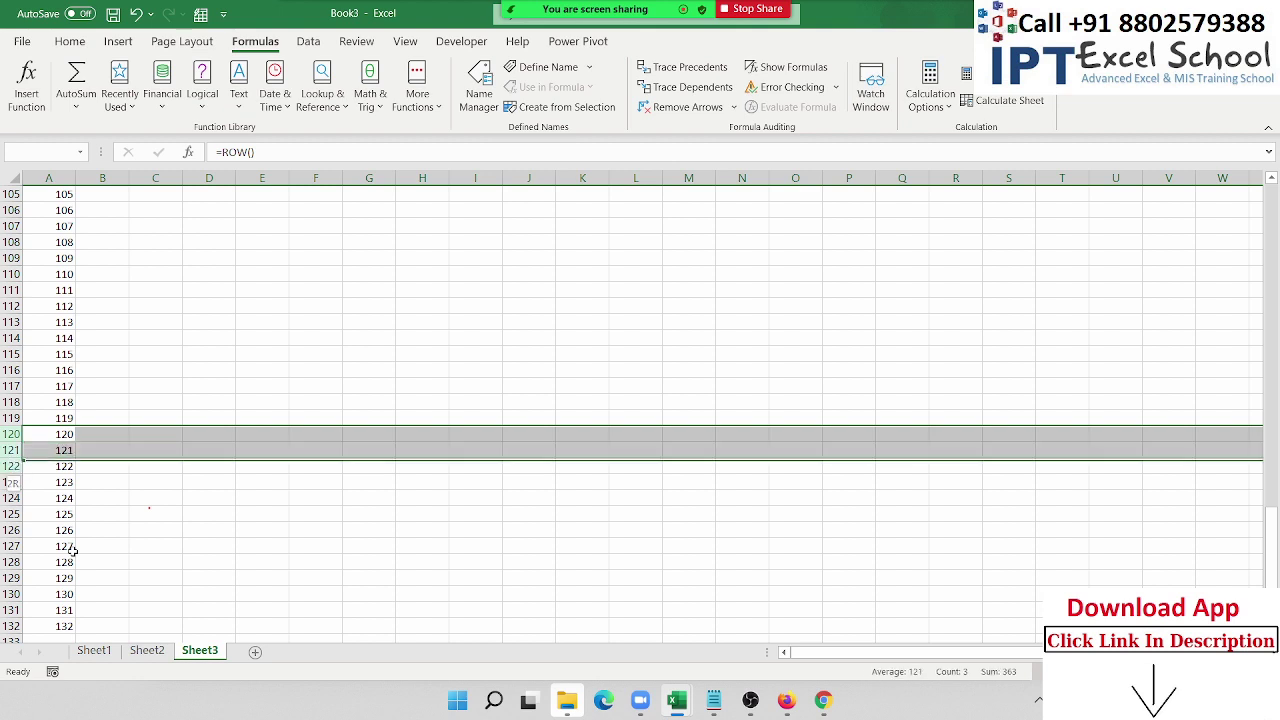
{"action": "key", "text": "shift+Down"}
{"action": "key", "text": "shift+Down"}
{"action": "key", "text": "shift+Down"}
{"action": "key", "text": "ctrl+minus"}
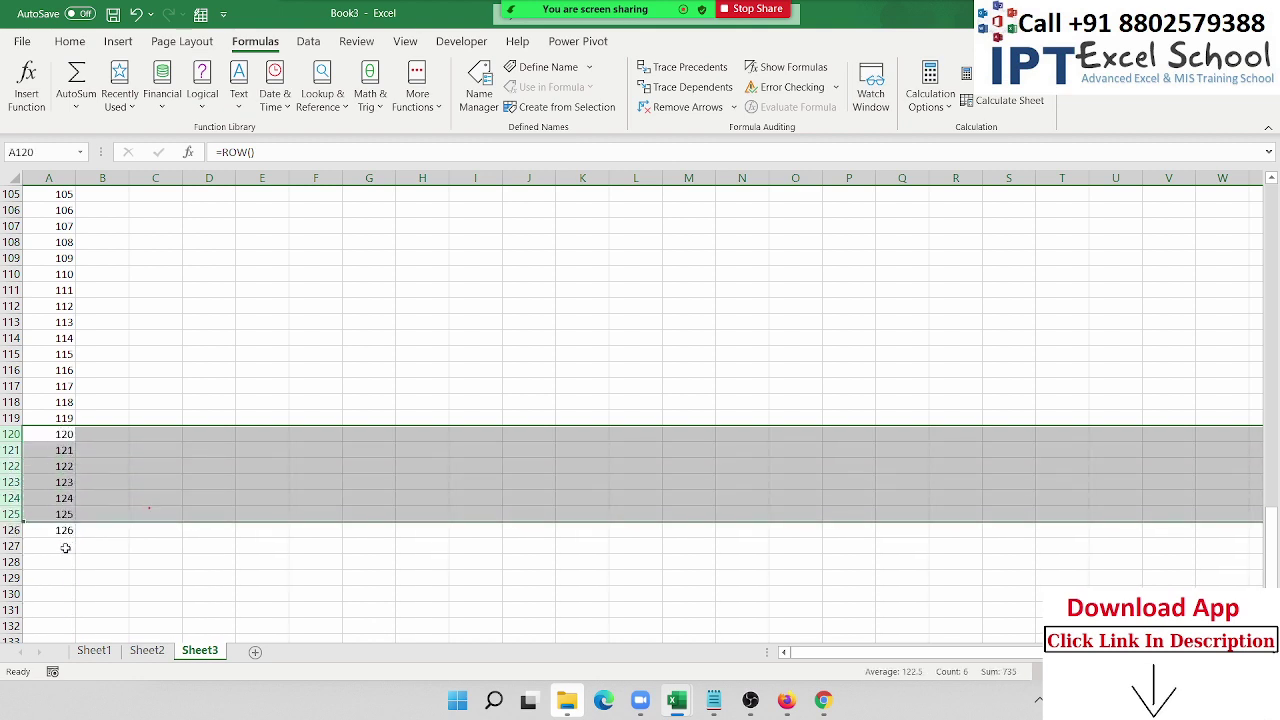
{"action": "left_click_drag", "start_coordinate": [73, 550], "coordinate": [68, 494]}
{"action": "key", "text": "ctrl+Home"}
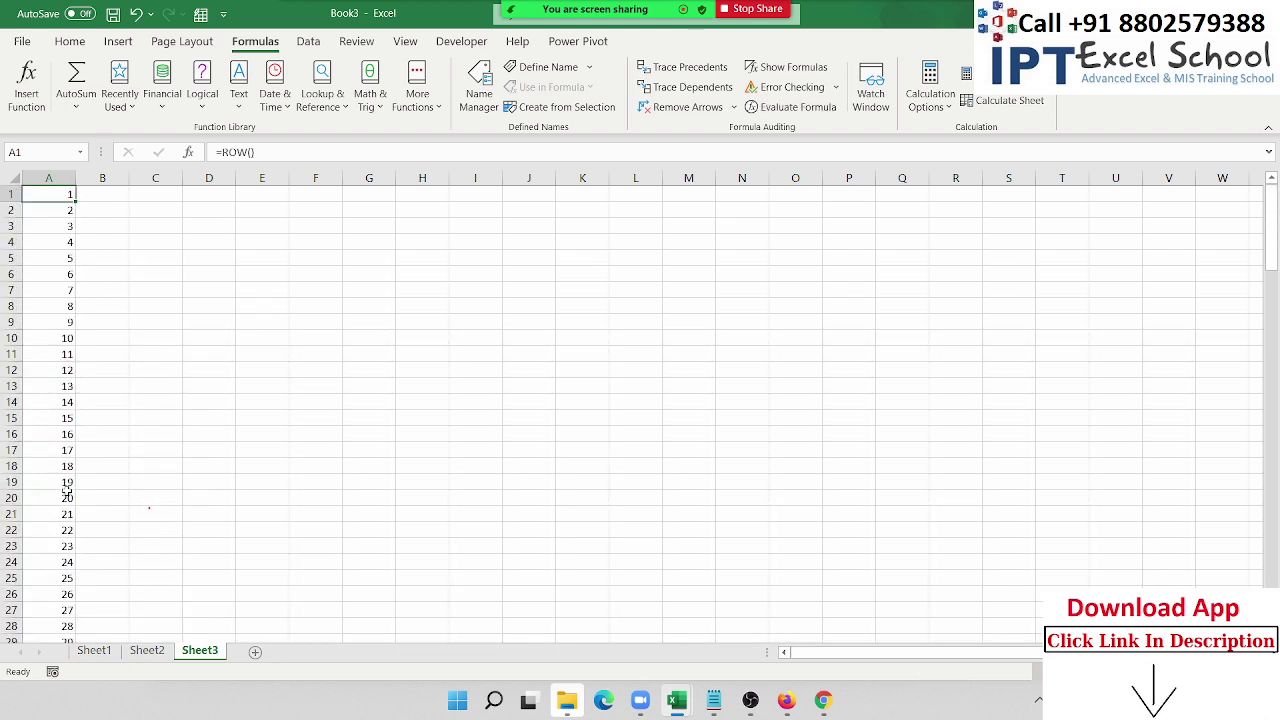
Step: Add an 'Sr' header in D9 and enter =ROW()-9 in D10
{"action": "left_click", "coordinate": [209, 327]}
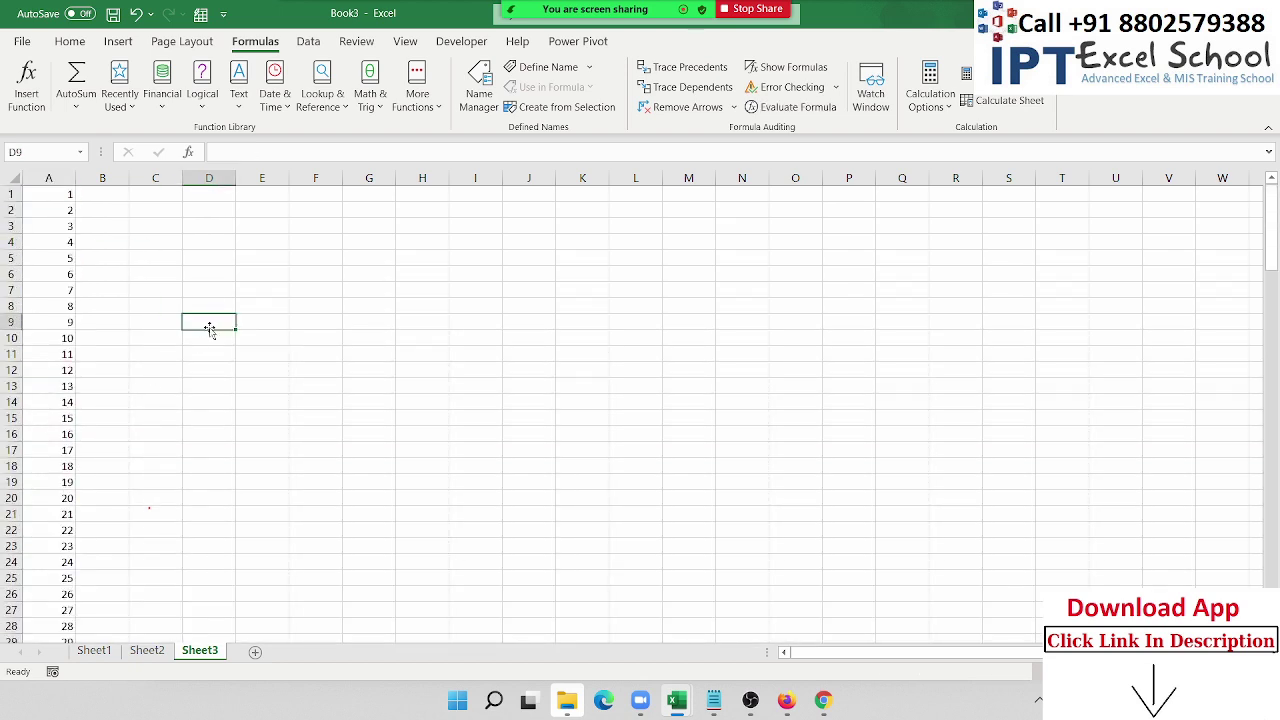
{"action": "type", "text": "Sr"}
{"action": "key", "text": "Return"}
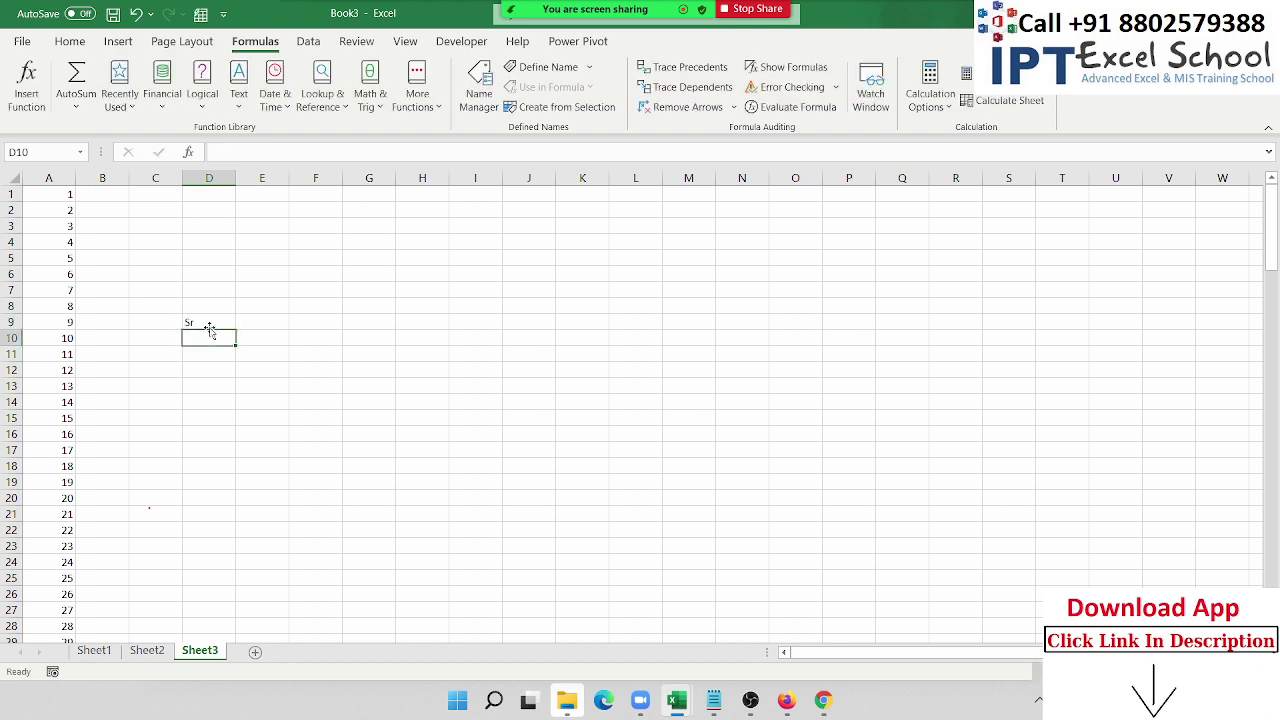
{"action": "type", "text": "="}
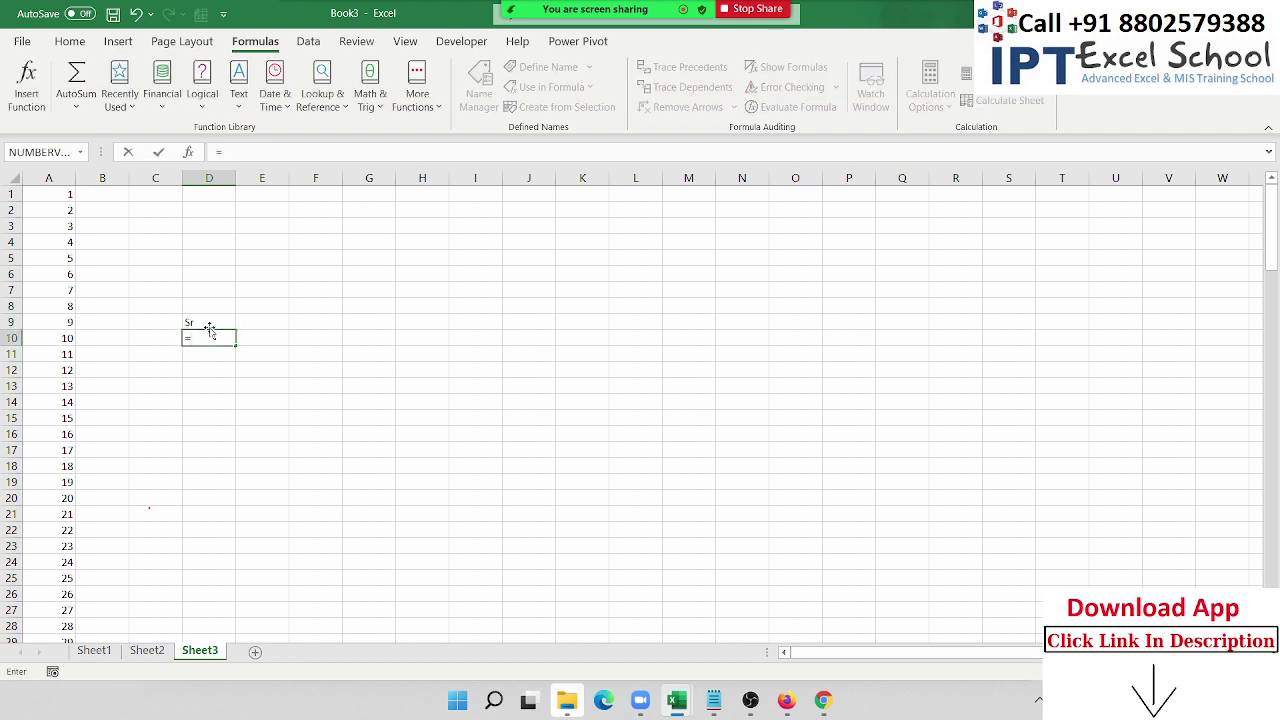
{"action": "type", "text": "ROW("}
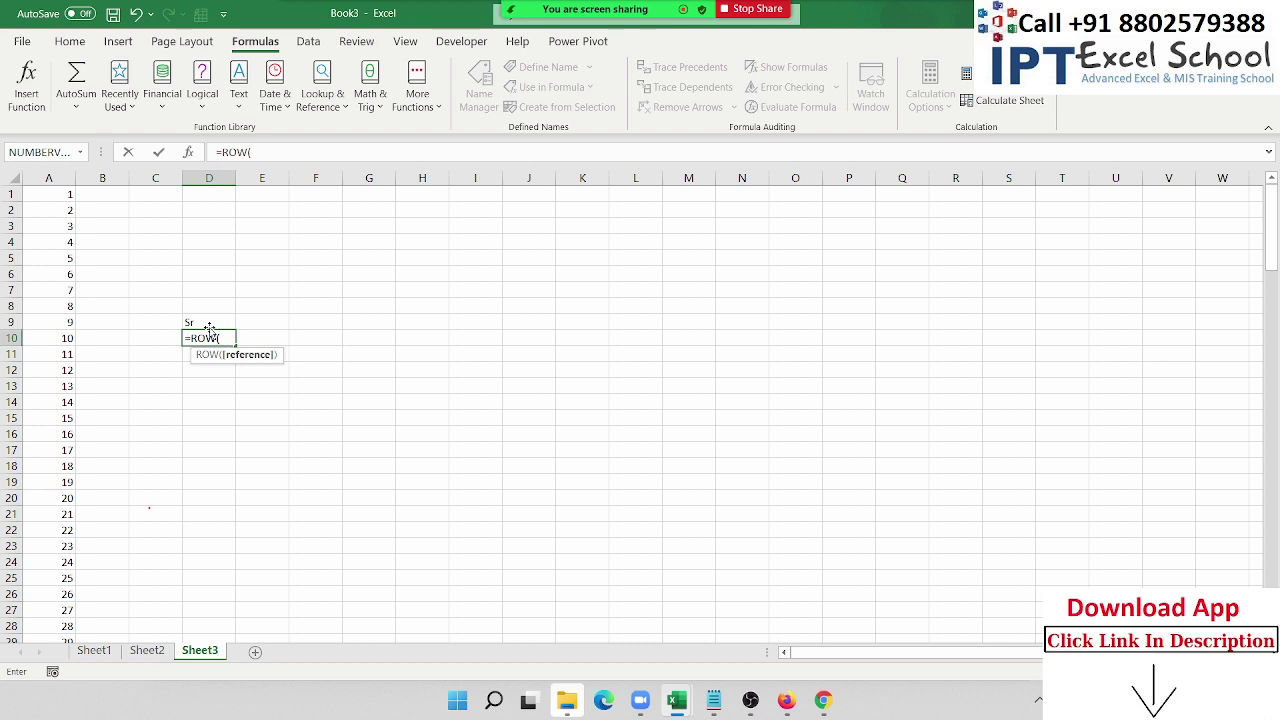
{"action": "key", "text": "Return"}
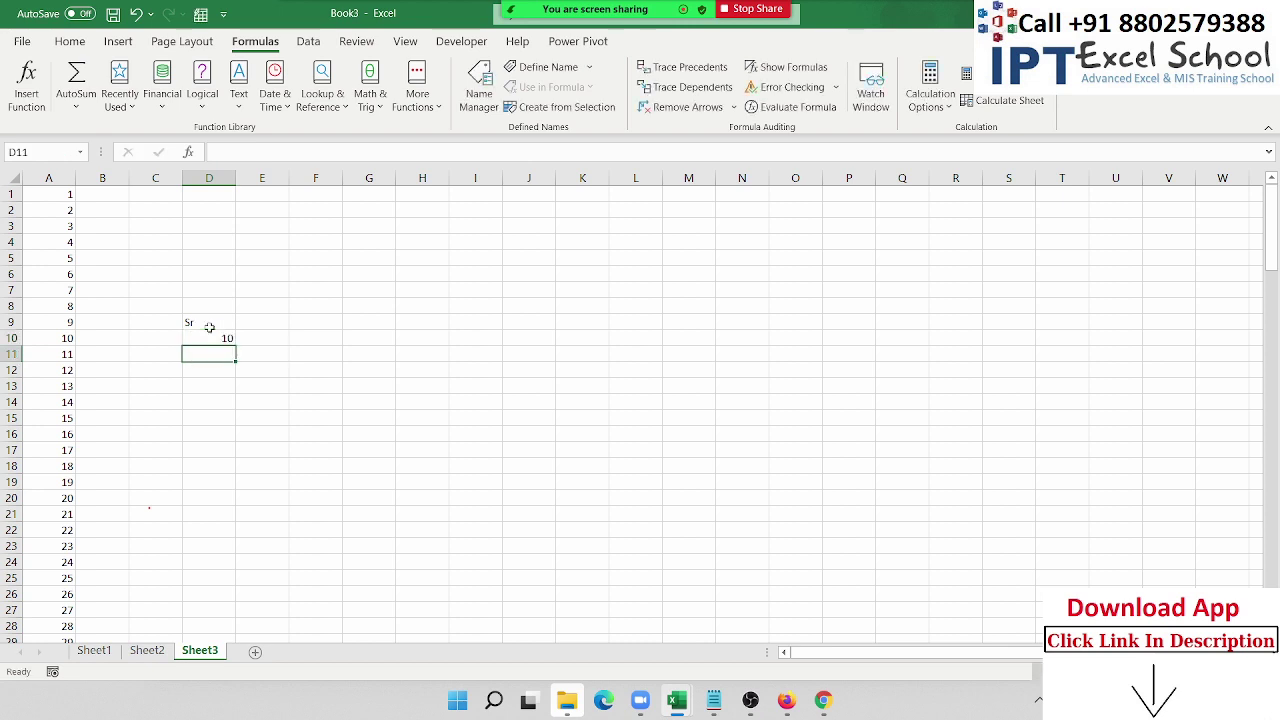
{"action": "double_click", "coordinate": [209, 331]}
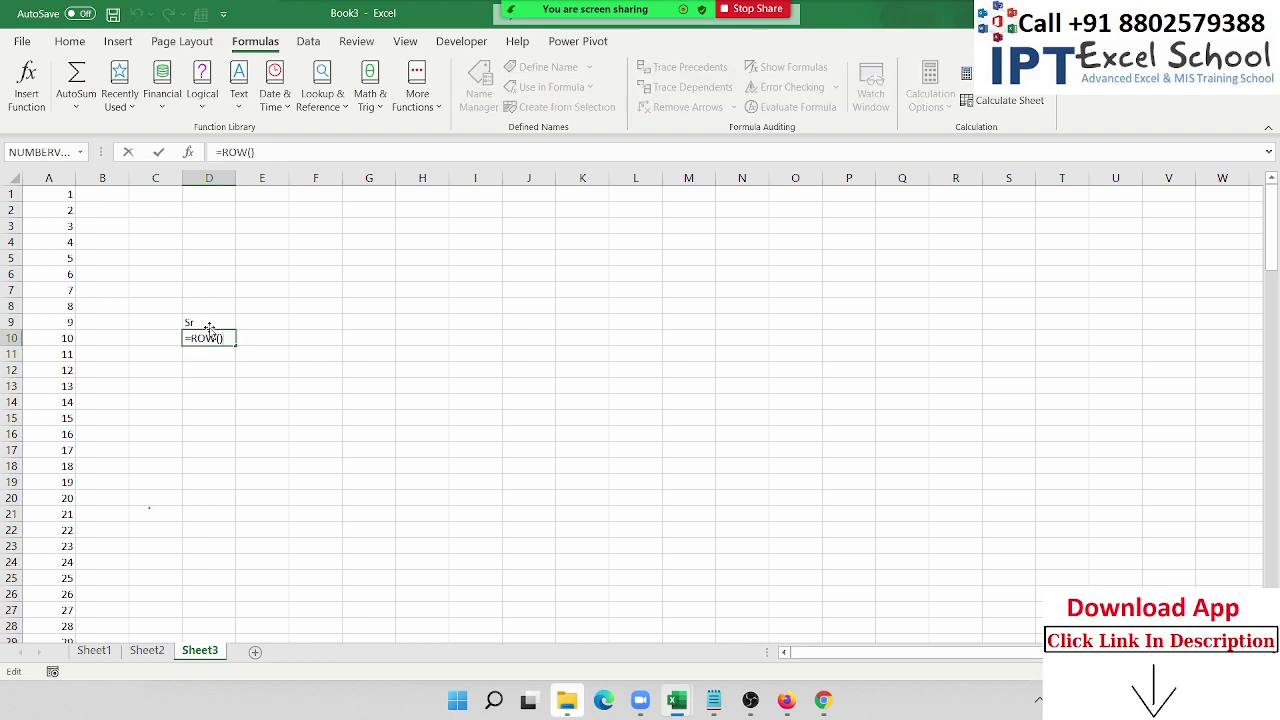
{"action": "key", "text": "Return"}
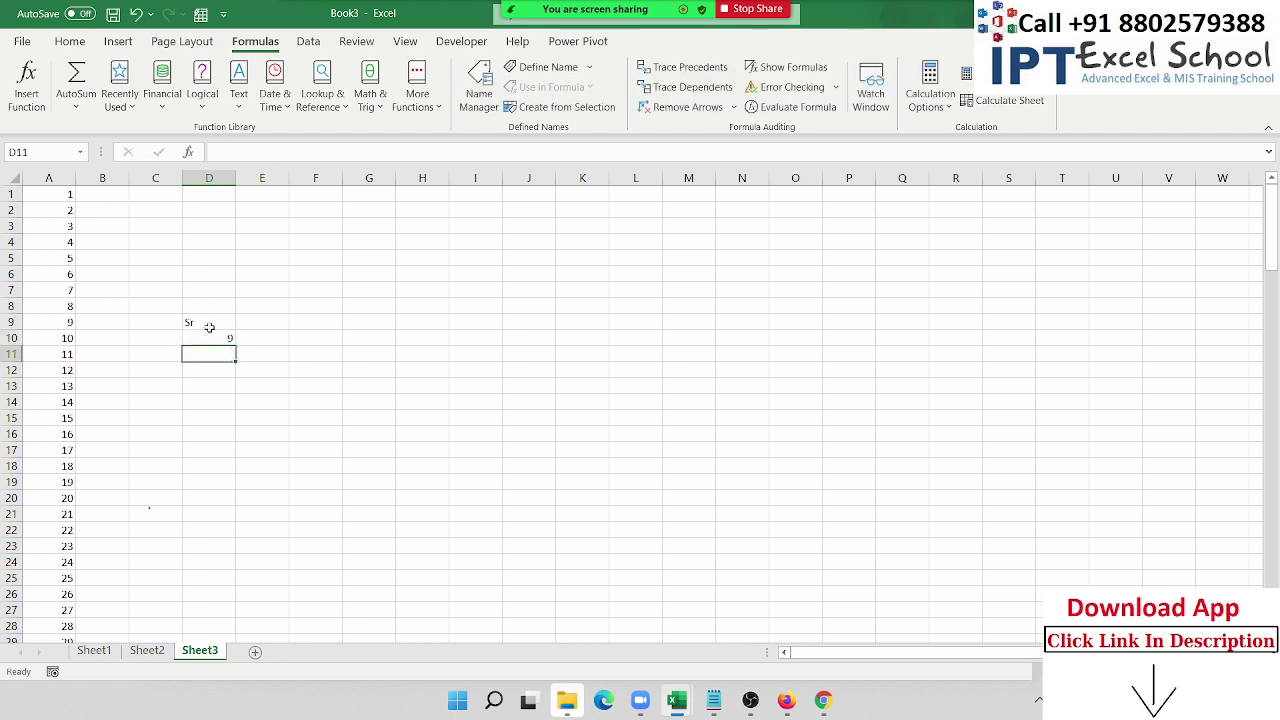
{"action": "double_click", "coordinate": [214, 336]}
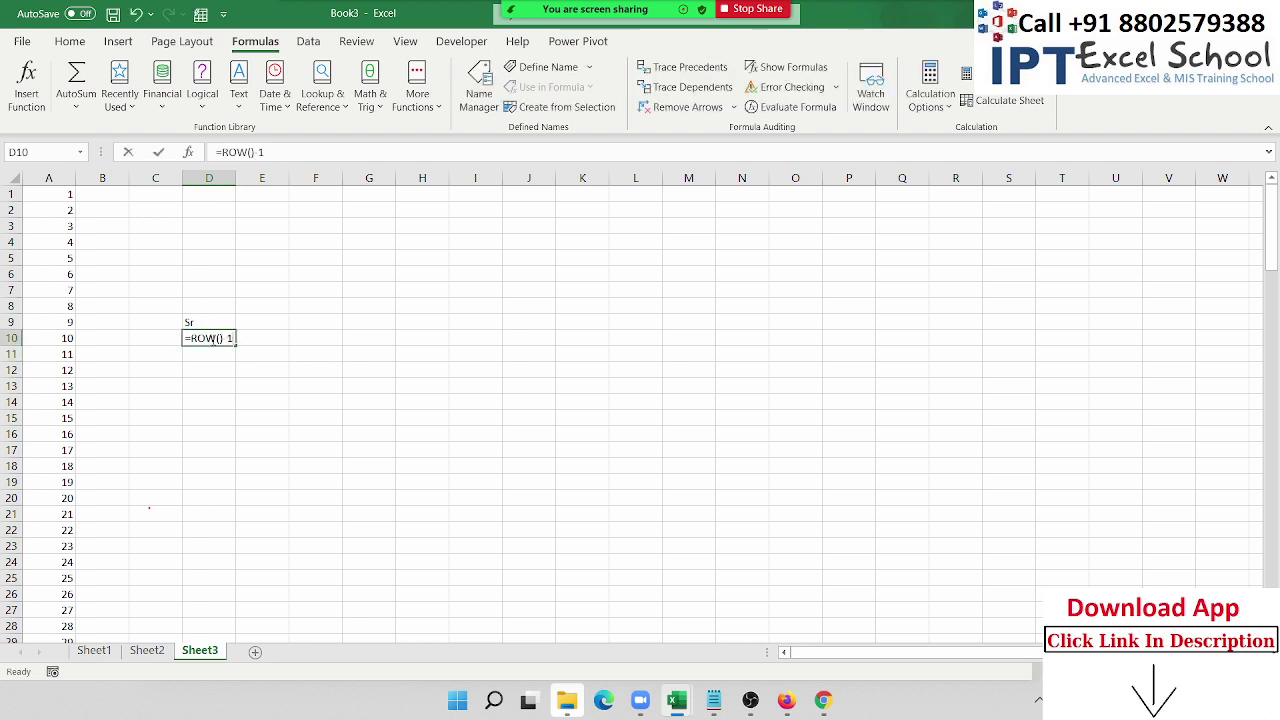
{"action": "double_click", "coordinate": [229, 338]}
{"action": "type", "text": "9"}
{"action": "key", "text": "Return"}
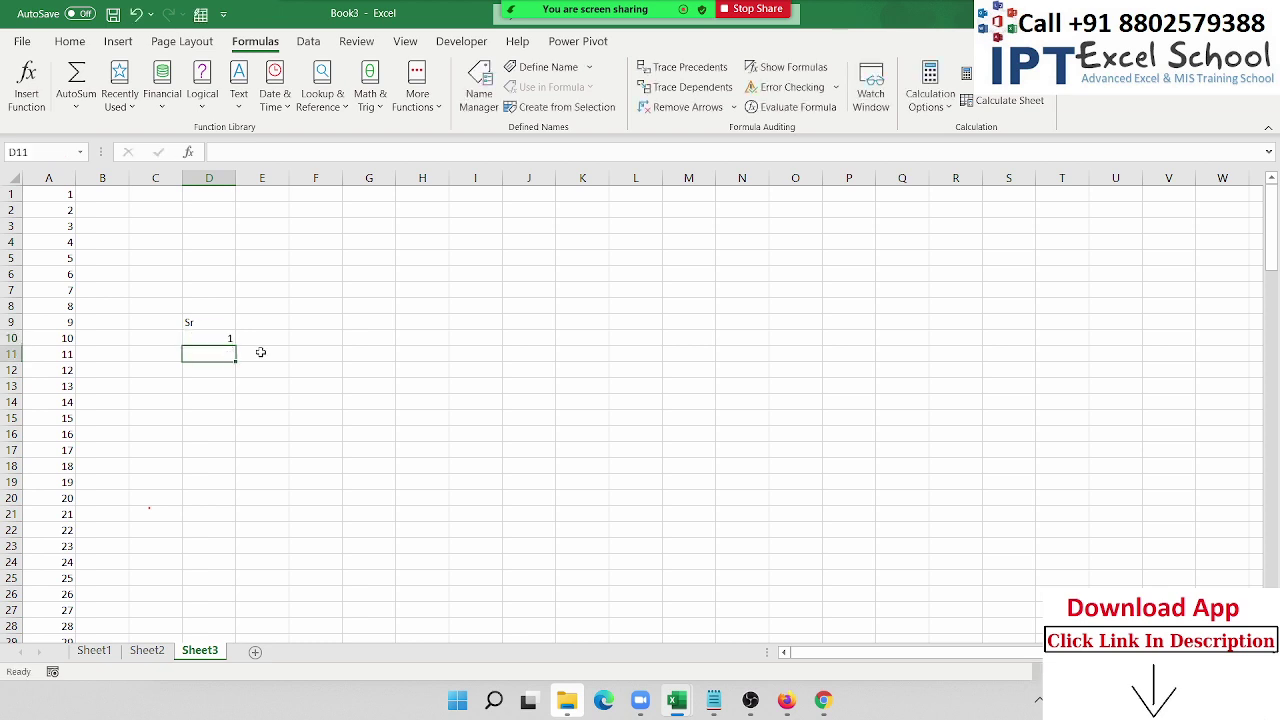
Step: Fill =ROW()-9 down to D21 so the serials run 1 through 12
{"action": "left_click", "coordinate": [232, 340]}
{"action": "left_click_drag", "start_coordinate": [237, 345], "coordinate": [226, 522]}
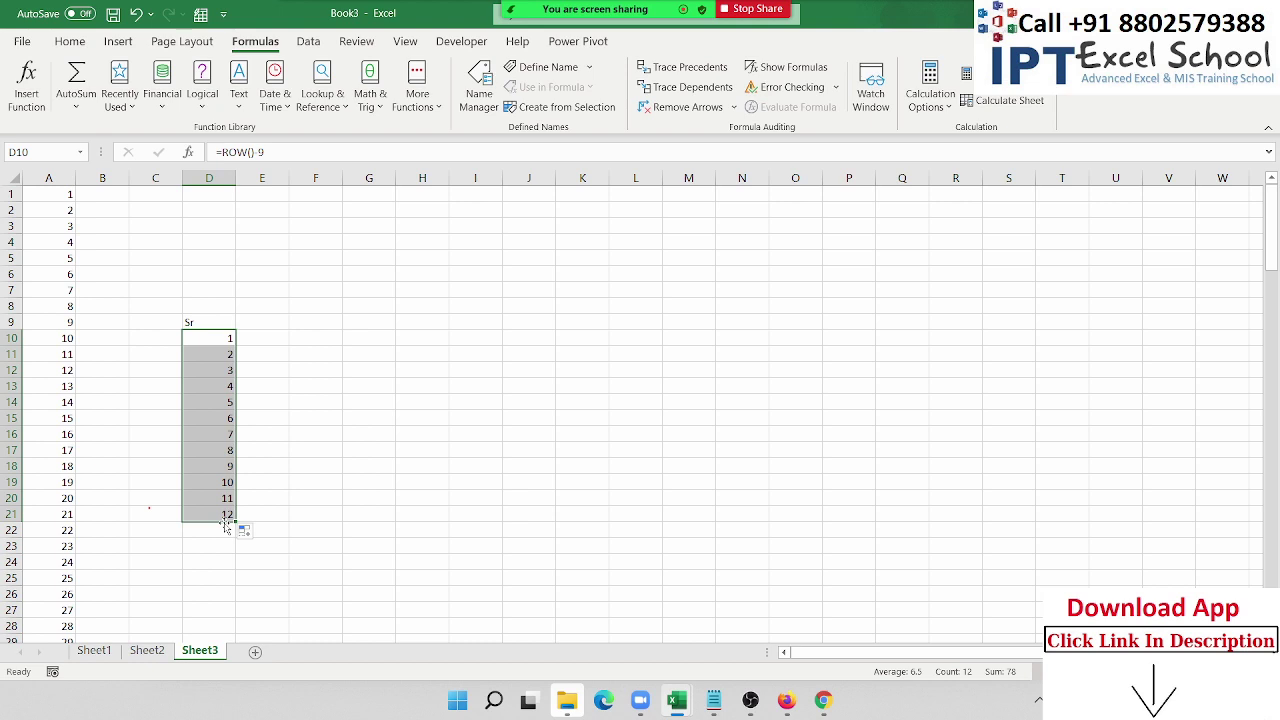
{"action": "key", "text": "Up"}
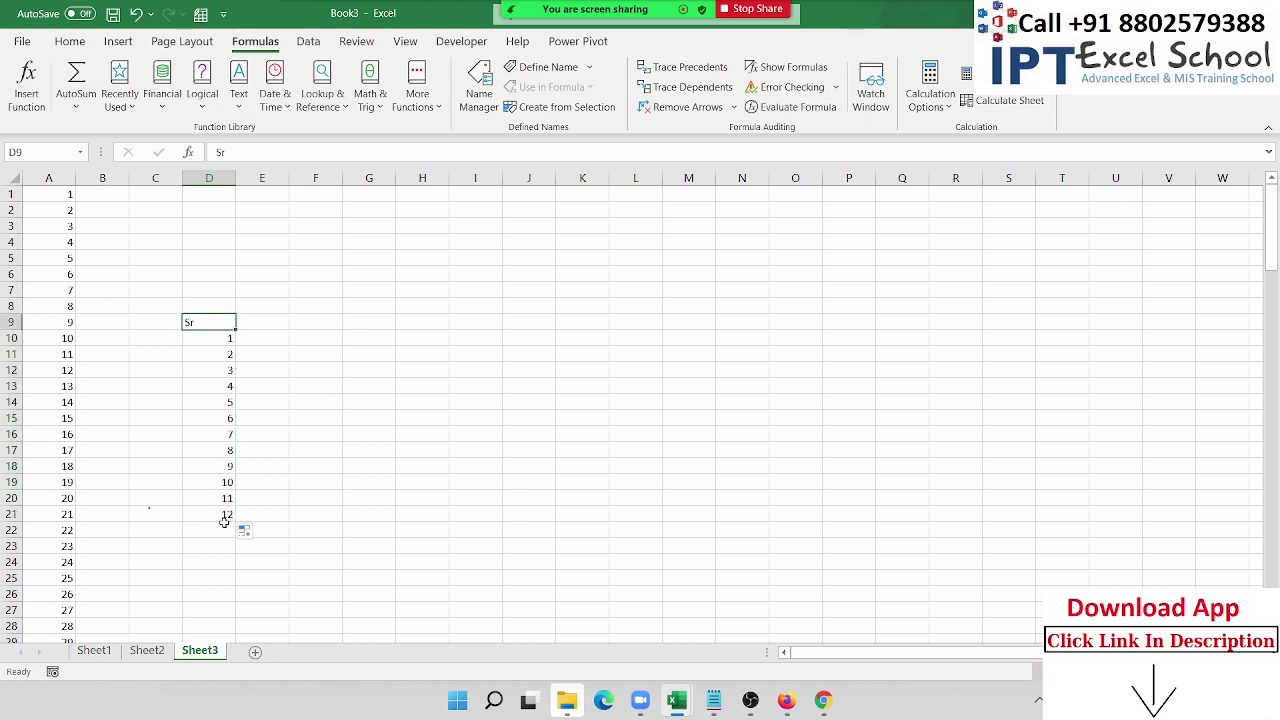
{"action": "key", "text": "Down"}
{"action": "key", "text": "shift+Down"}
{"action": "left_click", "coordinate": [245, 531]}
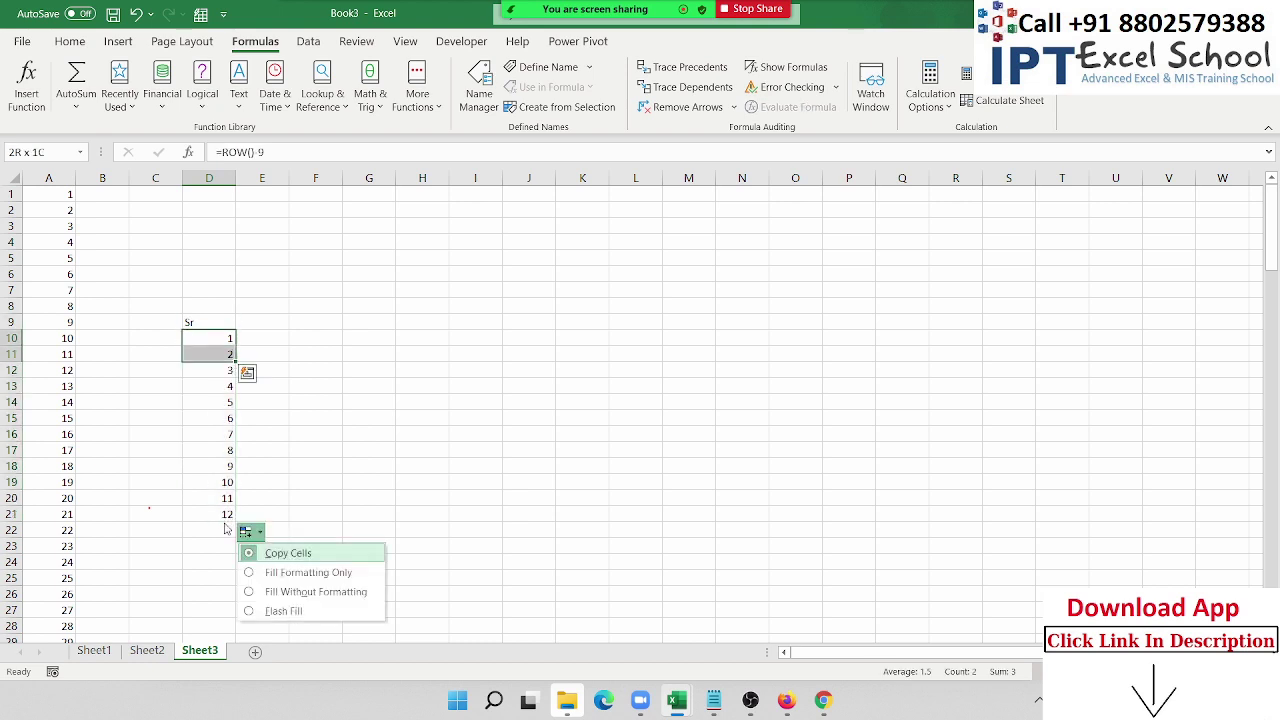
{"action": "key", "text": "Escape"}
{"action": "left_click", "coordinate": [228, 278]}
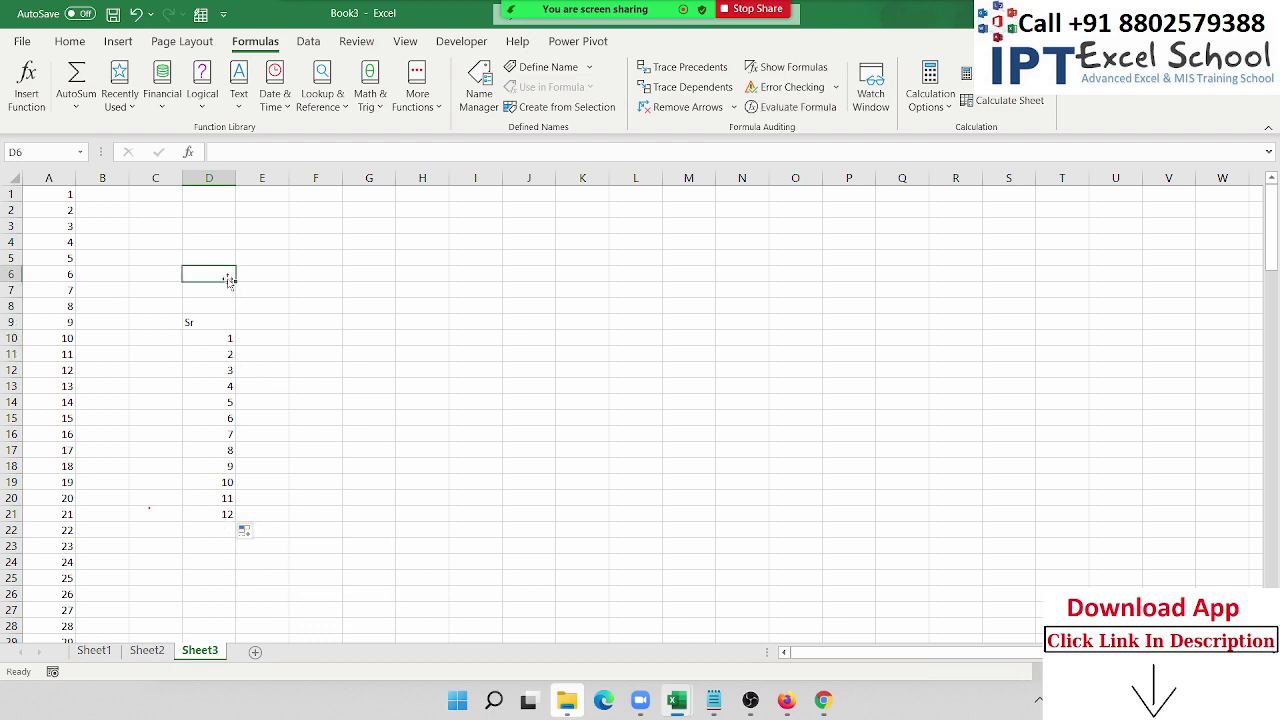
Step: Open the Data1 workbook from the recent files list
{"action": "left_click", "coordinate": [24, 43]}
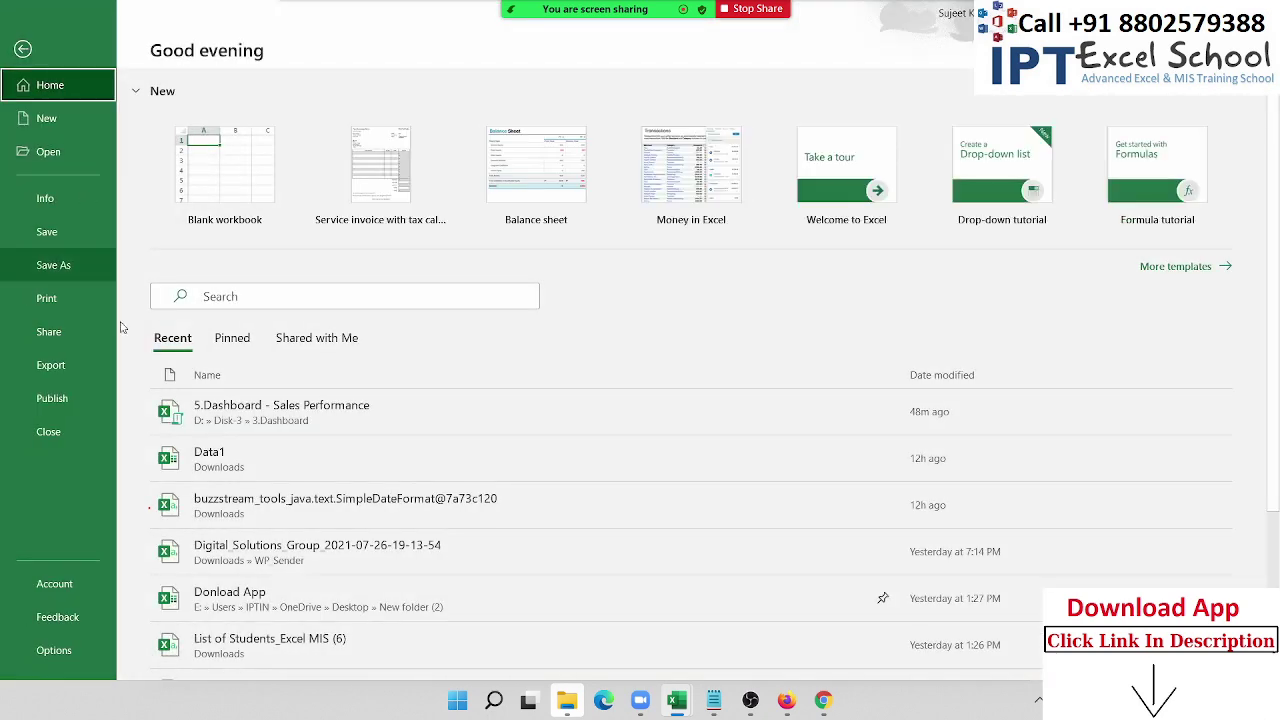
{"action": "left_click", "coordinate": [250, 474]}
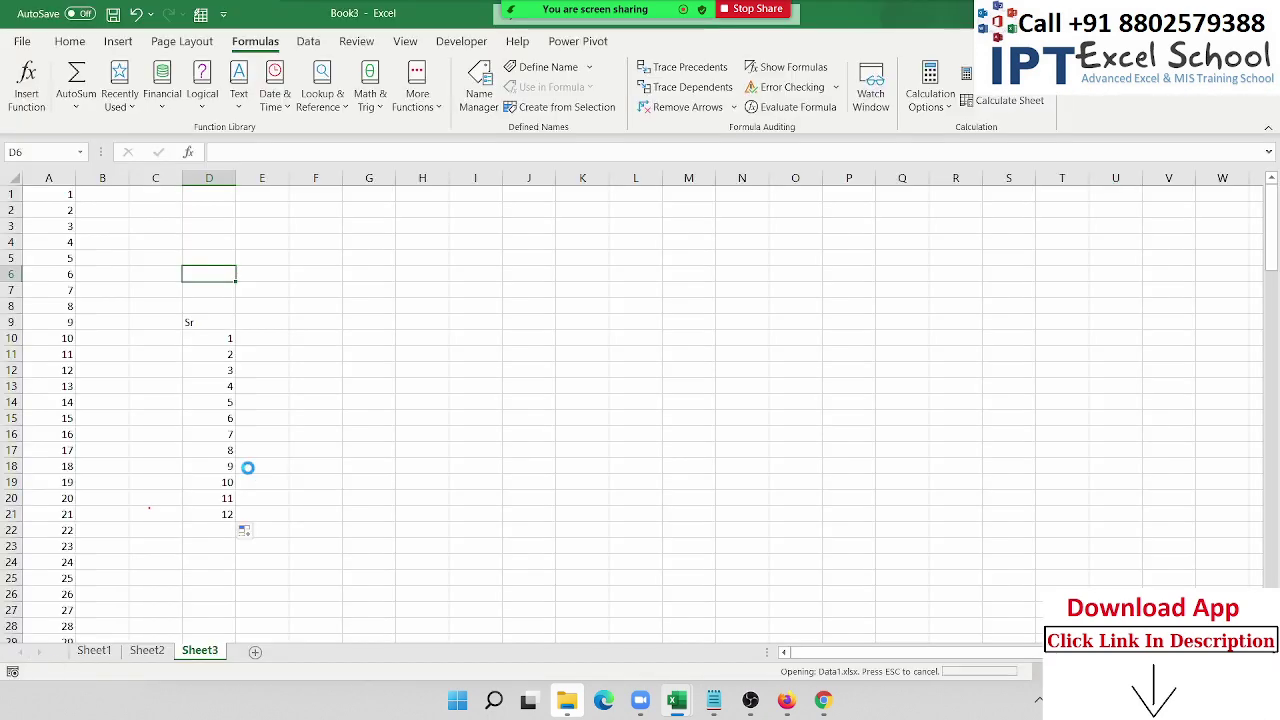
{"action": "left_click", "coordinate": [104, 498]}
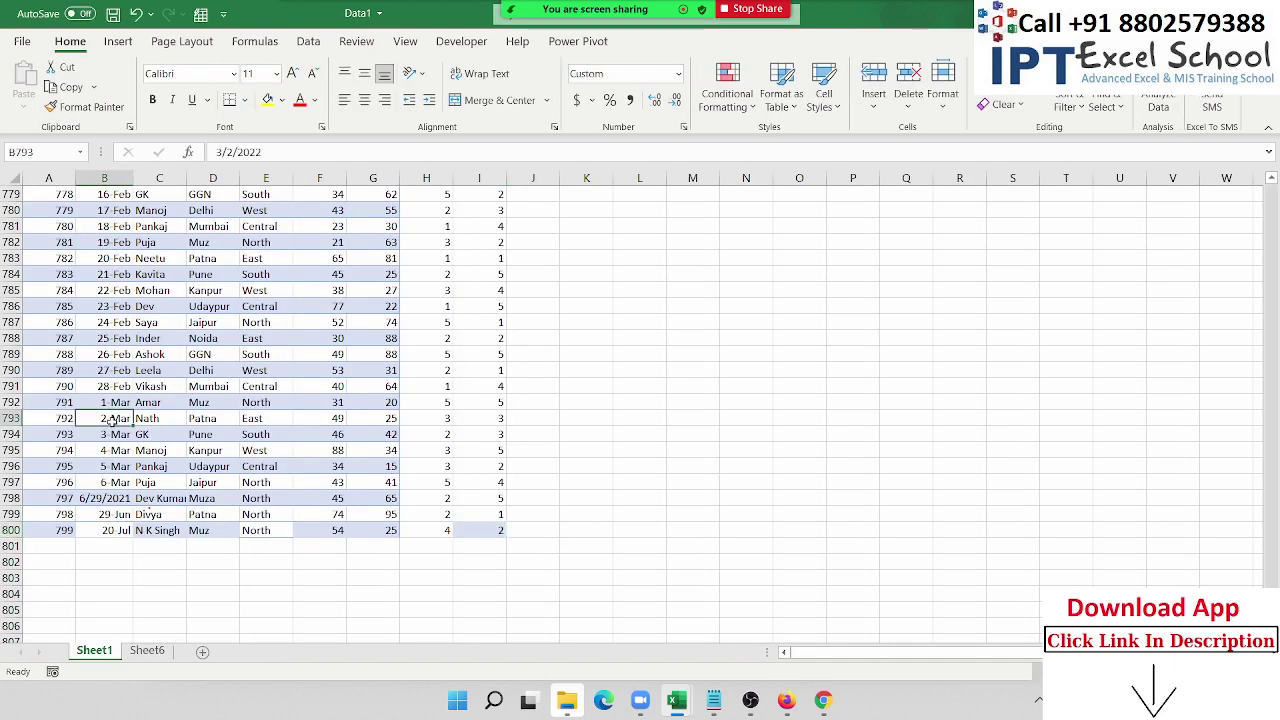
{"action": "key", "text": "ctrl+Up"}
{"action": "key", "text": "Left"}
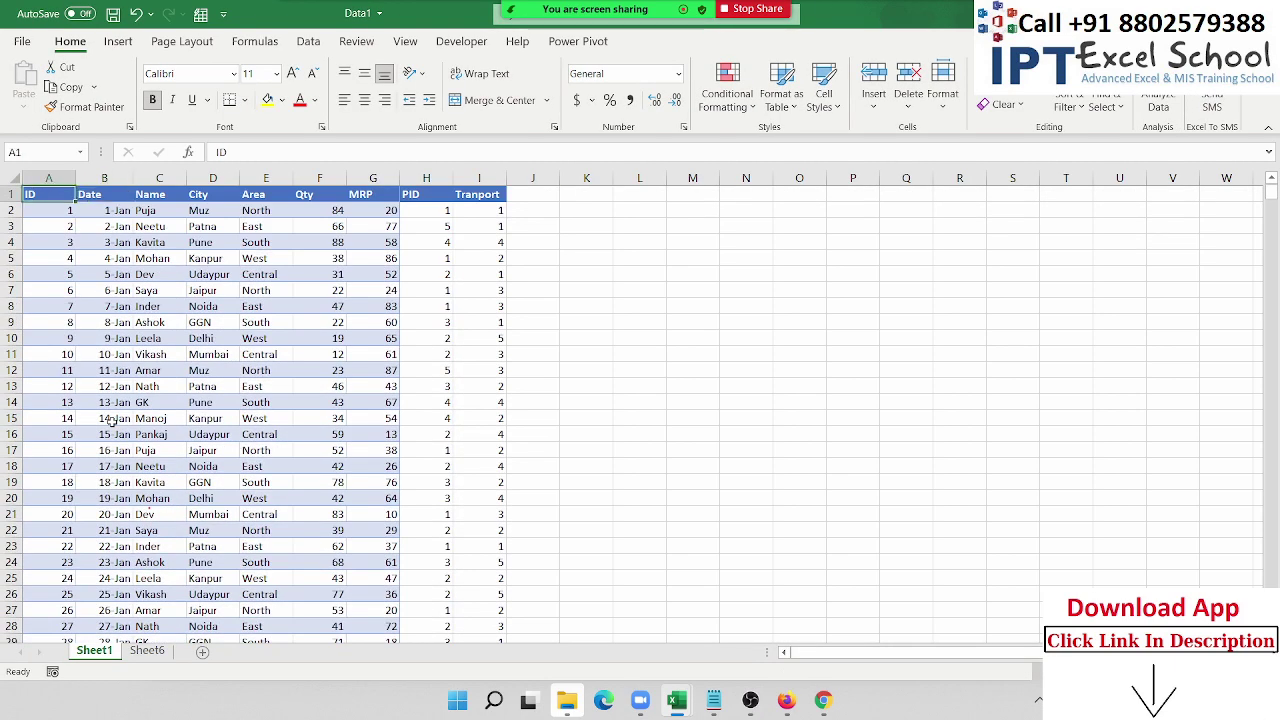
{"action": "key", "text": "Down"}
{"action": "key", "text": "Down"}
{"action": "key", "text": "Down"}
{"action": "key", "text": "Down"}
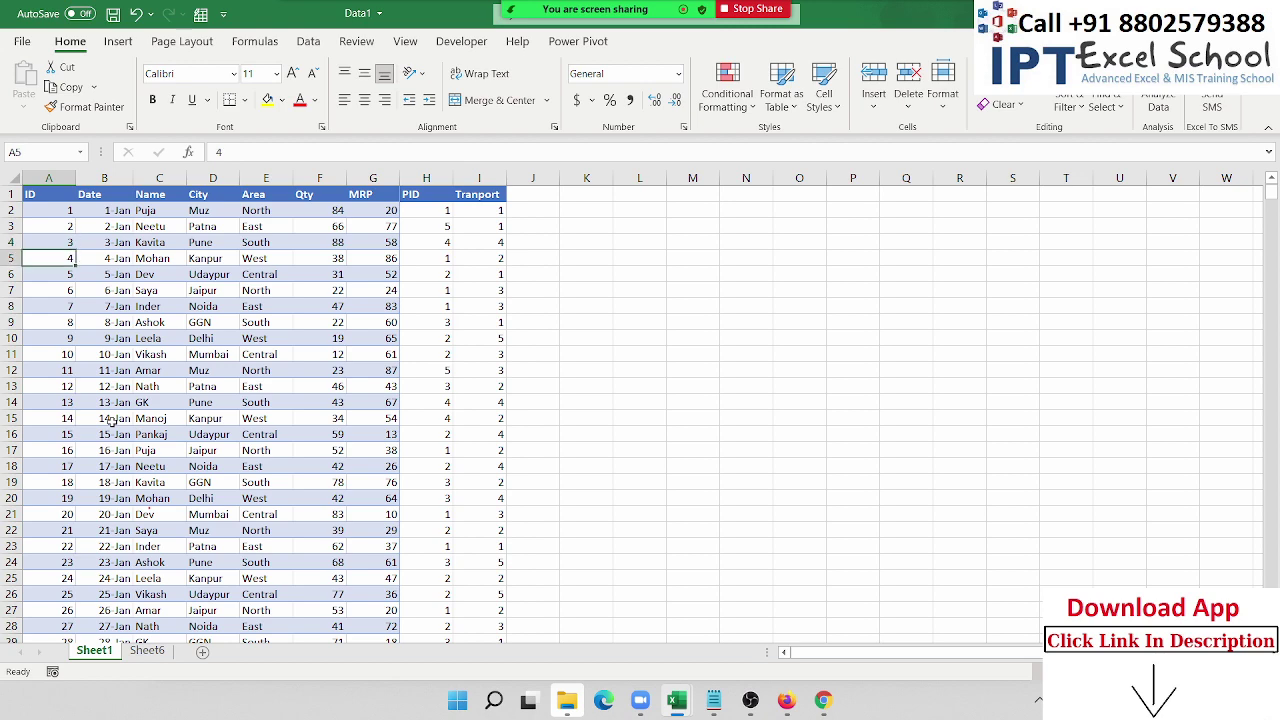
{"action": "key", "text": "ctrl+Up"}
Step: Set the table range A1:I800 to No Fill
{"action": "key", "text": "ctrl+Right"}
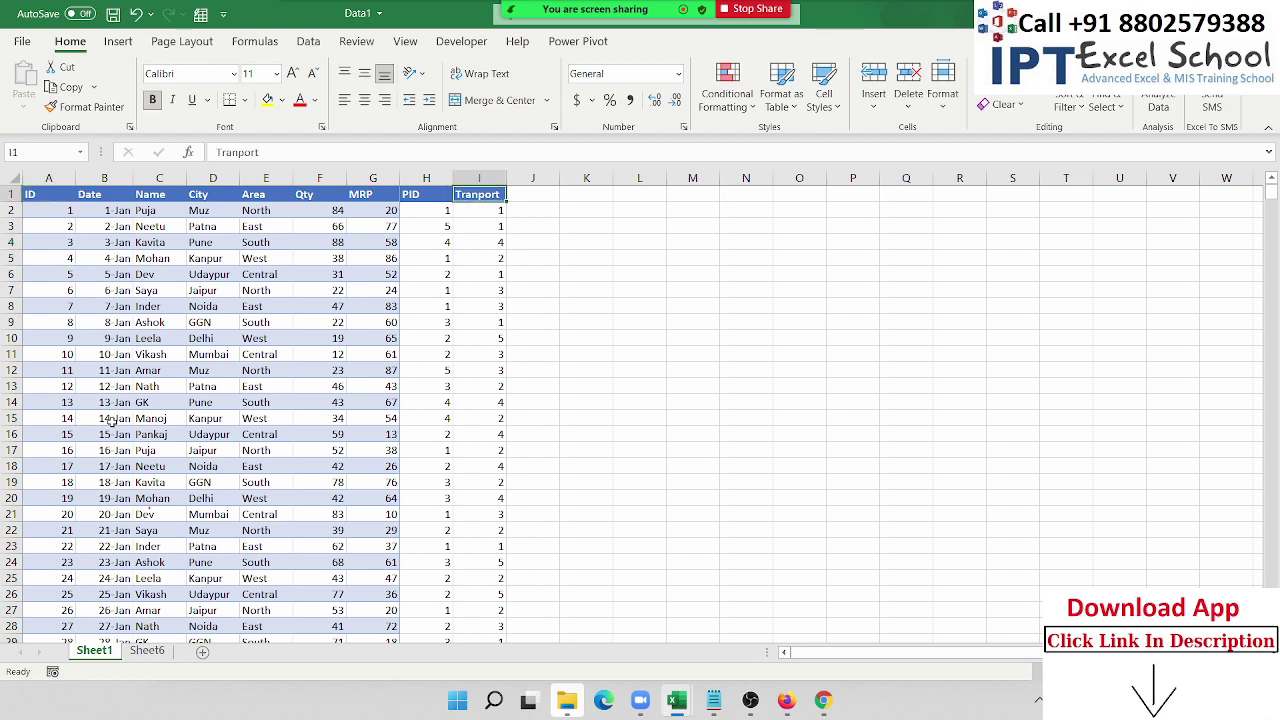
{"action": "key", "text": "ctrl+shift+Left"}
{"action": "key", "text": "ctrl+shift+Down"}
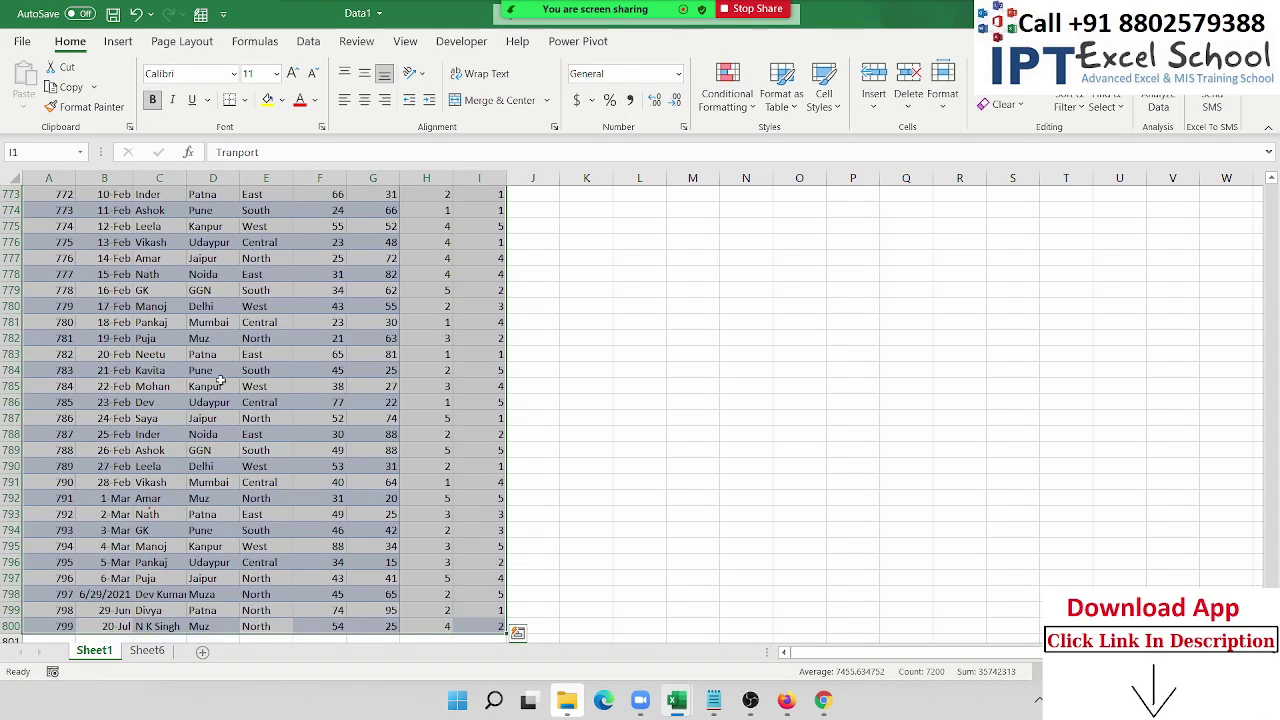
{"action": "left_click", "coordinate": [282, 100]}
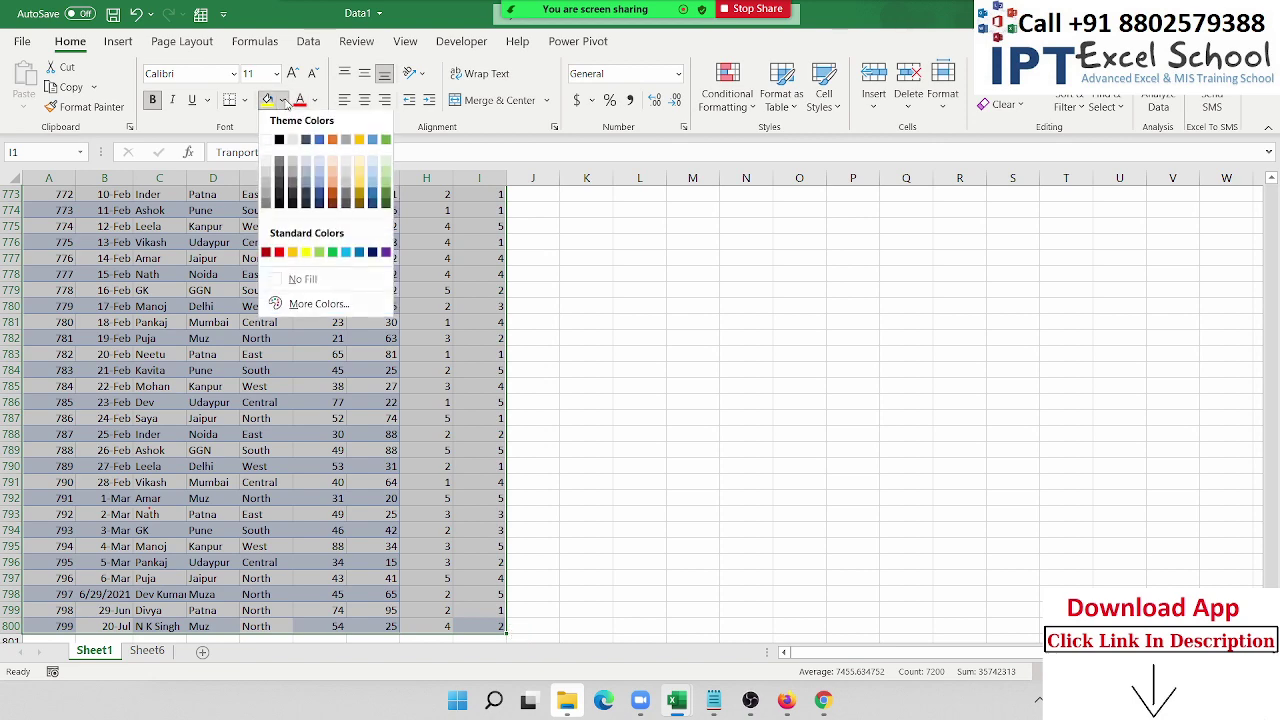
{"action": "left_click", "coordinate": [276, 283]}
Step: Give the header row A1:I1 a black fill
{"action": "key", "text": "ctrl+BackSpace"}
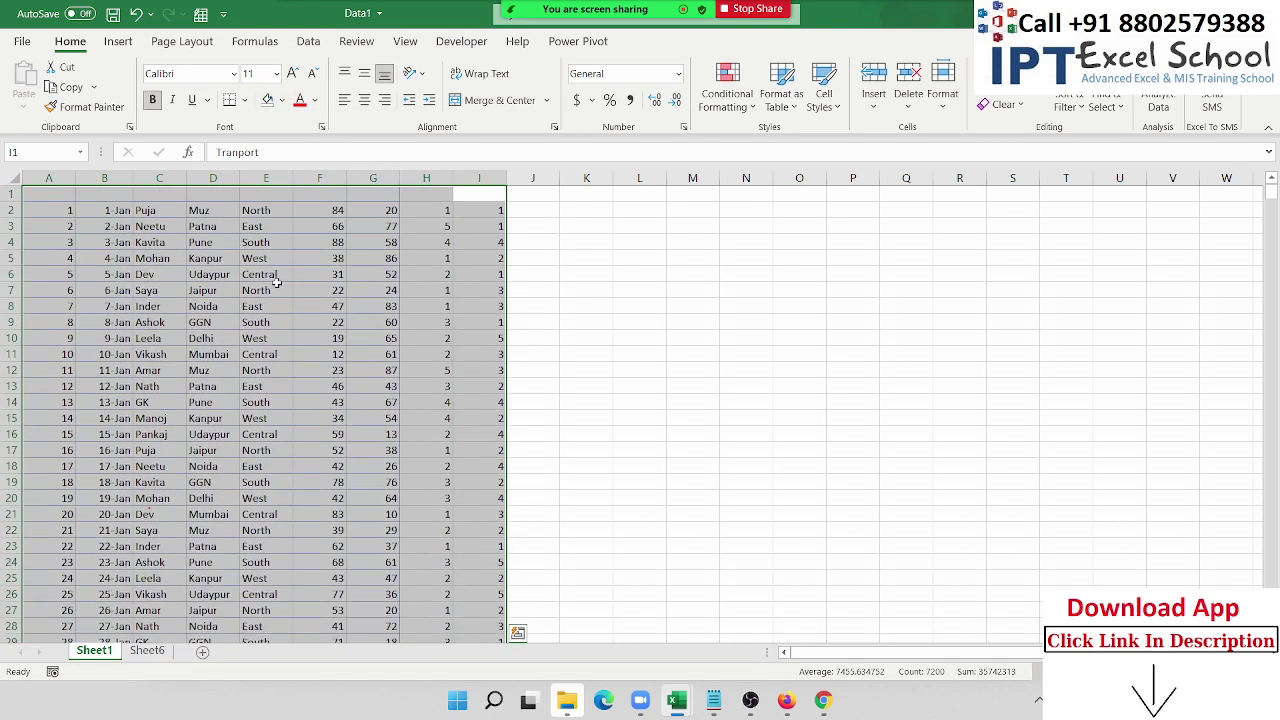
{"action": "key", "text": "Up"}
{"action": "key", "text": "ctrl+shift+Left"}
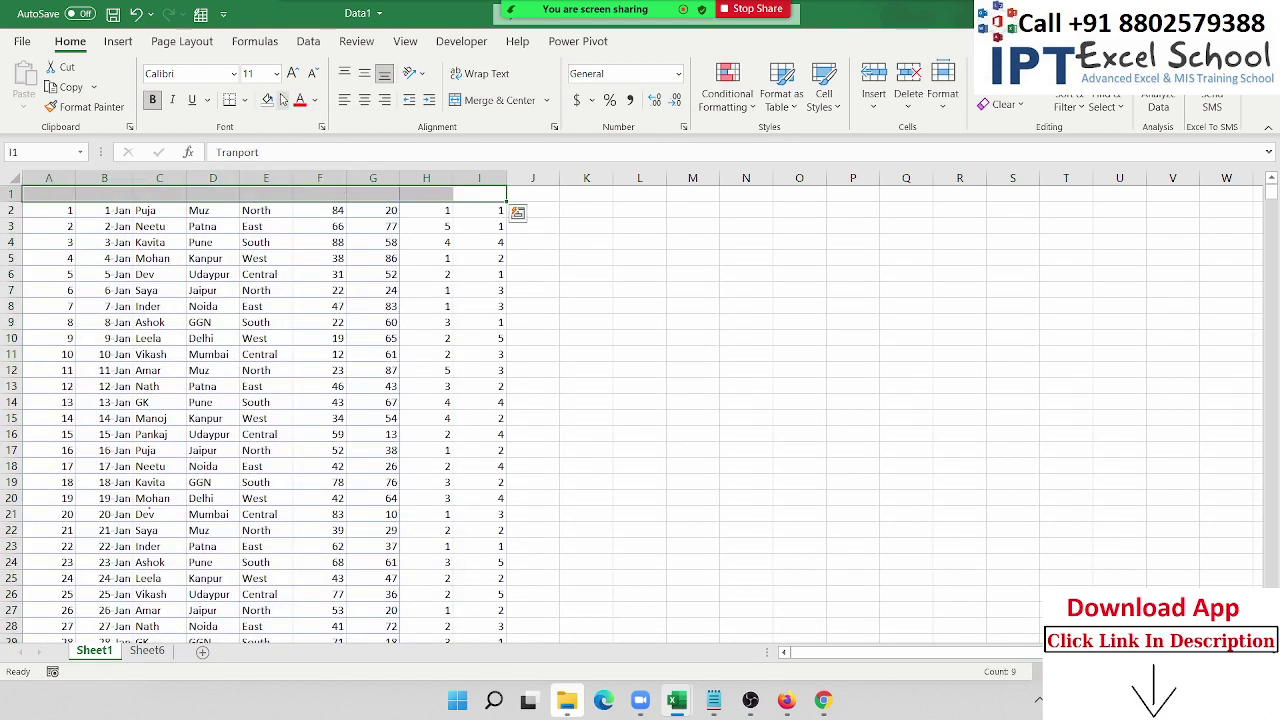
{"action": "left_click", "coordinate": [282, 100]}
{"action": "left_click", "coordinate": [279, 143]}
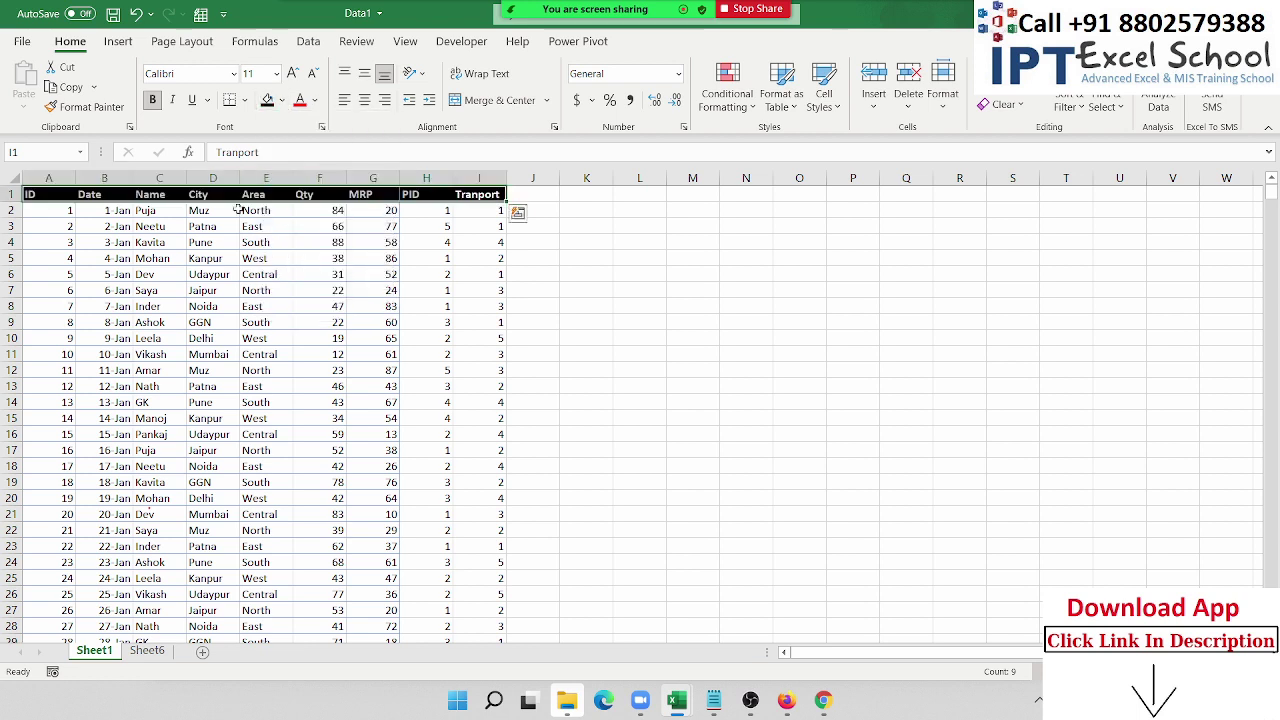
{"action": "left_click", "coordinate": [120, 256]}
{"action": "left_click_drag", "start_coordinate": [86, 232], "coordinate": [230, 214]}
{"action": "left_click", "coordinate": [152, 258]}
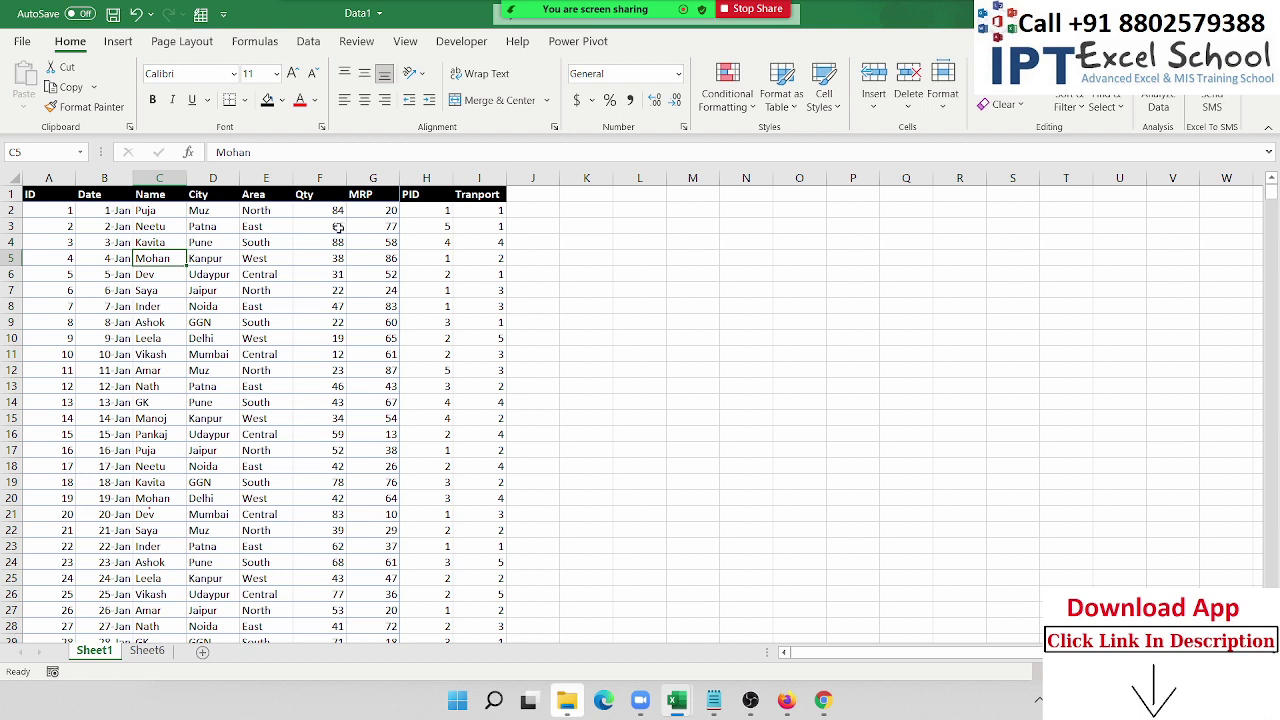
{"action": "left_click", "coordinate": [66, 211]}
Step: Enter a ROW formula in J2 and wrap it as =EVEN(ROW())
{"action": "left_click", "coordinate": [522, 211]}
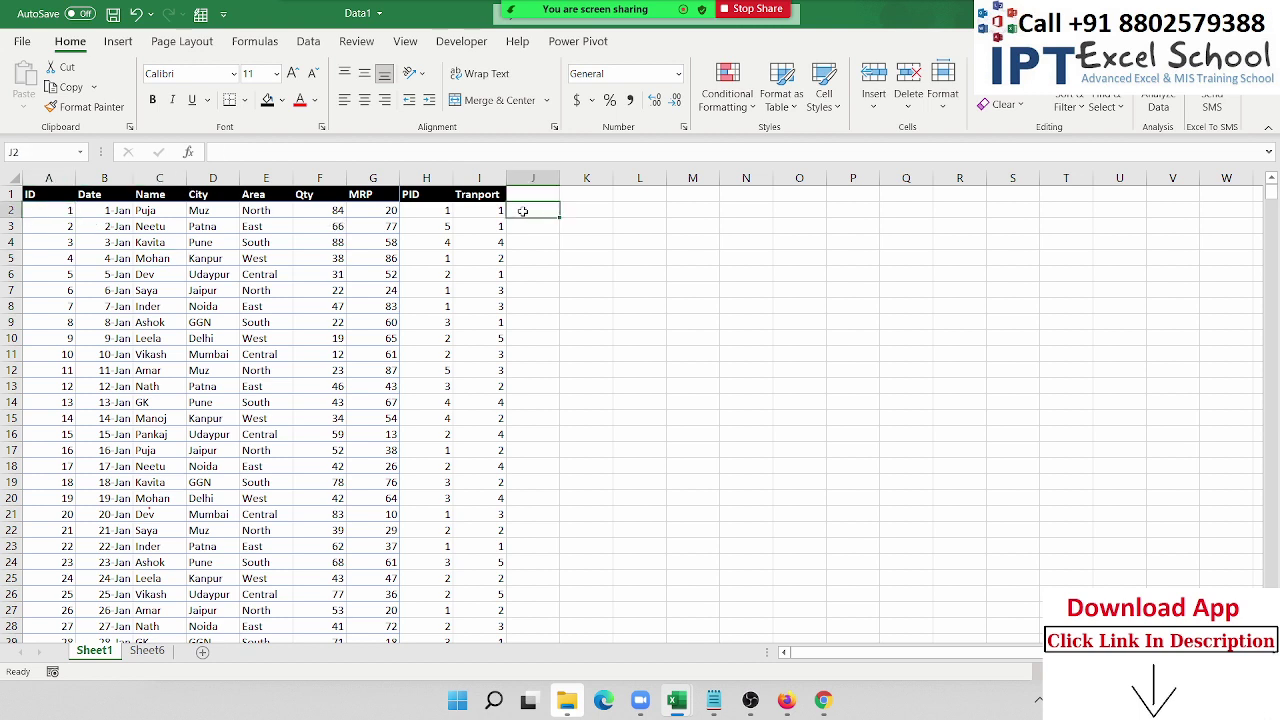
{"action": "type", "text": "=RO"}
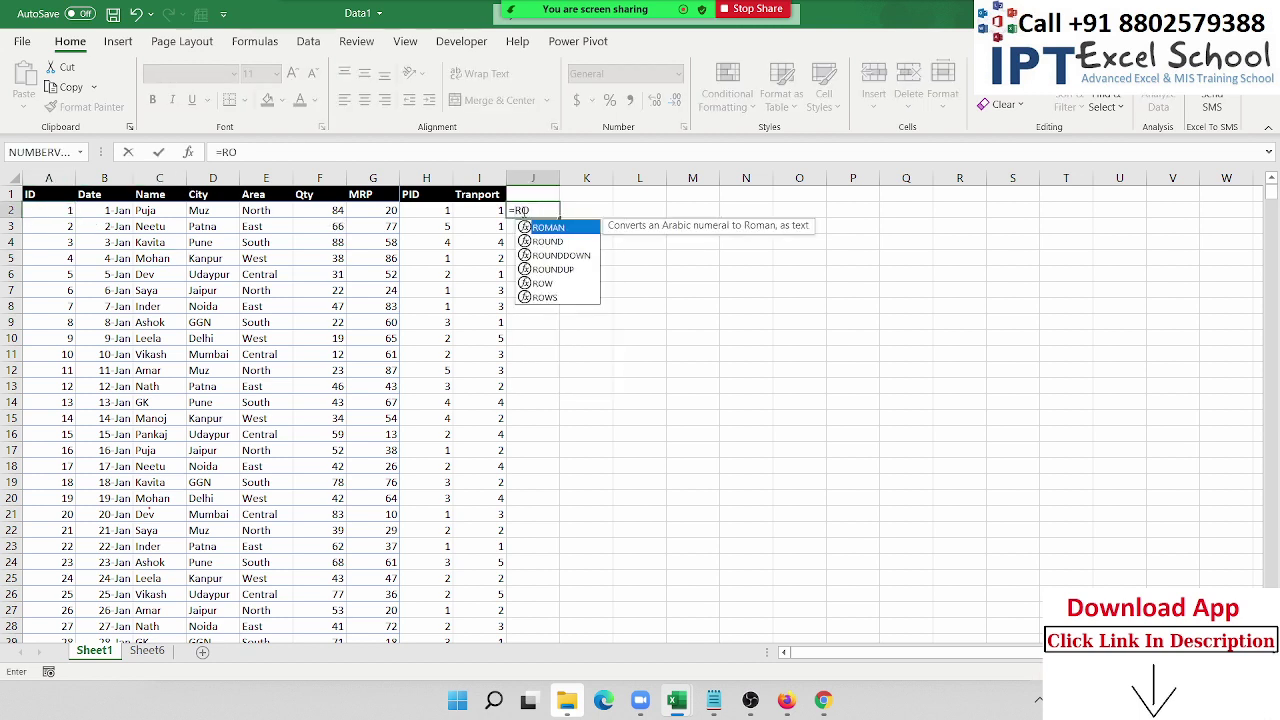
{"action": "type", "text": "W(\\"}
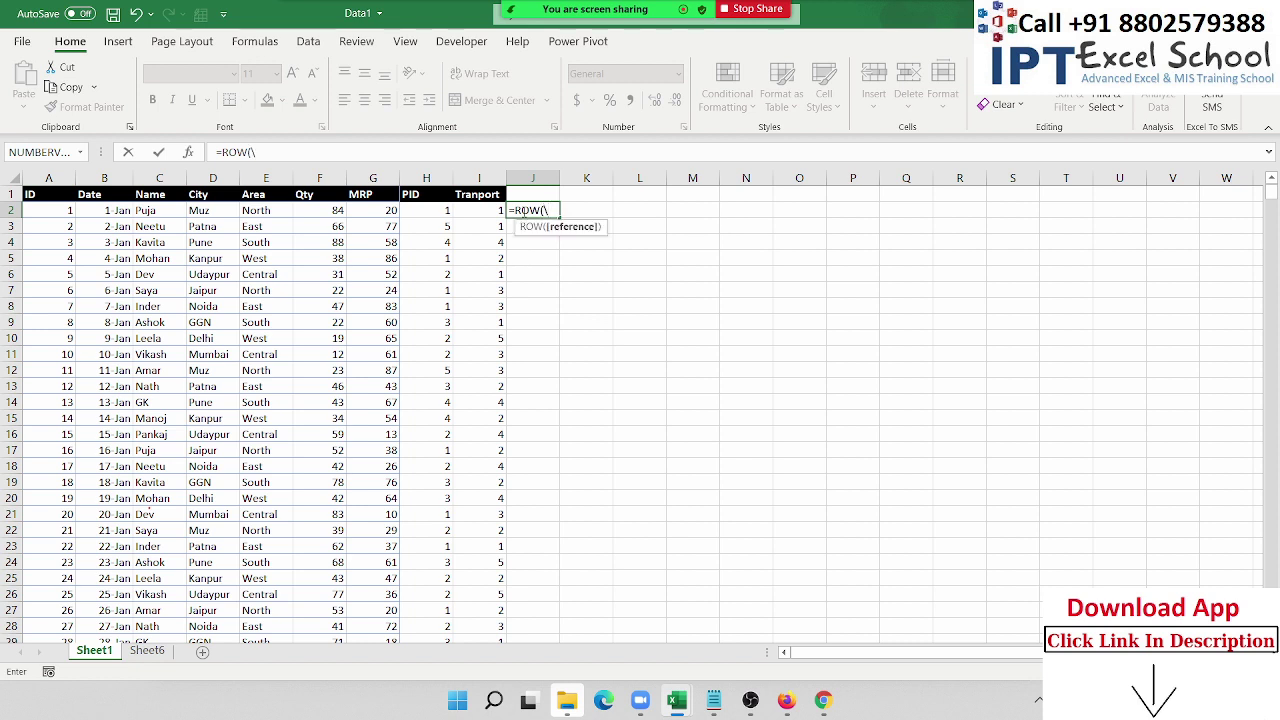
{"action": "key", "text": "ctrl+Return"}
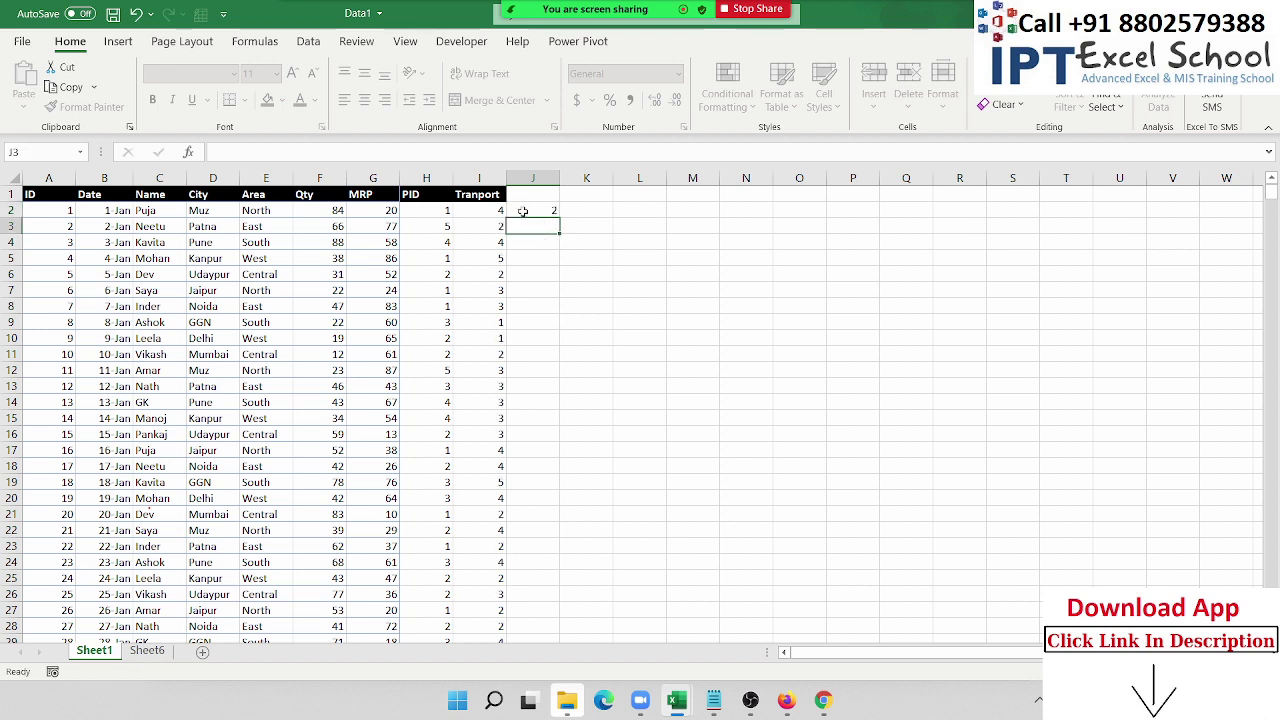
{"action": "double_click", "coordinate": [522, 211]}
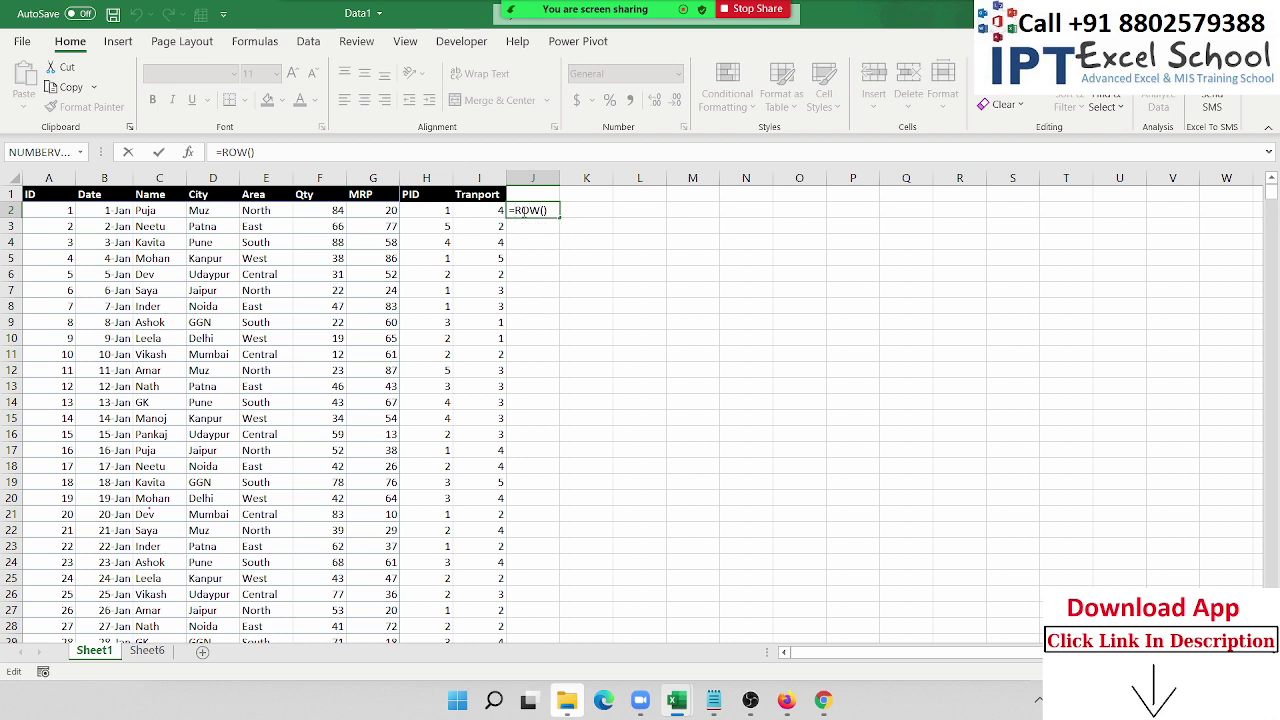
{"action": "type", "text": "E"}
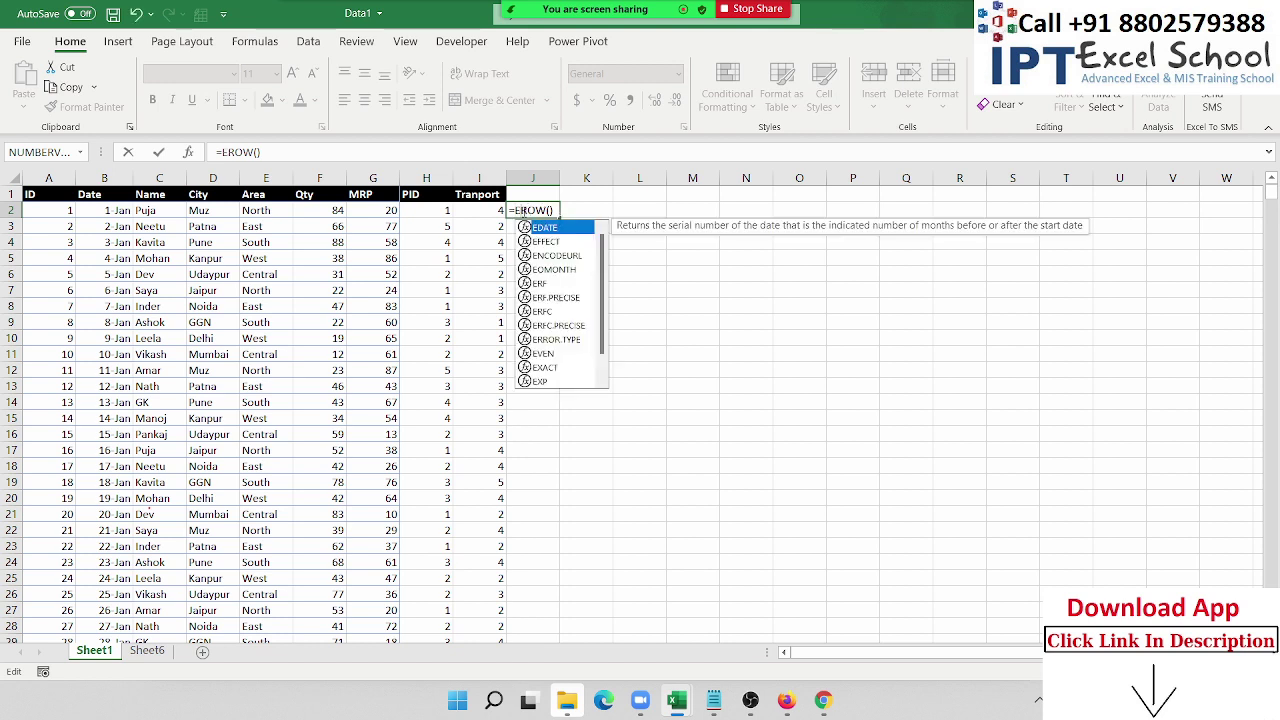
{"action": "type", "text": "VE"}
{"action": "key", "text": "Tab"}
{"action": "key", "text": "ctrl+Return"}
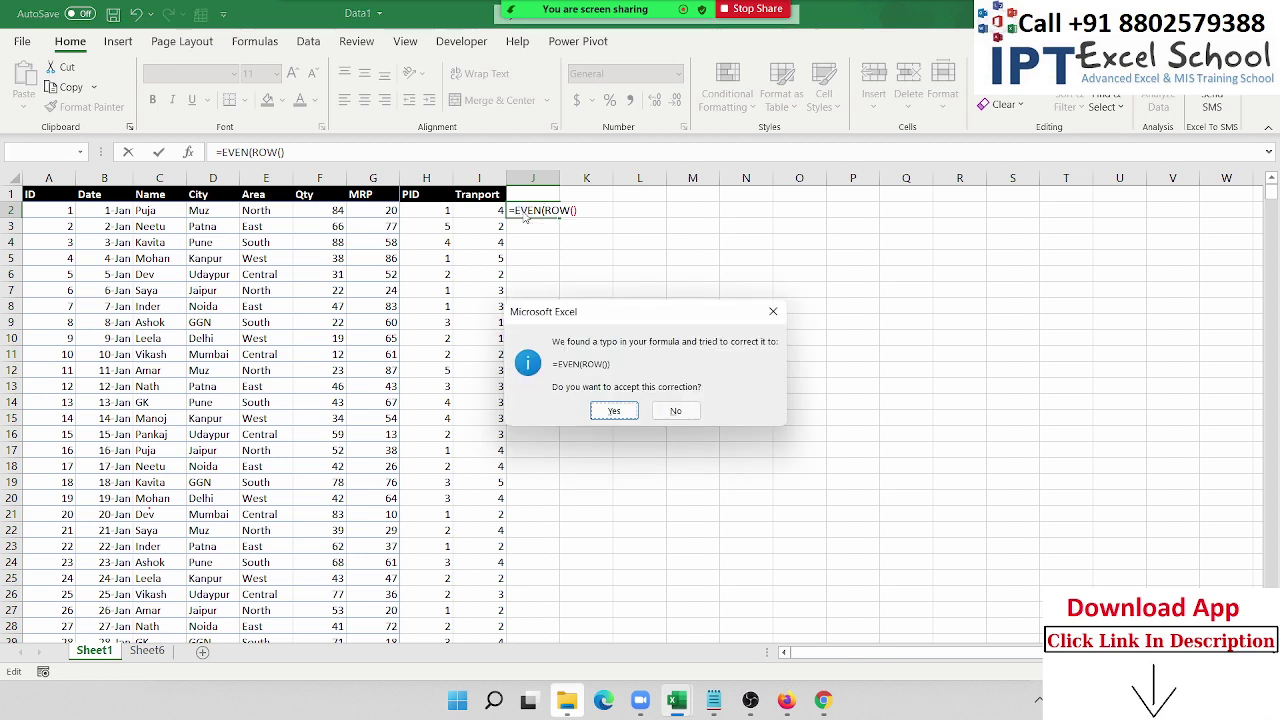
{"action": "key", "text": "Return"}
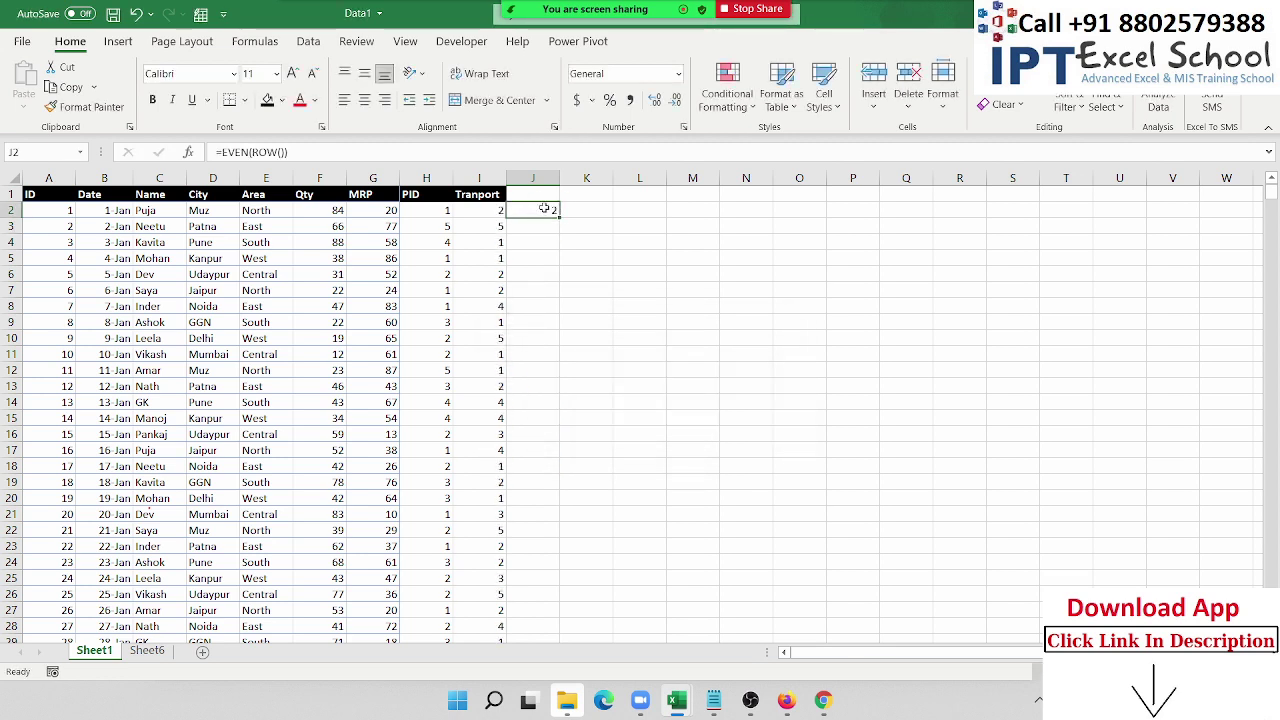
Step: Change J2 to =ISEVEN(ROW()), returning TRUE, and copy the formula text
{"action": "double_click", "coordinate": [538, 209]}
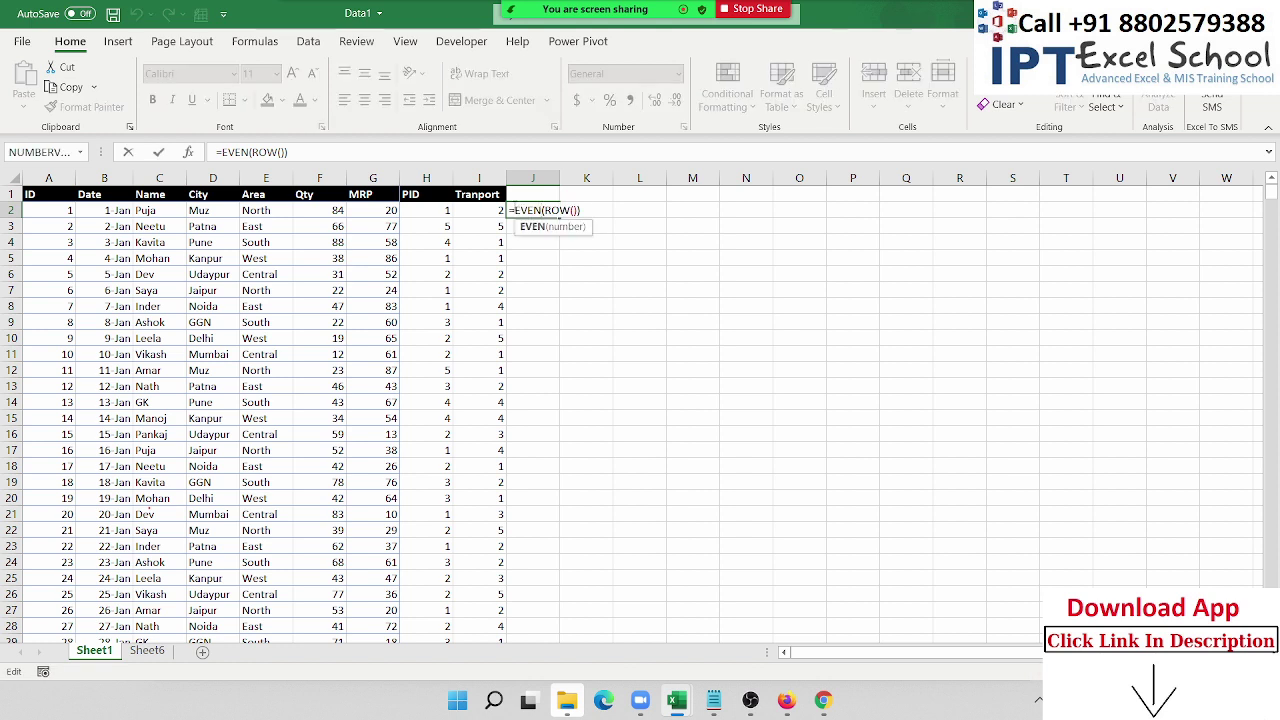
{"action": "type", "text": "IS"}
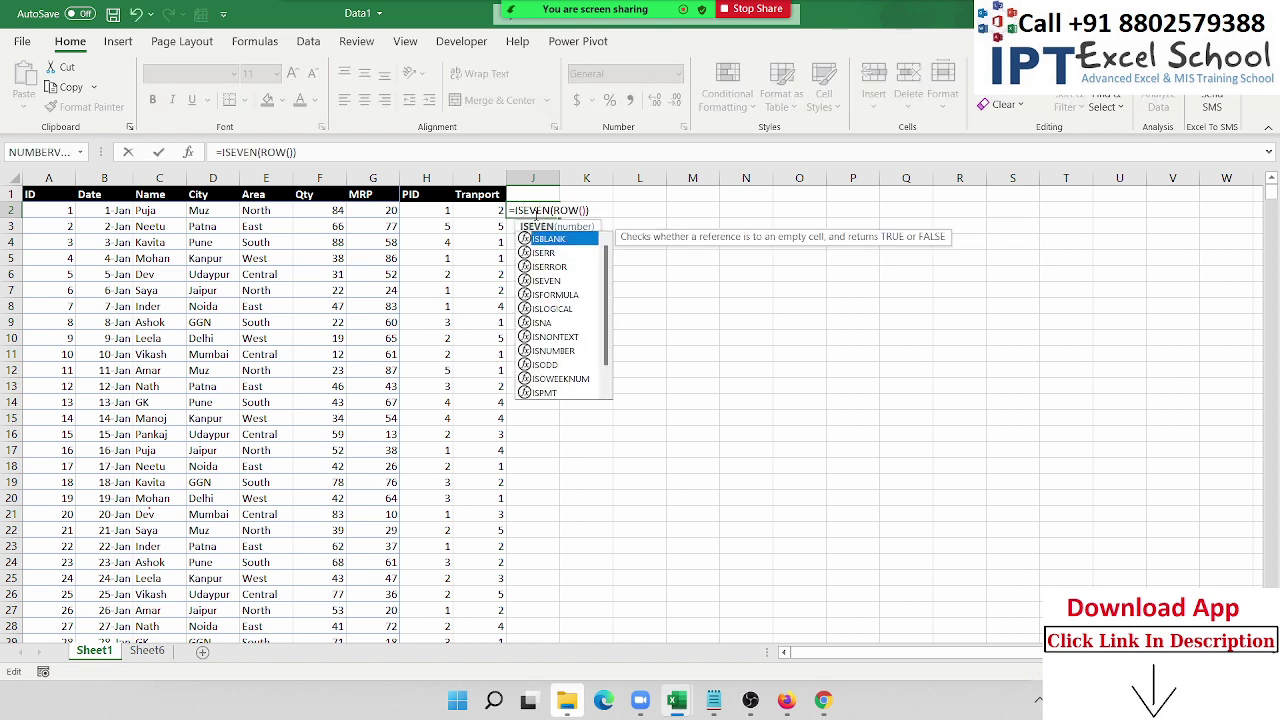
{"action": "key", "text": "Return"}
{"action": "double_click", "coordinate": [536, 211]}
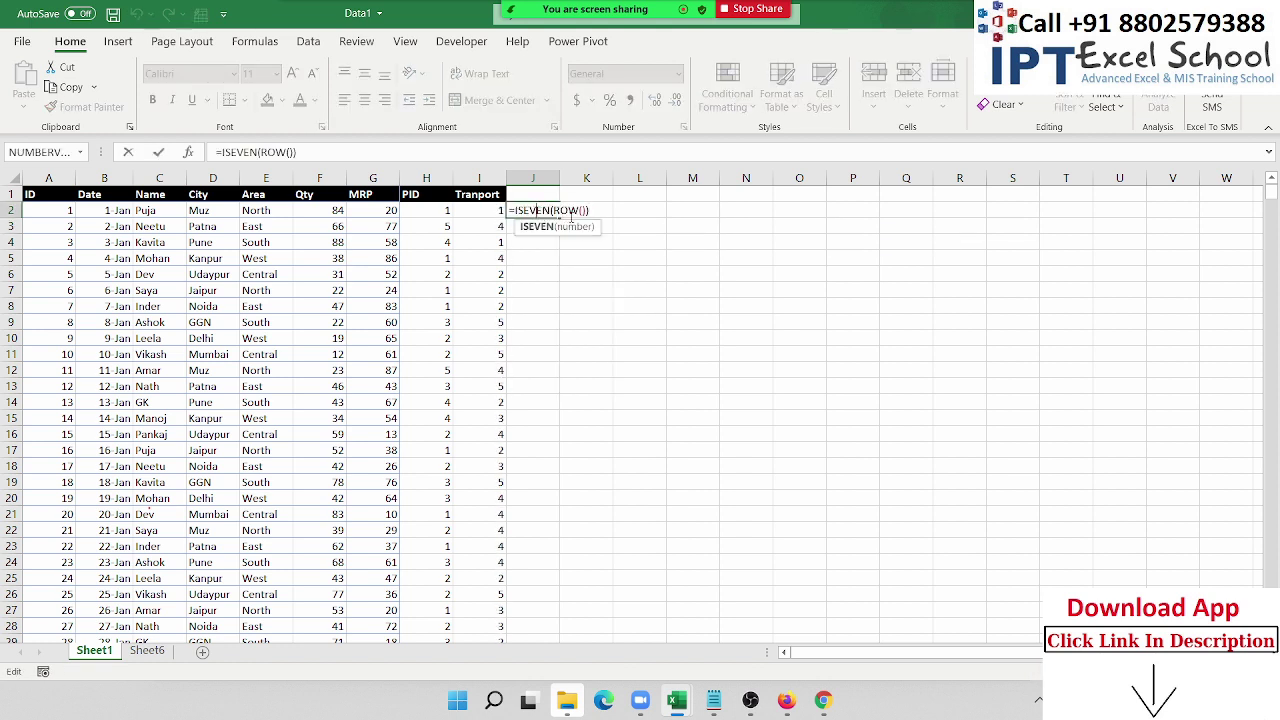
{"action": "triple_click", "coordinate": [575, 212]}
{"action": "key", "text": "ctrl+c"}
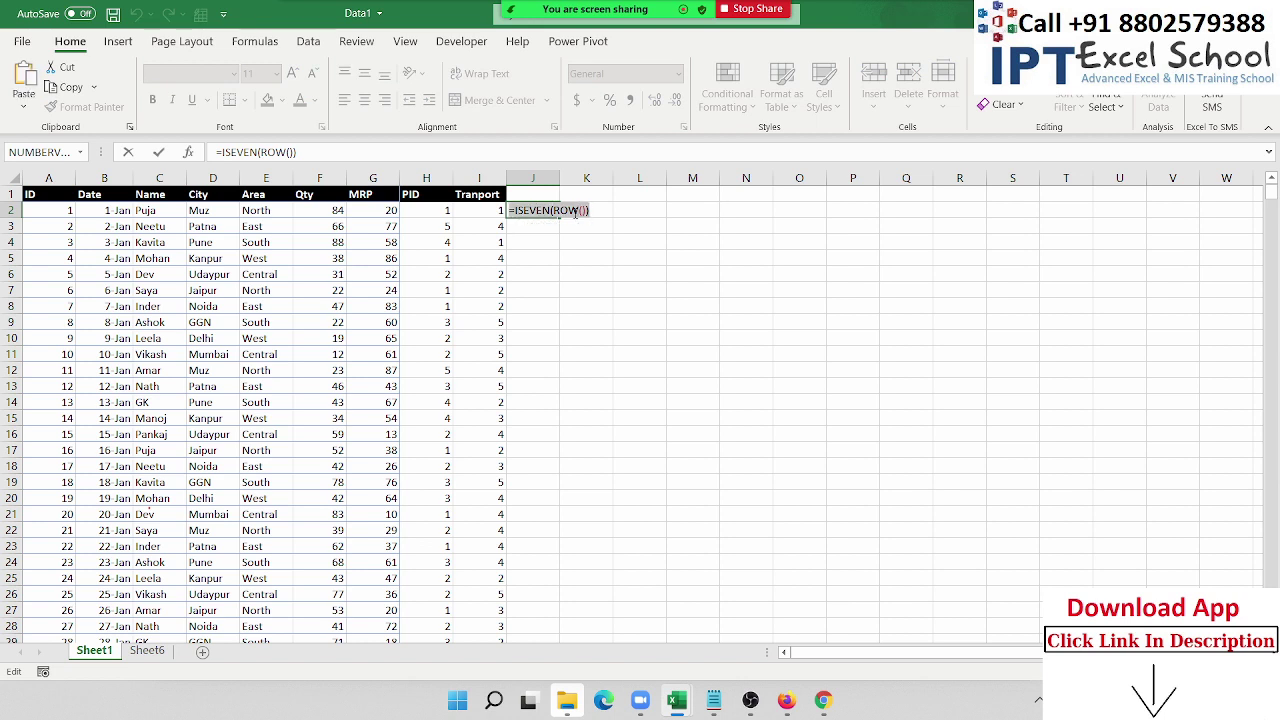
{"action": "key", "text": "Escape"}
Step: Add a conditional formatting rule =ISEVEN(ROW()) with a light green fill to A2
{"action": "left_click", "coordinate": [50, 215]}
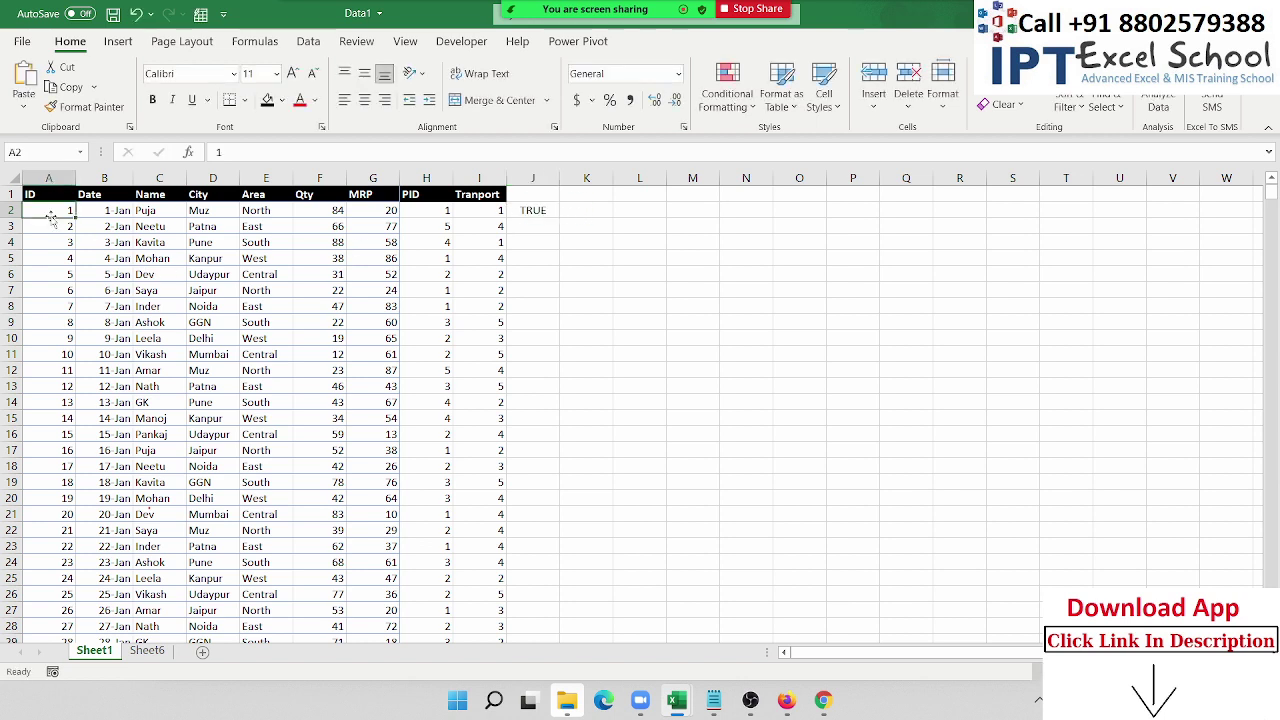
{"action": "left_click", "coordinate": [727, 95]}
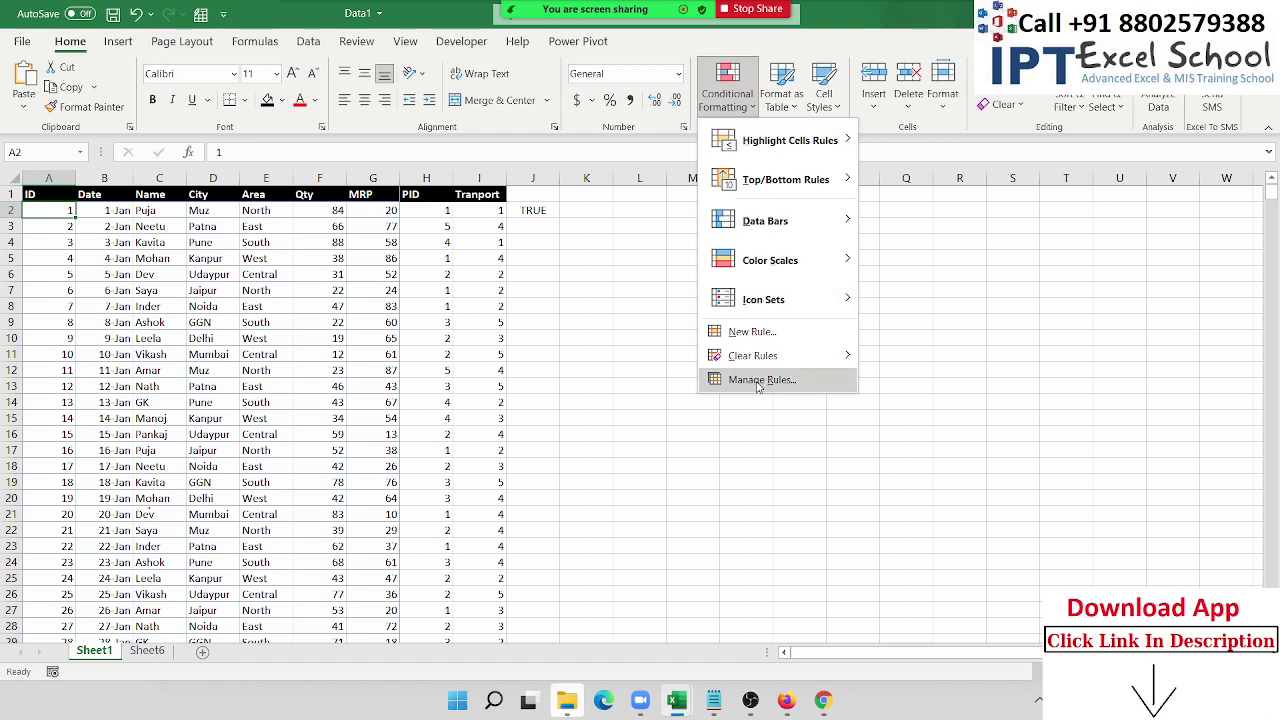
{"action": "left_click", "coordinate": [752, 331]}
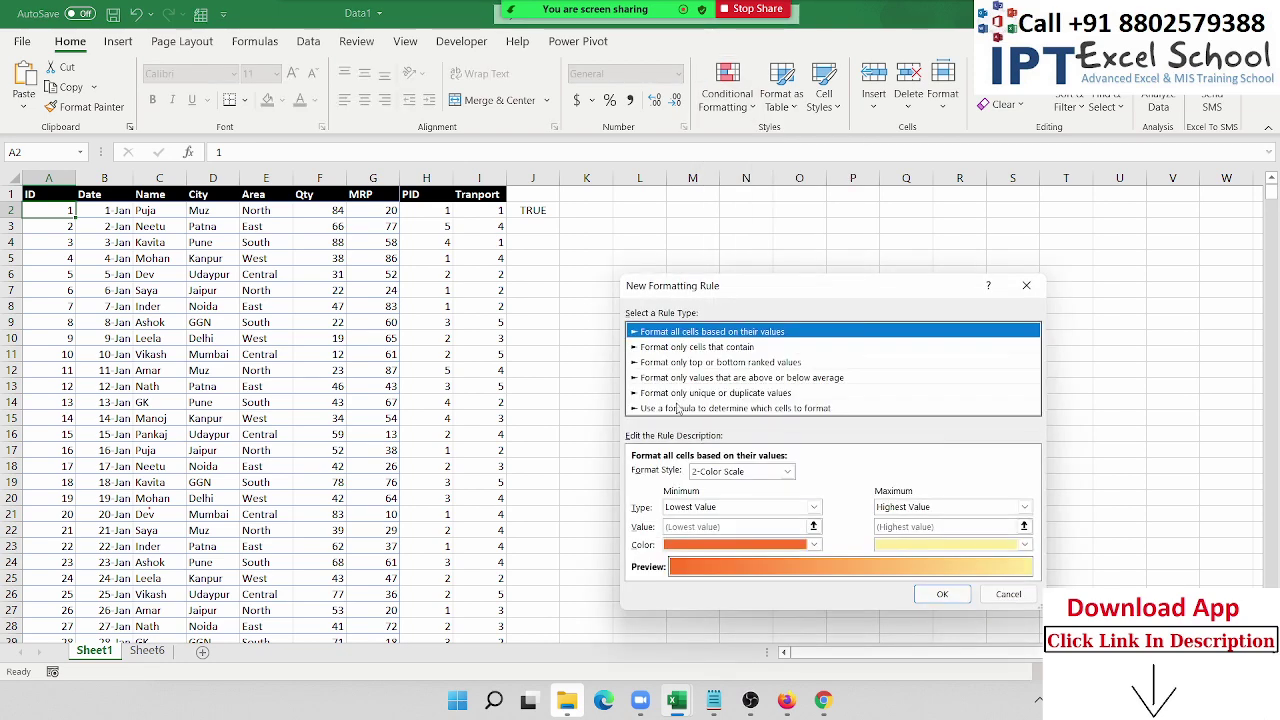
{"action": "left_click", "coordinate": [683, 408]}
{"action": "left_click", "coordinate": [684, 472]}
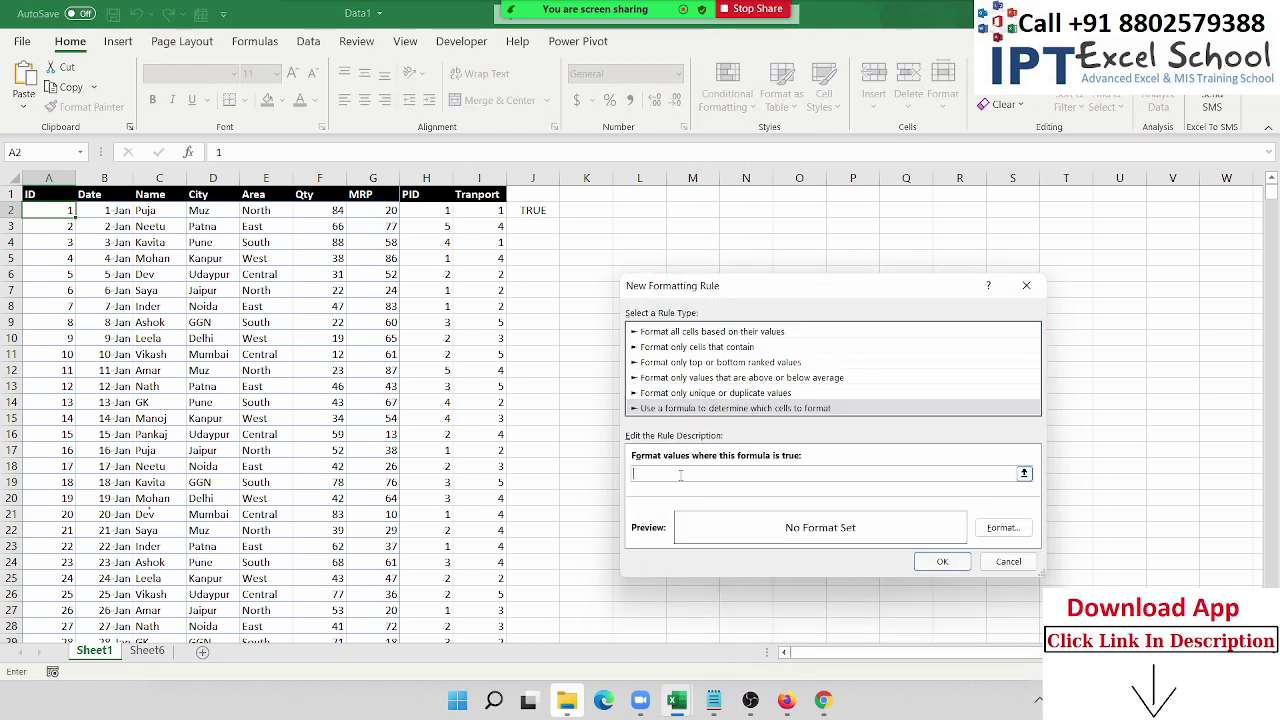
{"action": "type", "text": "=ISEVEN(ROW())"}
{"action": "left_click", "coordinate": [997, 538]}
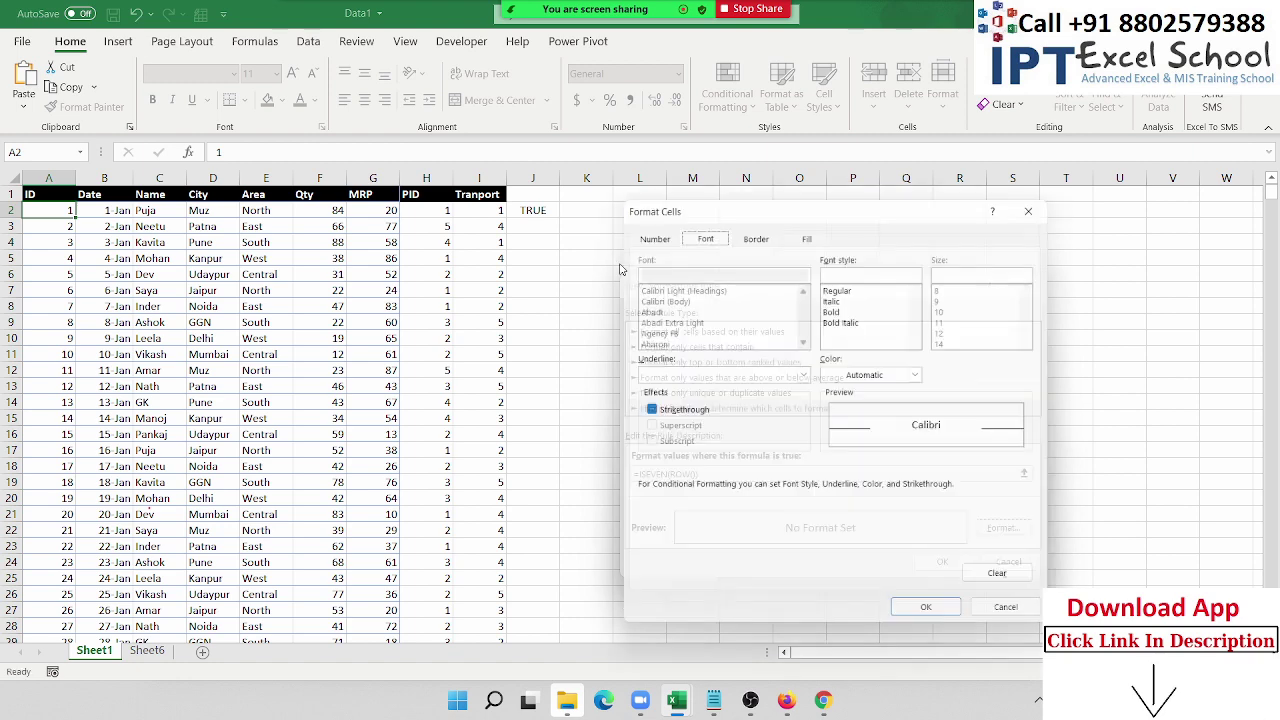
{"action": "left_click", "coordinate": [809, 231]}
{"action": "left_click", "coordinate": [707, 389]}
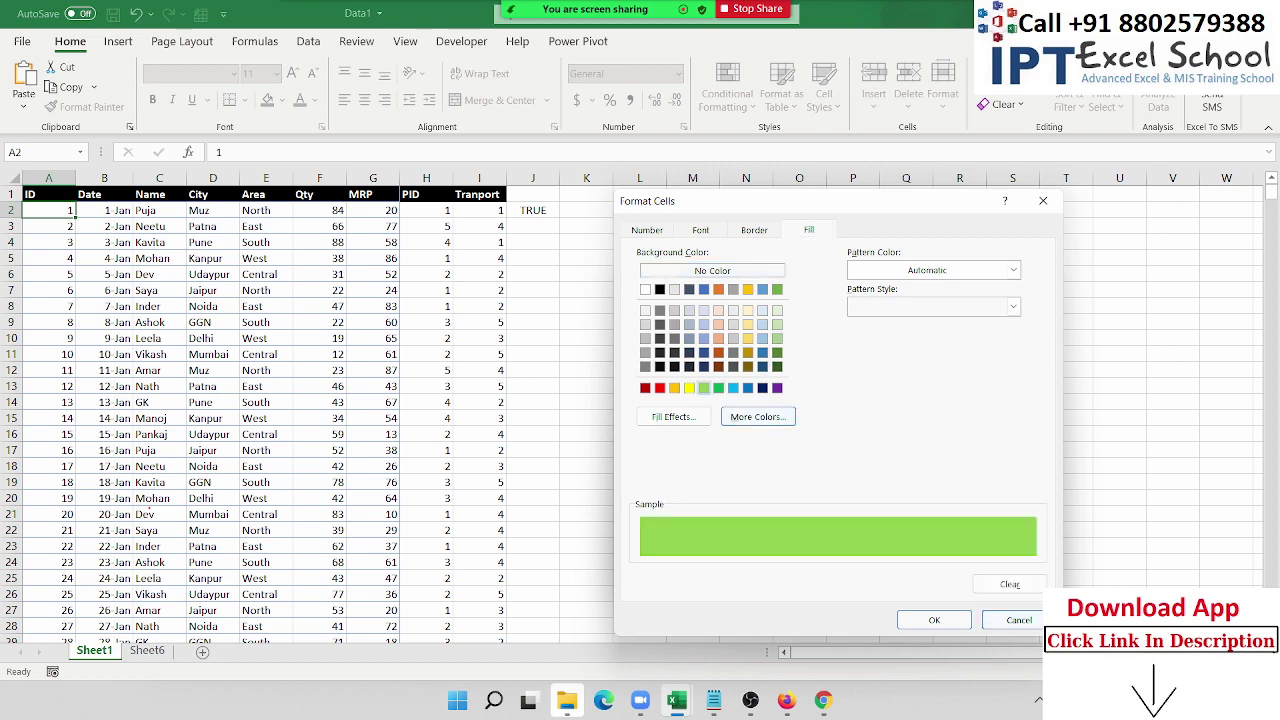
{"action": "left_click", "coordinate": [948, 622]}
{"action": "left_click", "coordinate": [968, 561]}
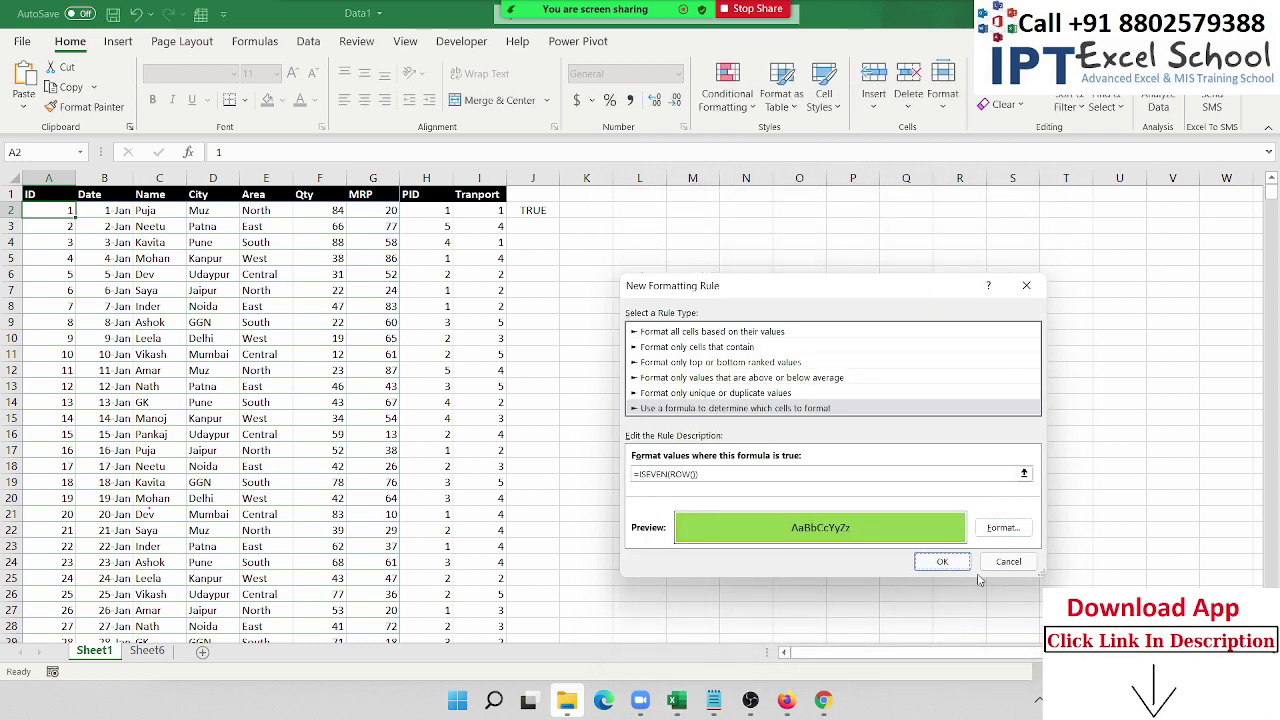
{"action": "left_click", "coordinate": [942, 562]}
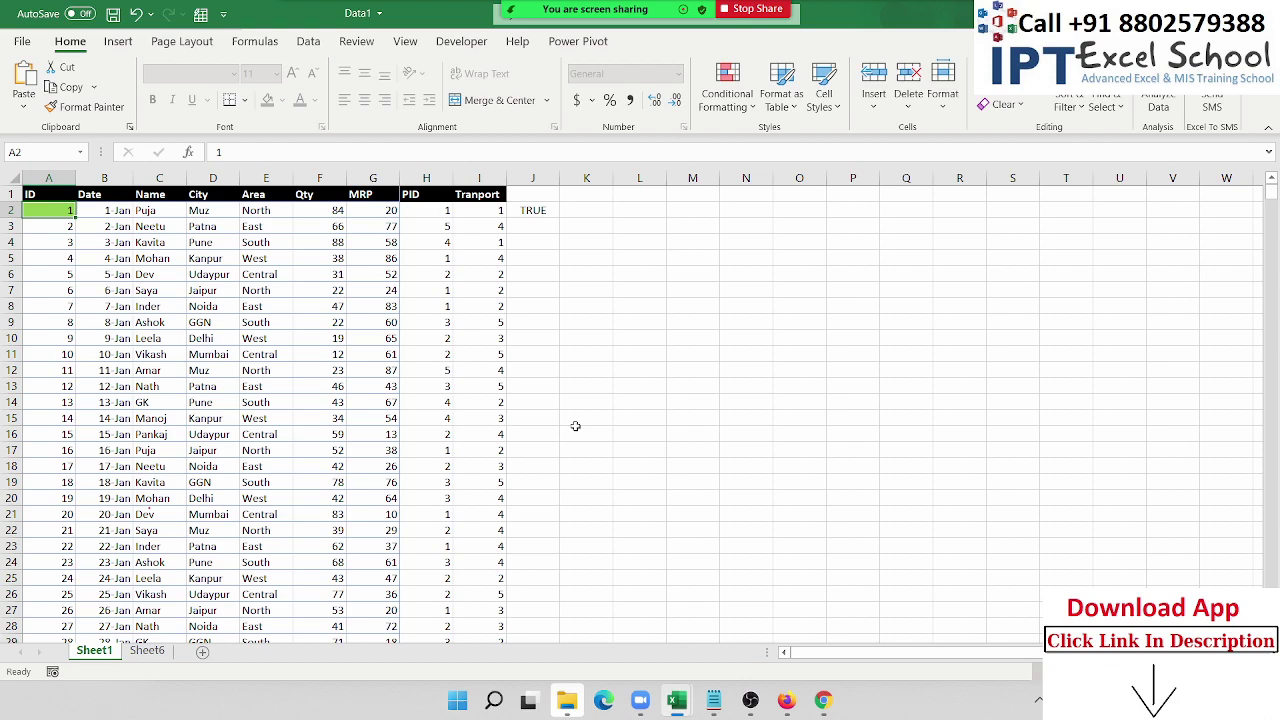
Step: Use Format Painter to copy A2's even-row rule across the data table
{"action": "left_click", "coordinate": [91, 107]}
{"action": "mouse_move", "coordinate": [50, 210]}
{"action": "left_mouse_down"}
{"action": "mouse_move", "coordinate": [449, 649]}
{"action": "mouse_move", "coordinate": [470, 610]}
{"action": "left_mouse_up"}
{"action": "scroll", "coordinate": [470, 610], "scroll_direction": "up", "scroll_amount": 7}
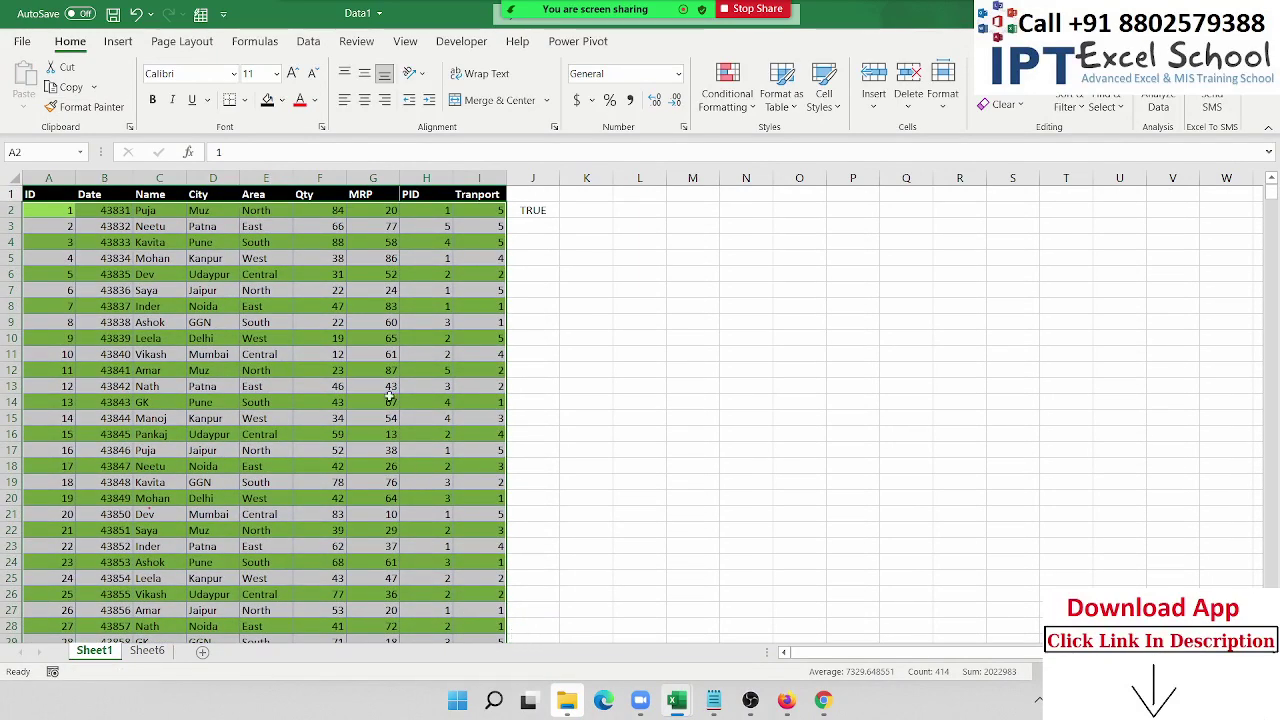
Step: Finish painting the green even-row shading, then close Data1 choosing Don't Save
{"action": "left_click", "coordinate": [426, 354]}
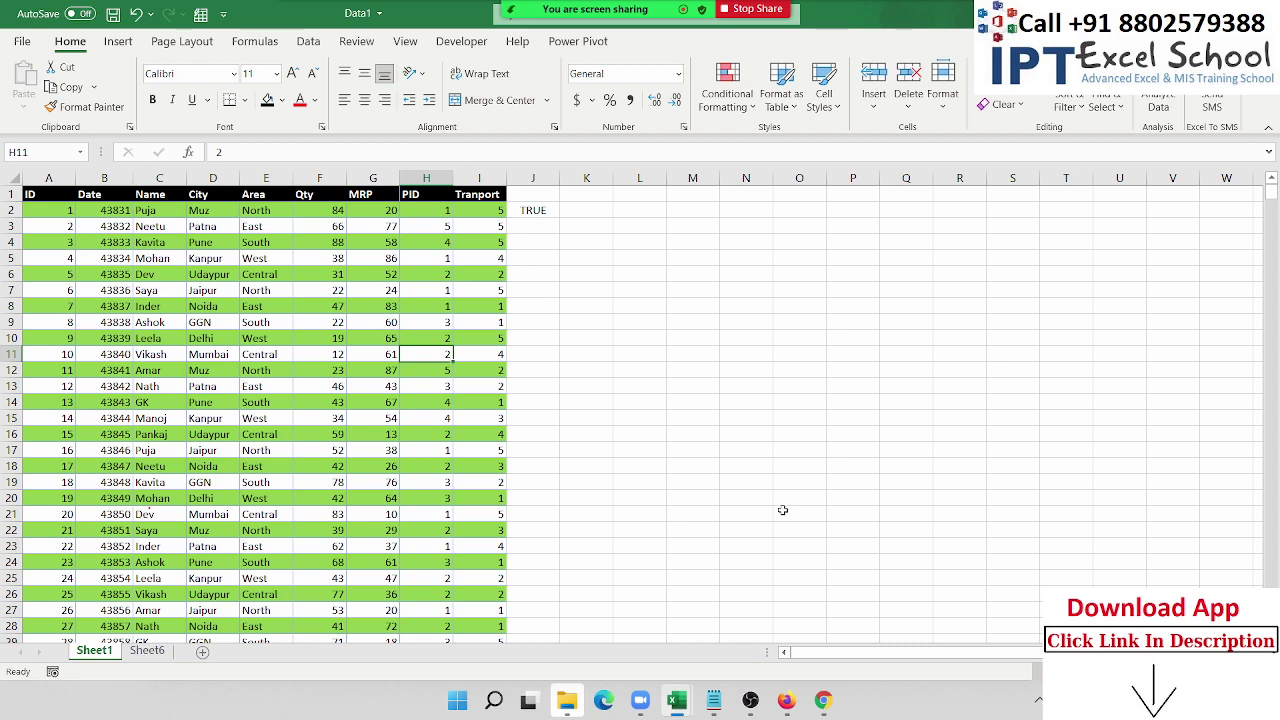
{"action": "left_click", "coordinate": [525, 211]}
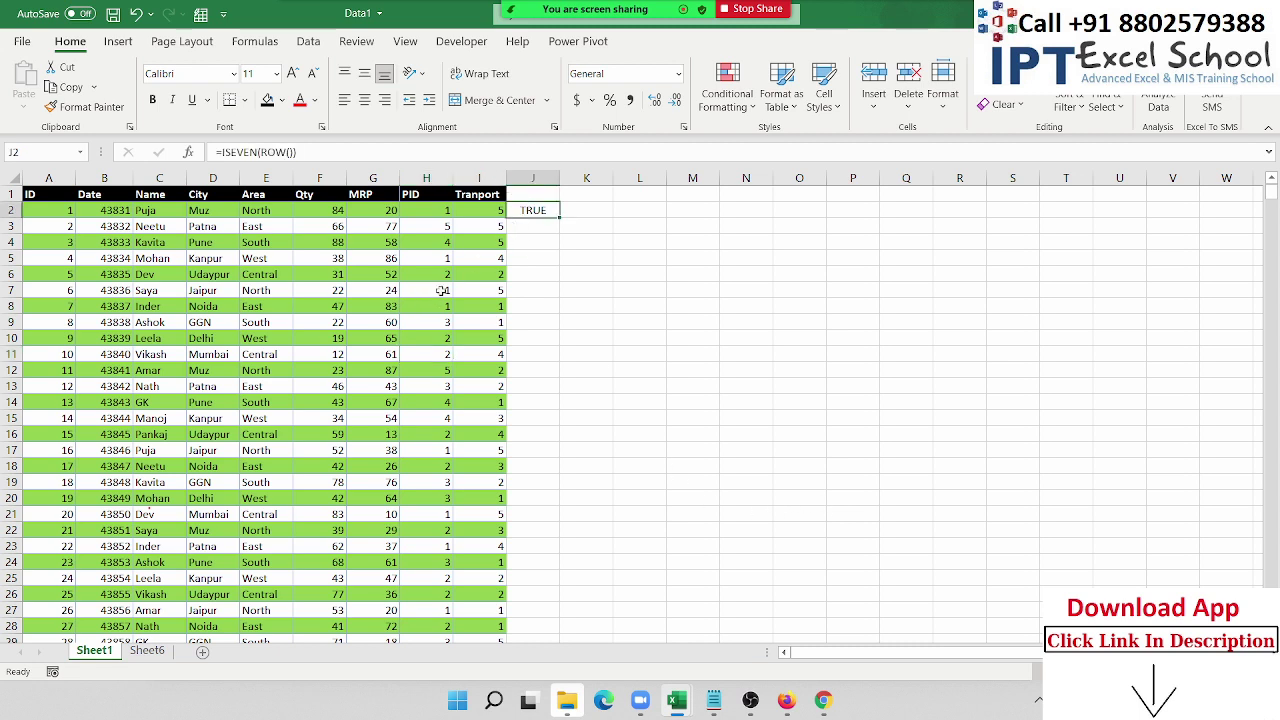
{"action": "left_click_drag", "start_coordinate": [678, 228], "coordinate": [1264, 238]}
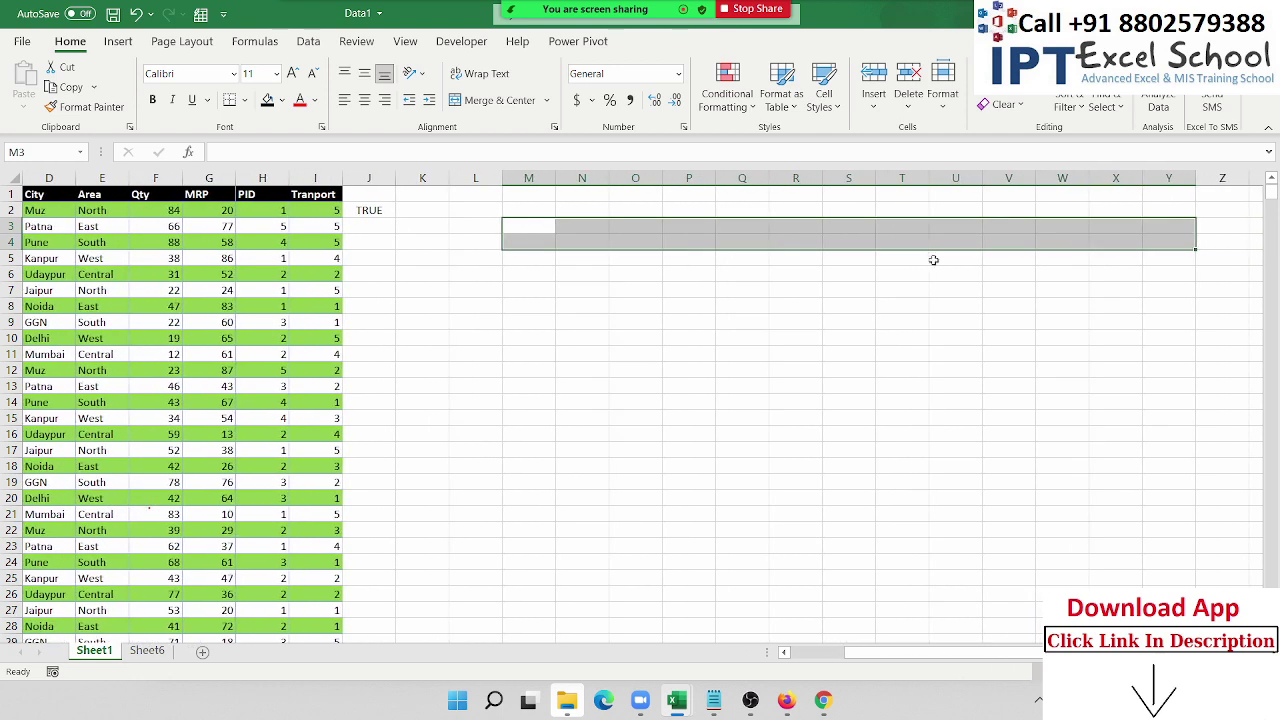
{"action": "left_click", "coordinate": [560, 277]}
{"action": "mouse_move", "coordinate": [443, 260]}
{"action": "left_mouse_down"}
{"action": "mouse_move", "coordinate": [187, 216]}
{"action": "mouse_move", "coordinate": [100, 228]}
{"action": "left_mouse_up"}
{"action": "key", "text": "ctrl+w"}
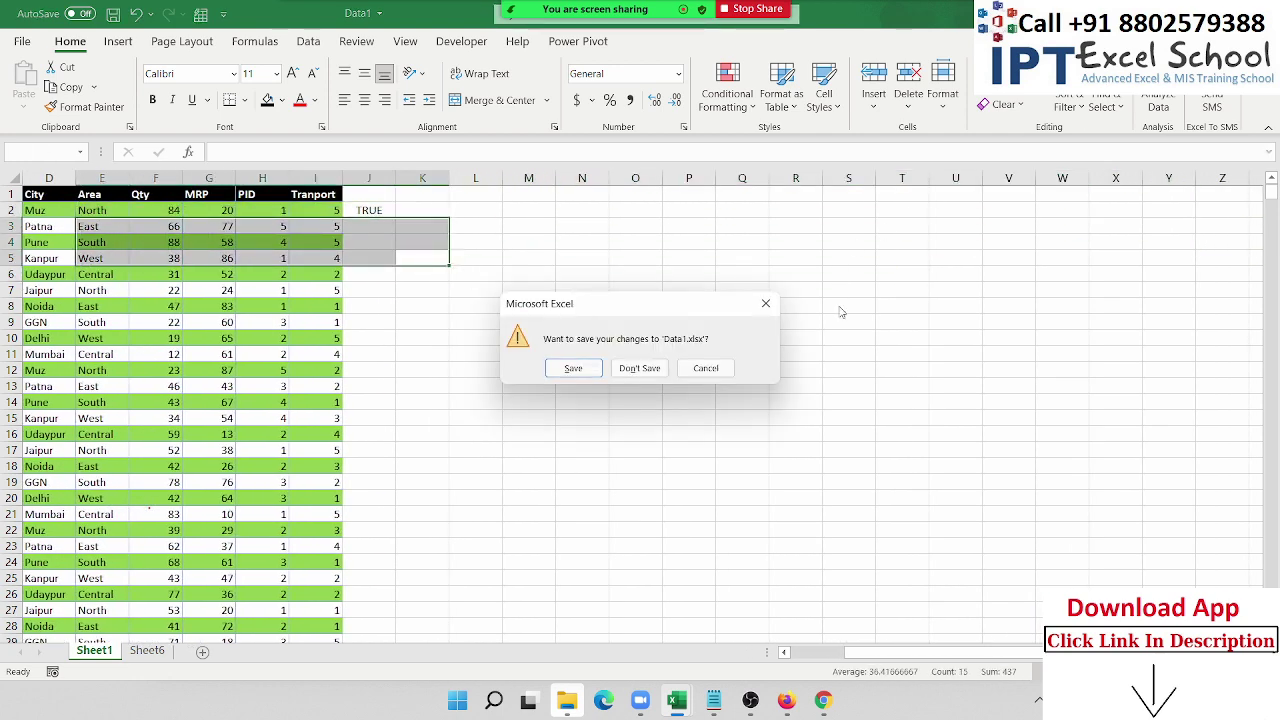
{"action": "left_click", "coordinate": [630, 367]}
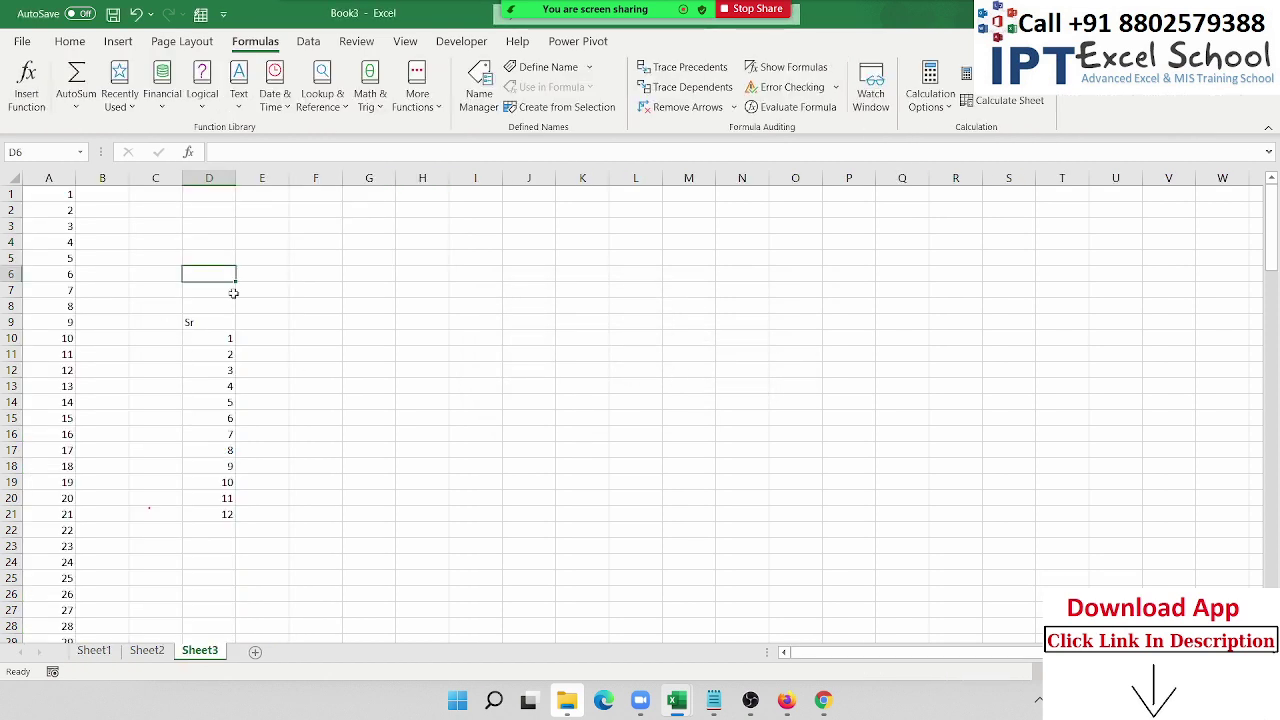
Step: Enter =ROWS(K4:K19) in cell F5 so it returns 16
{"action": "left_click", "coordinate": [336, 256]}
{"action": "type", "text": "="}
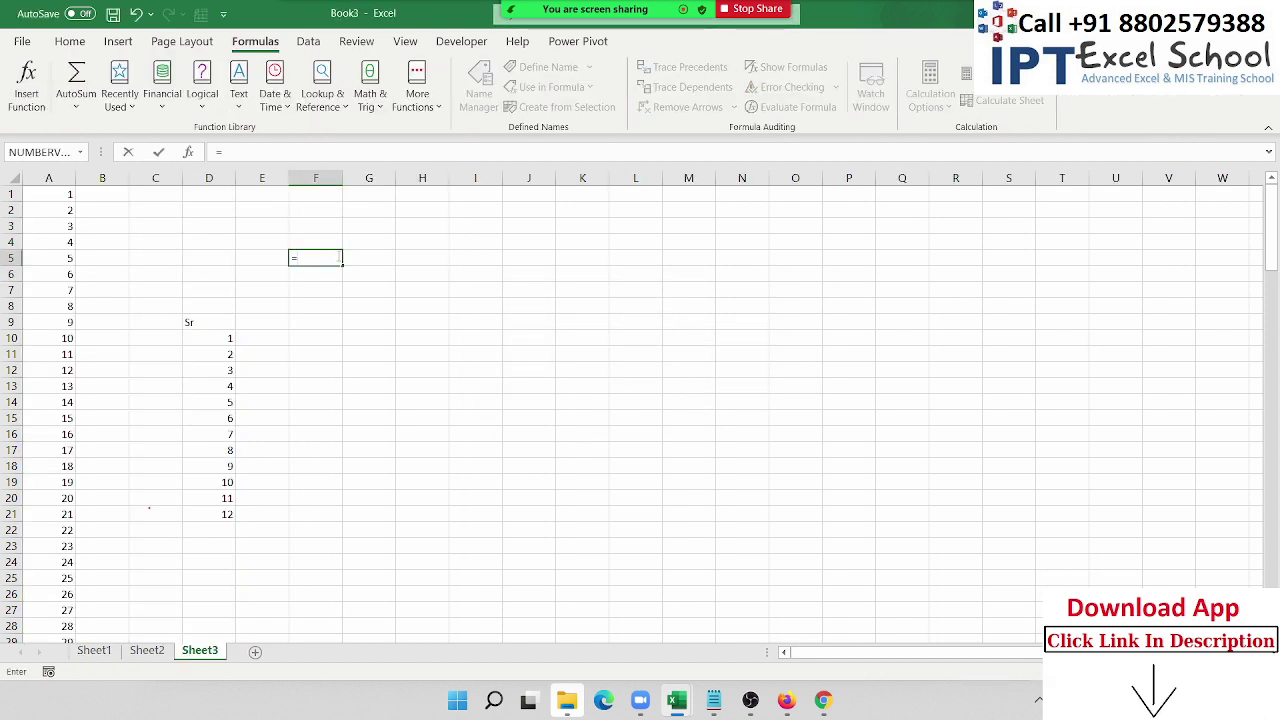
{"action": "type", "text": "ROWS"}
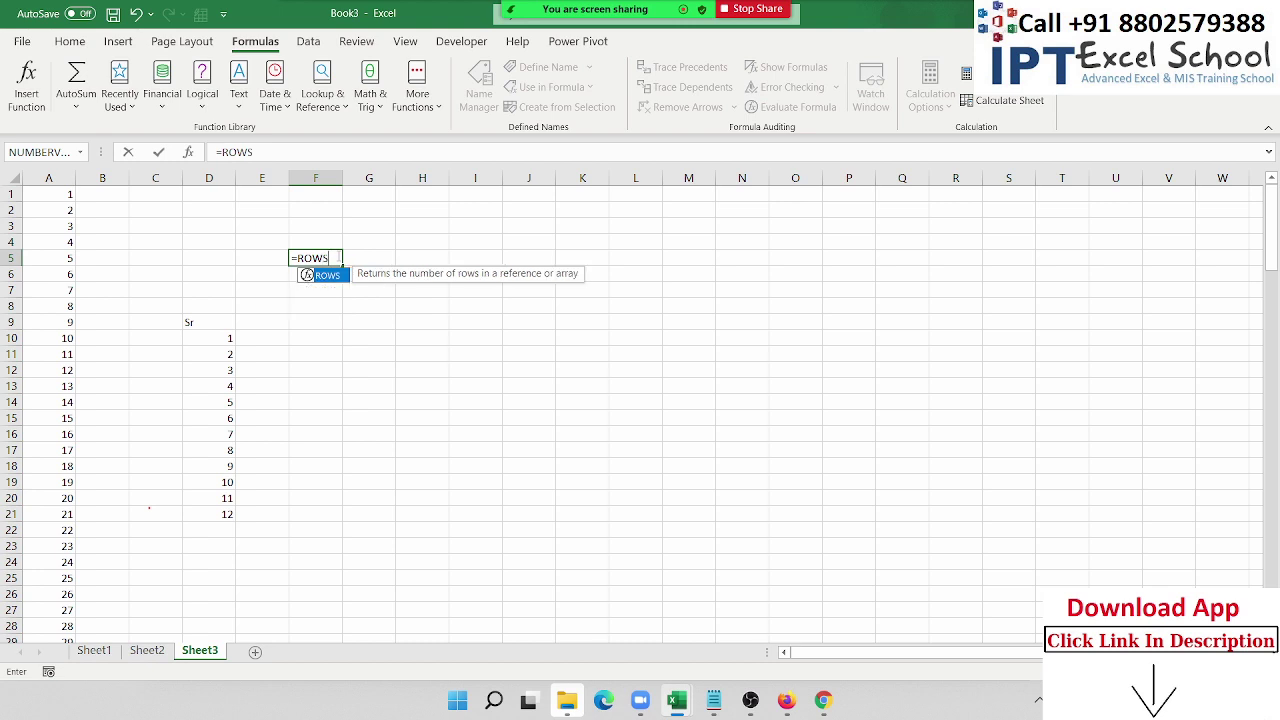
{"action": "type", "text": "("}
{"action": "left_click_drag", "start_coordinate": [563, 241], "coordinate": [568, 485]}
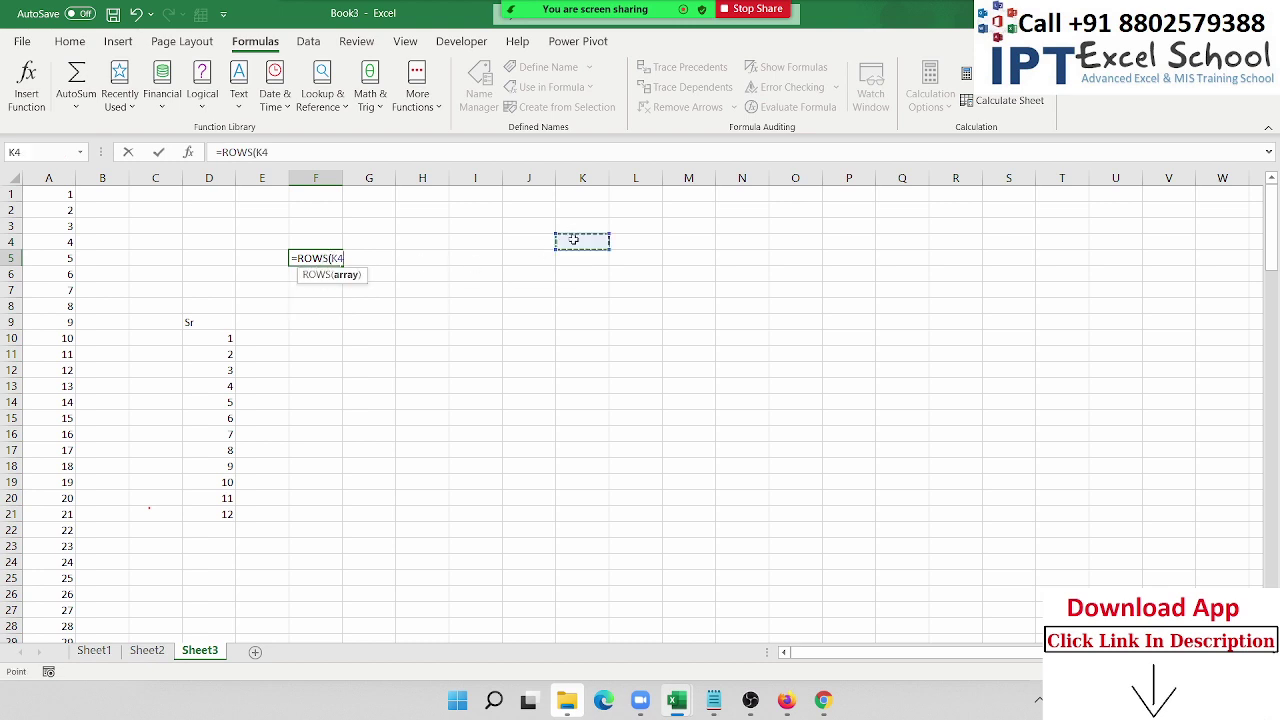
{"action": "type", "text": ")"}
{"action": "key", "text": "ctrl+Return"}
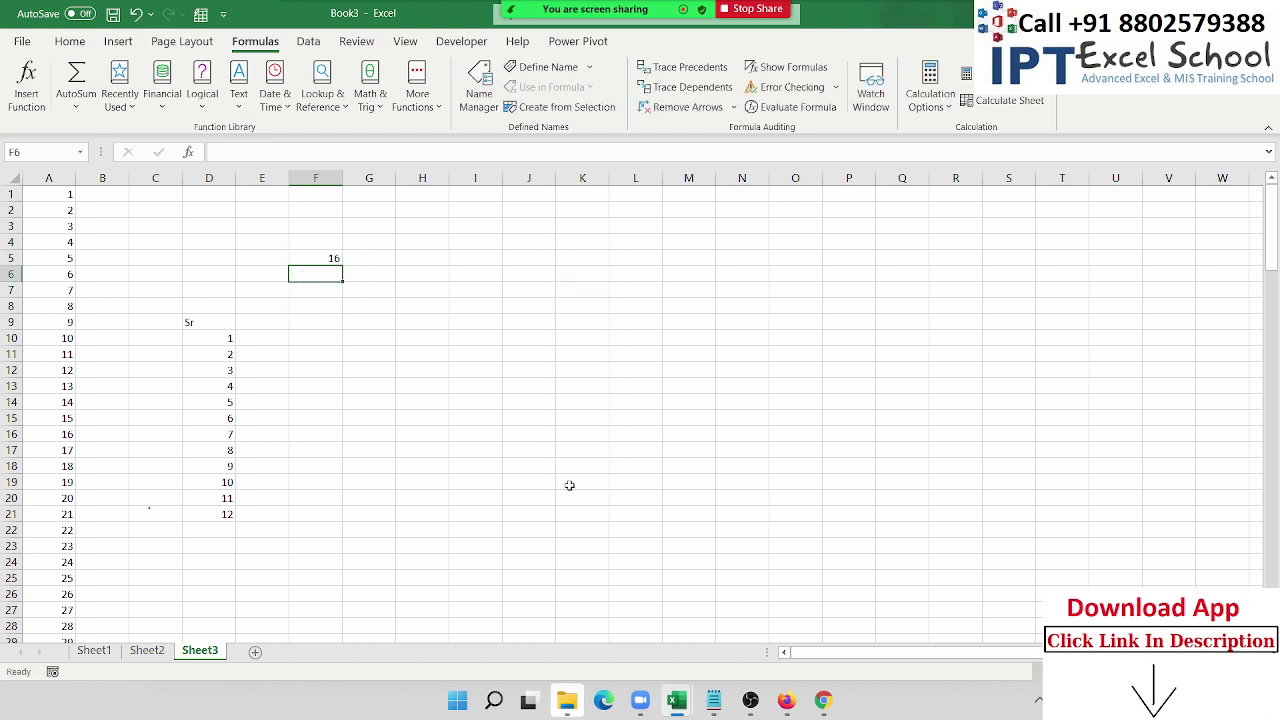
Step: Enter =COLUMNS(J2:O3) in cell H5 so it returns 6
{"action": "key", "text": "Right"}
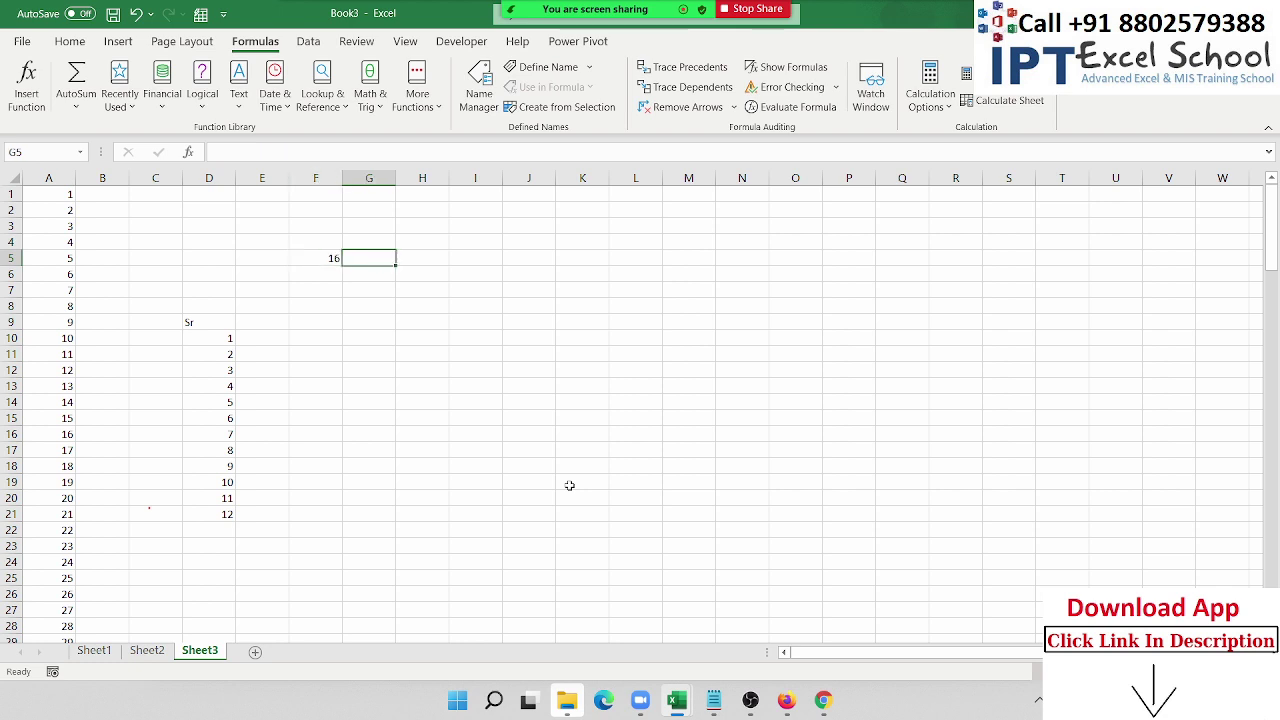
{"action": "key", "text": "Right"}
{"action": "type", "text": "=COL"}
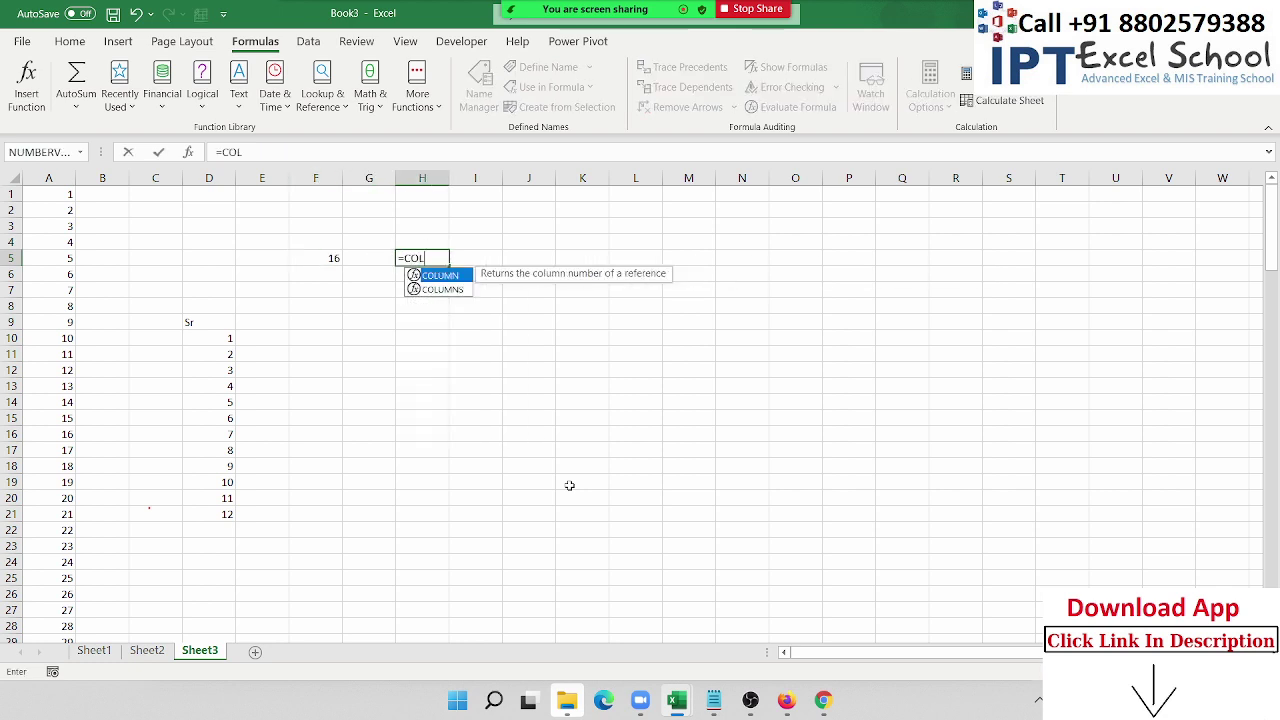
{"action": "type", "text": "UMNS("}
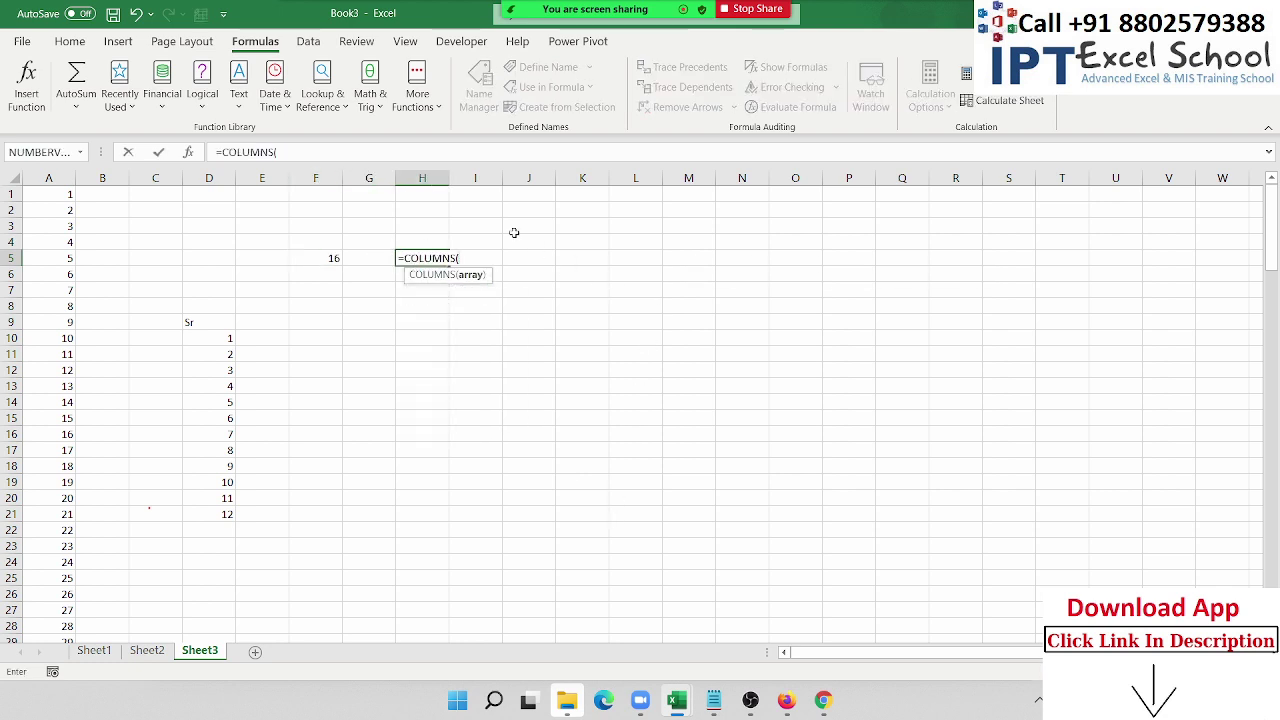
{"action": "left_click_drag", "start_coordinate": [514, 230], "coordinate": [801, 205]}
{"action": "key", "text": "ctrl+Return"}
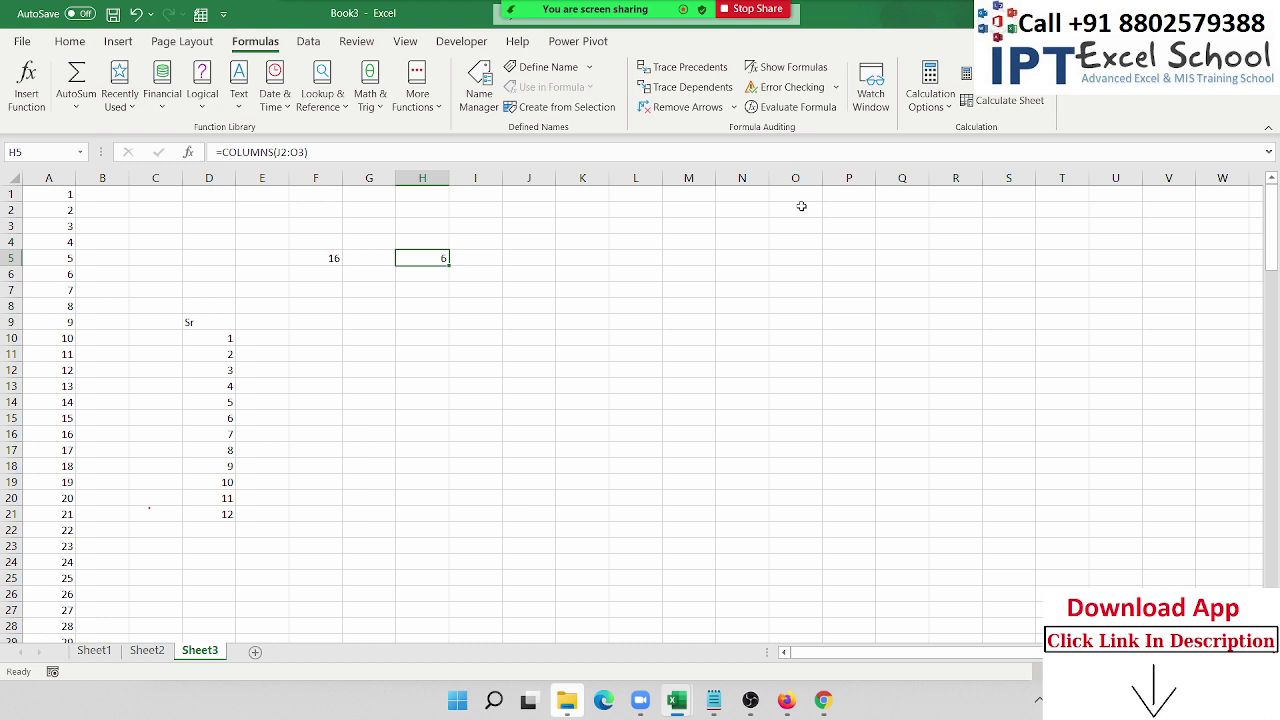
Step: Browse the Lookup & Reference functions and switch to Sheet2's monthly data table
{"action": "left_click", "coordinate": [322, 98]}
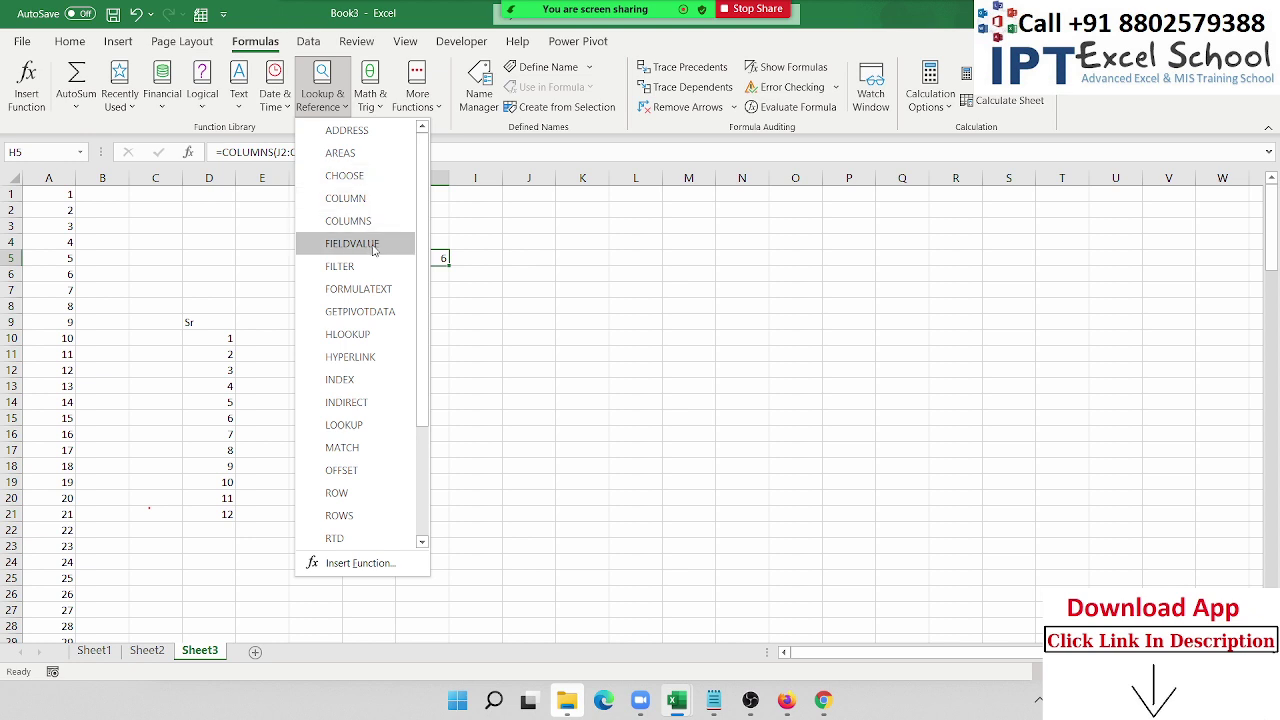
{"action": "key", "text": "Escape"}
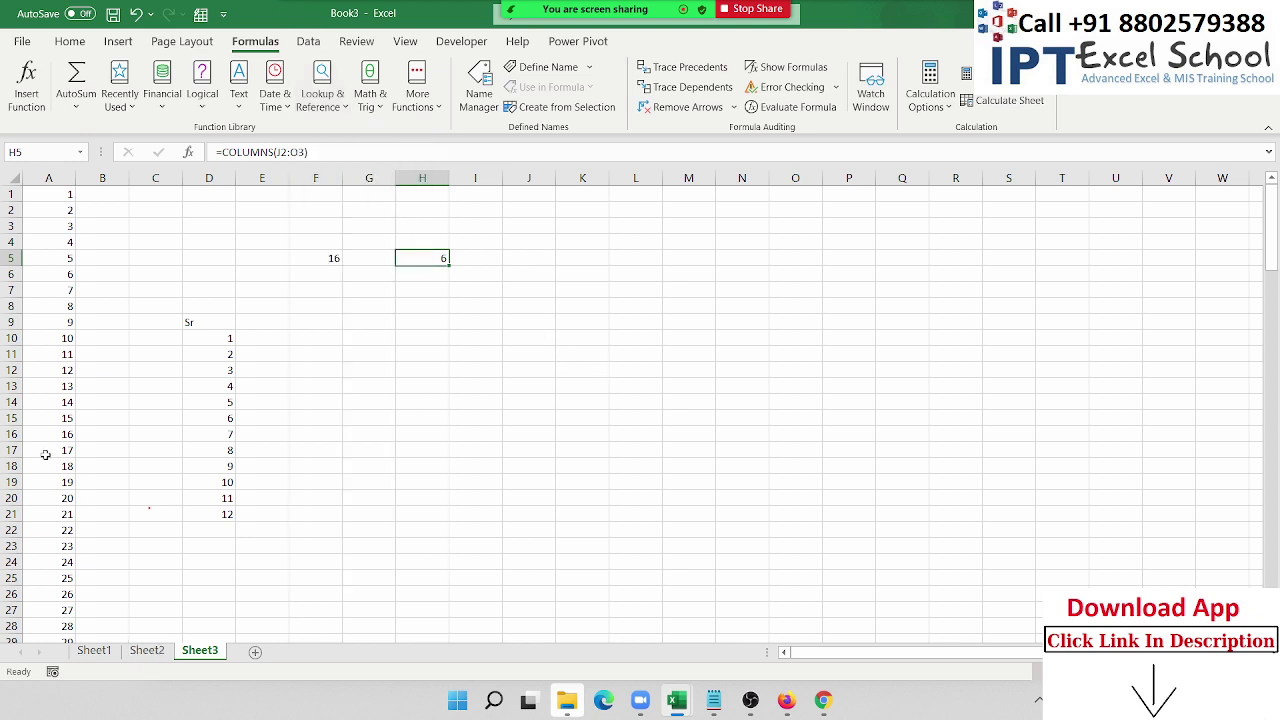
{"action": "left_click", "coordinate": [147, 651]}
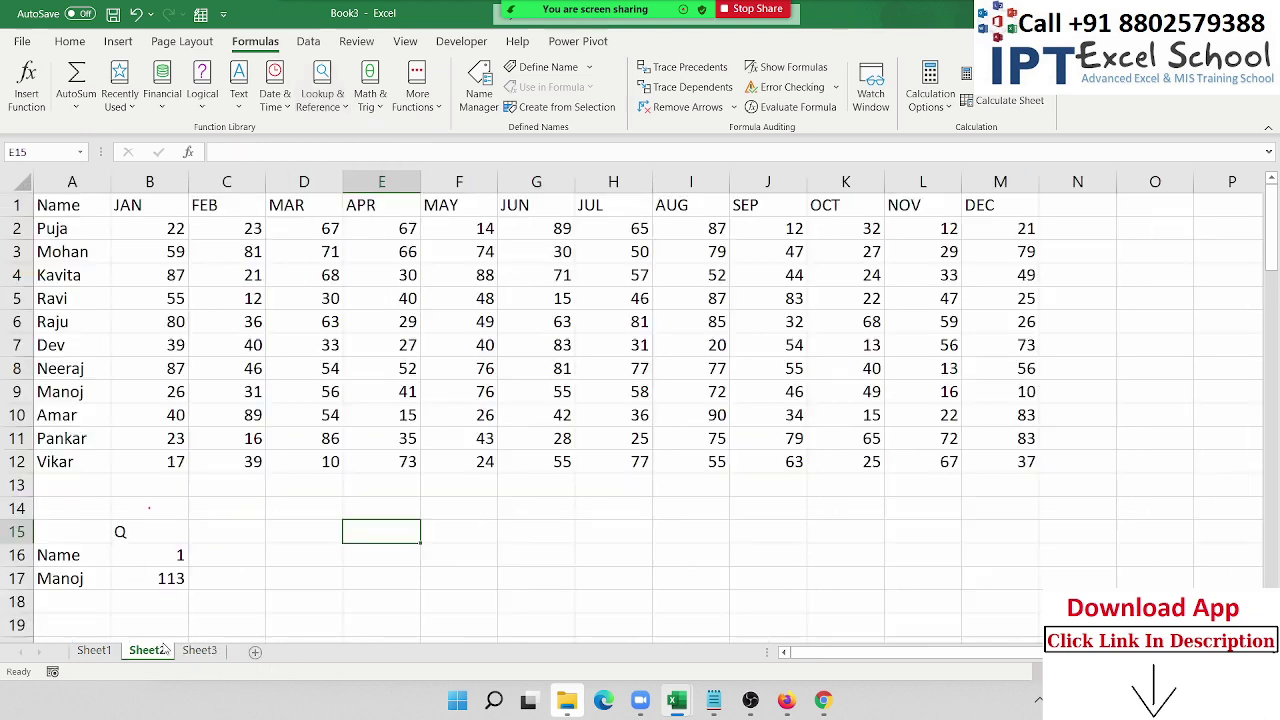
Step: In E17, insert FIELDVALUE from the Lookup & Reference list, opening its Function Arguments
{"action": "left_click", "coordinate": [180, 585]}
{"action": "left_click", "coordinate": [310, 584]}
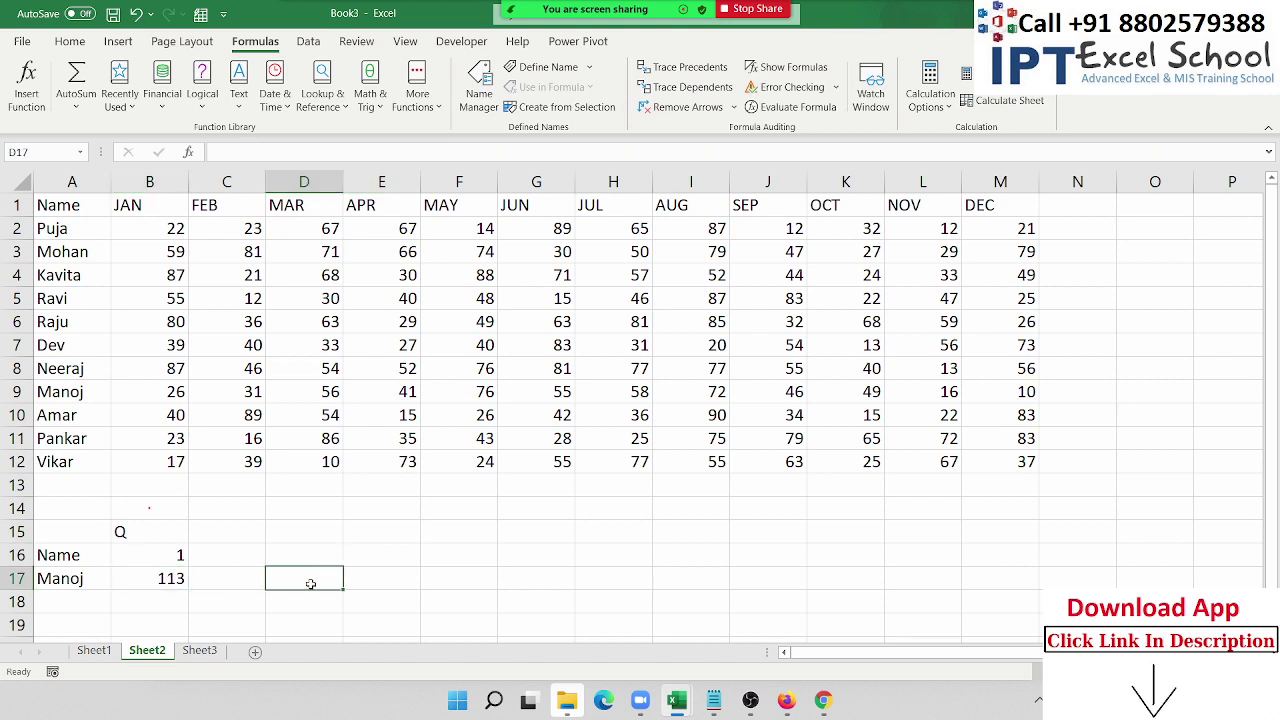
{"action": "left_click", "coordinate": [376, 580]}
{"action": "type", "text": "=F"}
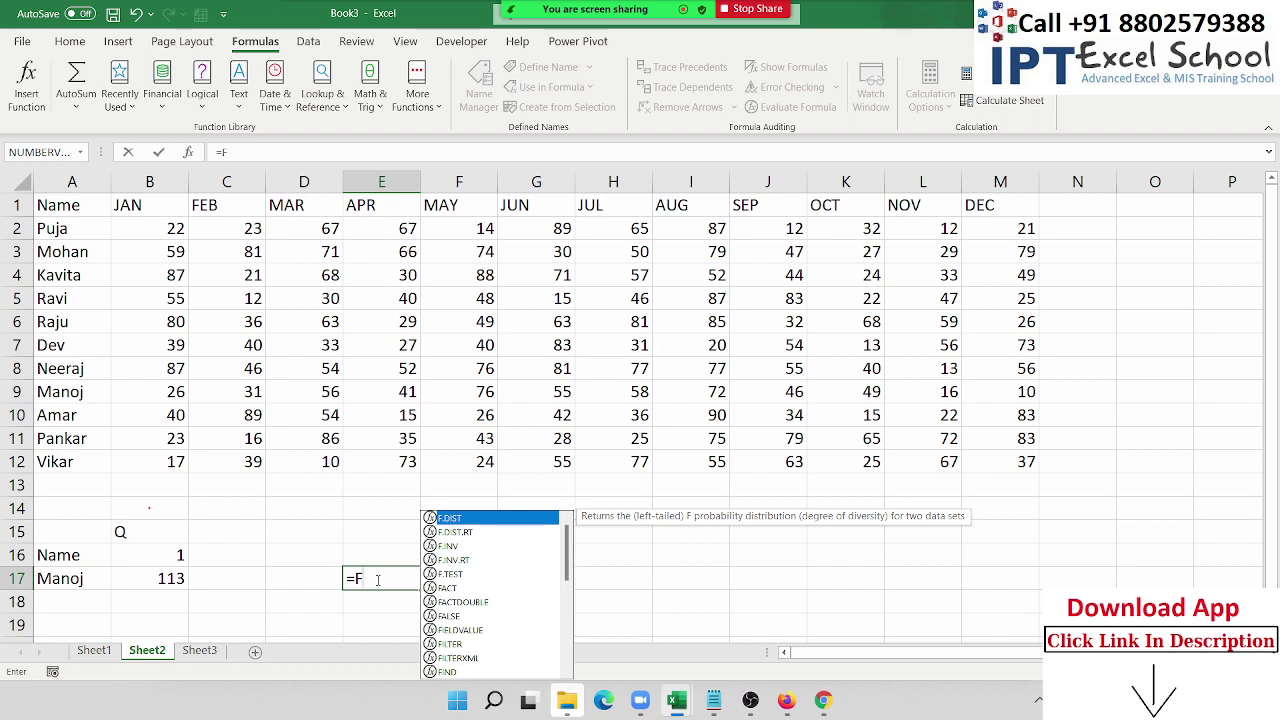
{"action": "type", "text": "IL"}
{"action": "key", "text": "BackSpace"}
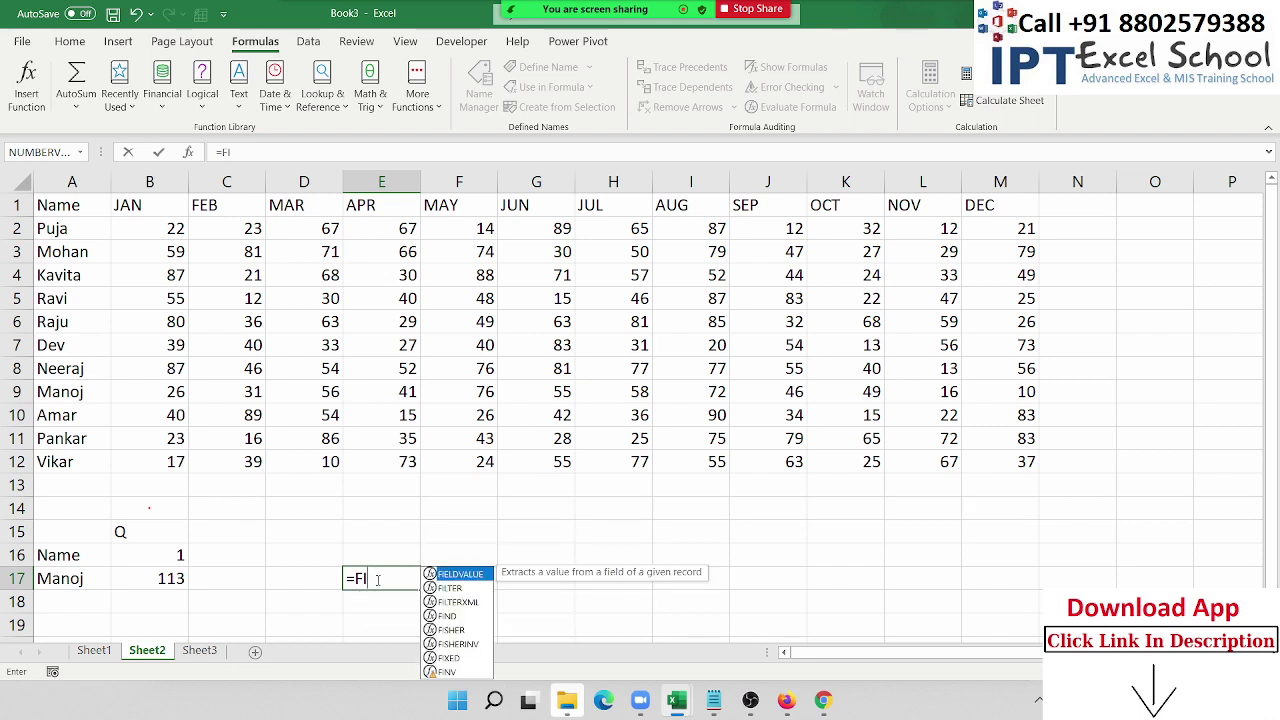
{"action": "key", "text": "BackSpace"}
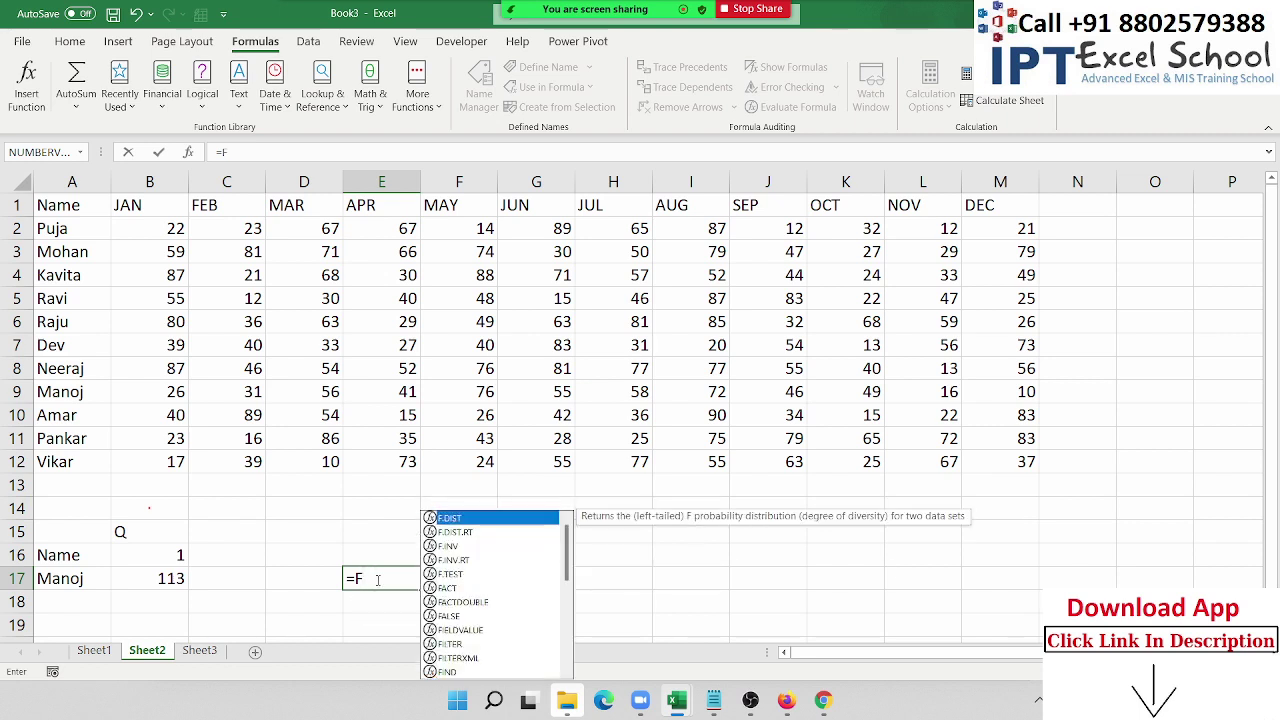
{"action": "type", "text": "E"}
{"action": "key", "text": "BackSpace"}
{"action": "key", "text": "BackSpace"}
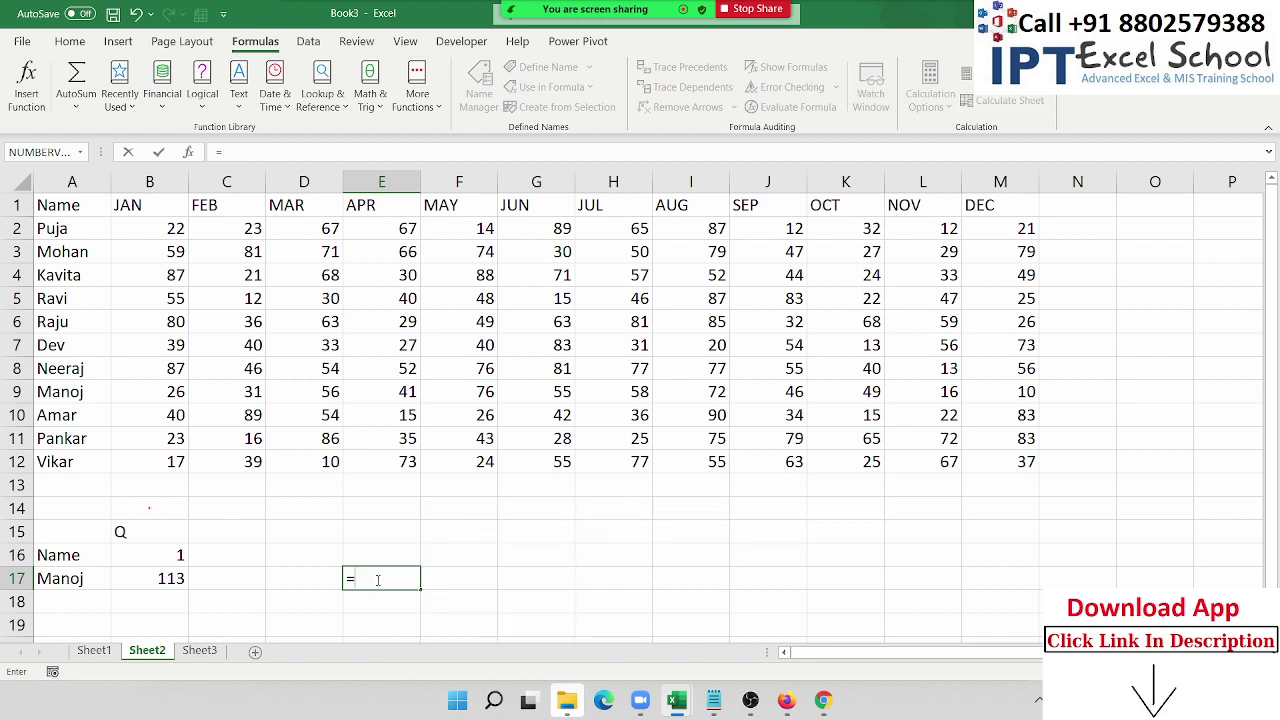
{"action": "key", "text": "Escape"}
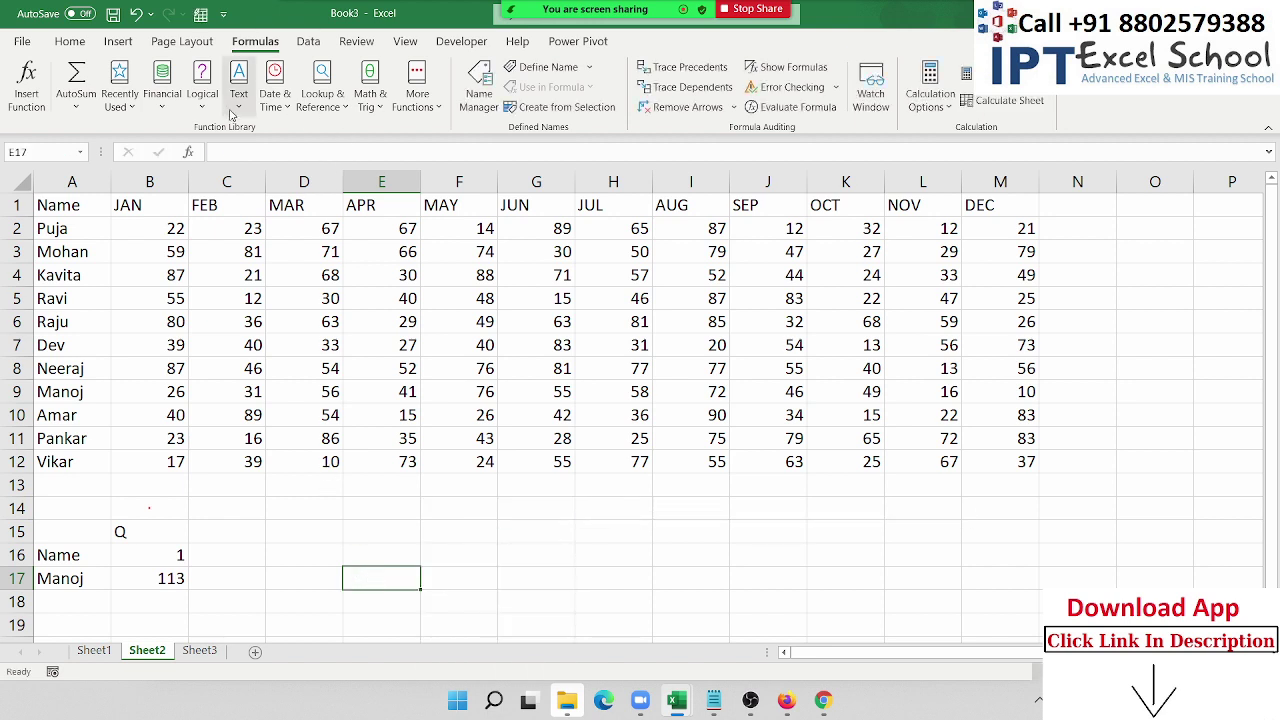
{"action": "left_click", "coordinate": [285, 100]}
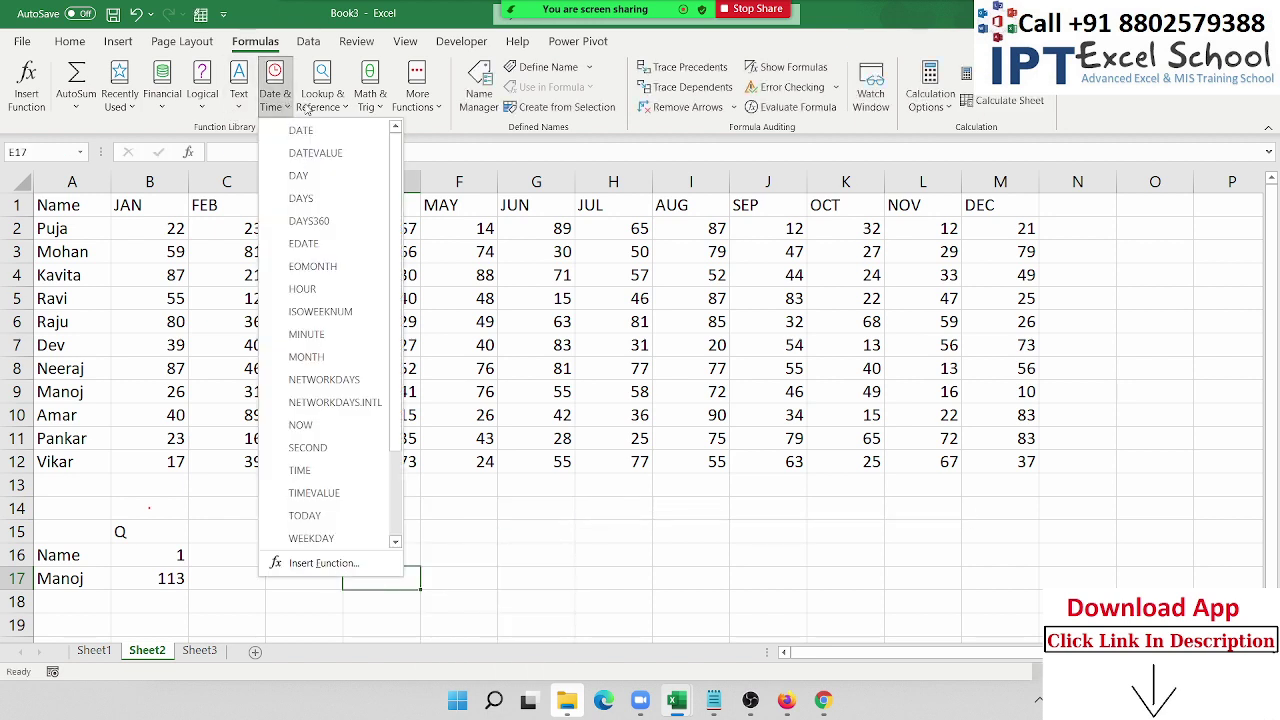
{"action": "left_click", "coordinate": [322, 100]}
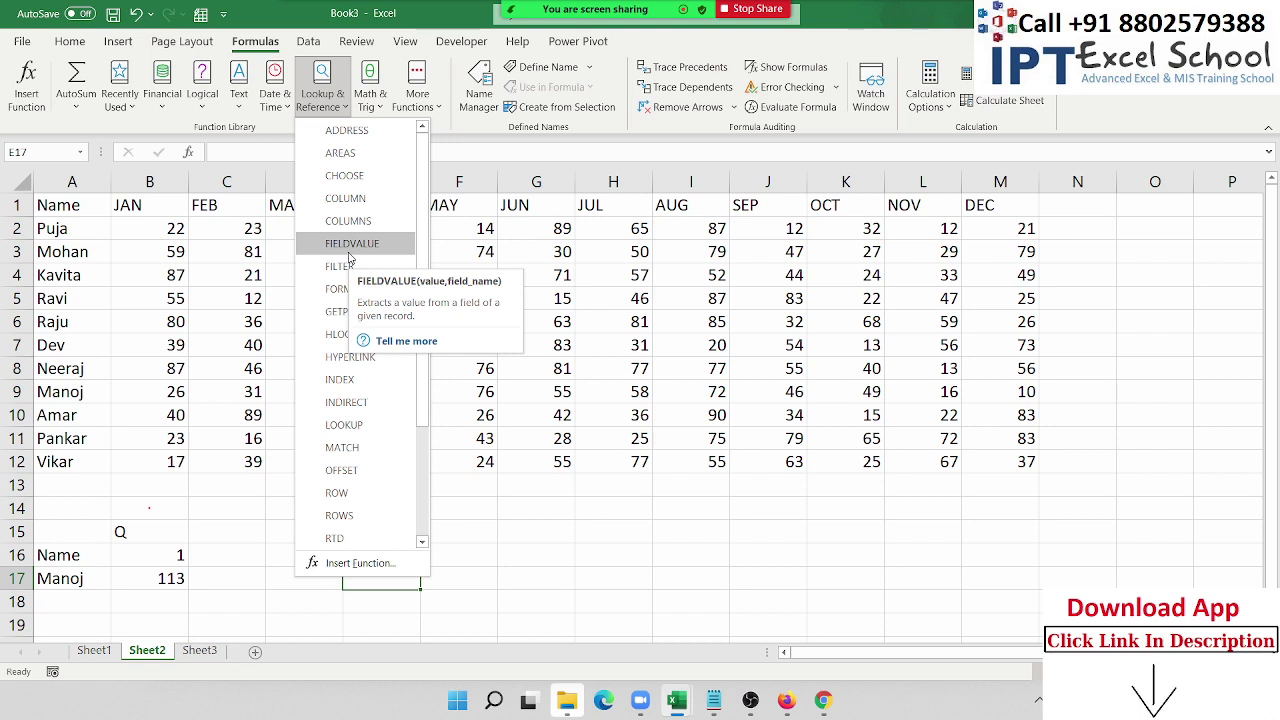
{"action": "left_click", "coordinate": [349, 250]}
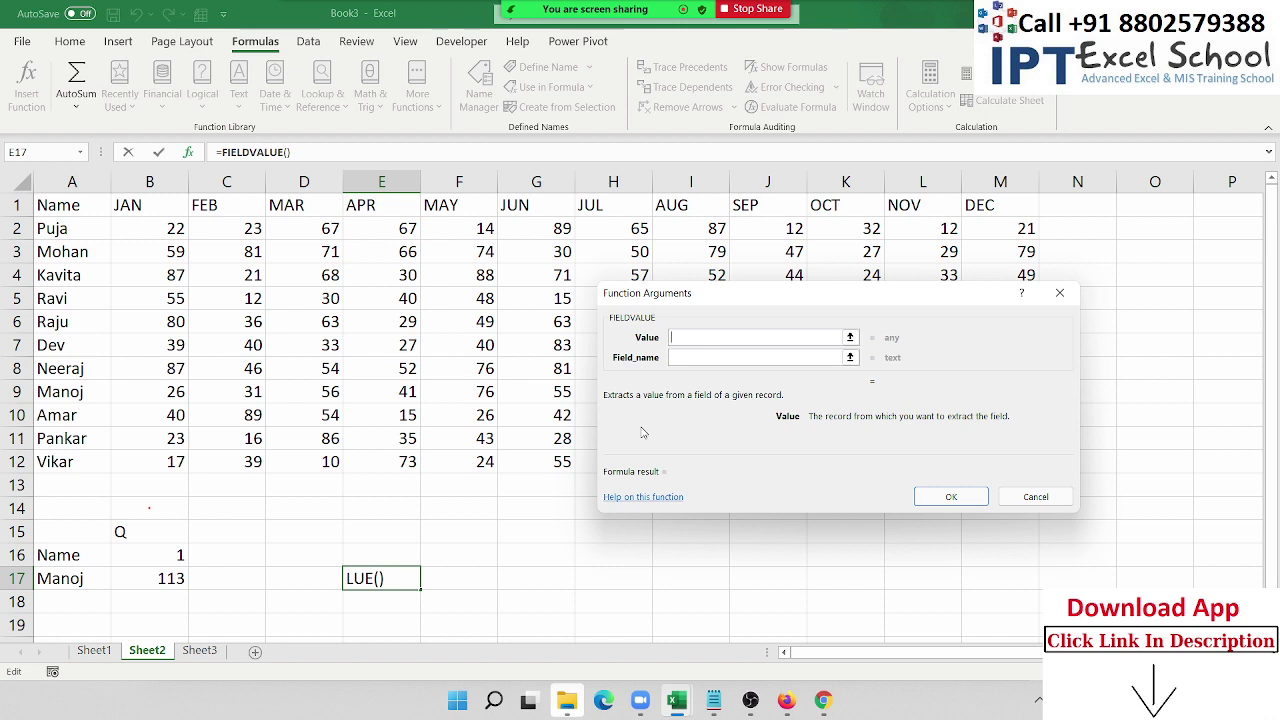
Step: Give FIELDVALUE Value 71 and Field_name D1, then open its Help article from E17
{"action": "type", "text": "7"}
{"action": "type", "text": "1"}
{"action": "left_click", "coordinate": [700, 358]}
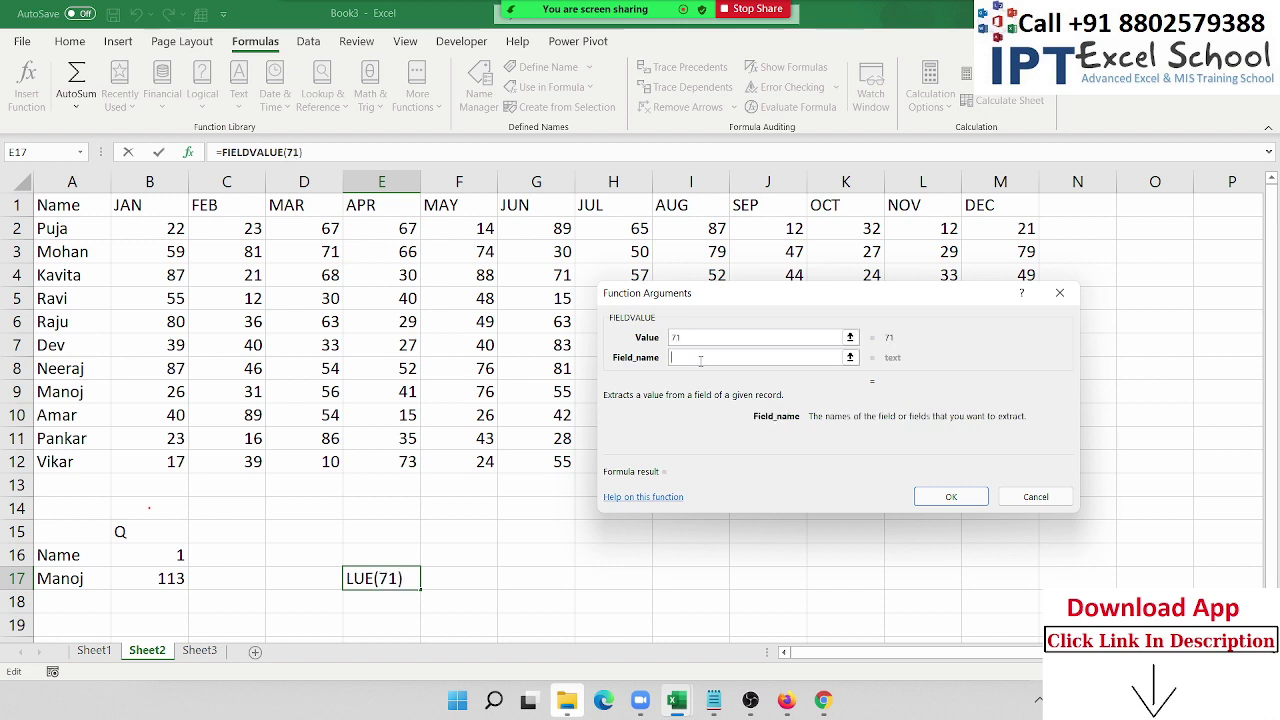
{"action": "left_click", "coordinate": [301, 205]}
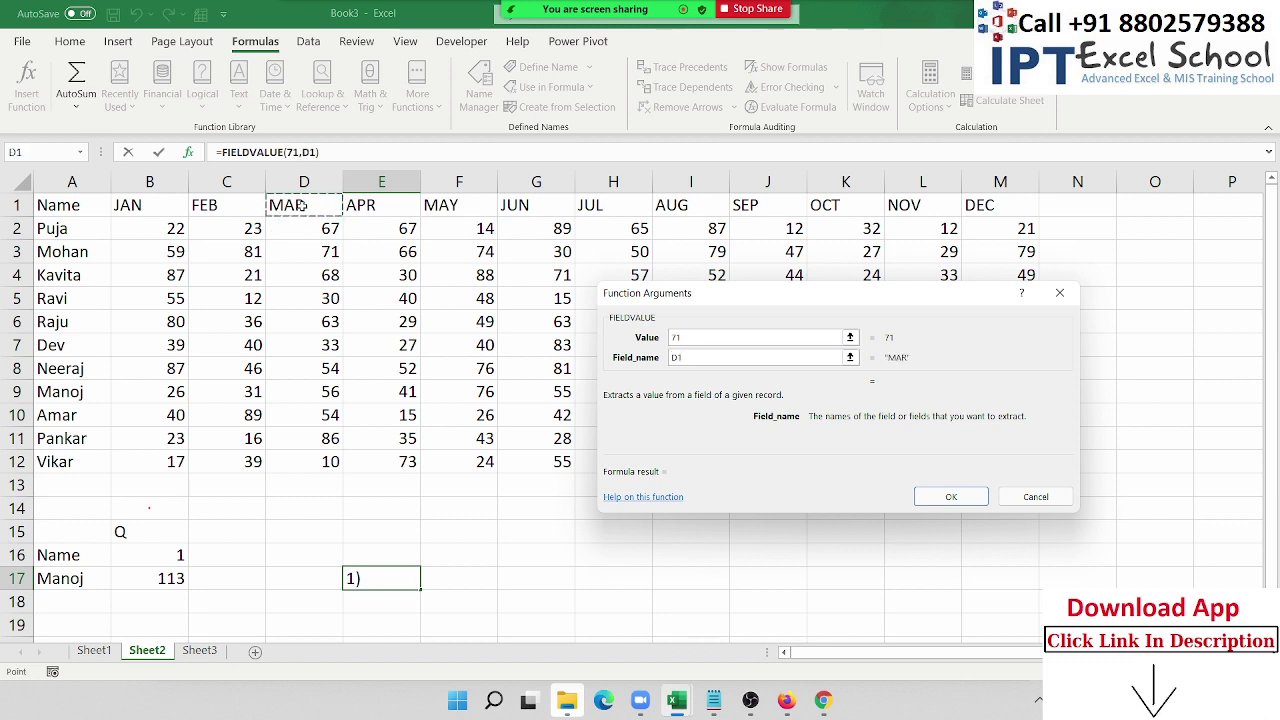
{"action": "key", "text": "Return"}
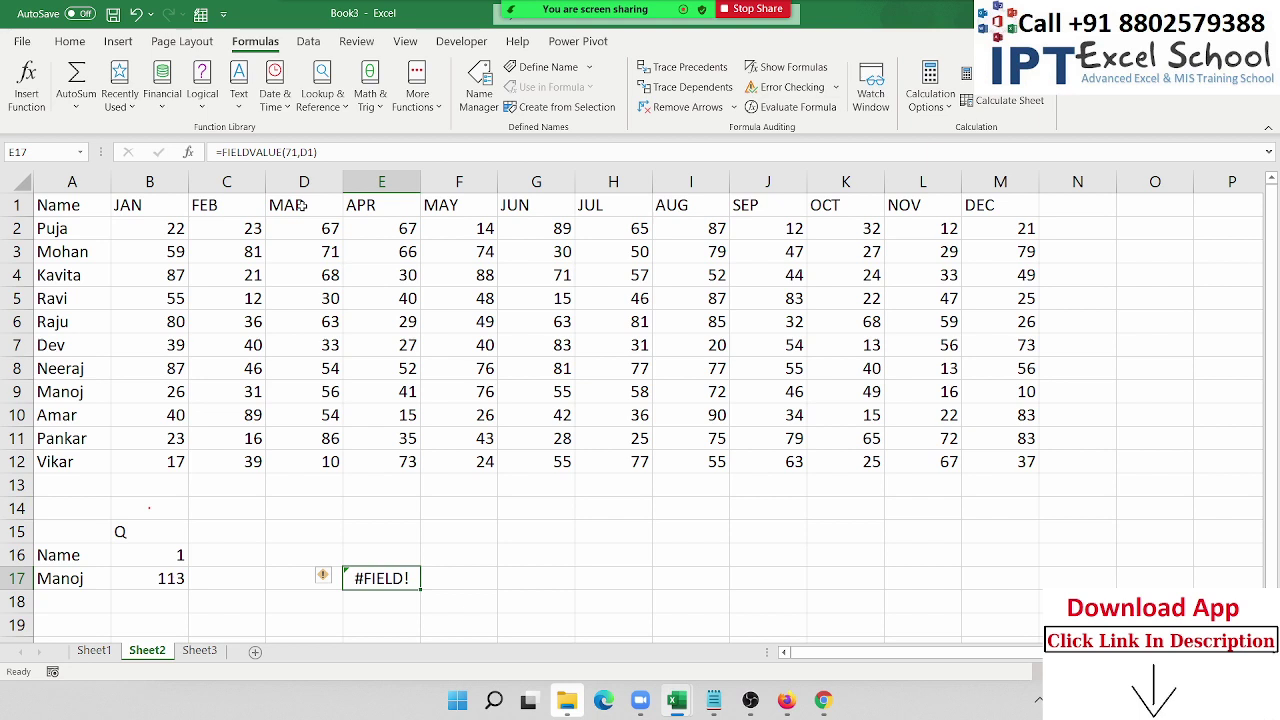
{"action": "double_click", "coordinate": [390, 572]}
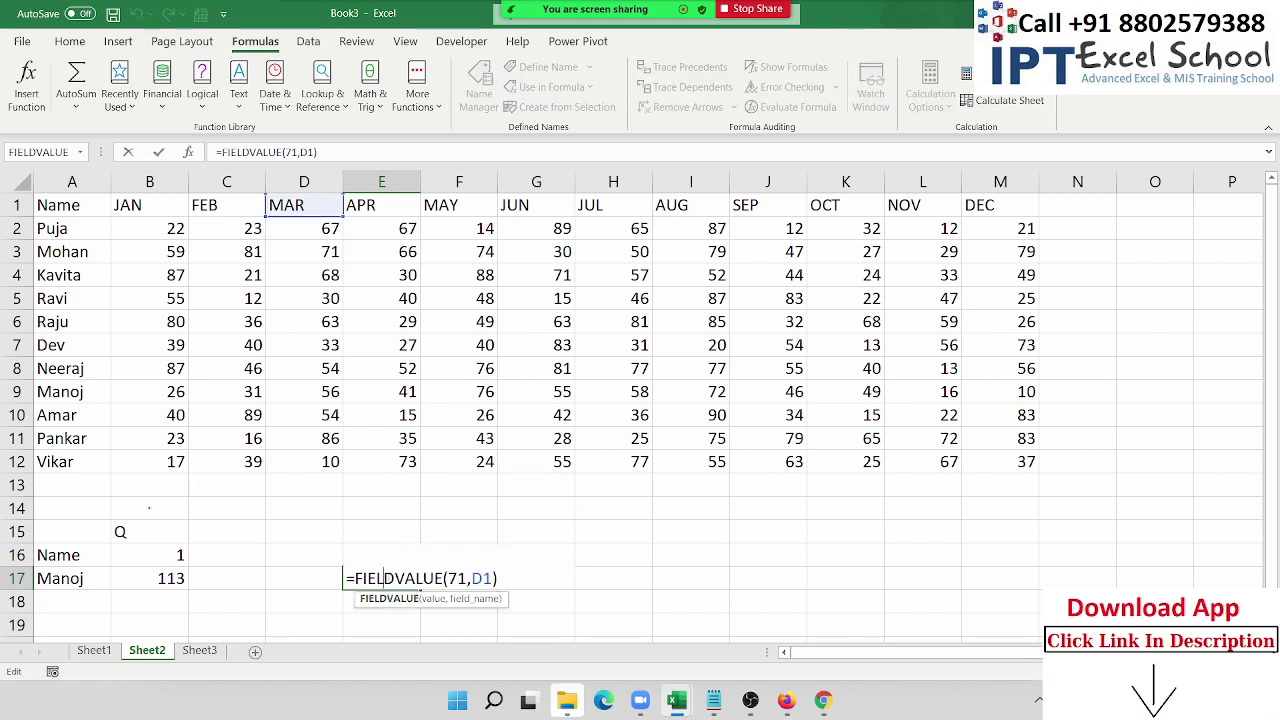
{"action": "left_click", "coordinate": [390, 600]}
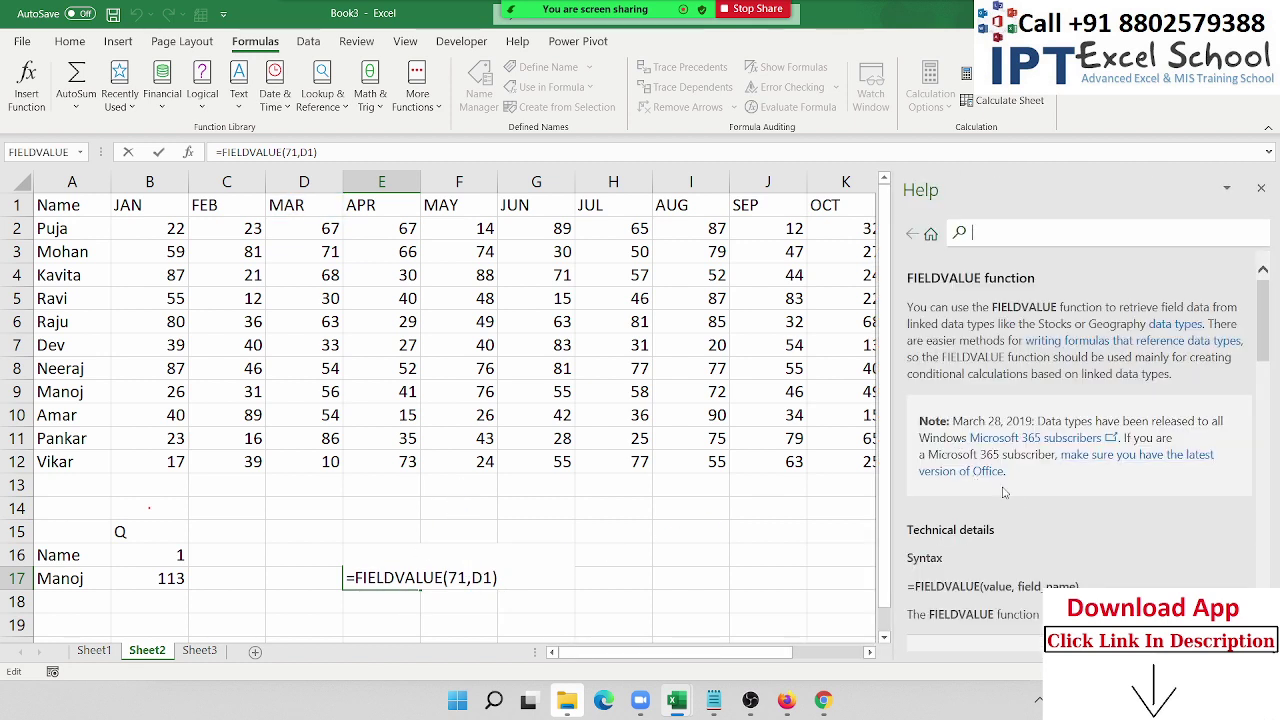
Step: Scroll through the FIELDVALUE help article to read it
{"action": "scroll", "coordinate": [1017, 500], "scroll_direction": "down", "scroll_amount": 4}
{"action": "scroll", "coordinate": [1017, 500], "scroll_direction": "down", "scroll_amount": 1}
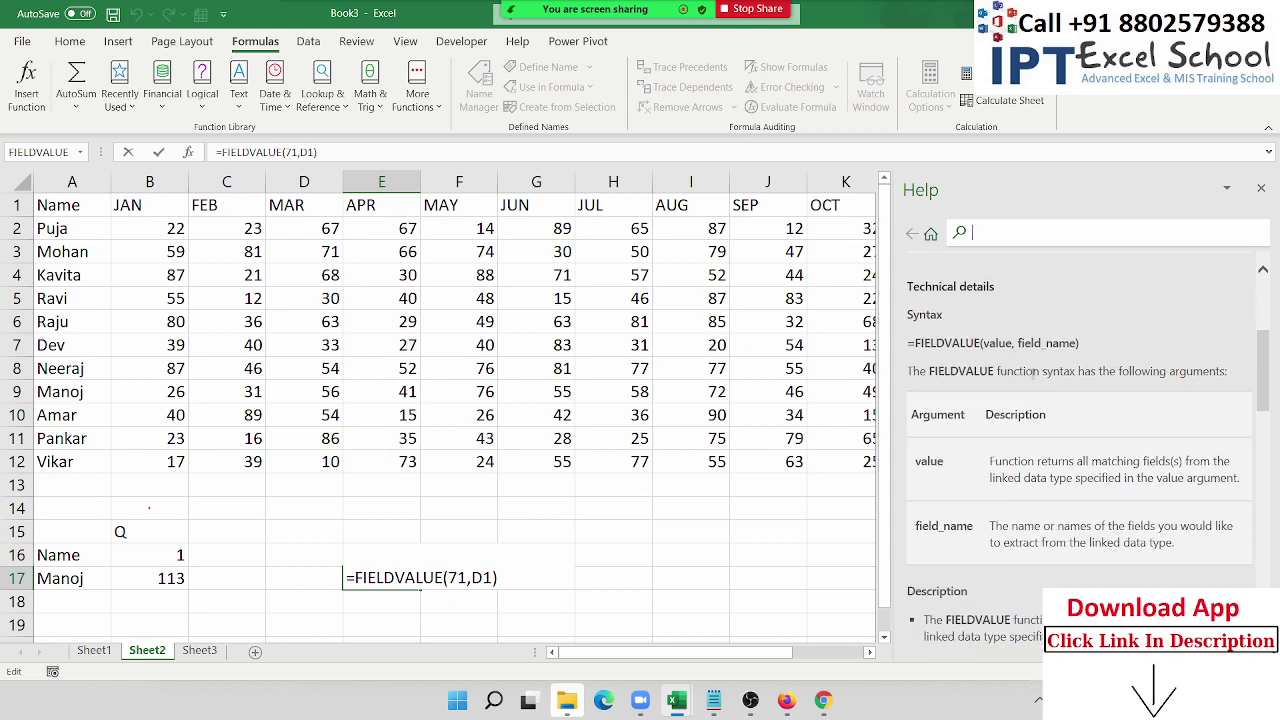
{"action": "scroll", "coordinate": [1020, 380], "scroll_direction": "down", "scroll_amount": 2}
{"action": "scroll", "coordinate": [1010, 410], "scroll_direction": "down", "scroll_amount": 1}
{"action": "scroll", "coordinate": [995, 450], "scroll_direction": "down", "scroll_amount": 2}
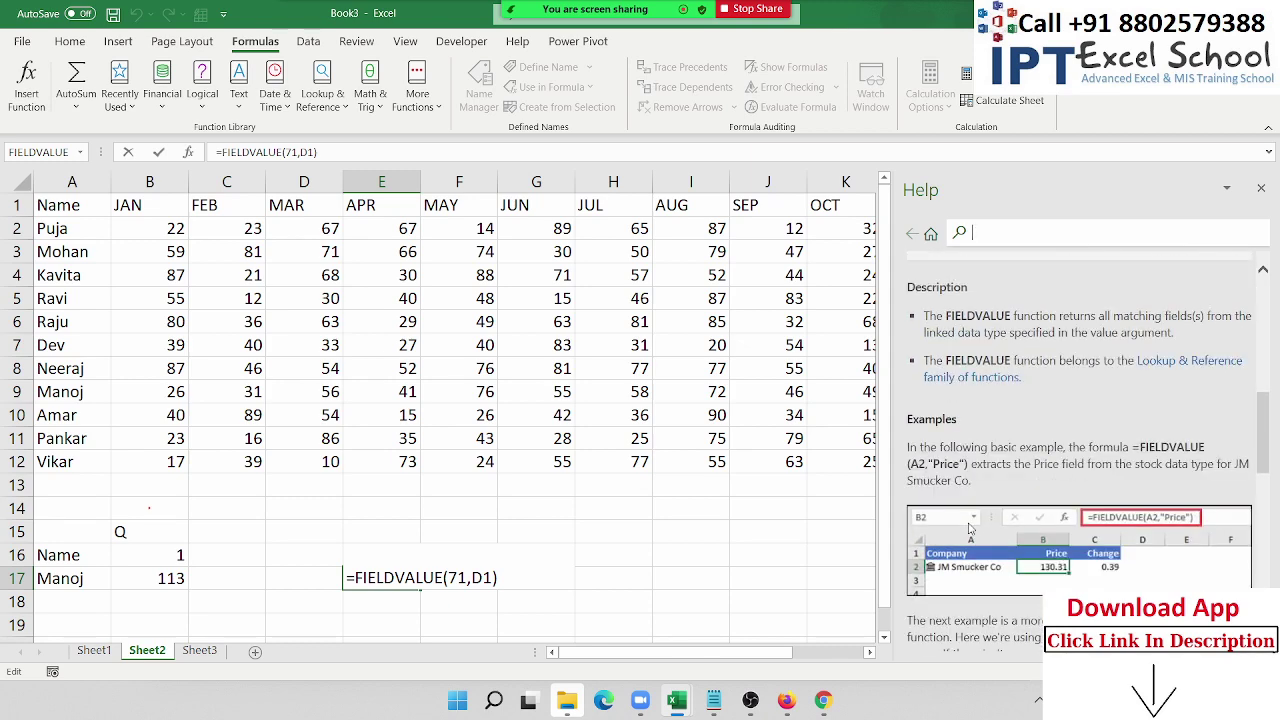
{"action": "scroll", "coordinate": [970, 528], "scroll_direction": "down", "scroll_amount": 1}
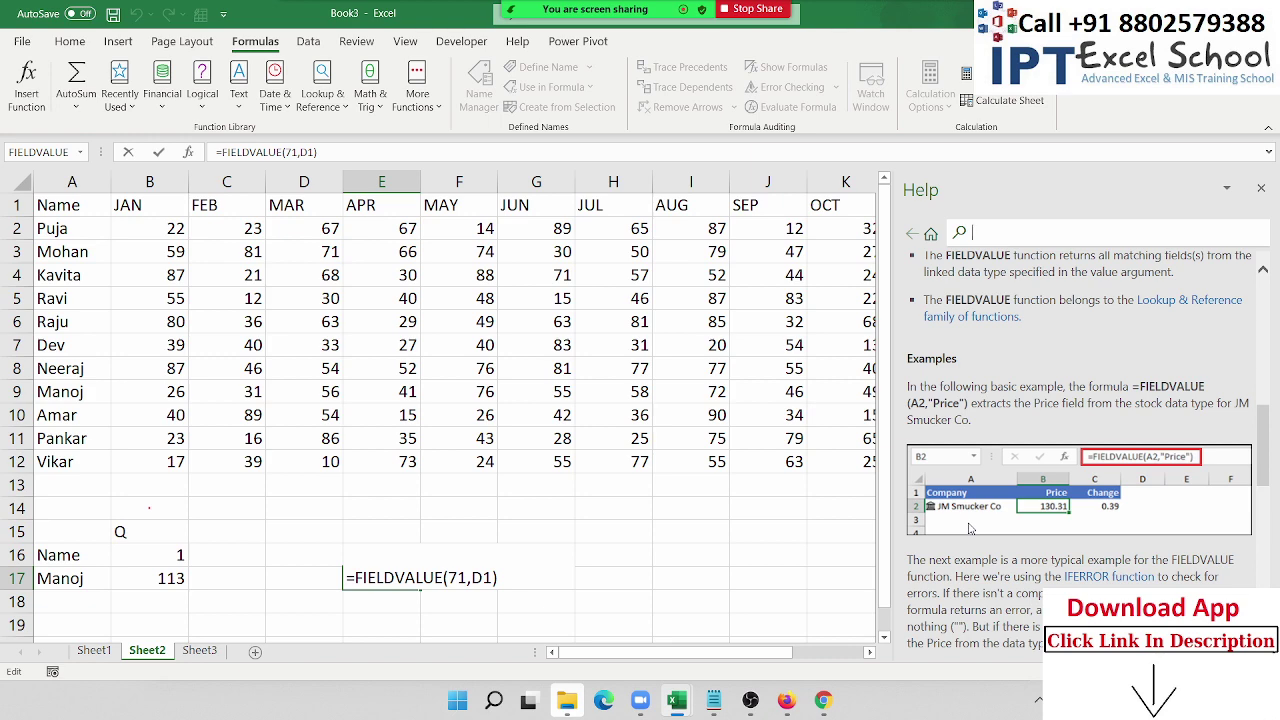
{"action": "scroll", "coordinate": [969, 528], "scroll_direction": "down", "scroll_amount": 5}
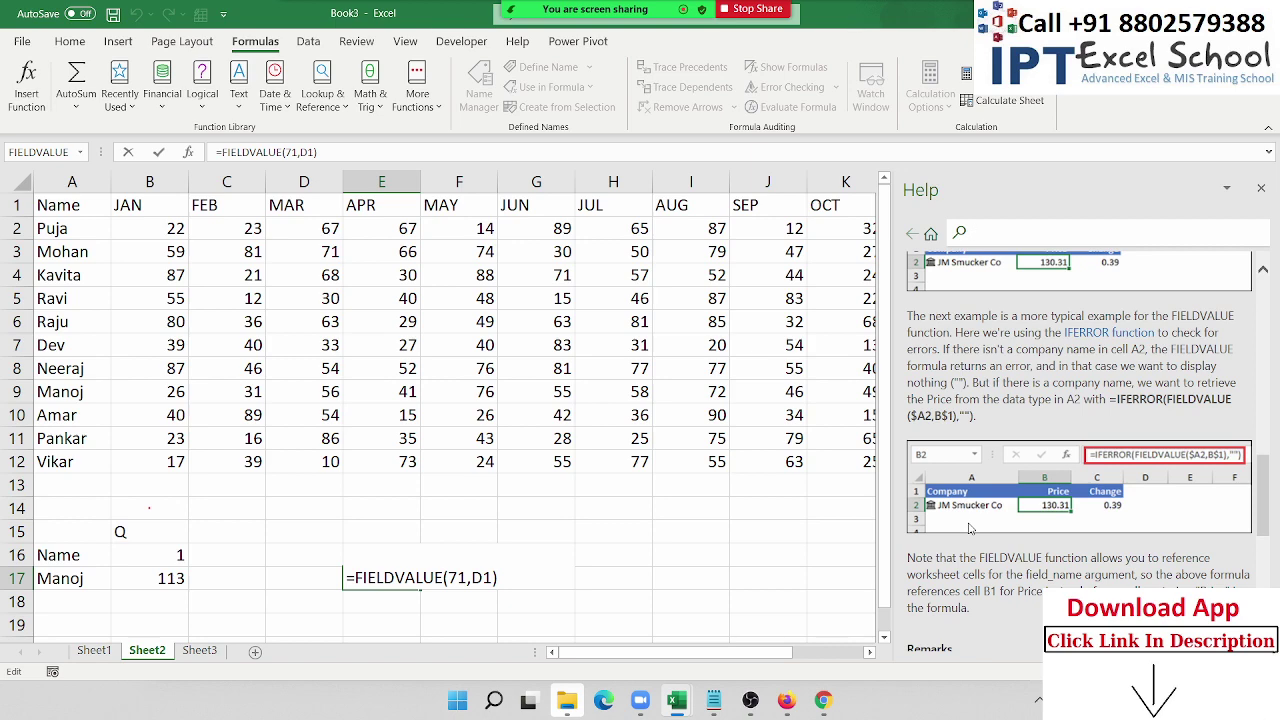
{"action": "scroll", "coordinate": [969, 528], "scroll_direction": "down", "scroll_amount": 3}
{"action": "scroll", "coordinate": [970, 525], "scroll_direction": "down", "scroll_amount": 3}
{"action": "scroll", "coordinate": [971, 523], "scroll_direction": "down", "scroll_amount": 3}
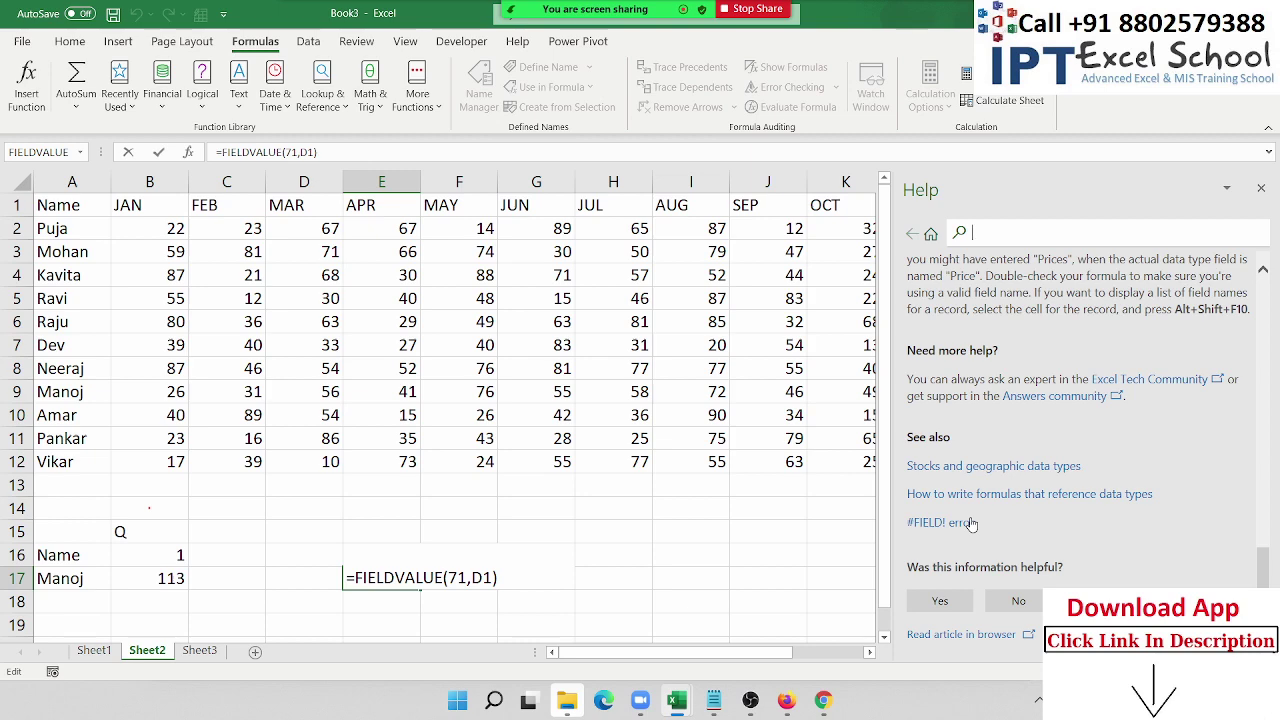
{"action": "scroll", "coordinate": [966, 530], "scroll_direction": "up", "scroll_amount": 3}
{"action": "scroll", "coordinate": [959, 539], "scroll_direction": "up", "scroll_amount": 3}
{"action": "scroll", "coordinate": [953, 547], "scroll_direction": "up", "scroll_amount": 3}
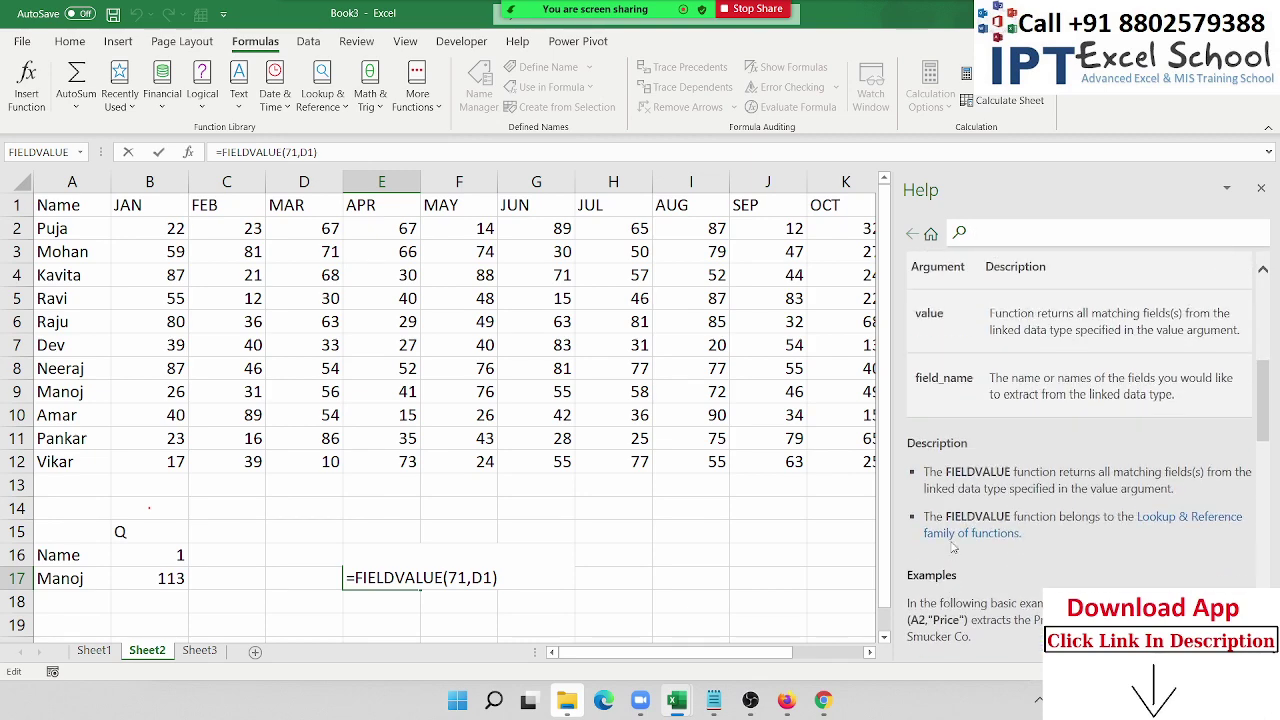
{"action": "scroll", "coordinate": [953, 547], "scroll_direction": "up", "scroll_amount": 1}
{"action": "scroll", "coordinate": [953, 547], "scroll_direction": "up", "scroll_amount": 2}
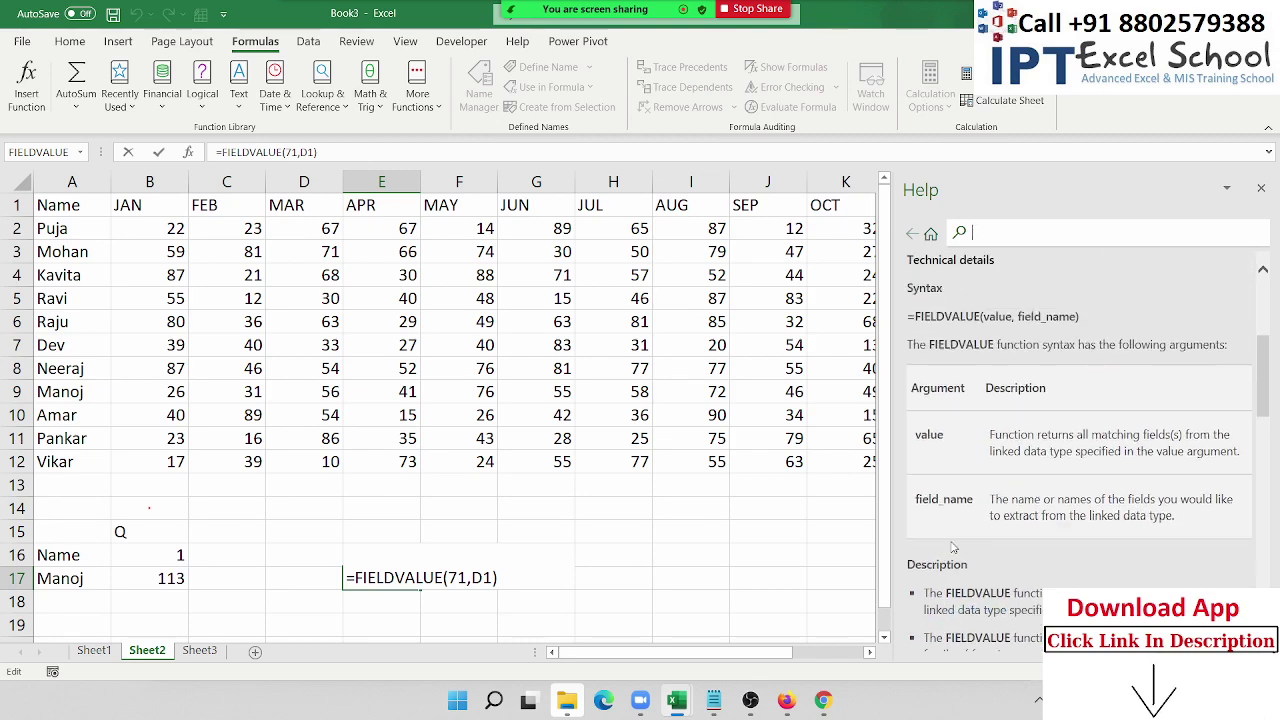
{"action": "scroll", "coordinate": [953, 547], "scroll_direction": "down", "scroll_amount": 3}
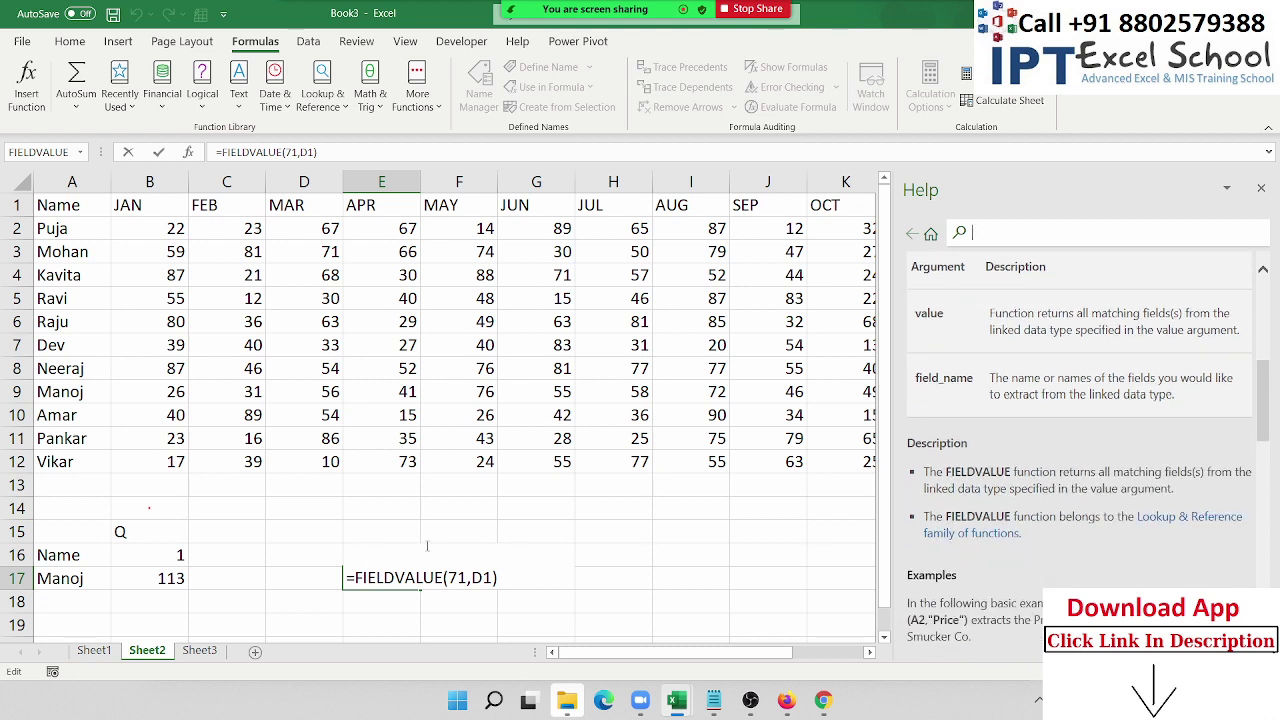
Step: Remove the FIELDVALUE formula from cell E17
{"action": "left_click", "coordinate": [447, 578]}
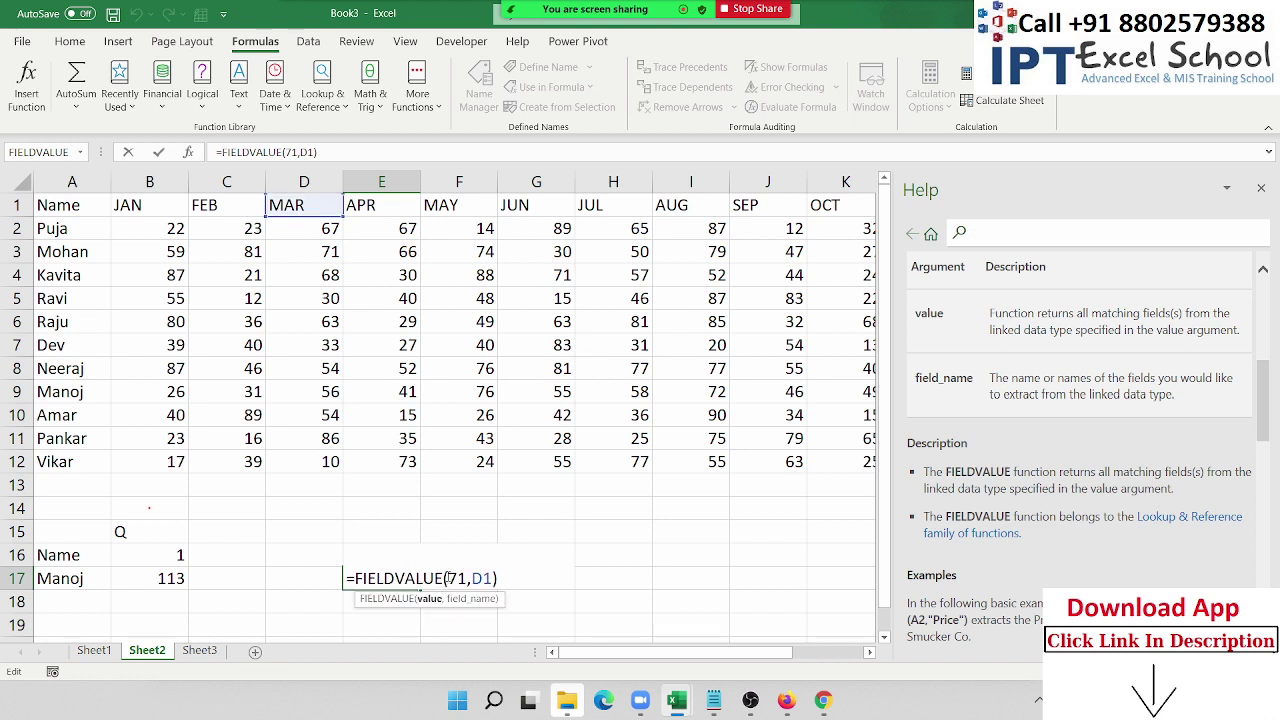
{"action": "key", "text": "Return"}
{"action": "key", "text": "ctrl+z"}
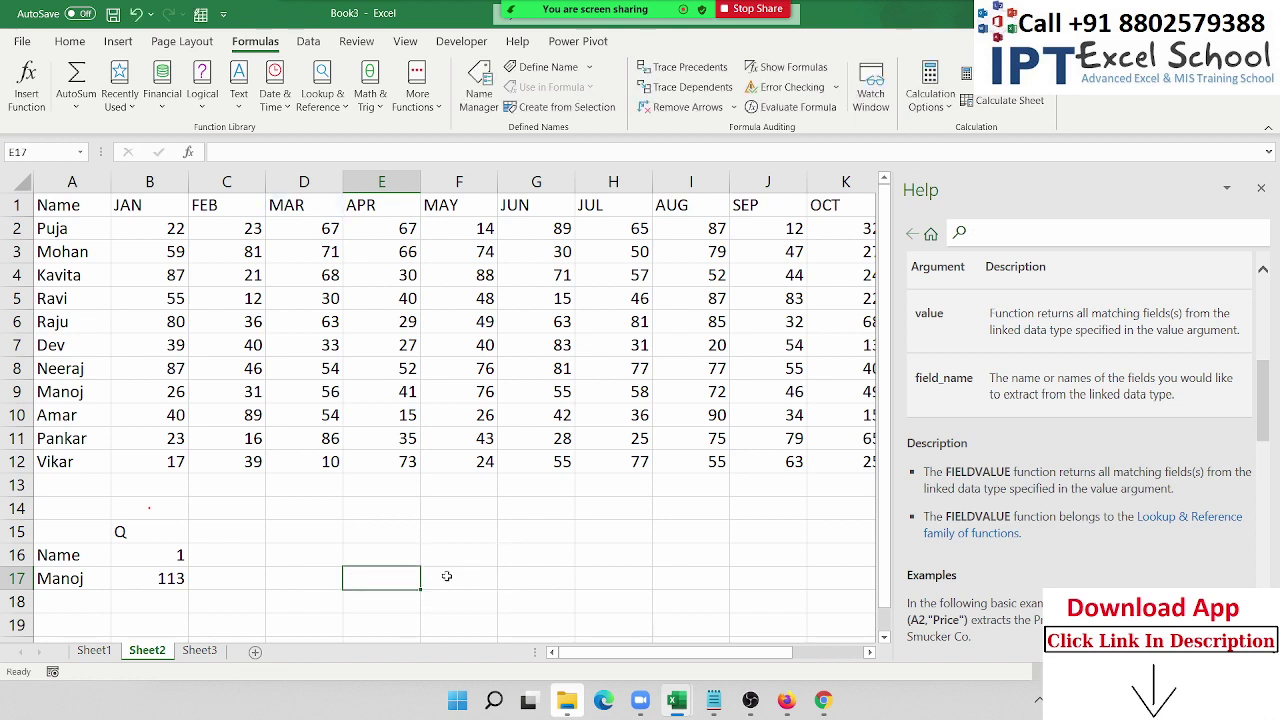
Step: Close Help and enter =FORMULATEXT(B17) in E17 to show B17's formula as text
{"action": "left_click", "coordinate": [1261, 188]}
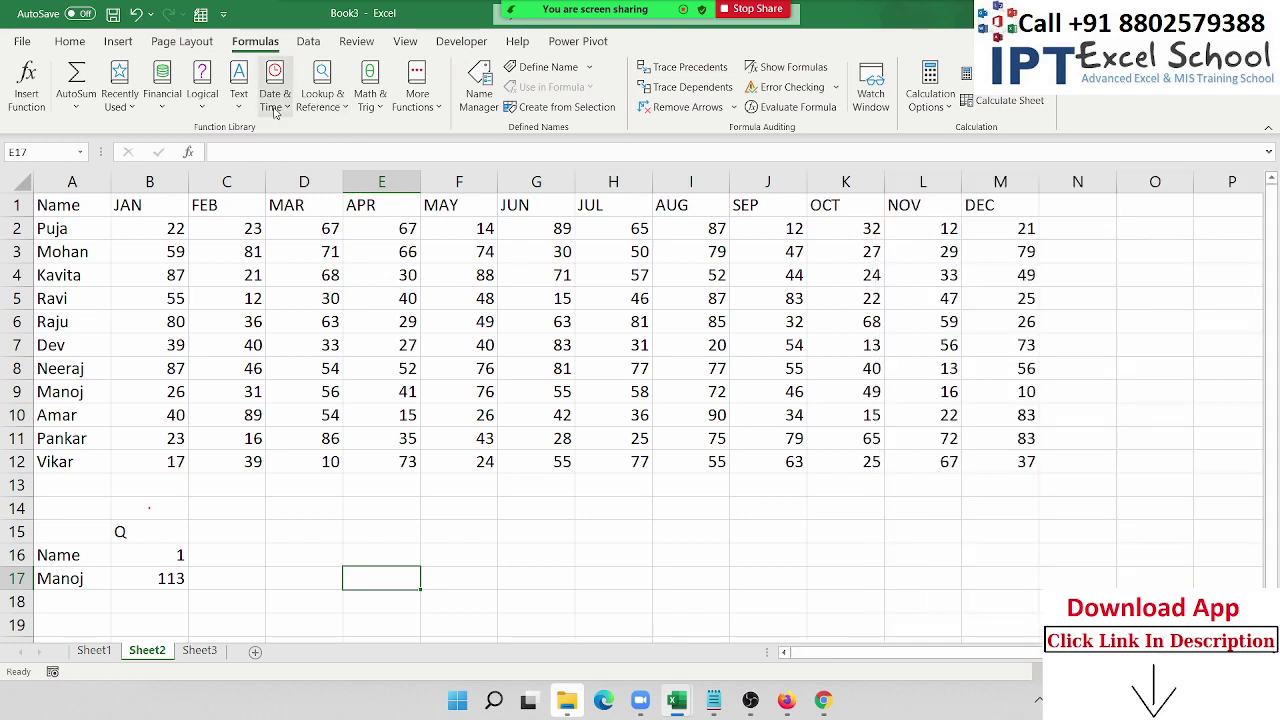
{"action": "left_click", "coordinate": [356, 110]}
{"action": "left_click", "coordinate": [320, 107]}
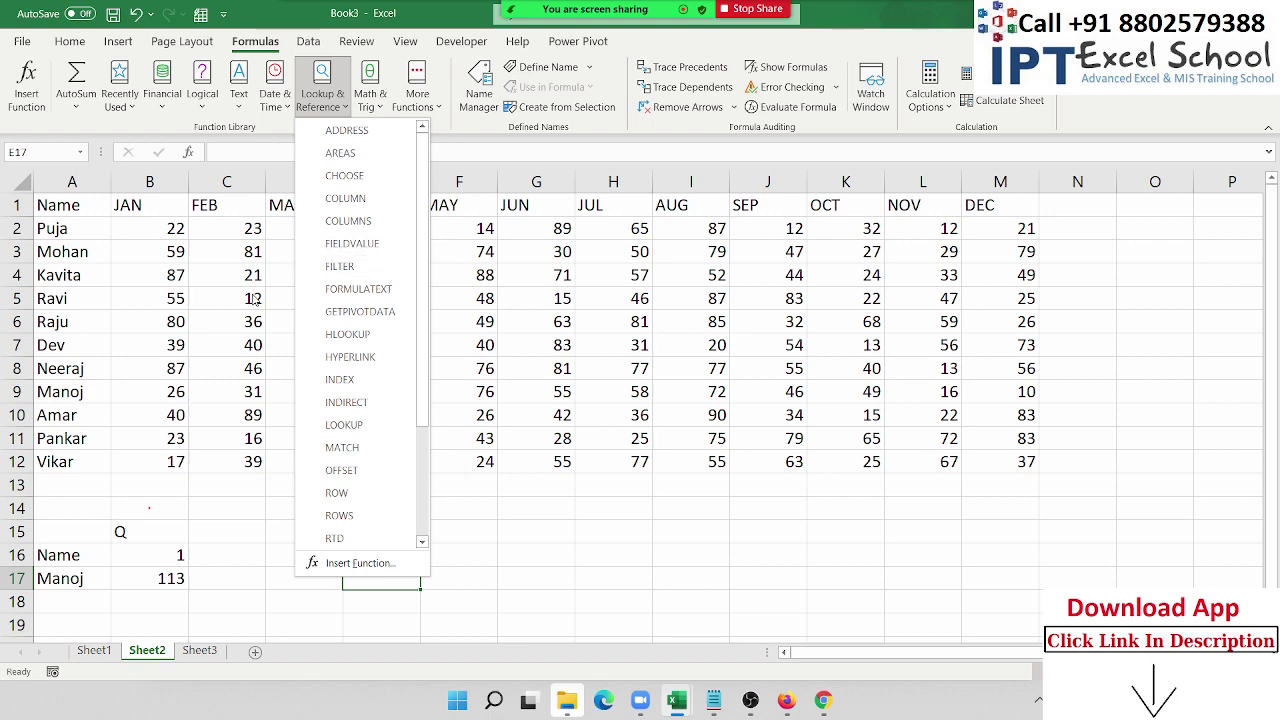
{"action": "left_click", "coordinate": [340, 290]}
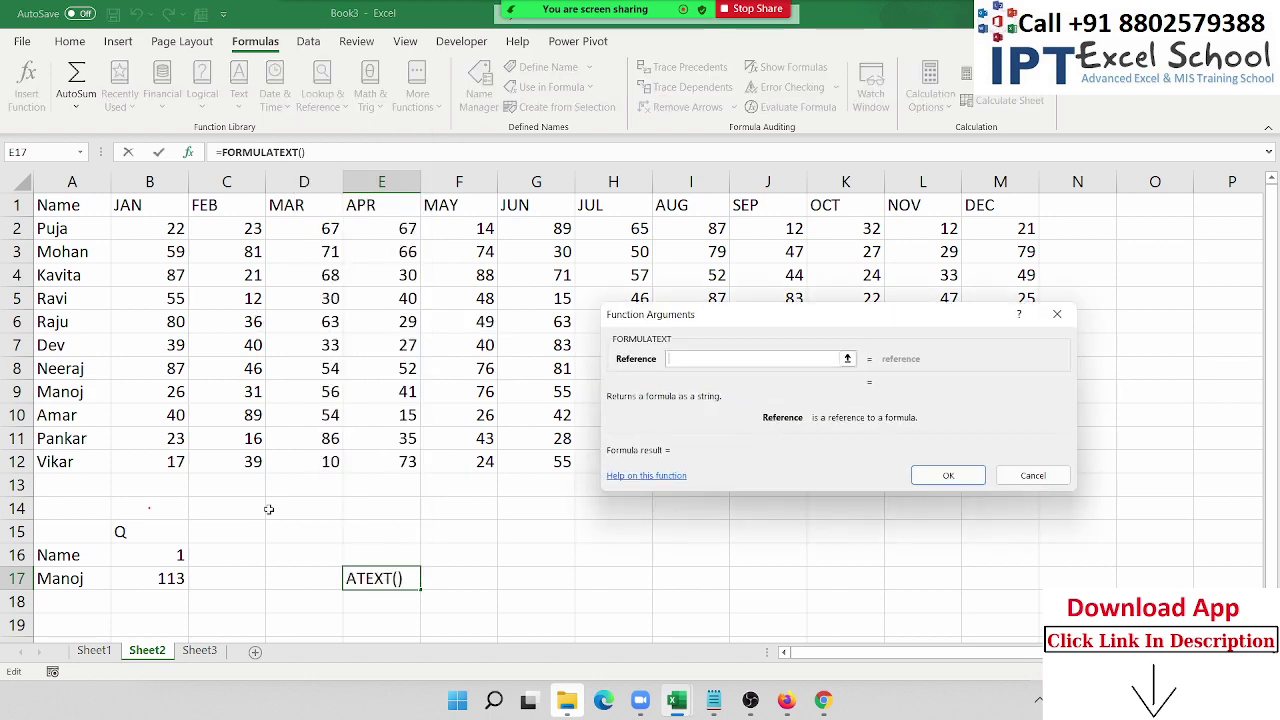
{"action": "left_click", "coordinate": [171, 580]}
{"action": "key", "text": "Return"}
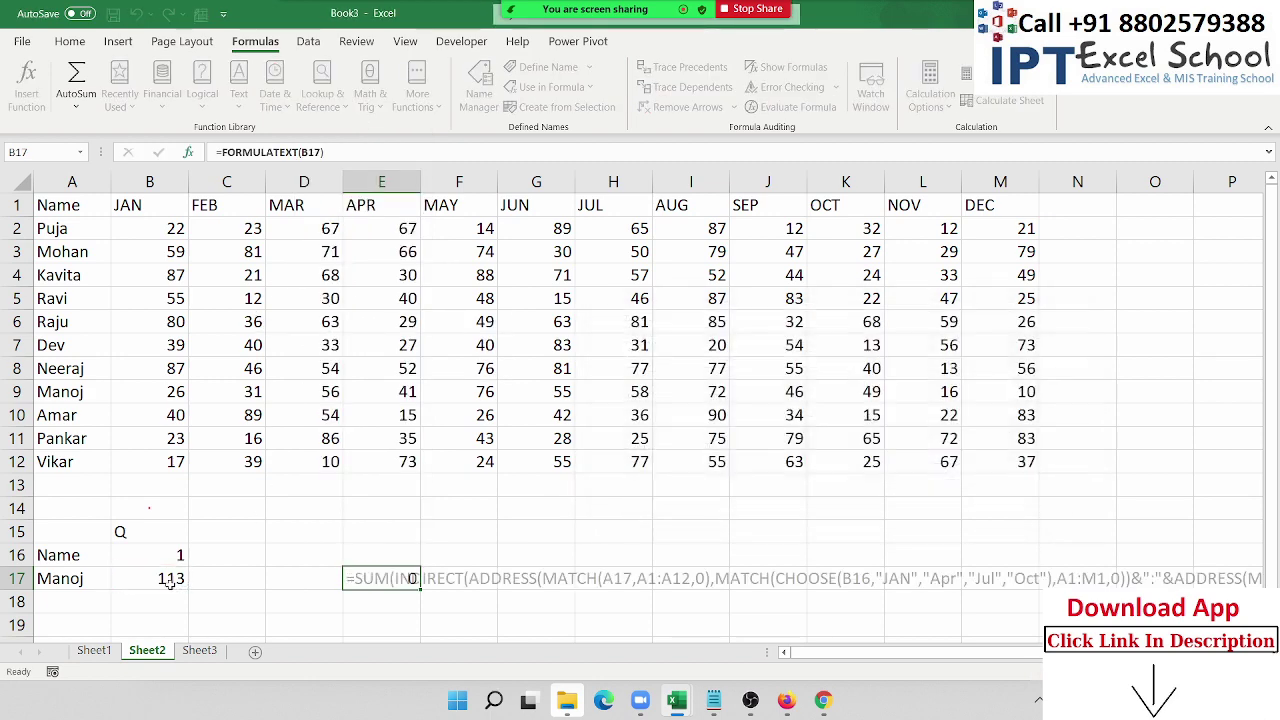
{"action": "scroll", "coordinate": [250, 516], "scroll_direction": "down", "scroll_amount": 2}
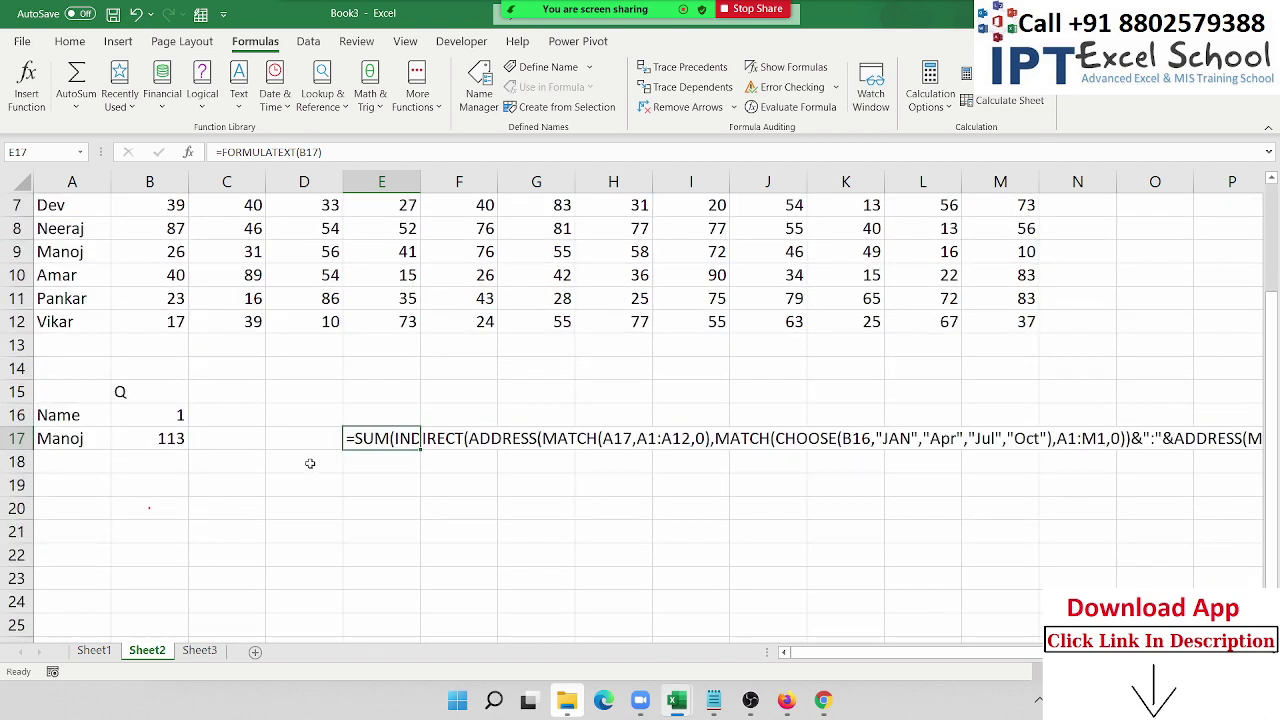
{"action": "left_click", "coordinate": [217, 463]}
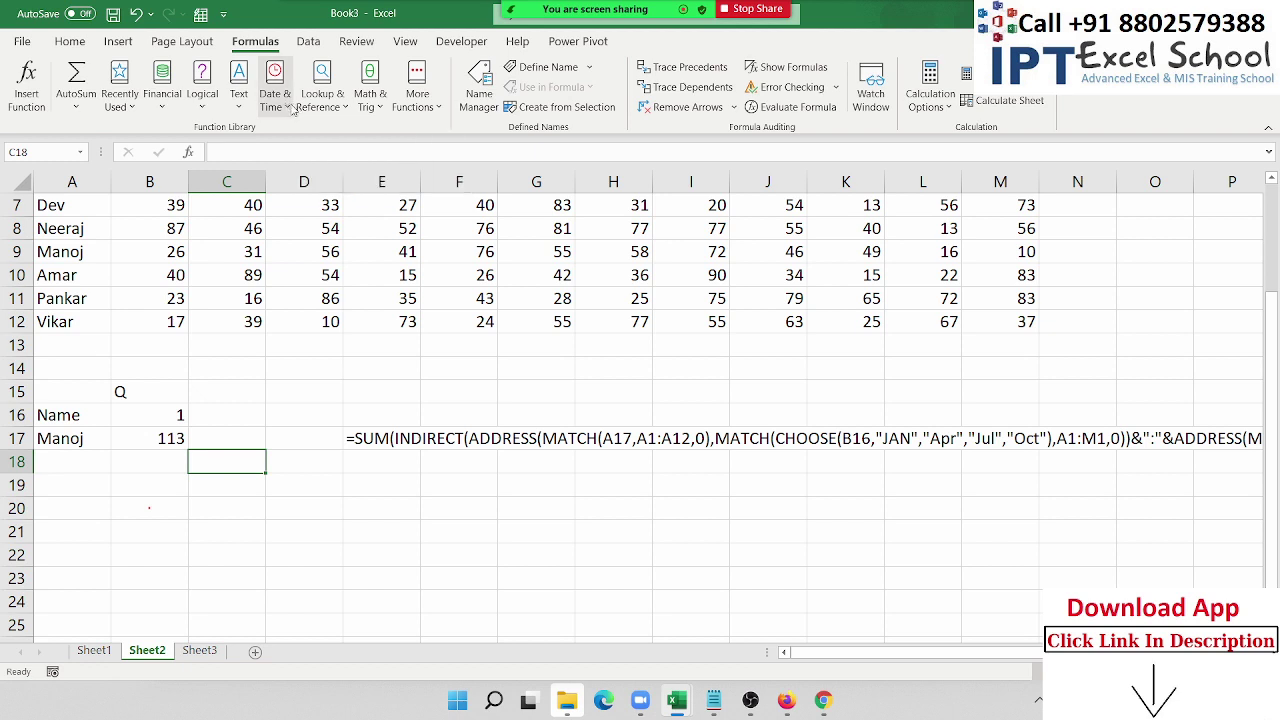
Step: View the GETPIVOTDATA help article from the Lookup & Reference list, then close Help
{"action": "left_click", "coordinate": [313, 103]}
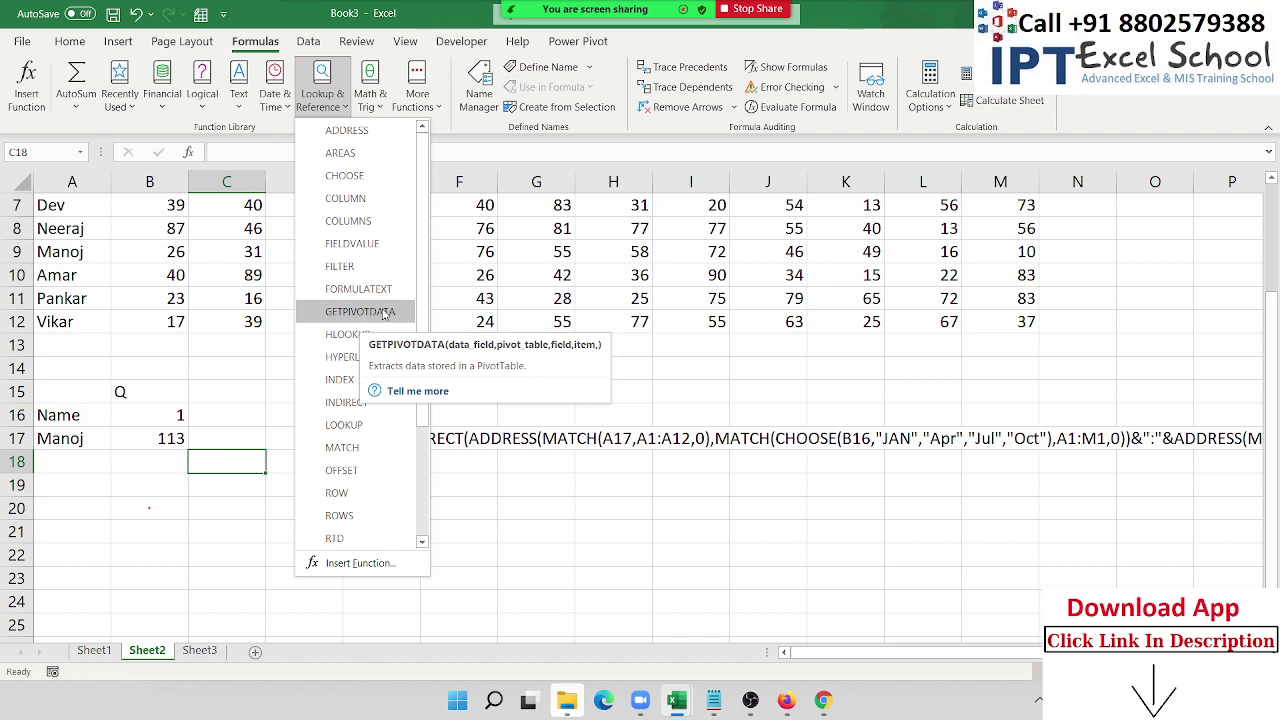
{"action": "left_click", "coordinate": [396, 391]}
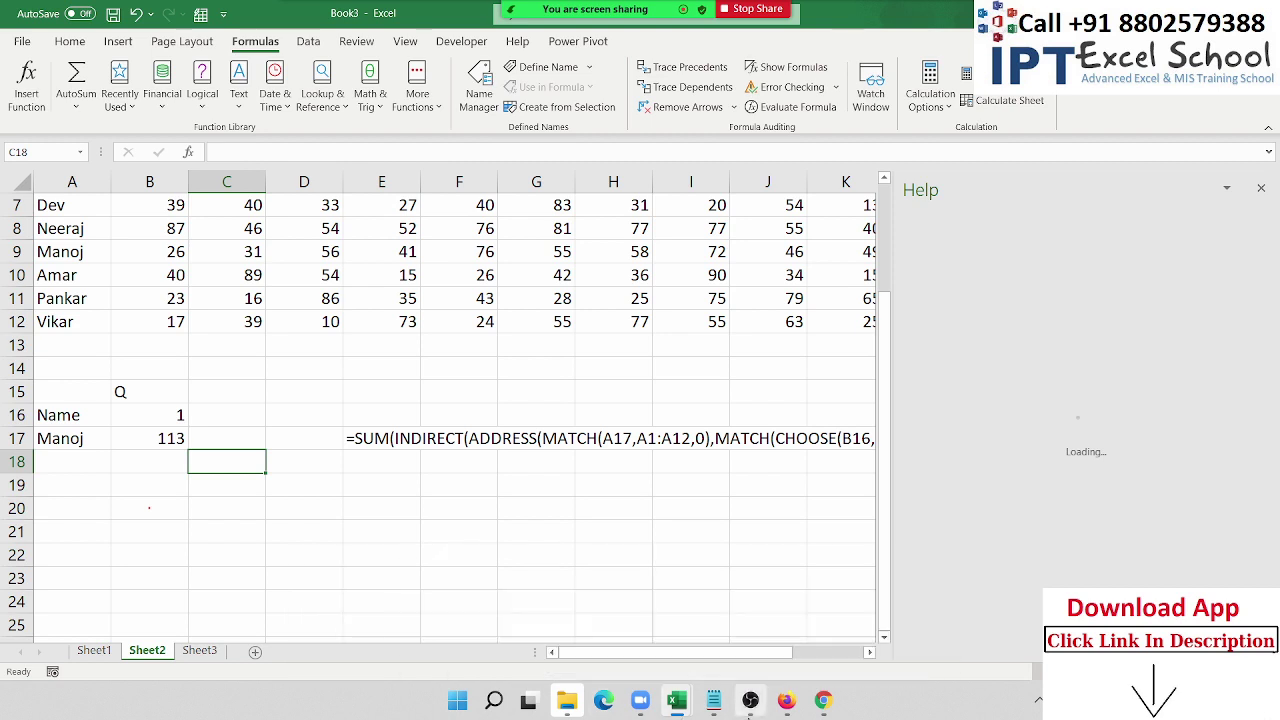
{"action": "mouse_move", "coordinate": [674, 703]}
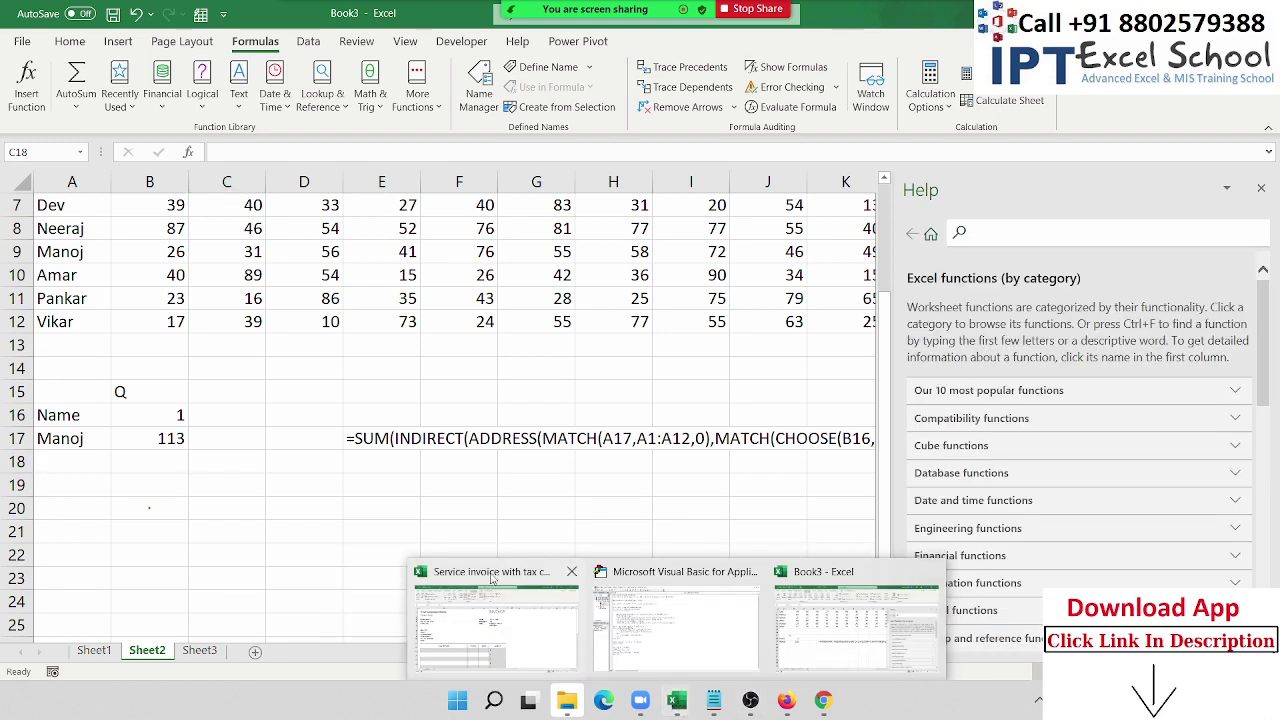
{"action": "left_click", "coordinate": [1260, 190]}
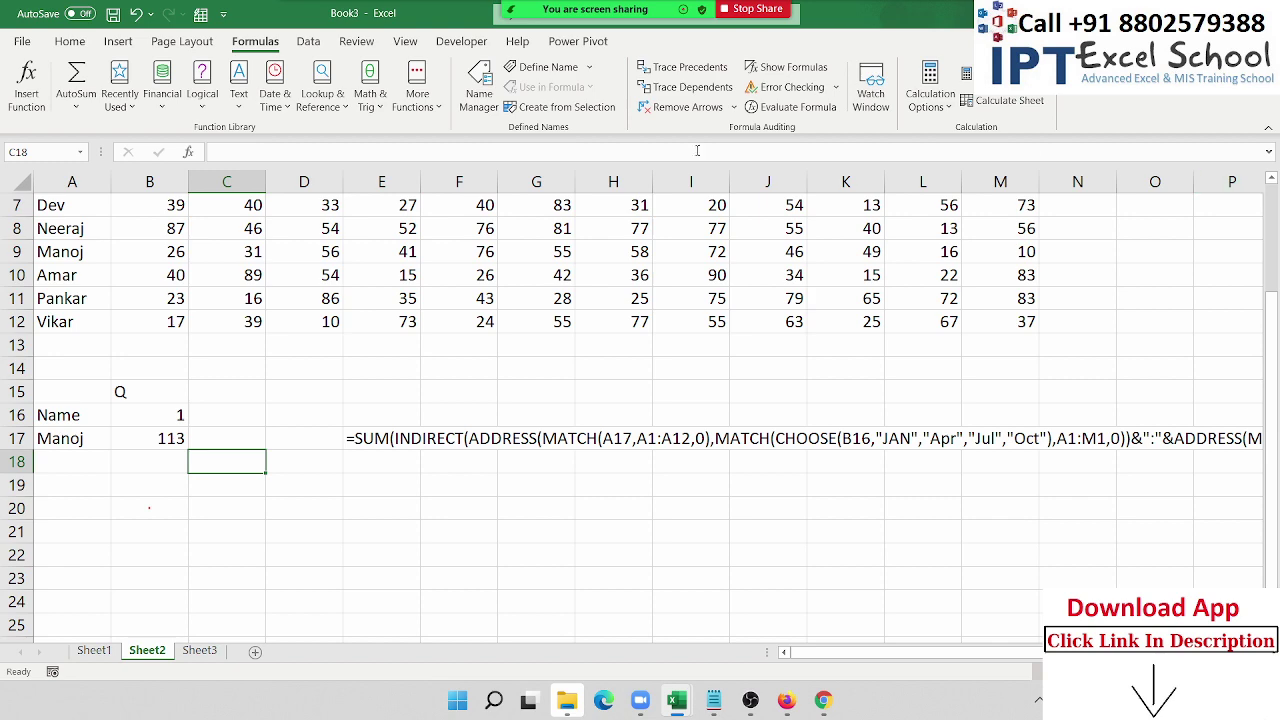
Step: Reopen the Data1 workbook from the Recent files list
{"action": "left_click", "coordinate": [22, 41]}
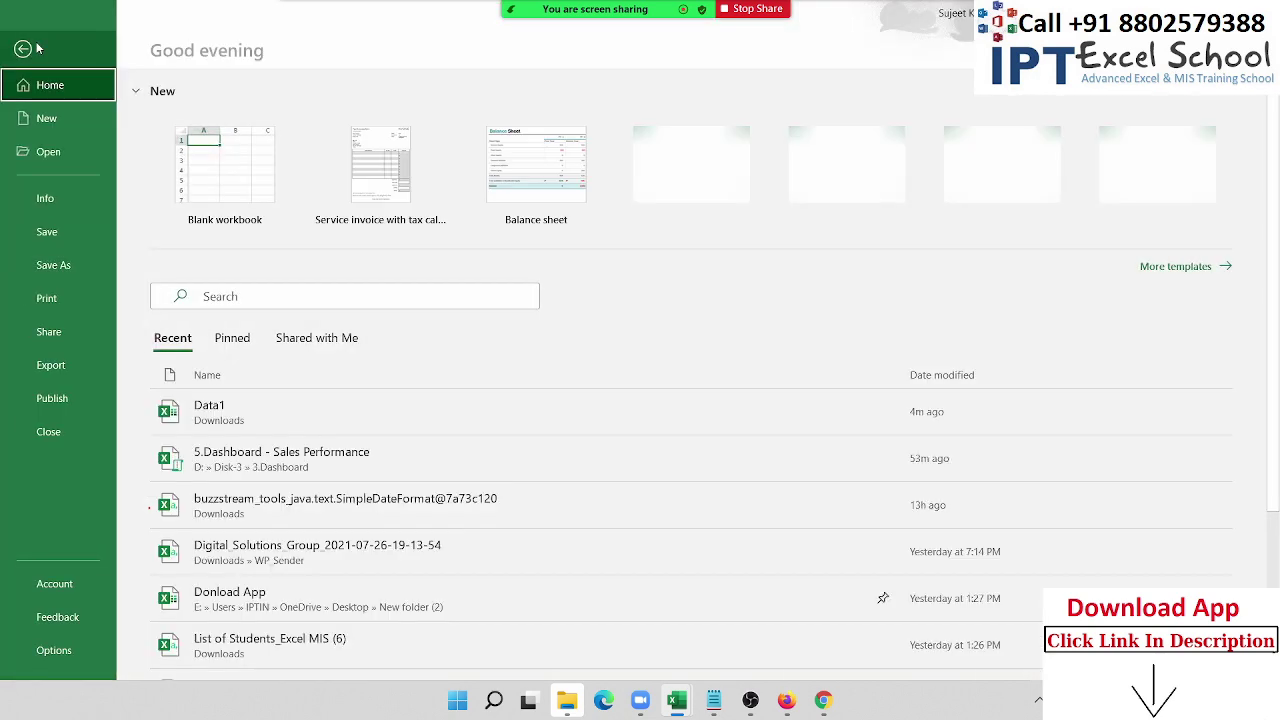
{"action": "left_click", "coordinate": [76, 160]}
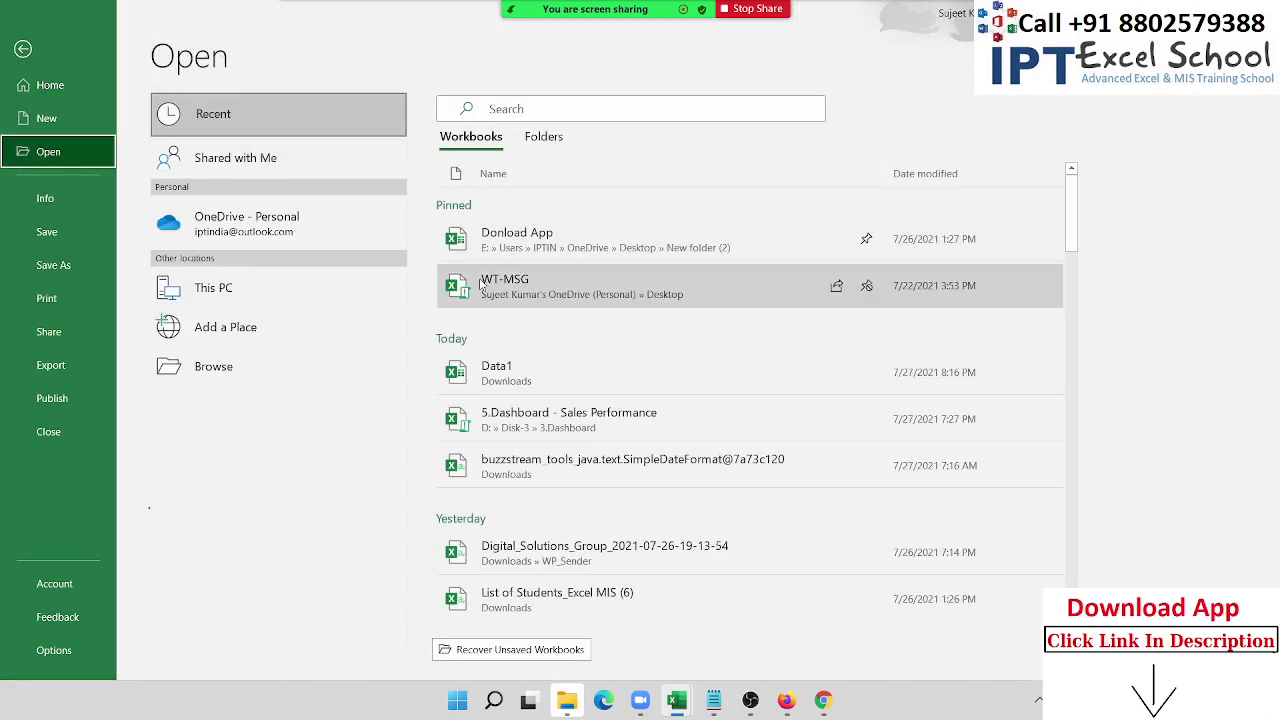
{"action": "left_click", "coordinate": [500, 366]}
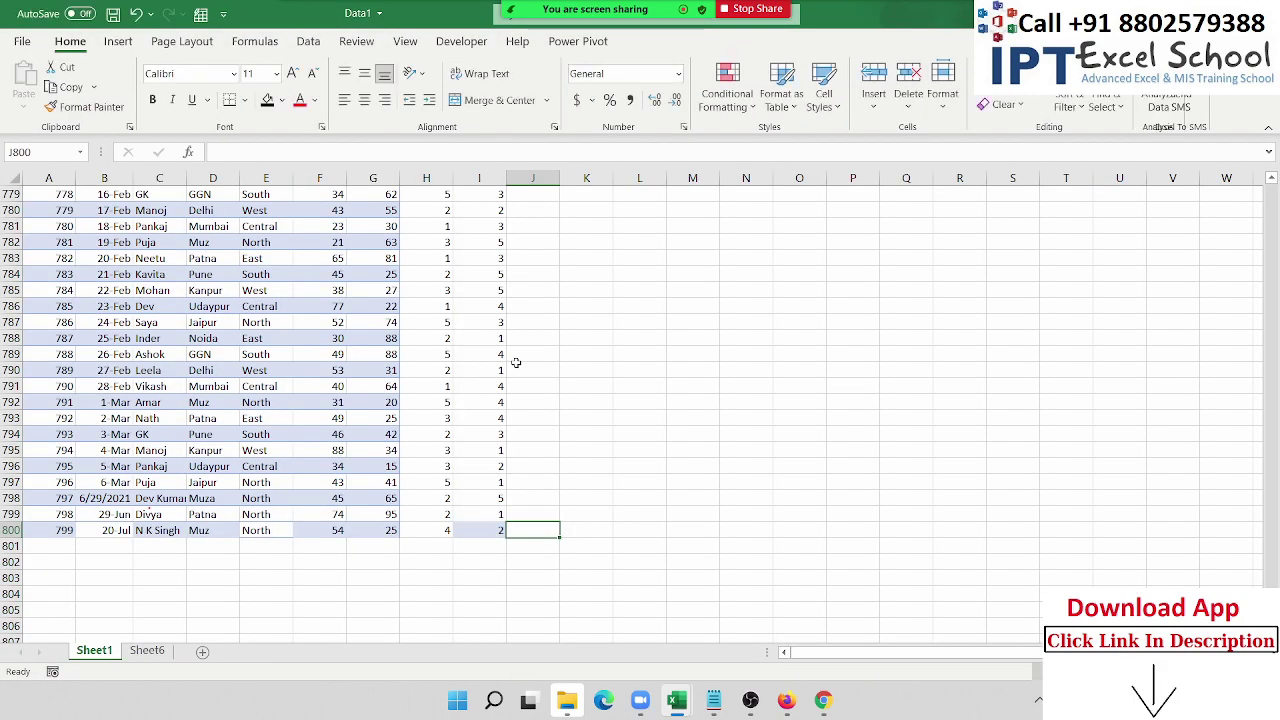
Step: Select the full sales data range A1:I800 starting from cell A1
{"action": "left_click", "coordinate": [113, 318]}
{"action": "key", "text": "ctrl+Home"}
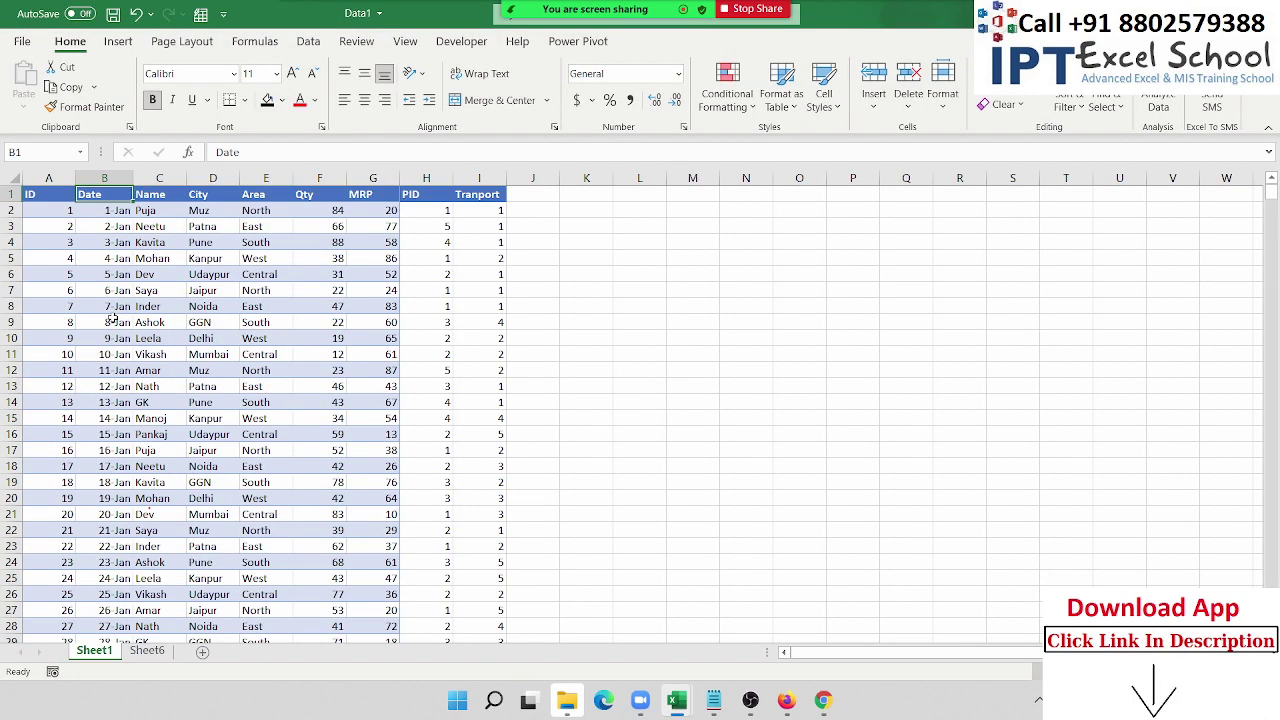
{"action": "key", "text": "ctrl+shift+Right"}
{"action": "key", "text": "ctrl+shift+Down"}
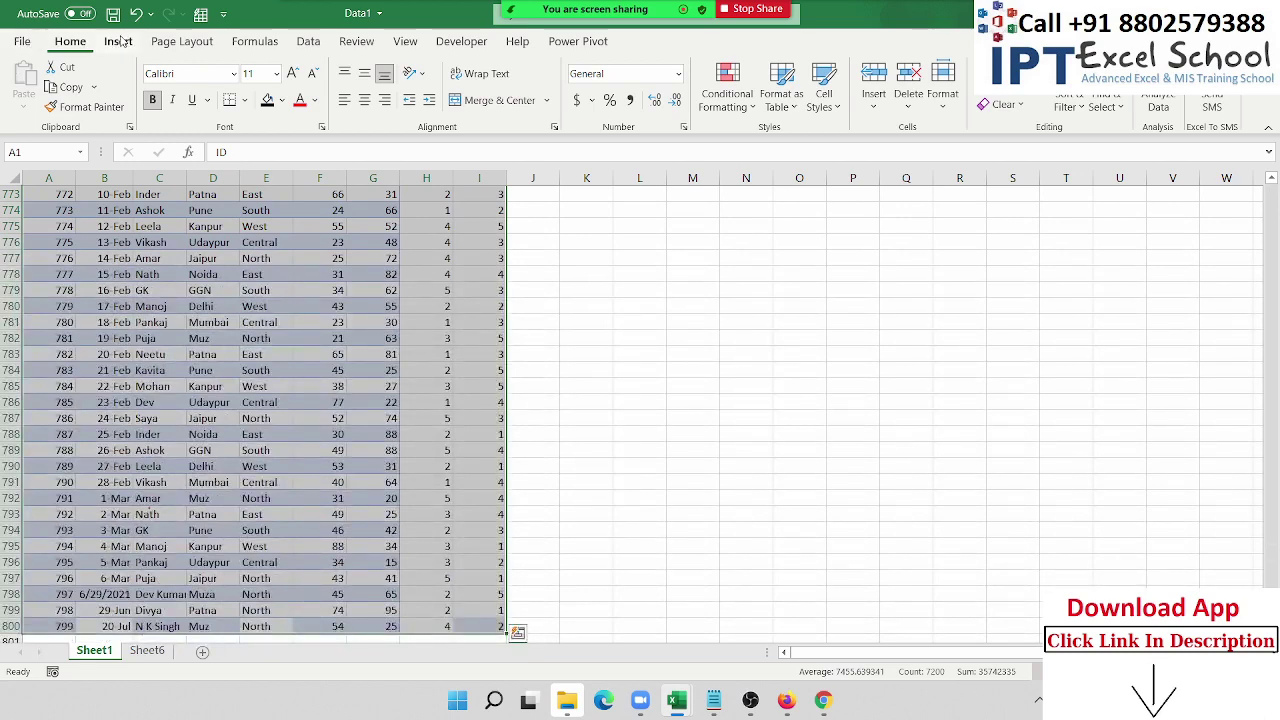
Step: Create a PivotTable on a new sheet with Name as rows and Sum of Qty (total 38019)
{"action": "left_click", "coordinate": [118, 41]}
{"action": "left_click", "coordinate": [30, 85]}
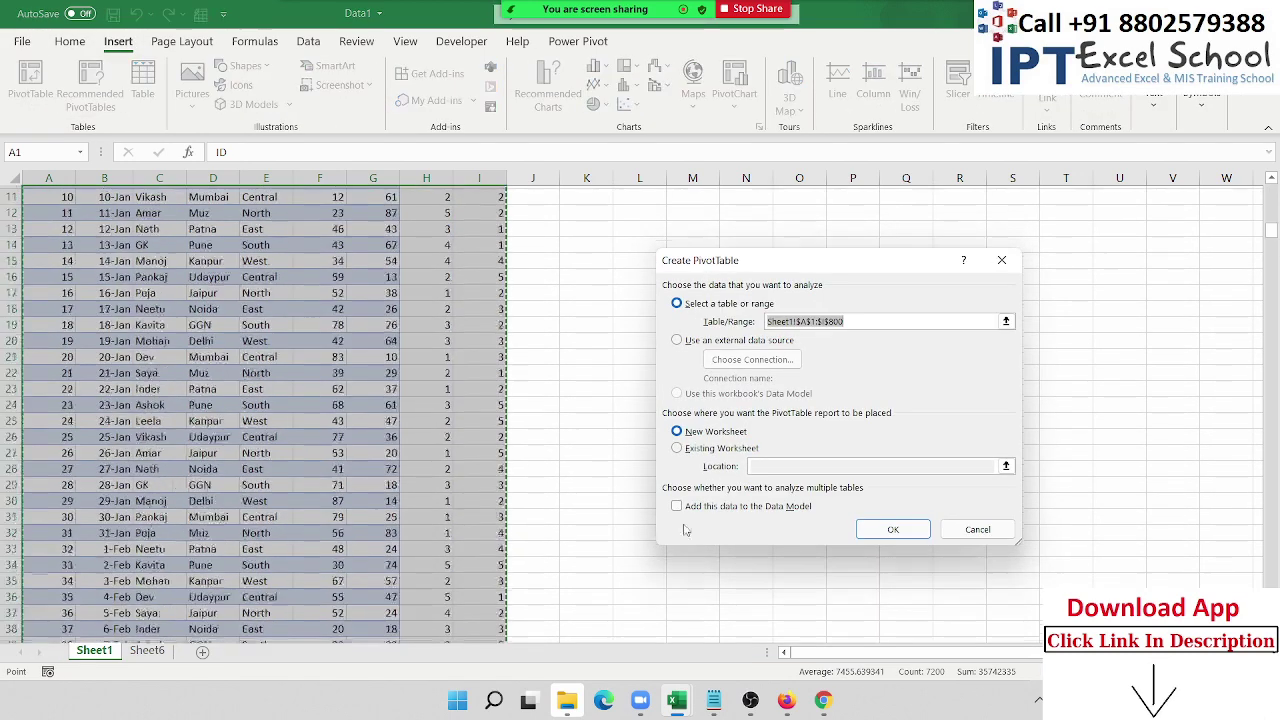
{"action": "left_click", "coordinate": [870, 530]}
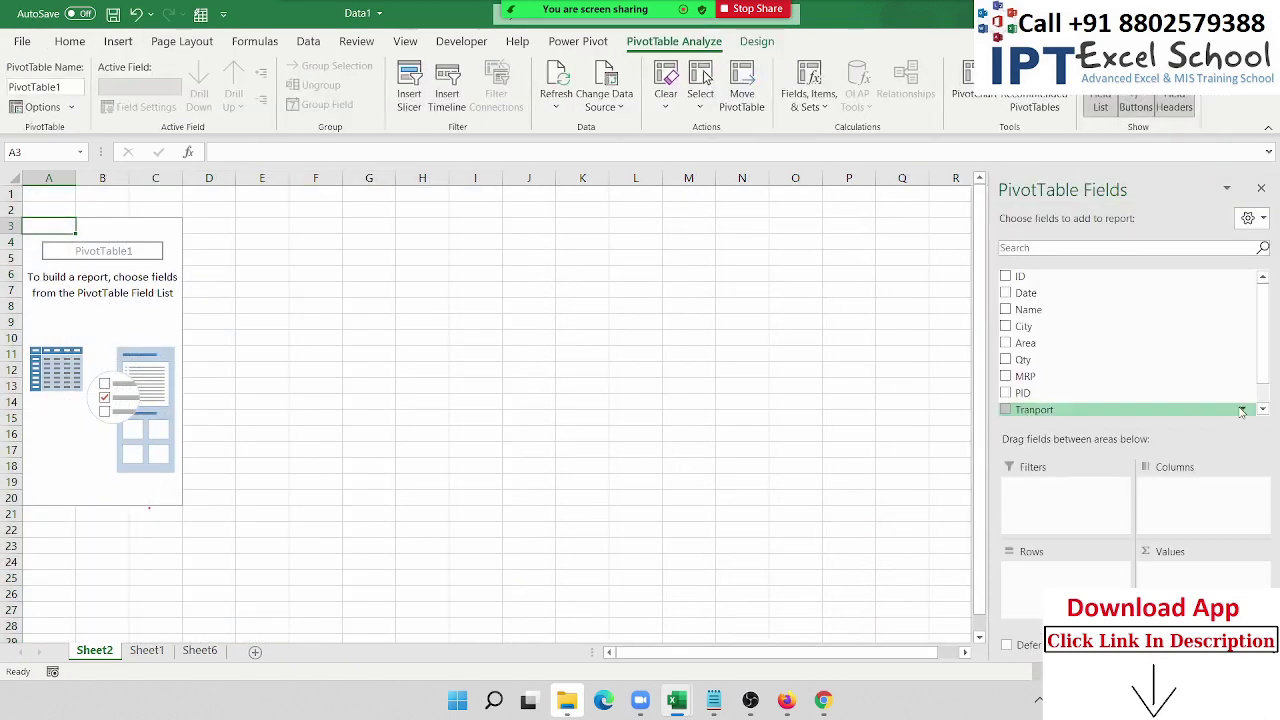
{"action": "mouse_move", "coordinate": [1079, 312]}
{"action": "left_mouse_down"}
{"action": "mouse_move", "coordinate": [1103, 470]}
{"action": "mouse_move", "coordinate": [1100, 570]}
{"action": "left_mouse_up"}
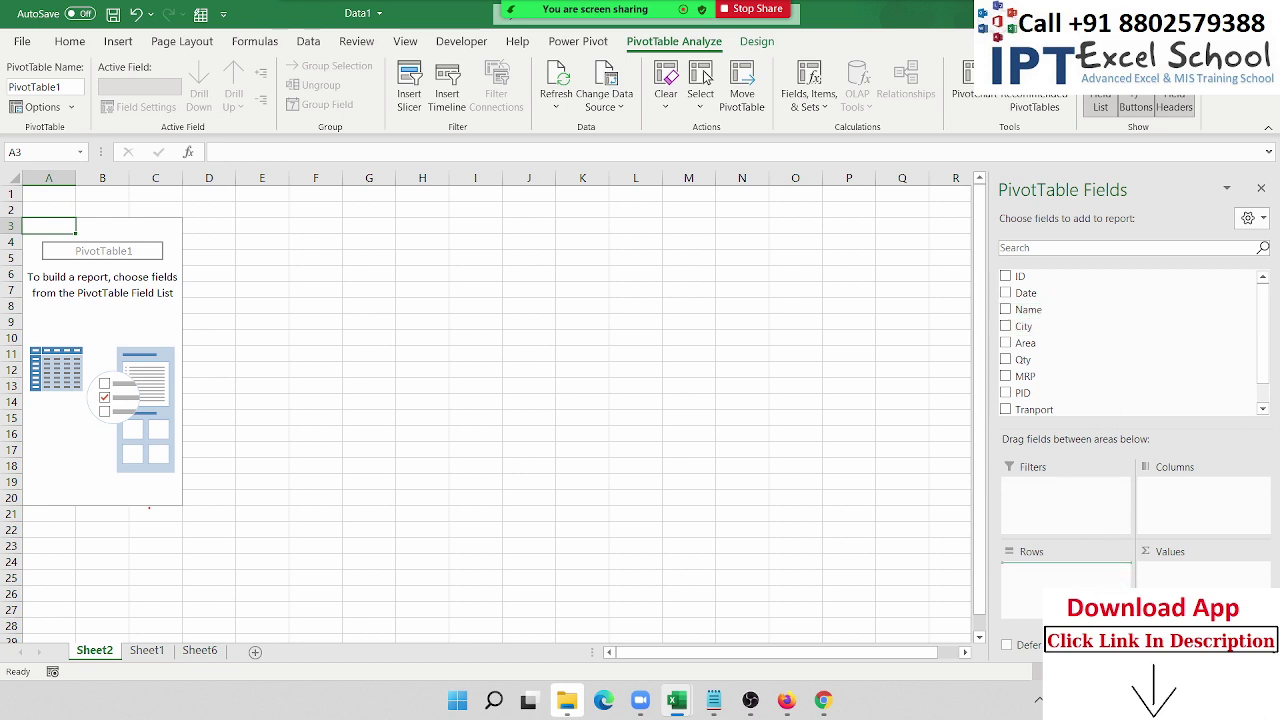
{"action": "left_click_drag", "start_coordinate": [1022, 359], "coordinate": [1172, 580]}
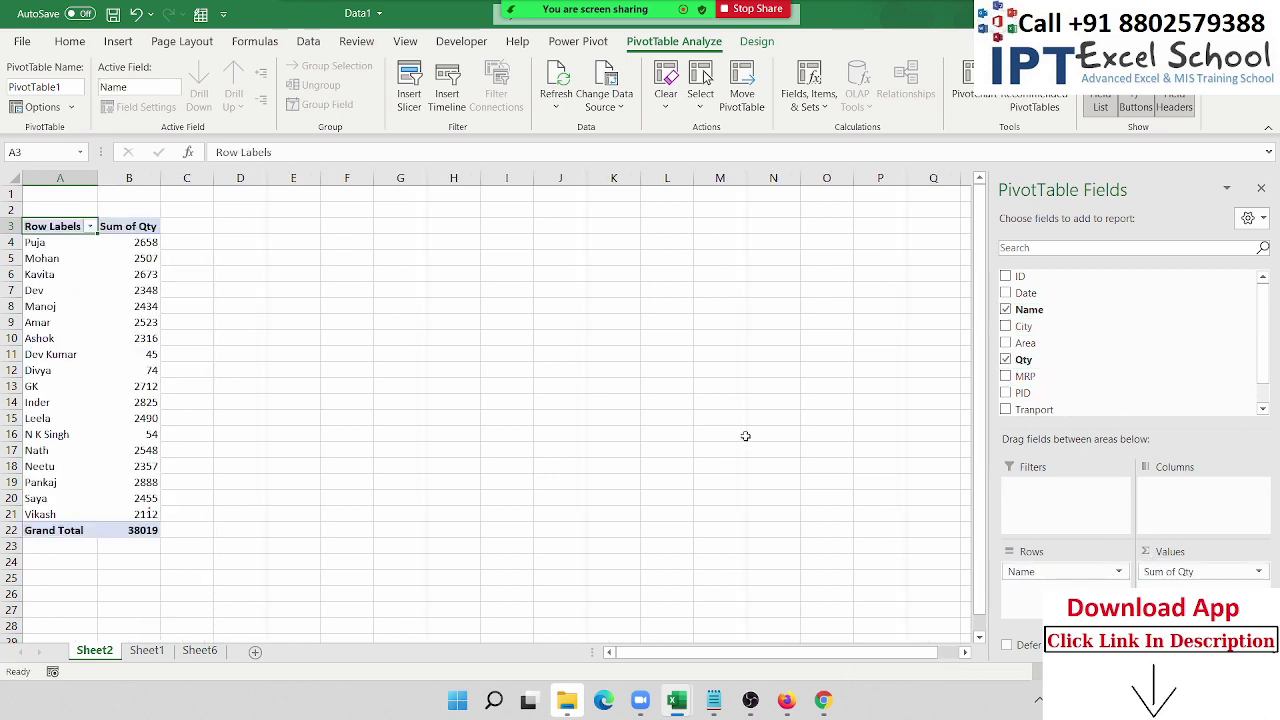
{"action": "left_click", "coordinate": [502, 260]}
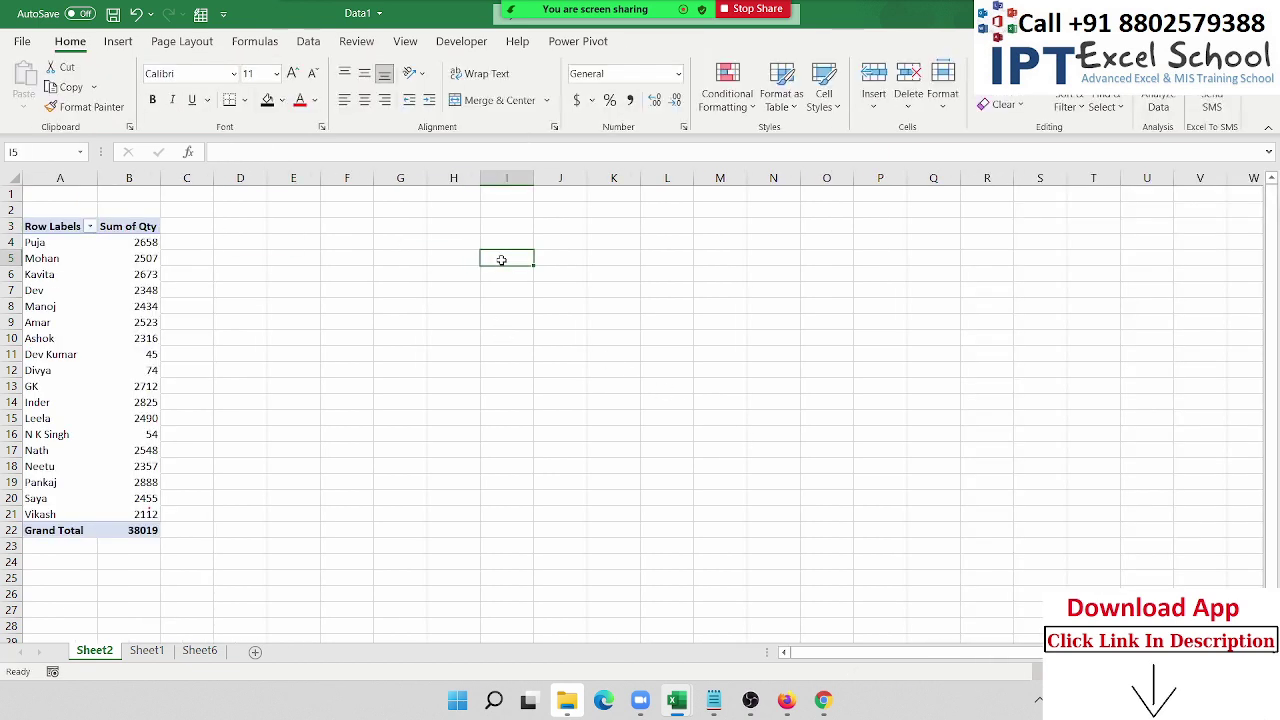
Step: Enter =GETPIVOTDATA("Qty",$A$3,"Name","Amar") in I5 by referencing B9, returning 2523
{"action": "type", "text": "="}
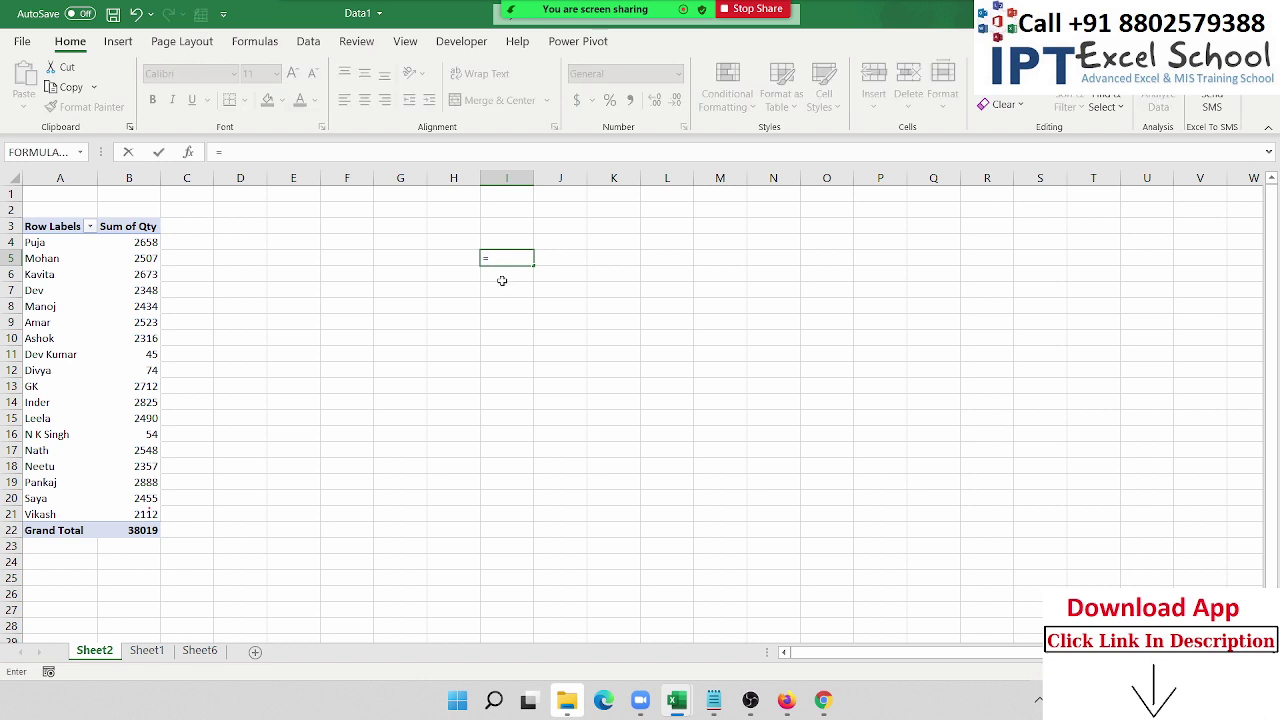
{"action": "left_click", "coordinate": [136, 321]}
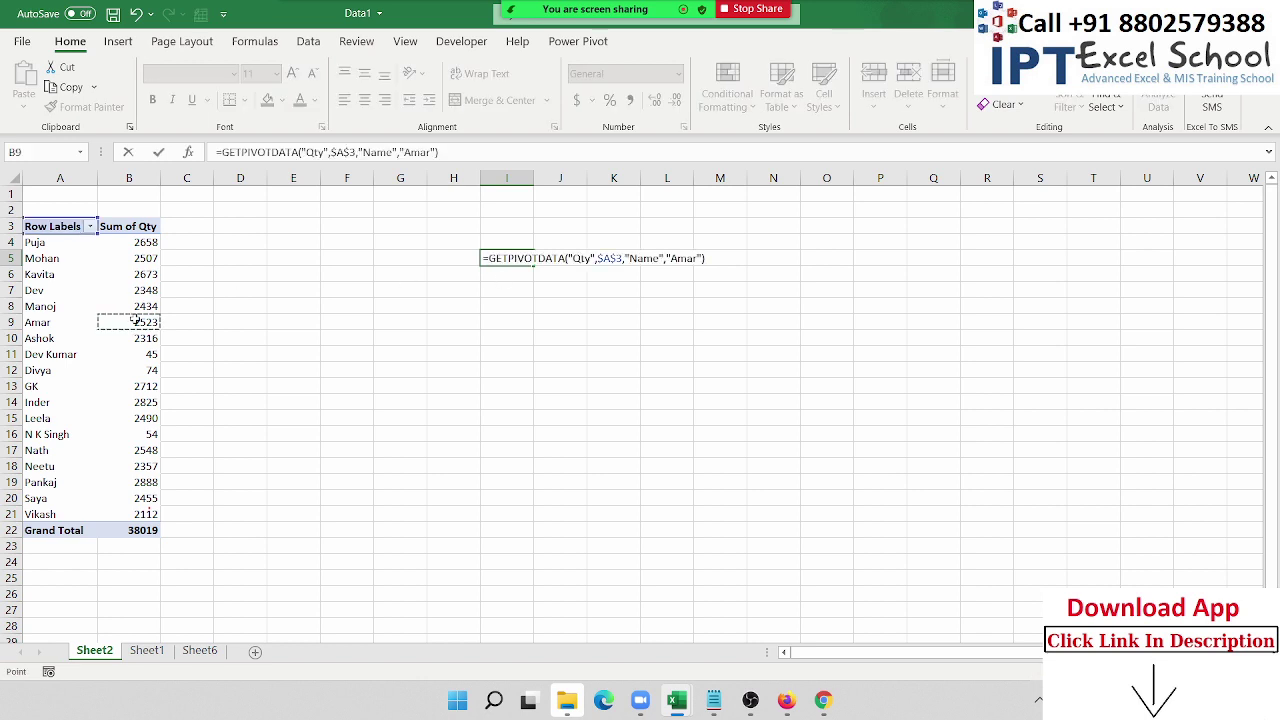
{"action": "key", "text": "ctrl+Return"}
{"action": "key", "text": "F2"}
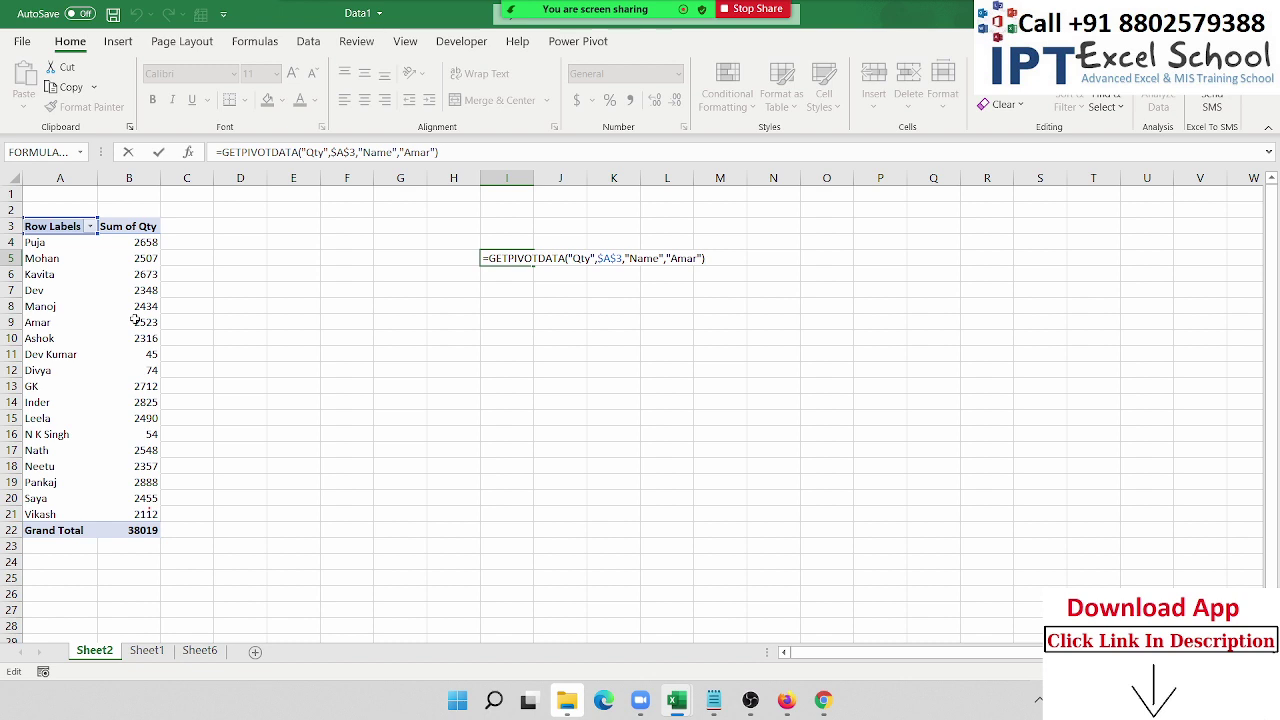
{"action": "key", "text": "Escape"}
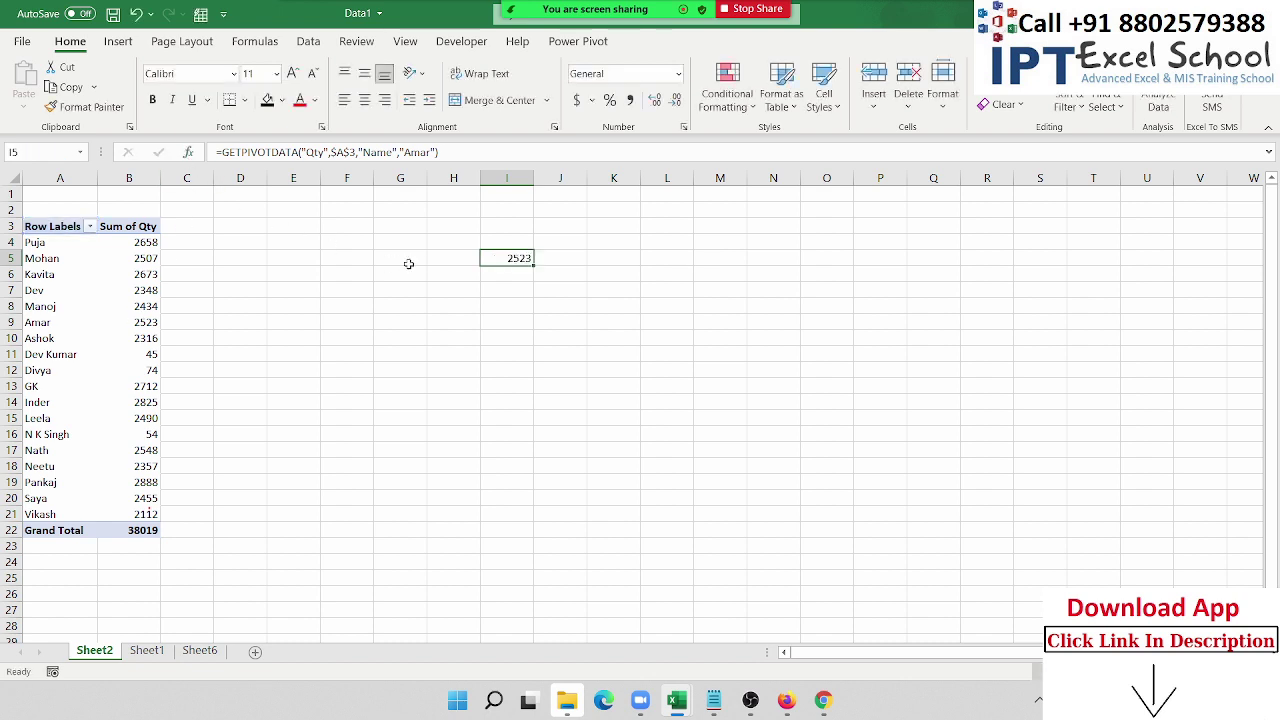
{"action": "left_click", "coordinate": [428, 243]}
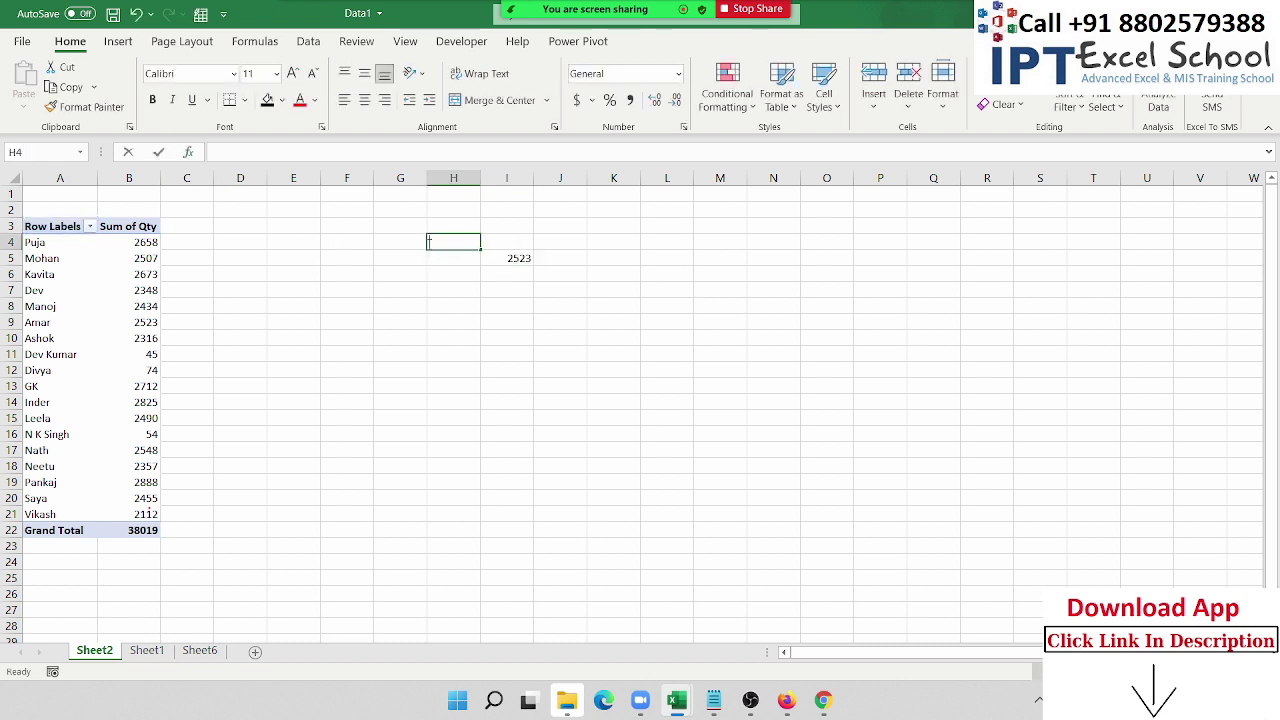
Step: Enter the headings Name and Qty in H4:I4 and Dev as the lookup name in H5
{"action": "type", "text": "Name"}
{"action": "key", "text": "Tab"}
{"action": "type", "text": "Qt"}
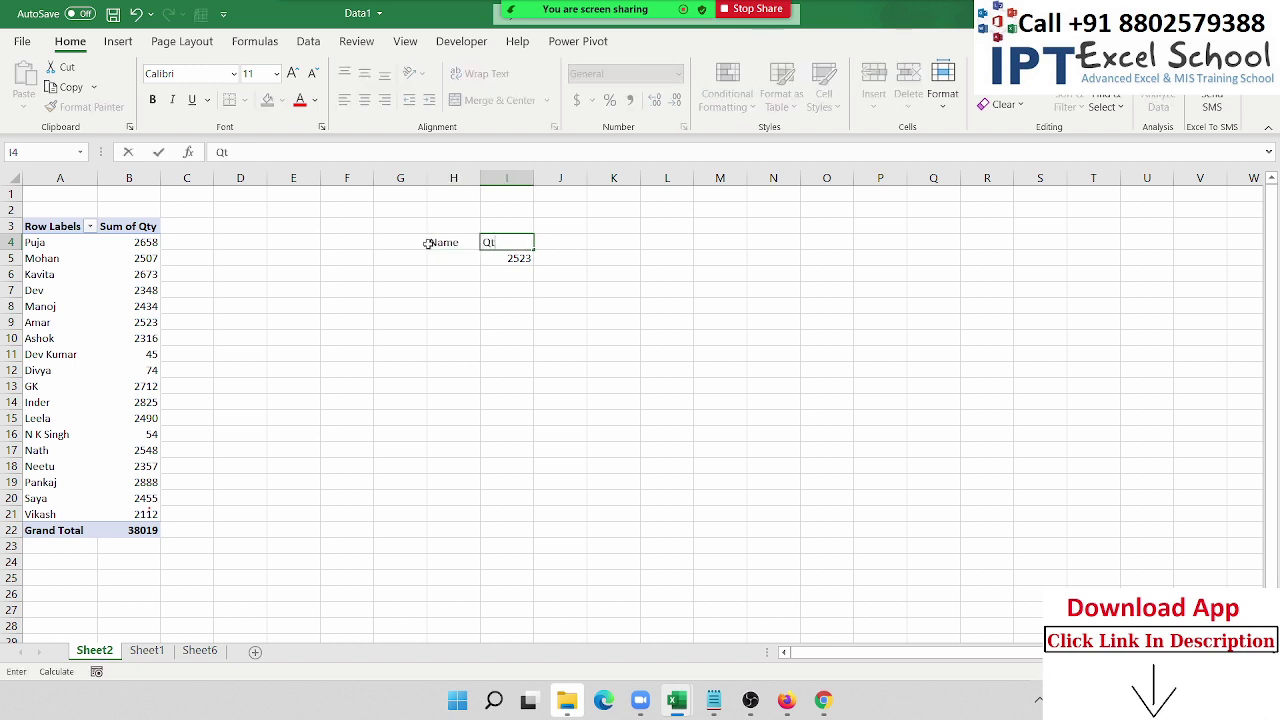
{"action": "key", "text": "Return"}
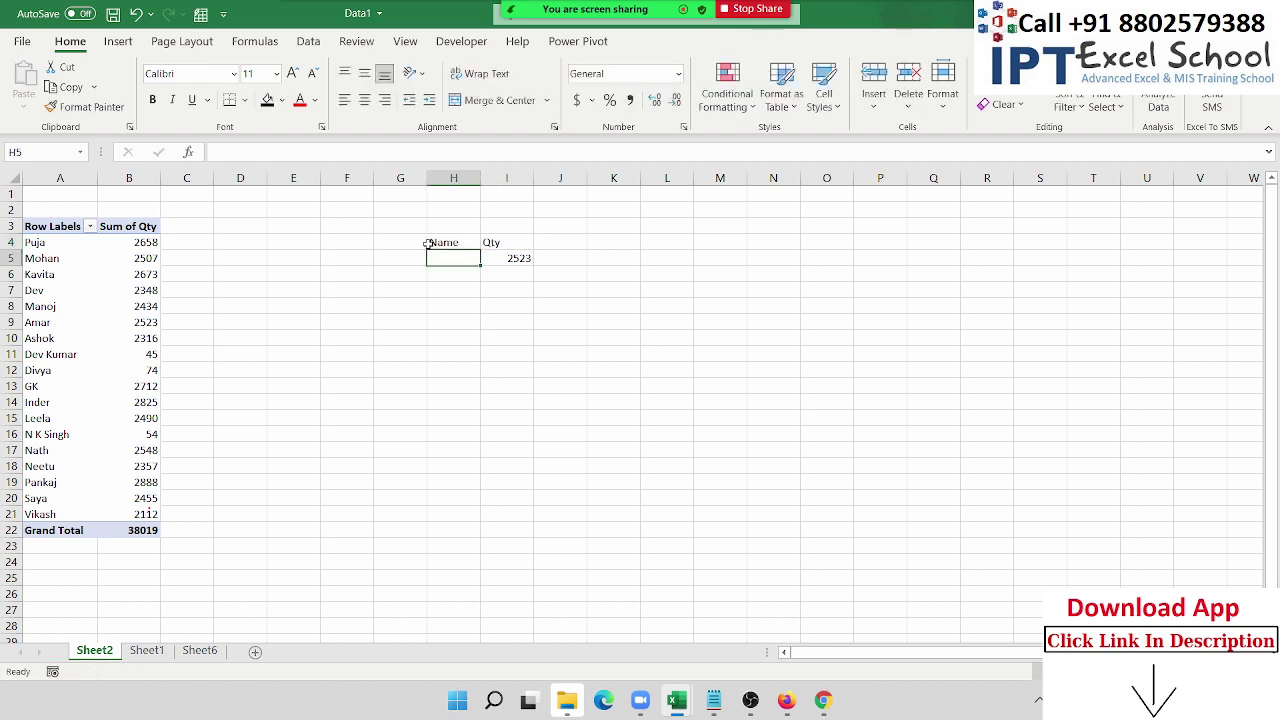
{"action": "type", "text": "Dev"}
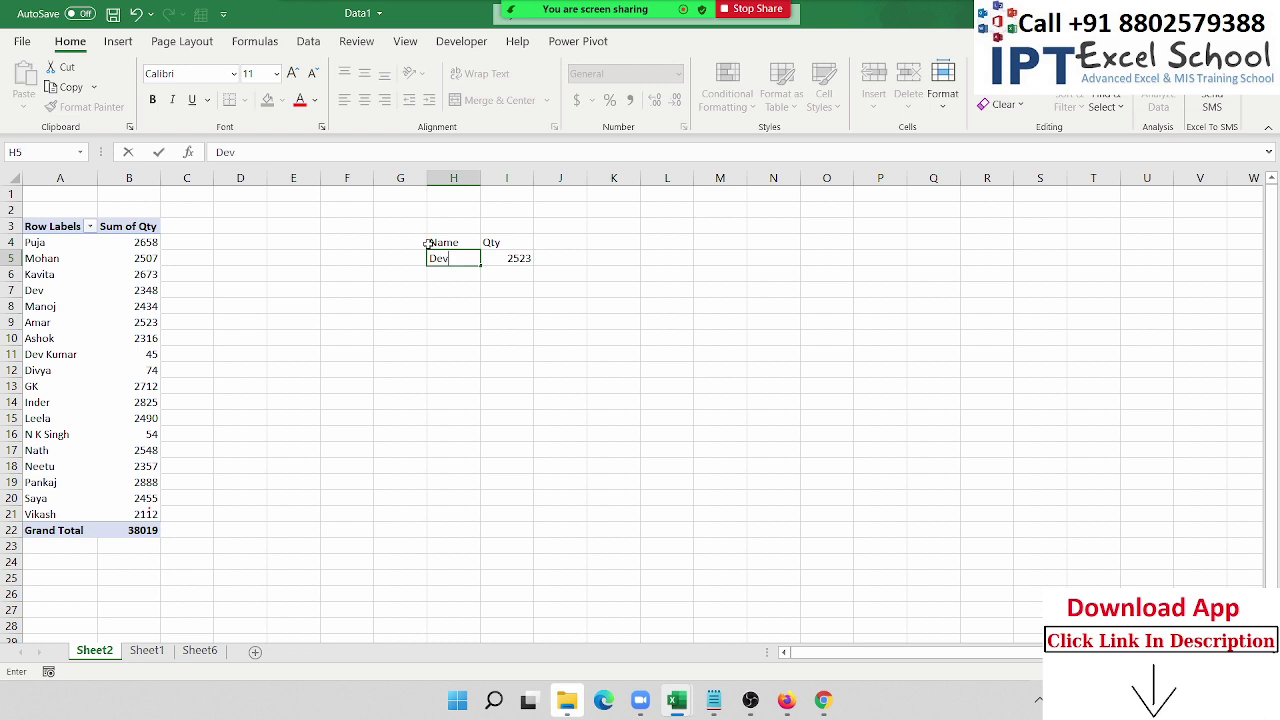
{"action": "key", "text": "Tab"}
Step: Replace the hard-coded Amar argument in I5's GETPIVOTDATA formula with a reference to H5
{"action": "key", "text": "F2"}
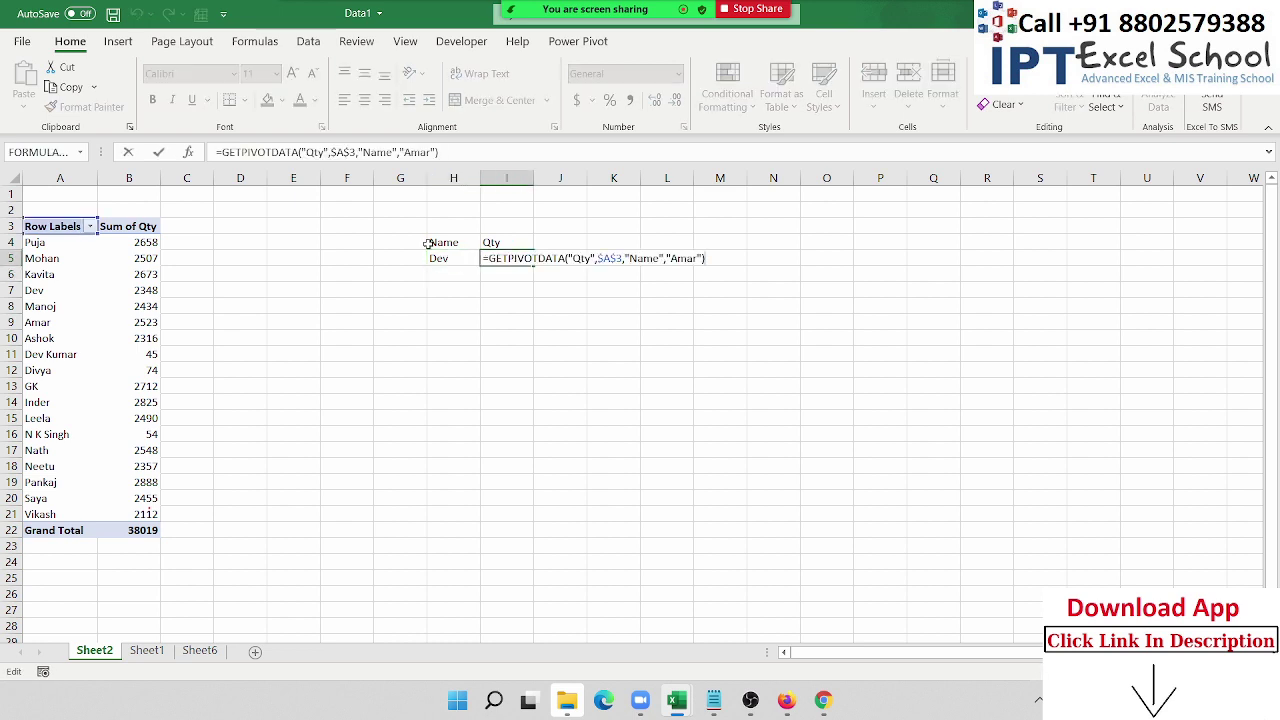
{"action": "key", "text": "Left"}
{"action": "key", "text": "BackSpace"}
{"action": "key", "text": "BackSpace"}
{"action": "key", "text": "BackSpace"}
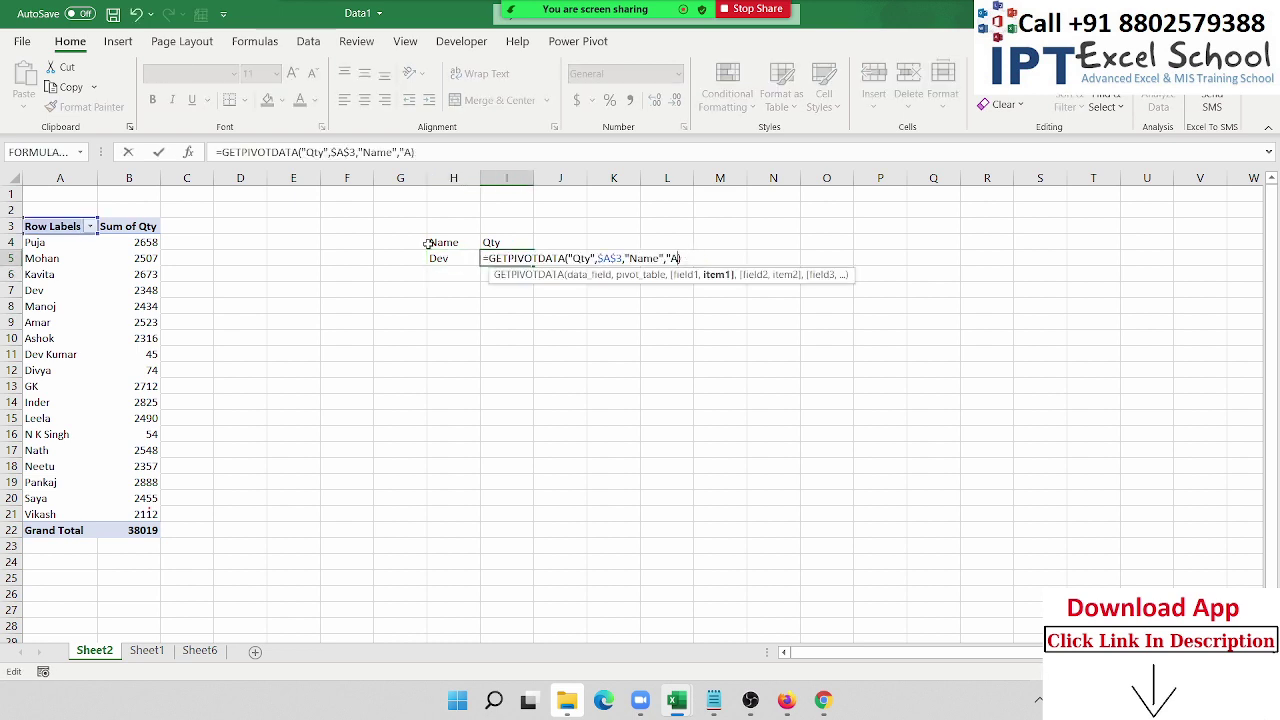
{"action": "key", "text": "BackSpace"}
{"action": "key", "text": "BackSpace"}
{"action": "key", "text": "BackSpace"}
{"action": "left_click", "coordinate": [449, 257]}
{"action": "key", "text": "Return"}
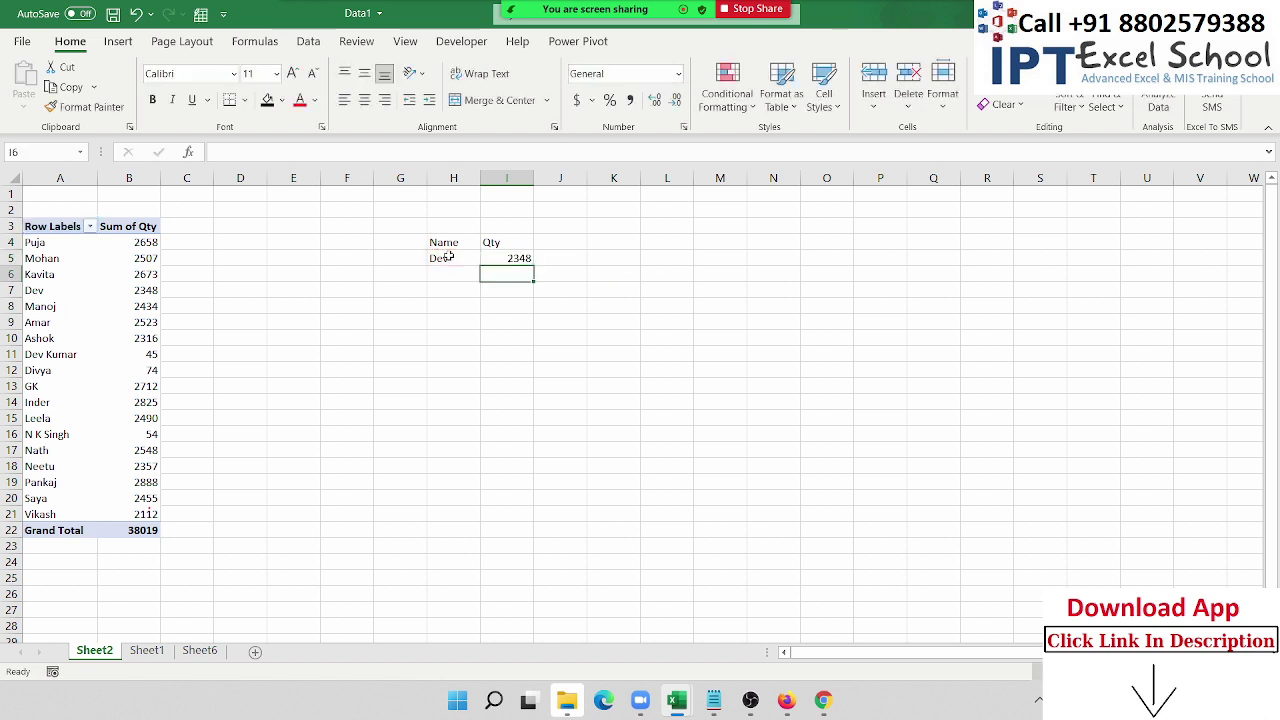
Step: Test the lookup by changing the name in H5 to Manoj, then to GK
{"action": "left_click", "coordinate": [449, 257]}
{"action": "type", "text": "Ma"}
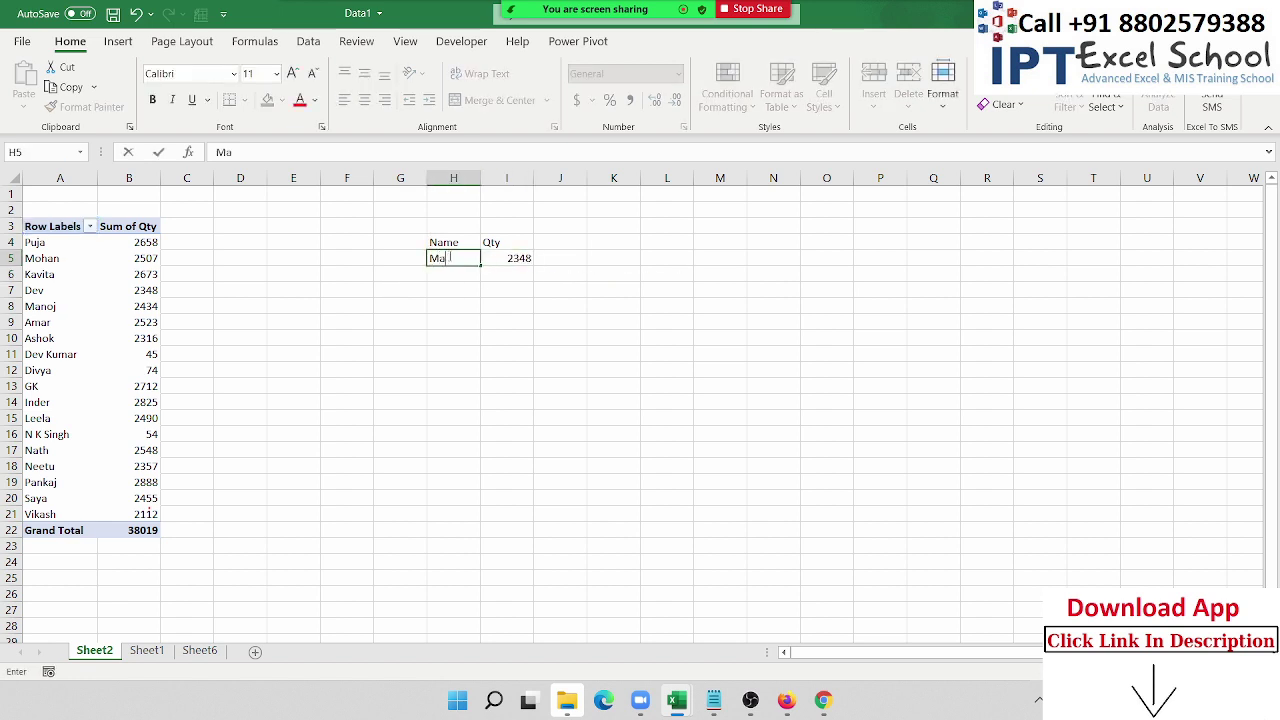
{"action": "type", "text": "noj"}
{"action": "key", "text": "Return"}
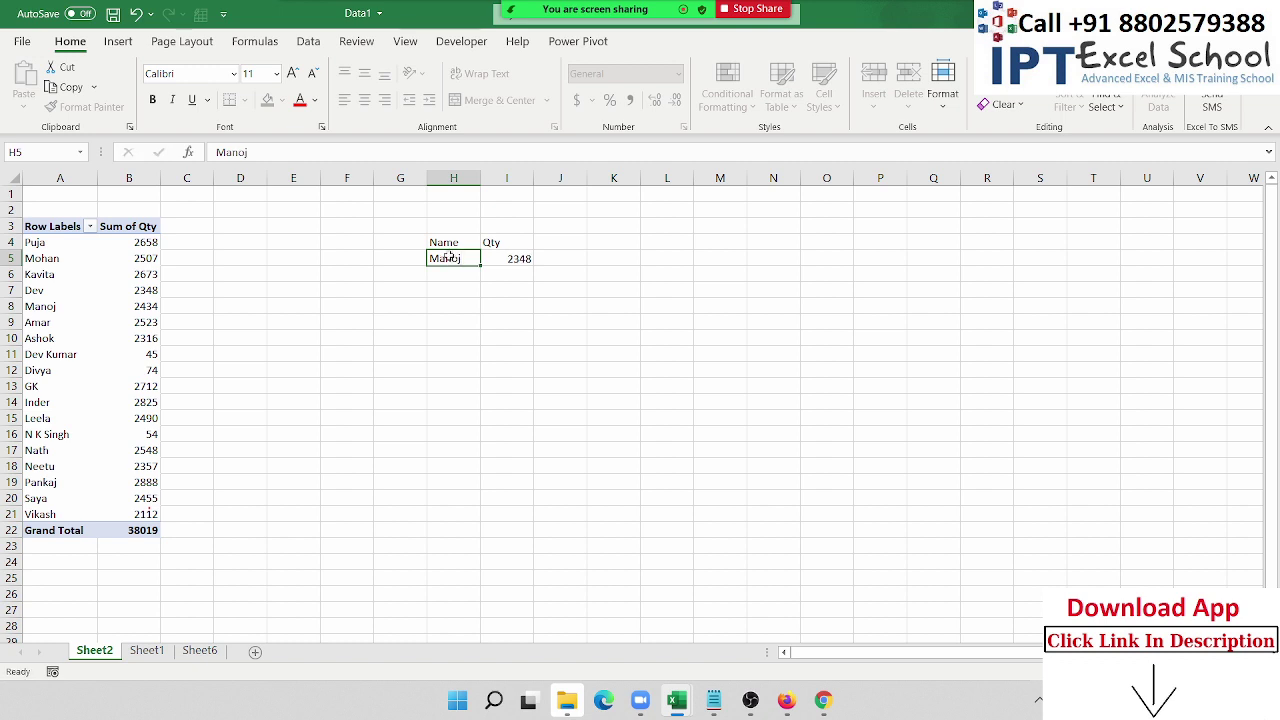
{"action": "left_click", "coordinate": [449, 257]}
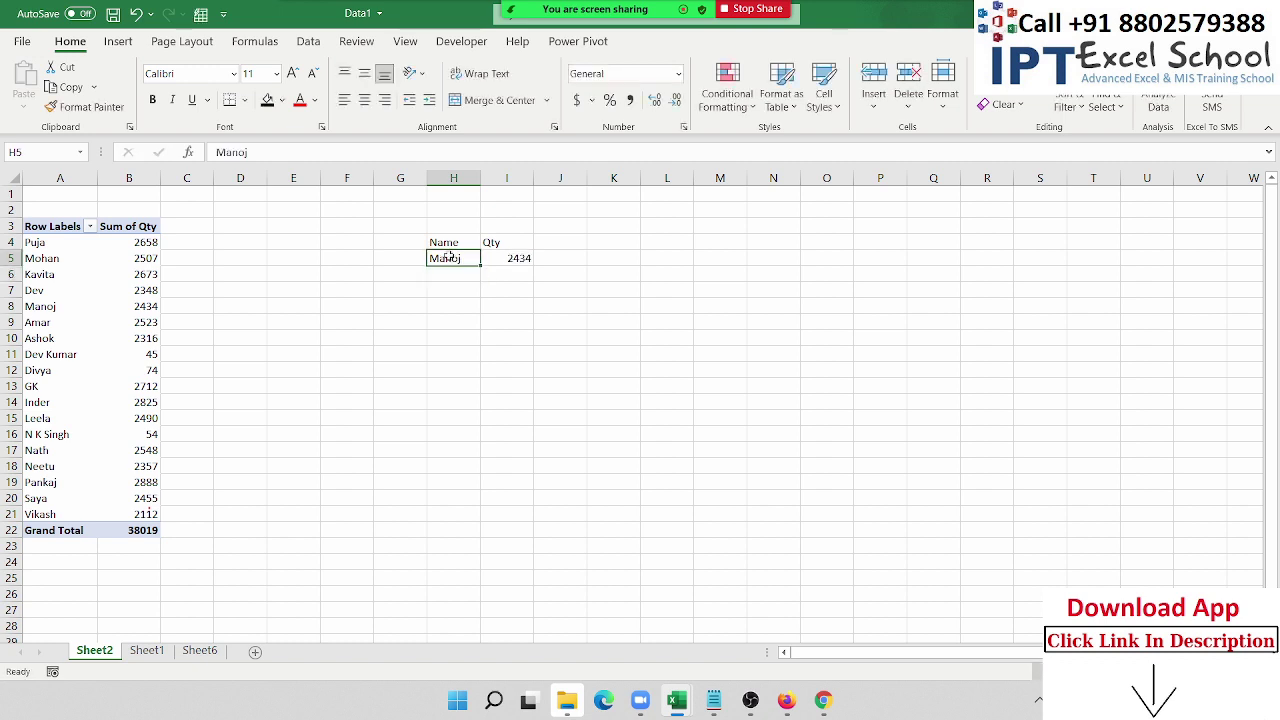
{"action": "type", "text": "GK"}
{"action": "key", "text": "Return"}
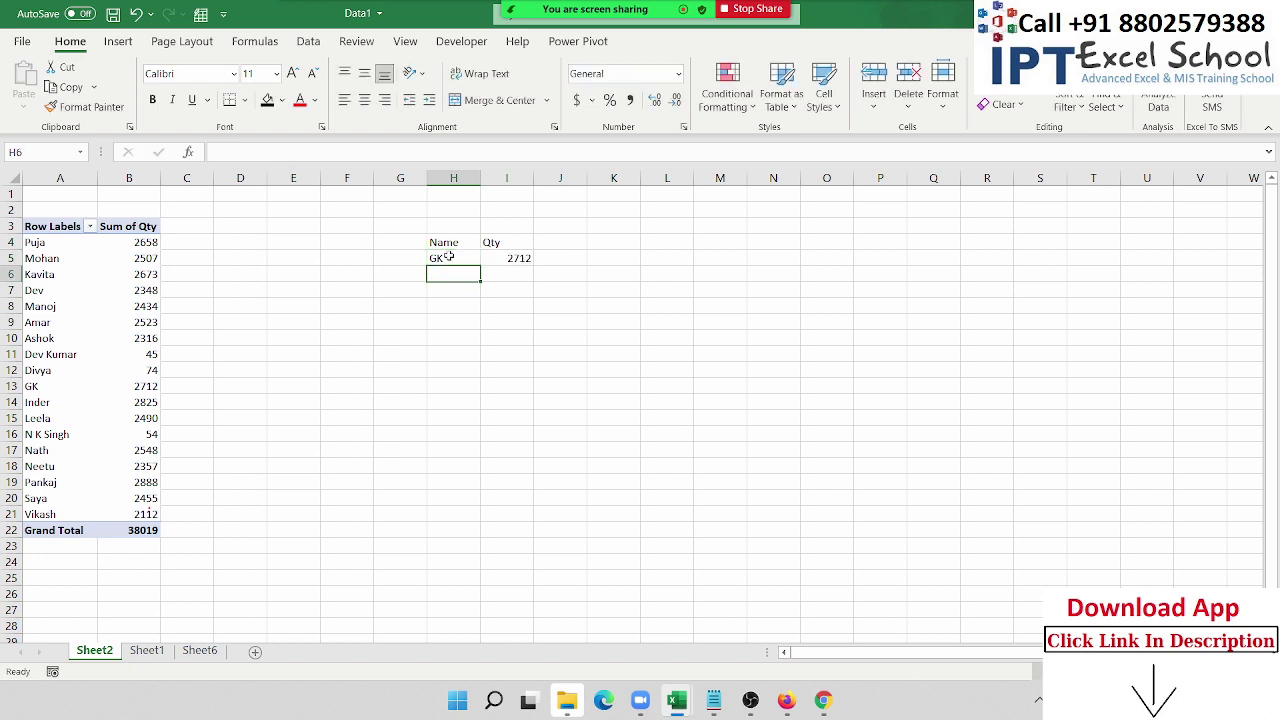
Step: Review each argument of =GETPIVOTDATA("Qty",$A$3,"Name",H5) in I5, which returns 2712
{"action": "key", "text": "Up"}
{"action": "key", "text": "Right"}
{"action": "key", "text": "F2"}
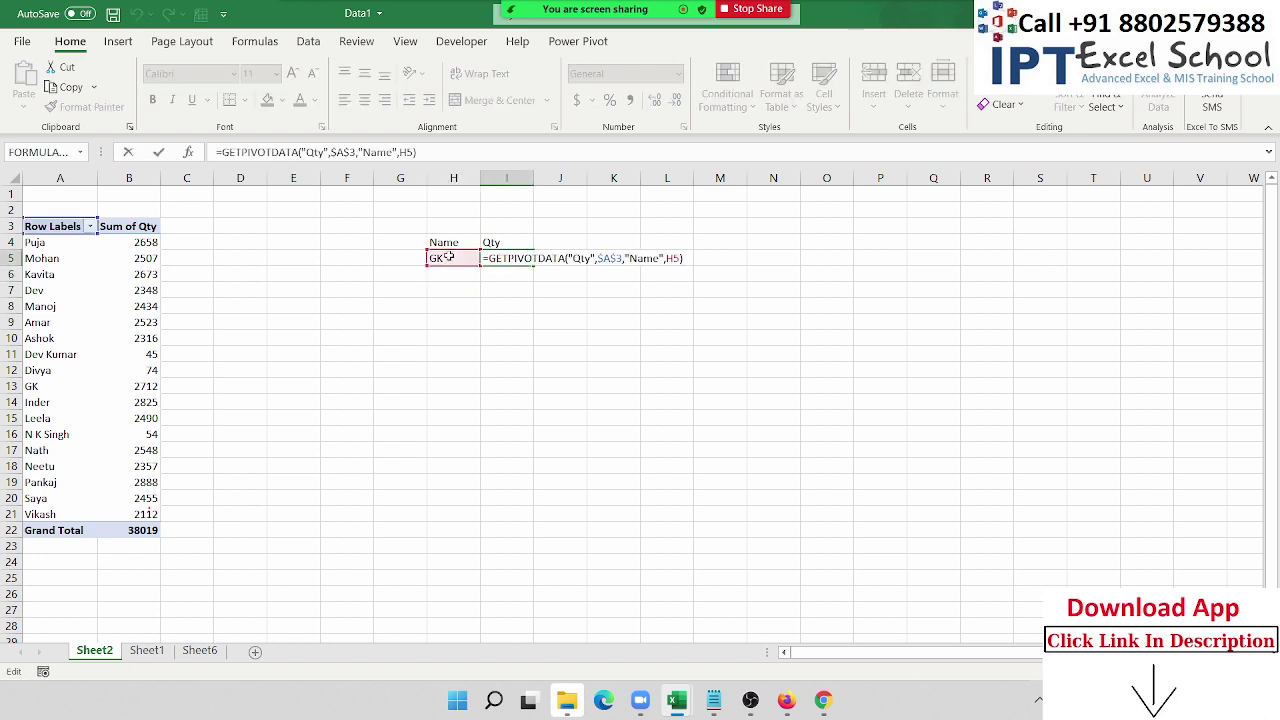
{"action": "left_click", "coordinate": [578, 258]}
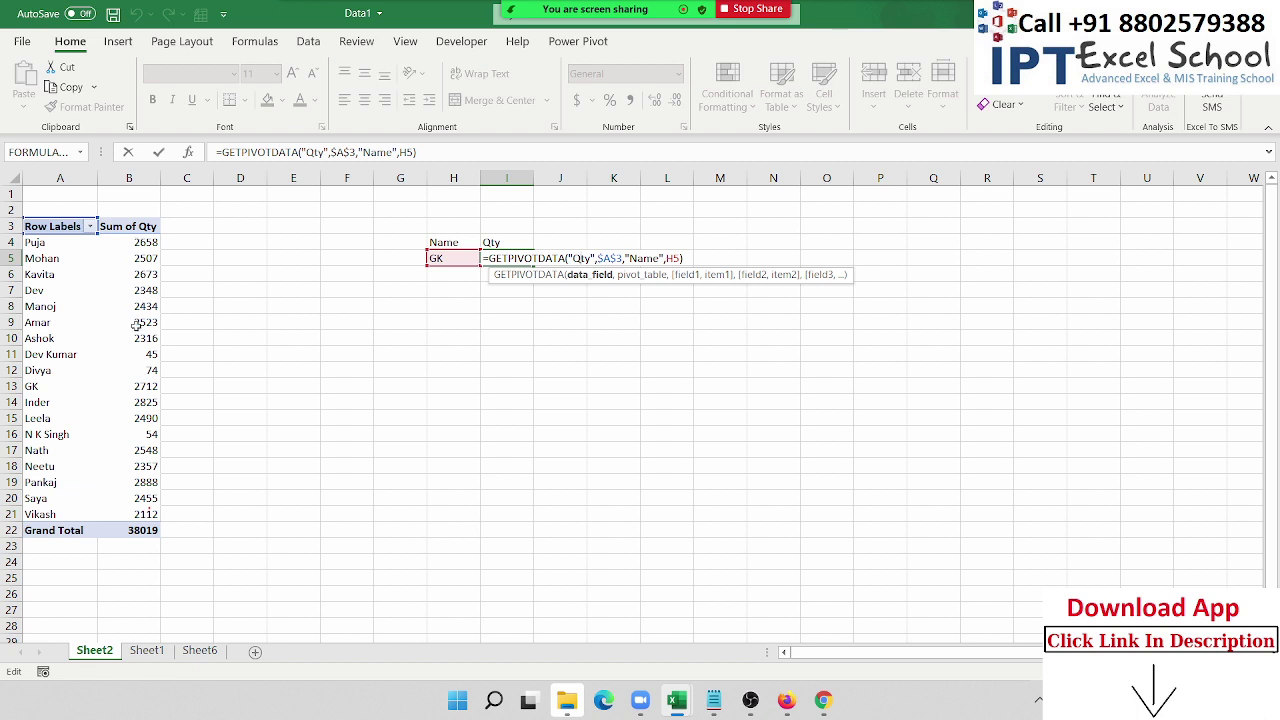
{"action": "left_click", "coordinate": [610, 258]}
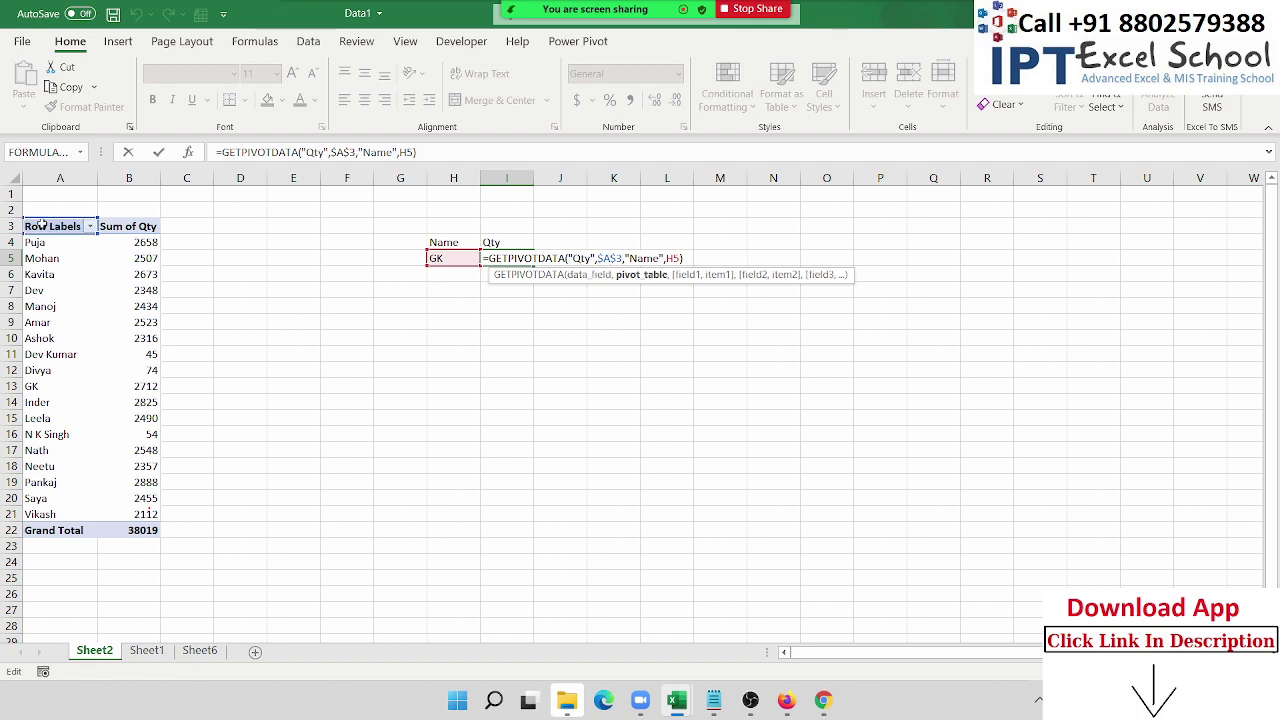
{"action": "left_click", "coordinate": [629, 258]}
{"action": "left_click", "coordinate": [676, 258]}
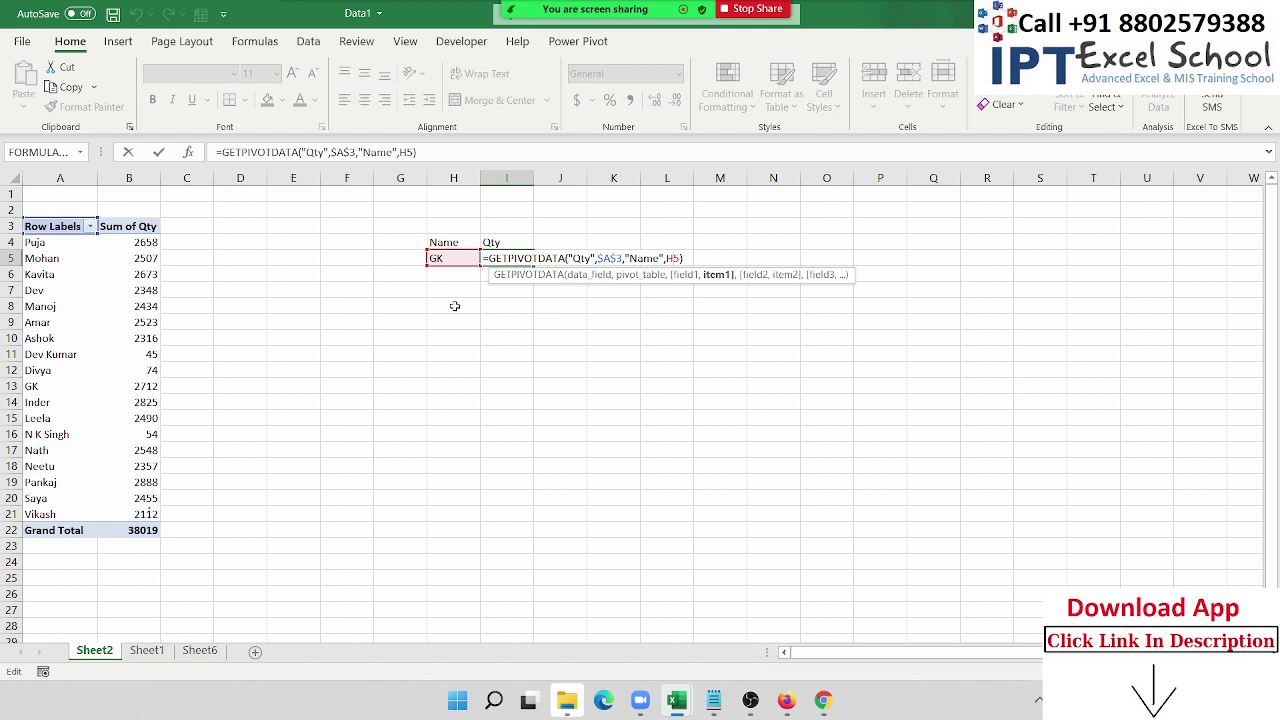
{"action": "key", "text": "Return"}
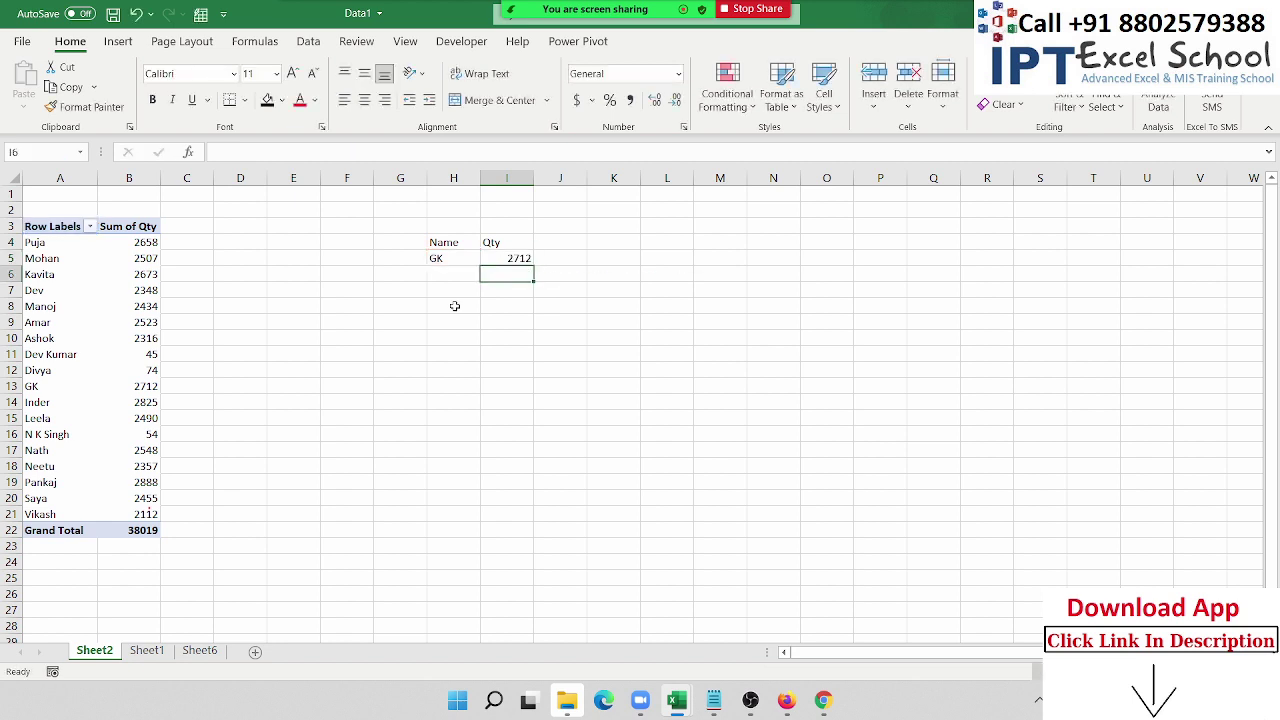
{"action": "key", "text": "Up"}
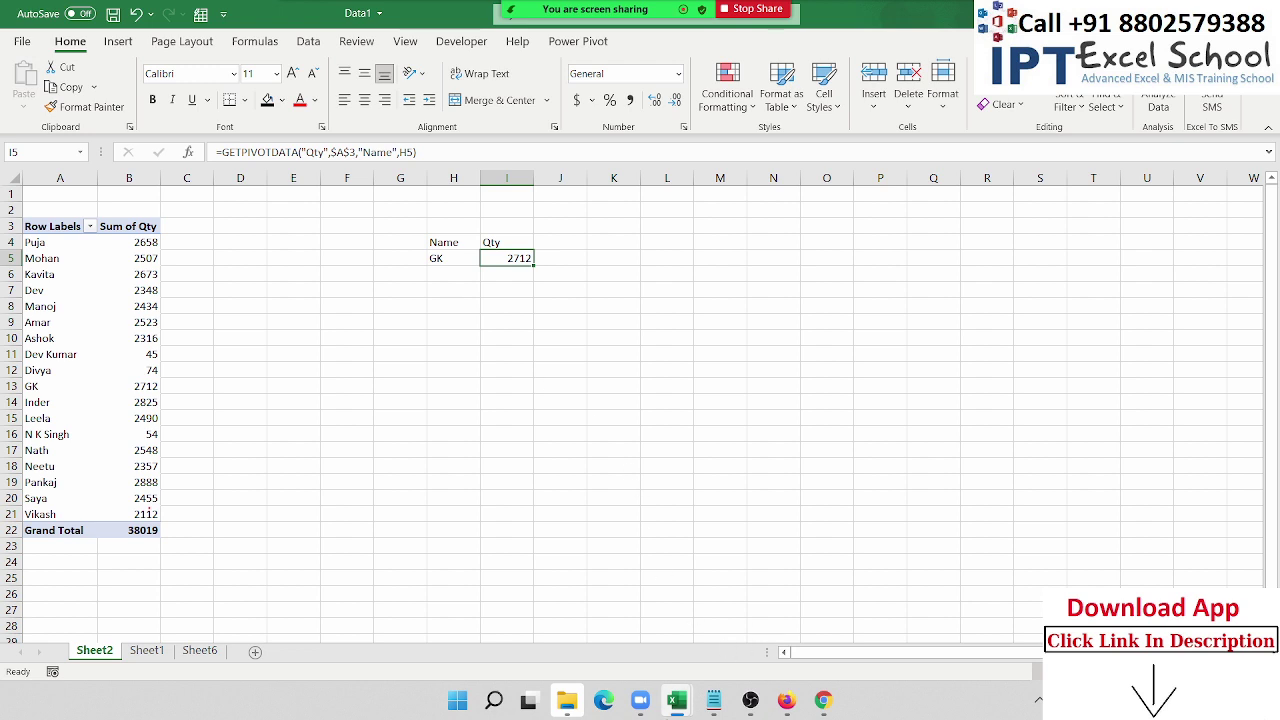
Step: Browse the Date & Time and Lookup & Reference function lists on the Formulas tab
{"action": "left_click", "coordinate": [801, 352]}
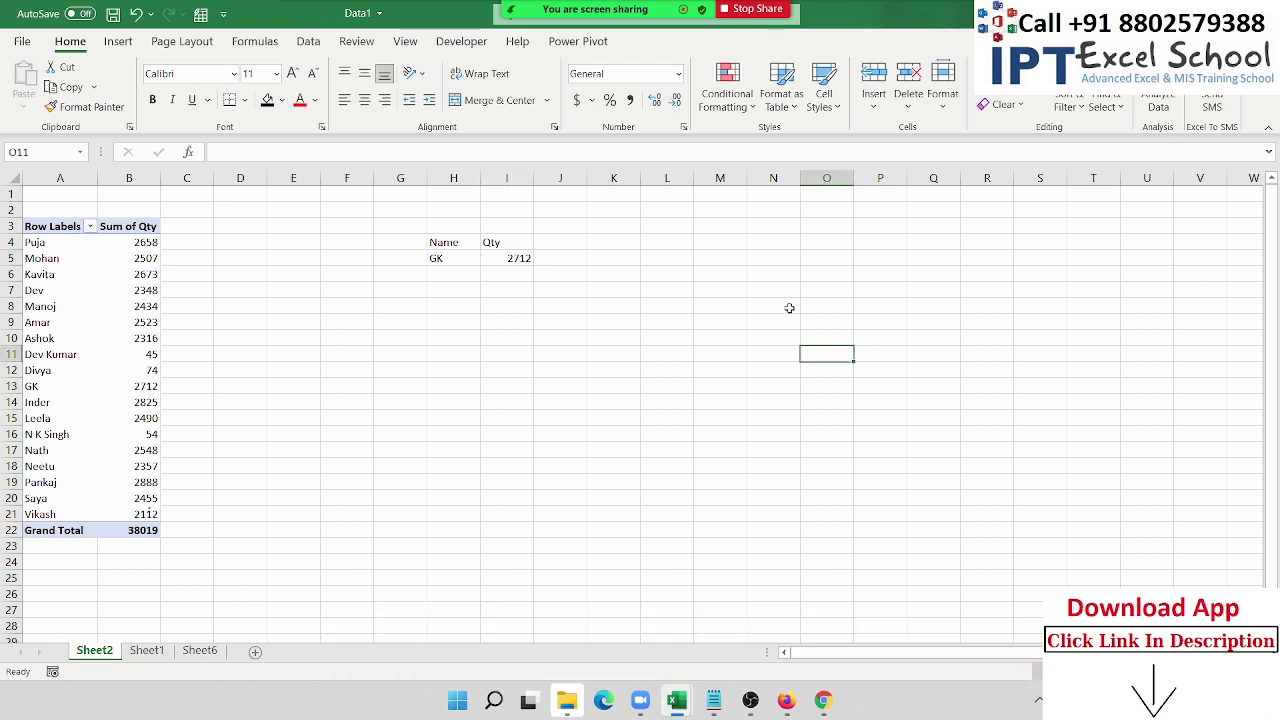
{"action": "left_click", "coordinate": [255, 41]}
{"action": "left_click", "coordinate": [293, 108]}
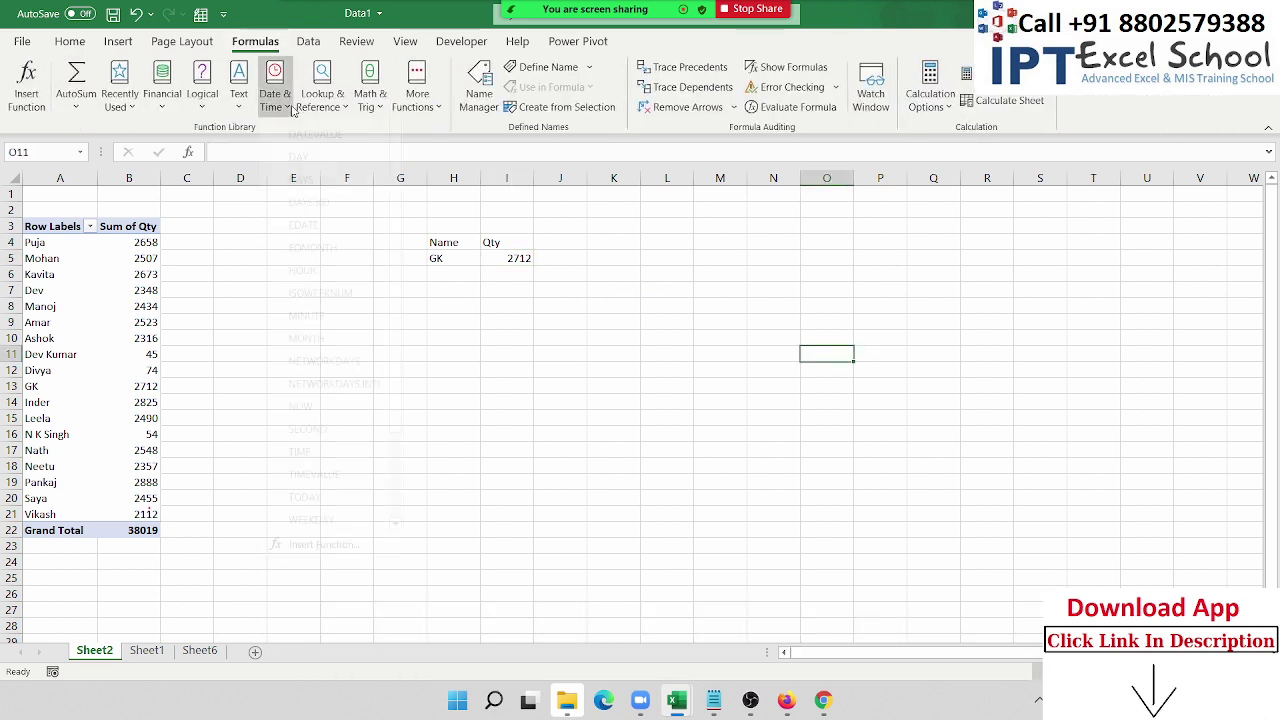
{"action": "left_click", "coordinate": [308, 100]}
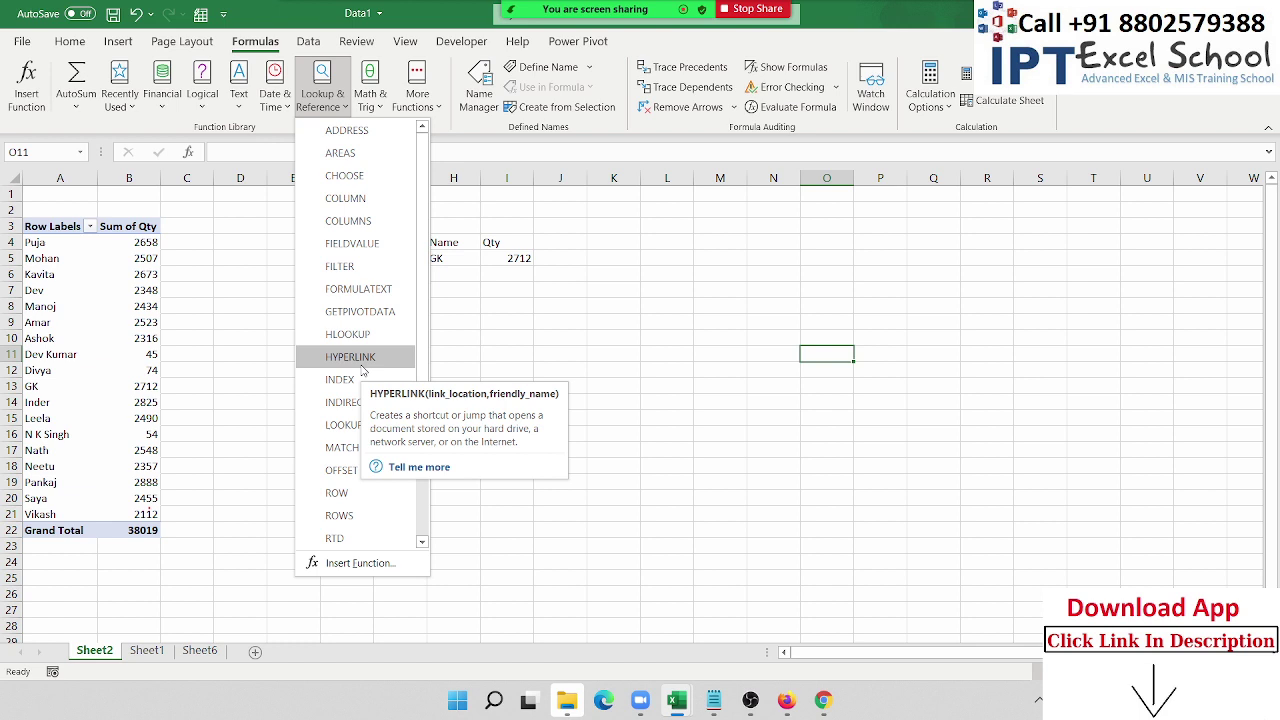
{"action": "left_click", "coordinate": [598, 347]}
{"action": "left_click", "coordinate": [619, 338]}
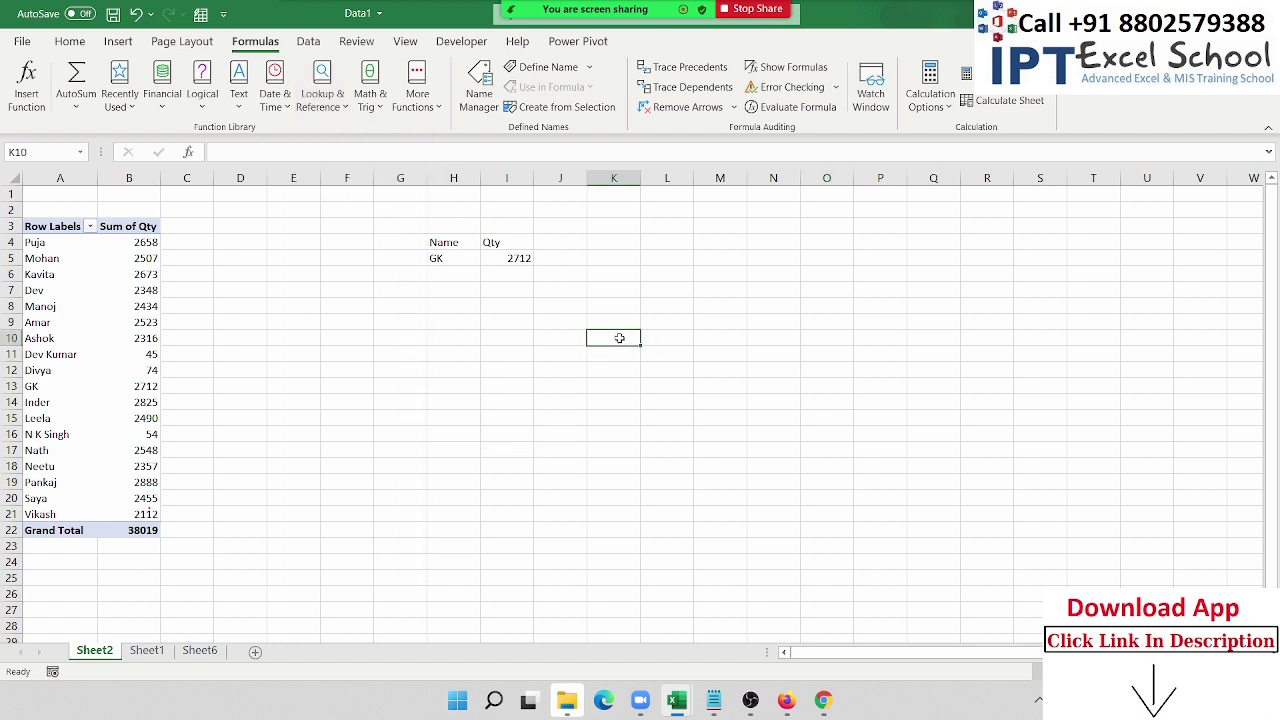
{"action": "type", "text": "www"}
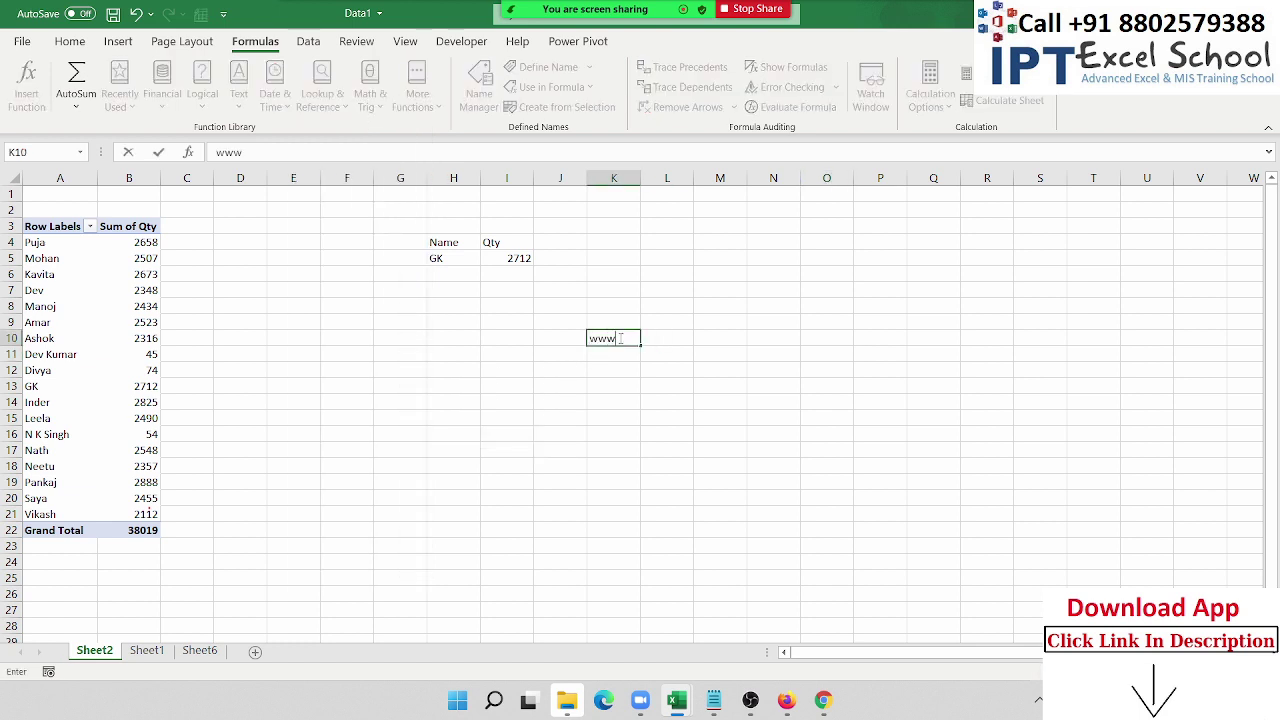
{"action": "type", "text": ".google."}
{"action": "type", "text": "com"}
{"action": "key", "text": "Return"}
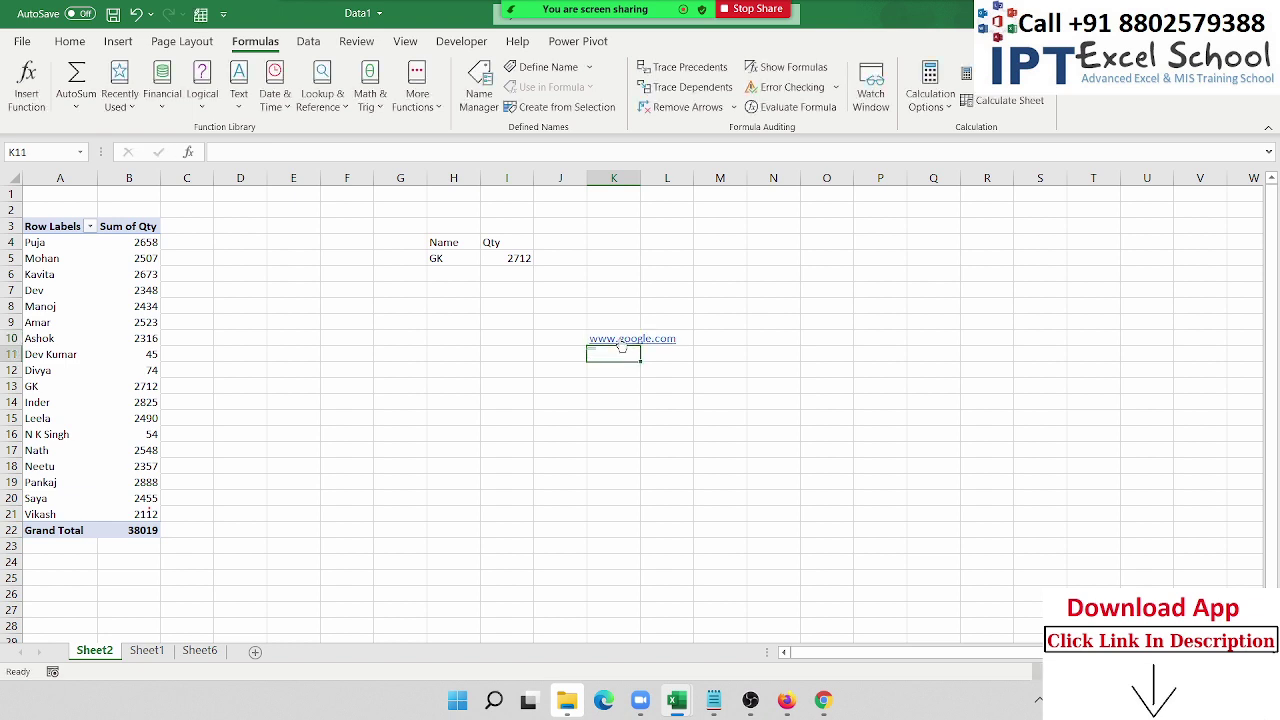
{"action": "left_click", "coordinate": [622, 342]}
{"action": "key", "text": "Delete"}
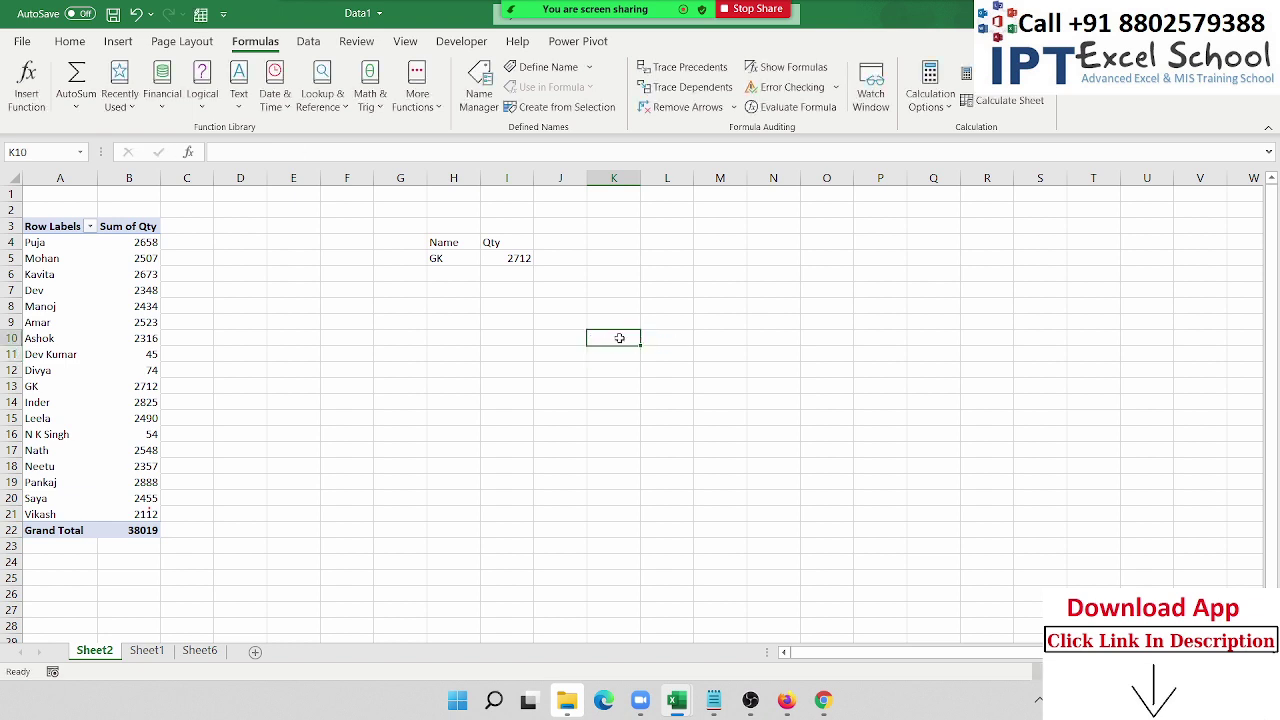
Step: In Chrome, search Google for click.in and open the click.in website
{"action": "left_click", "coordinate": [833, 704]}
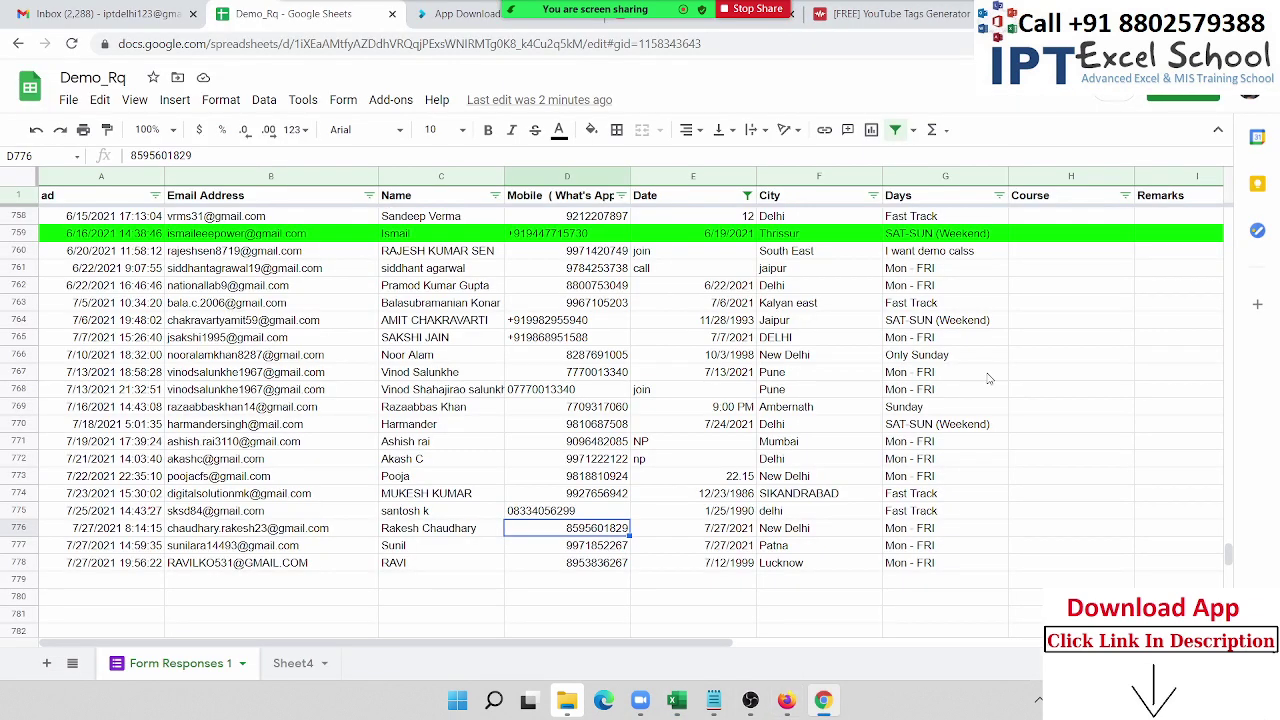
{"action": "key", "text": "ctrl+t"}
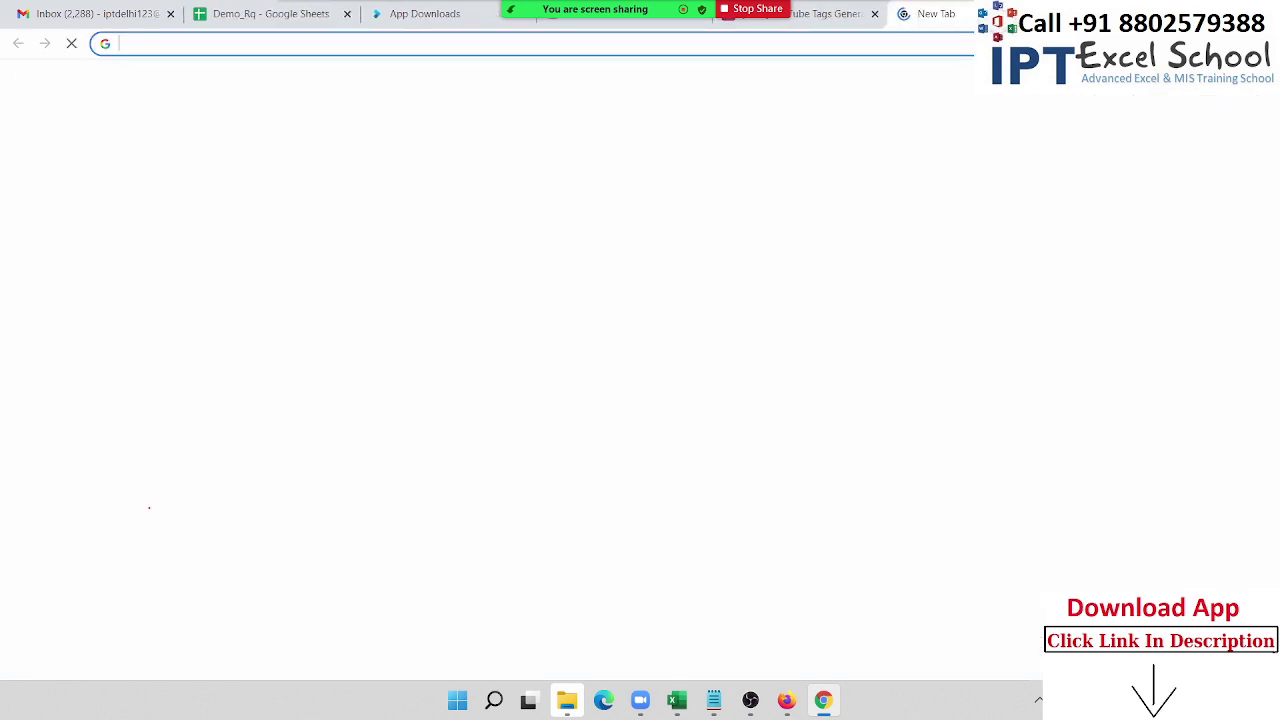
{"action": "type", "text": "google.com"}
{"action": "key", "text": "Return"}
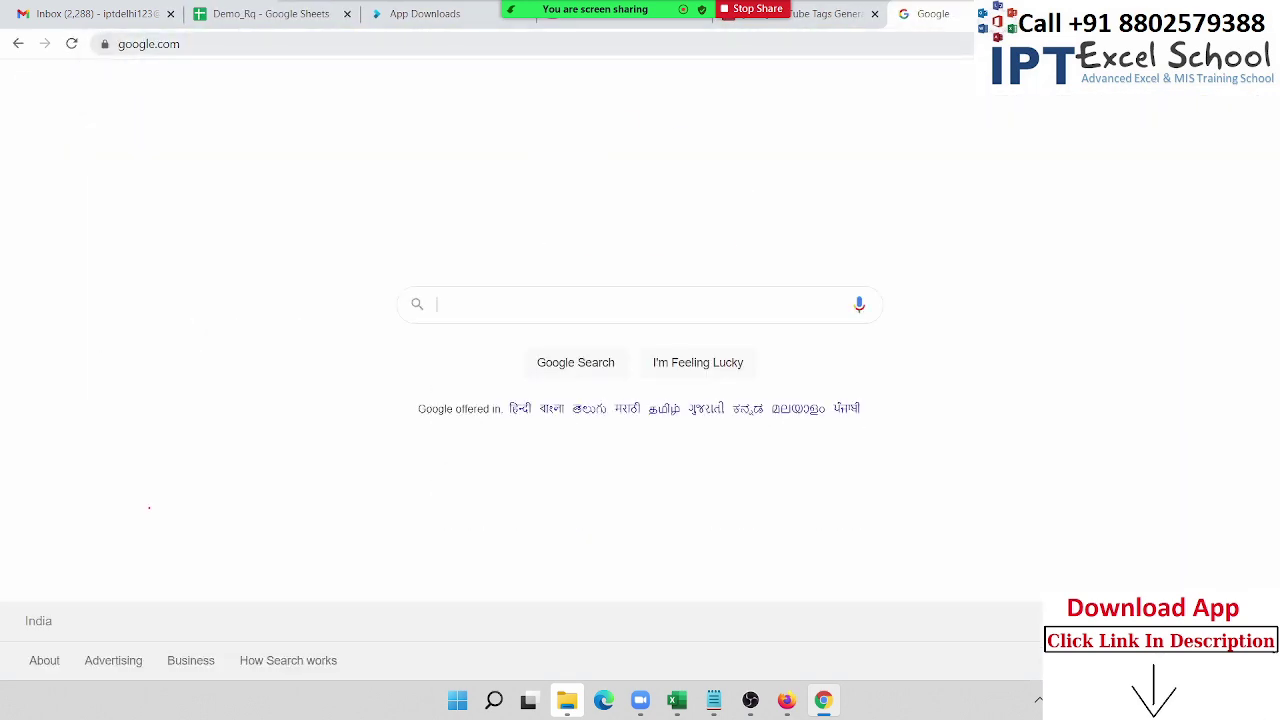
{"action": "type", "text": "cli"}
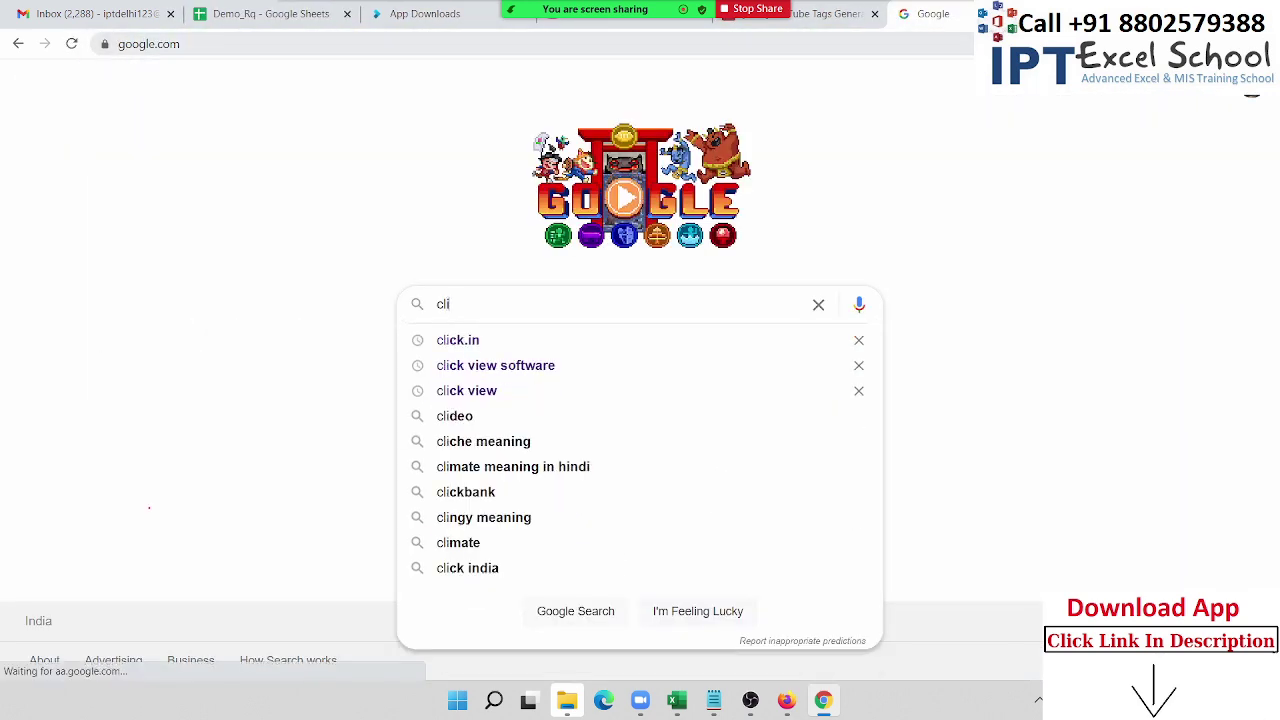
{"action": "key", "text": "Down"}
{"action": "key", "text": "Return"}
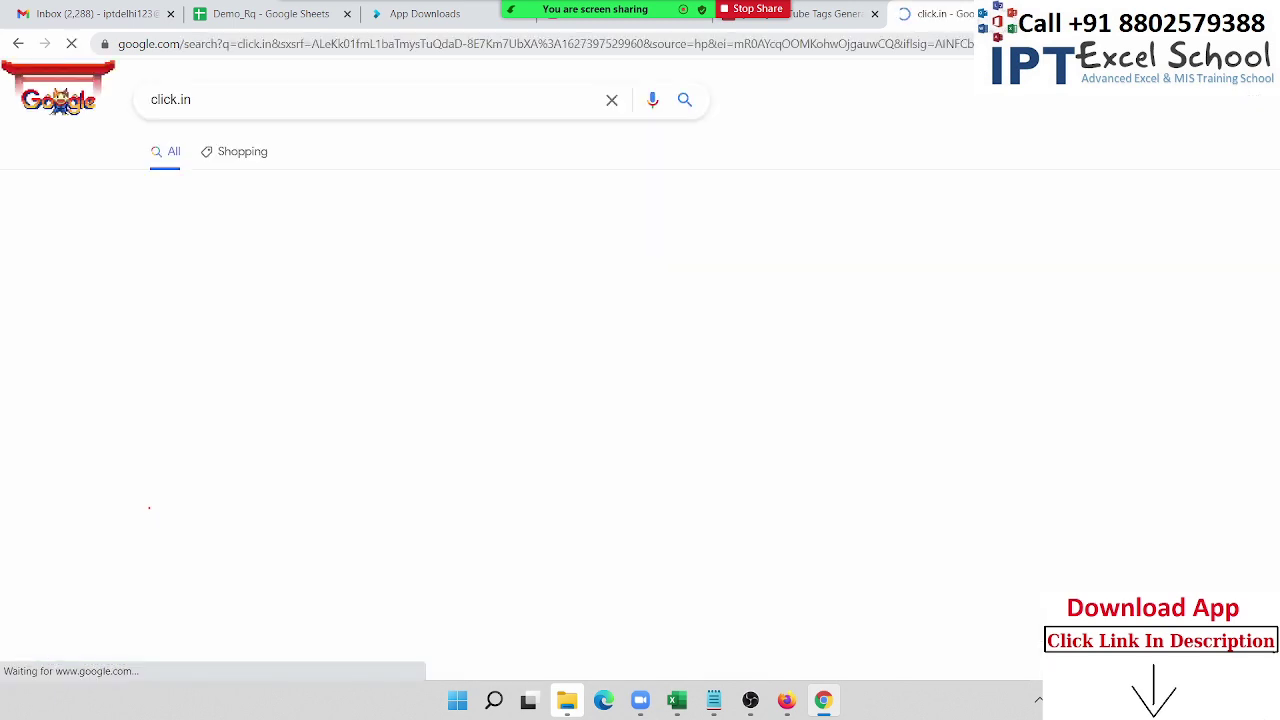
{"action": "left_click", "coordinate": [183, 250]}
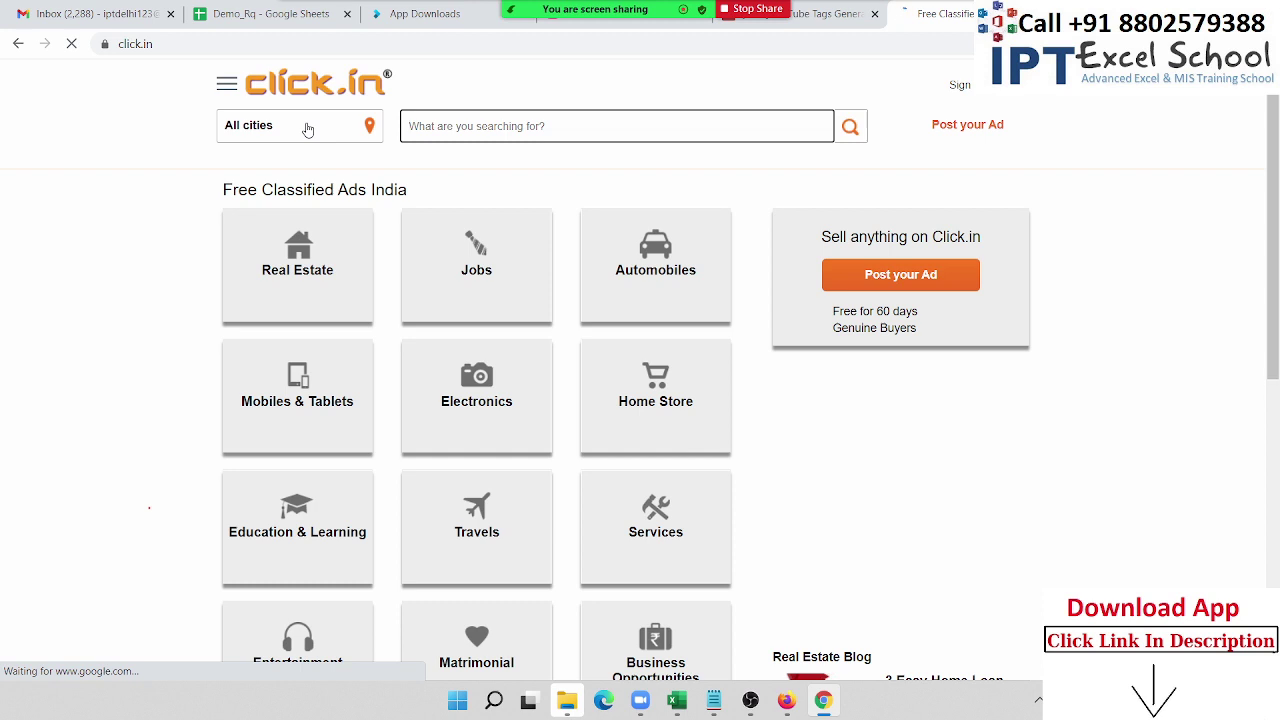
{"action": "left_click", "coordinate": [308, 128]}
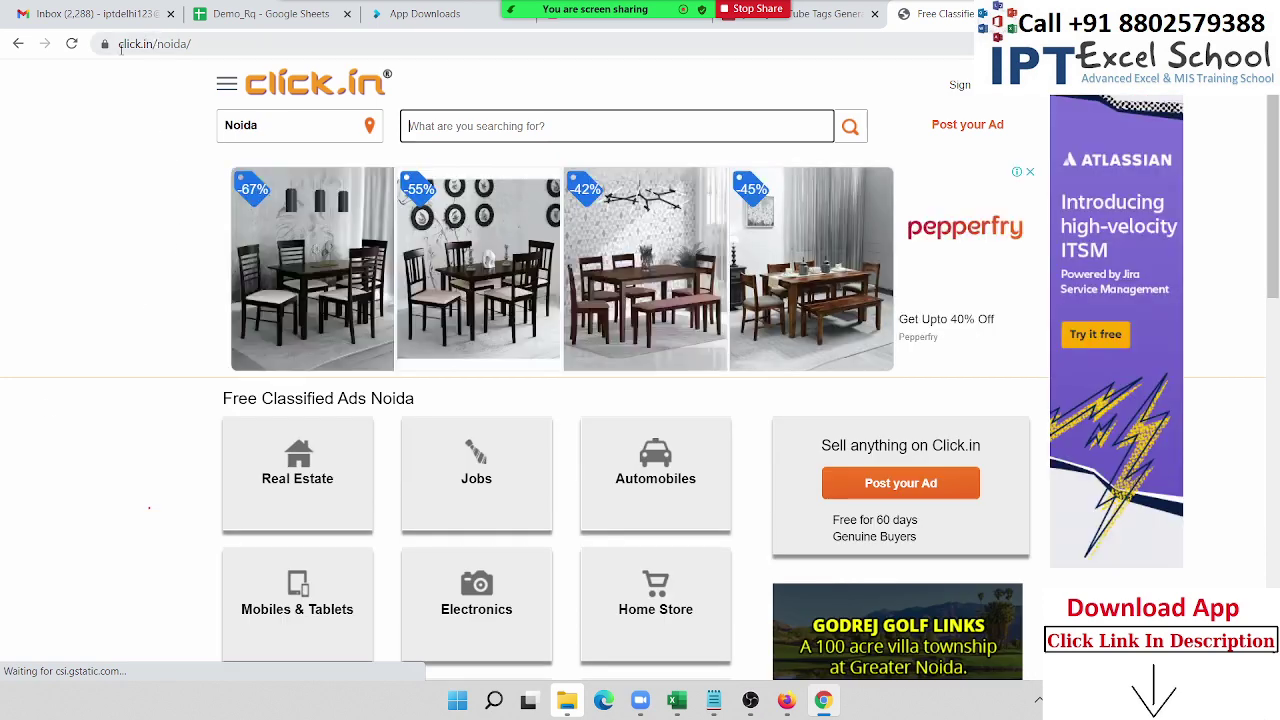
{"action": "left_click", "coordinate": [121, 45]}
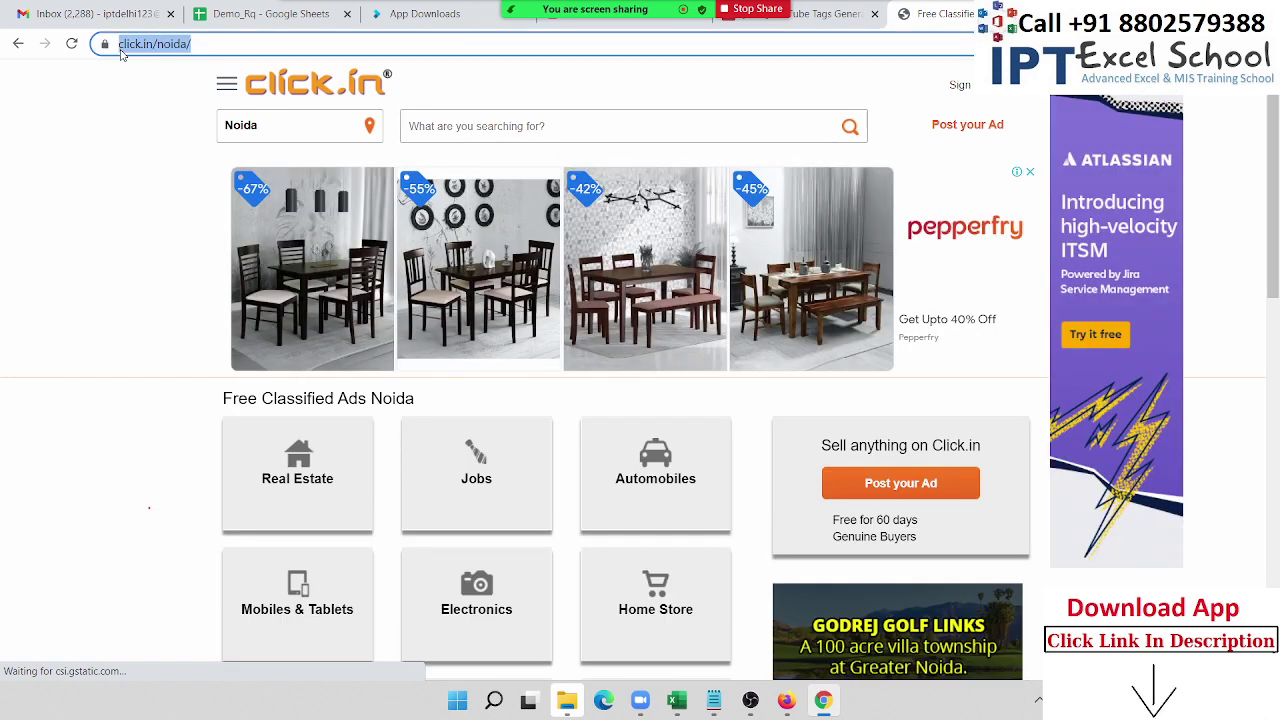
{"action": "left_click", "coordinate": [307, 202]}
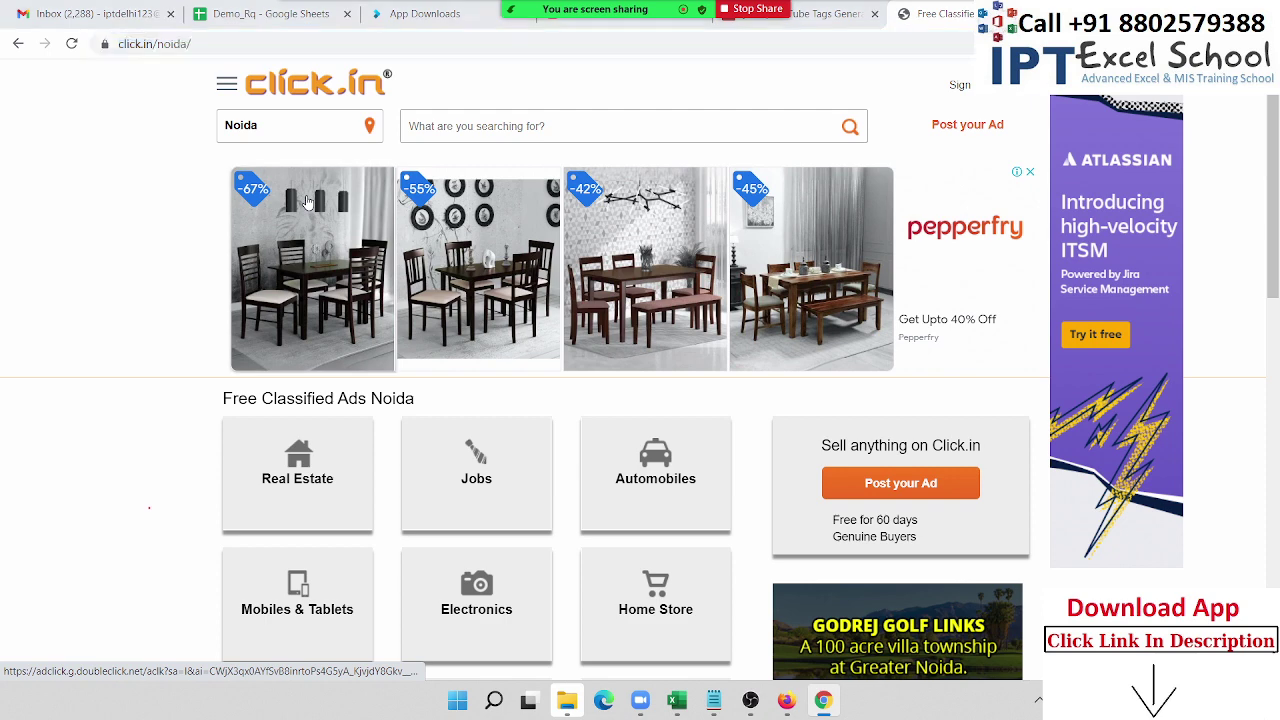
{"action": "key", "text": "alt+Tab"}
{"action": "left_click", "coordinate": [515, 329]}
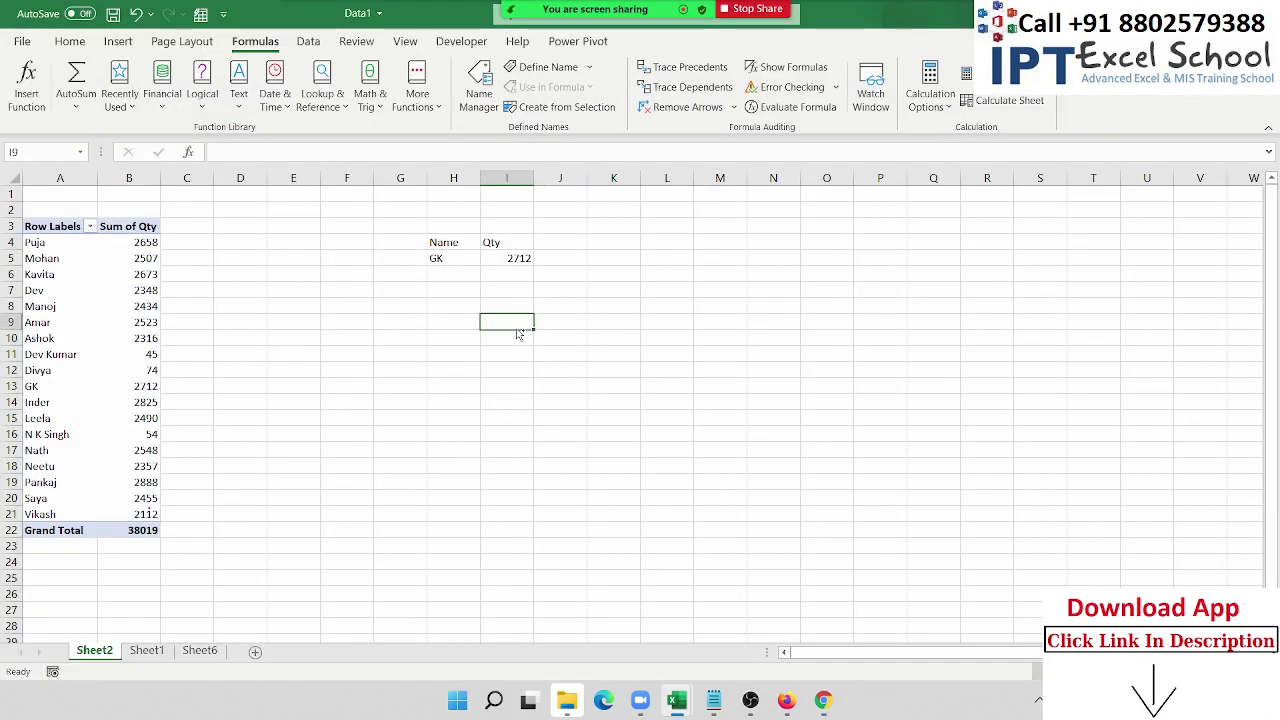
{"action": "type", "text": "https://www.click.in/noida/"}
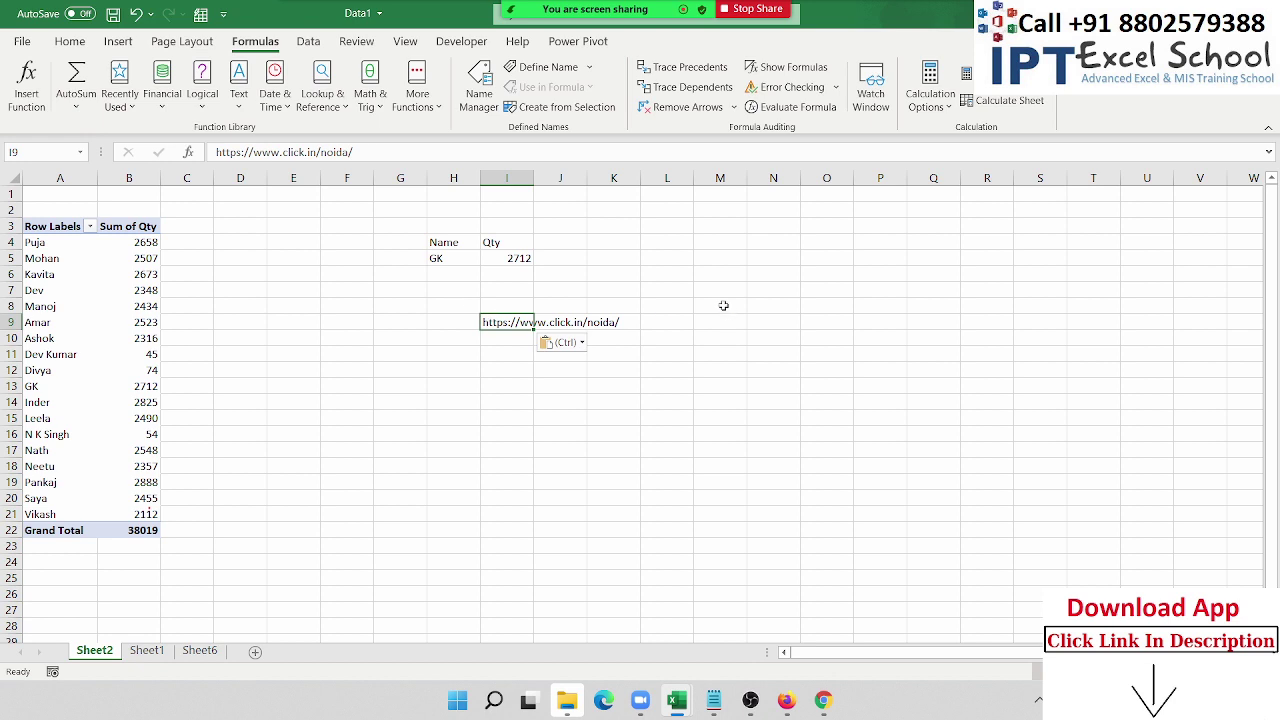
{"action": "left_click", "coordinate": [697, 290]}
Step: Enter the word city in M7
{"action": "type", "text": "city"}
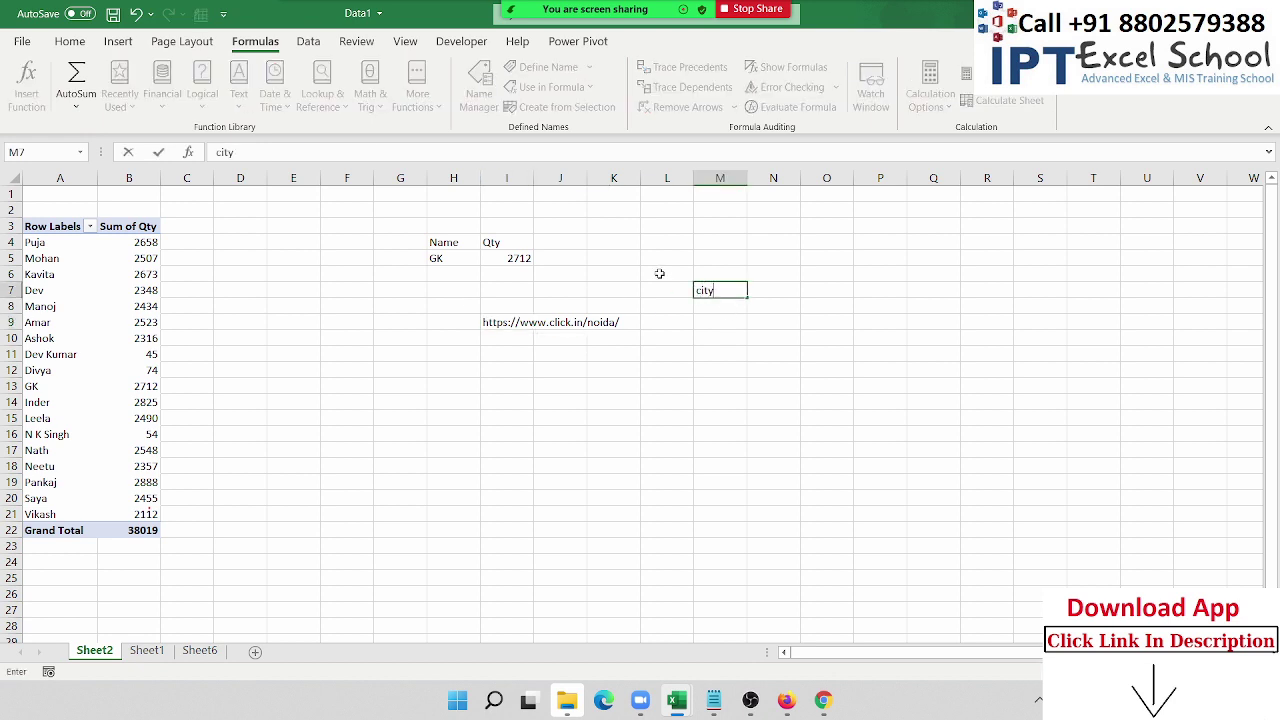
{"action": "key", "text": "Return"}
{"action": "key", "text": "Down"}
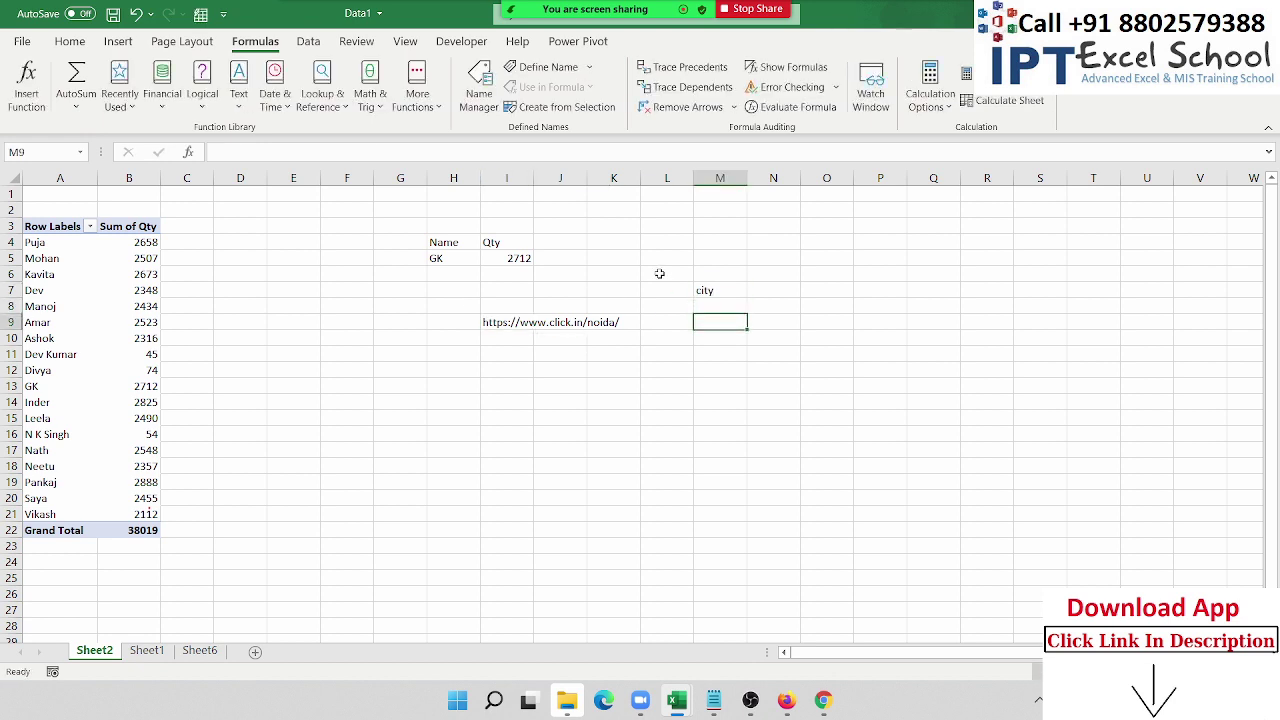
{"action": "key", "text": "Down"}
{"action": "key", "text": "Left"}
{"action": "key", "text": "Left"}
{"action": "key", "text": "Left"}
{"action": "key", "text": "Up"}
{"action": "key", "text": "Left"}
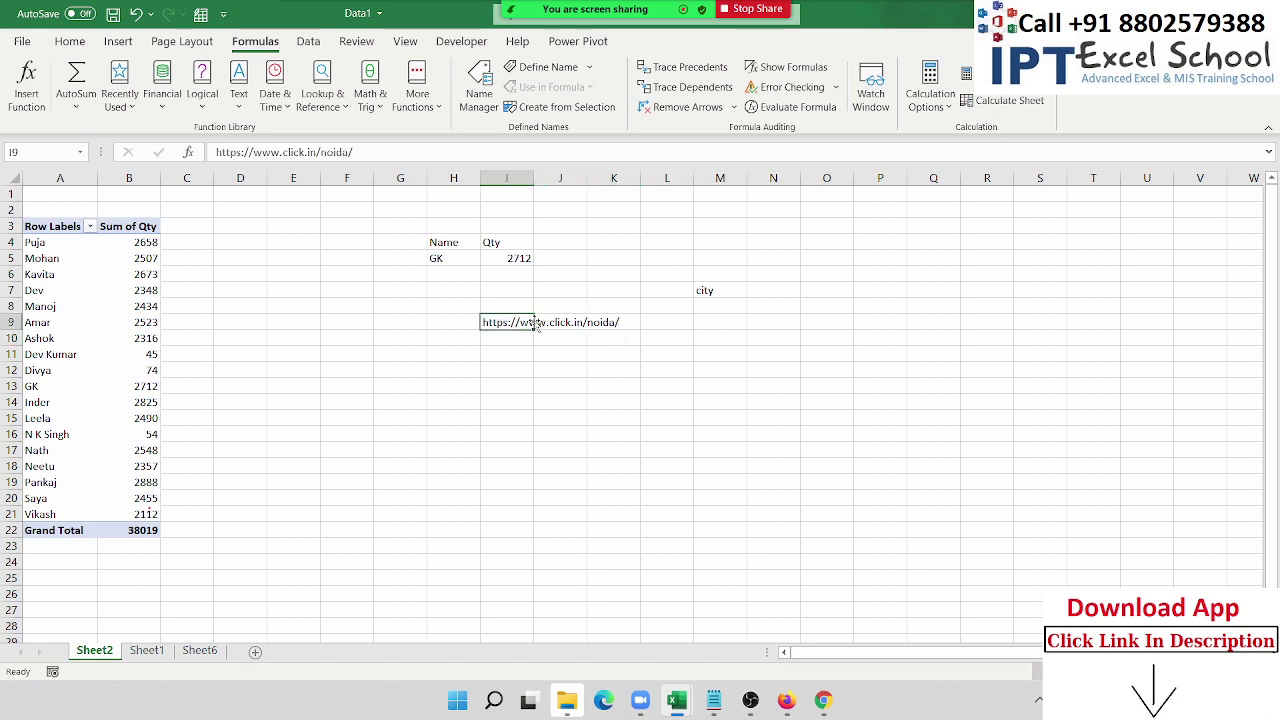
{"action": "left_click", "coordinate": [217, 152]}
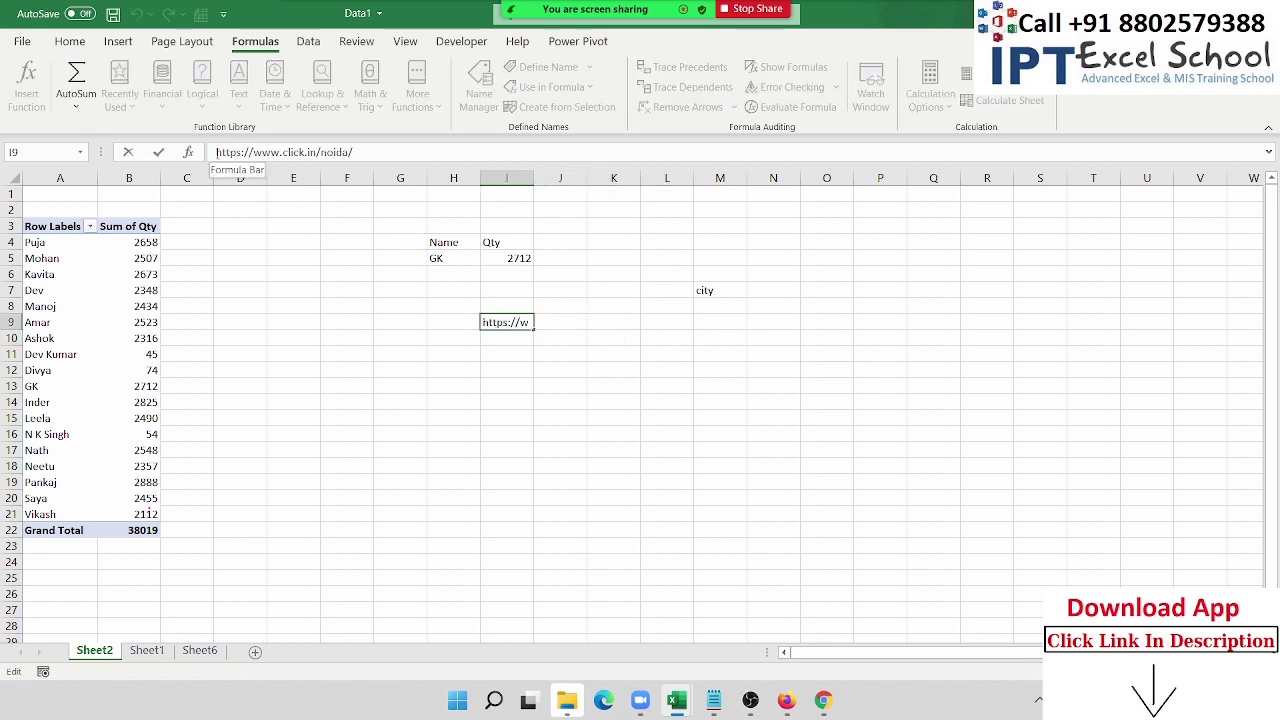
{"action": "type", "text": "=\""}
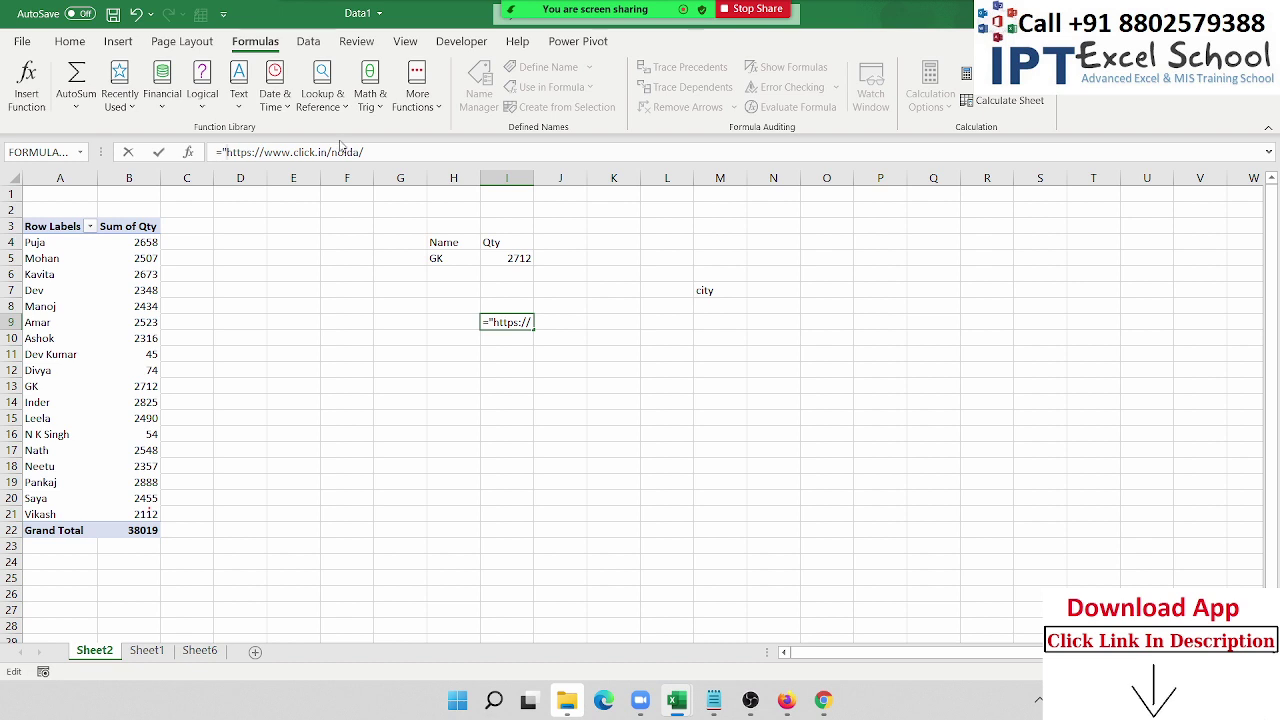
{"action": "left_click", "coordinate": [333, 150]}
{"action": "type", "text": "\"&"}
{"action": "key", "text": "Delete"}
{"action": "key", "text": "Delete"}
{"action": "key", "text": "Delete"}
{"action": "key", "text": "Delete"}
{"action": "key", "text": "Delete"}
{"action": "left_click", "coordinate": [727, 288]}
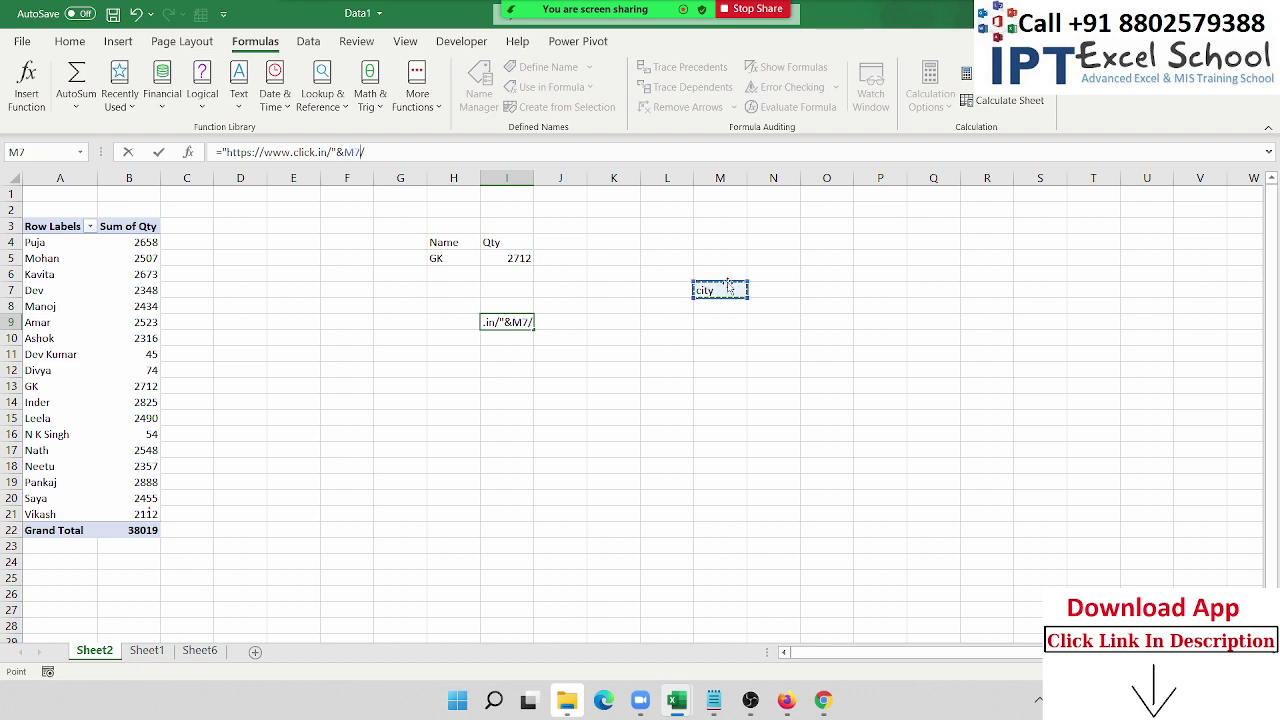
{"action": "type", "text": "&\"/"}
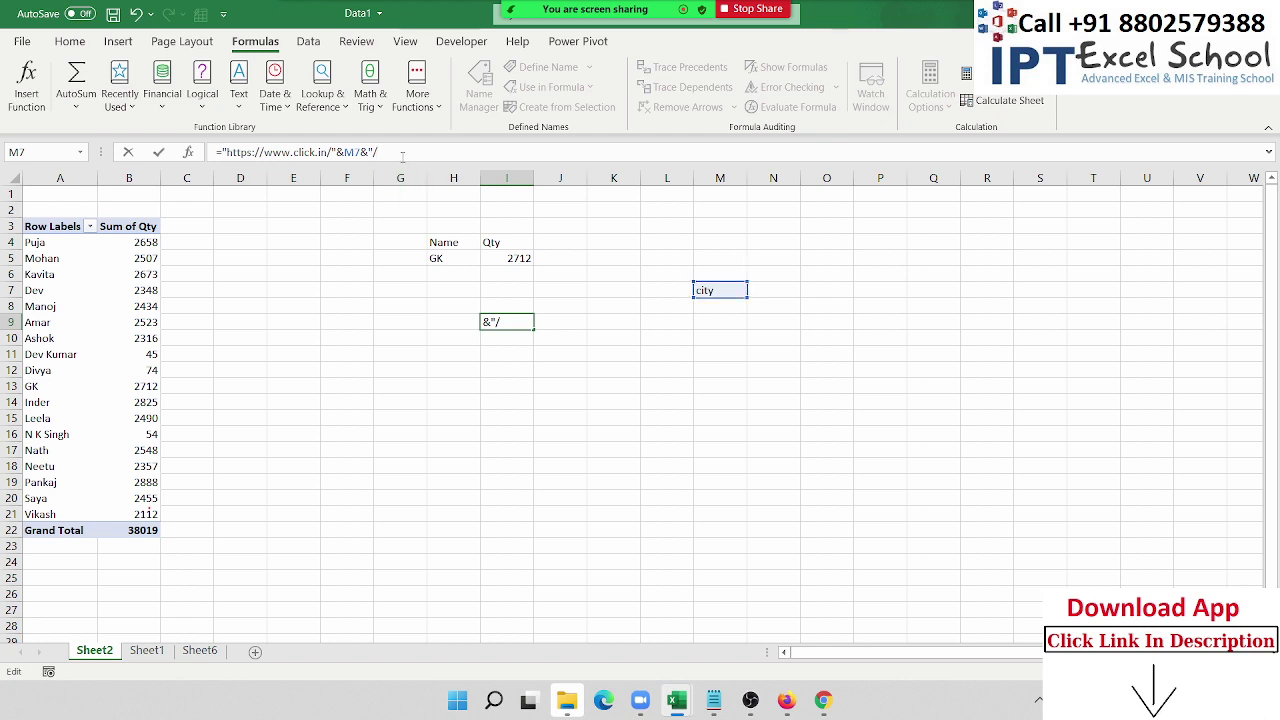
{"action": "type", "text": "\""}
{"action": "key", "text": "ctrl+Return"}
{"action": "key", "text": "Down"}
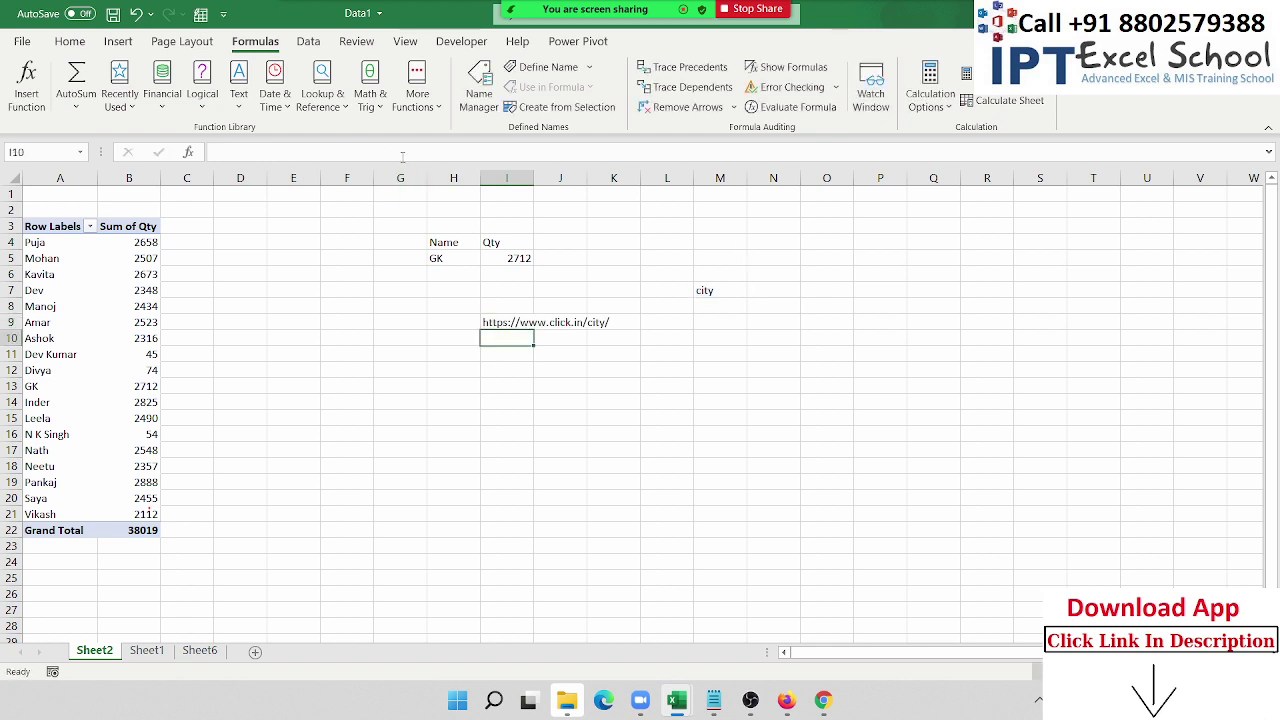
{"action": "key", "text": "Up"}
{"action": "key", "text": "Down"}
{"action": "key", "text": "Down"}
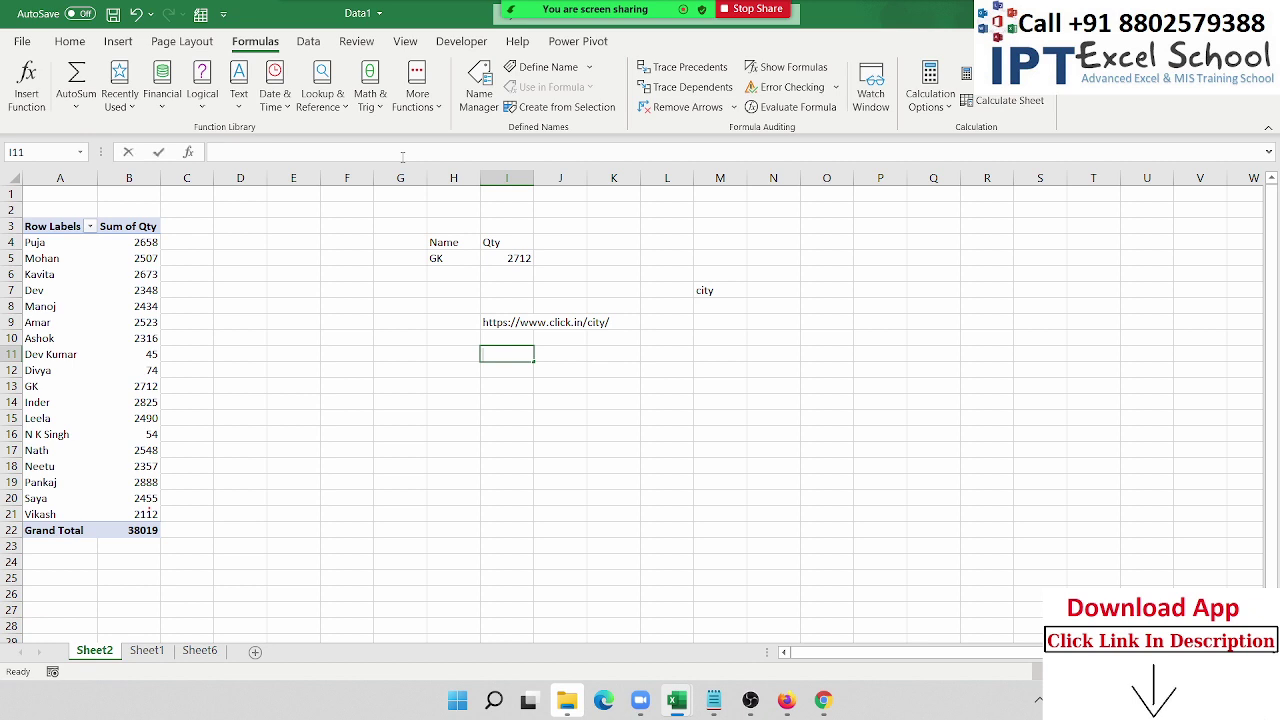
Step: Enter =HYPERLINK(I9,"click") in I11 as a link labelled click
{"action": "type", "text": "=hy"}
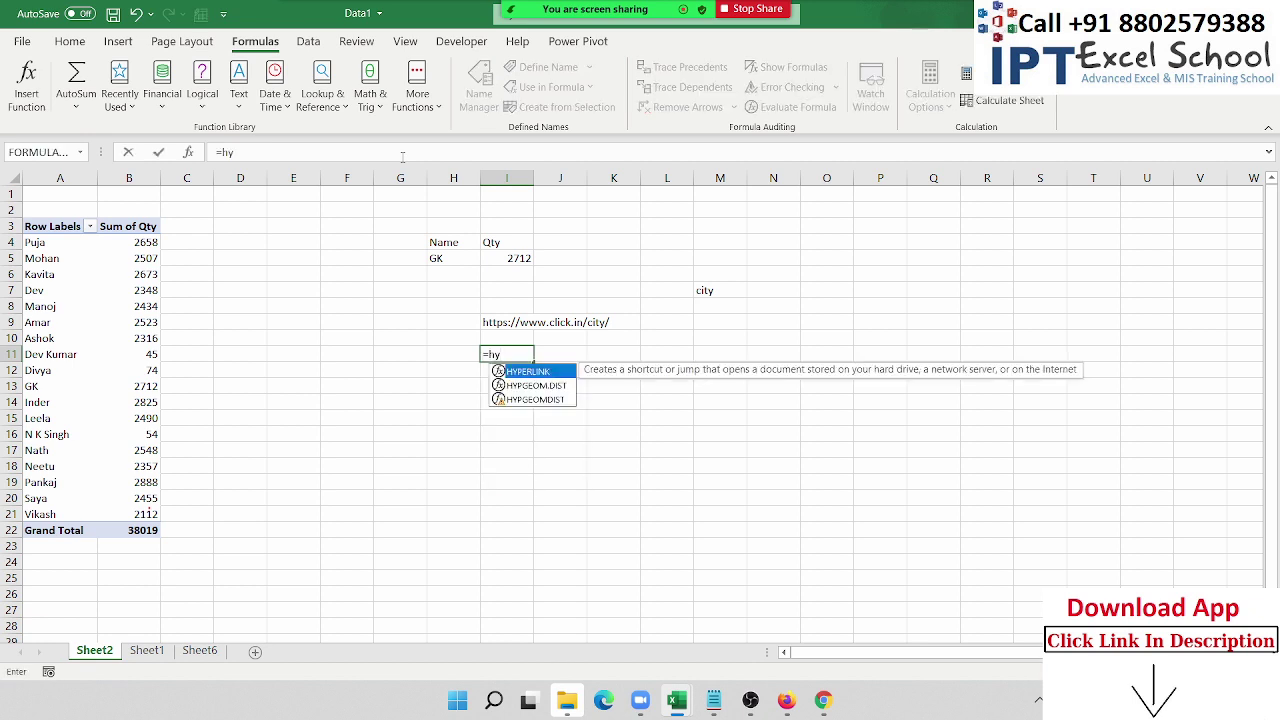
{"action": "key", "text": "Tab"}
{"action": "key", "text": "Up"}
{"action": "key", "text": "Up"}
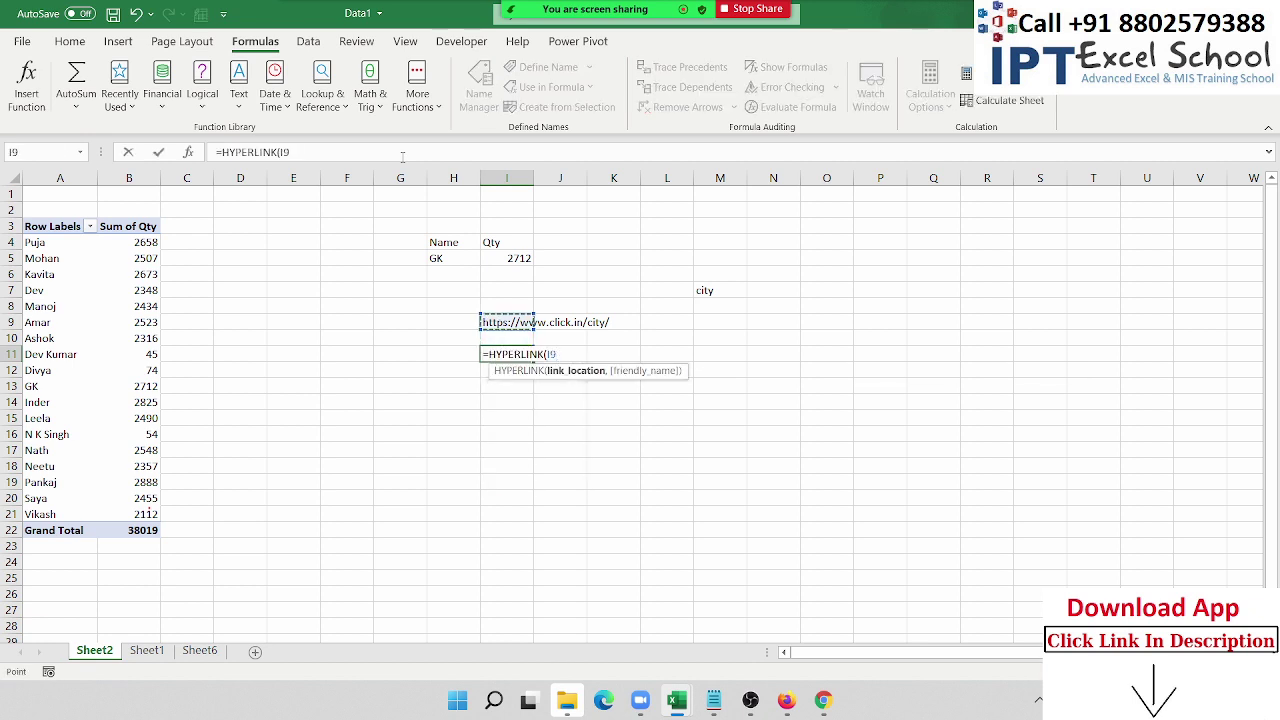
{"action": "type", "text": ",\"cl"}
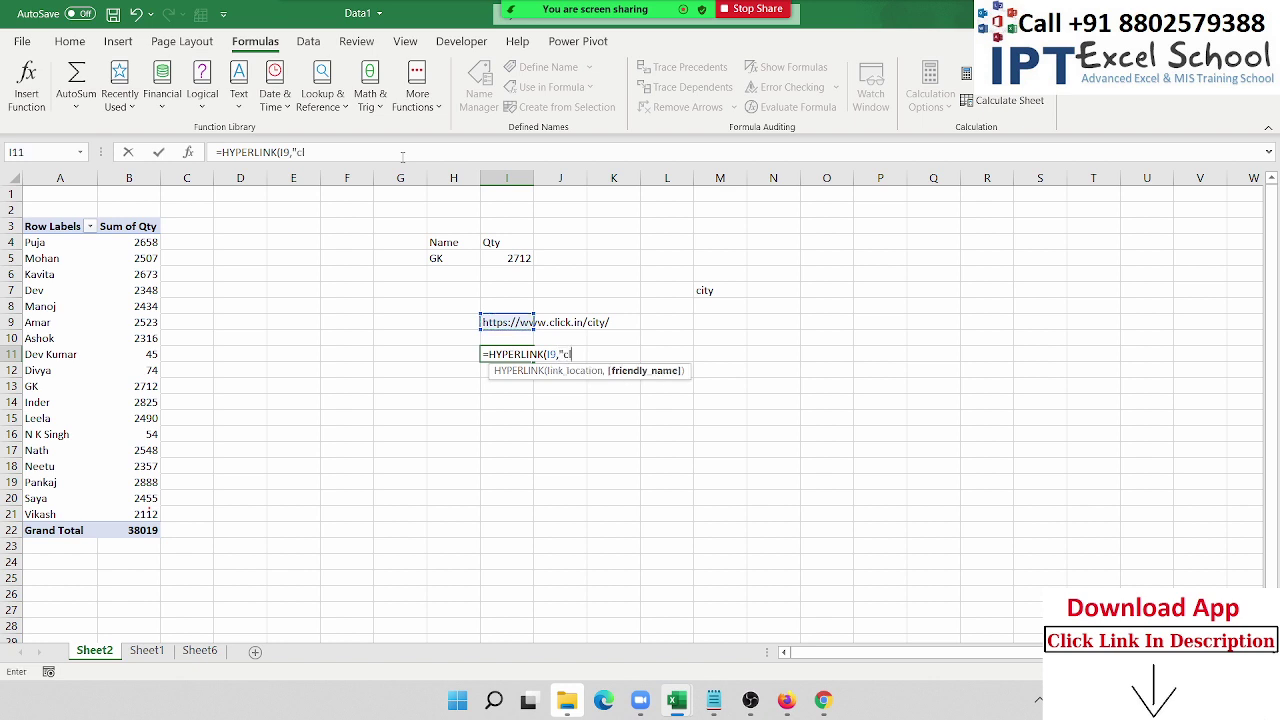
{"action": "type", "text": "ick\")"}
{"action": "key", "text": "Return"}
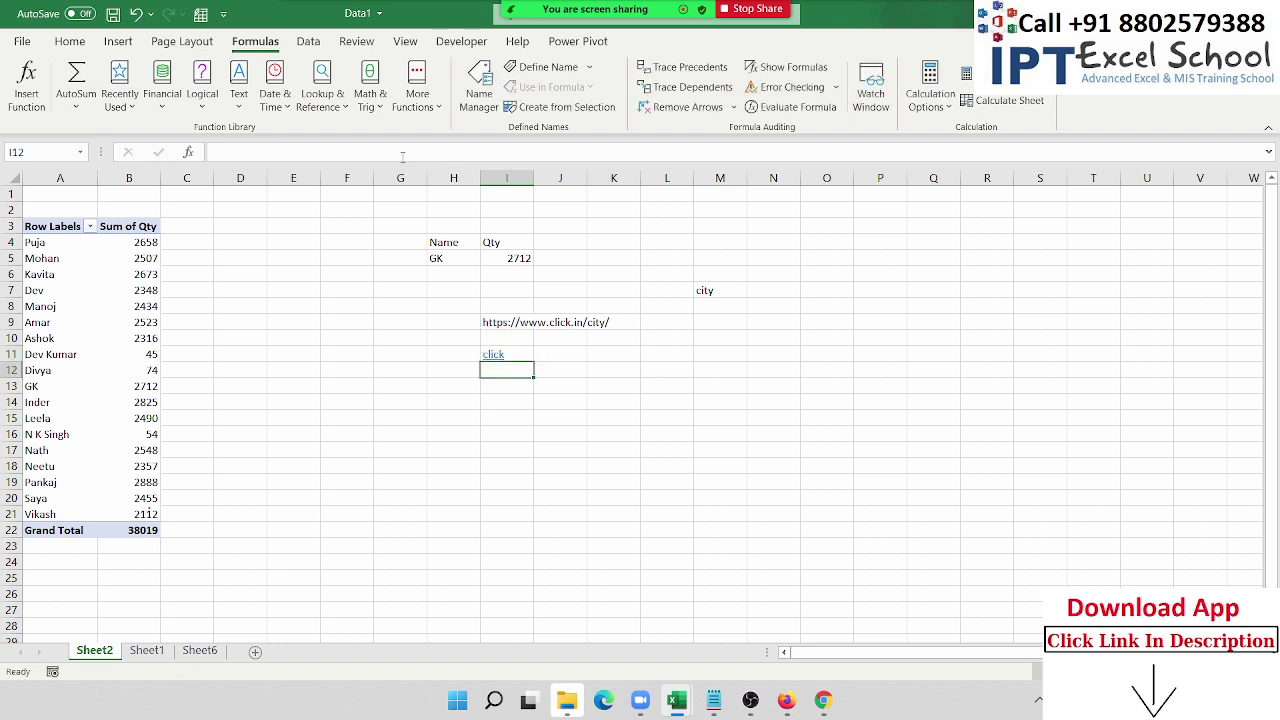
Step: Point the I9 URL formula at M8 and enter Patna in M8
{"action": "left_click", "coordinate": [720, 307]}
{"action": "double_click", "coordinate": [495, 323]}
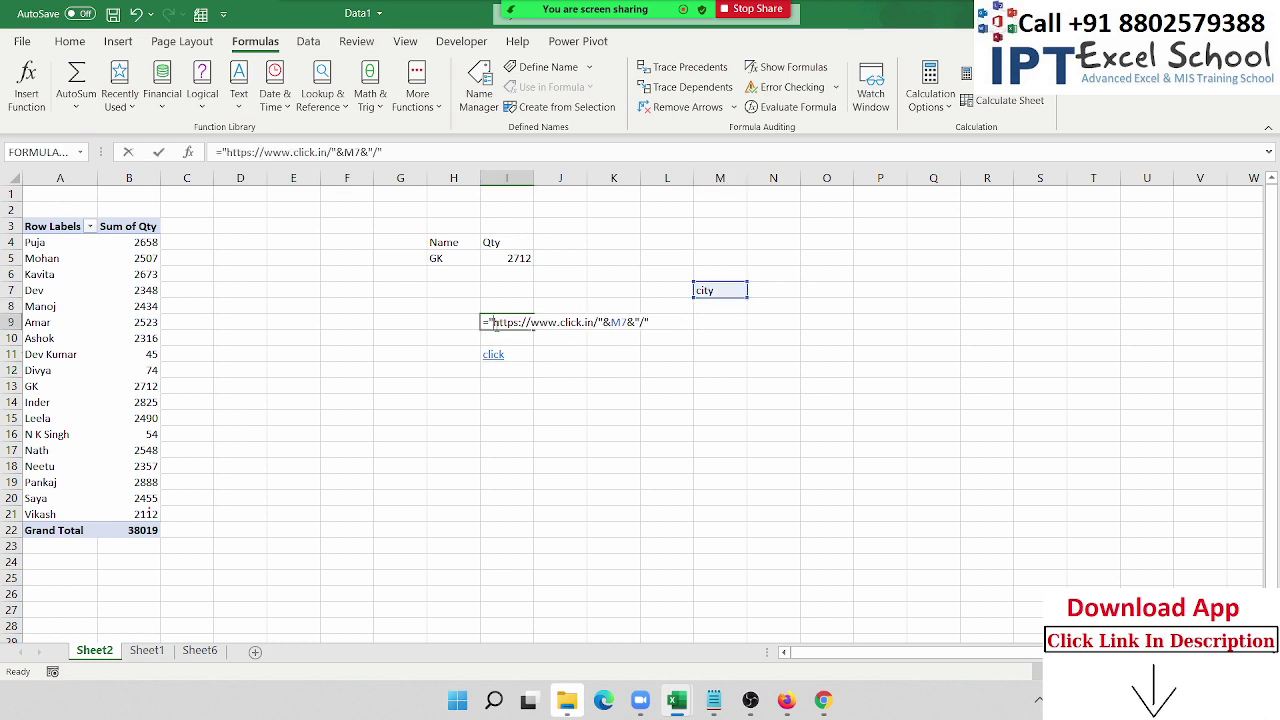
{"action": "left_click", "coordinate": [727, 306]}
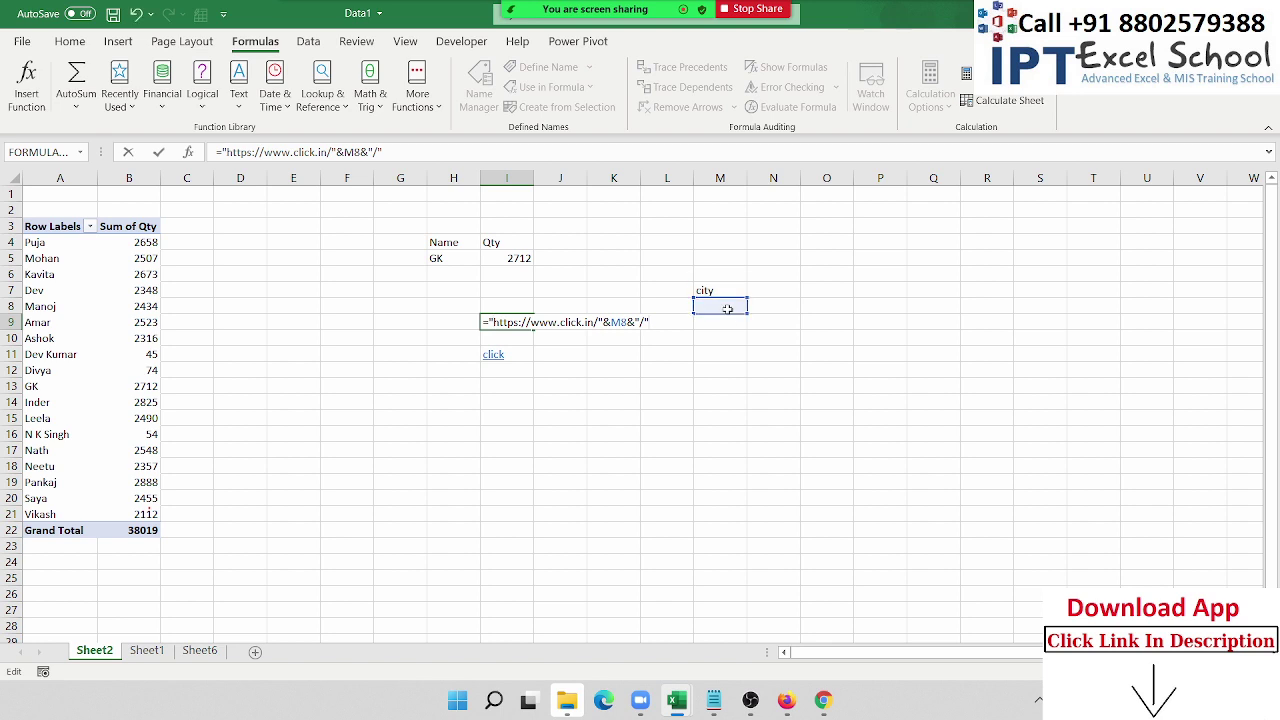
{"action": "key", "text": "Return"}
{"action": "left_click", "coordinate": [727, 309]}
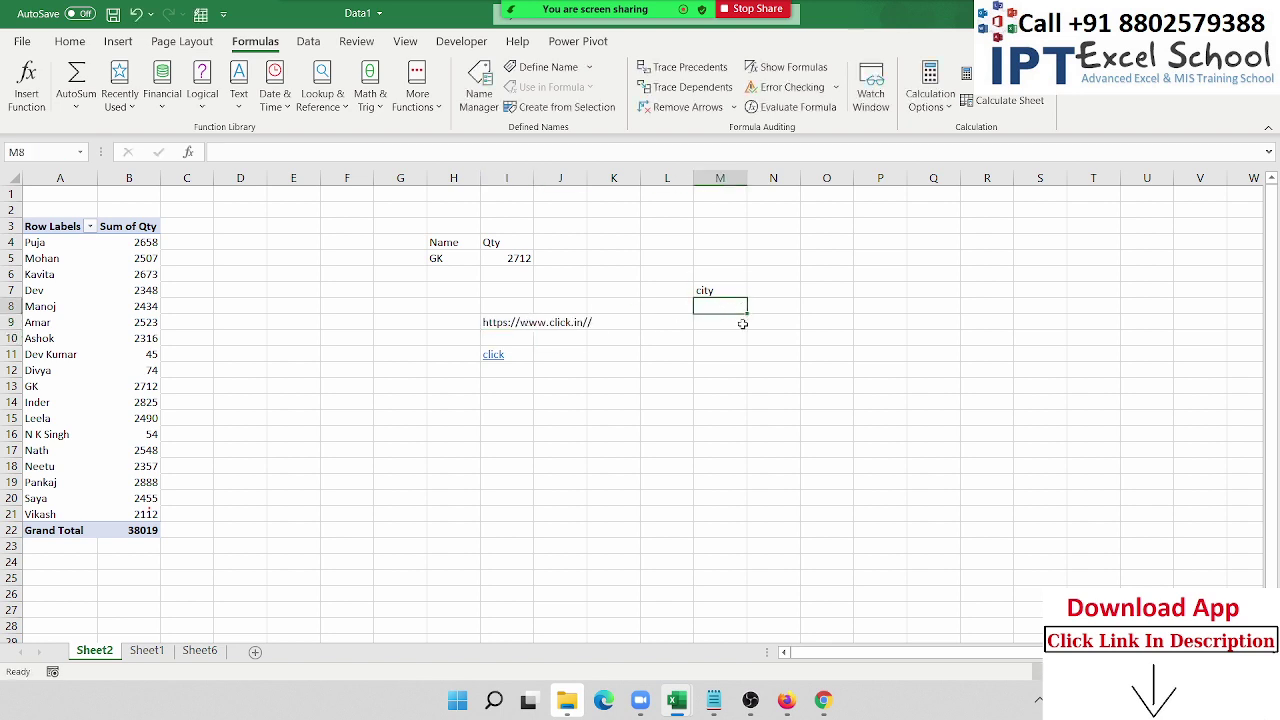
{"action": "type", "text": "Patna"}
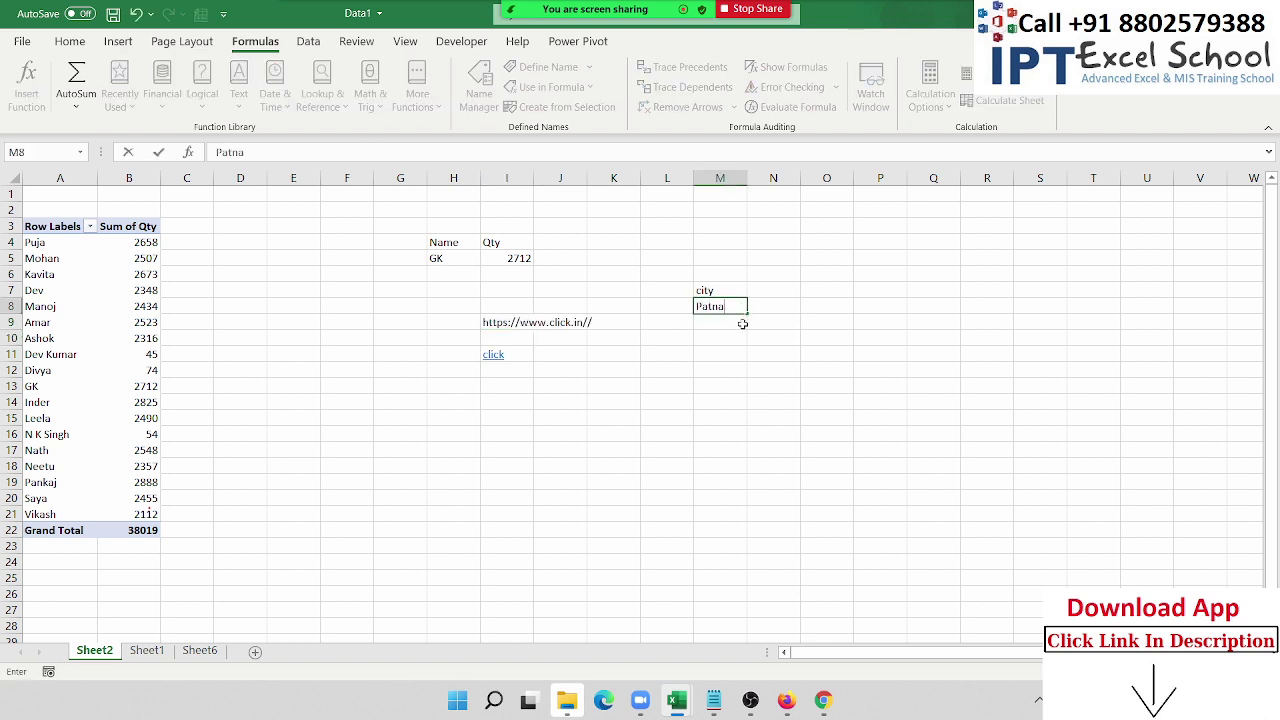
{"action": "key", "text": "Return"}
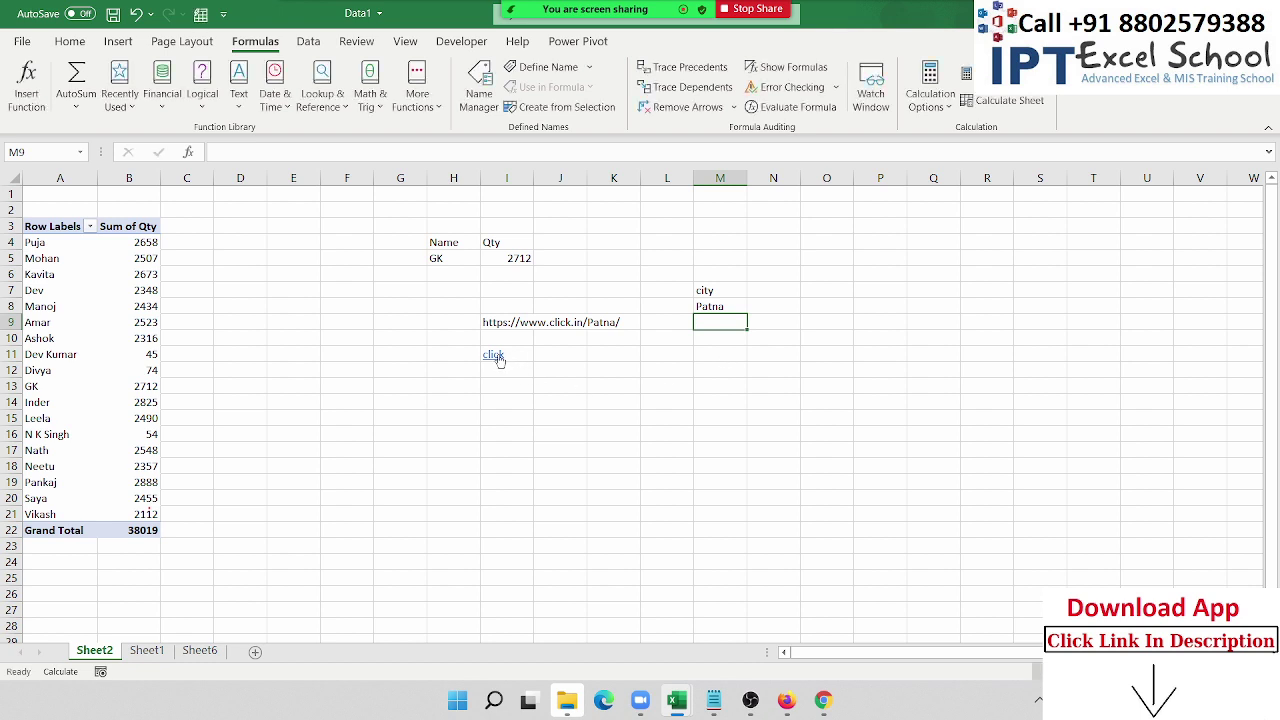
Step: Follow the click hyperlink in I11 to test the Patna address
{"action": "left_click", "coordinate": [496, 356]}
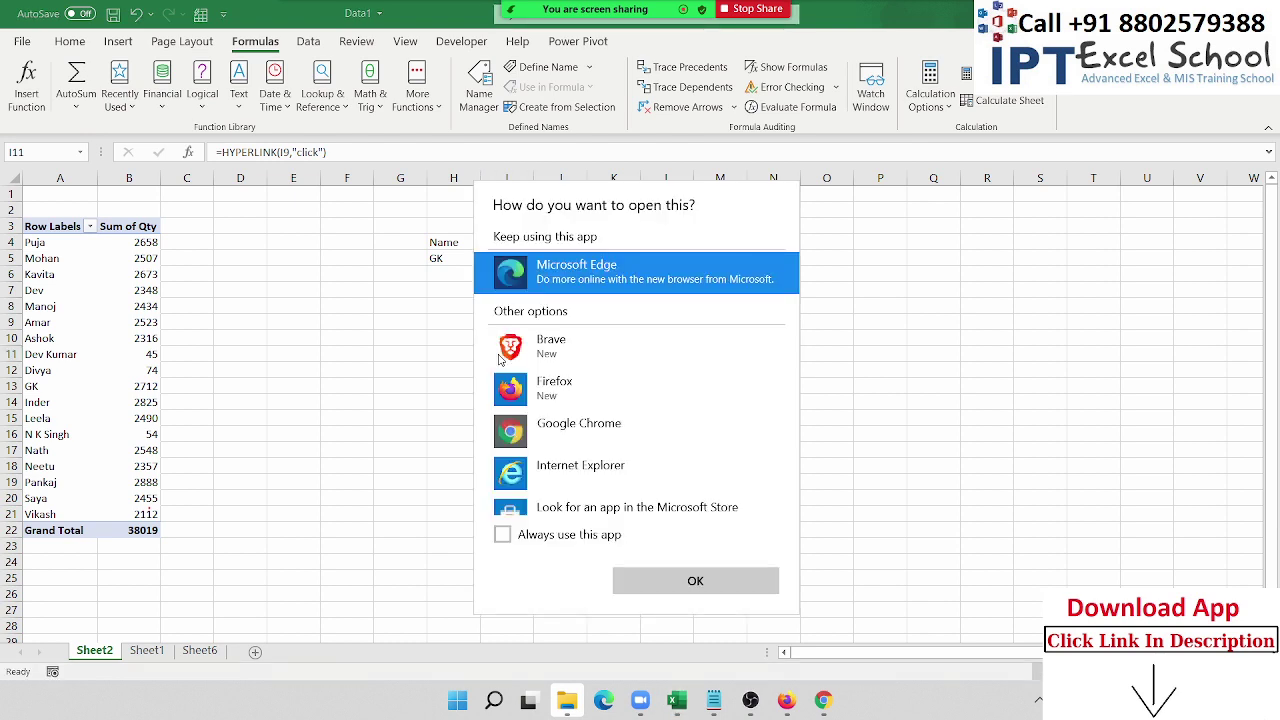
{"action": "left_click", "coordinate": [875, 331]}
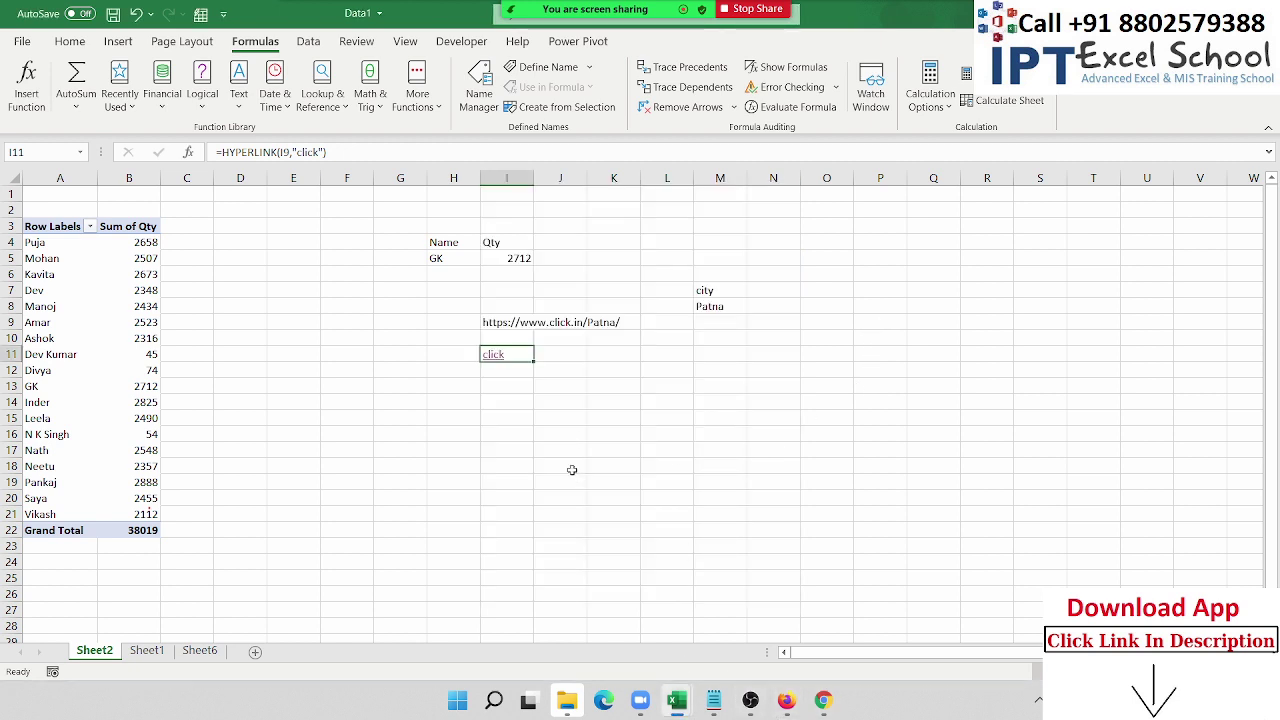
{"action": "left_click", "coordinate": [553, 440]}
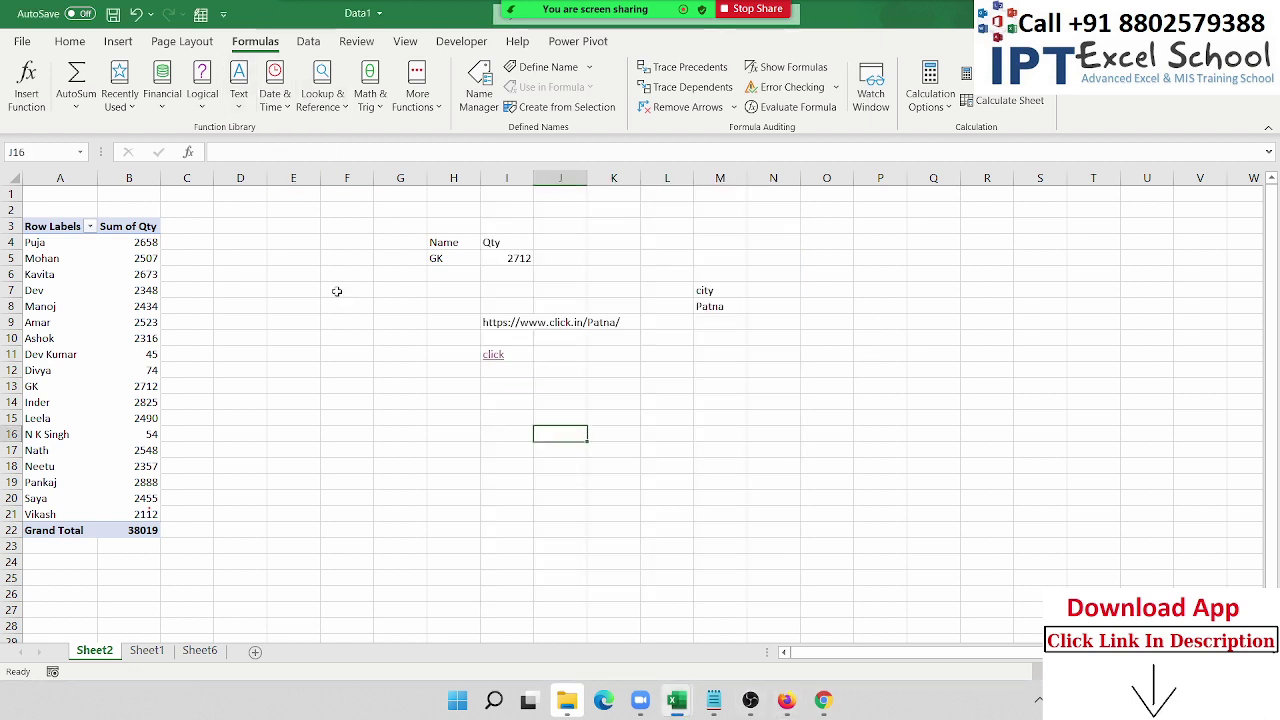
Step: Enter Sheet1 in I16 and insert a hyperlink in J16 to Sheet1!A1
{"action": "left_click", "coordinate": [488, 441]}
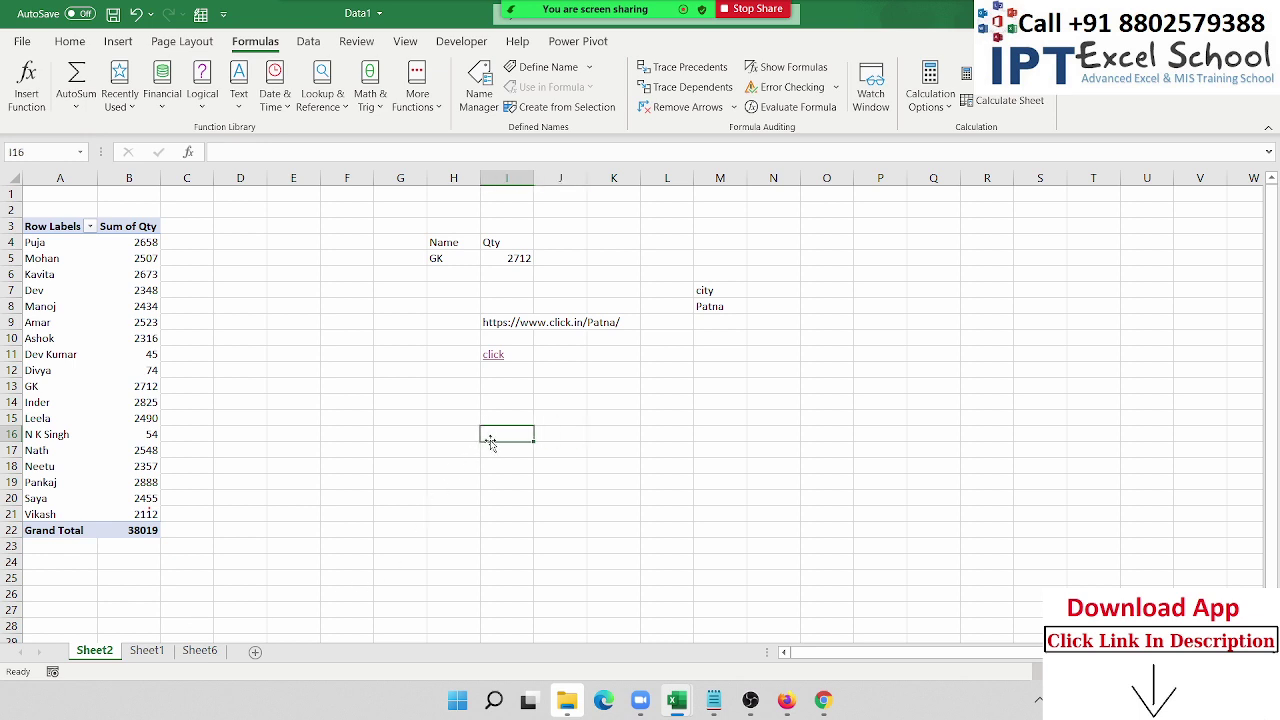
{"action": "type", "text": "Sheet"}
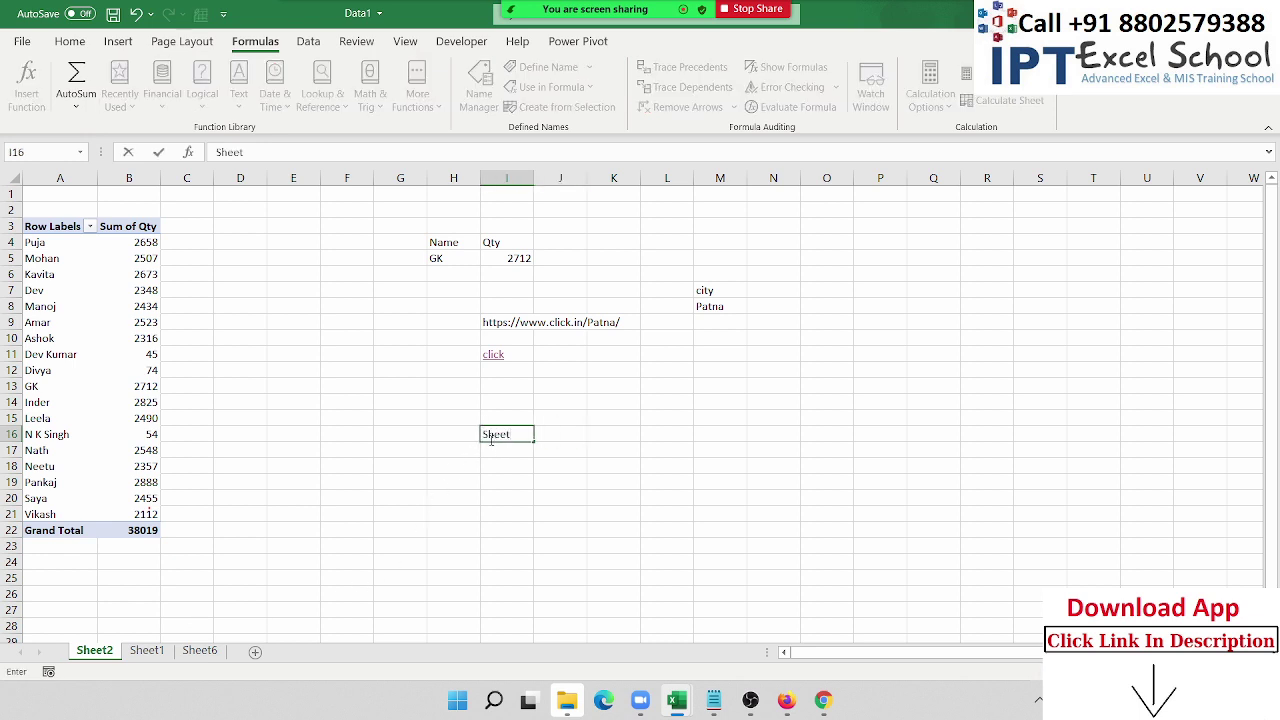
{"action": "type", "text": "1"}
{"action": "key", "text": "ctrl+Return"}
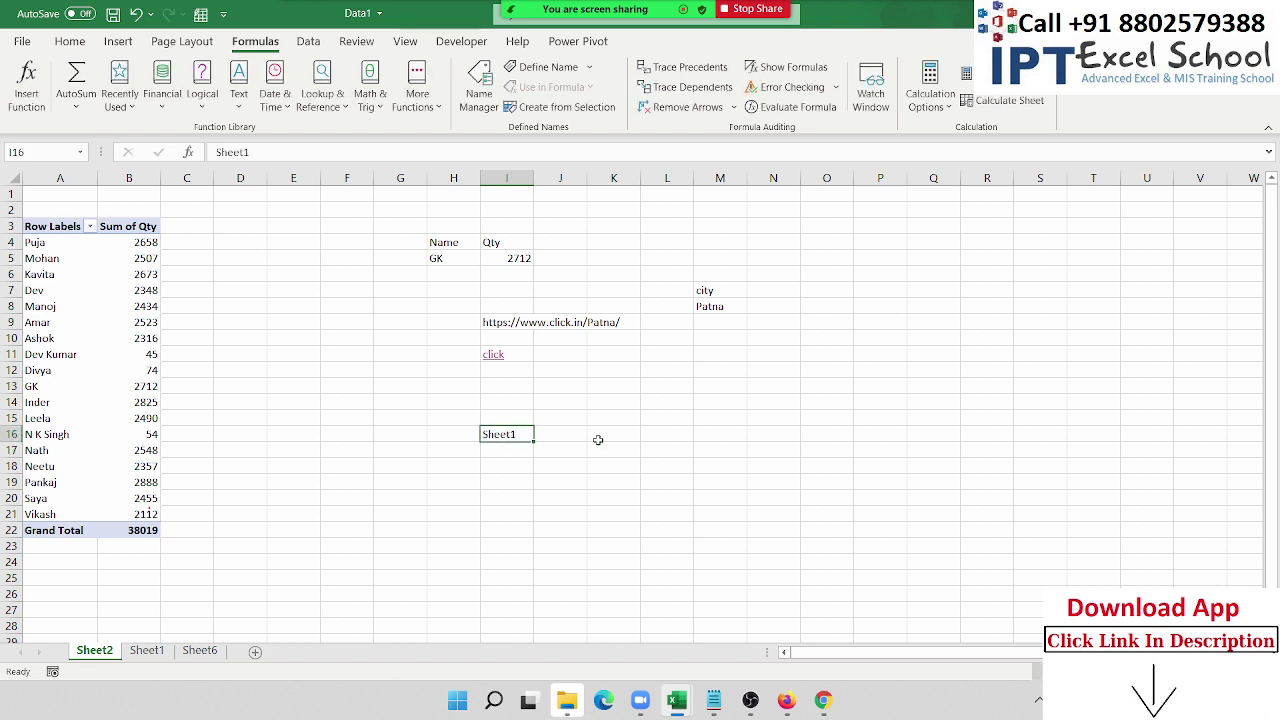
{"action": "left_click", "coordinate": [565, 434]}
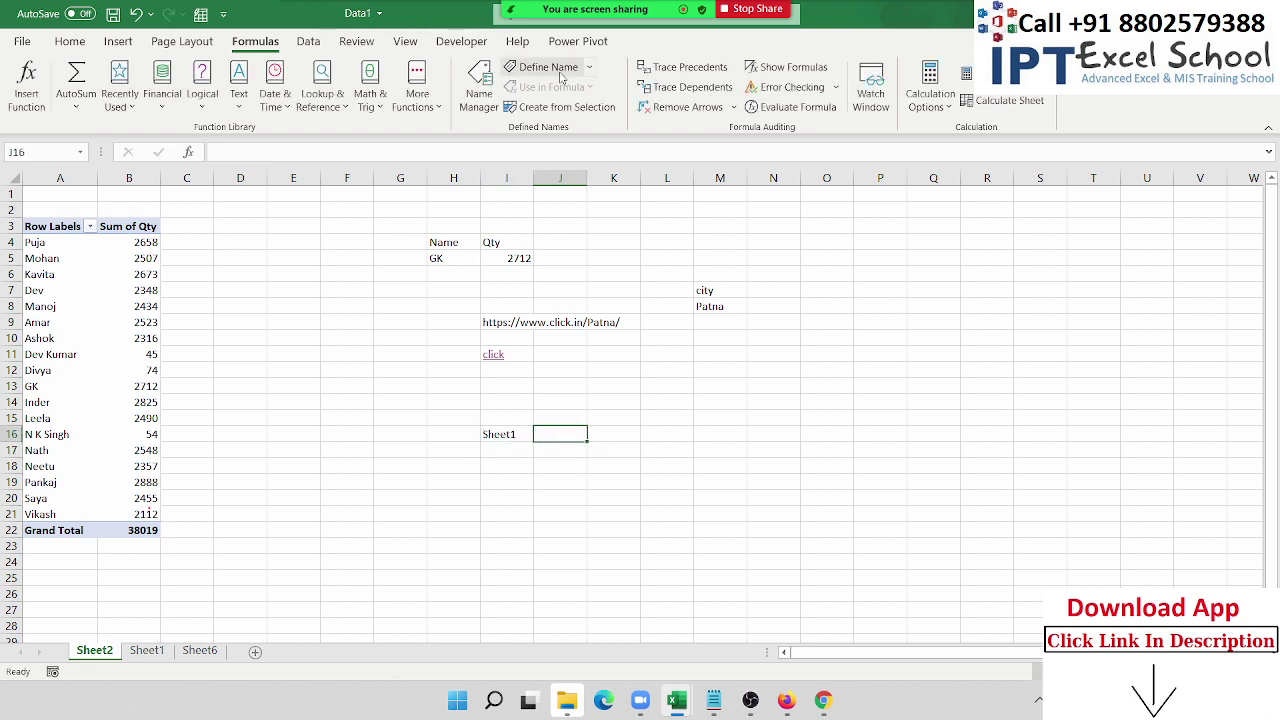
{"action": "key", "text": "ctrl+k"}
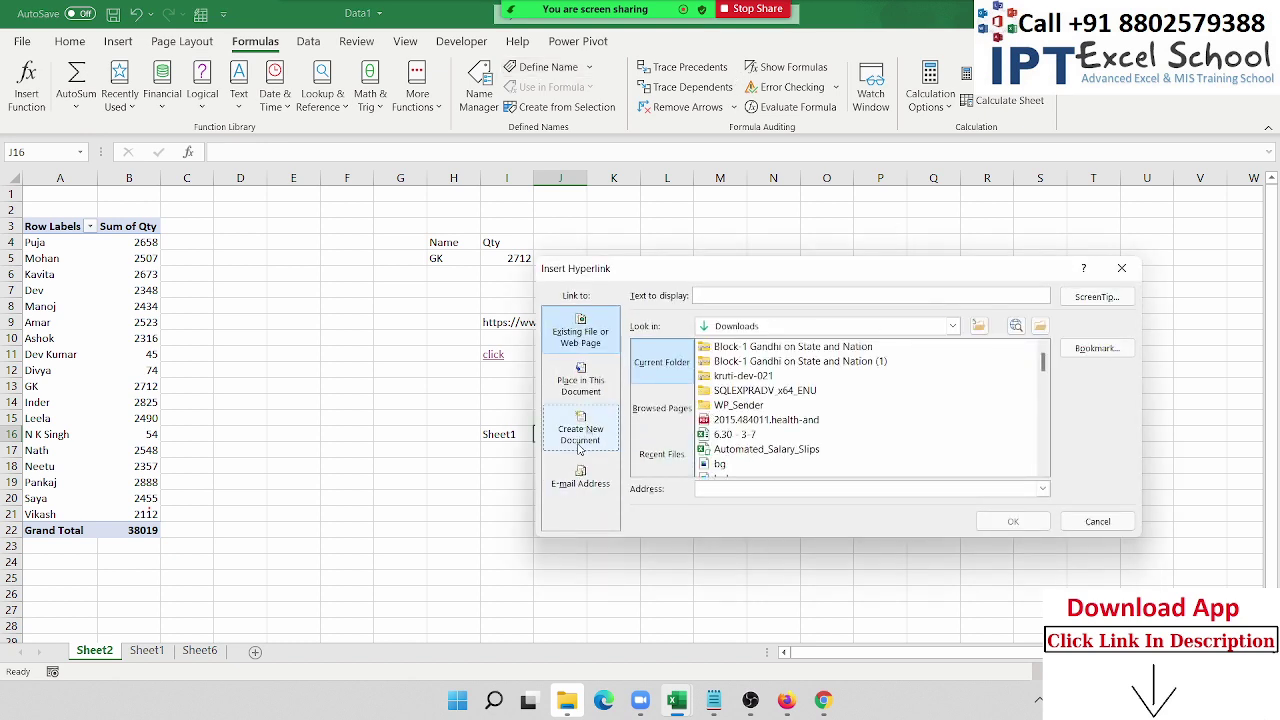
{"action": "left_click", "coordinate": [580, 382]}
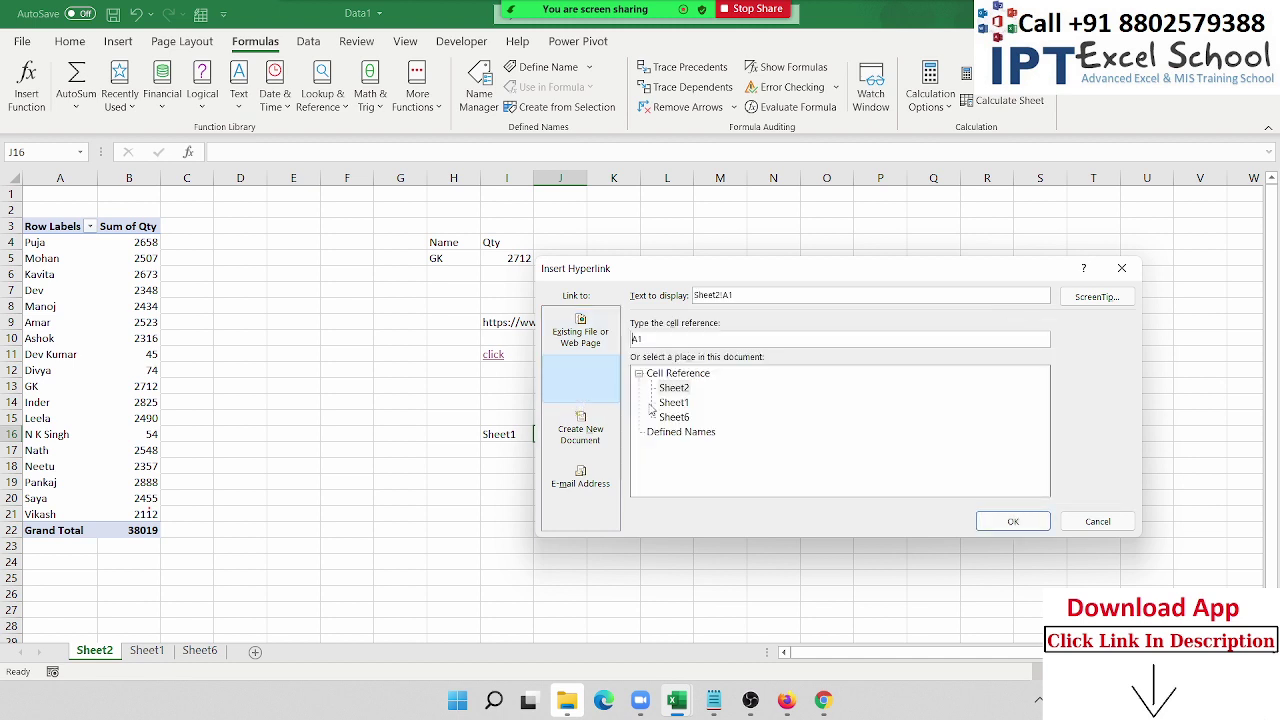
{"action": "left_click", "coordinate": [674, 402]}
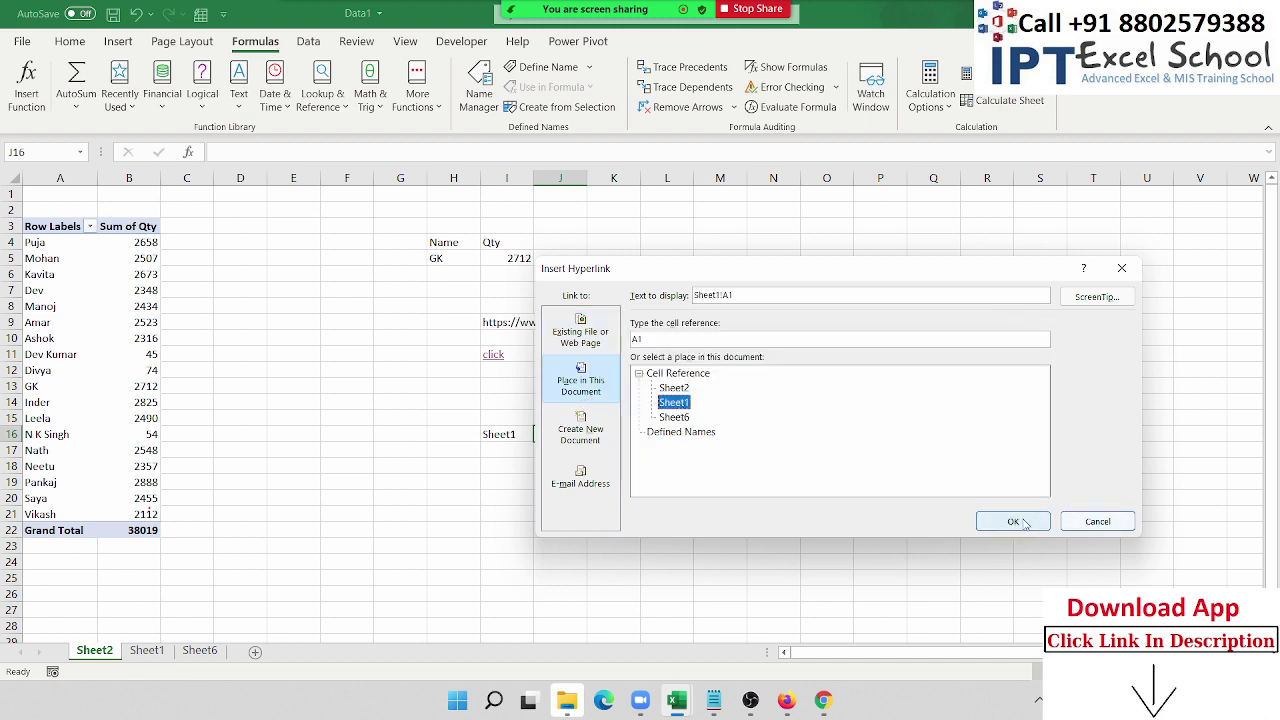
{"action": "left_click", "coordinate": [1008, 521]}
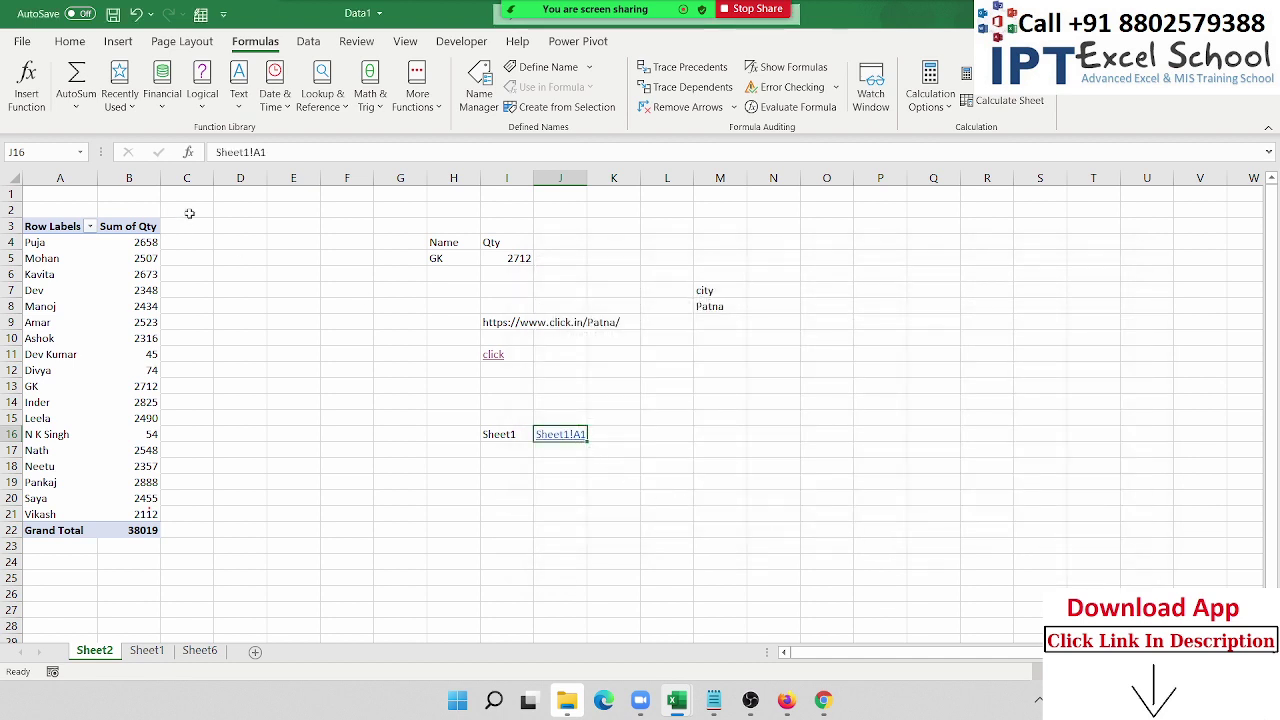
{"action": "left_click_drag", "start_coordinate": [268, 152], "coordinate": [121, 161]}
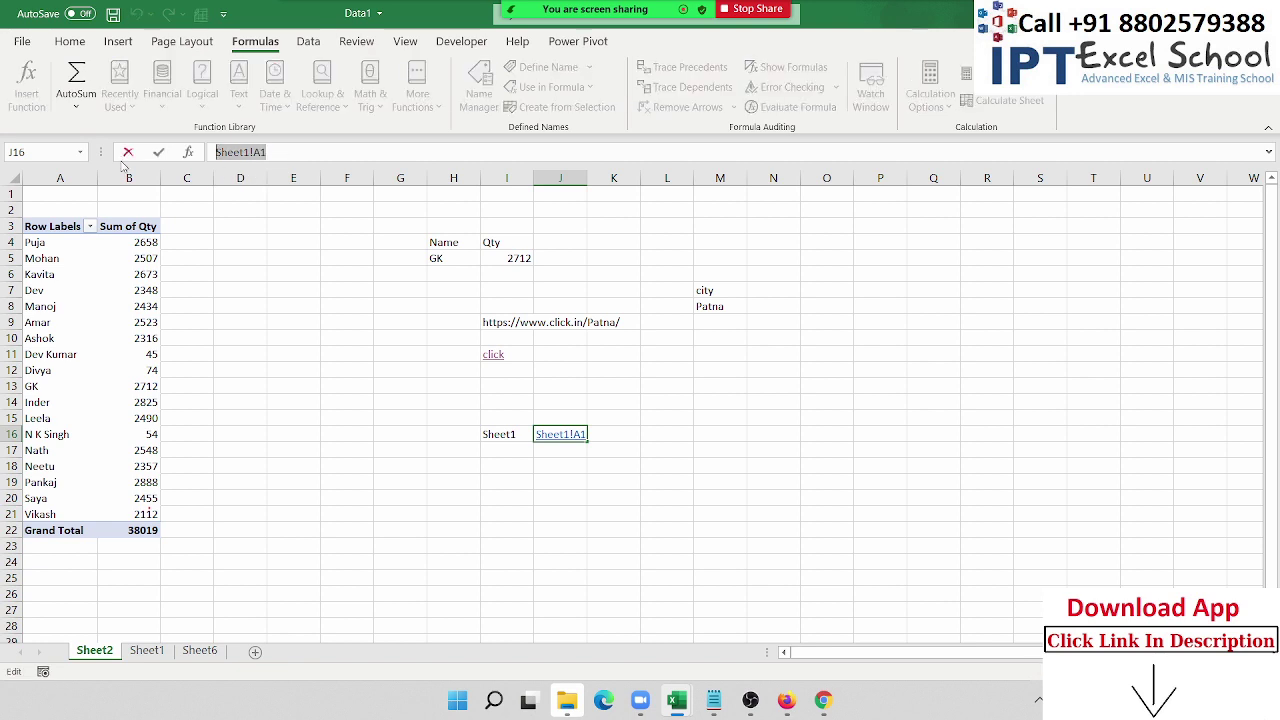
{"action": "key", "text": "Escape"}
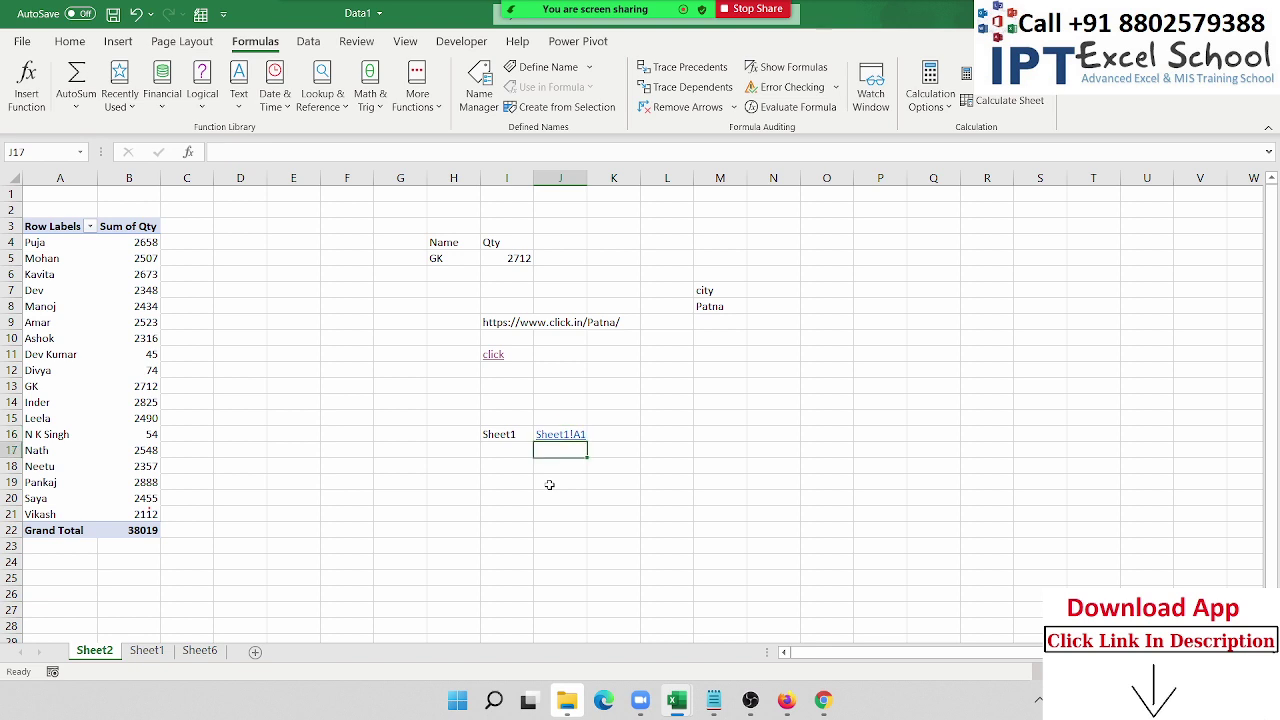
Step: Change J16's text to the formula =I16&"!A1" so the sheet name comes from I16
{"action": "key", "text": "F2"}
{"action": "key", "text": "Home"}
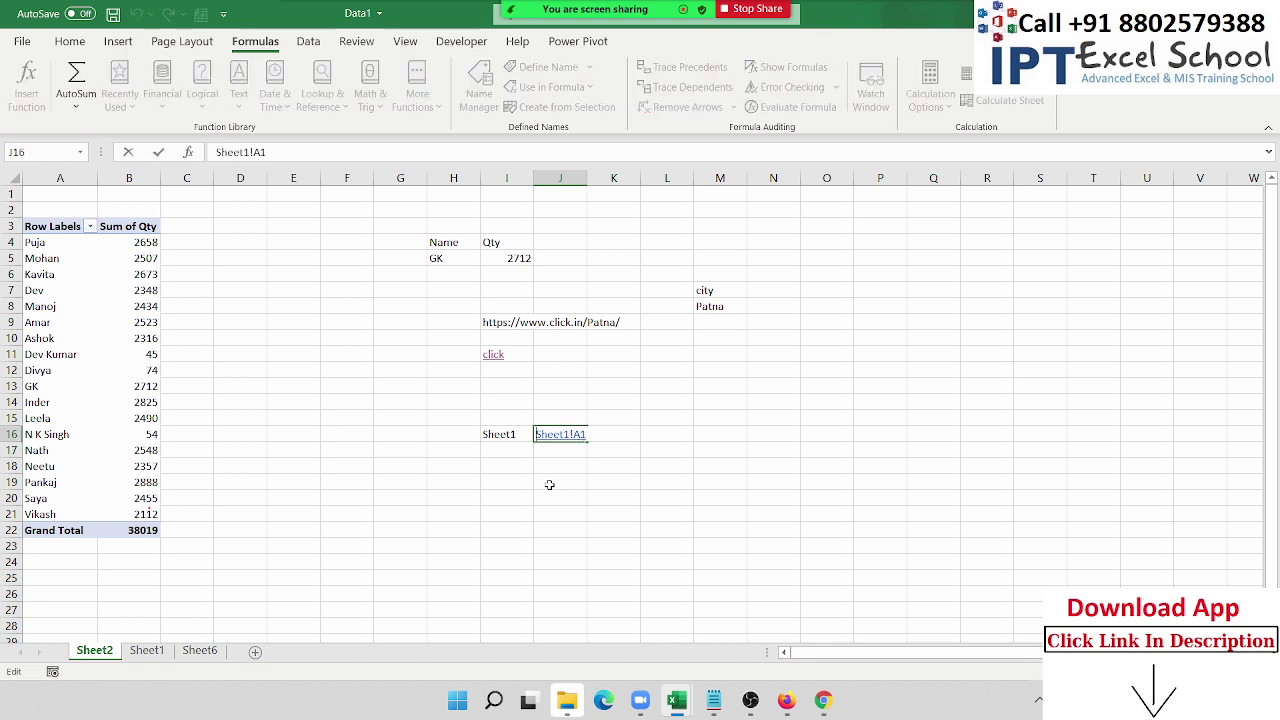
{"action": "type", "text": "="}
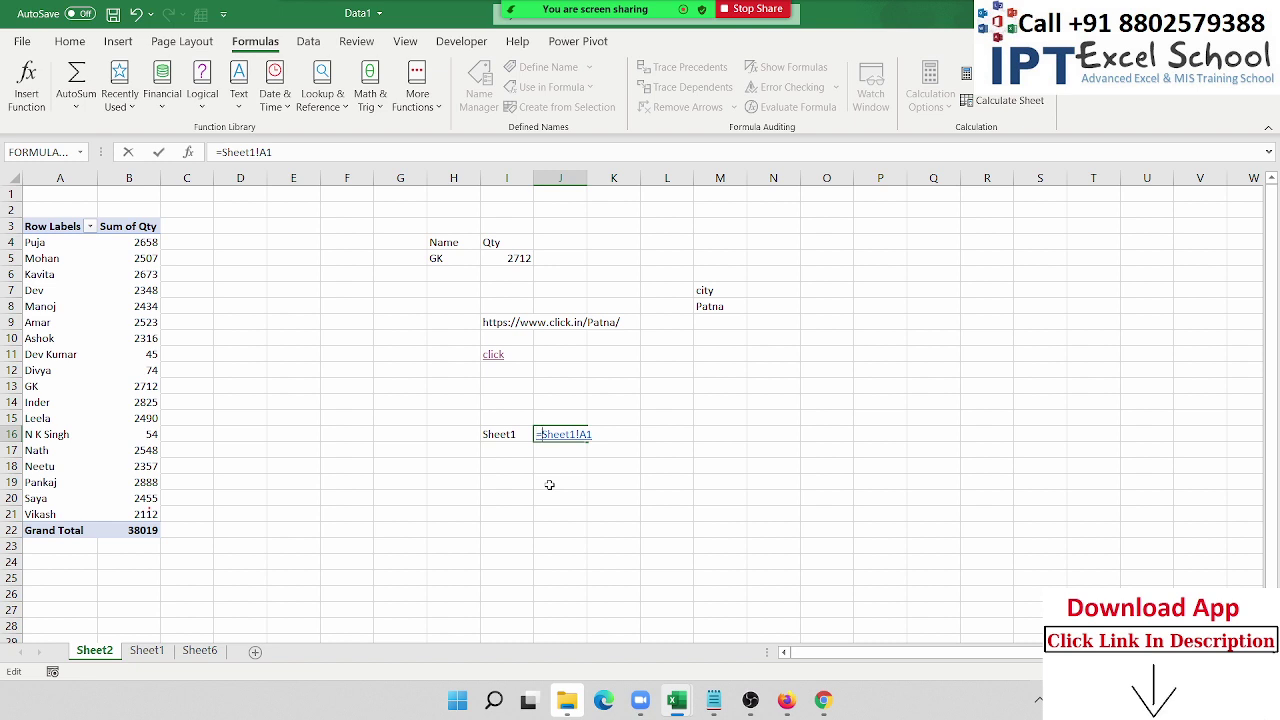
{"action": "left_click", "coordinate": [502, 440]}
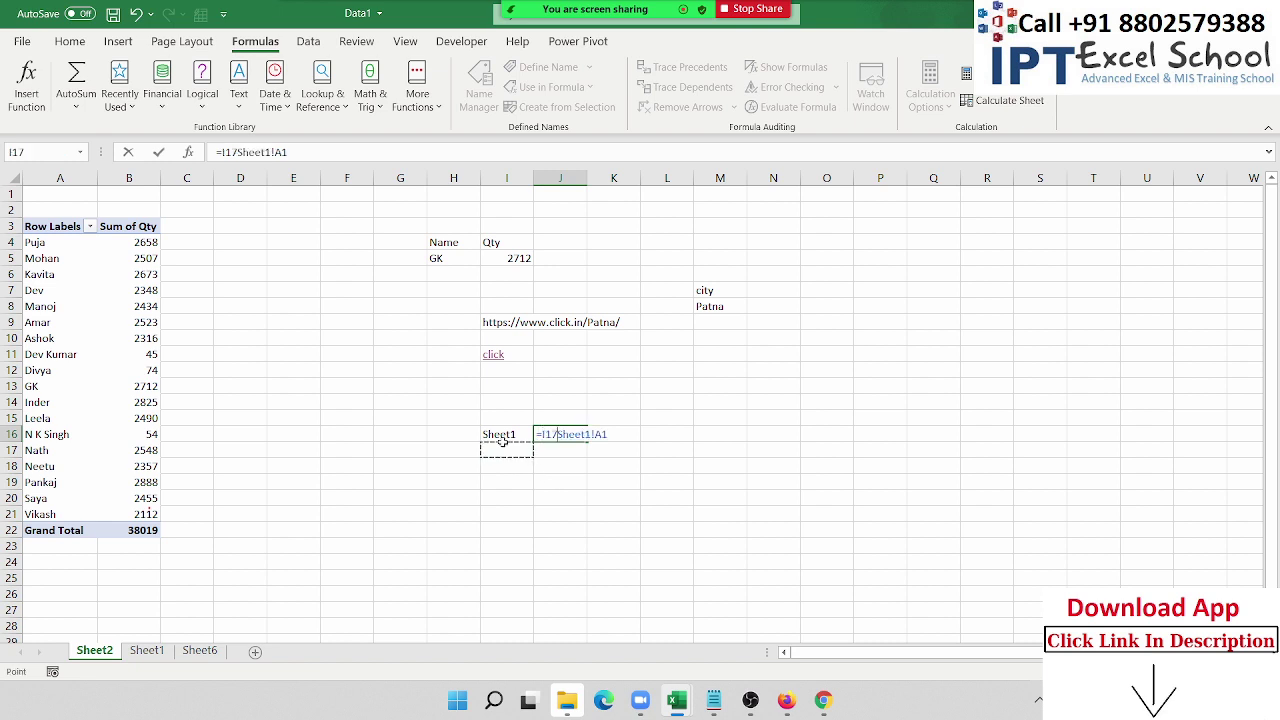
{"action": "type", "text": "&"}
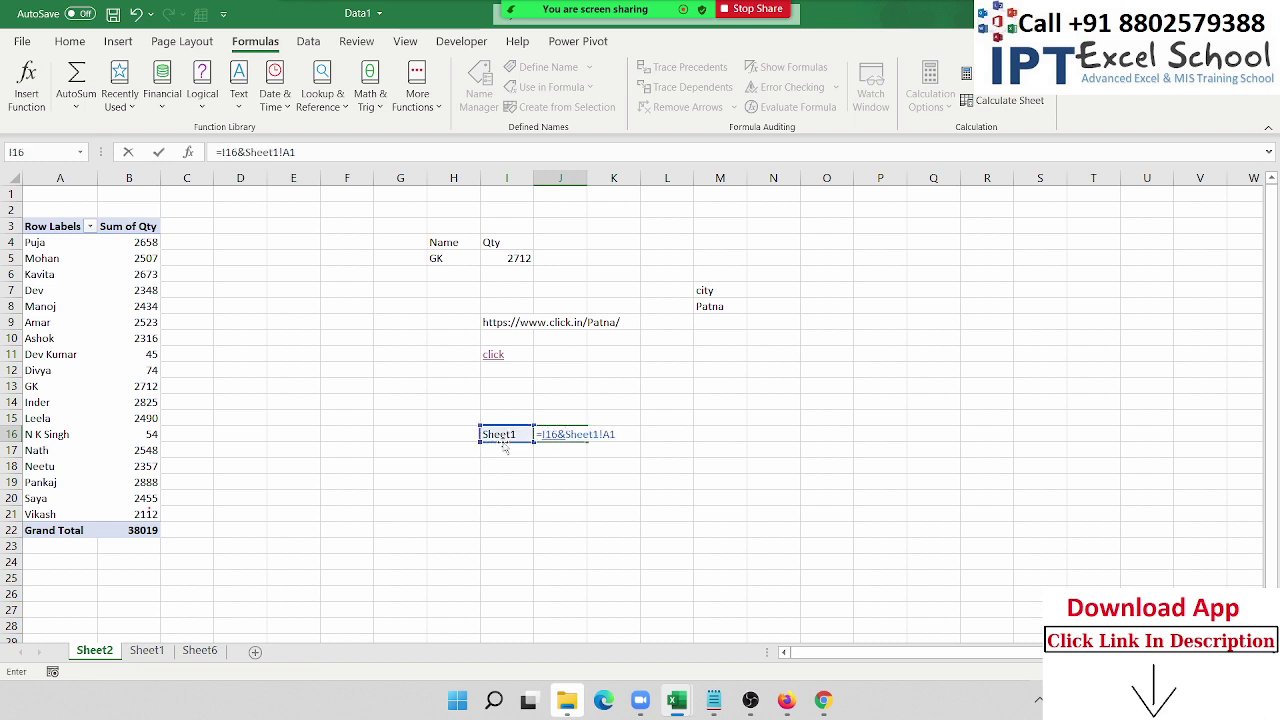
{"action": "type", "text": "|"}
{"action": "key", "text": "BackSpace"}
{"action": "type", "text": "\""}
{"action": "key", "text": "Delete"}
{"action": "key", "text": "Delete"}
{"action": "key", "text": "Delete"}
{"action": "key", "text": "Delete"}
{"action": "key", "text": "Delete"}
{"action": "key", "text": "Delete"}
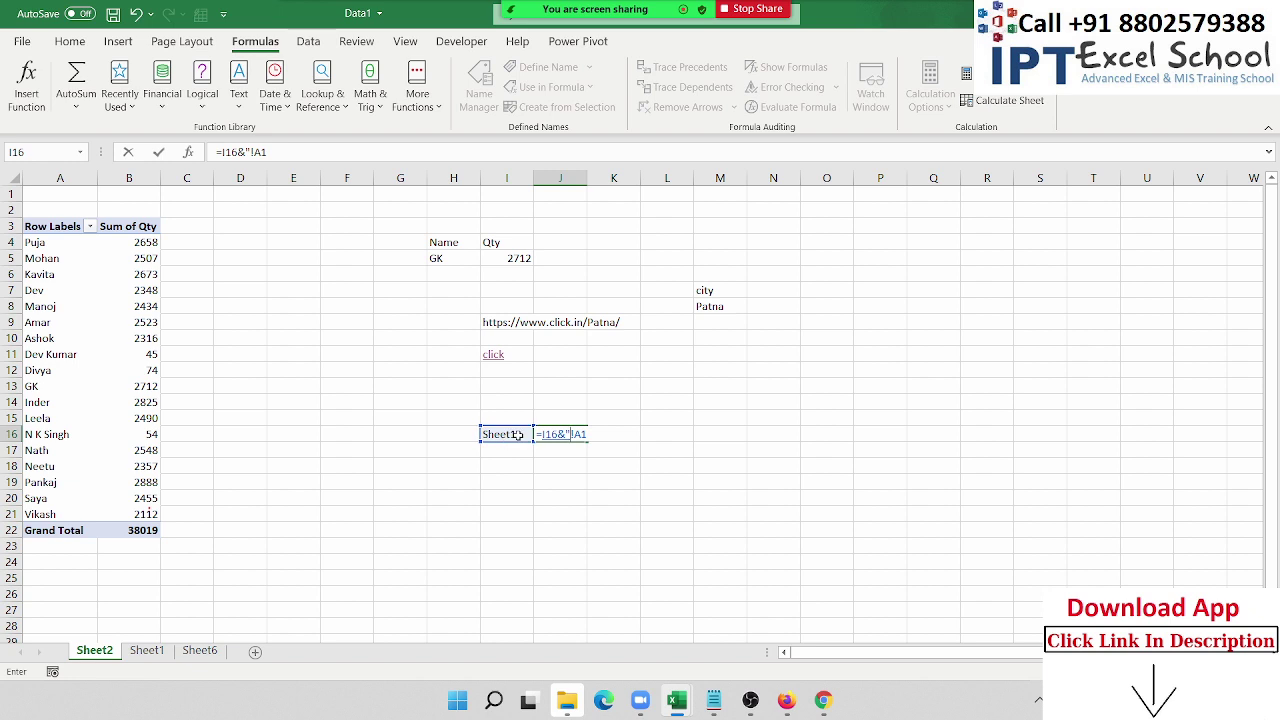
{"action": "key", "text": "Return"}
{"action": "key", "text": "Return"}
{"action": "key", "text": "Return"}
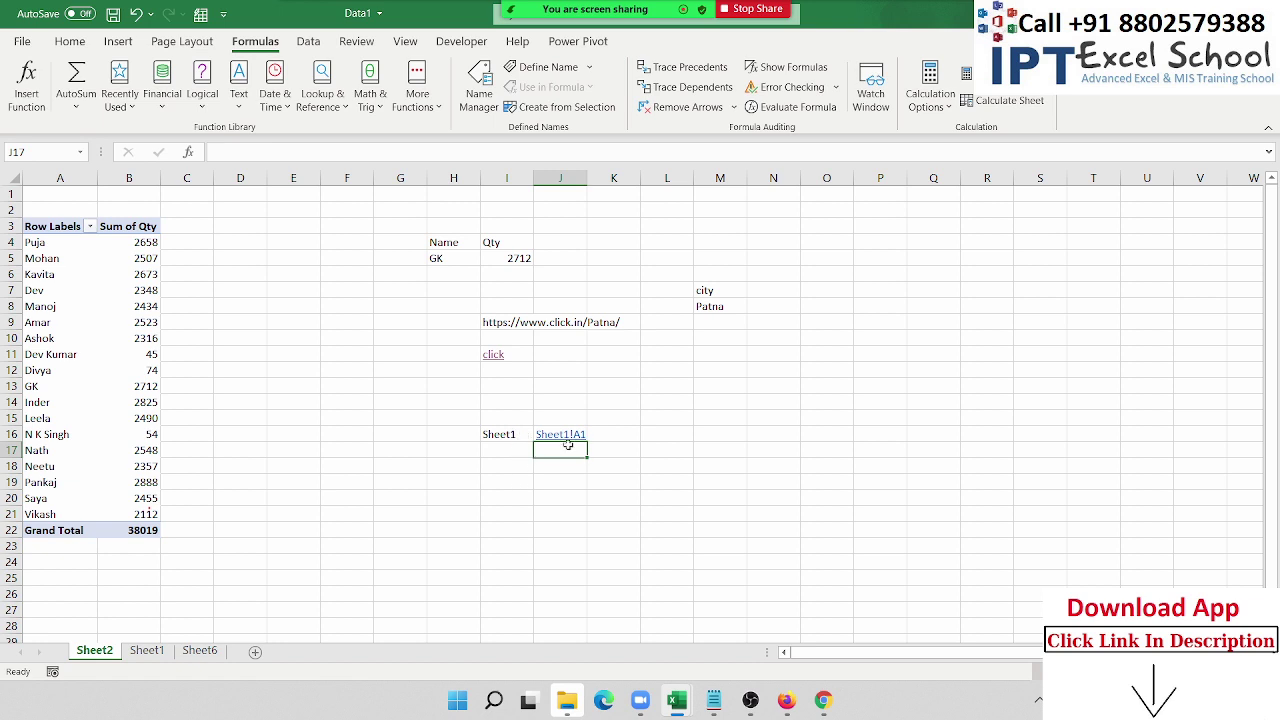
{"action": "left_click", "coordinate": [579, 434]}
Step: Test the J16 link, return to Sheet2, and change I16 to Sheet6
{"action": "left_click", "coordinate": [579, 434]}
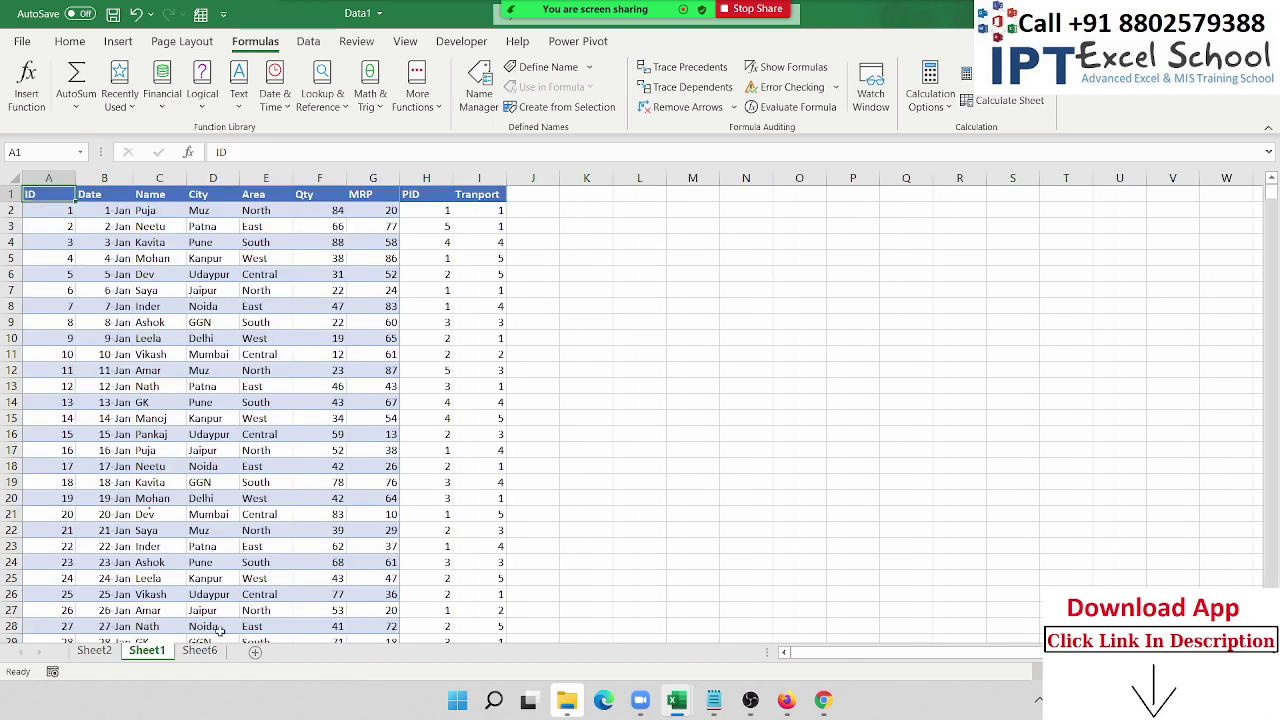
{"action": "left_click", "coordinate": [98, 651]}
{"action": "double_click", "coordinate": [505, 435]}
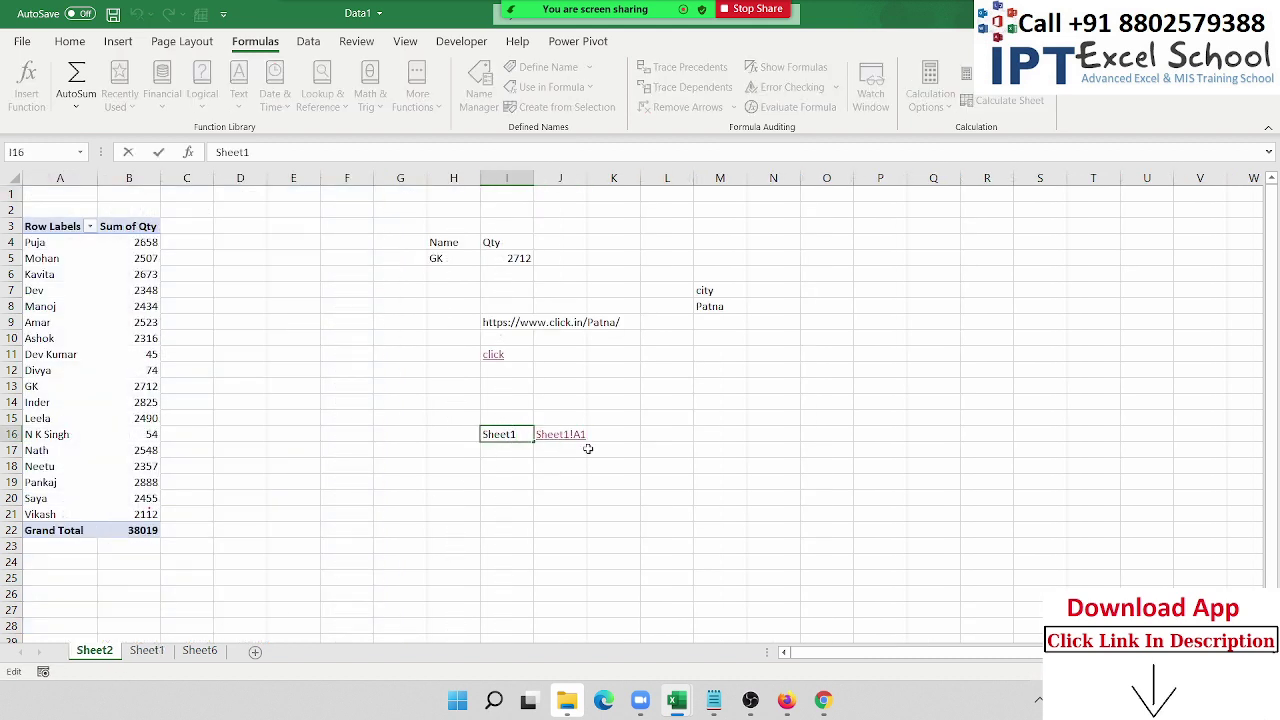
{"action": "key", "text": "BackSpace"}
{"action": "type", "text": "6"}
{"action": "key", "text": "Return"}
{"action": "key", "text": "Up"}
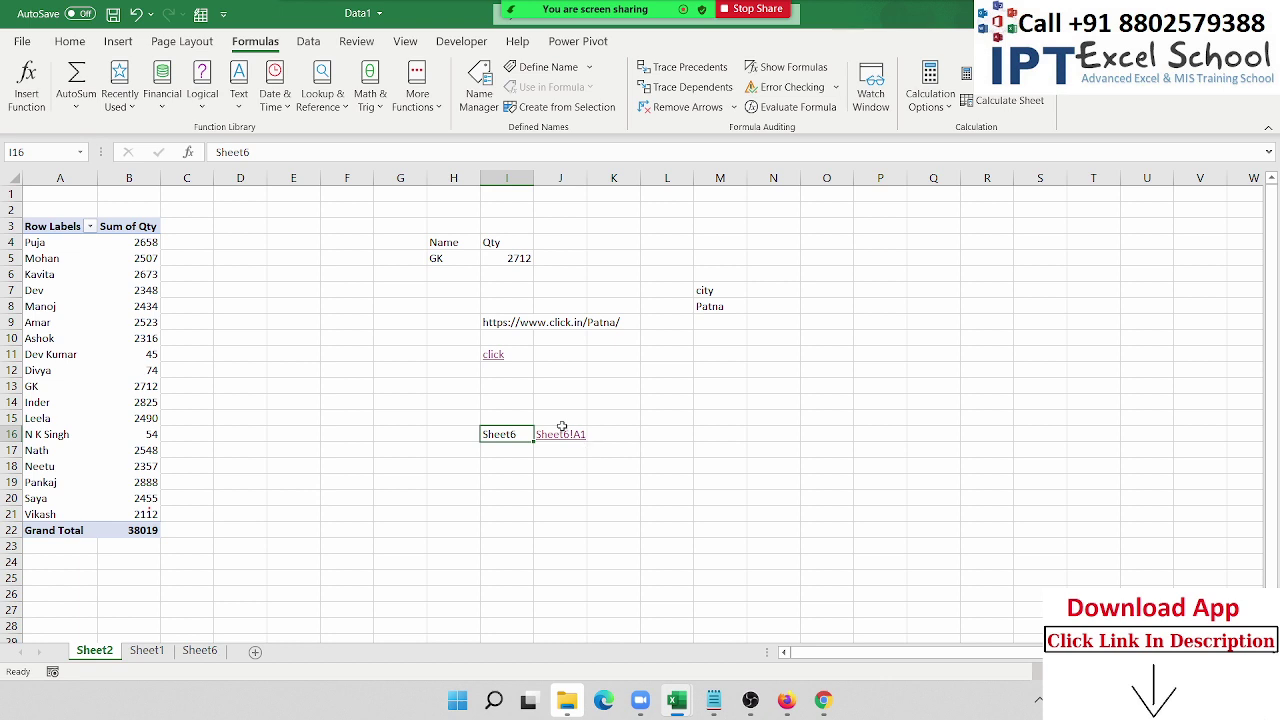
Step: Follow the updated Sheet6!A1 link in J16 again, then return to Sheet2
{"action": "left_click", "coordinate": [556, 437]}
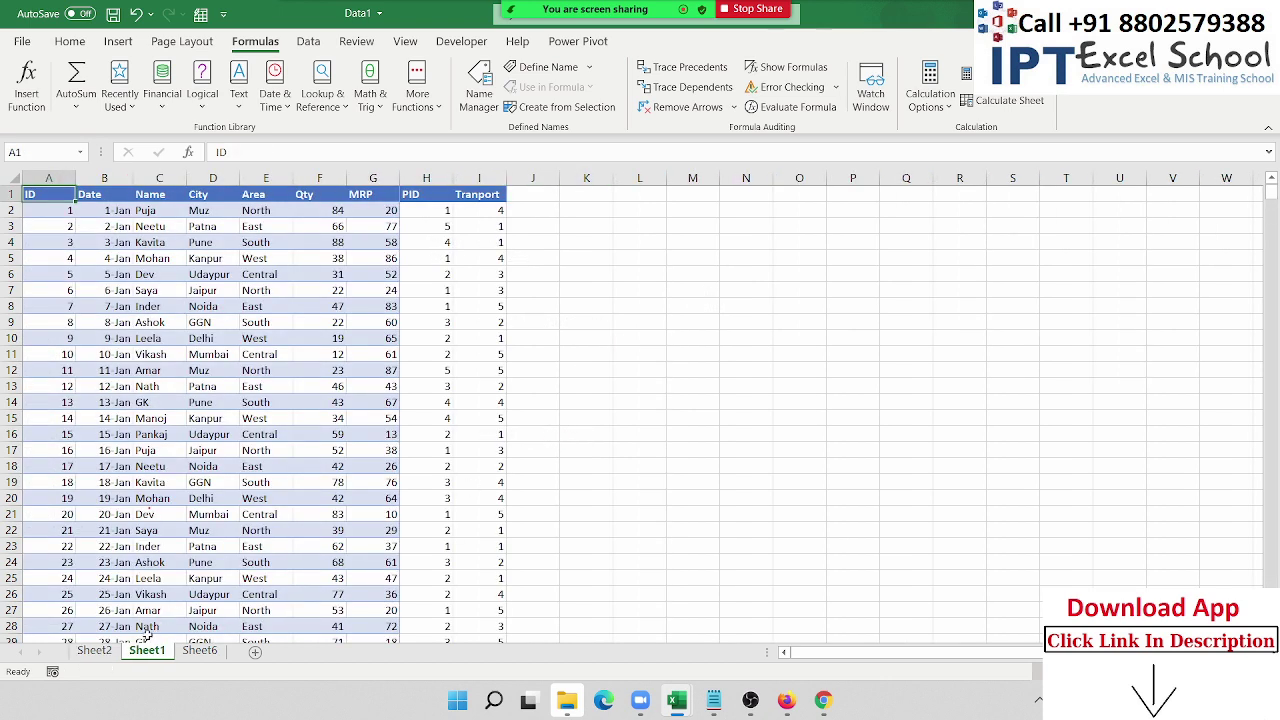
{"action": "left_click", "coordinate": [110, 651]}
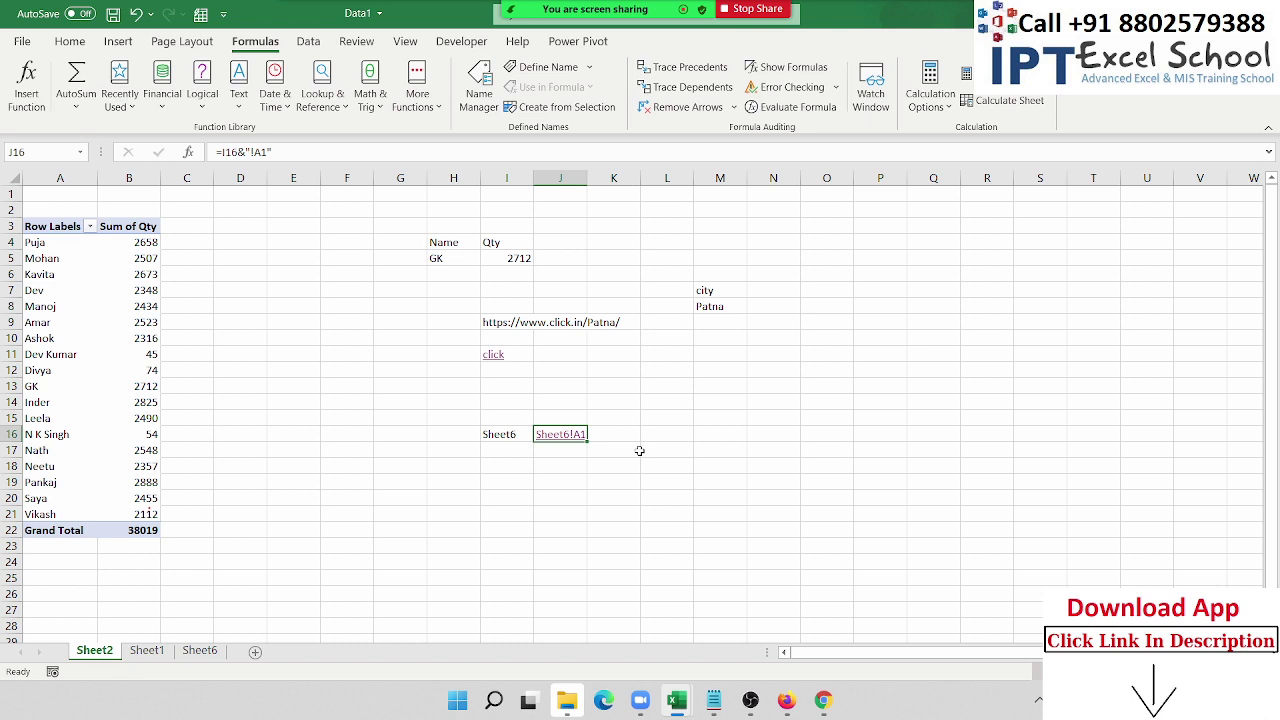
{"action": "key", "text": "Down"}
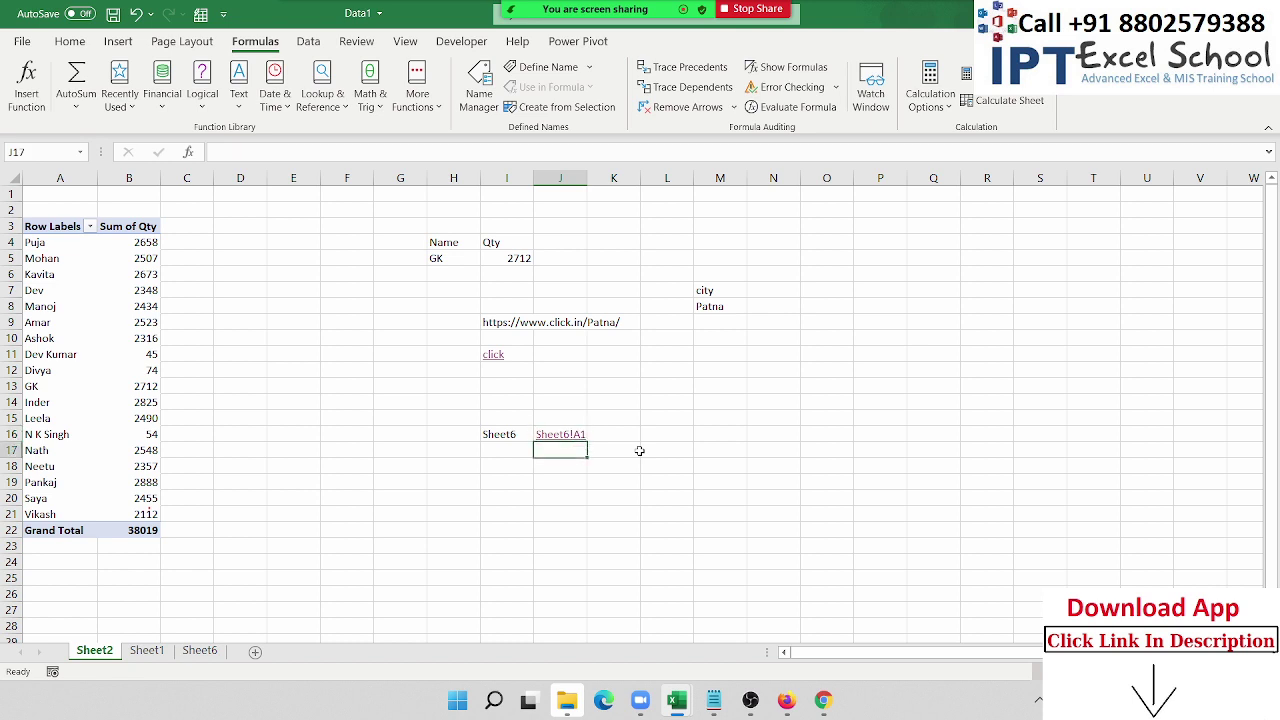